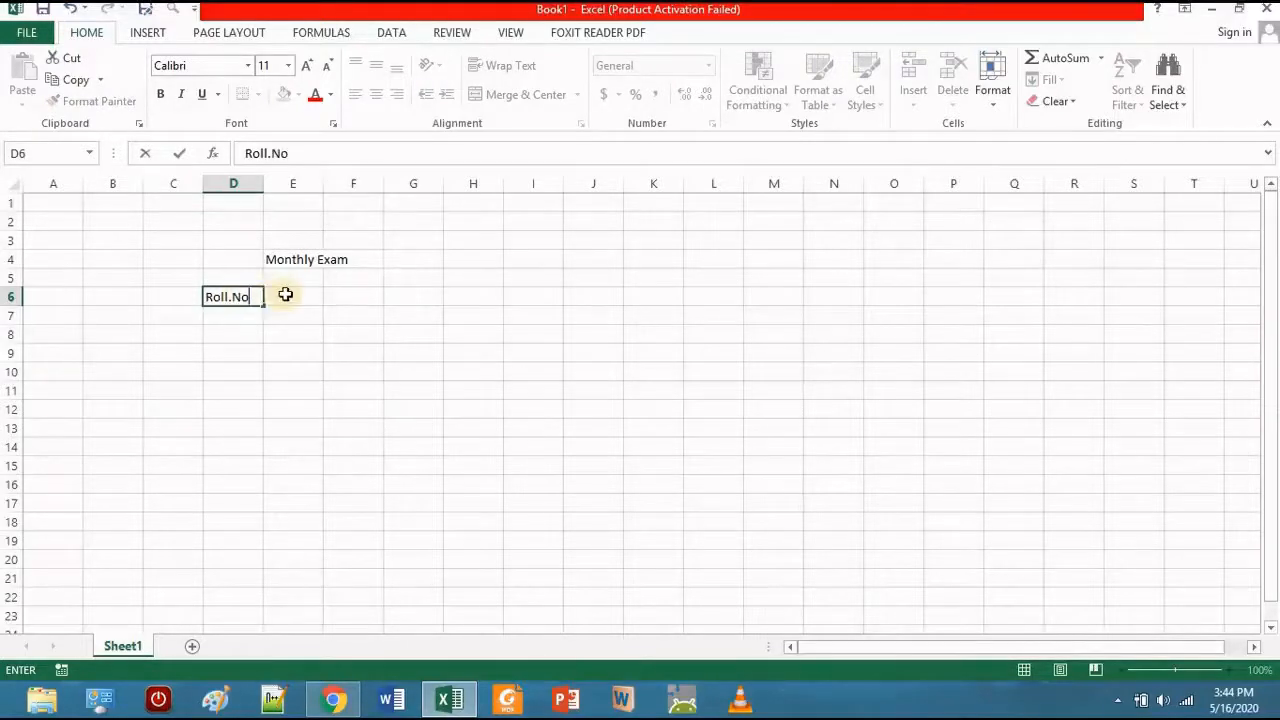
Enter the Name and Chemistry headings after Roll.No in row 6
left_click(285, 294)
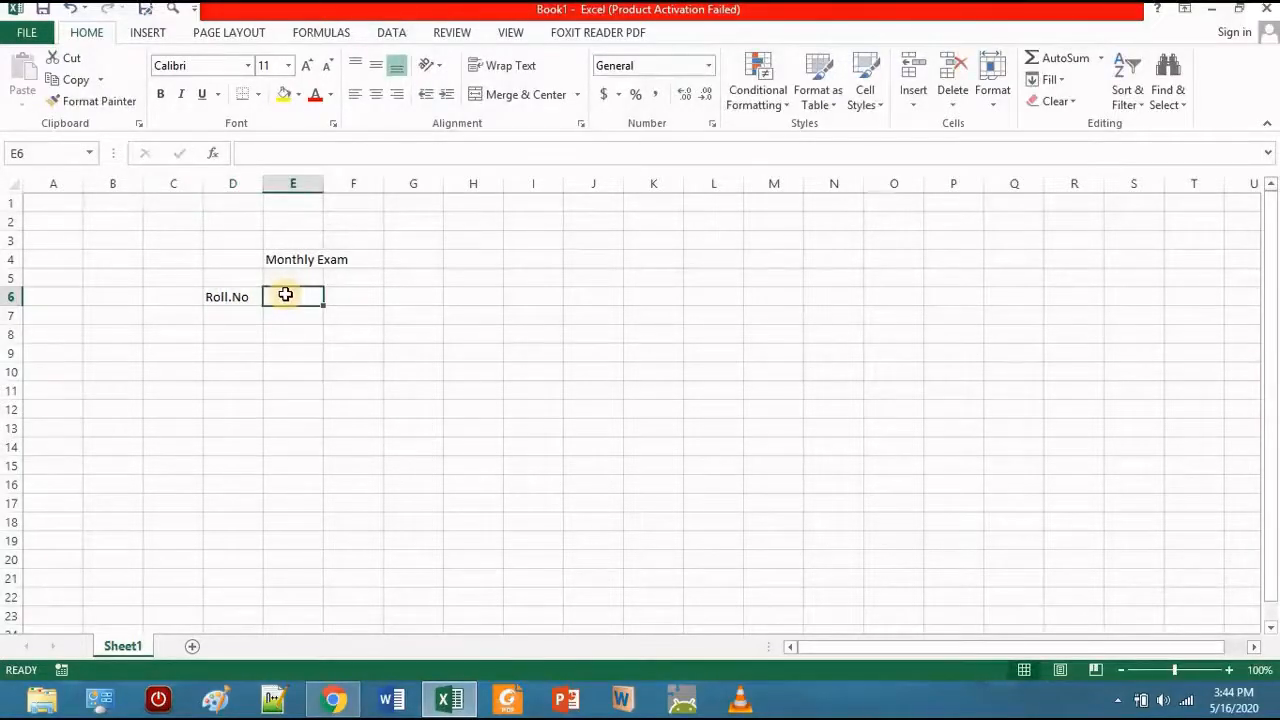
type("Name")
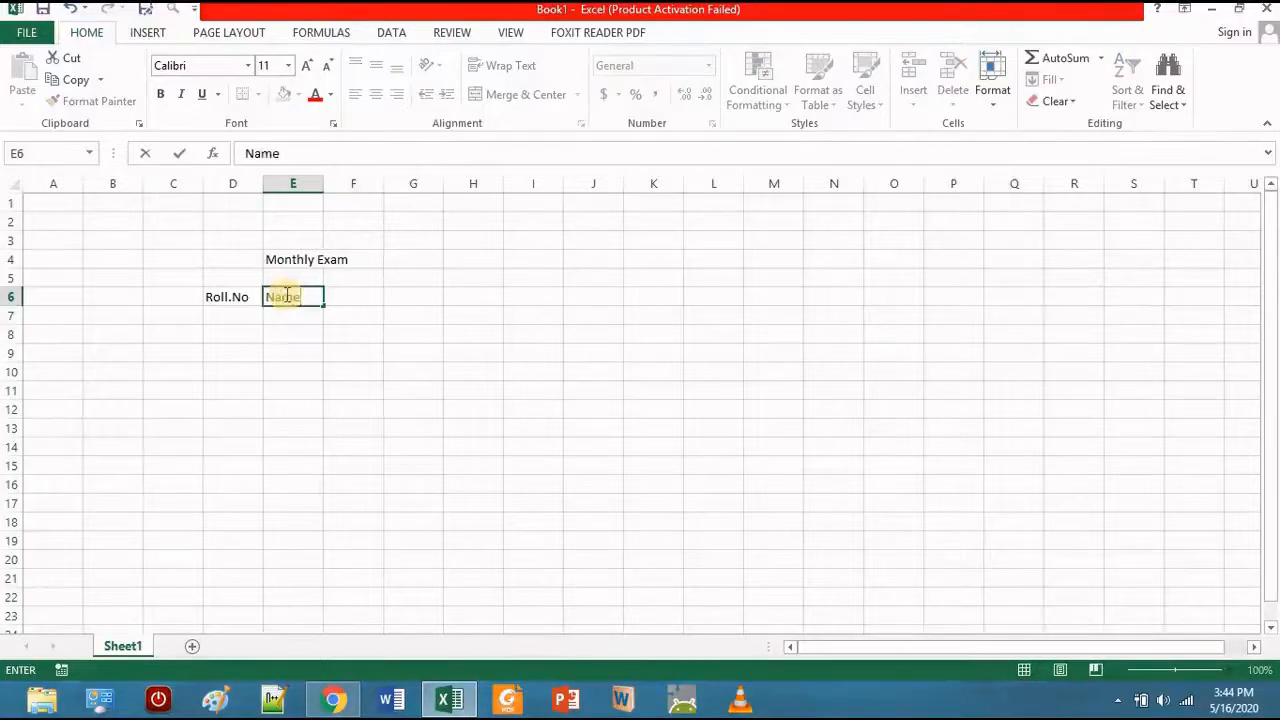
key("Tab")
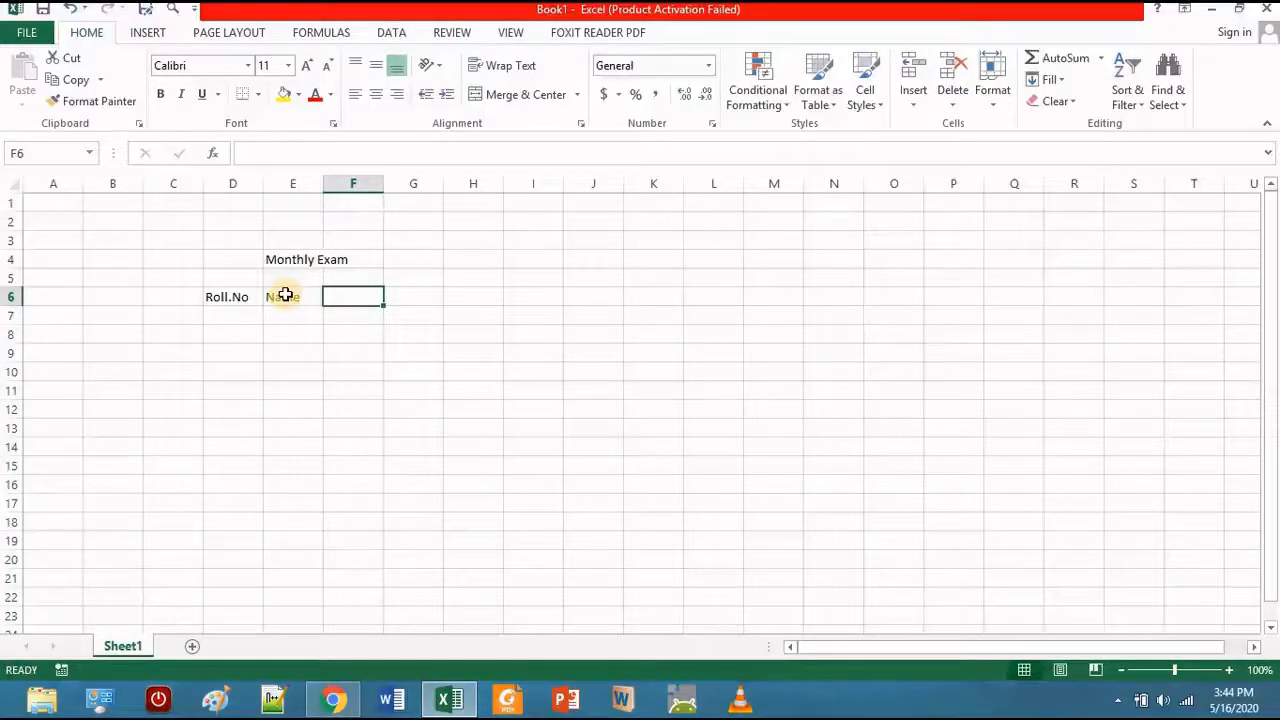
type("Ch")
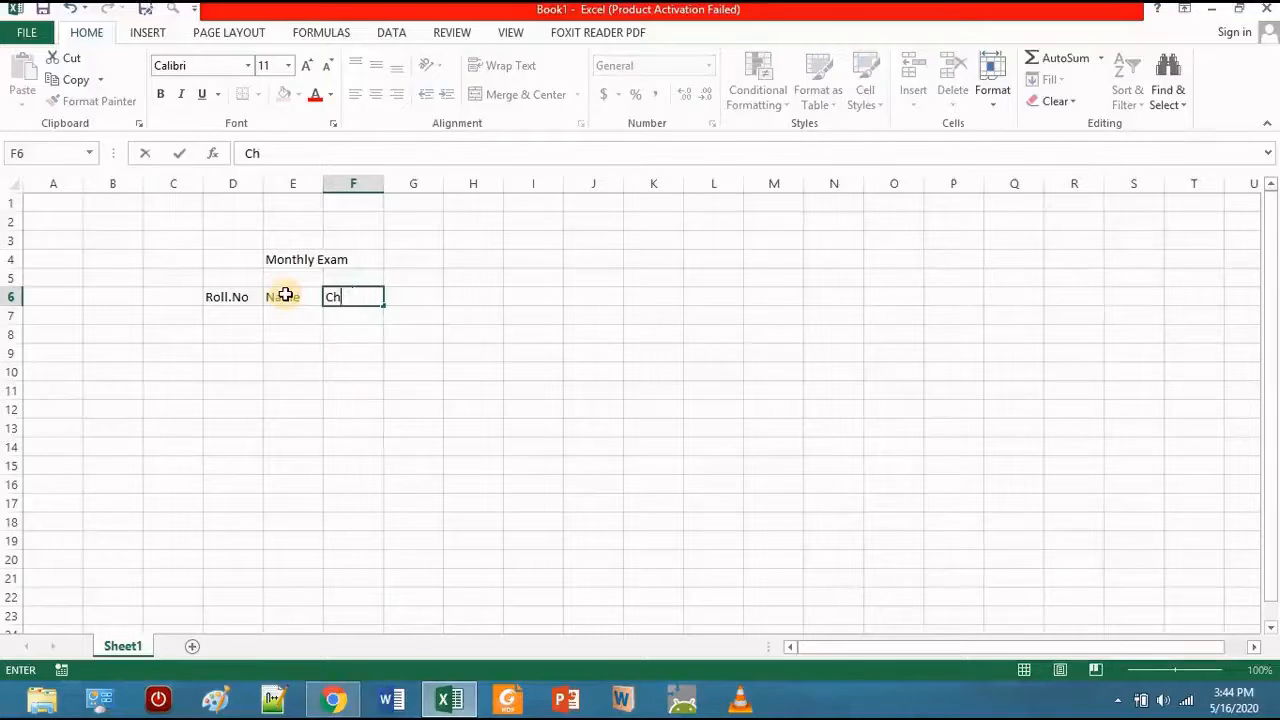
type("emistry")
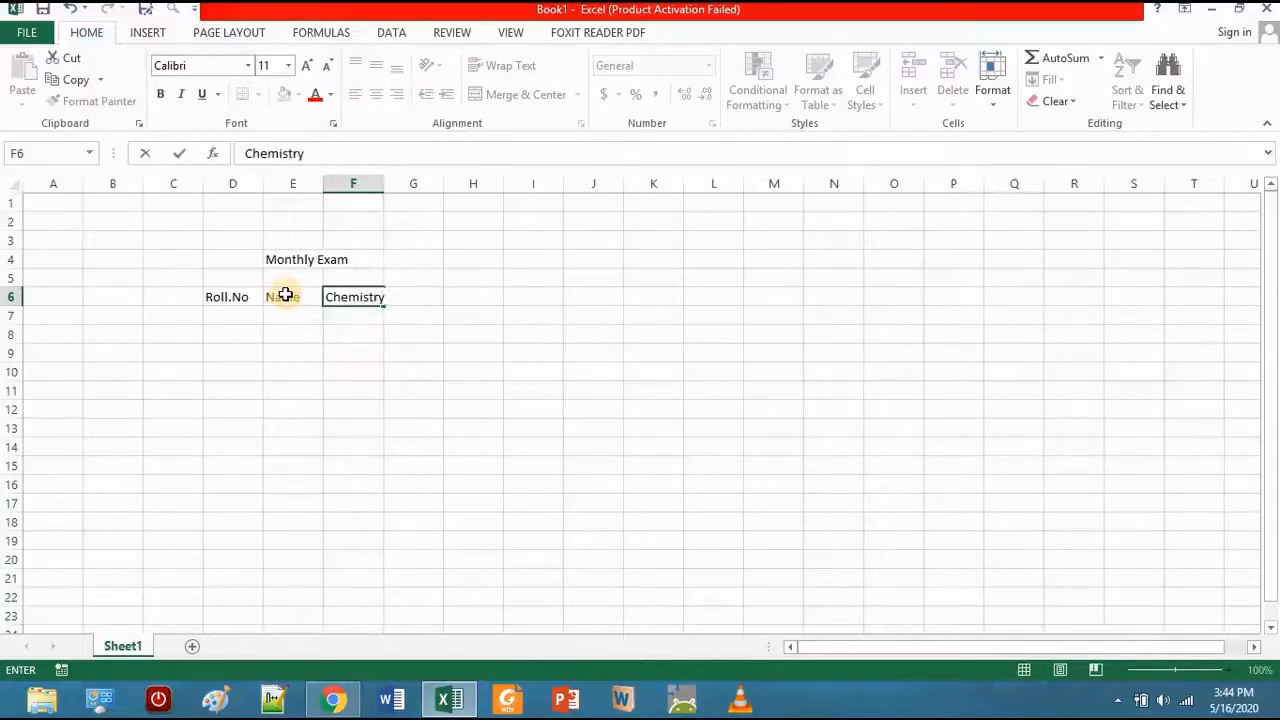
key("Tab")
Add the Physics, Math and Total headings, fixing the Physics typo
type("Pg")
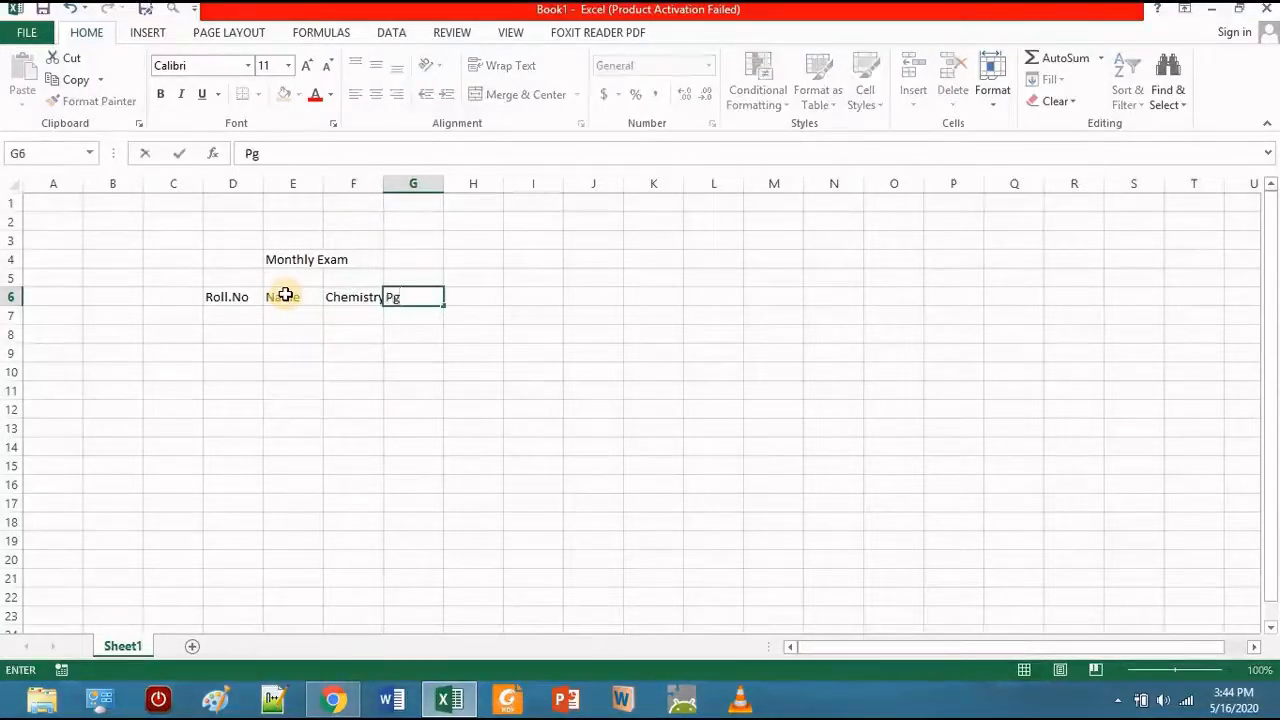
type("ysc")
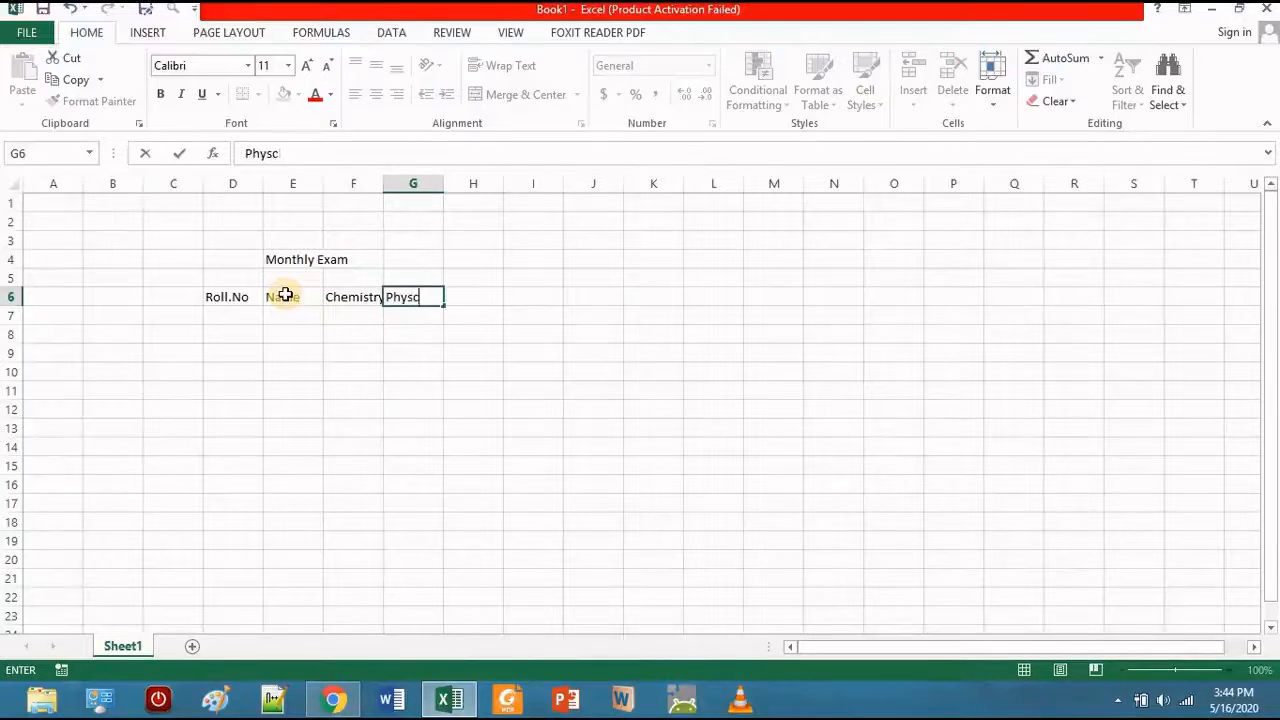
key("BackSpace")
type("ics")
key("Tab")
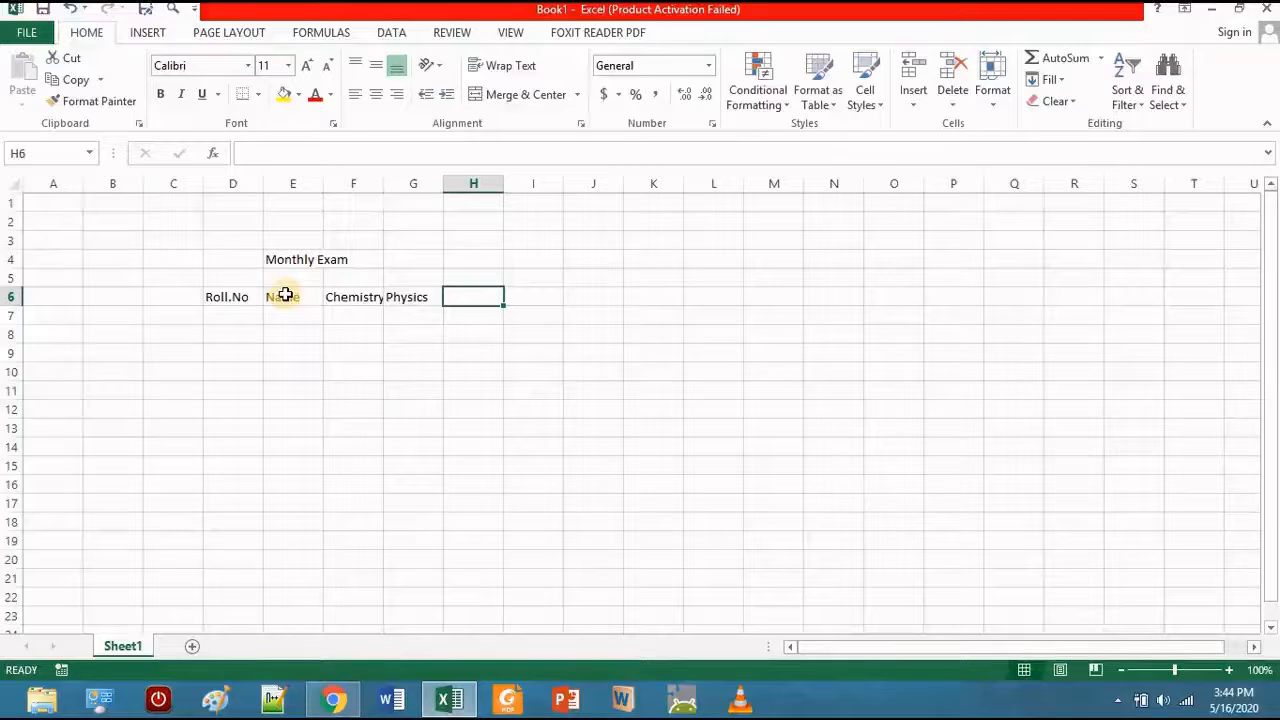
type("Math")
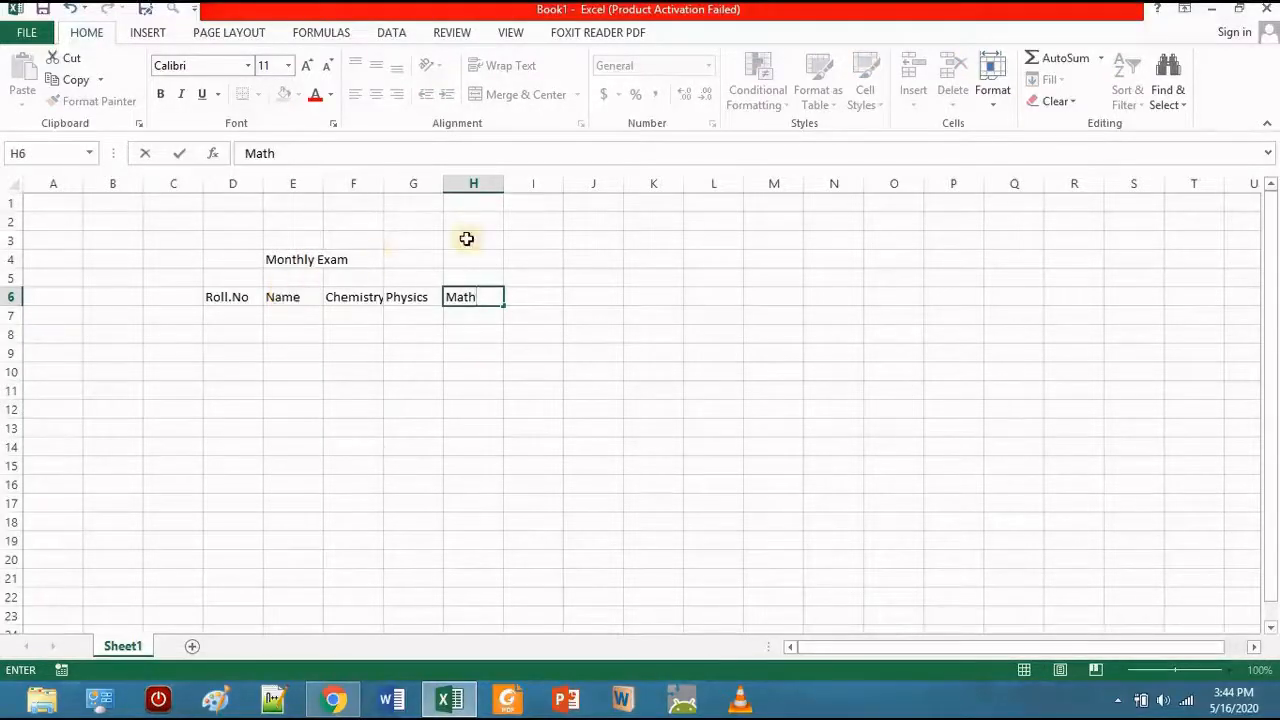
left_click(533, 297)
type("t")
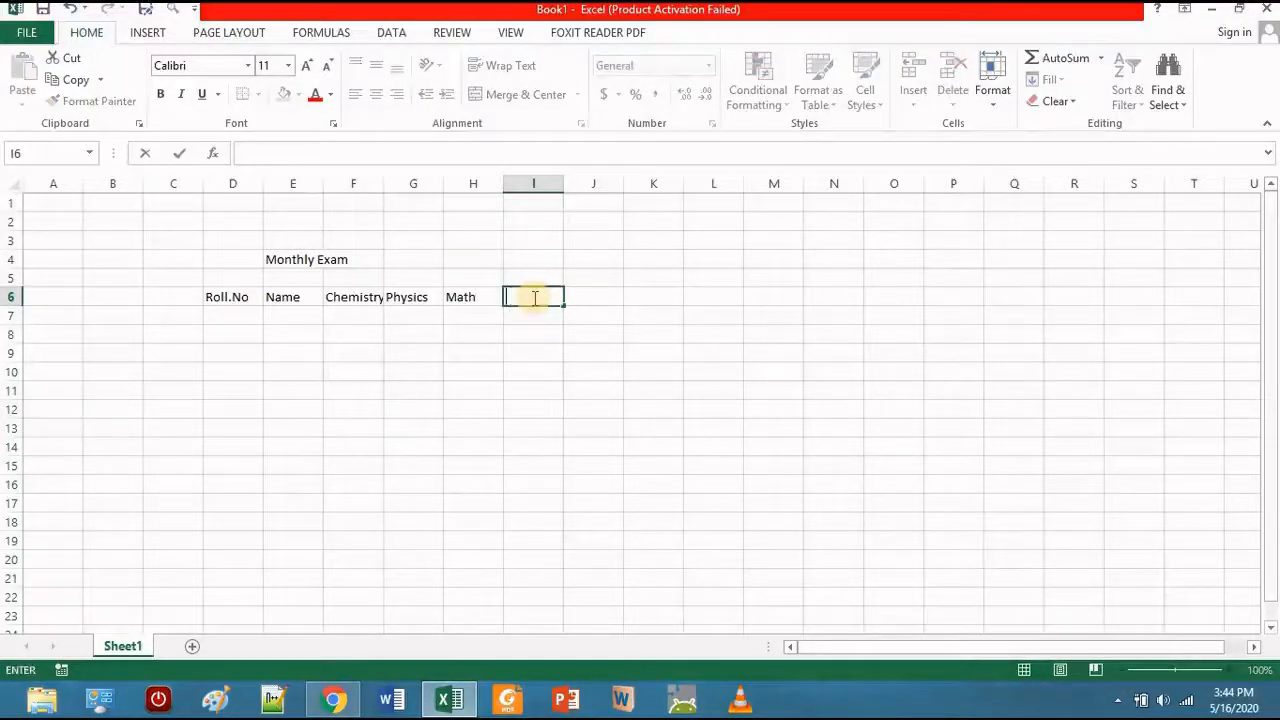
type("Total")
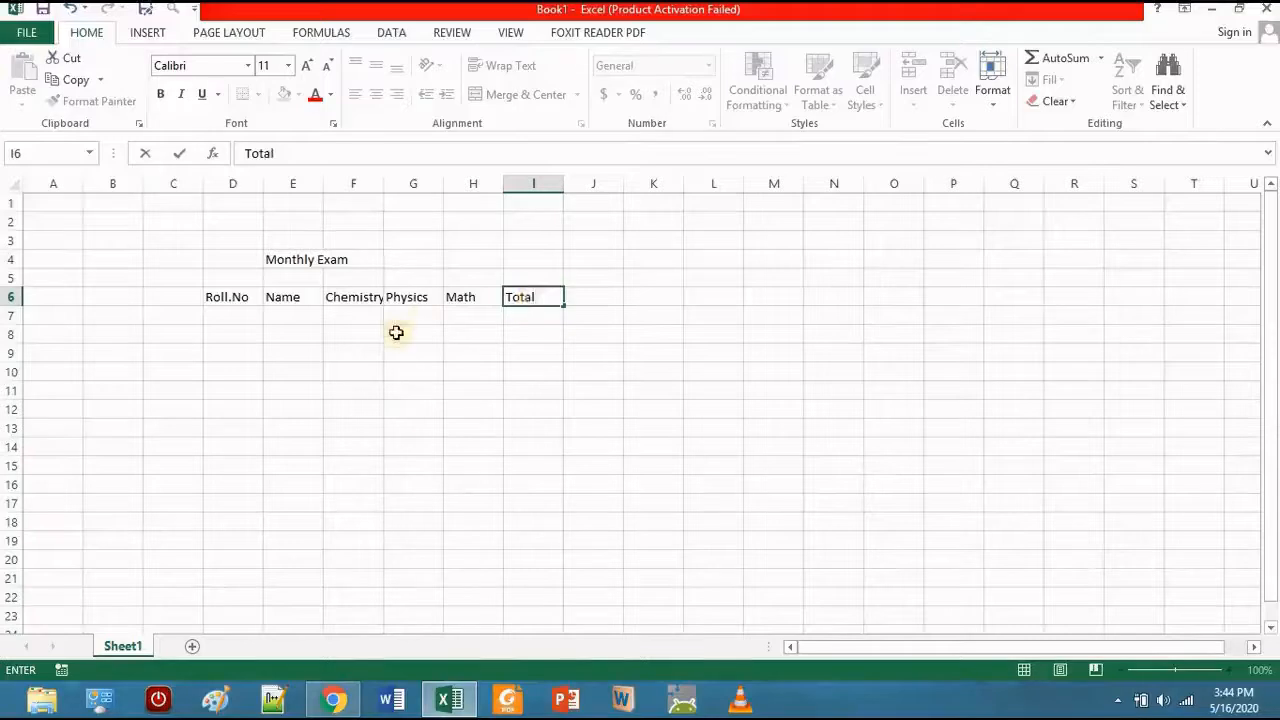
Enter roll number A001 in D7, the first data row
left_click(231, 319)
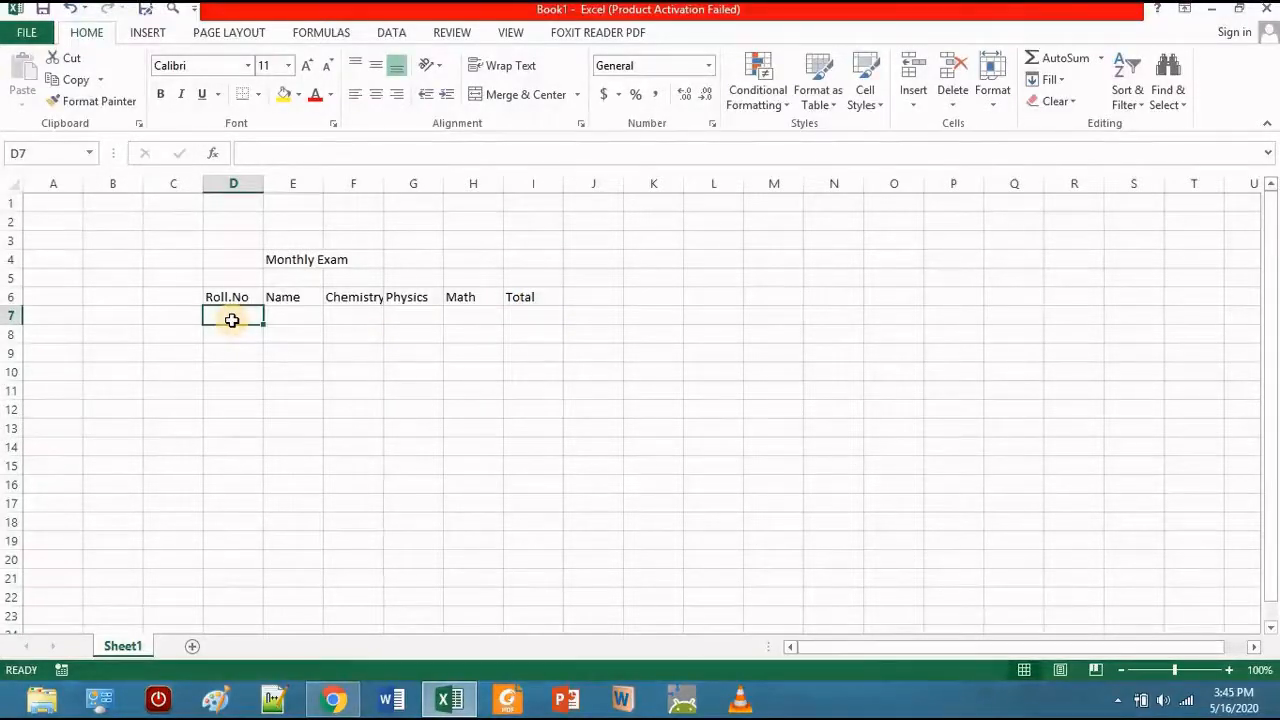
type("001")
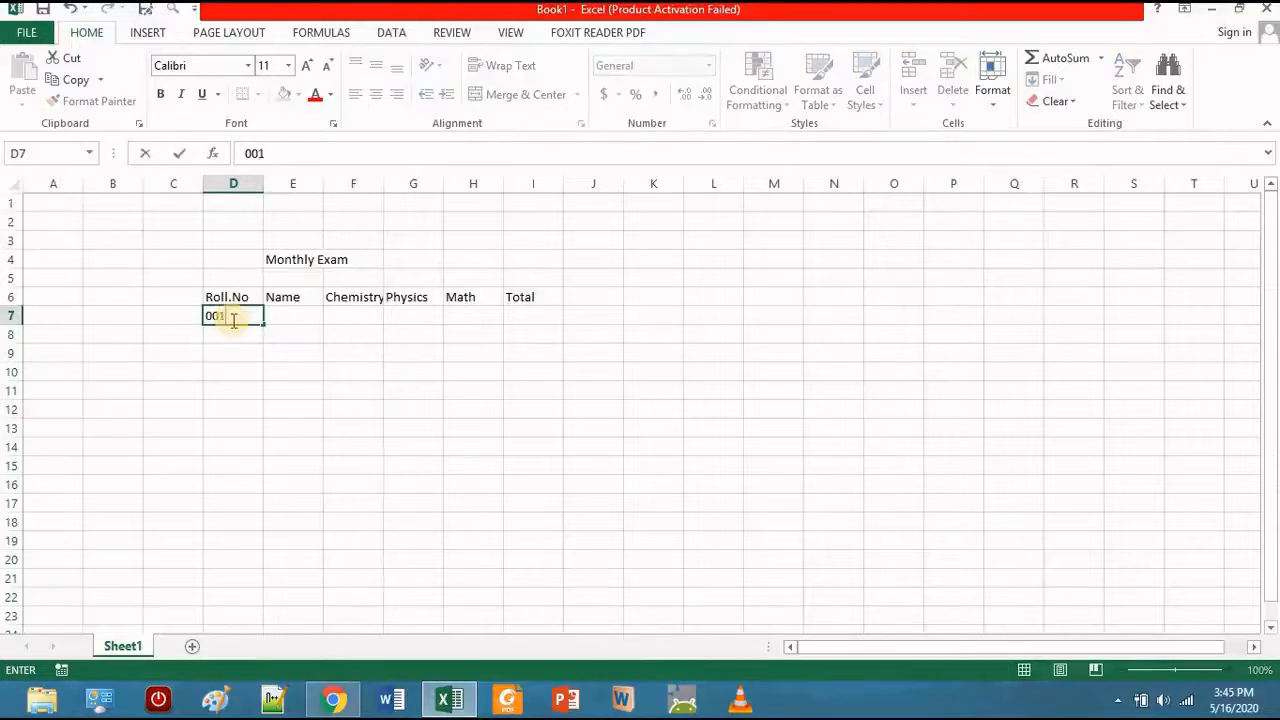
key("Return")
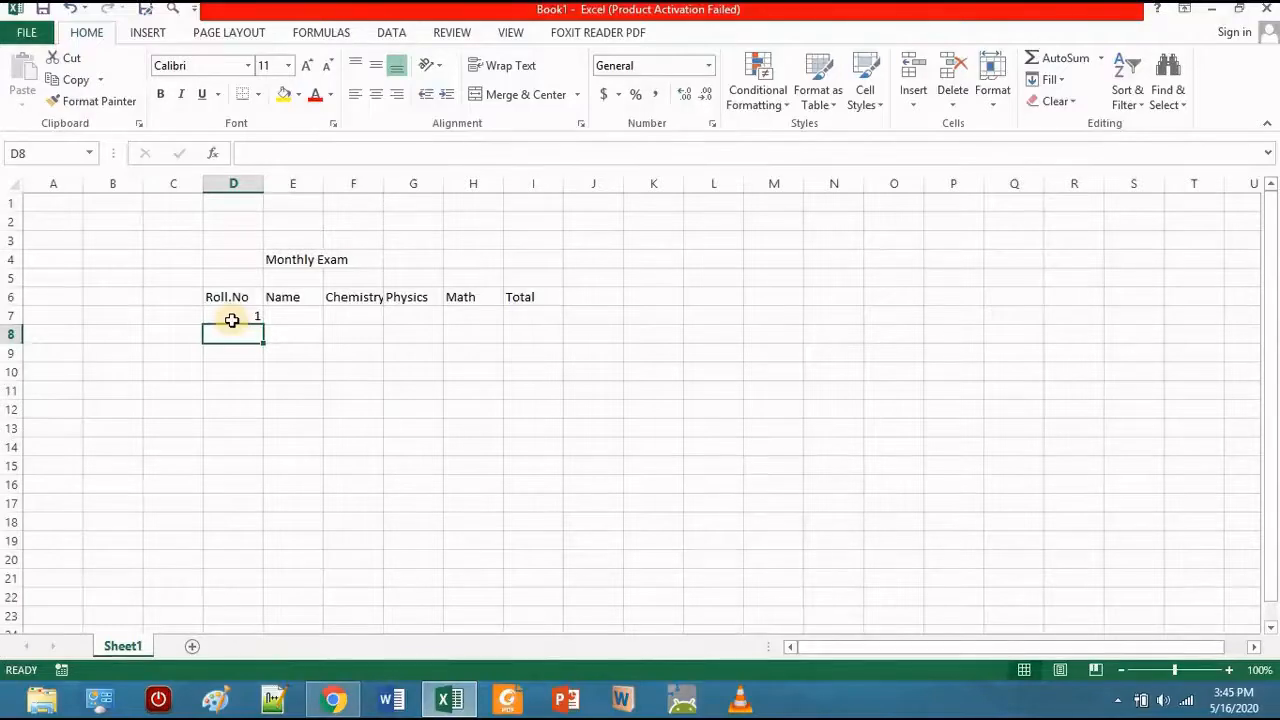
left_click(248, 313)
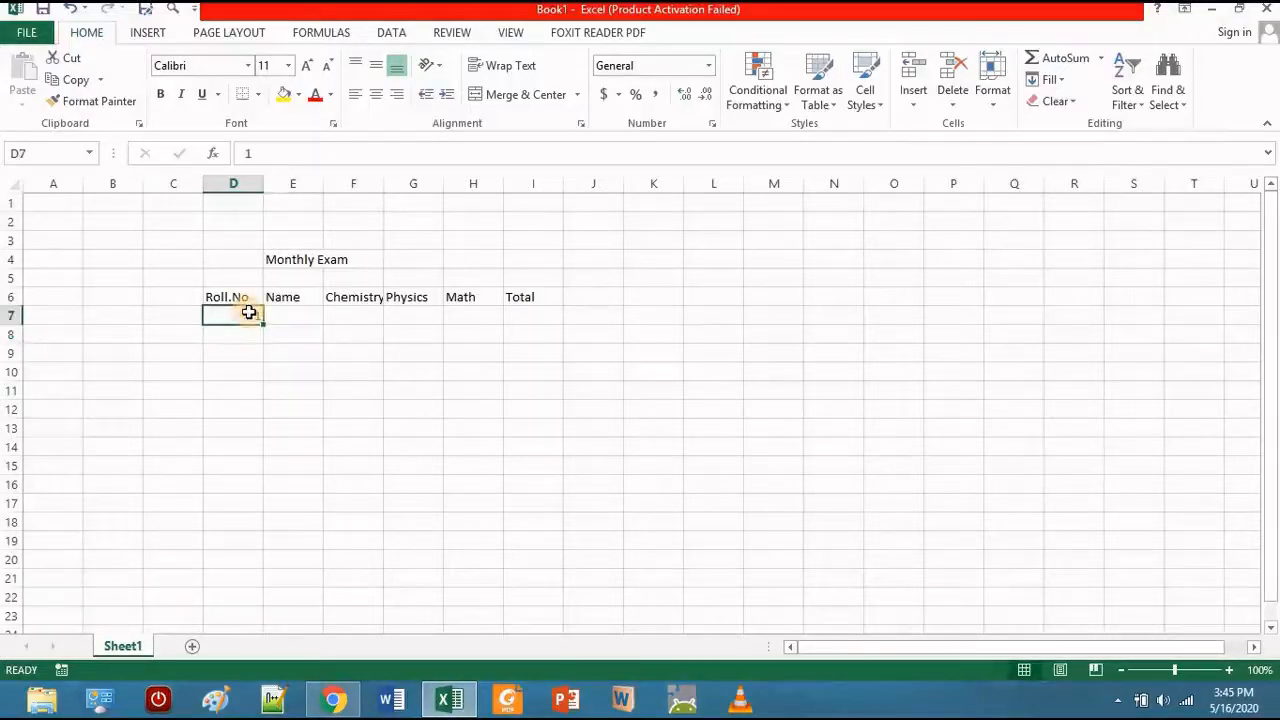
type("A00")
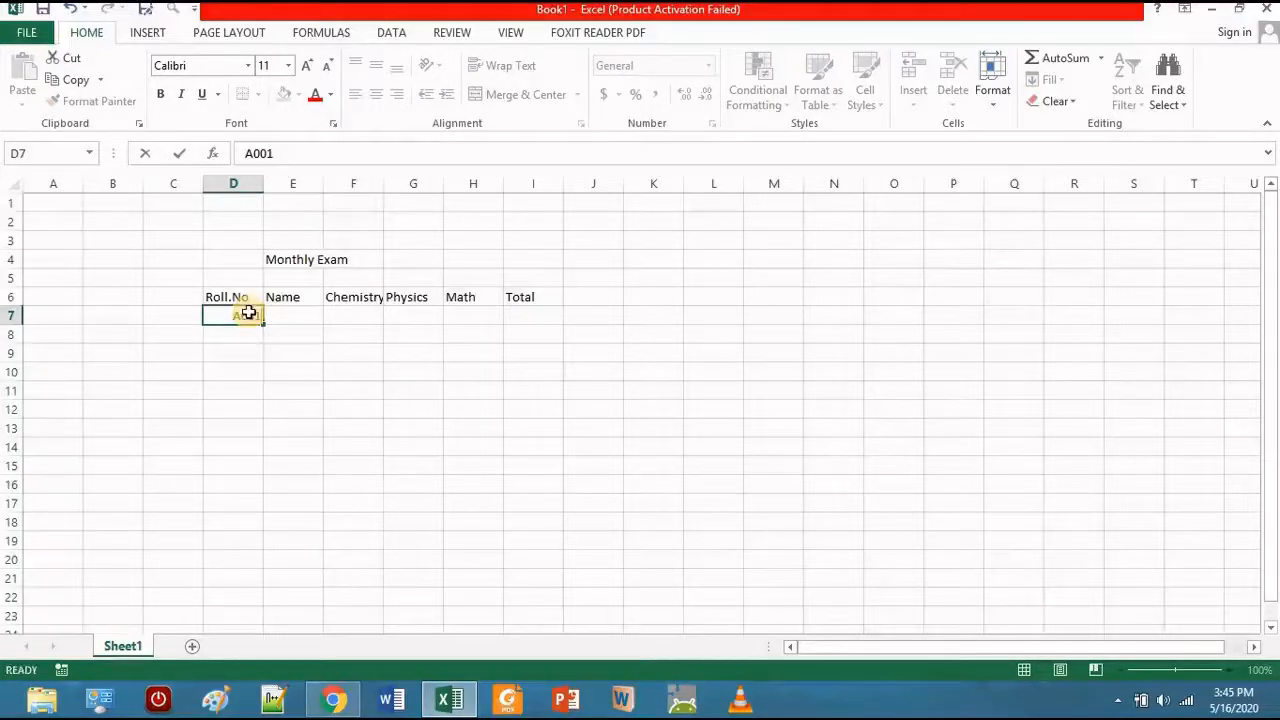
key("Return")
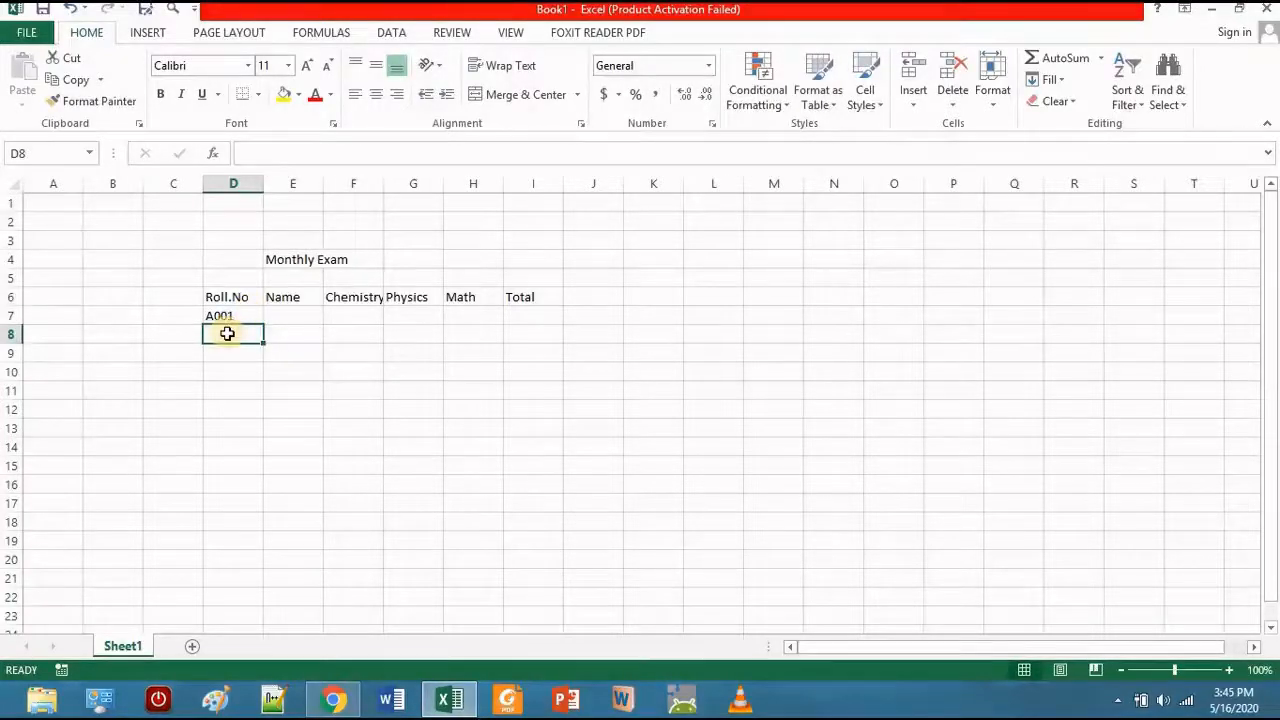
Fill roll numbers A001–A008 down to D14 and enter the last Math marks 12 and 34
type("A")
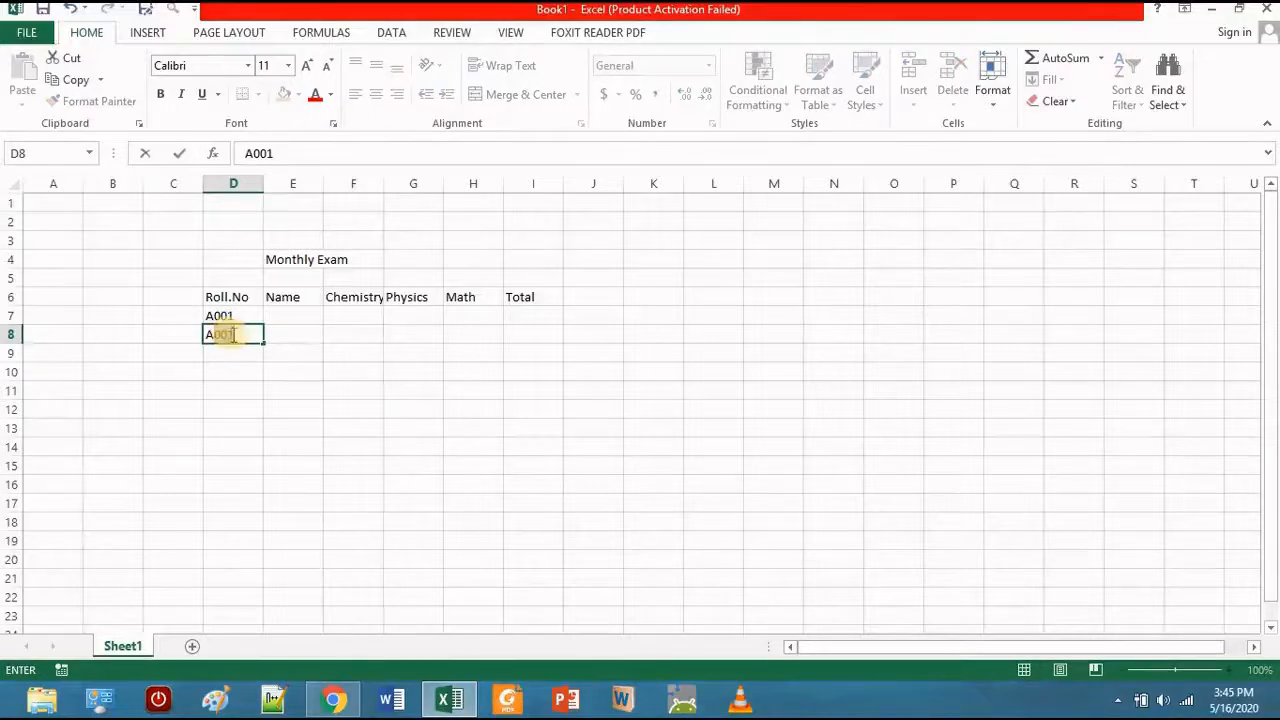
left_click(232, 335)
key("BackSpace")
left_click_drag(263, 343, 263, 457)
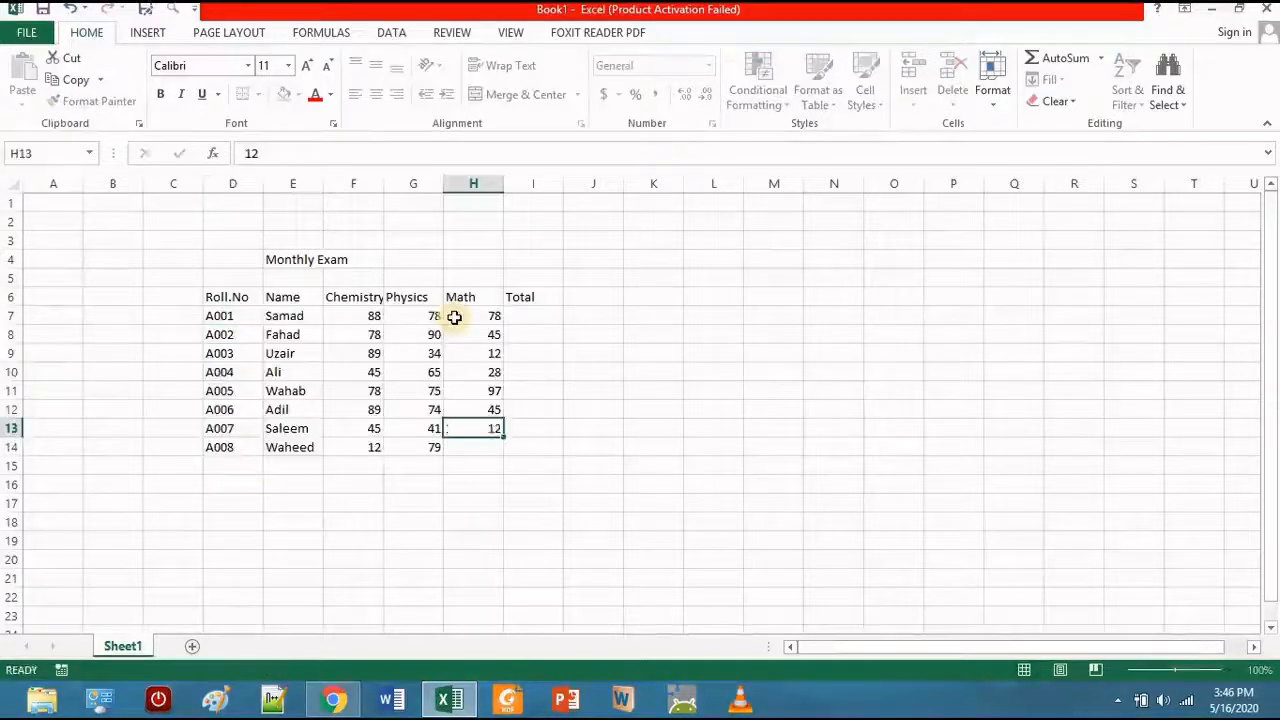
key("Return")
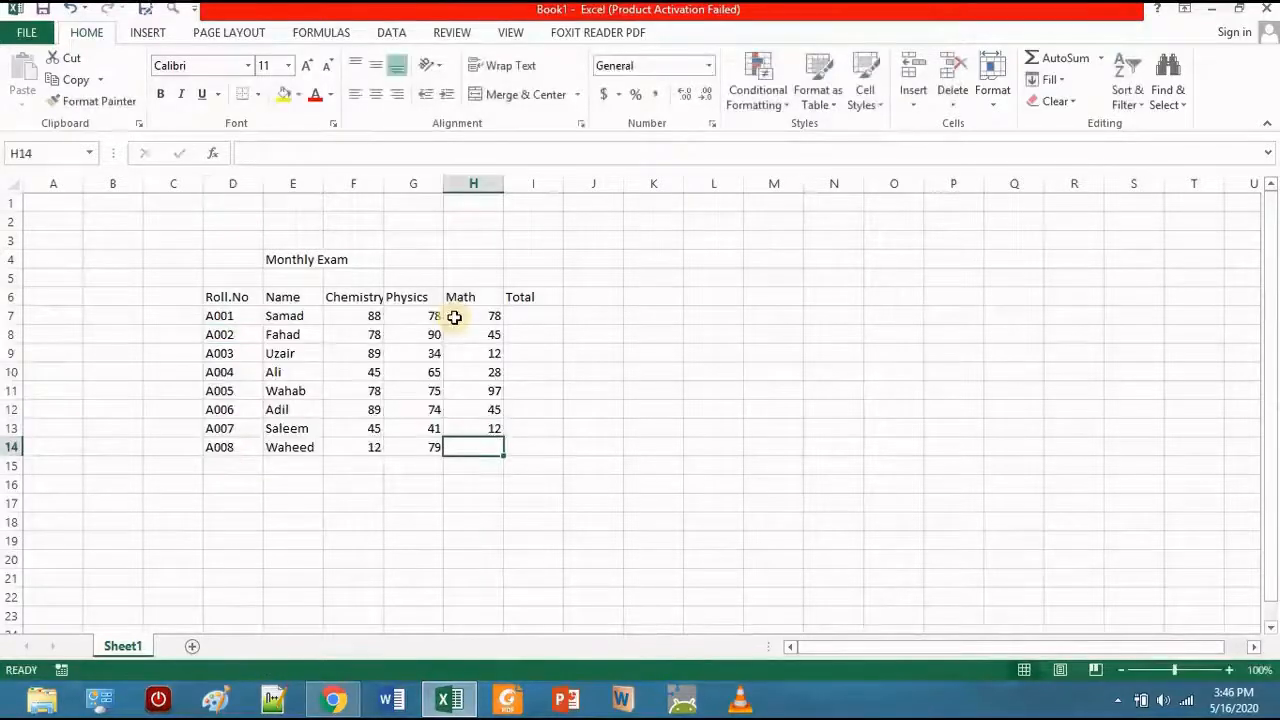
type("34")
key("Return")
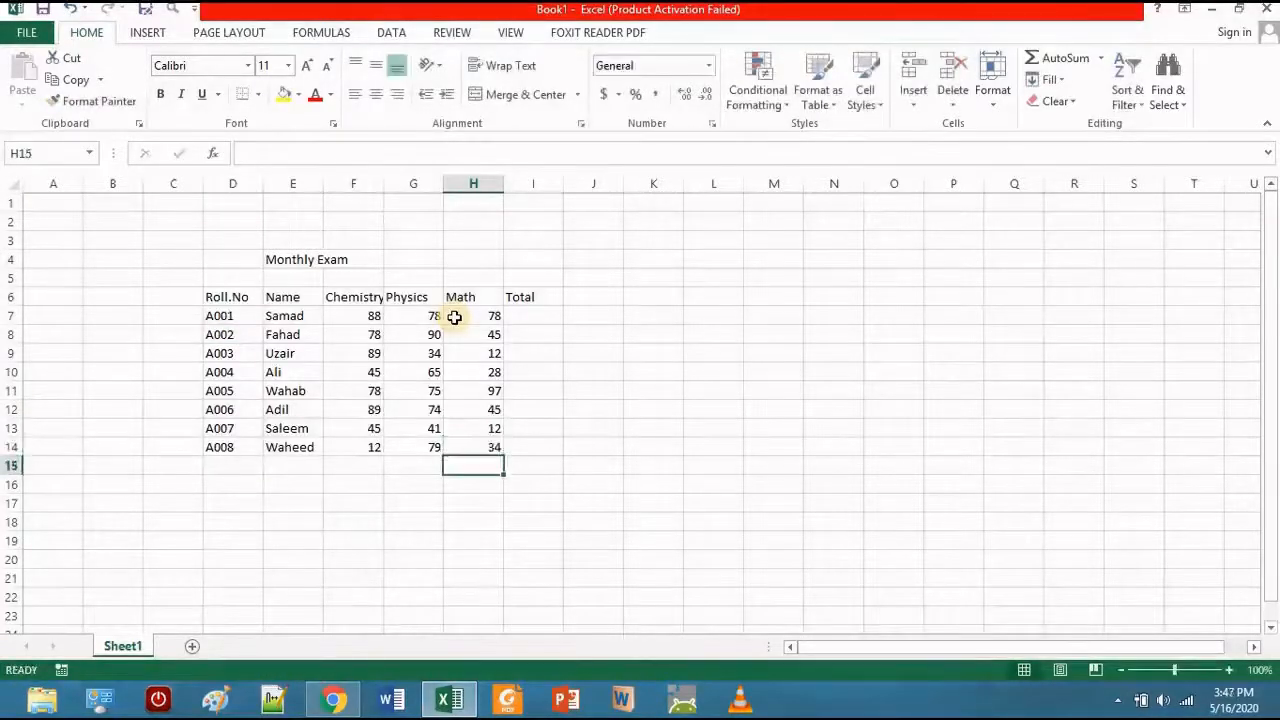
Copy the Monthly Exam title cell E4 to the clipboard without editing it
left_click(299, 259)
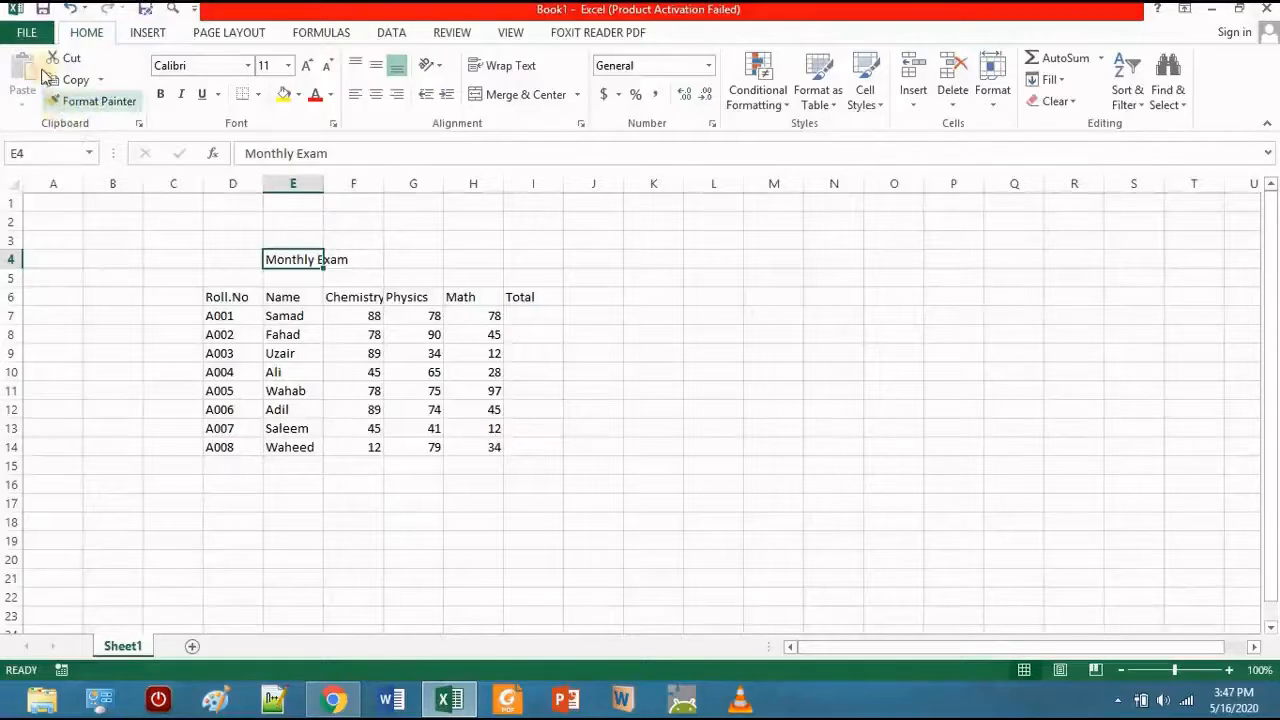
double_click(295, 260)
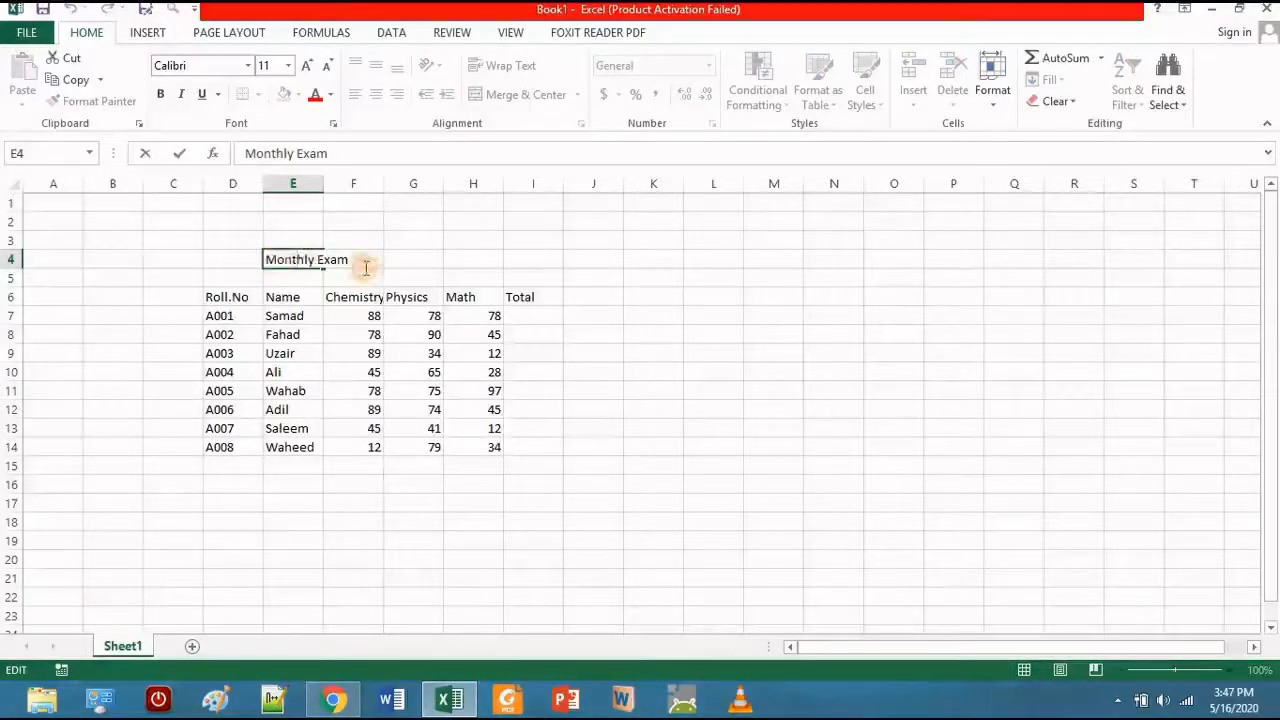
left_click_drag(363, 260, 263, 260)
key("Escape")
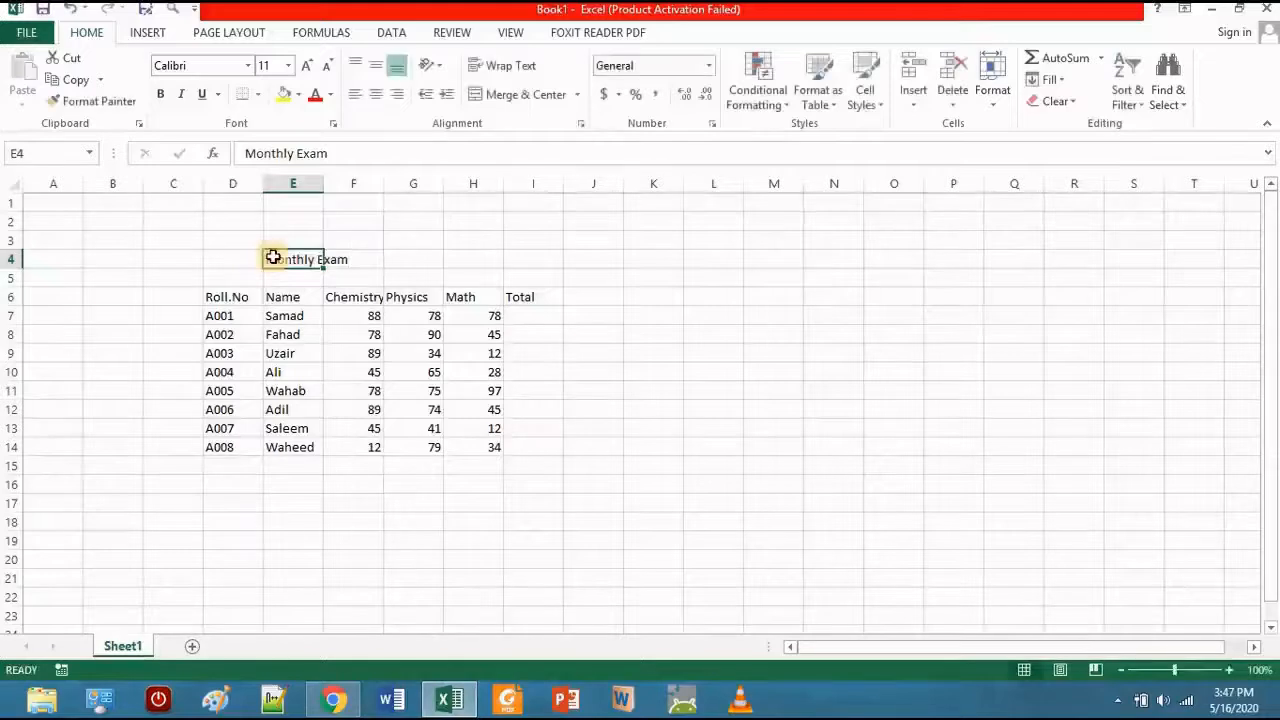
left_click(361, 266)
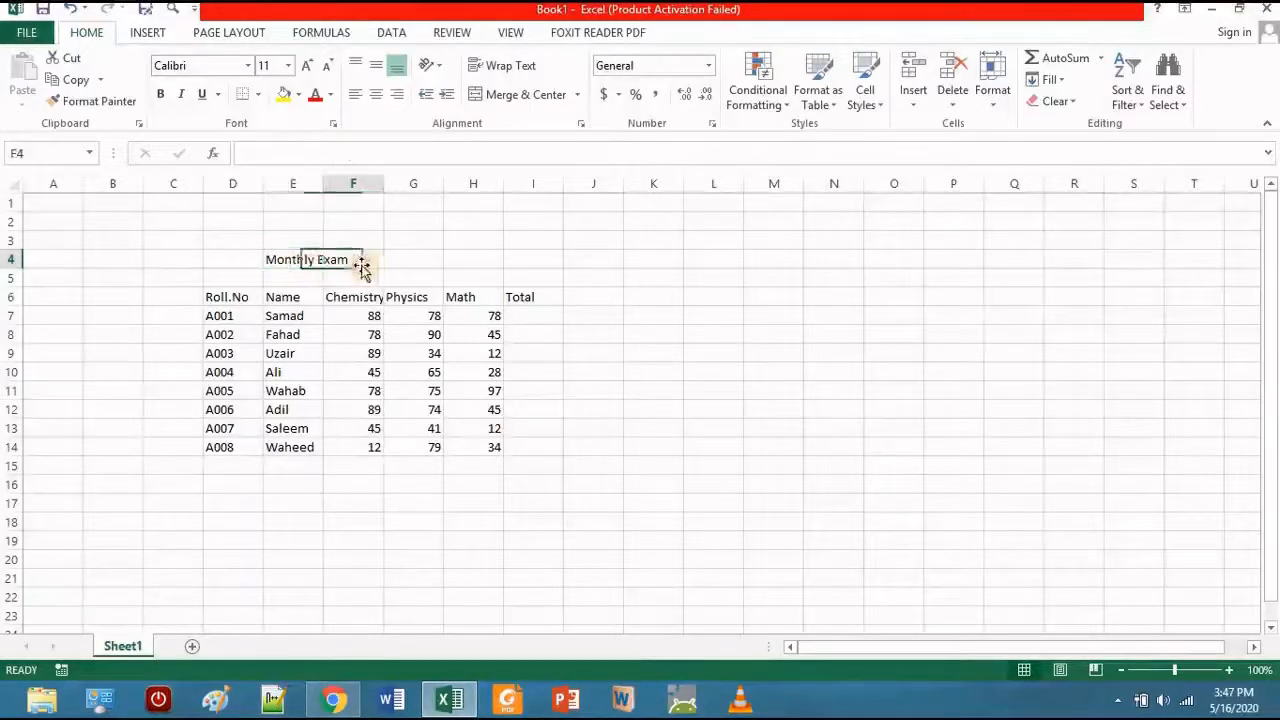
left_click(303, 265)
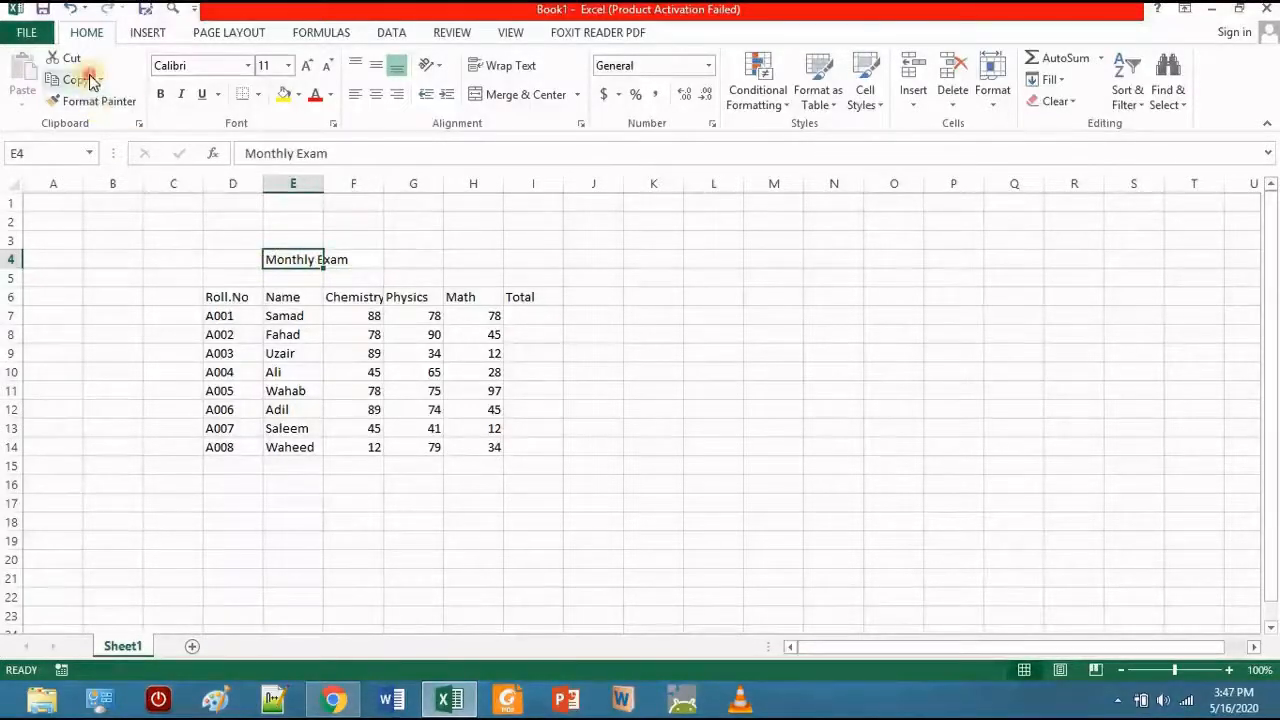
left_click(88, 80)
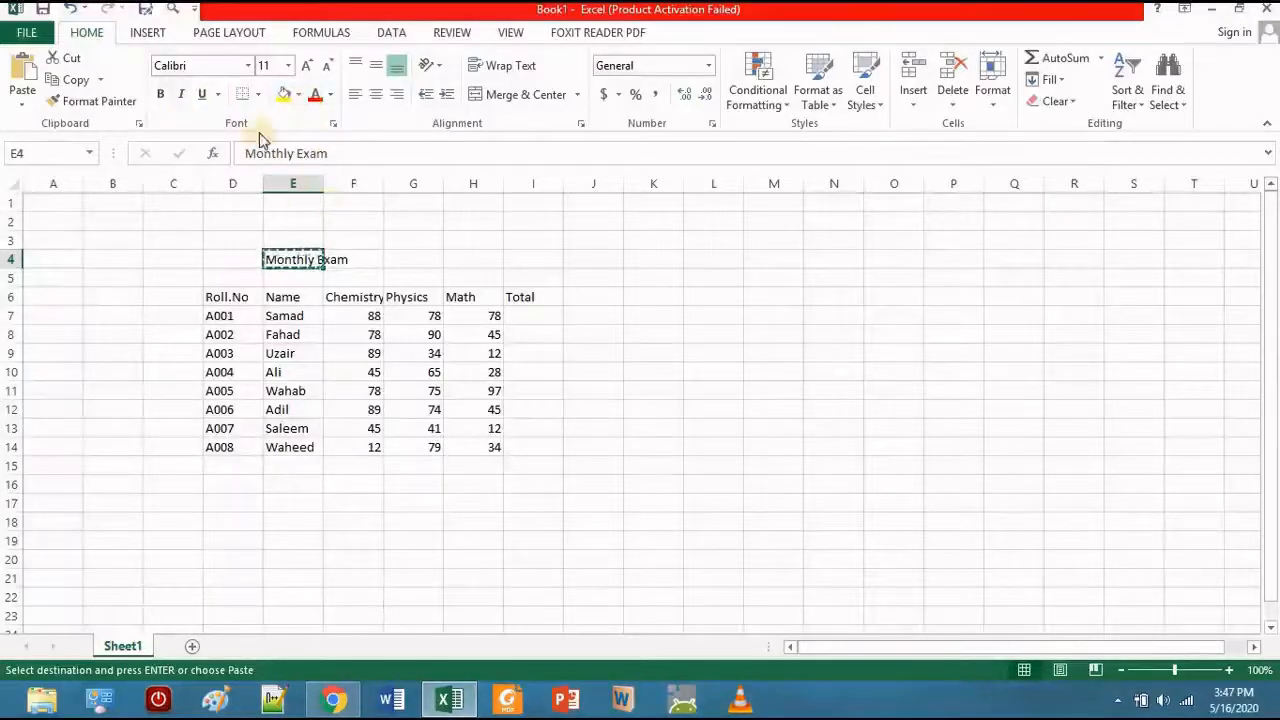
left_click(362, 276)
left_click(220, 298)
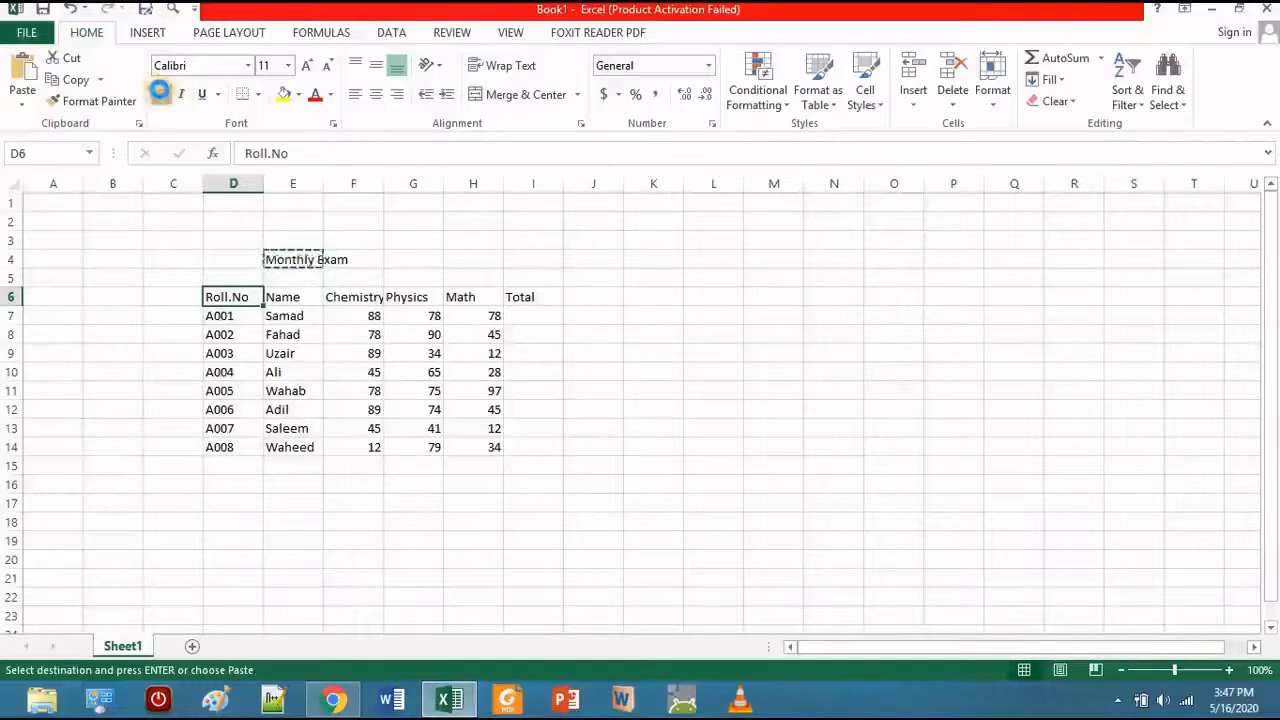
Bold the Roll.No, Name and Chemistry-through-Total headings, enlarging the subject headers to 12 pt
left_click(160, 94)
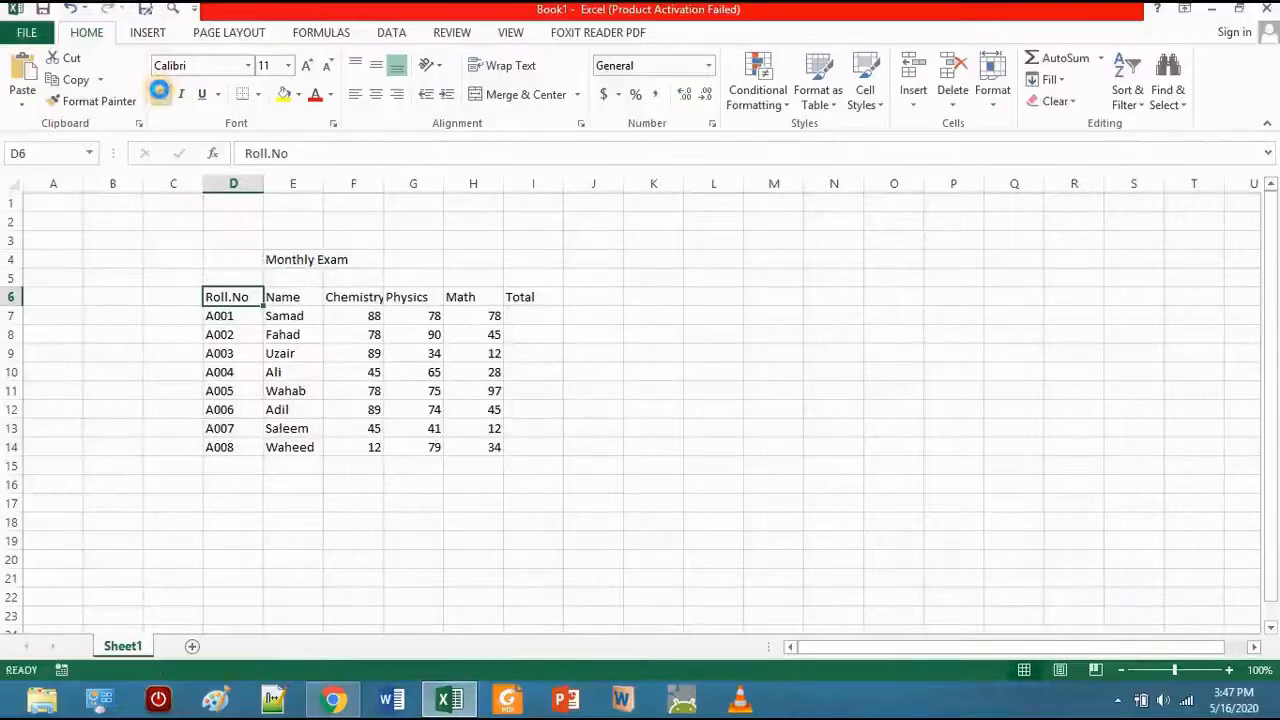
left_click(276, 296)
left_click(160, 94)
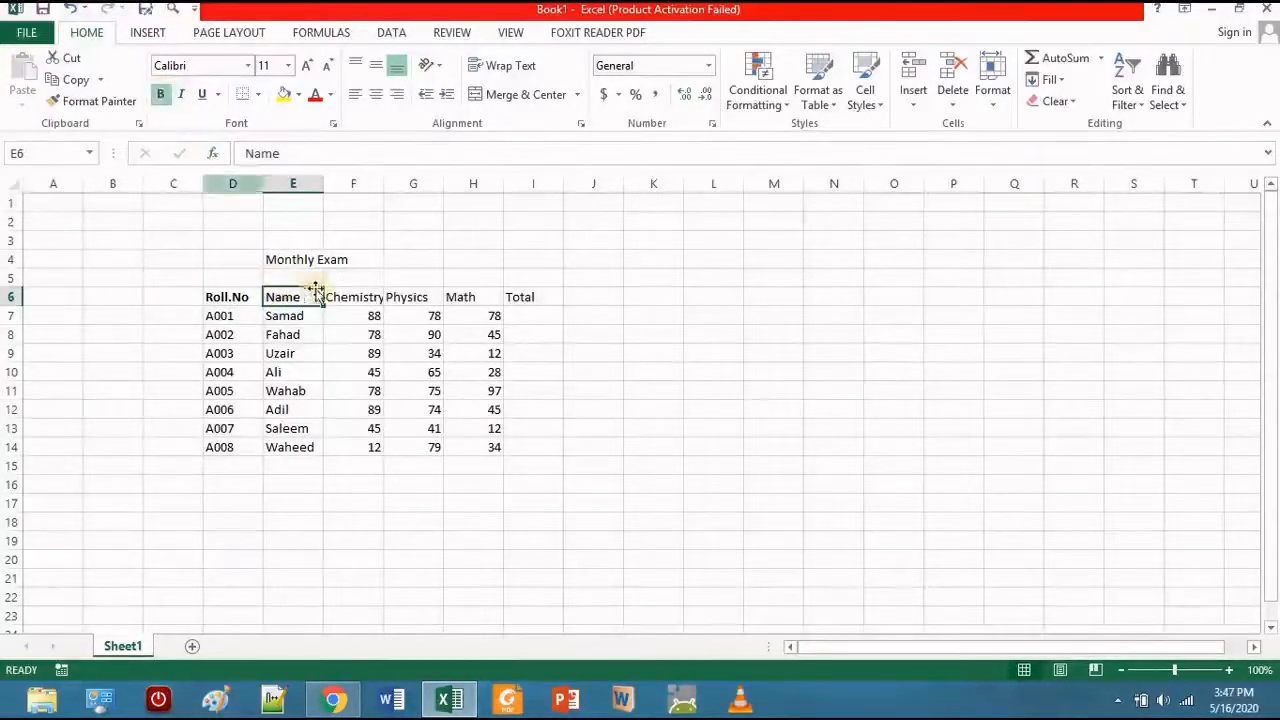
left_click(355, 298)
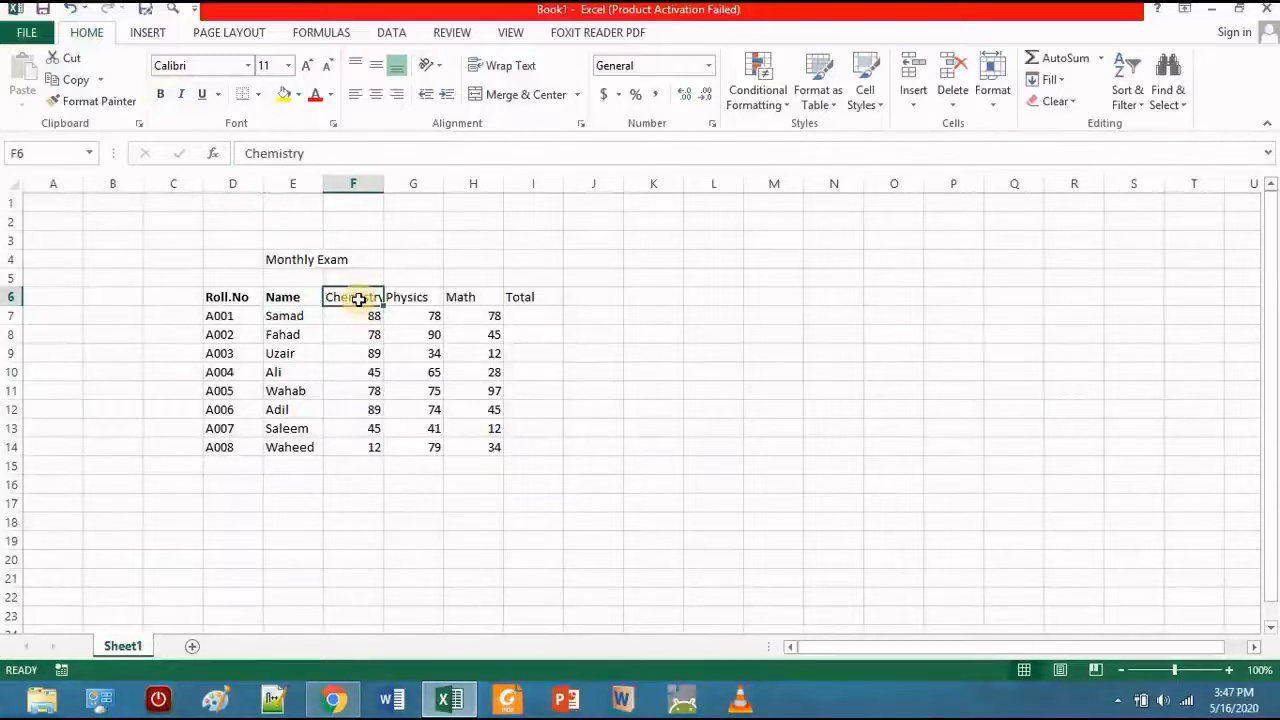
key("shift+Right")
key("shift+Right")
key("shift+Right")
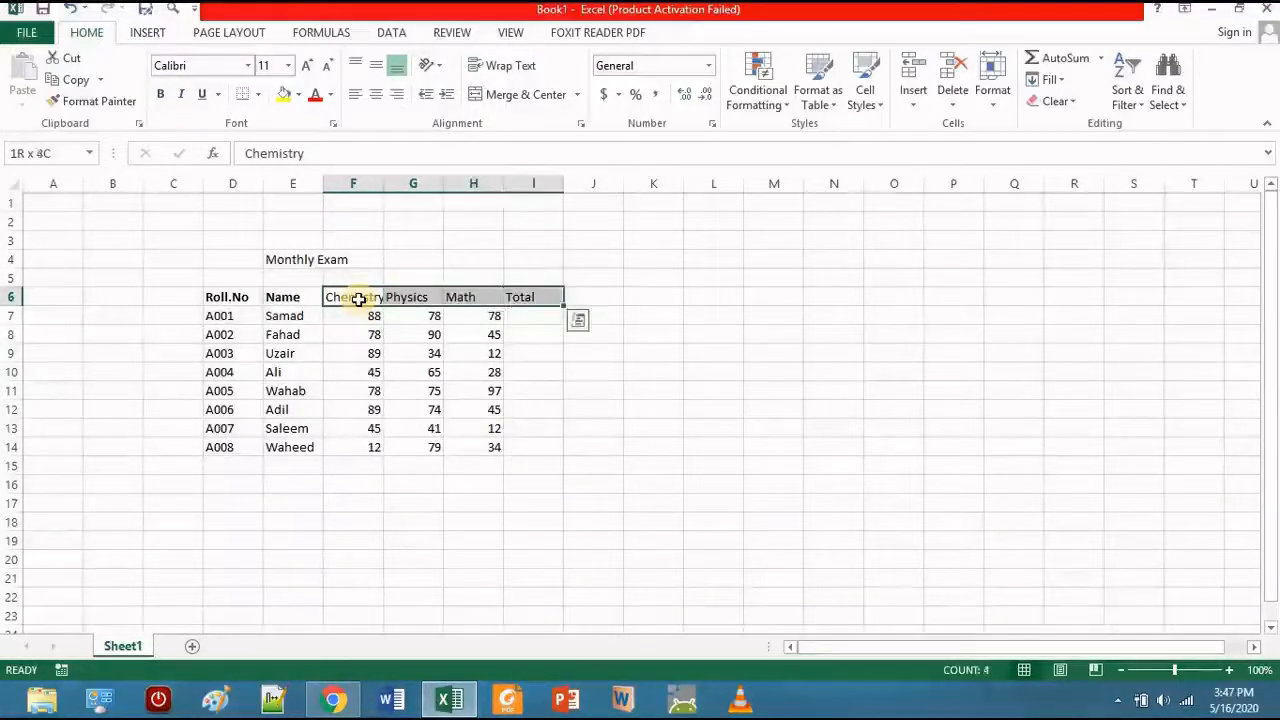
left_click(161, 95)
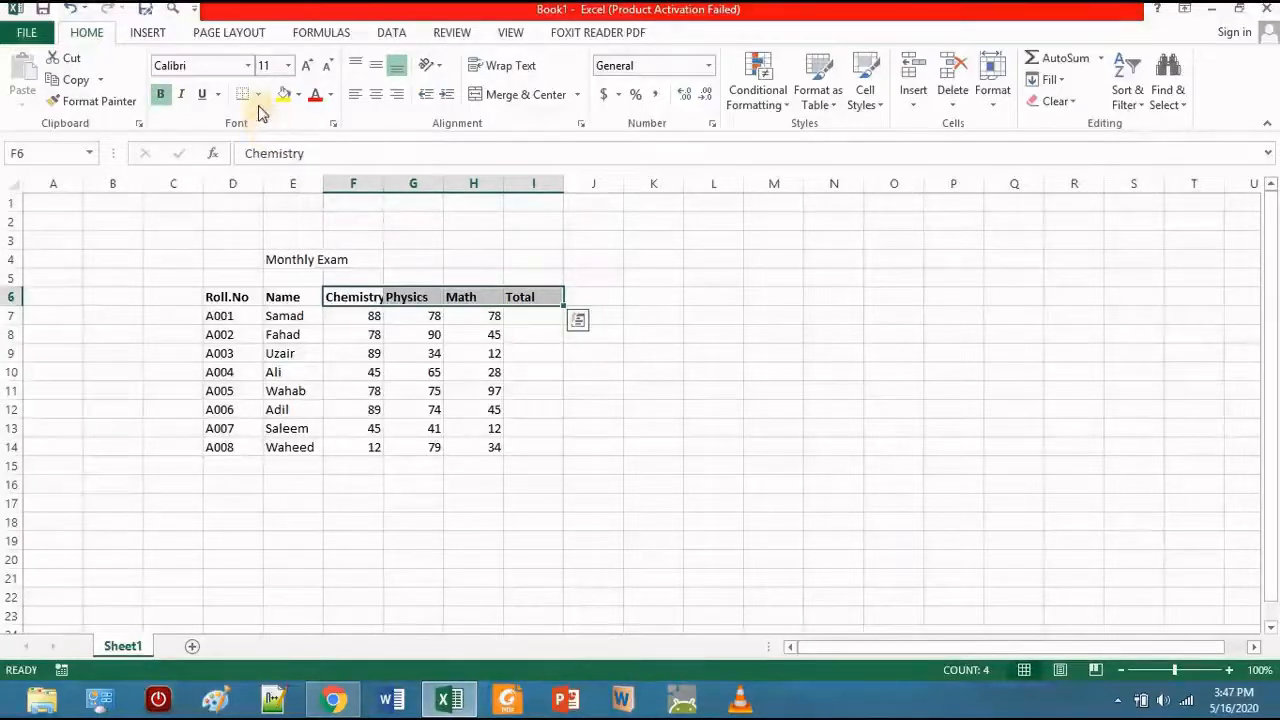
left_click(305, 78)
Set the whole D6:I6 header row to font size 20
left_click(208, 297)
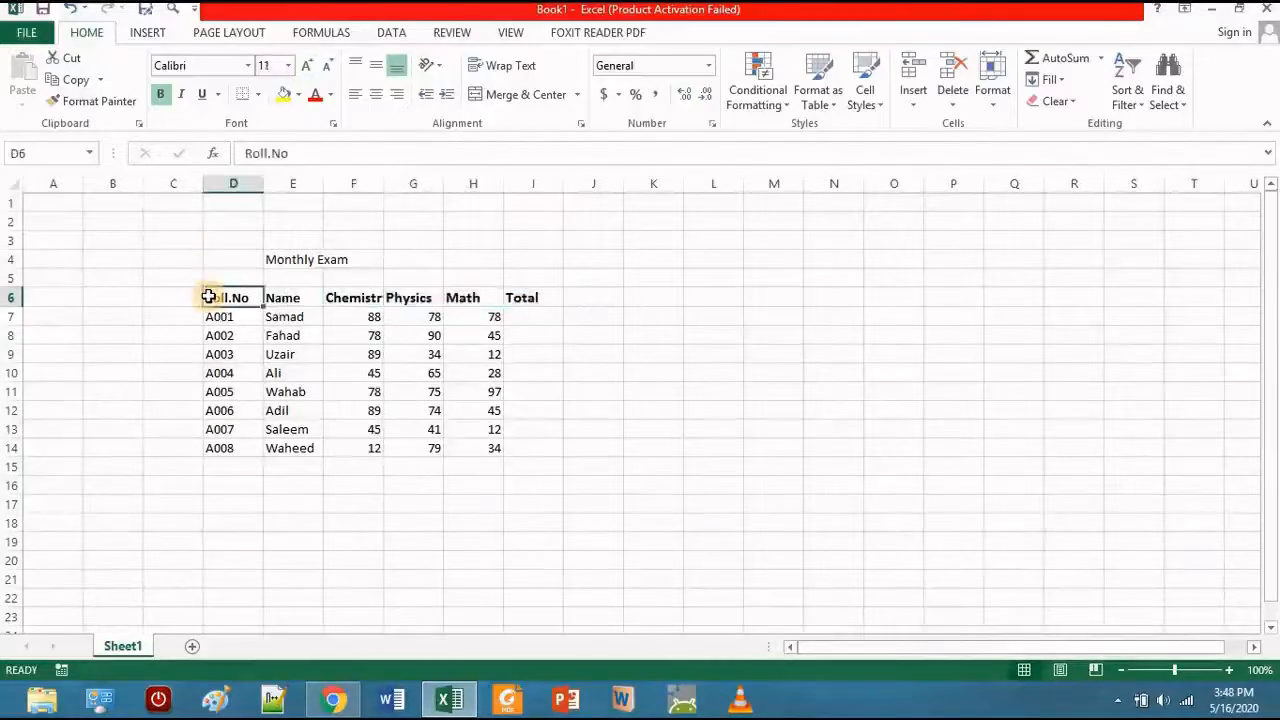
key("shift+Right")
key("shift+Right")
key("shift+Right")
key("shift+Right")
key("shift+Right")
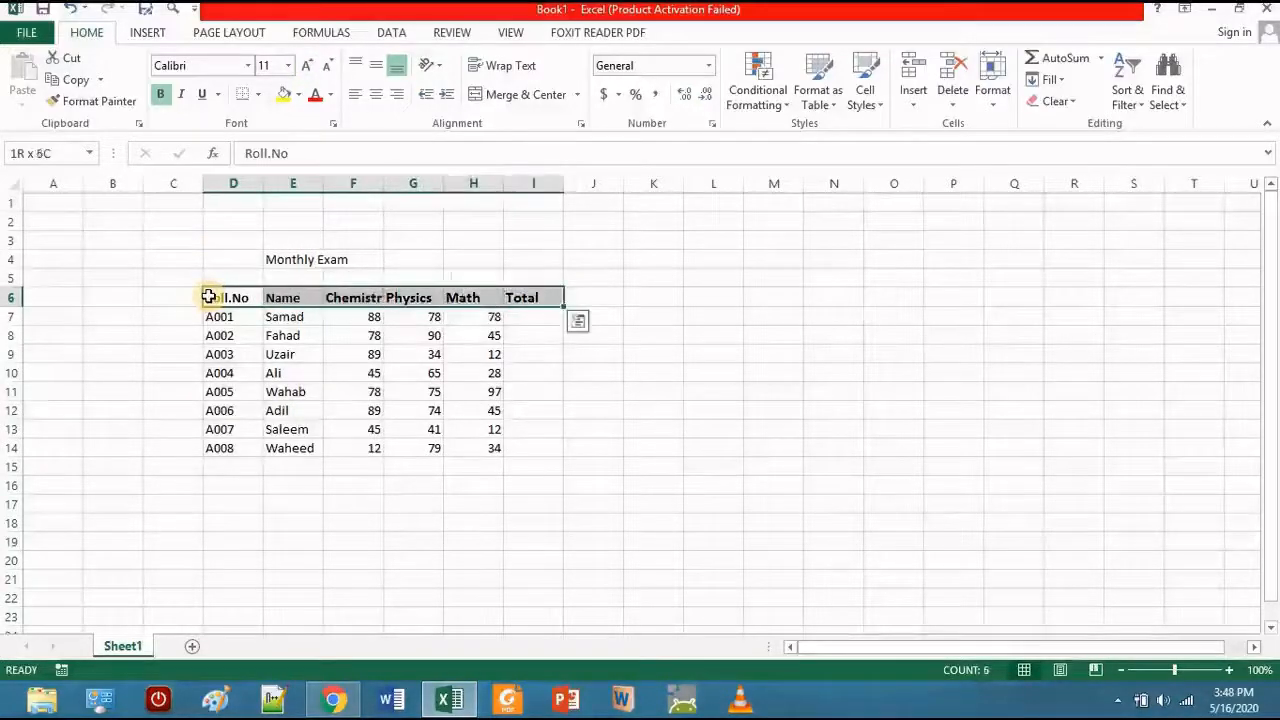
left_click(271, 64)
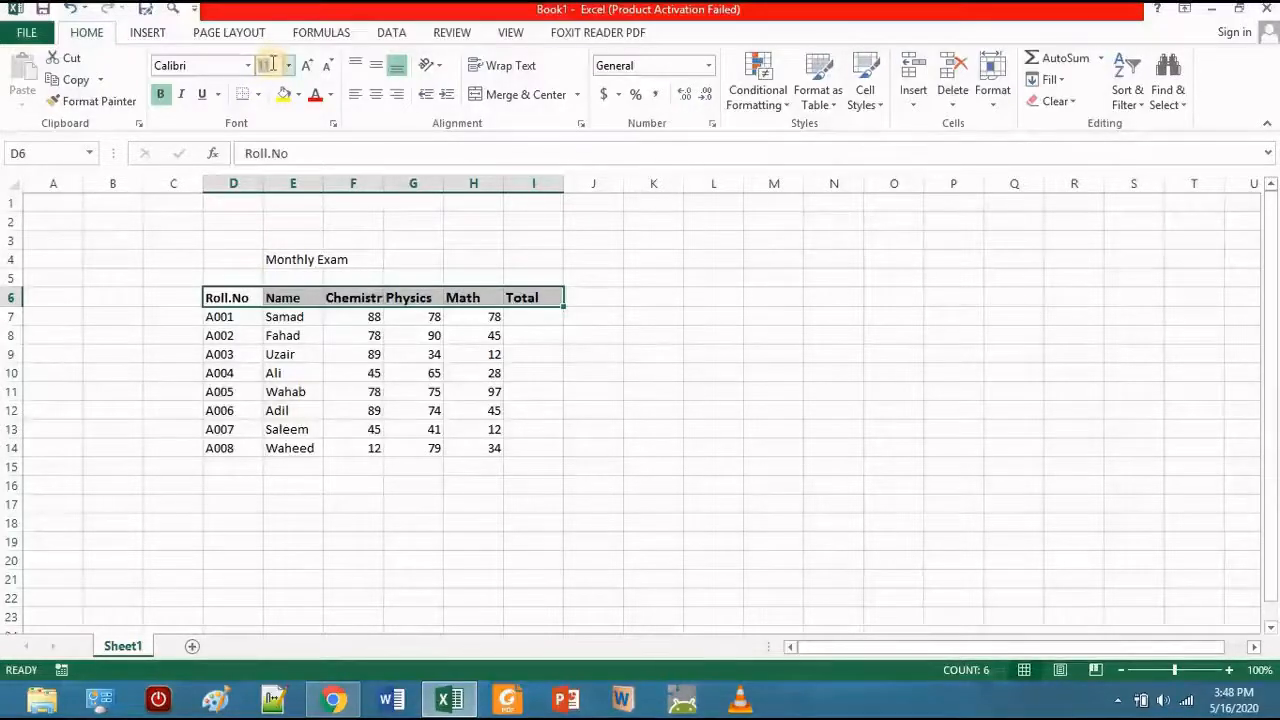
type("20")
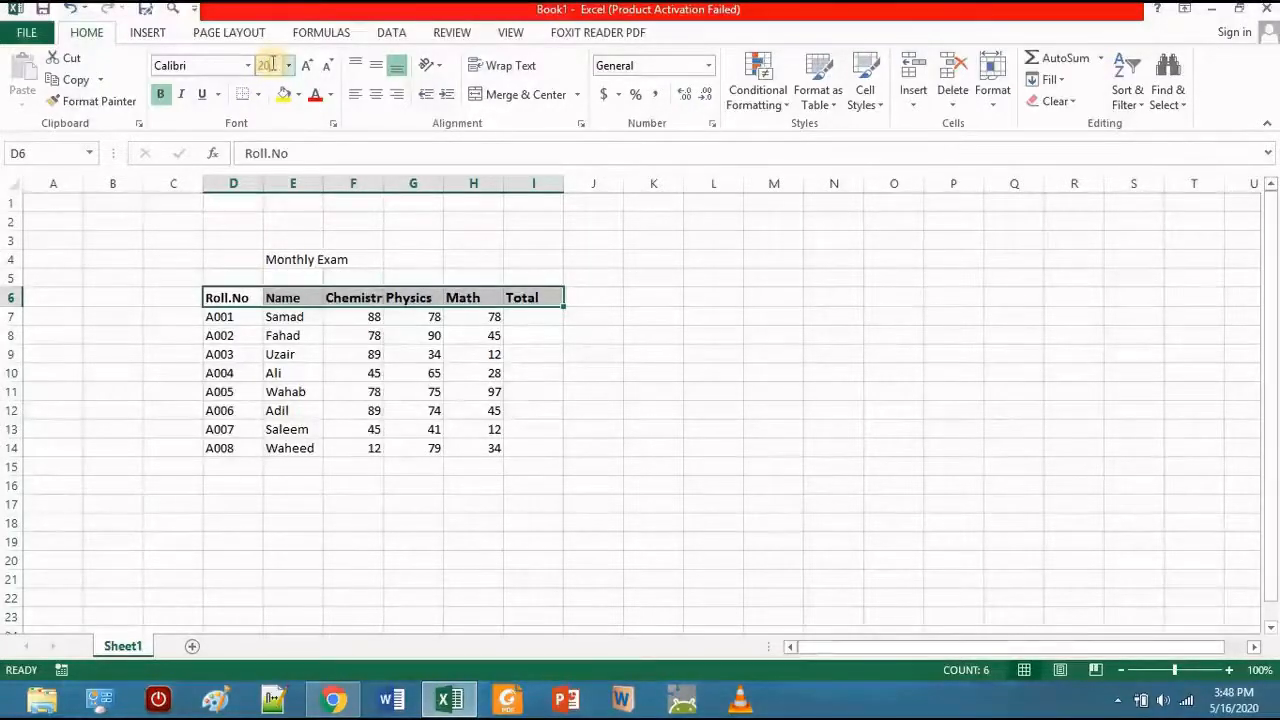
key("Return")
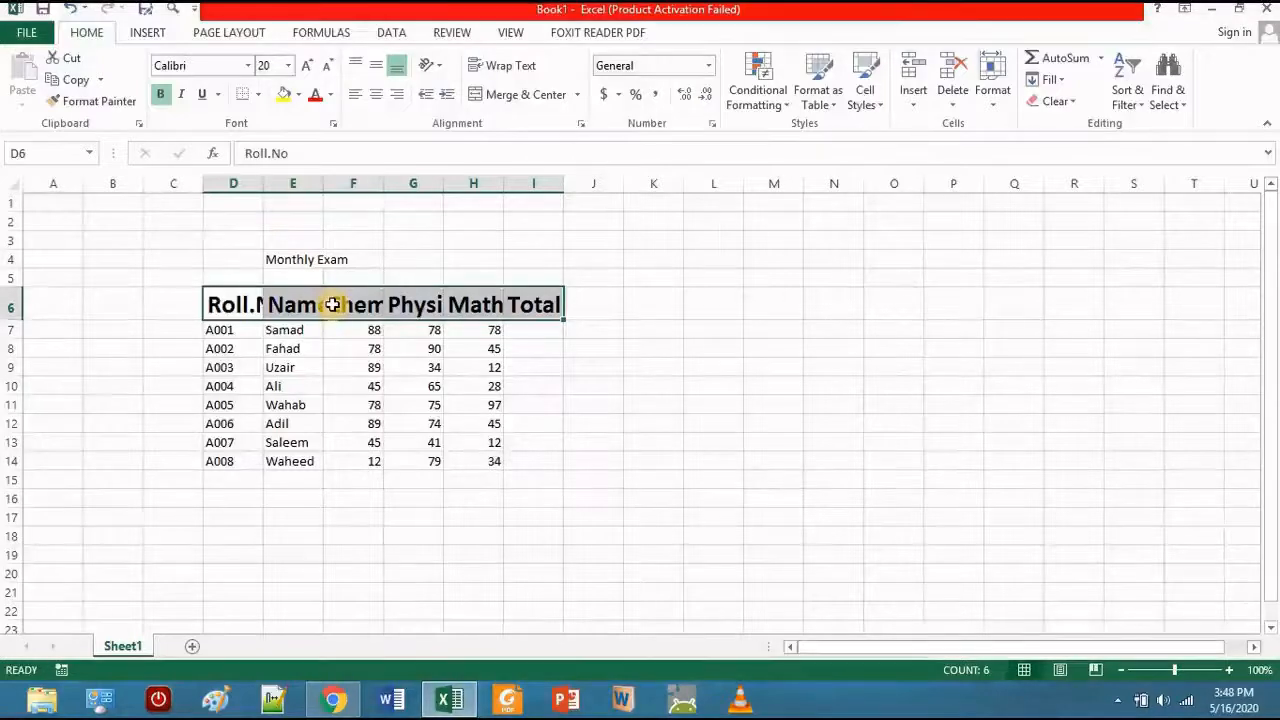
Enlarge the Monthly Exam title in E4 to 18 pt with Increase Font Size
left_click(301, 261)
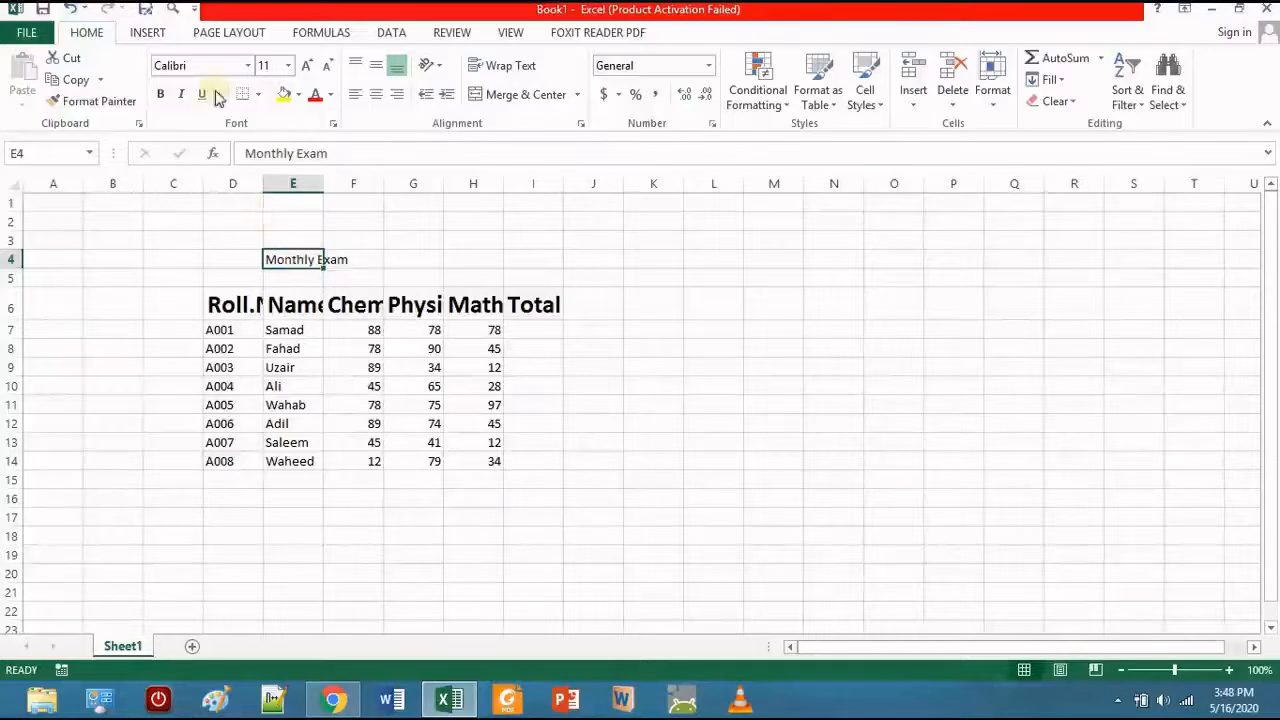
left_click(309, 67)
left_click(309, 67)
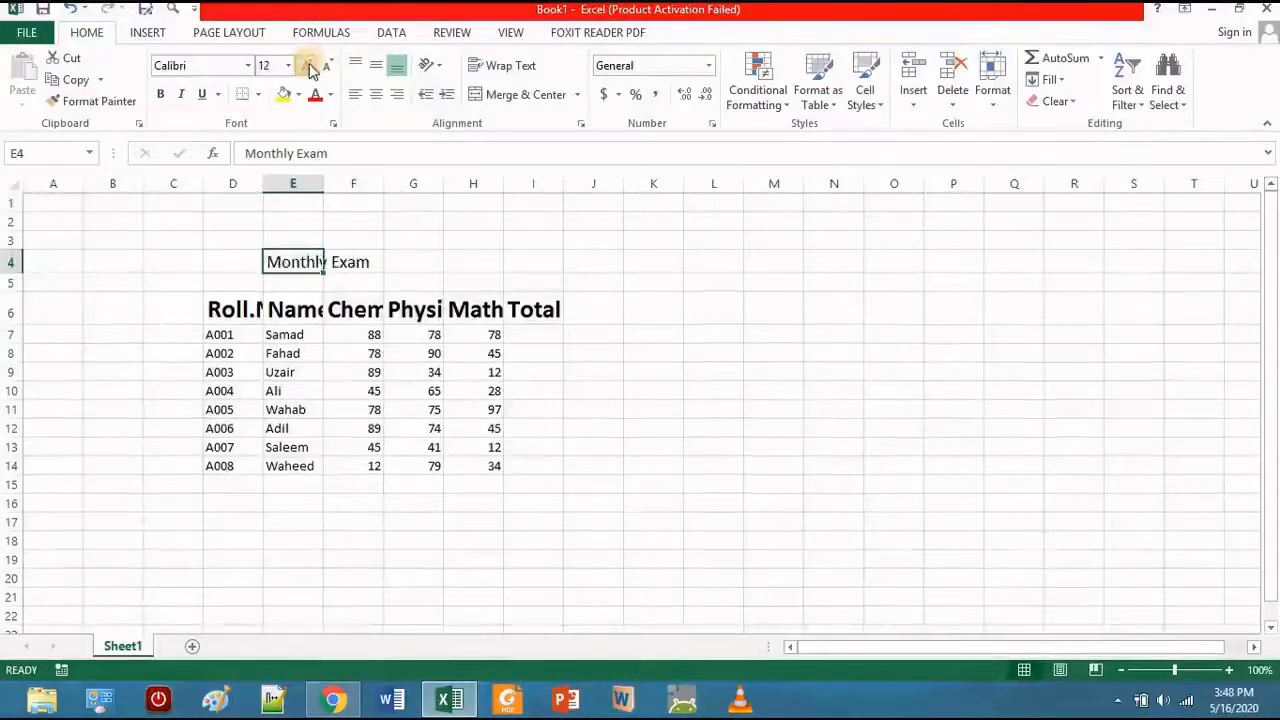
left_click(309, 67)
left_click(309, 67)
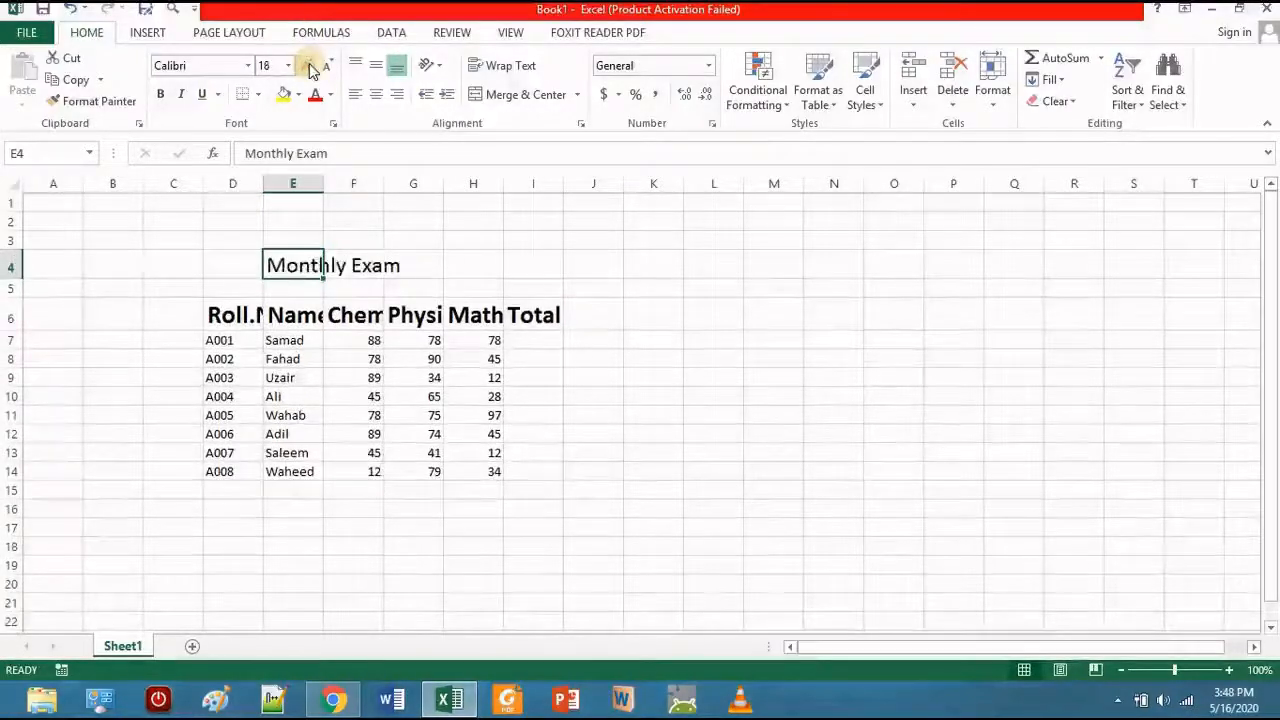
left_click(374, 258)
left_click(293, 267)
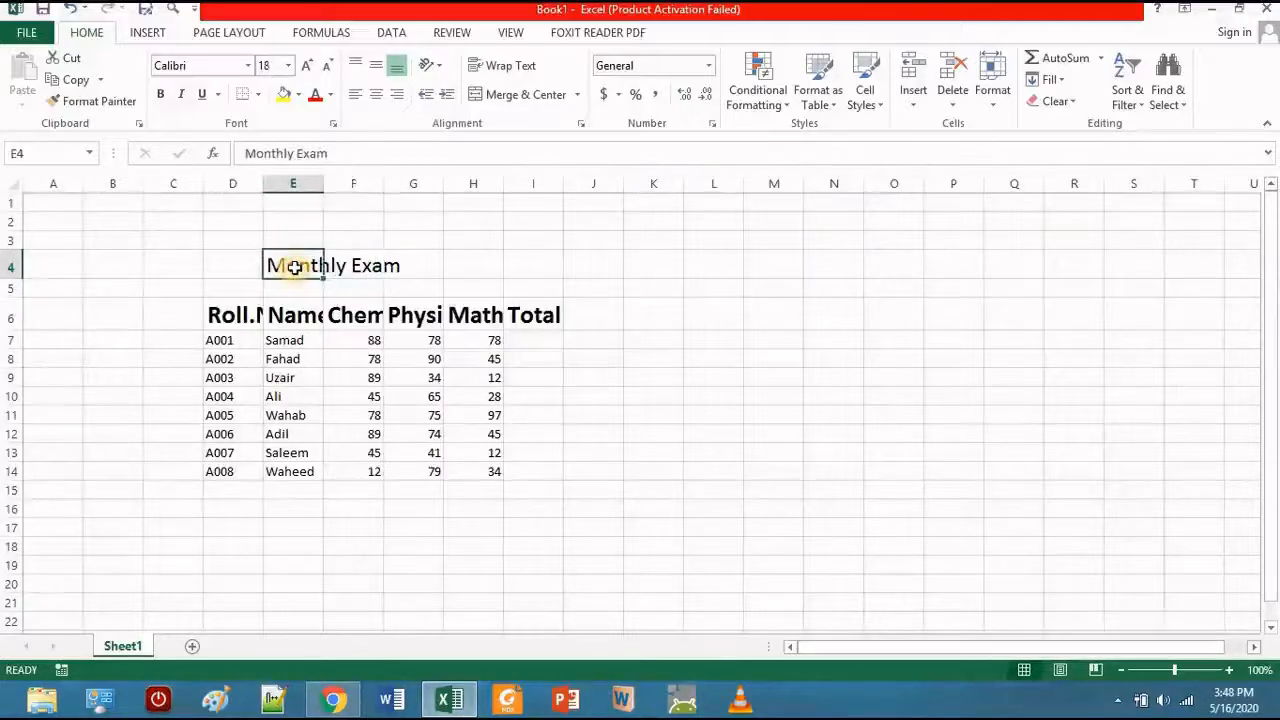
AutoFit column E's width to the Monthly Exam title
left_click(994, 100)
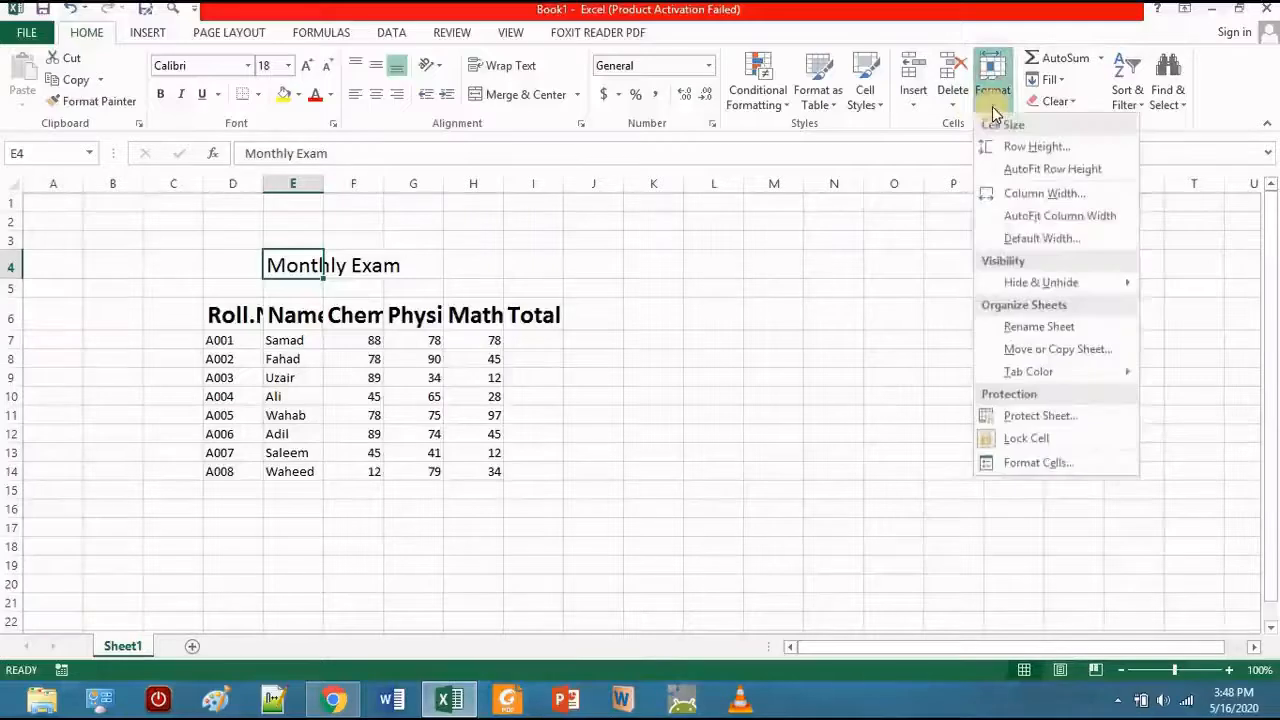
left_click(1027, 215)
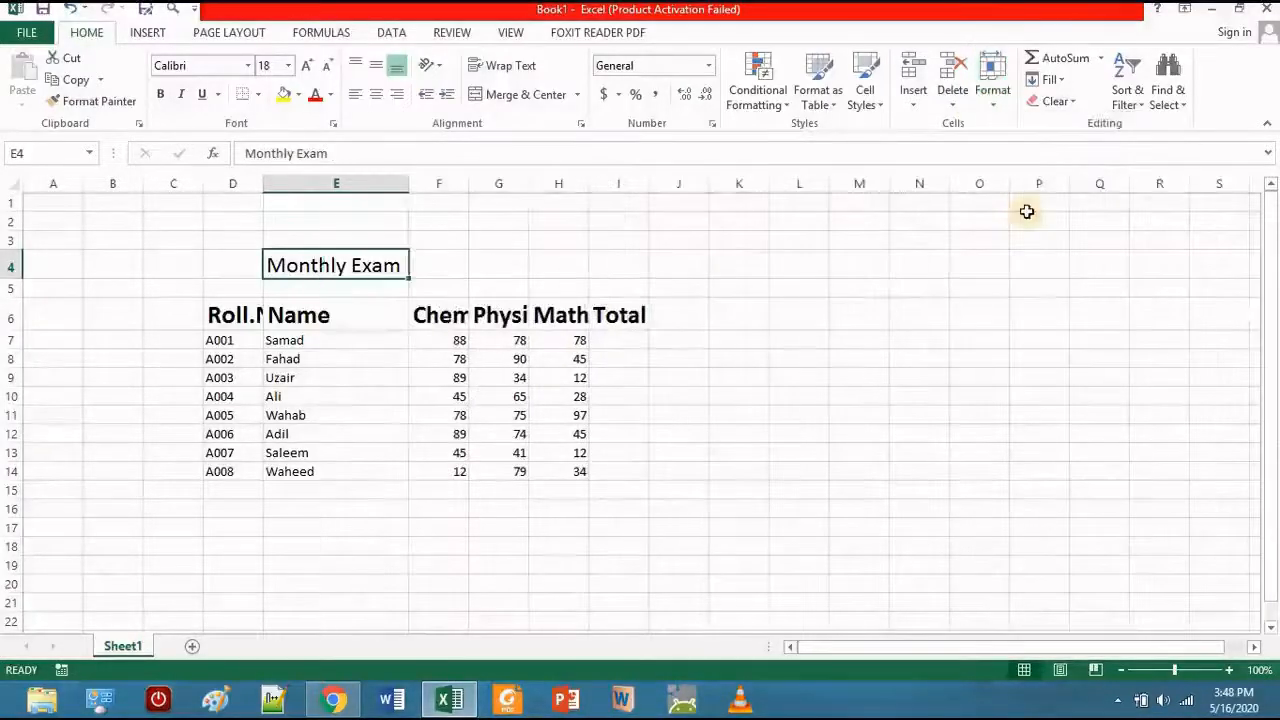
left_click(208, 309)
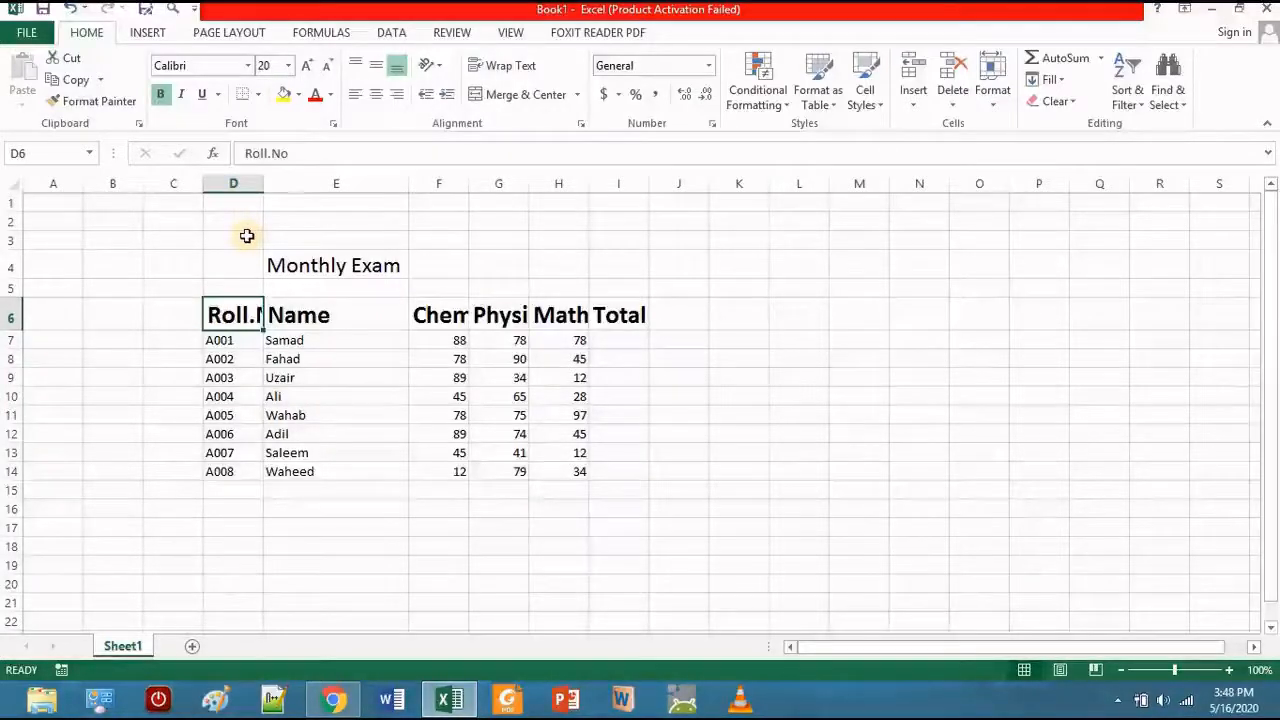
AutoFit columns D through I to their bold 20 pt row-6 headers
key("shift+Right")
key("shift+Right")
key("shift+Right")
key("shift+Right")
key("shift+Right")
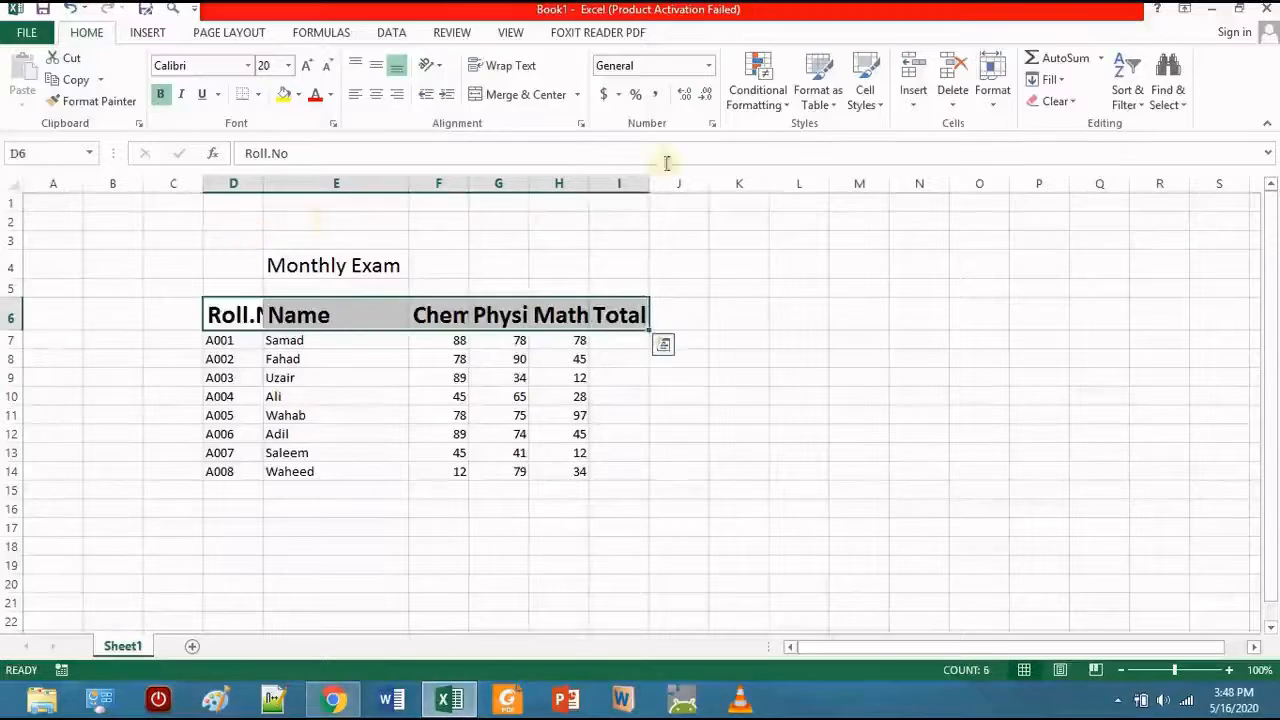
left_click(993, 105)
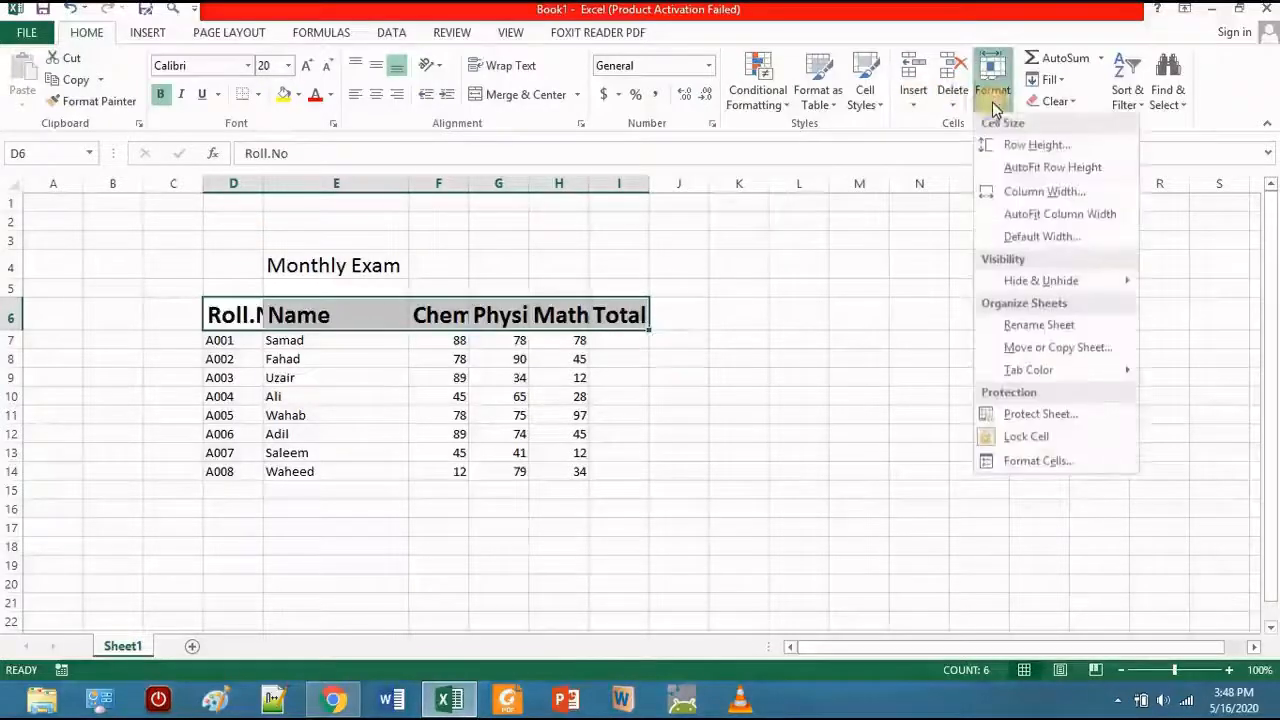
left_click(1047, 217)
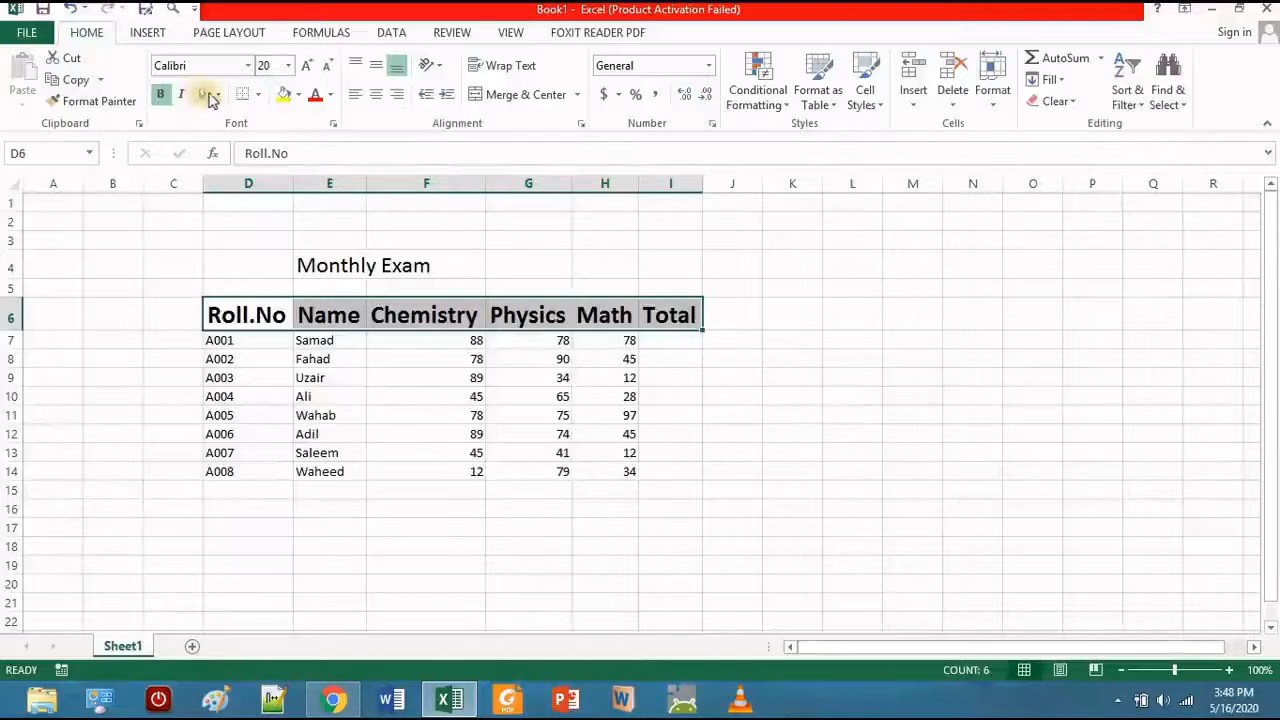
left_click(259, 95)
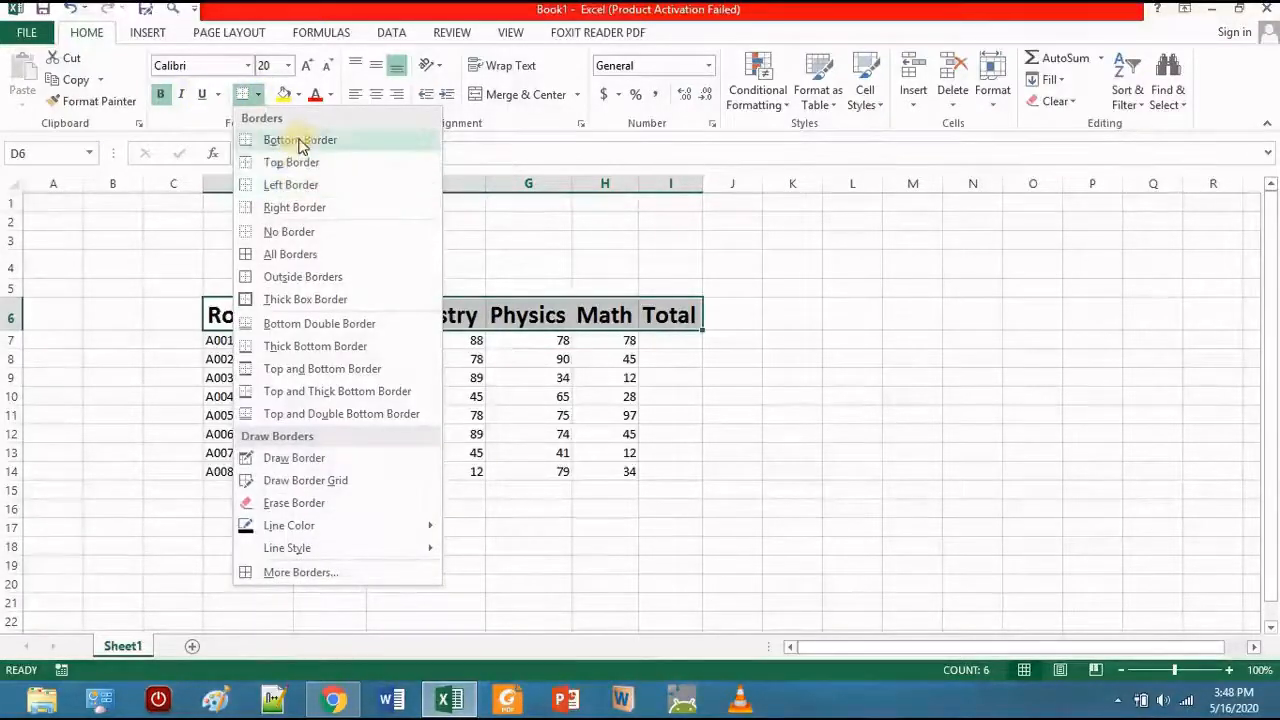
left_click(255, 100)
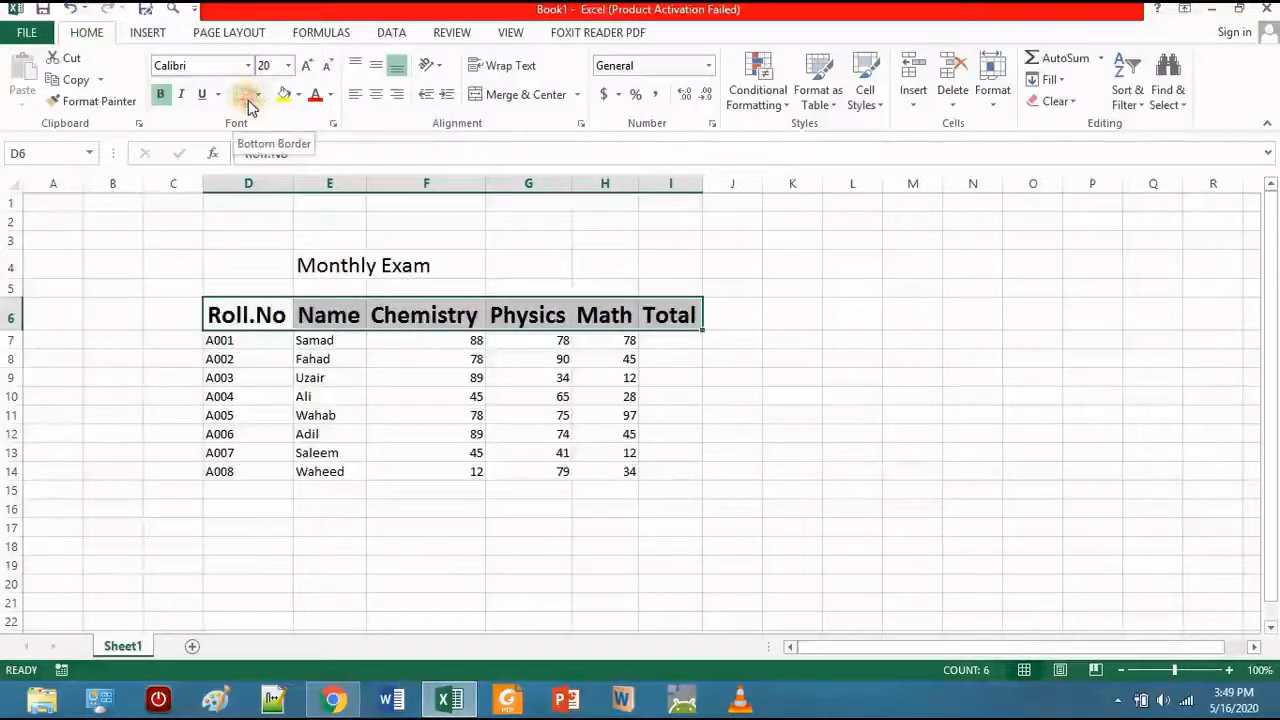
left_click(445, 432)
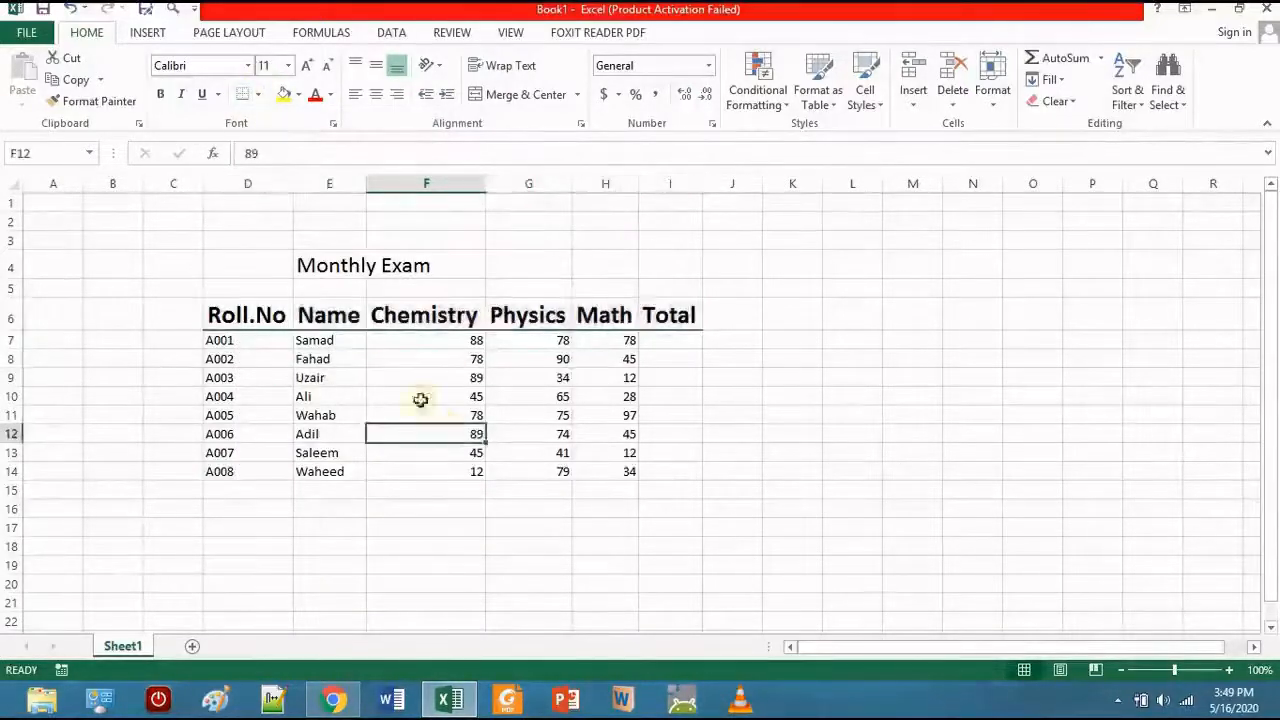
left_click(387, 322)
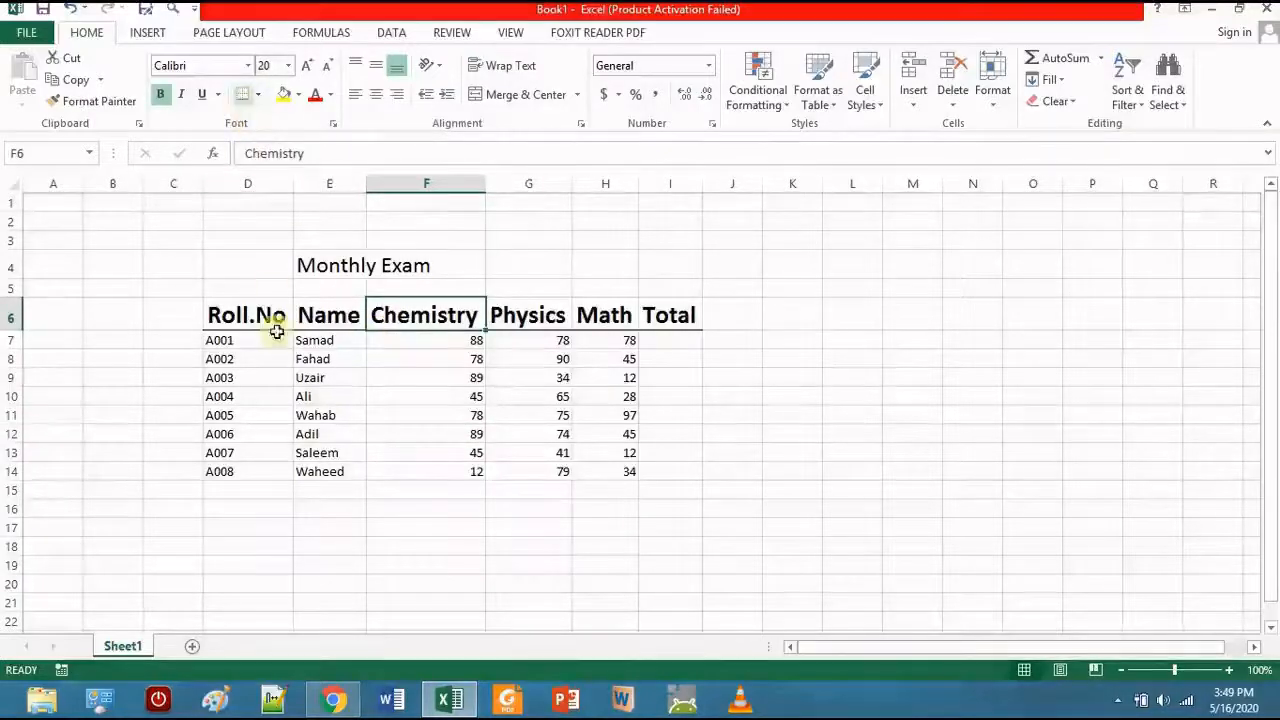
left_click(224, 313)
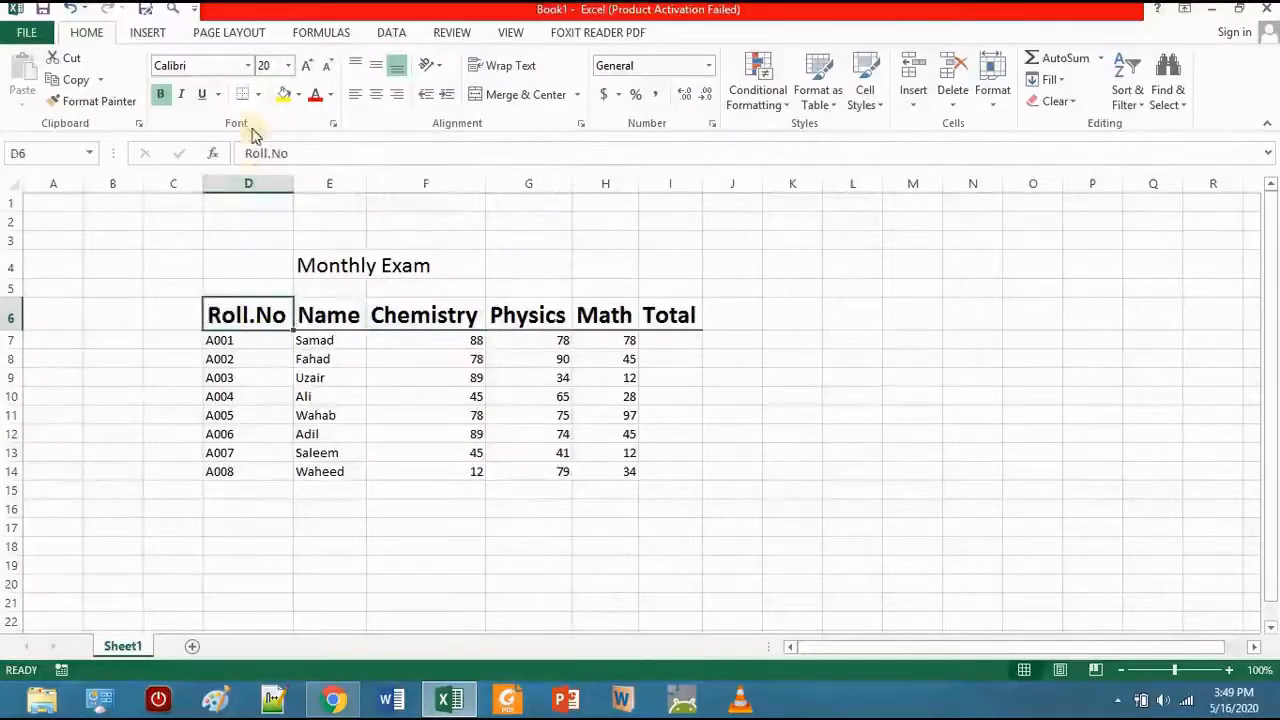
left_click(337, 340)
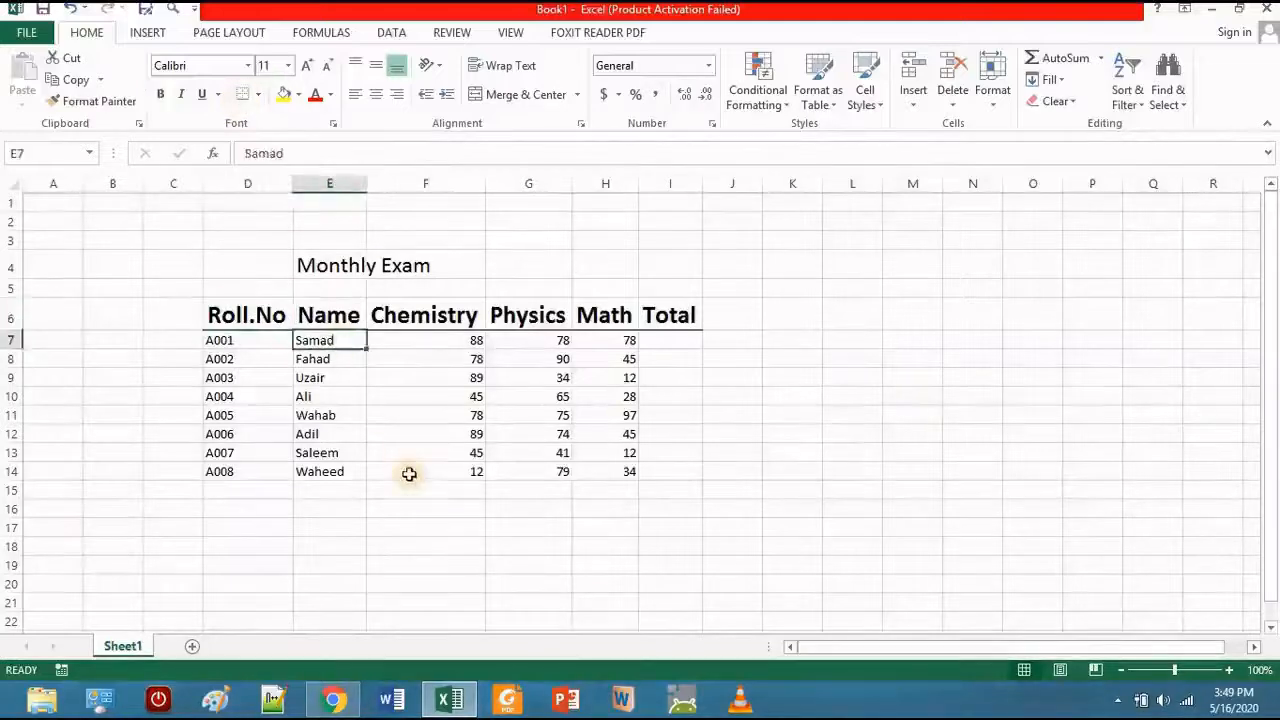
left_click_drag(246, 311, 330, 314)
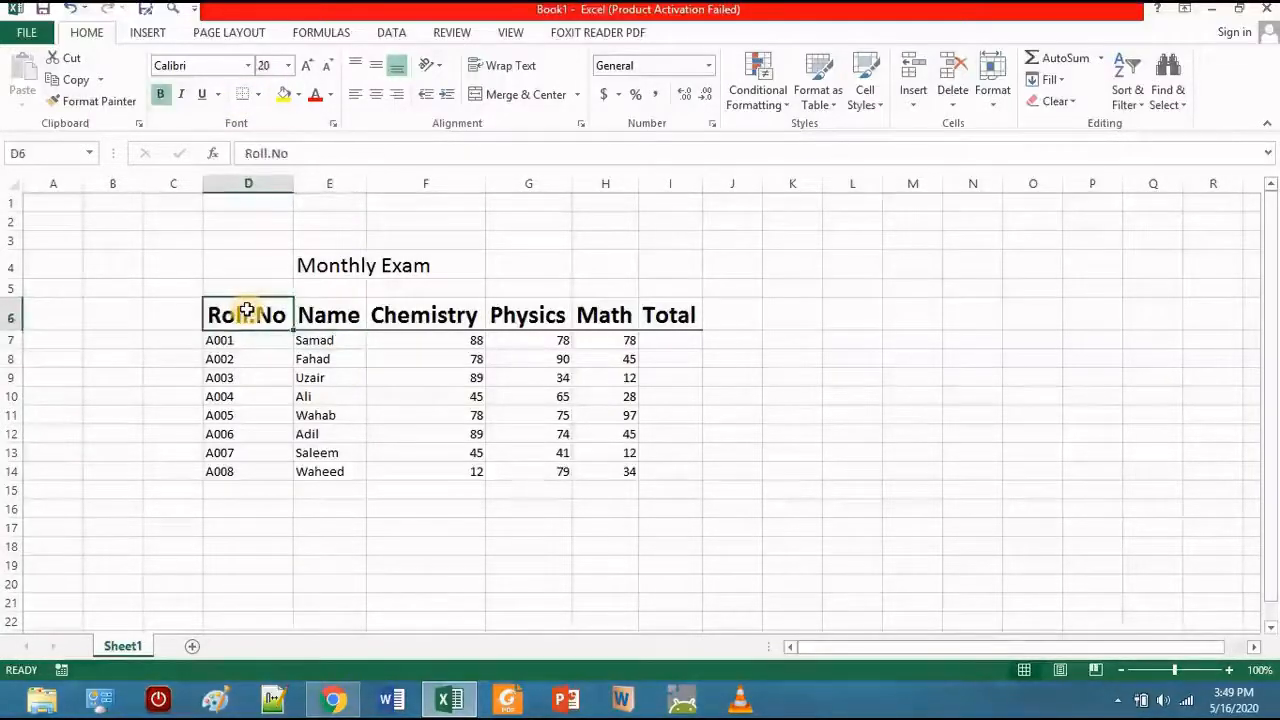
key("shift+Right")
key("shift+Right")
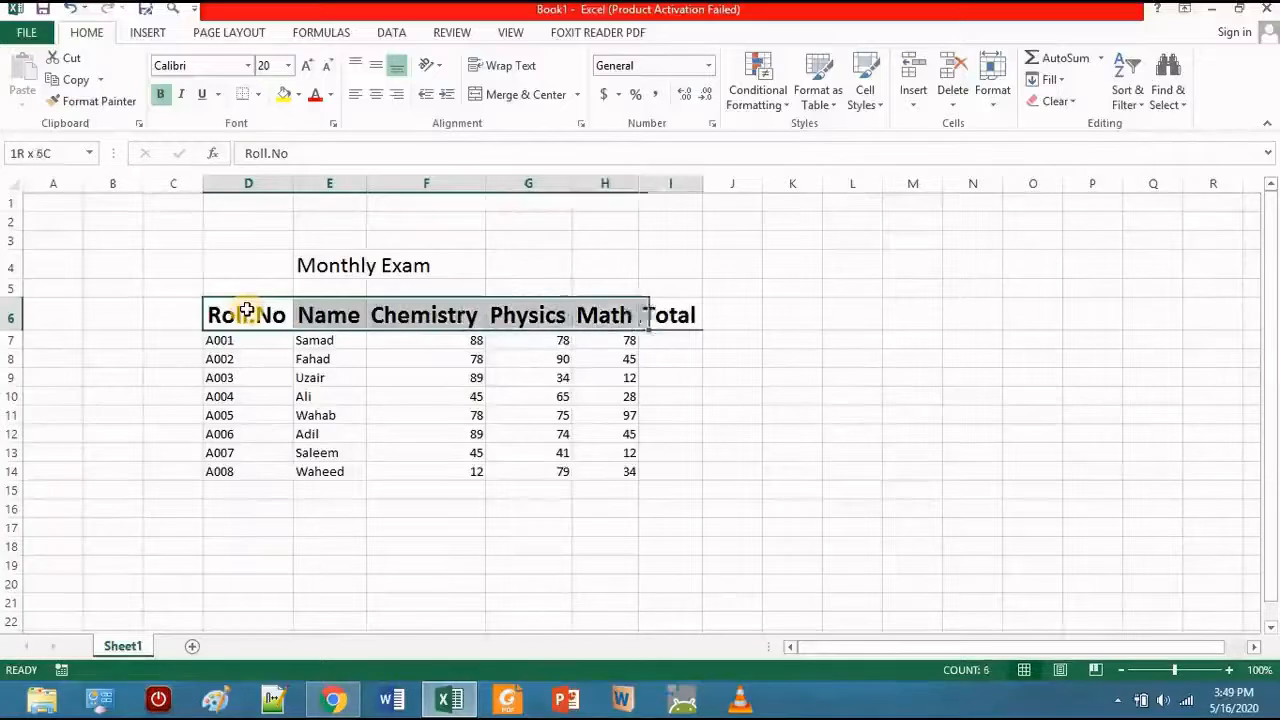
left_click(258, 95)
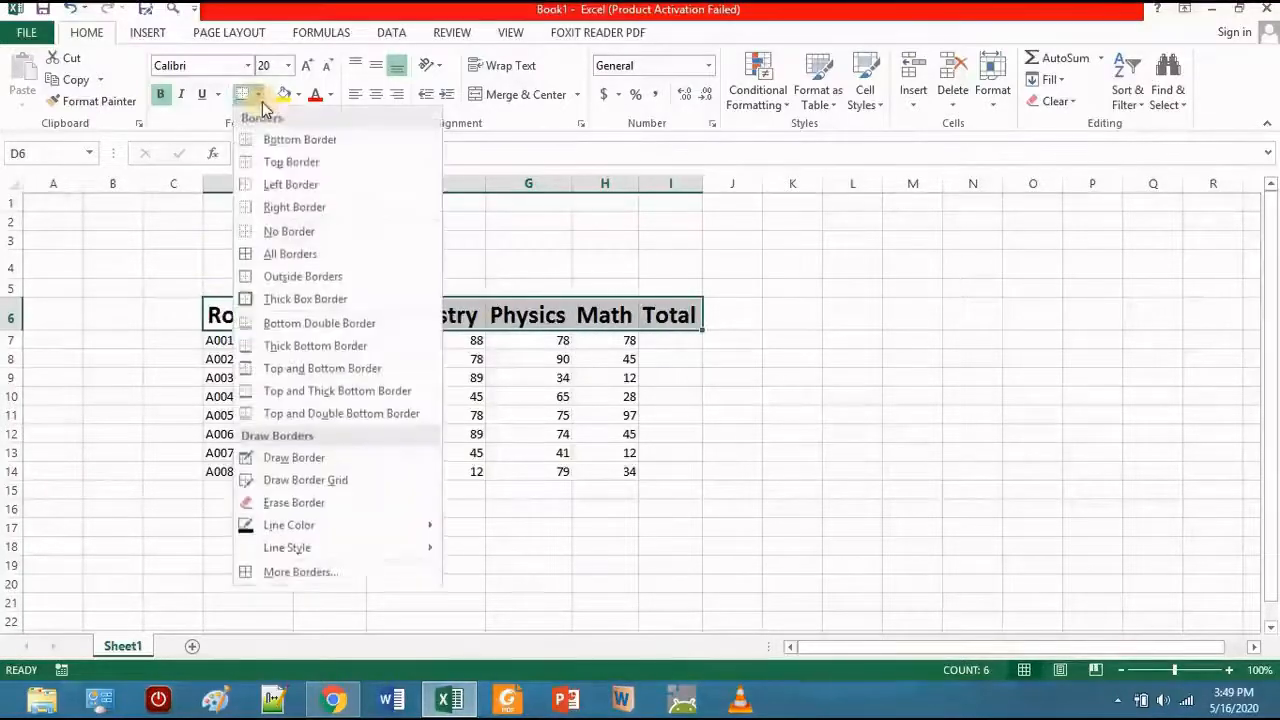
left_click(298, 232)
left_click(313, 378)
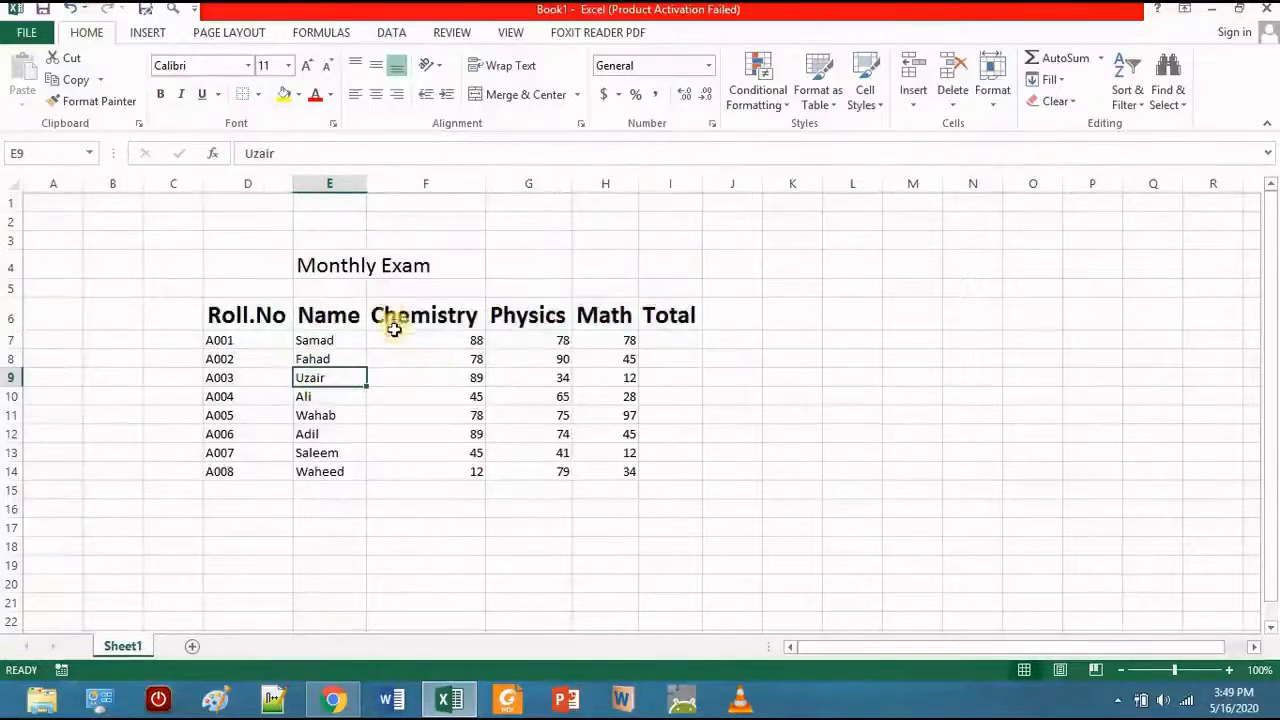
Preview the font and fill colour palettes, then give the Monthly Exam title a yellow fill
left_click(330, 95)
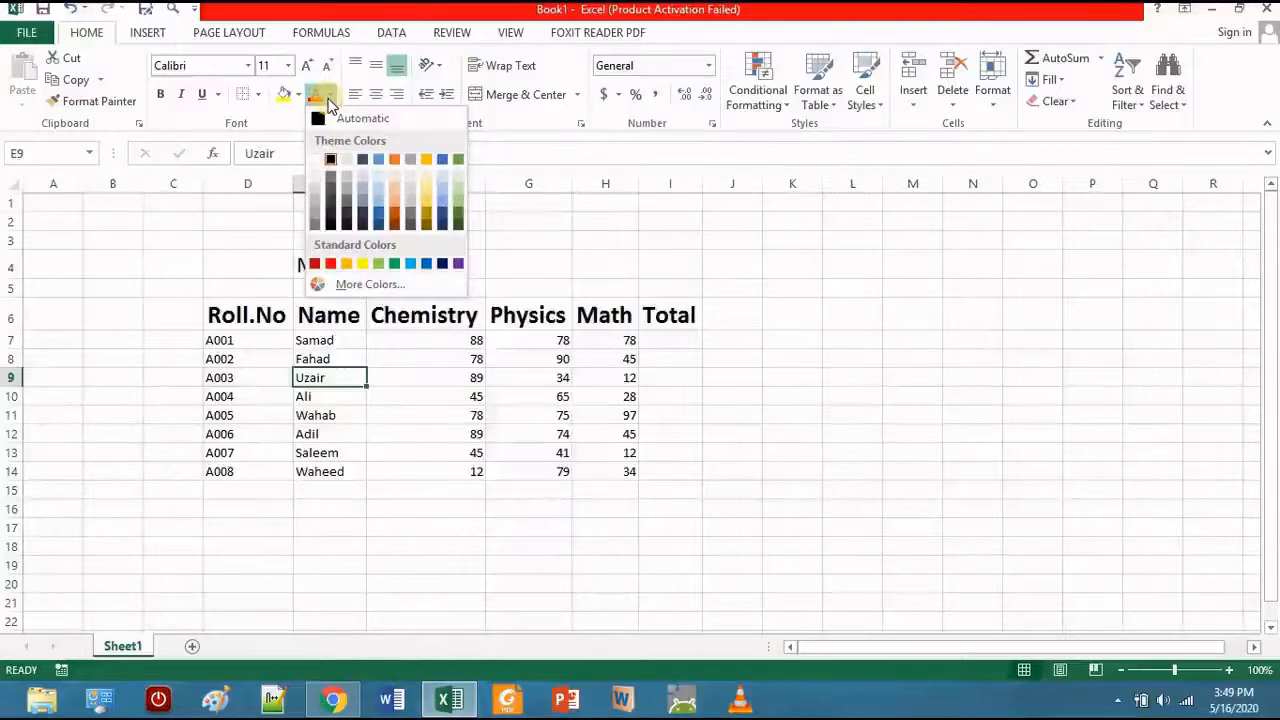
left_click(299, 96)
left_click(299, 96)
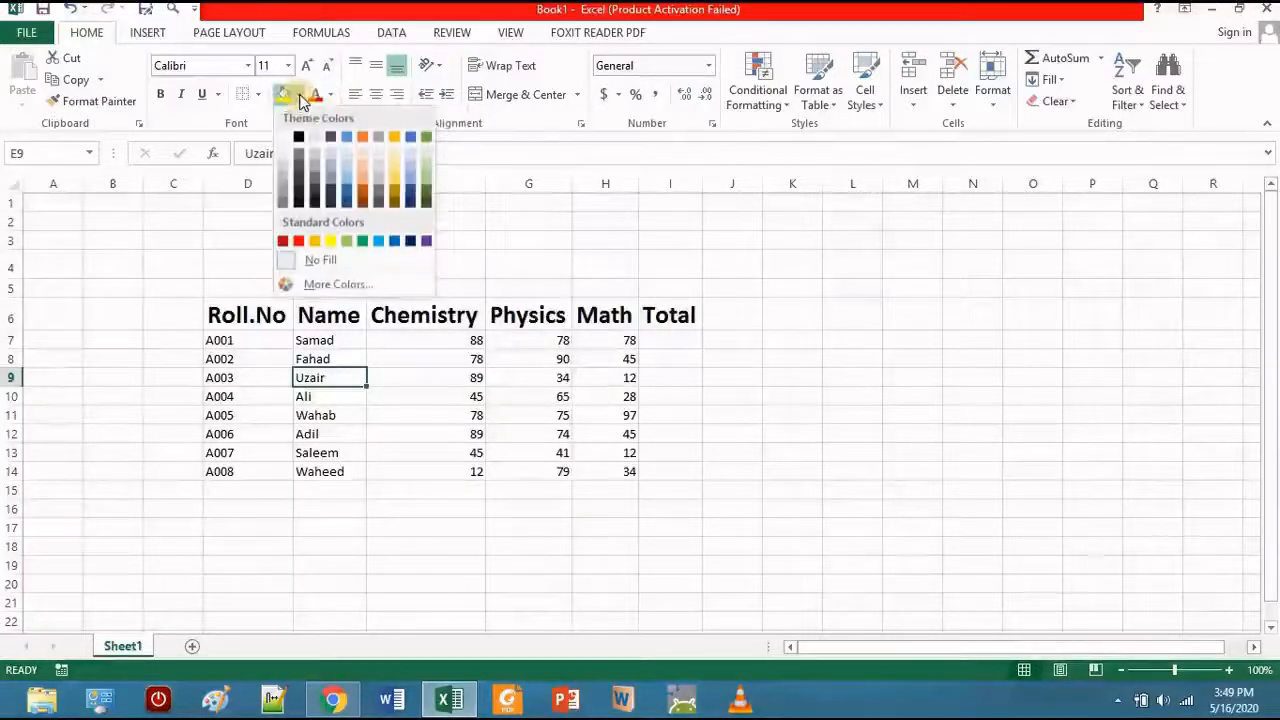
left_click(299, 96)
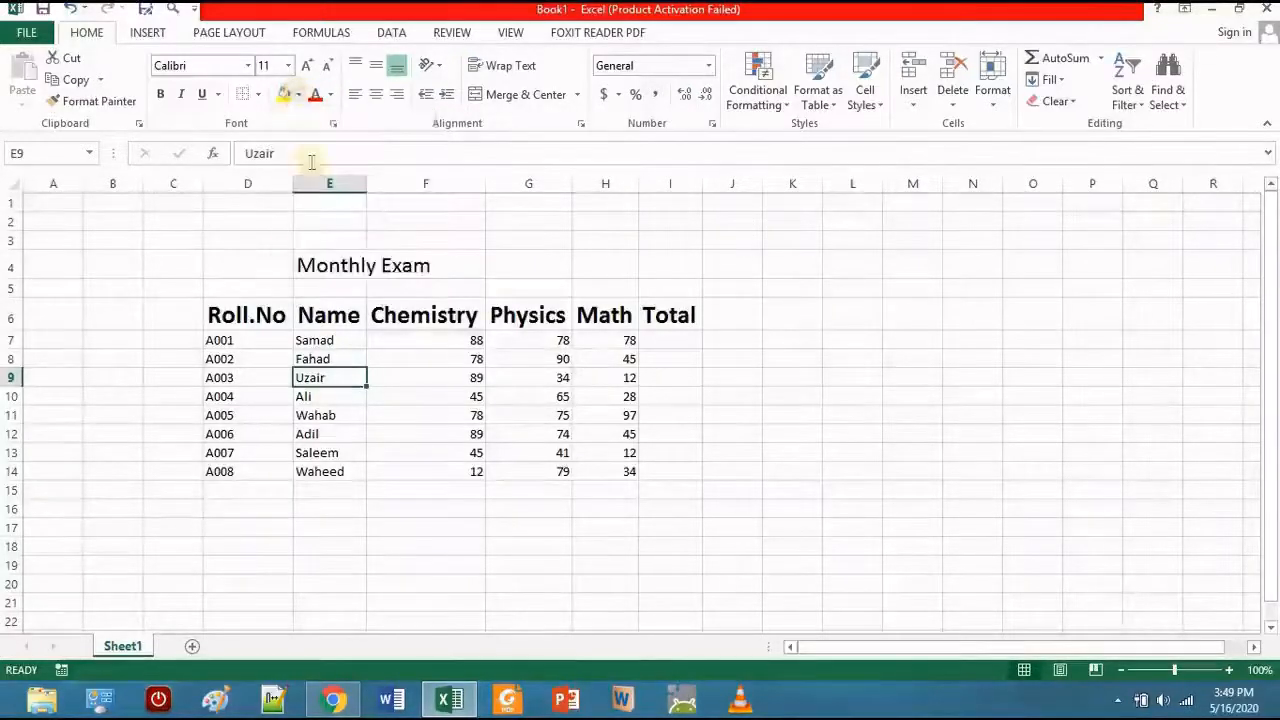
left_click(316, 263)
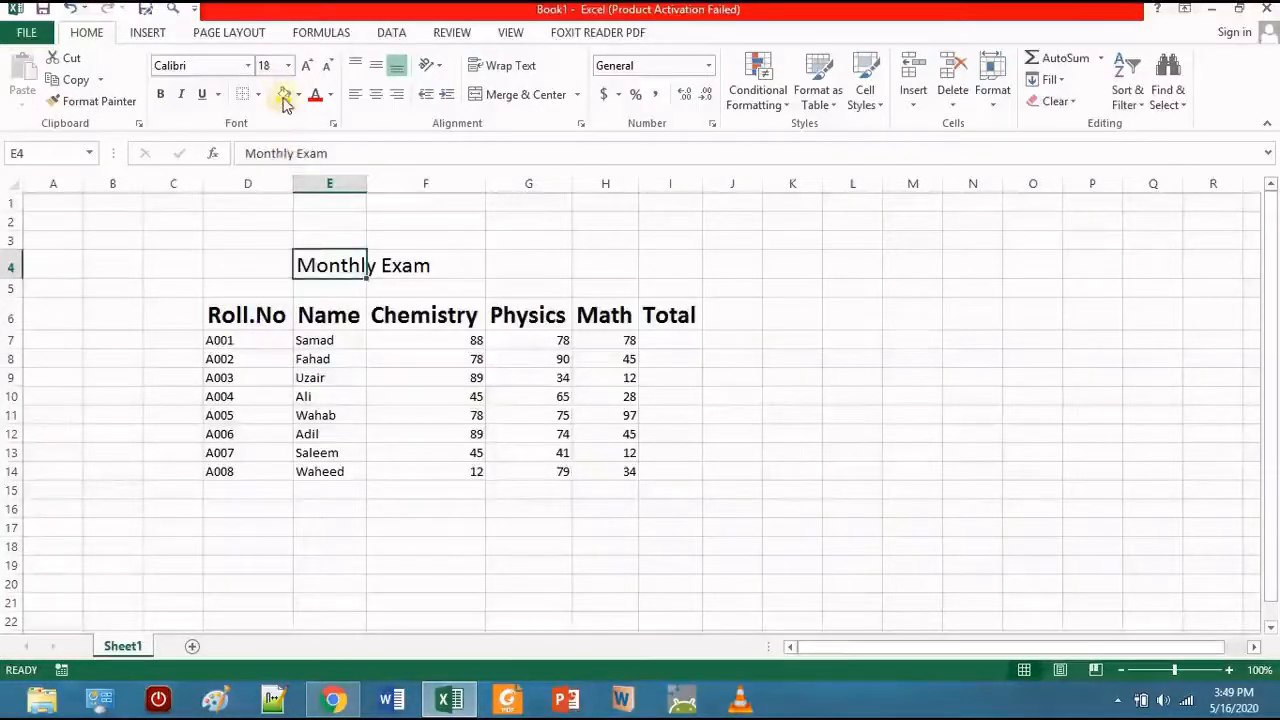
left_click(284, 95)
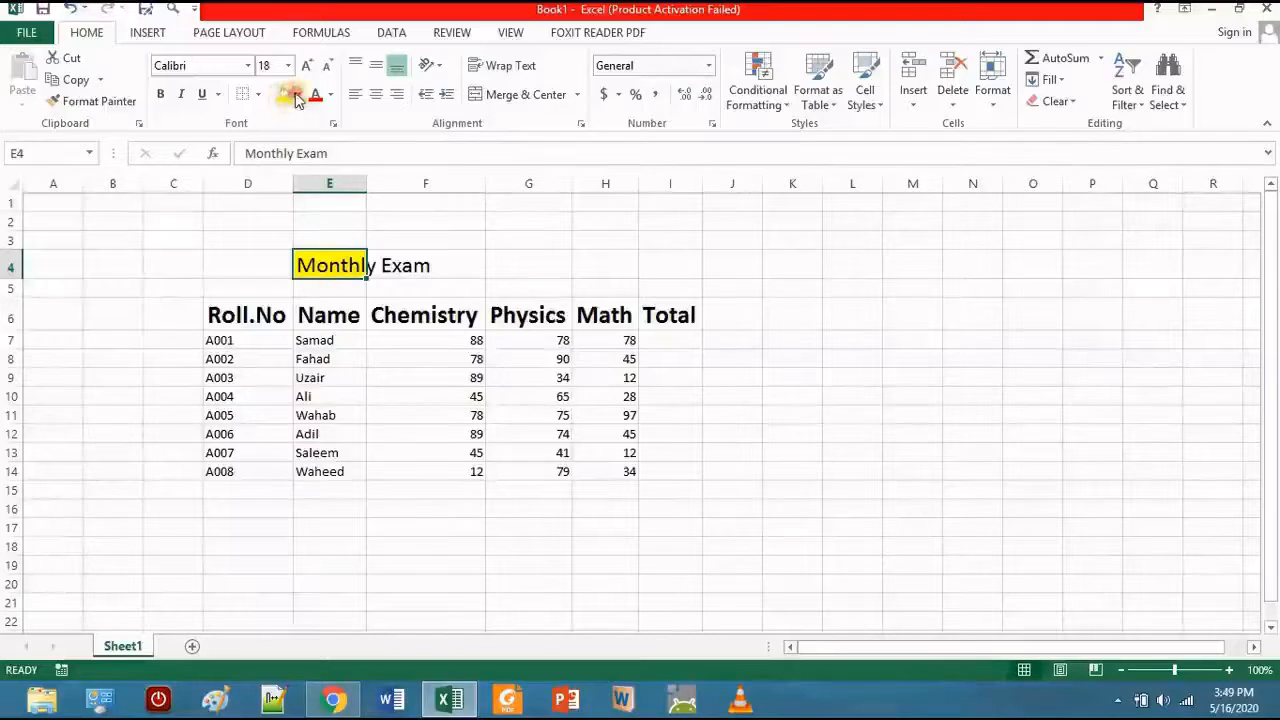
Try black and orange fills on the title, then AutoFit column E by double-clicking its border
left_click(298, 95)
left_click(298, 138)
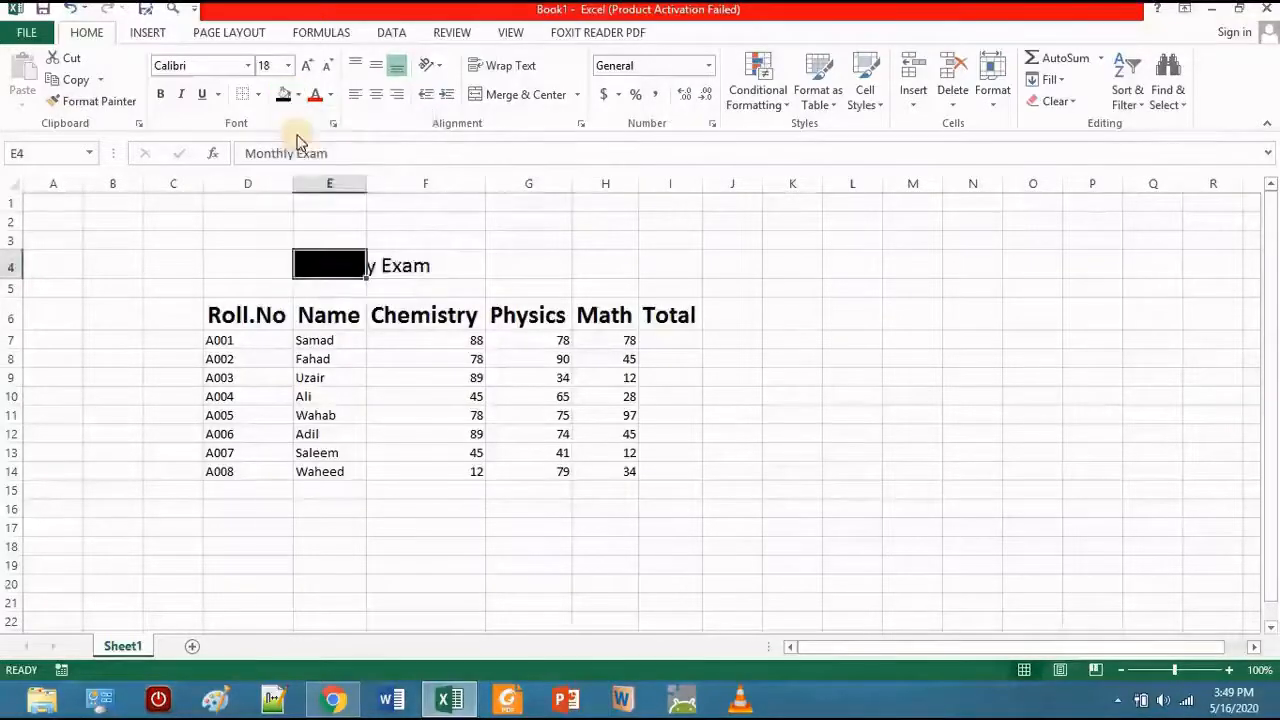
left_click(298, 95)
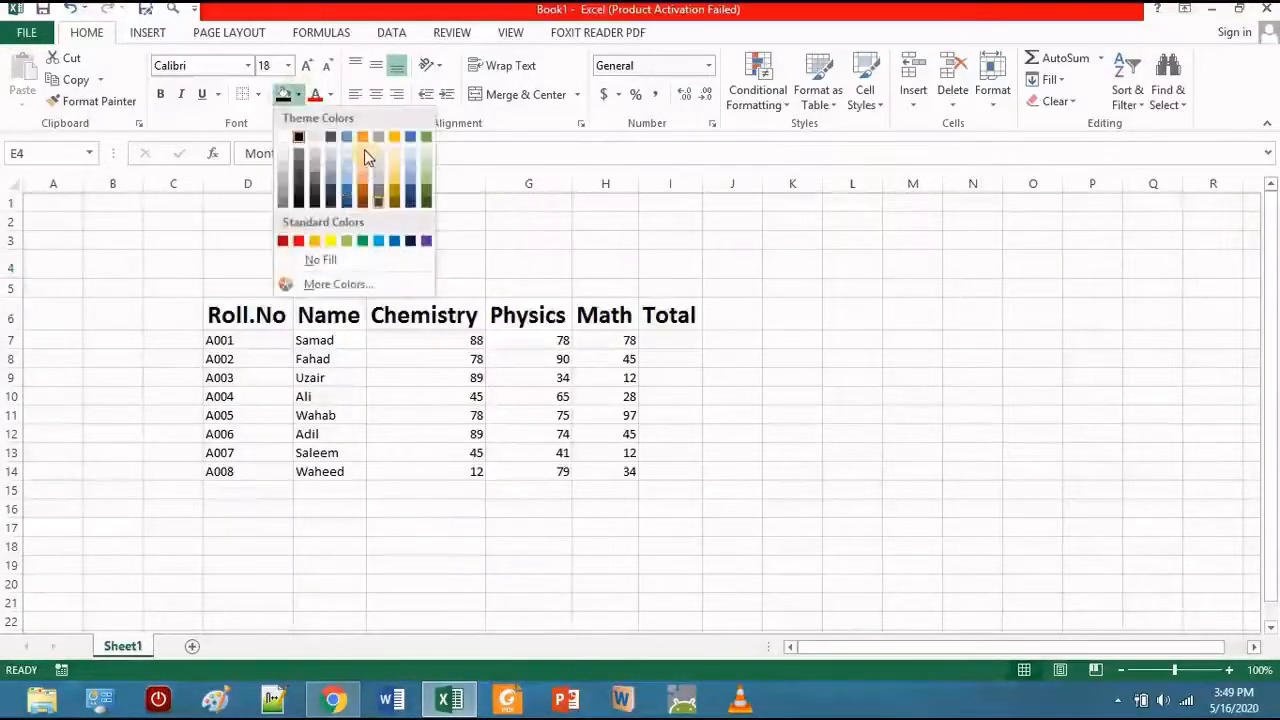
left_click(364, 149)
double_click(366, 184)
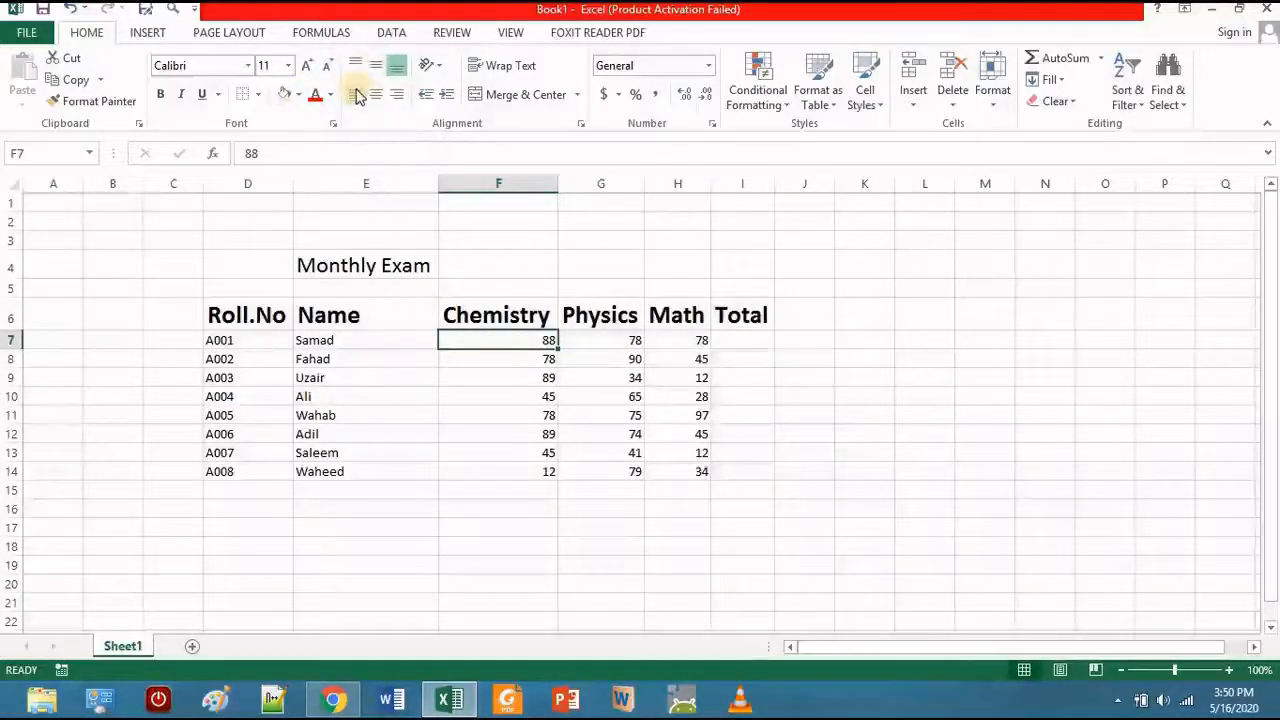
Try right and centre alignment on F7, then left-align the Chemistry column F
left_click(356, 95)
left_click(396, 95)
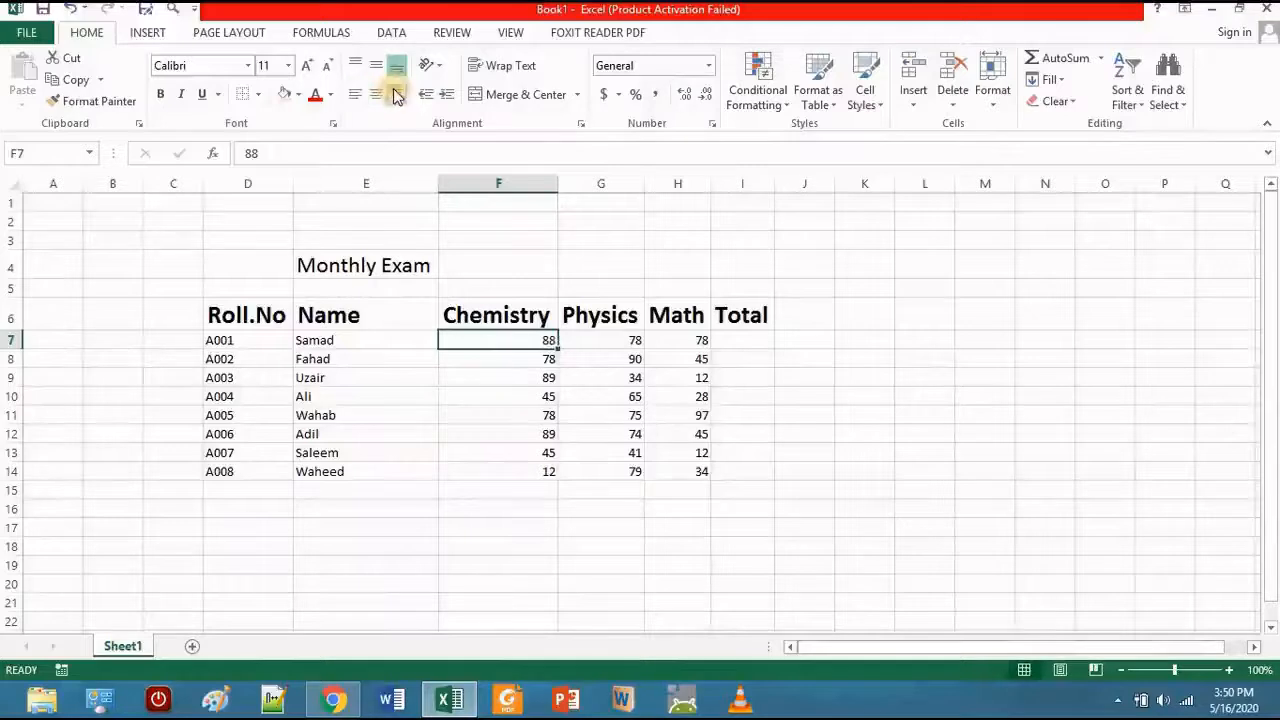
left_click(376, 96)
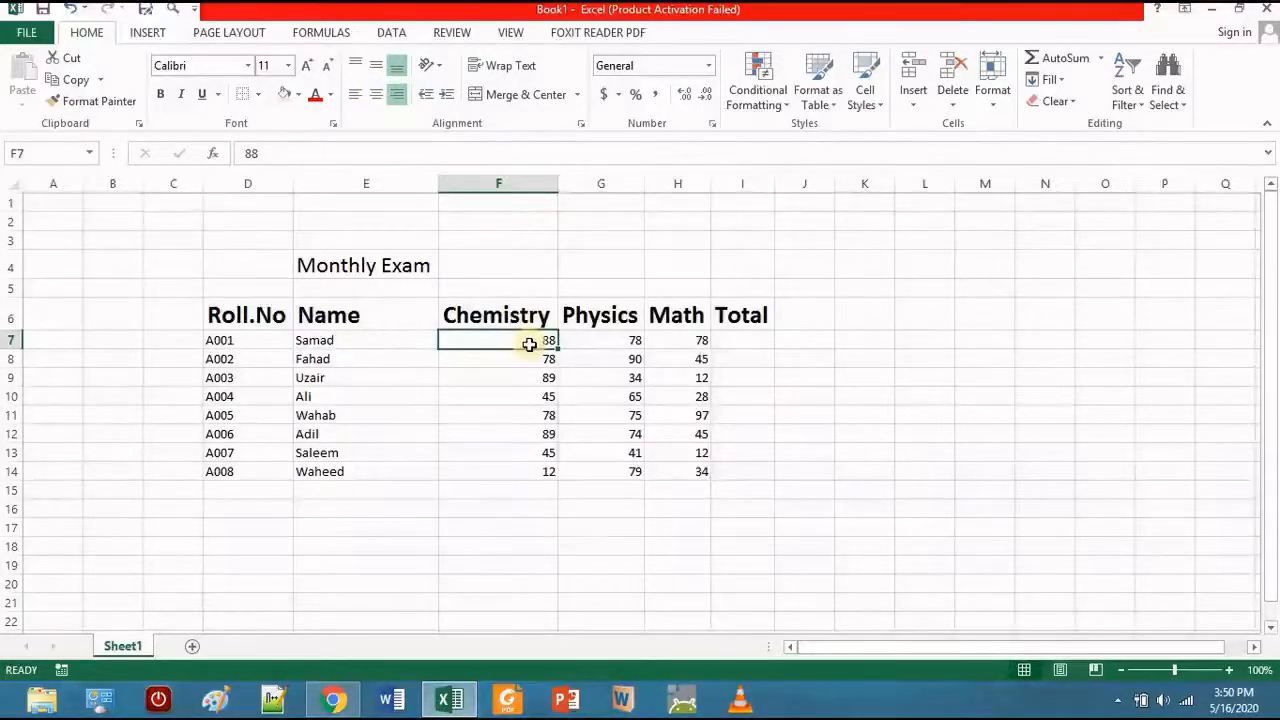
left_click(502, 185)
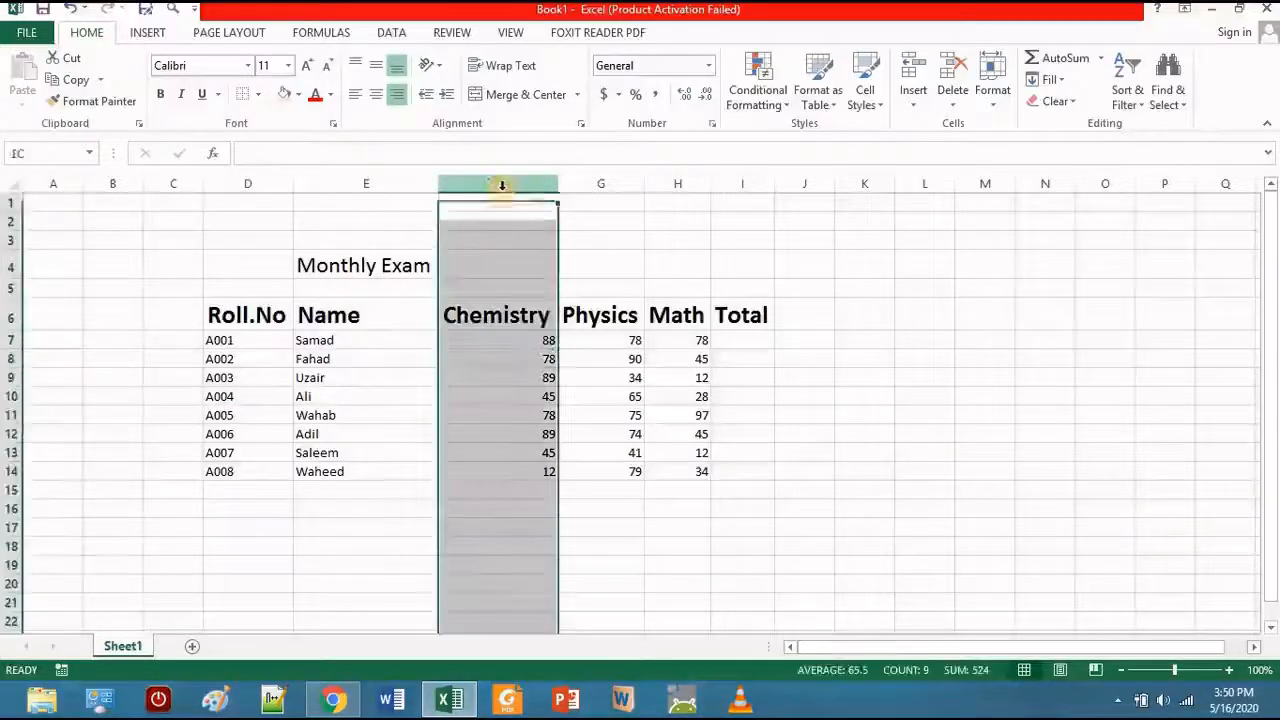
left_click(355, 95)
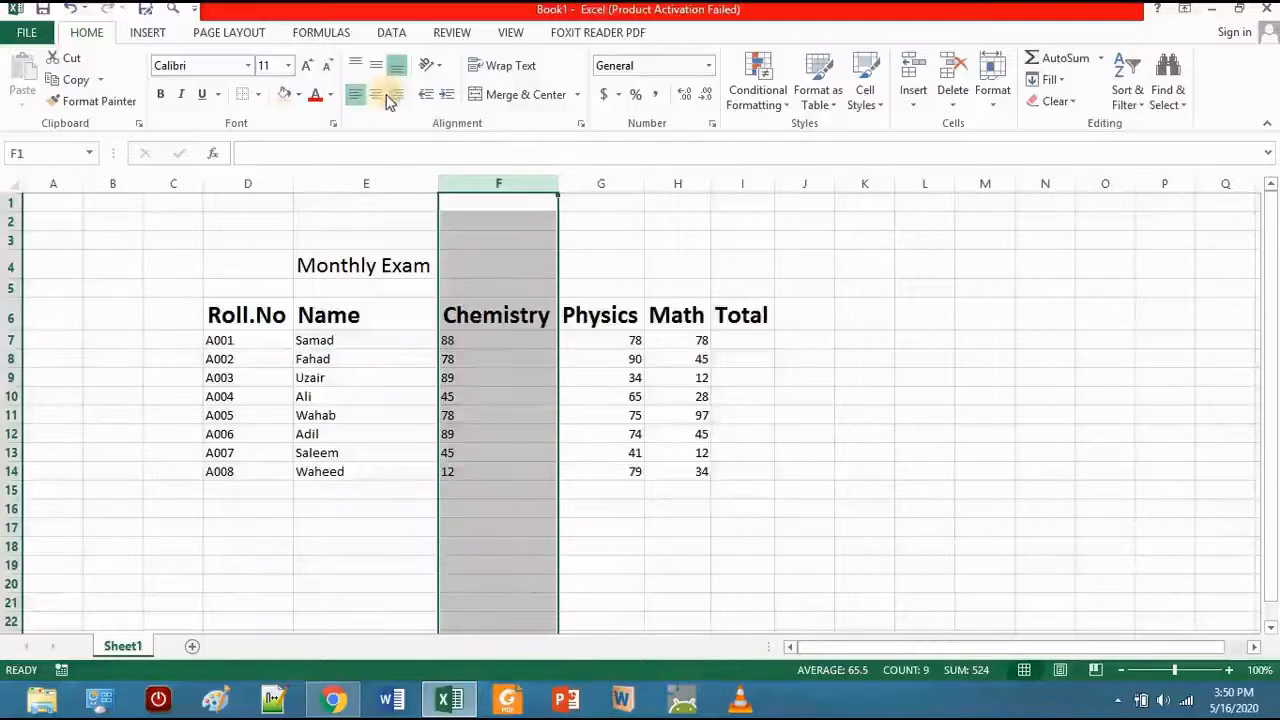
Left-align the Physics and Math columns G and H, briefly testing top alignment on H
left_click(591, 183)
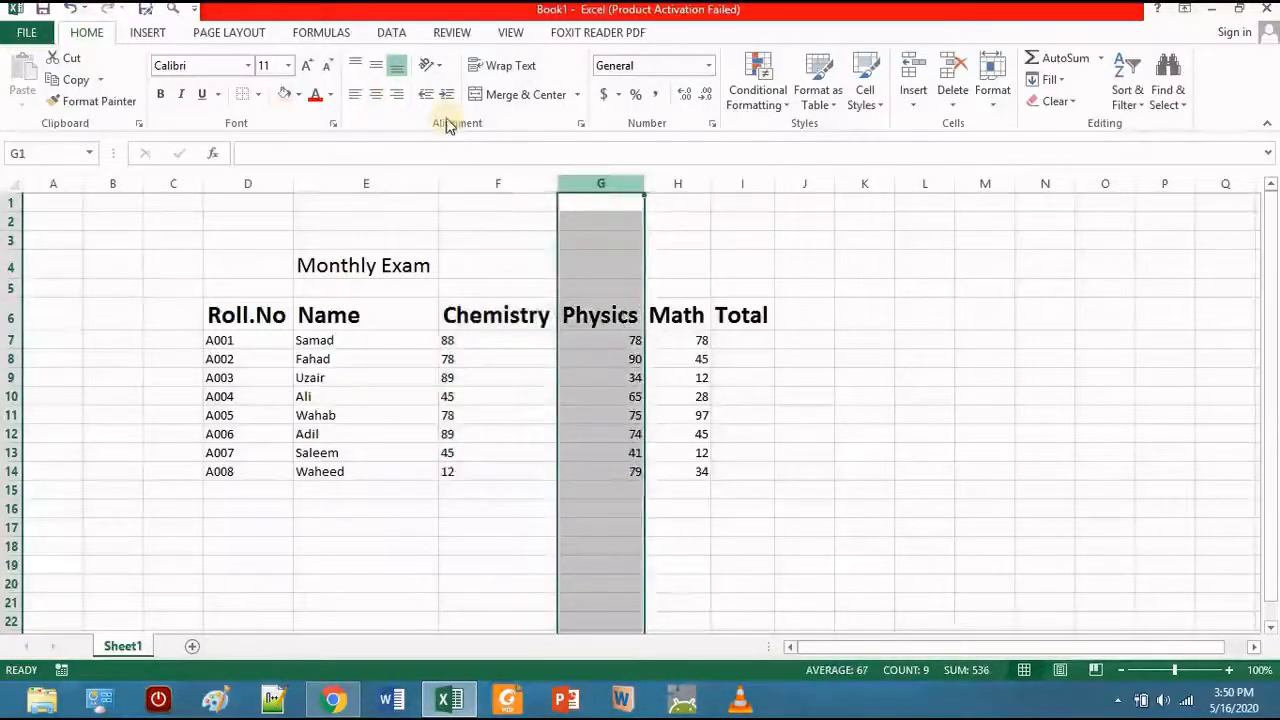
left_click(354, 100)
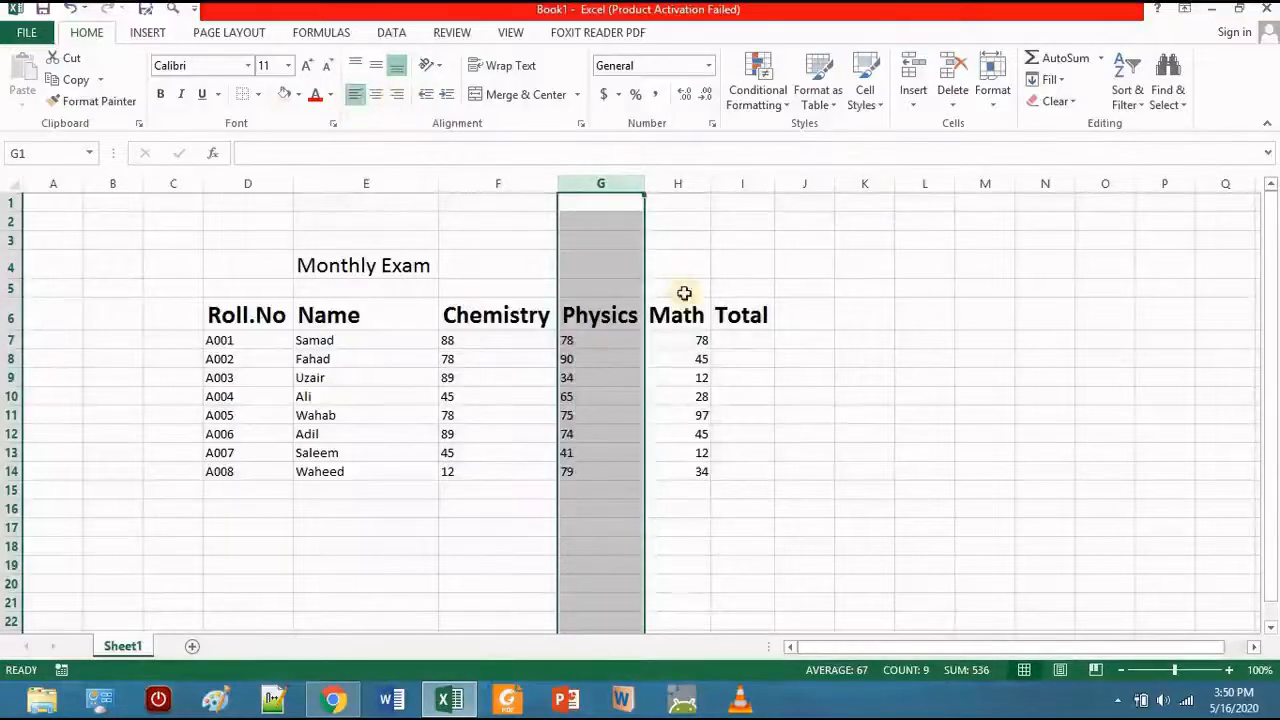
left_click(677, 183)
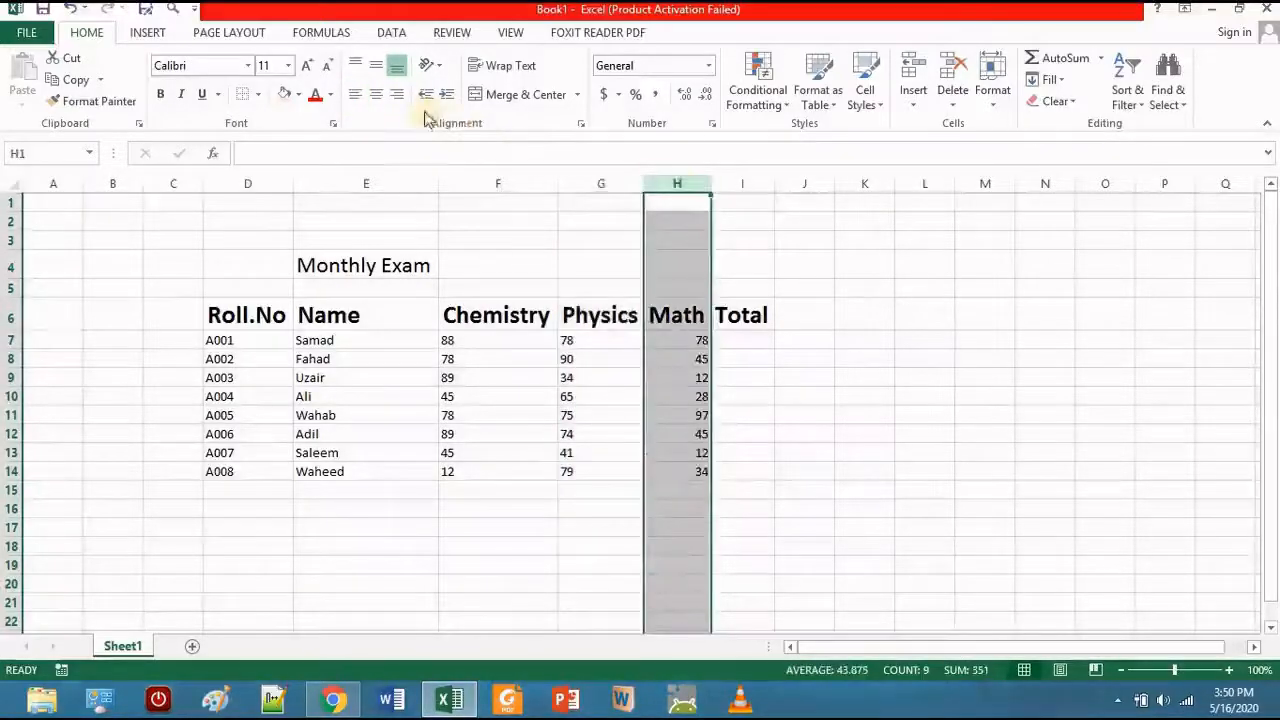
left_click(356, 95)
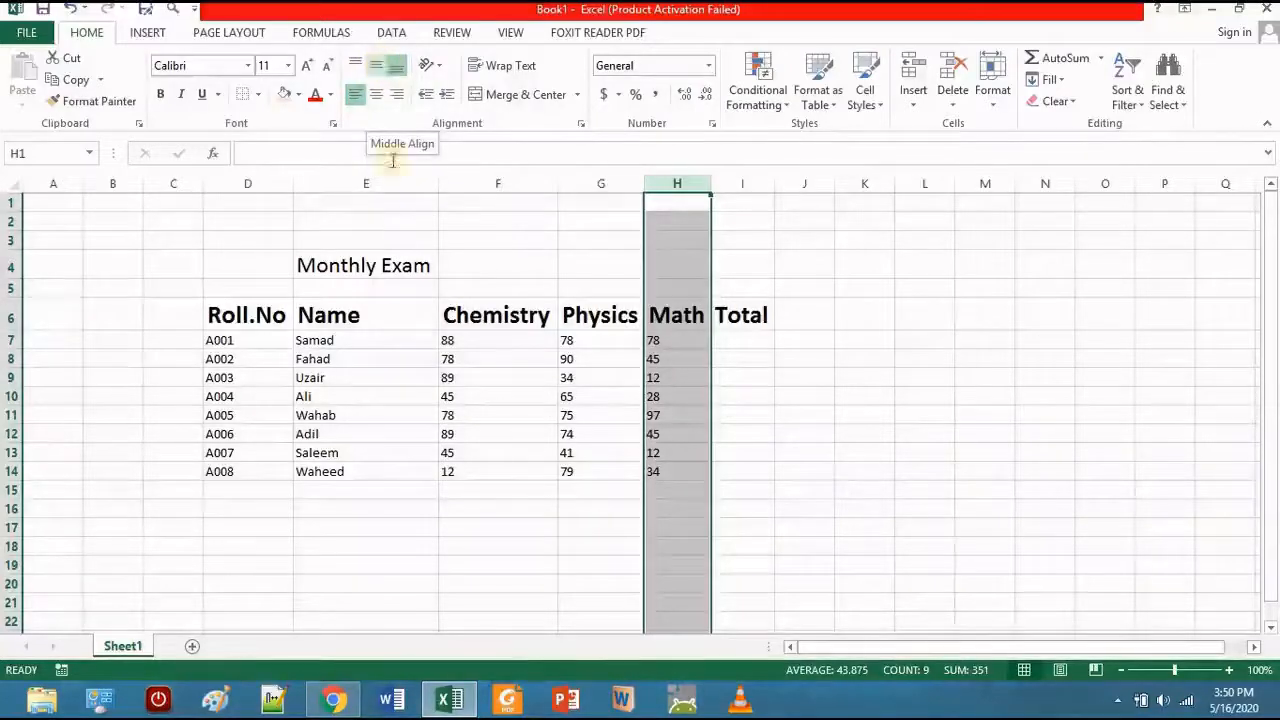
left_click(358, 65)
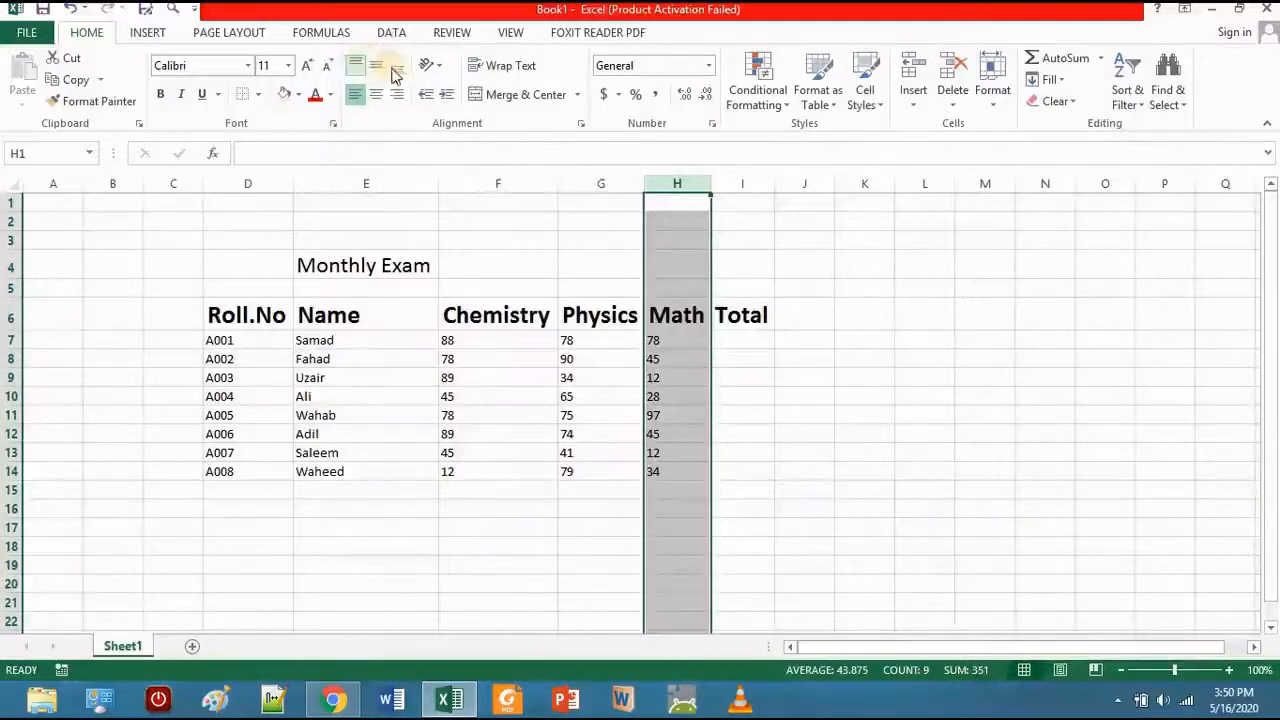
left_click(396, 70)
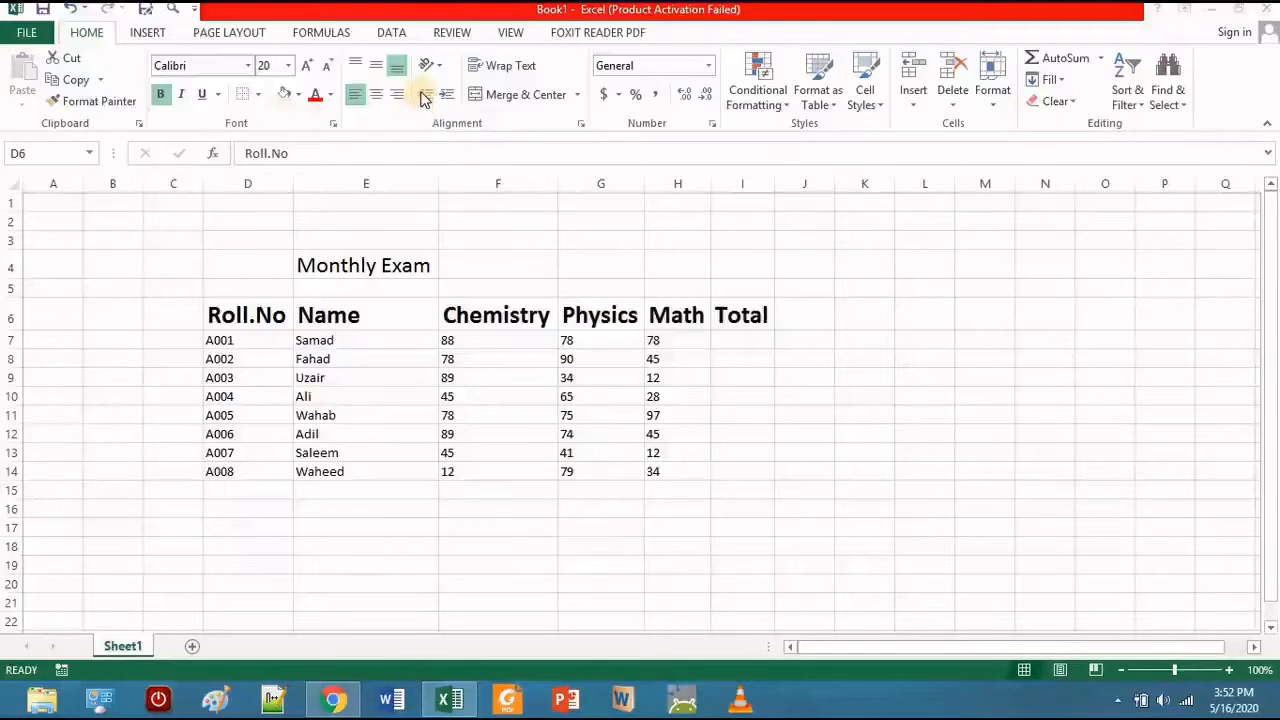
left_click(252, 318)
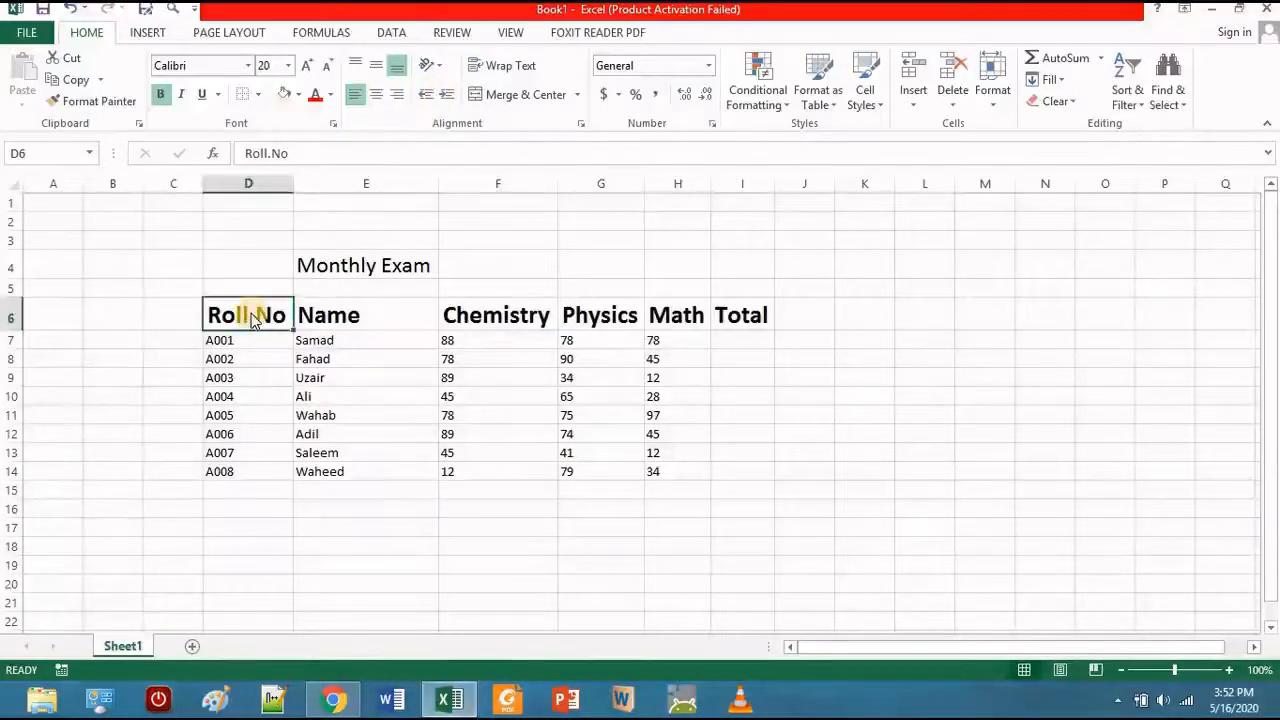
left_click(252, 183)
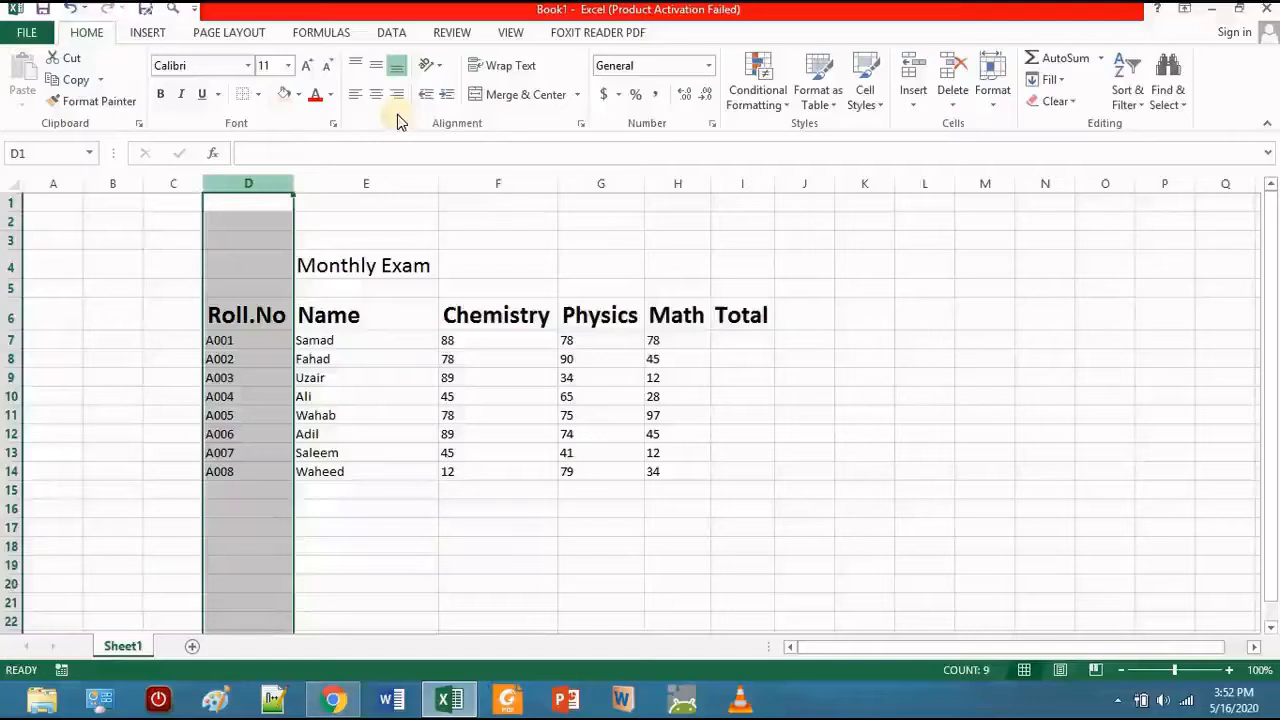
left_click(447, 95)
left_click(447, 95)
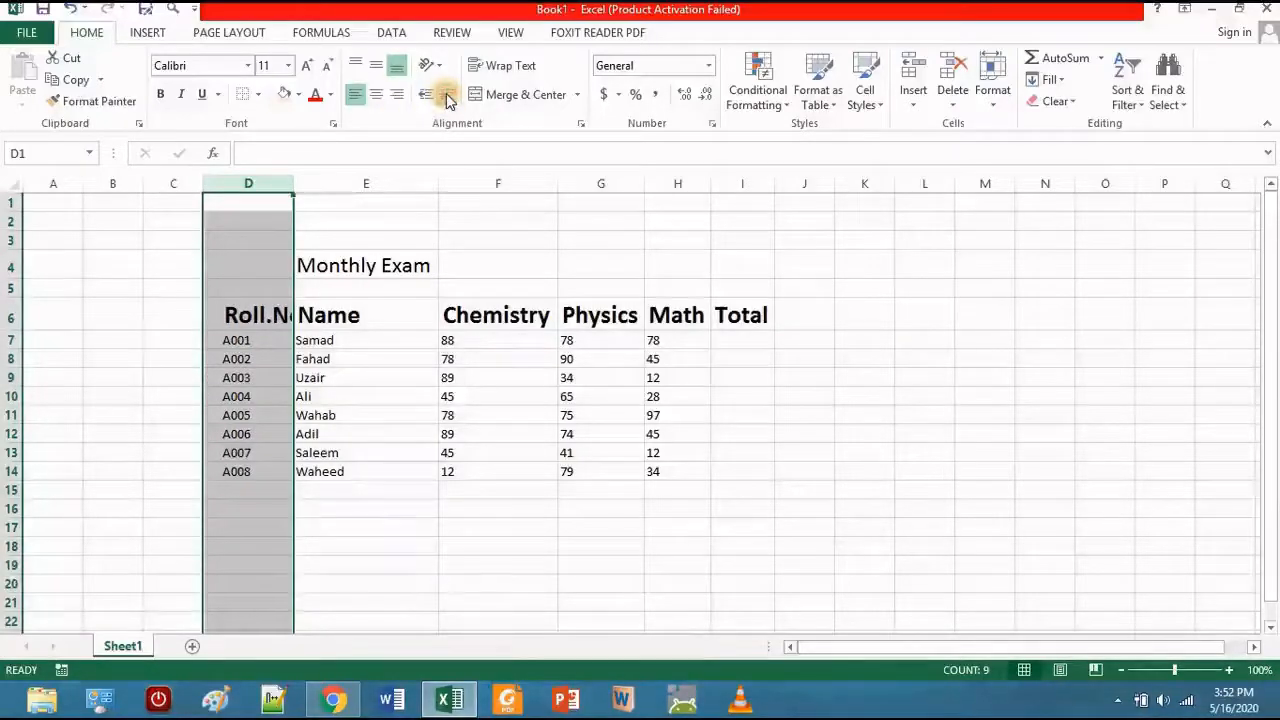
left_click(447, 95)
left_click(446, 95)
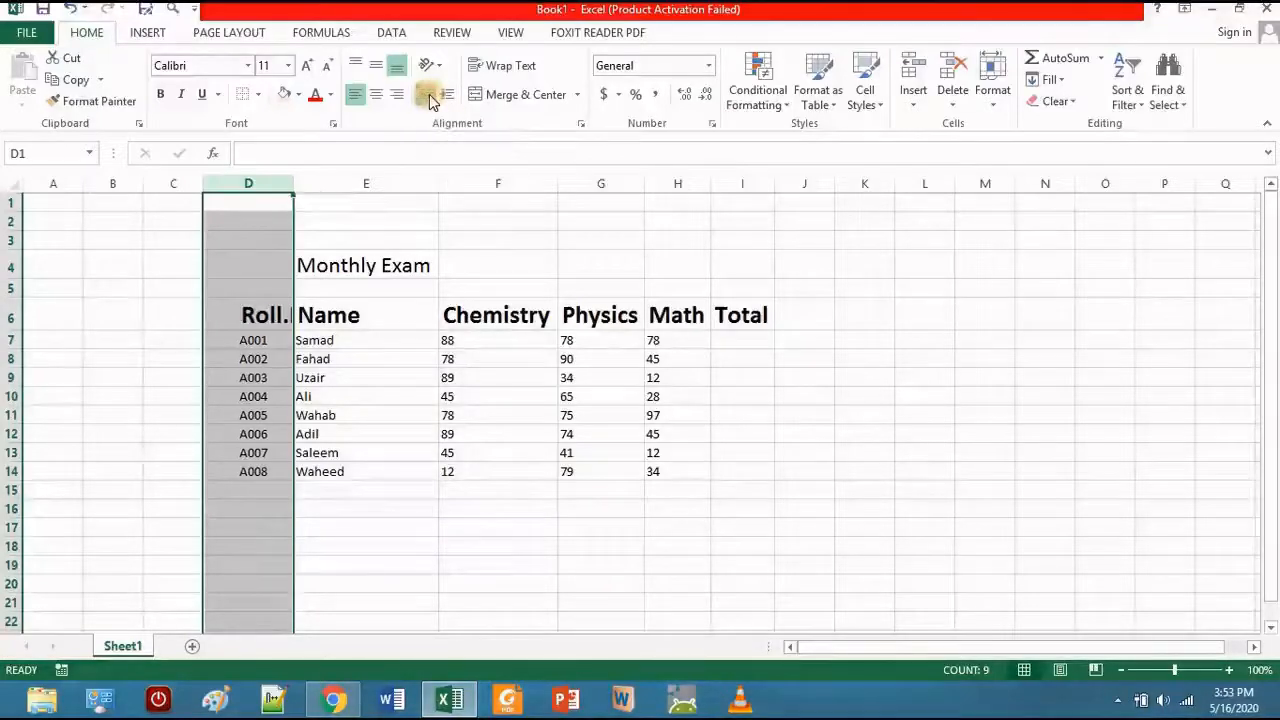
left_click(428, 95)
left_click(428, 95)
left_click(428, 95)
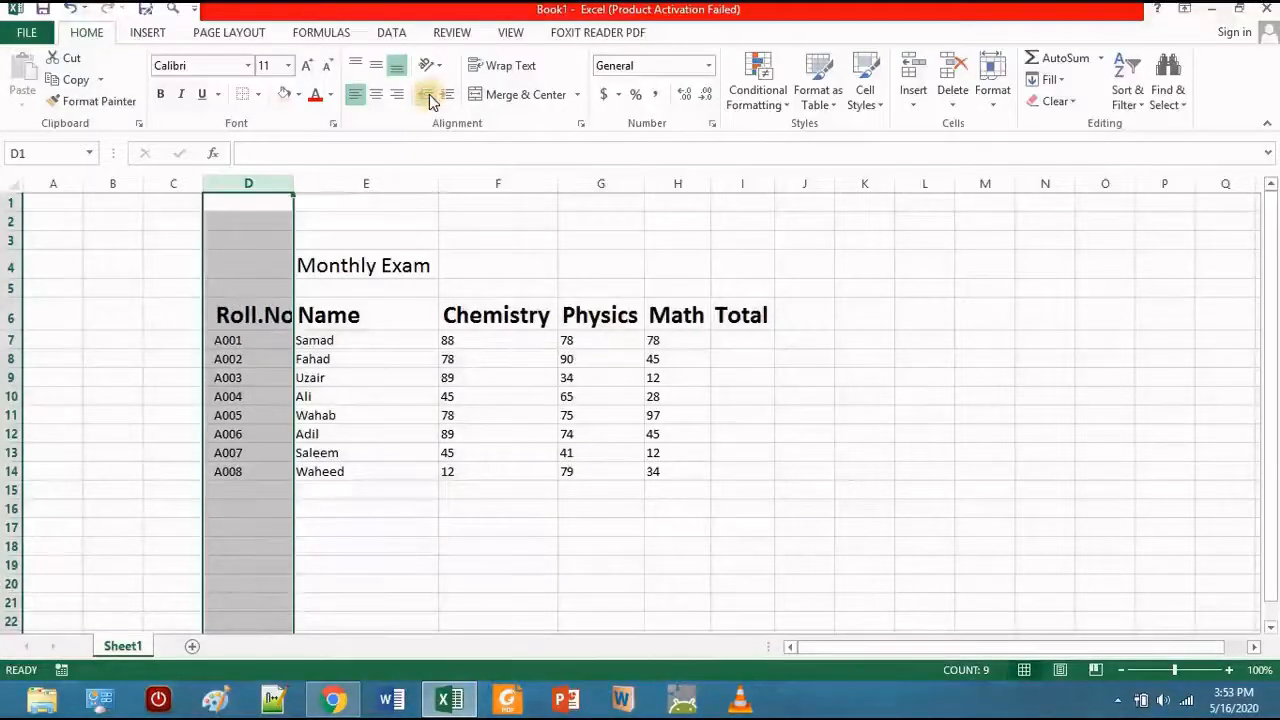
left_click(428, 95)
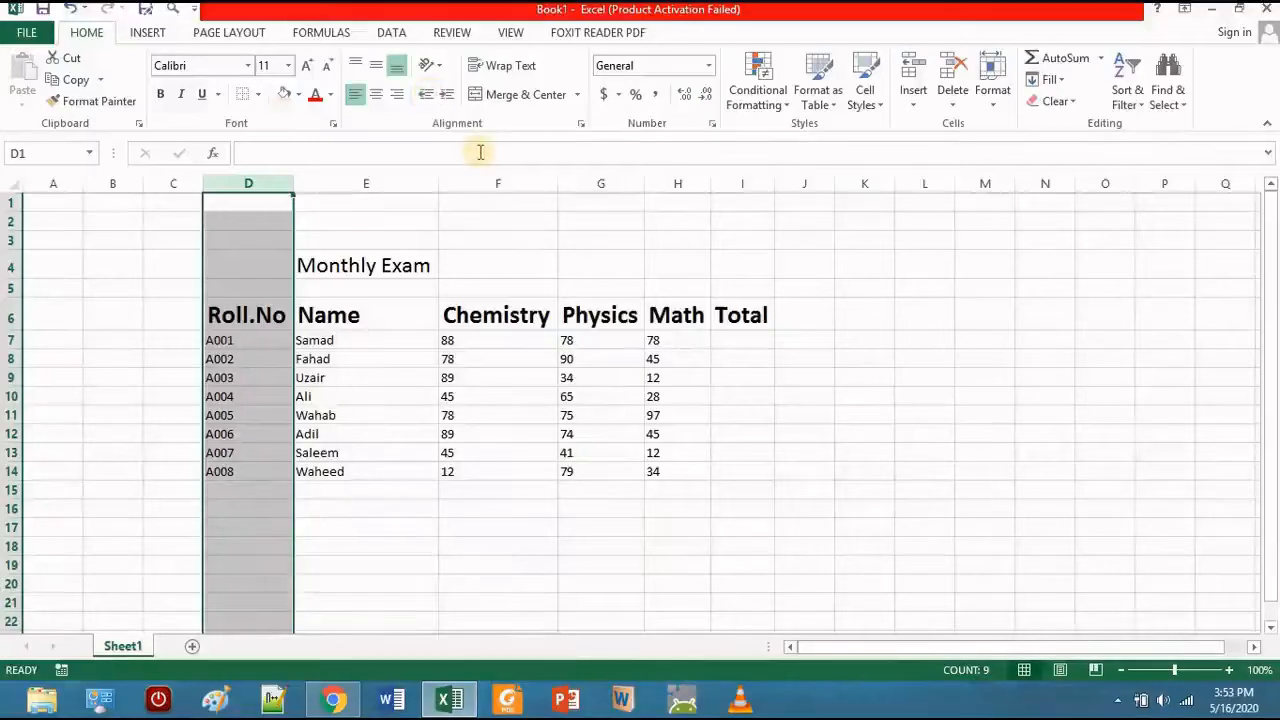
Try Angle Clockwise, Counterclockwise and Vertical Text on column D, ending with Rotate Text Down
left_click(438, 72)
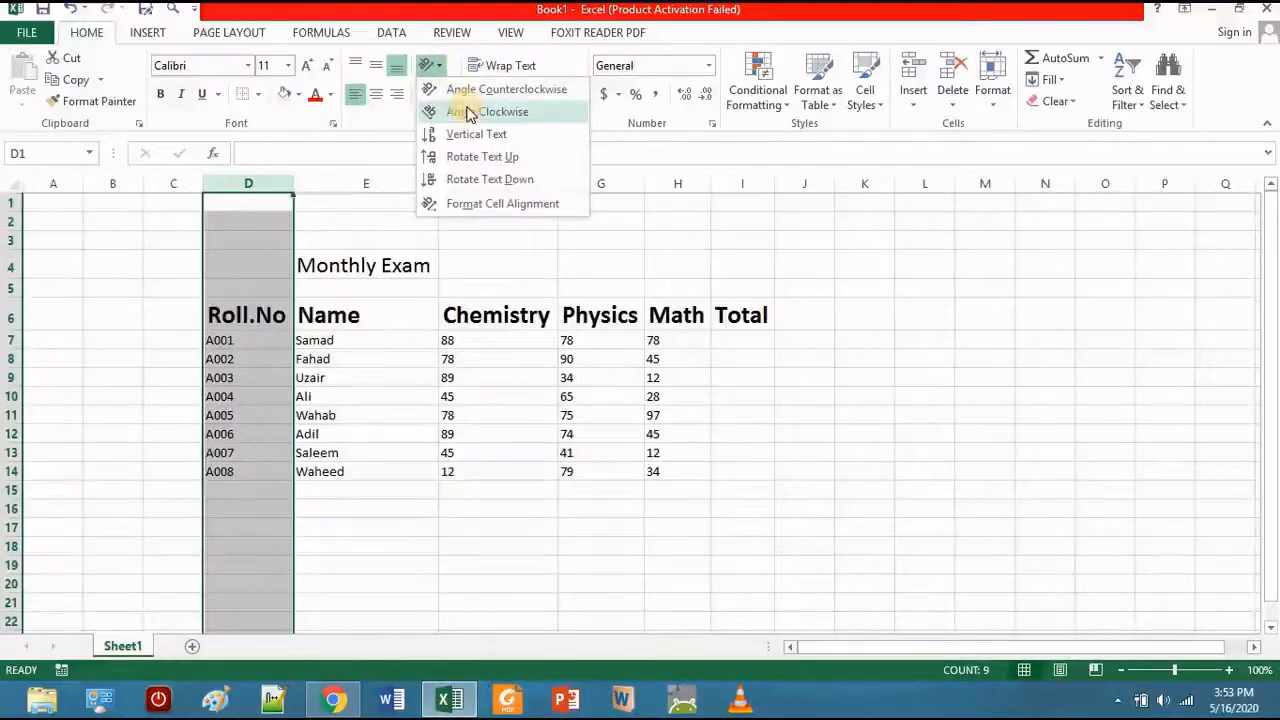
left_click(462, 111)
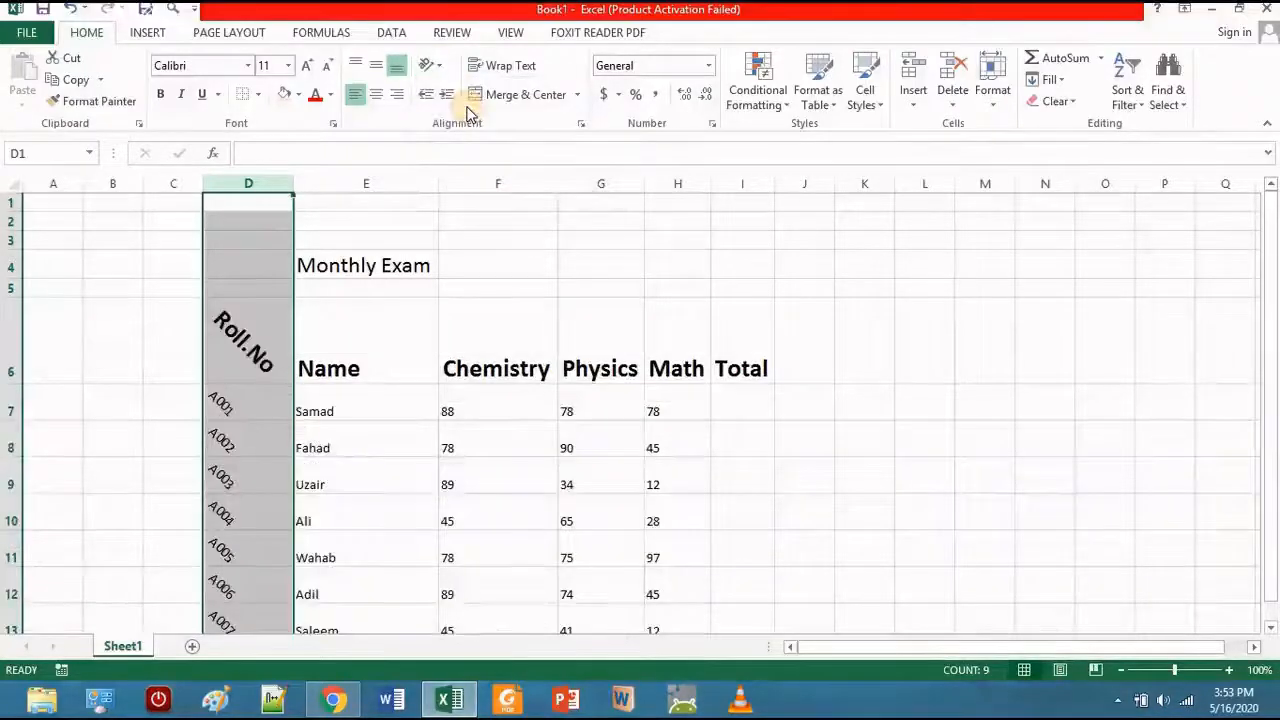
left_click(432, 70)
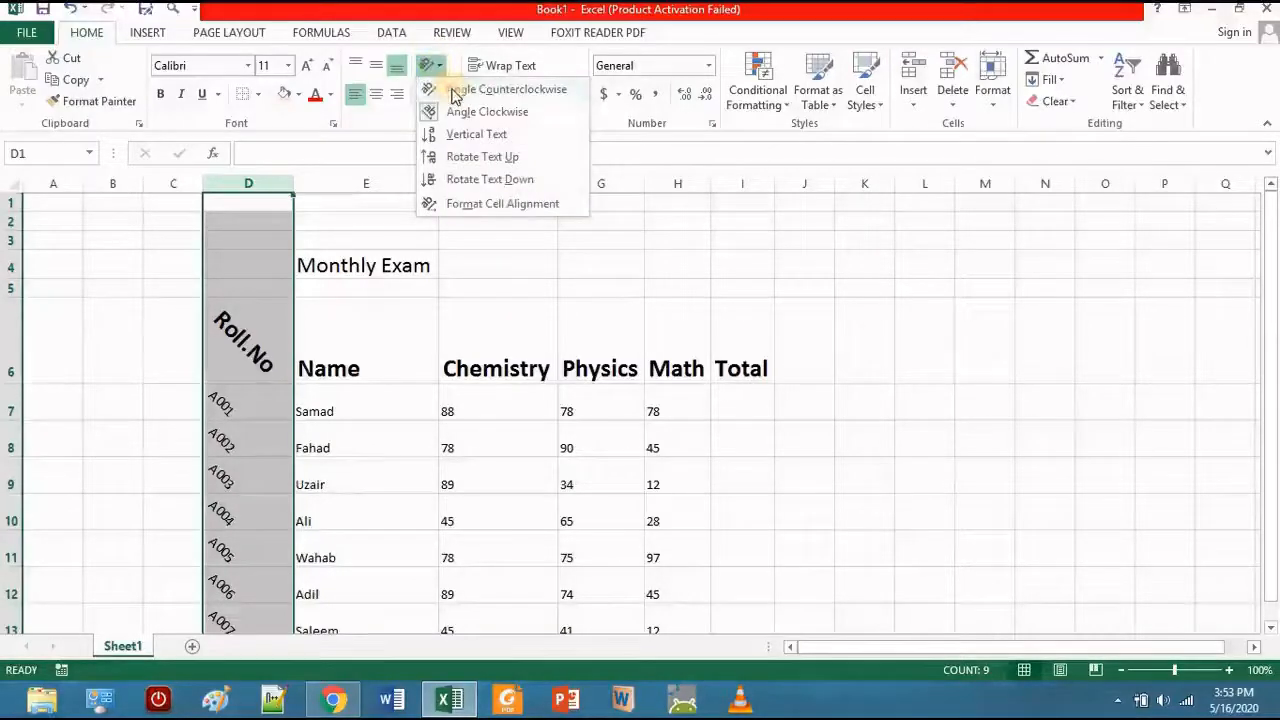
left_click(456, 92)
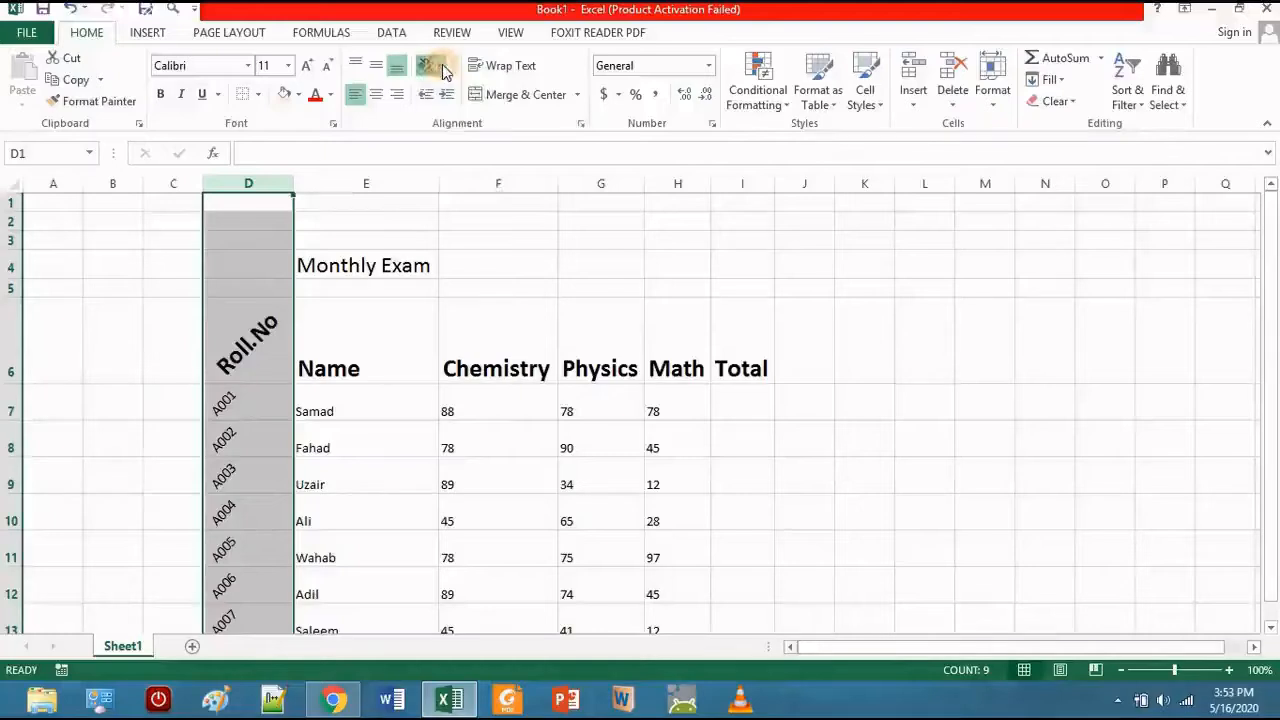
left_click(444, 70)
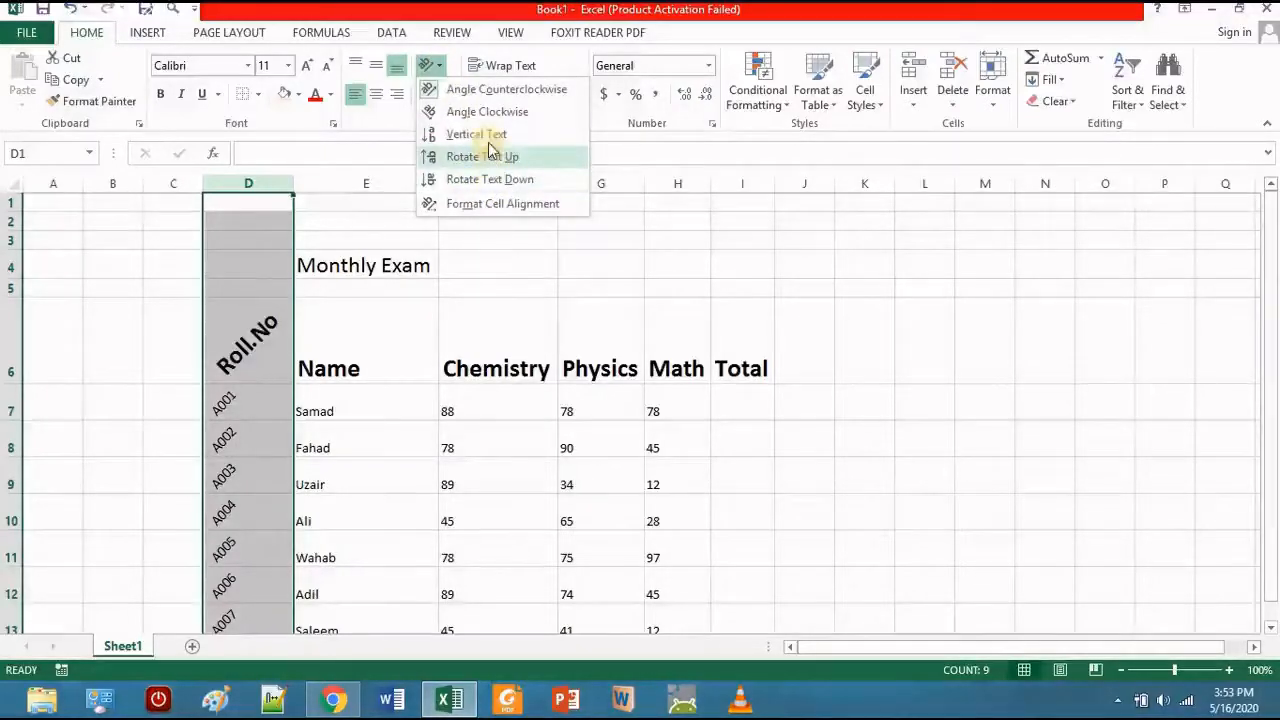
left_click(487, 140)
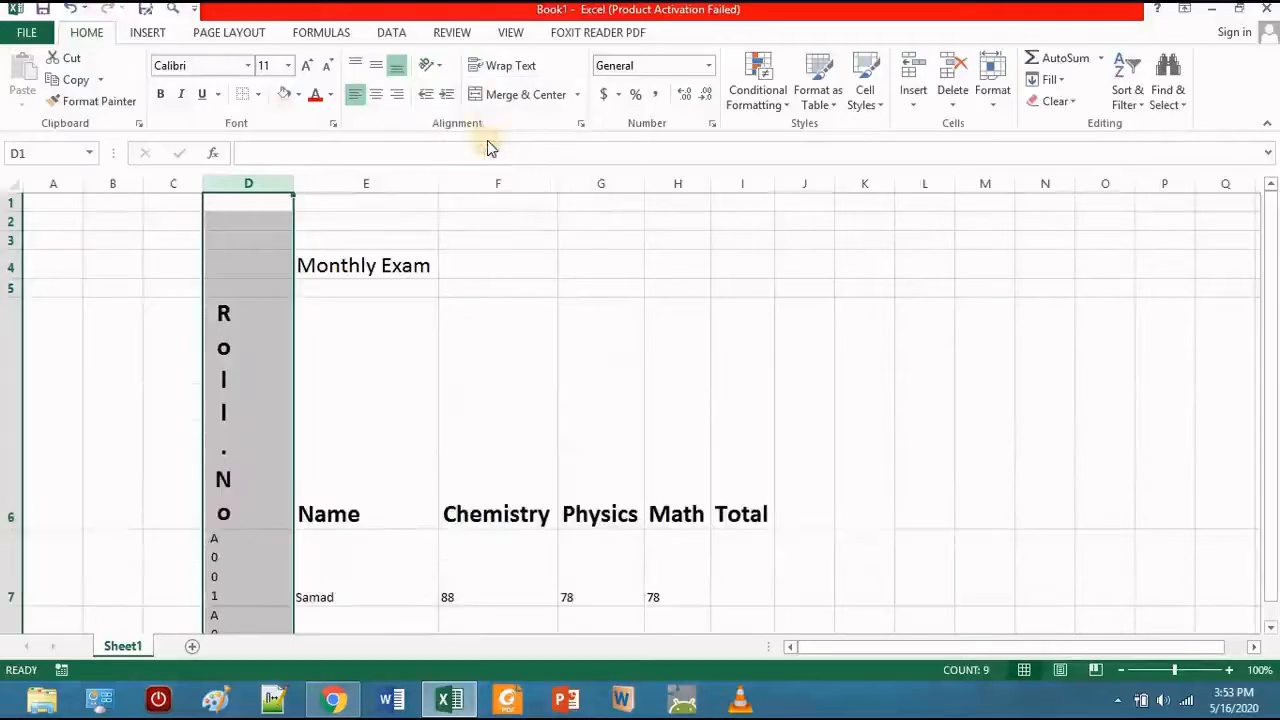
left_click(440, 70)
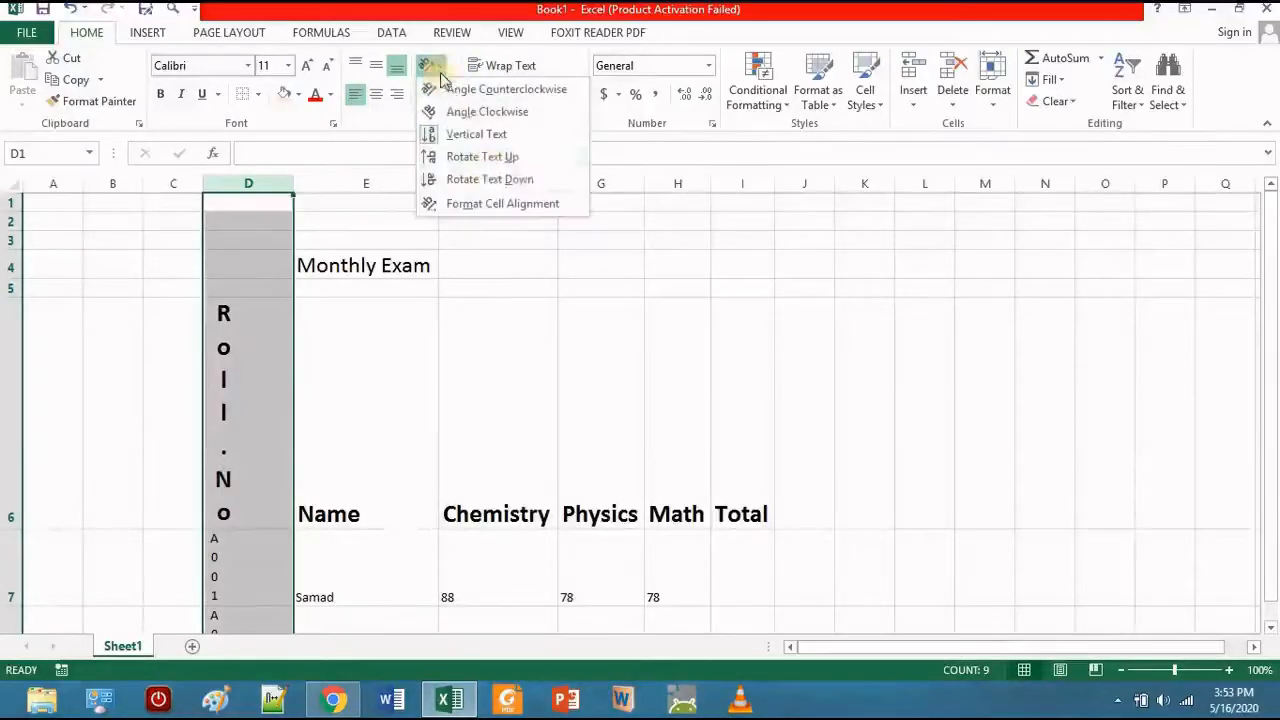
left_click(489, 178)
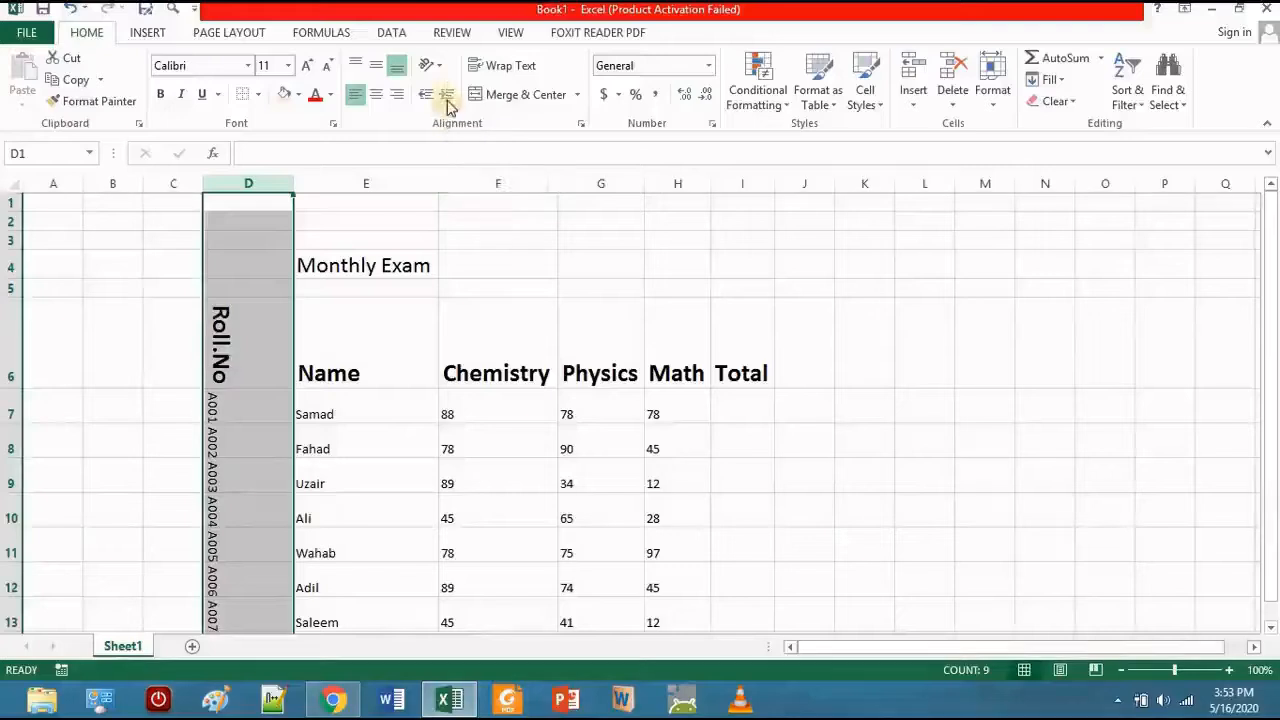
left_click(443, 70)
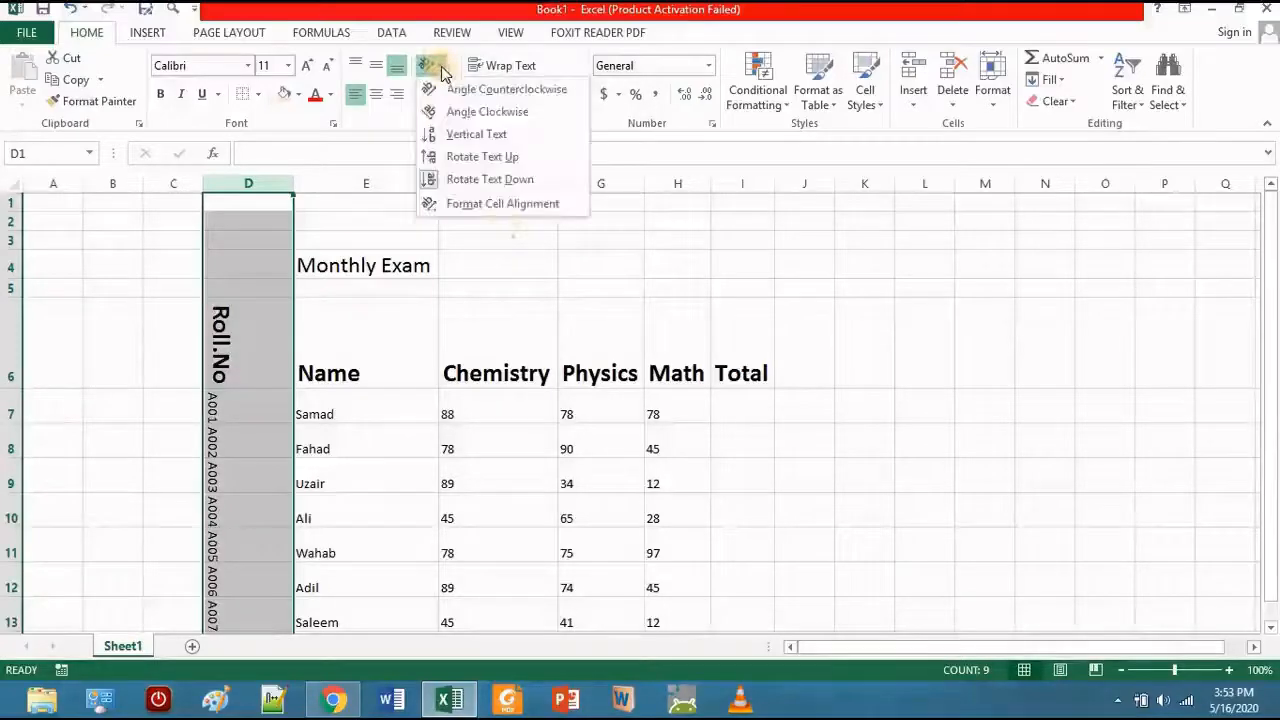
In Format Cells alignment, turn off Wrap text and set column D's horizontal alignment to Center
left_click(505, 206)
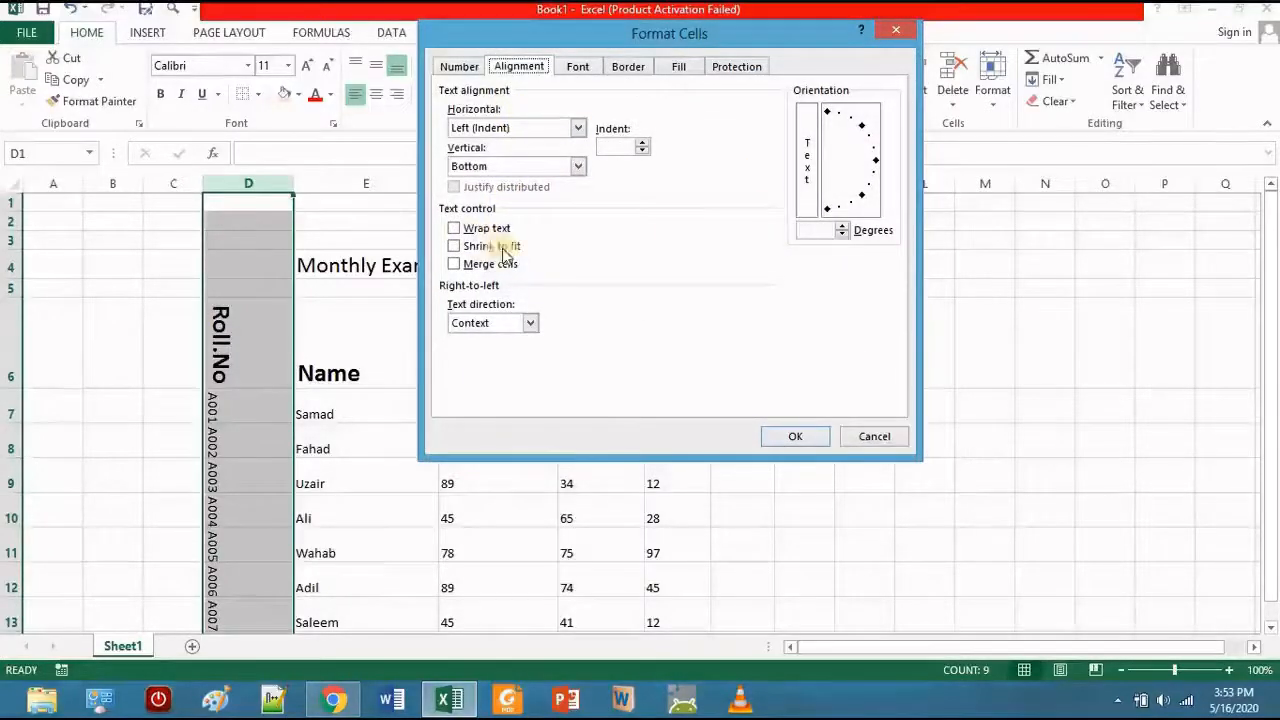
left_click(455, 229)
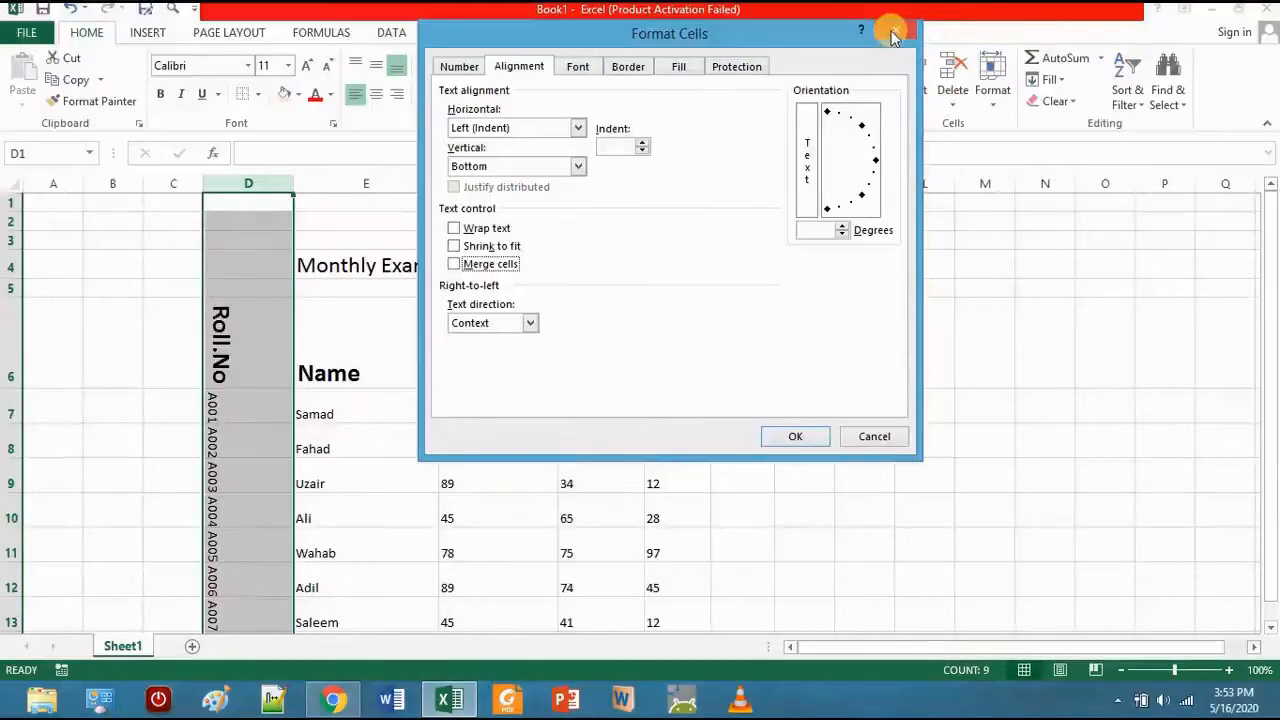
left_click(580, 128)
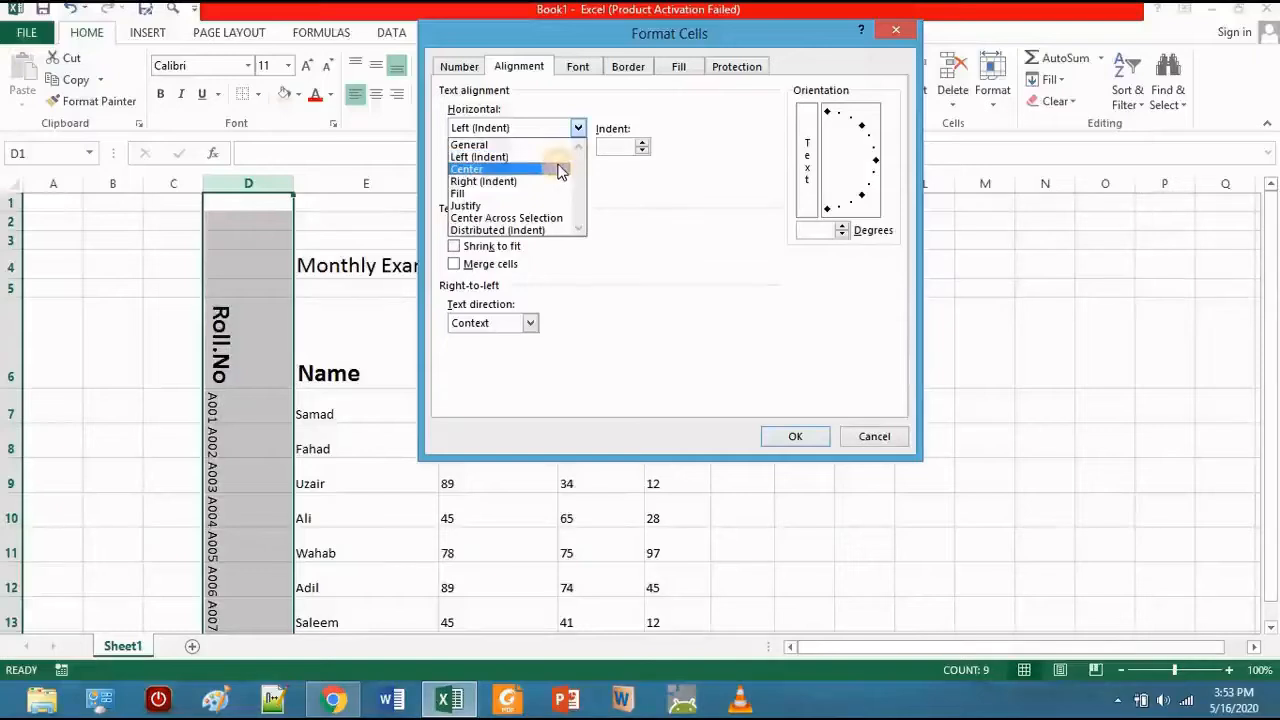
left_click(561, 170)
left_click(797, 437)
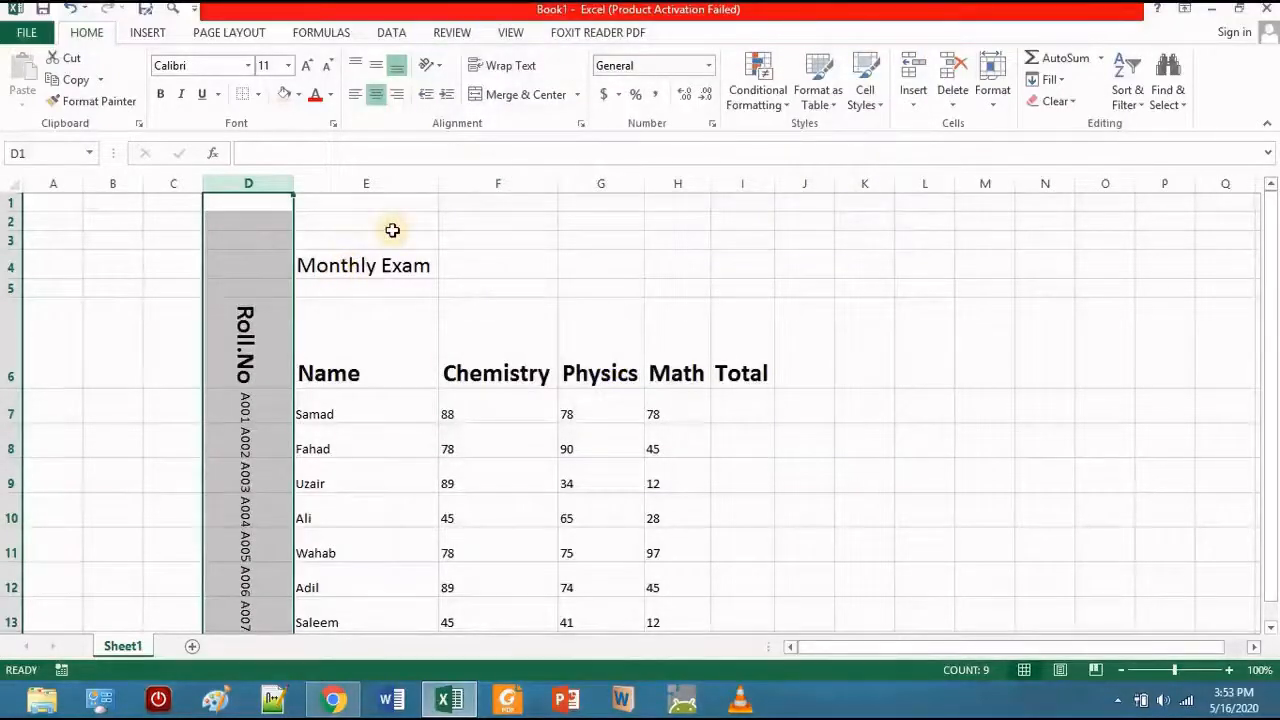
Undo the two orientation changes so Roll.No and the IDs read horizontally again
key("ctrl+z")
key("ctrl+z")
key("ctrl+z")
key("ctrl+z")
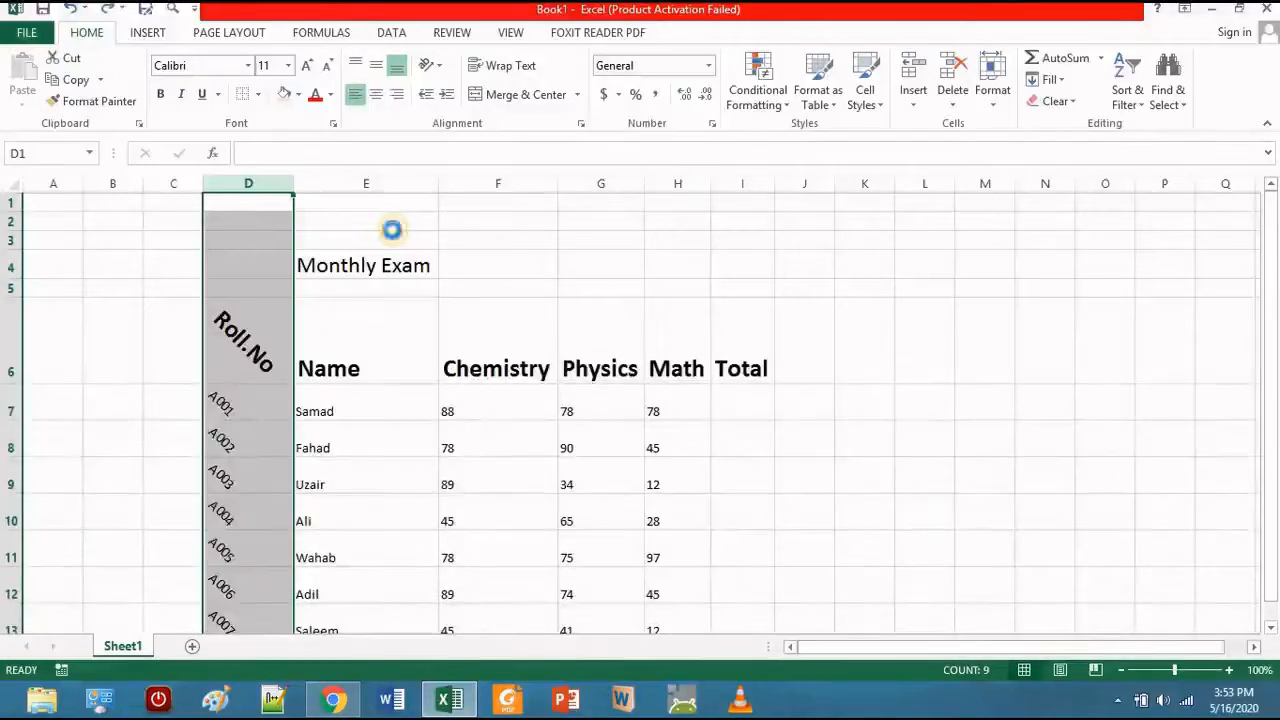
key("ctrl+z")
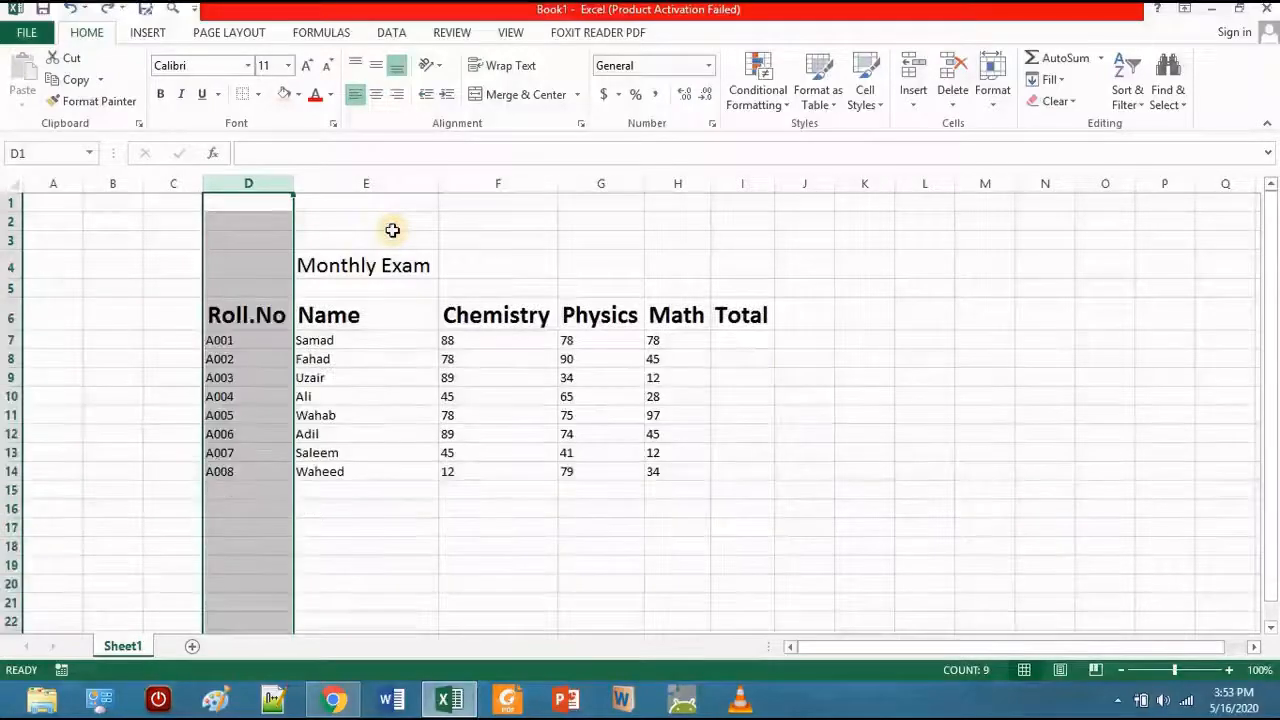
left_click(441, 72)
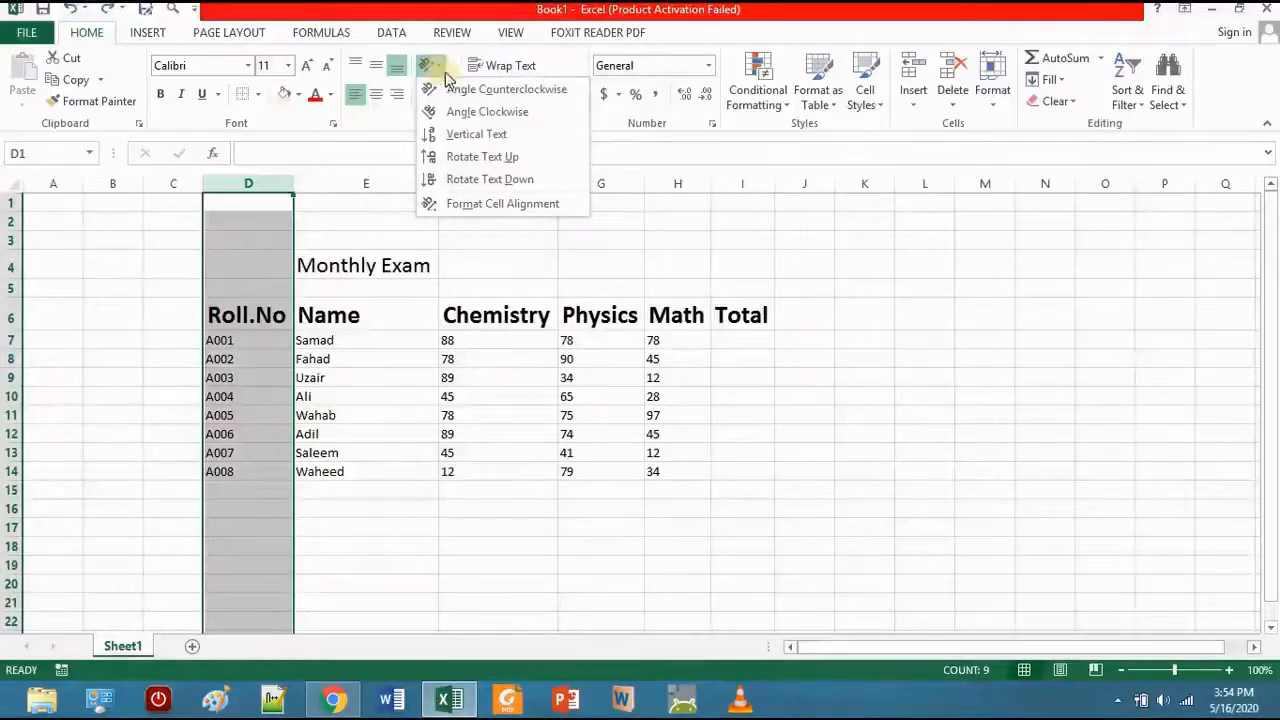
left_click(379, 316)
Select the Monthly Exam title cell E4
left_click(379, 316)
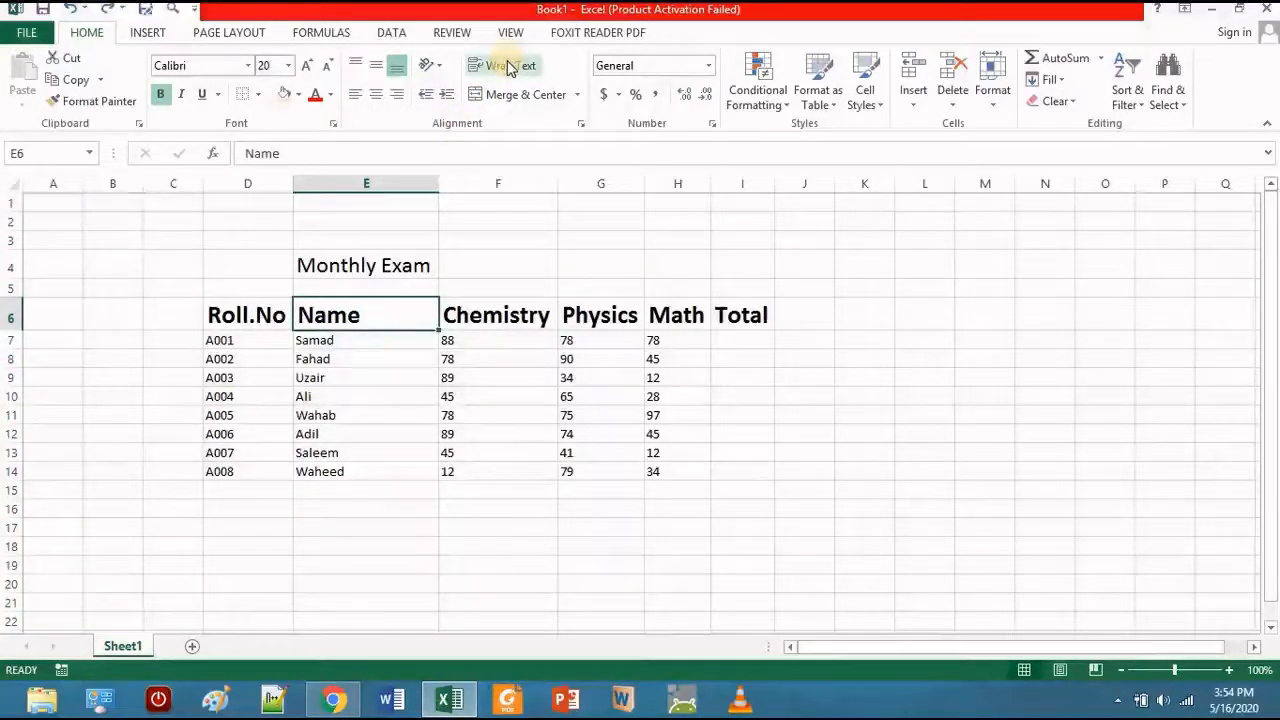
double_click(381, 262)
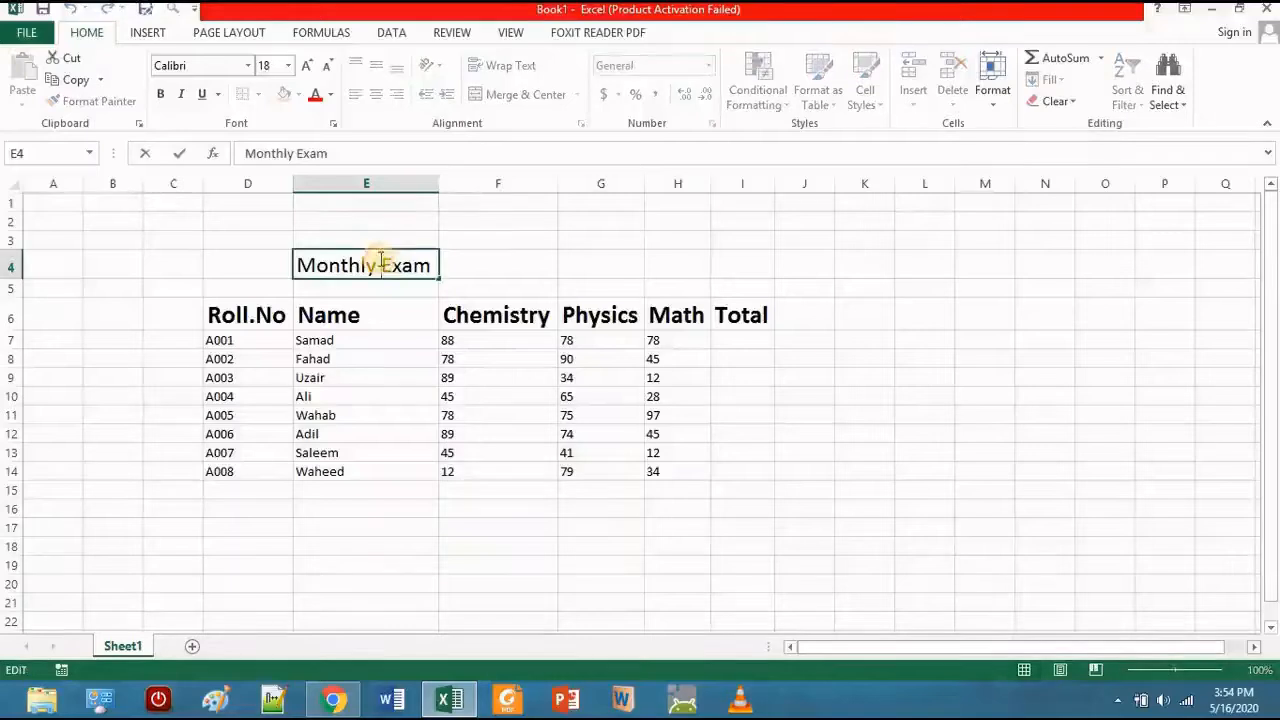
left_click(266, 257)
left_click(318, 263)
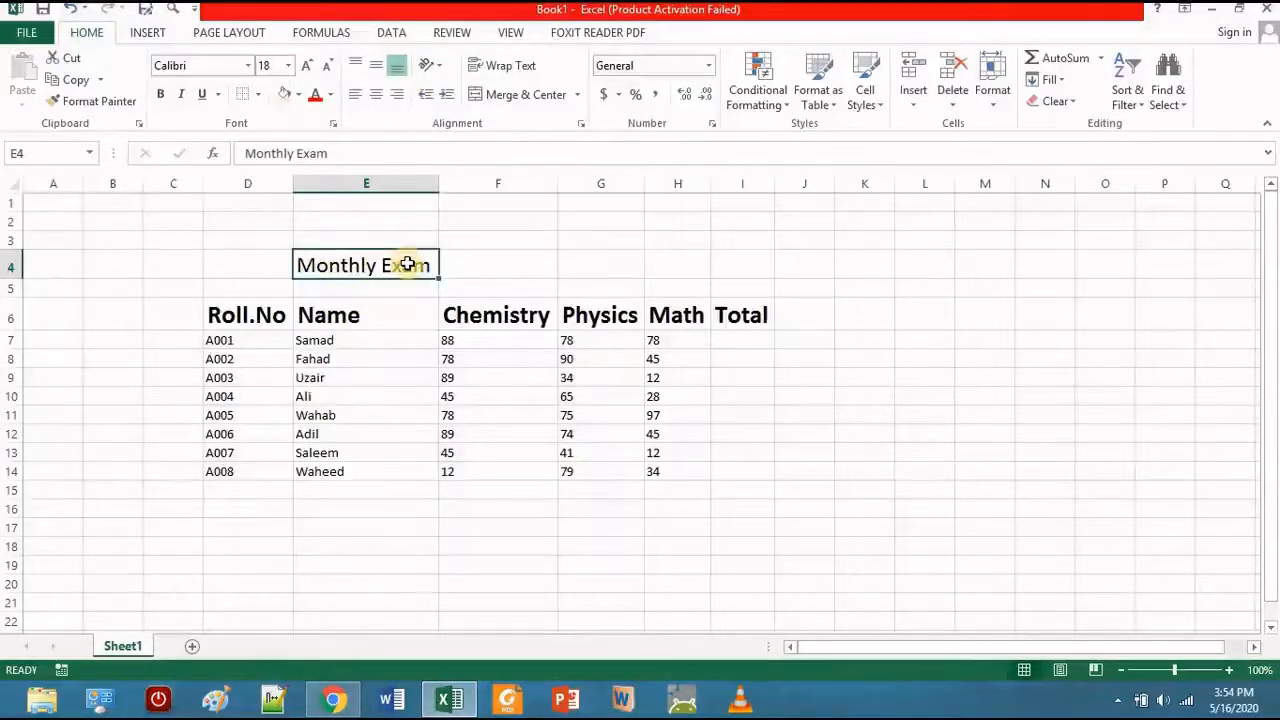
Copy Monthly Exam from E4 and paste it into cell L5
key("ctrl+c")
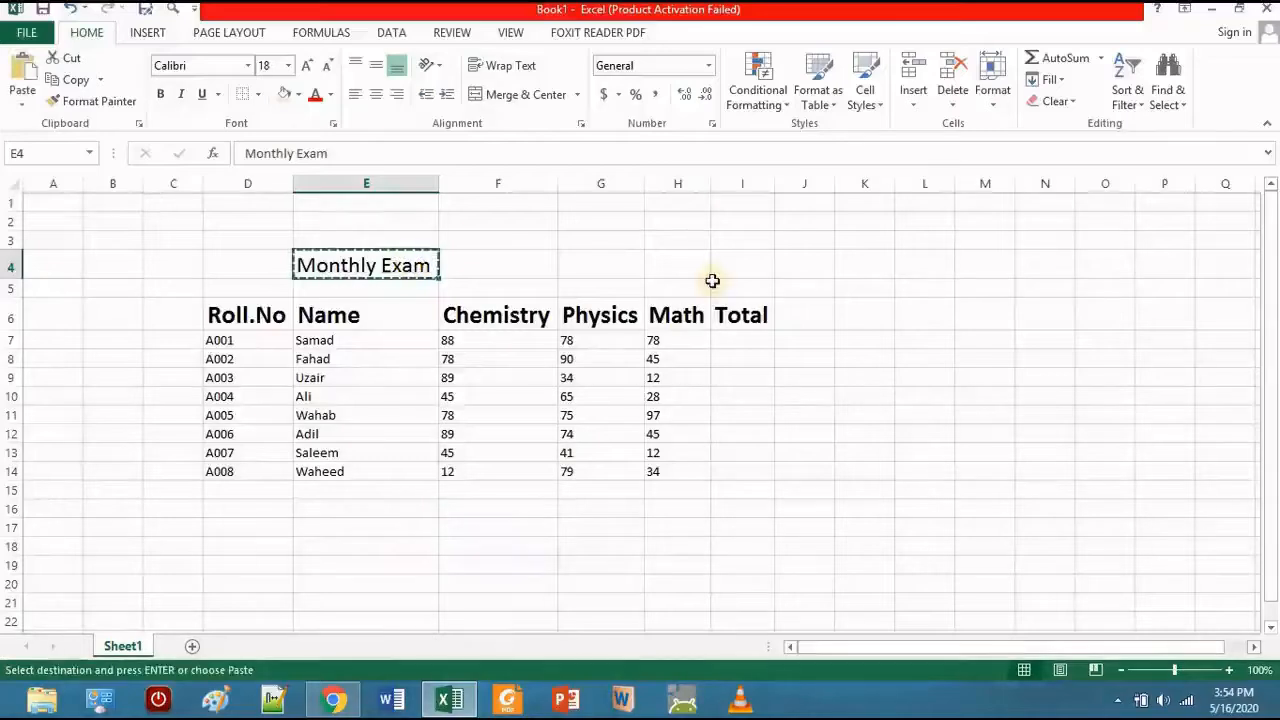
left_click(928, 294)
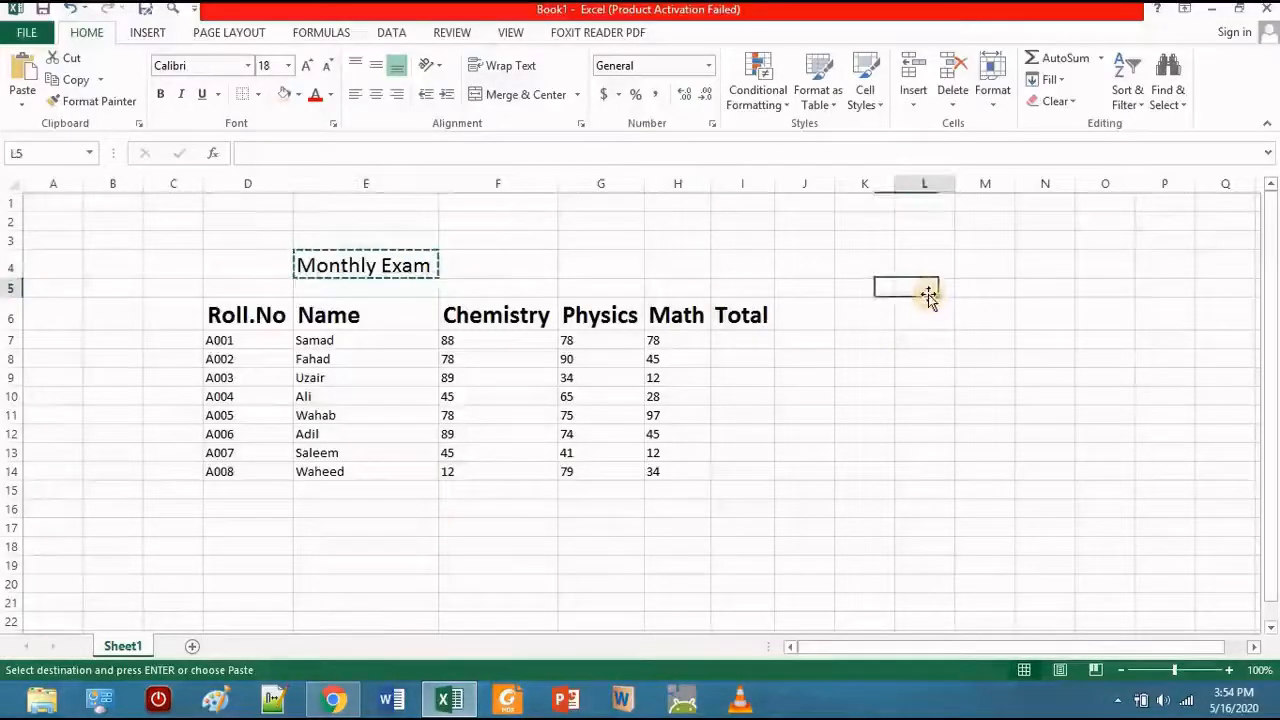
key("ctrl+v")
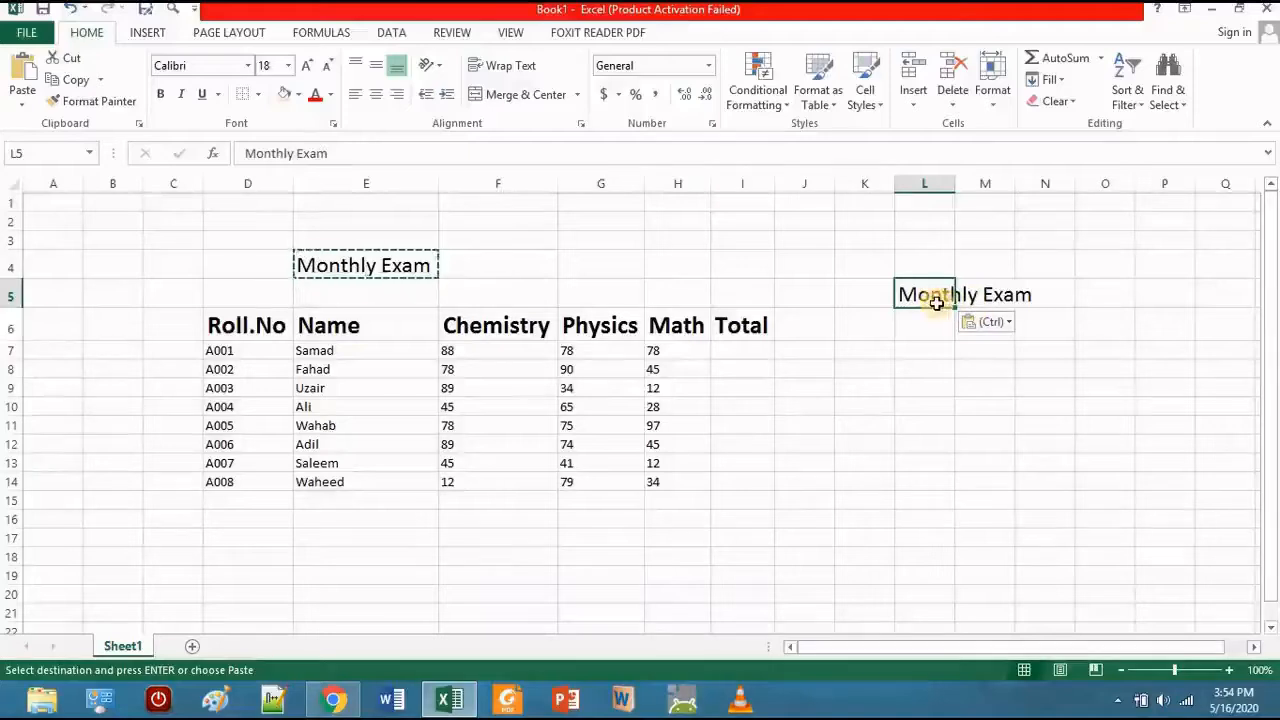
double_click(970, 298)
double_click(970, 298)
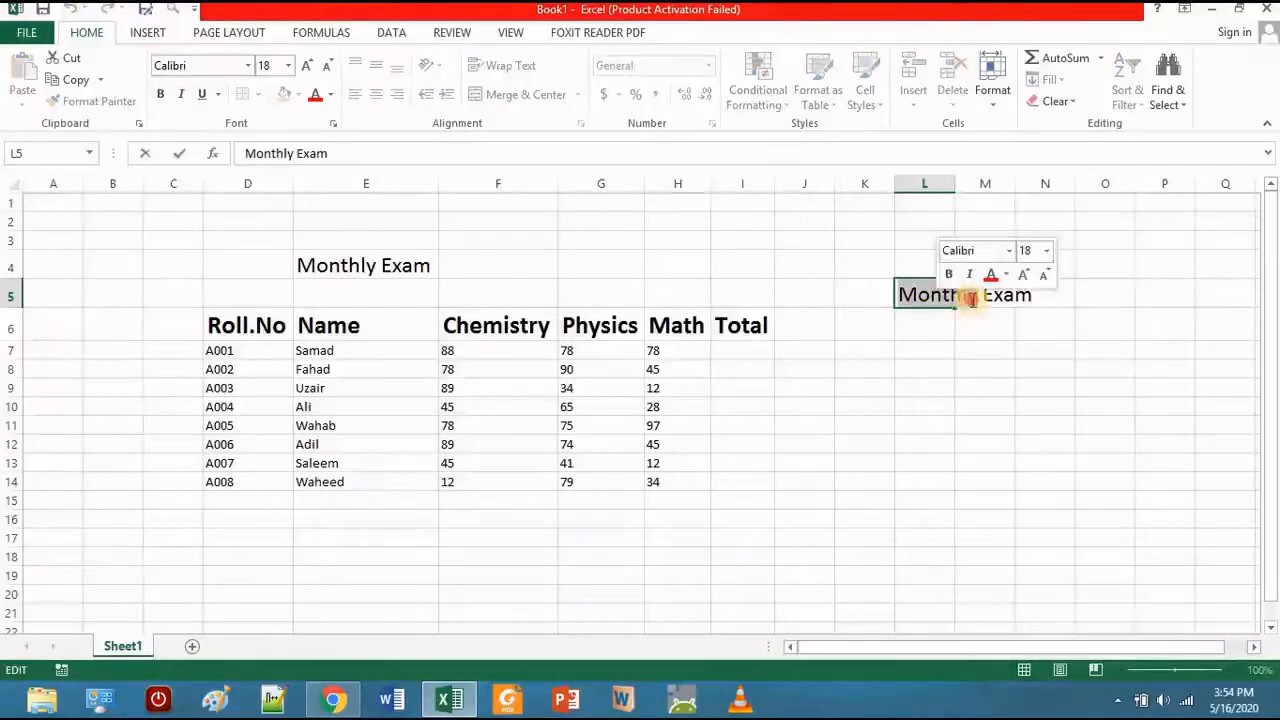
left_click(972, 296)
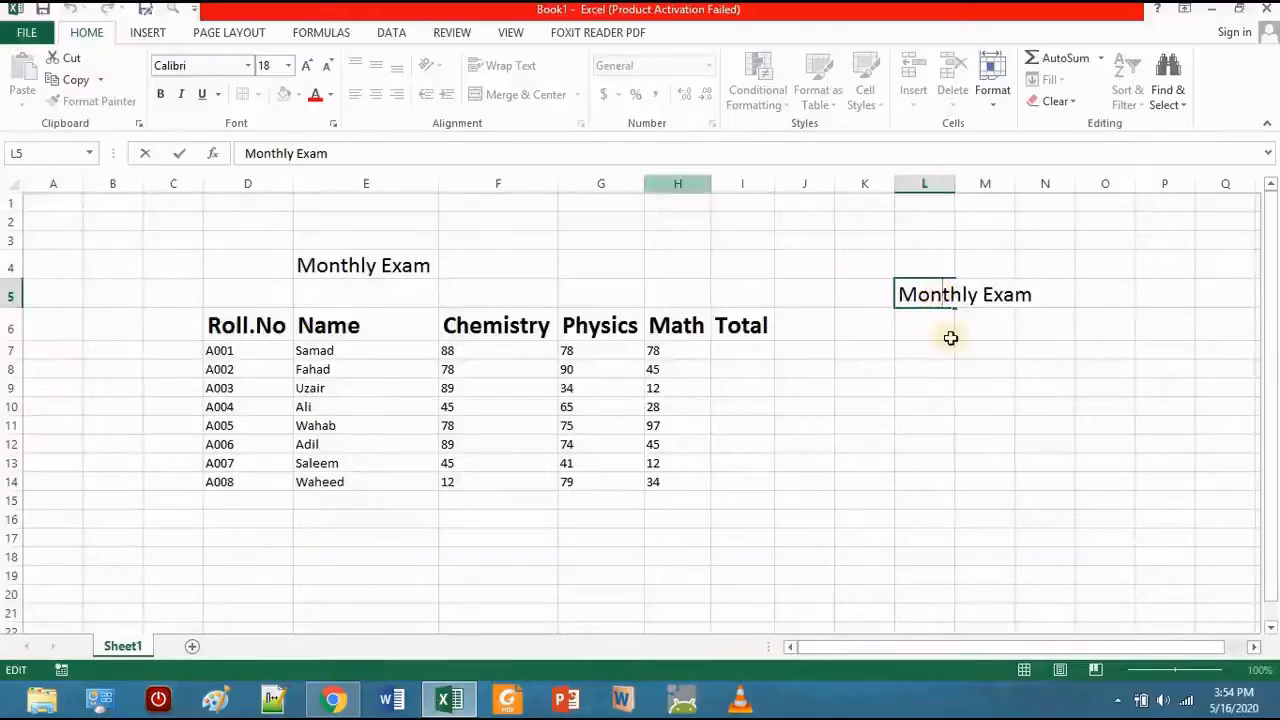
Apply Wrap Text to L5 so Monthly Exam spans three lines
left_click(938, 318)
left_click(935, 296)
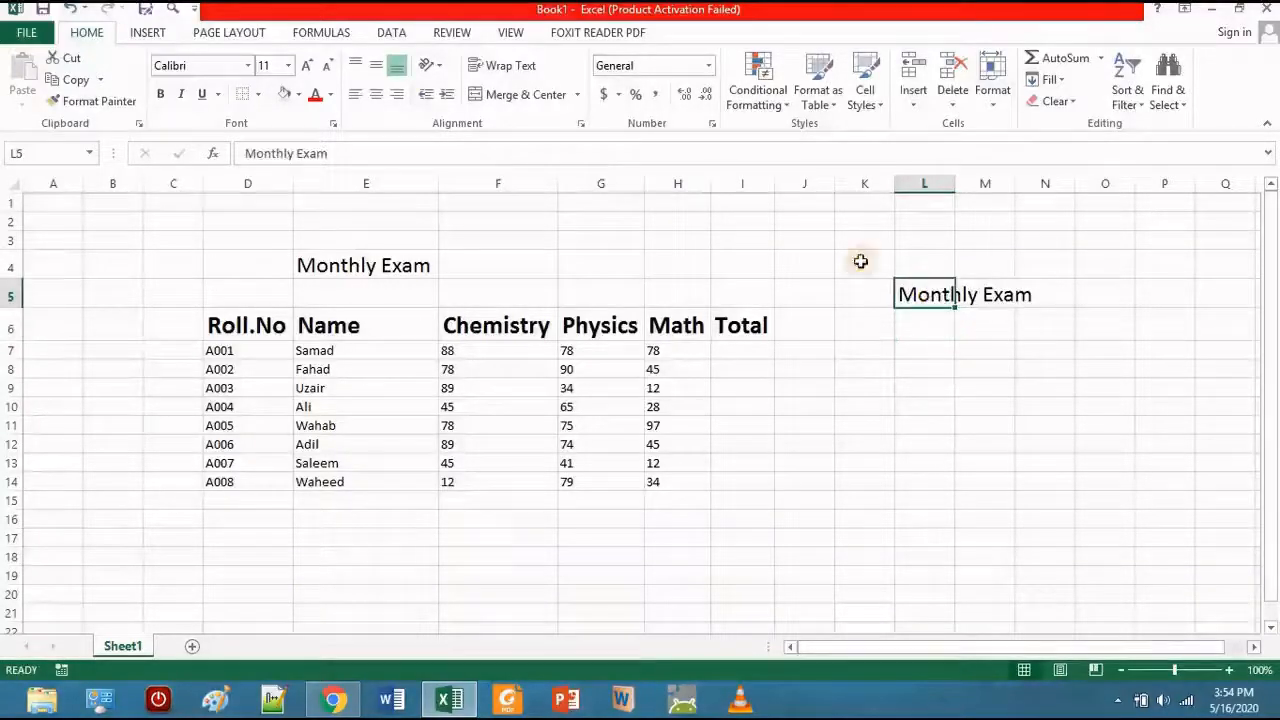
left_click(502, 67)
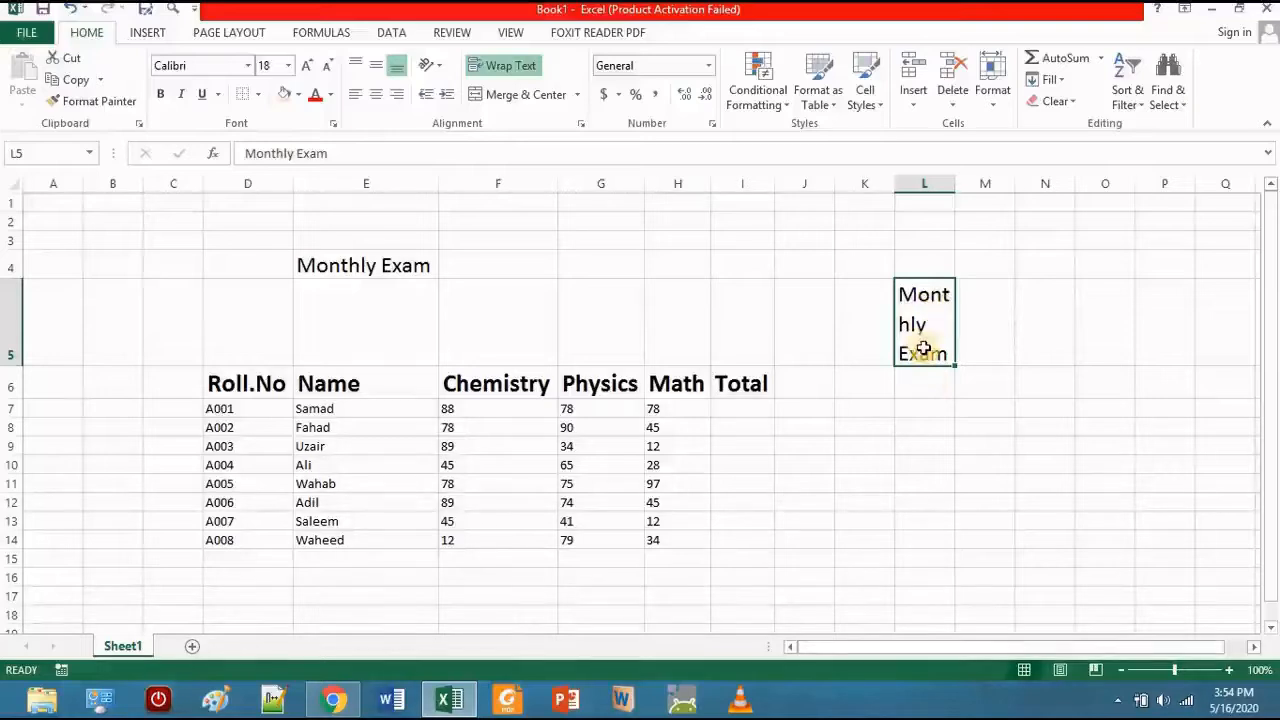
Enter a full name in L9 and wrap it, then undo the wrap and the entry
left_click(924, 450)
type("Zaheer A")
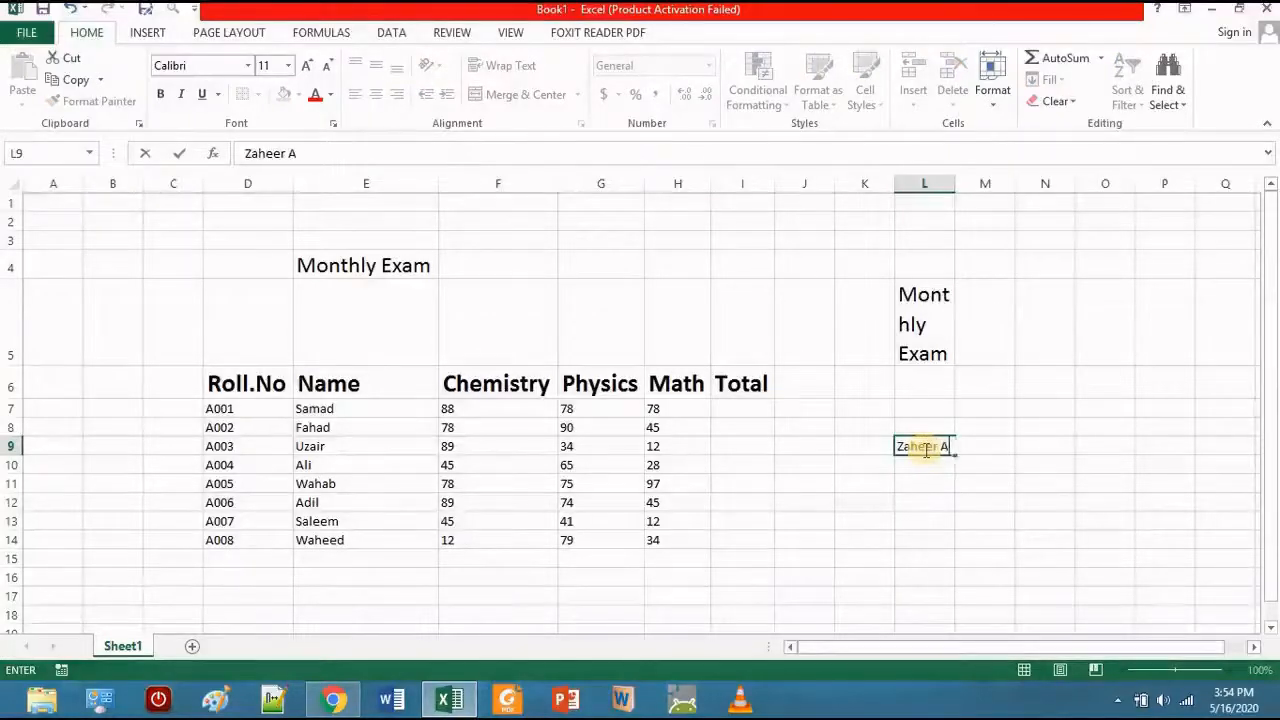
type("hmed")
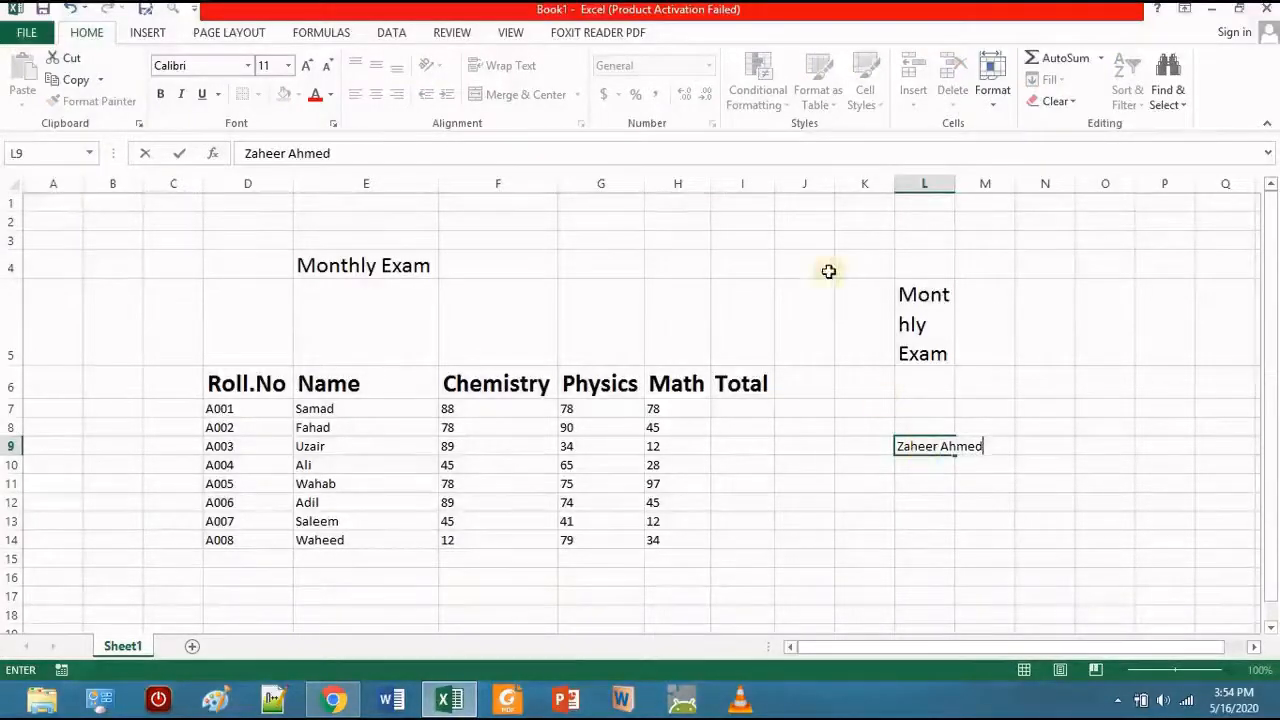
left_click(887, 463)
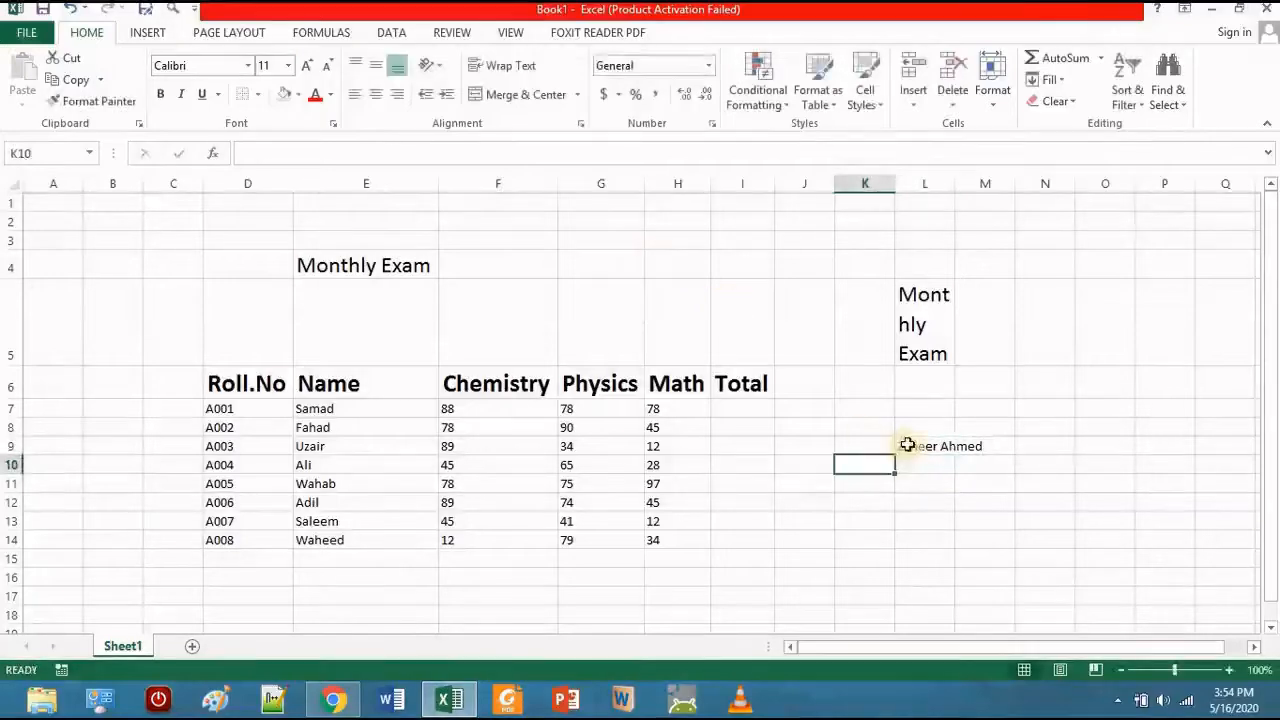
left_click(905, 445)
left_click(496, 66)
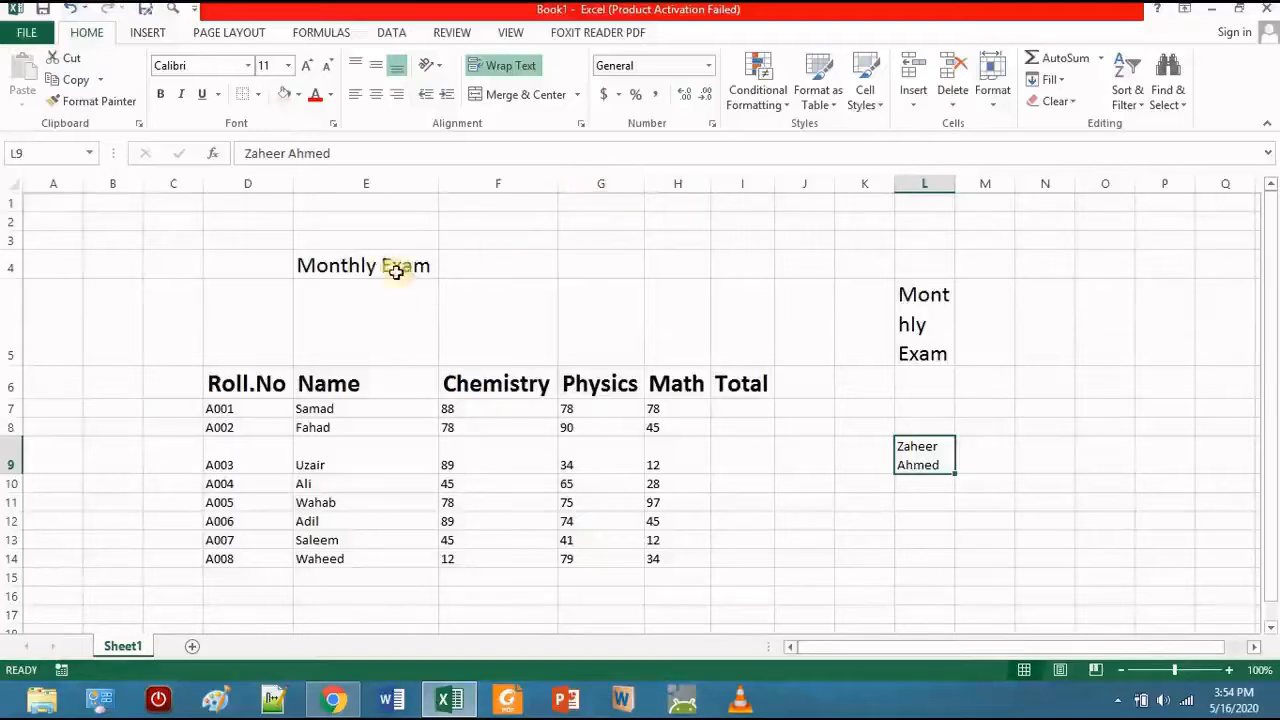
key("ctrl+z")
key("ctrl+z")
key("ctrl+z")
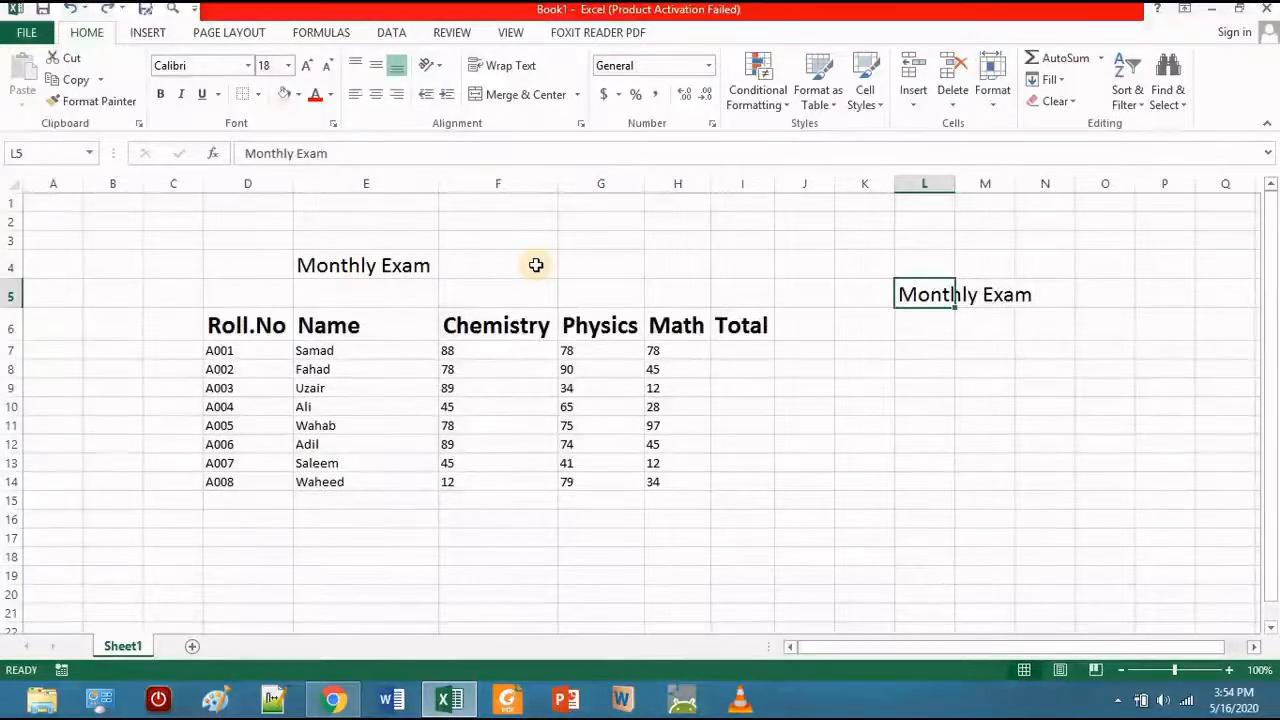
Undo the Monthly Exam paste into L5 and check the merge options without merging
key("ctrl+z")
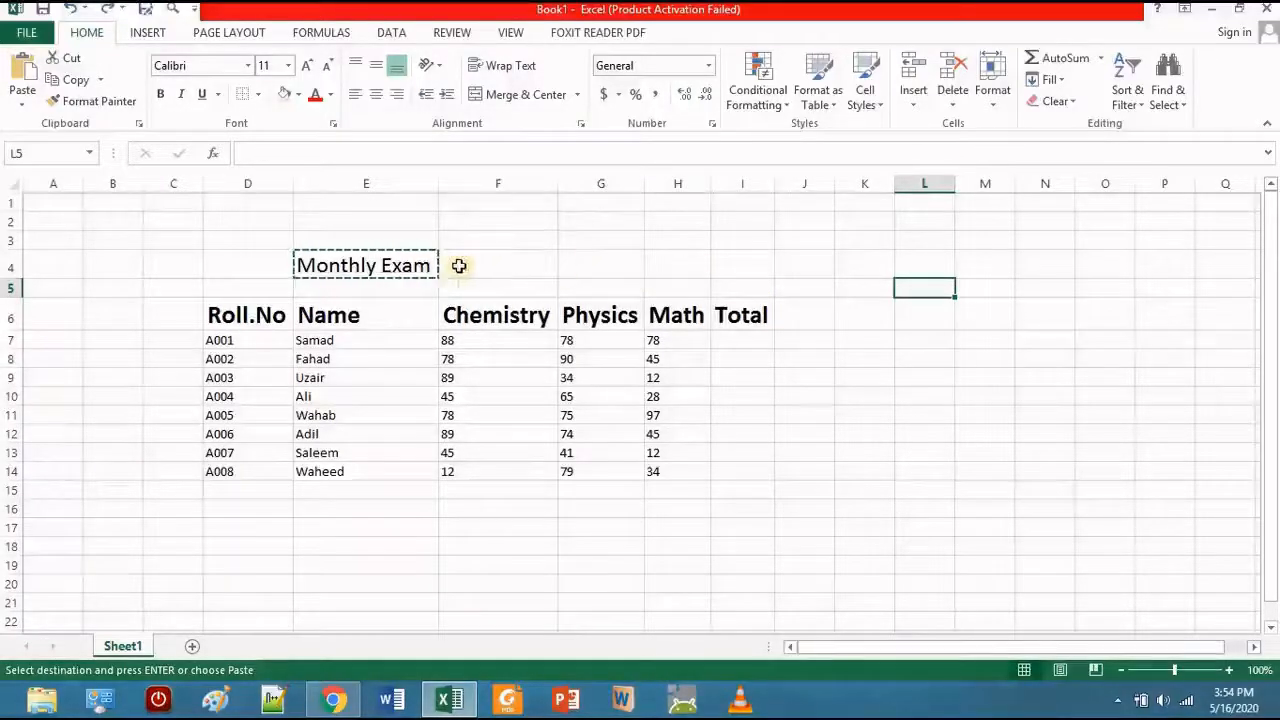
left_click(480, 221)
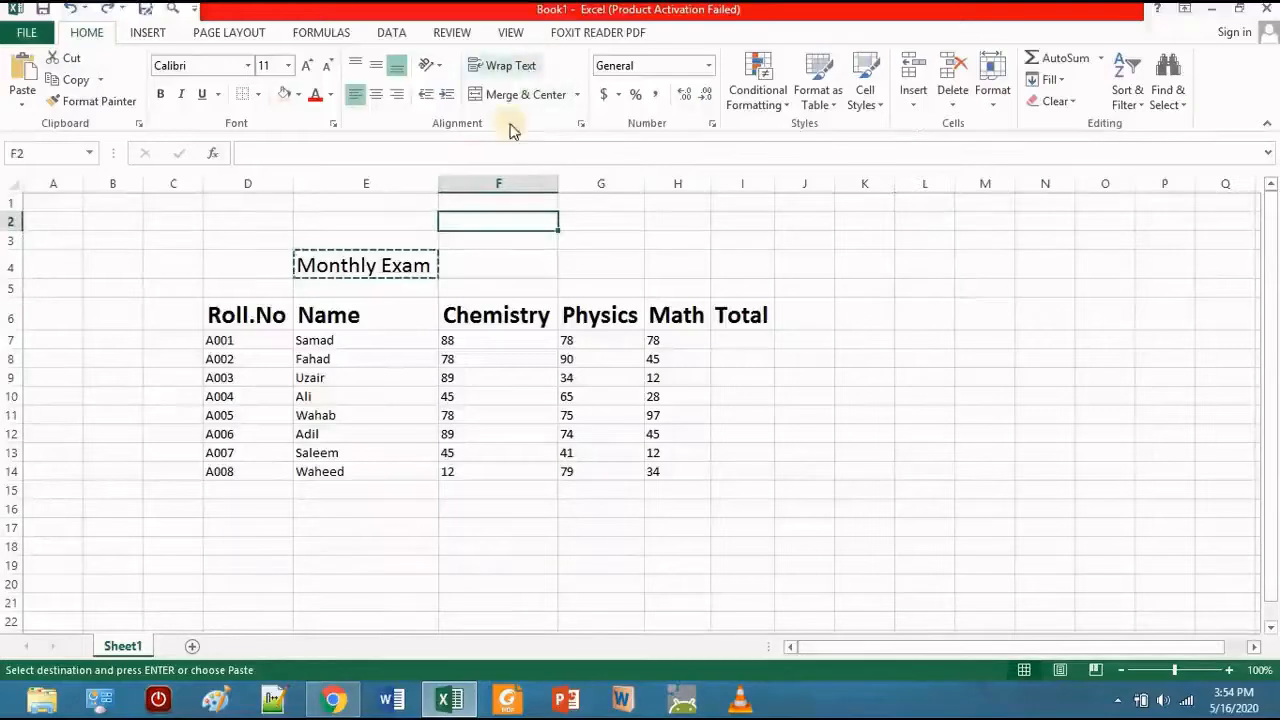
left_click(576, 95)
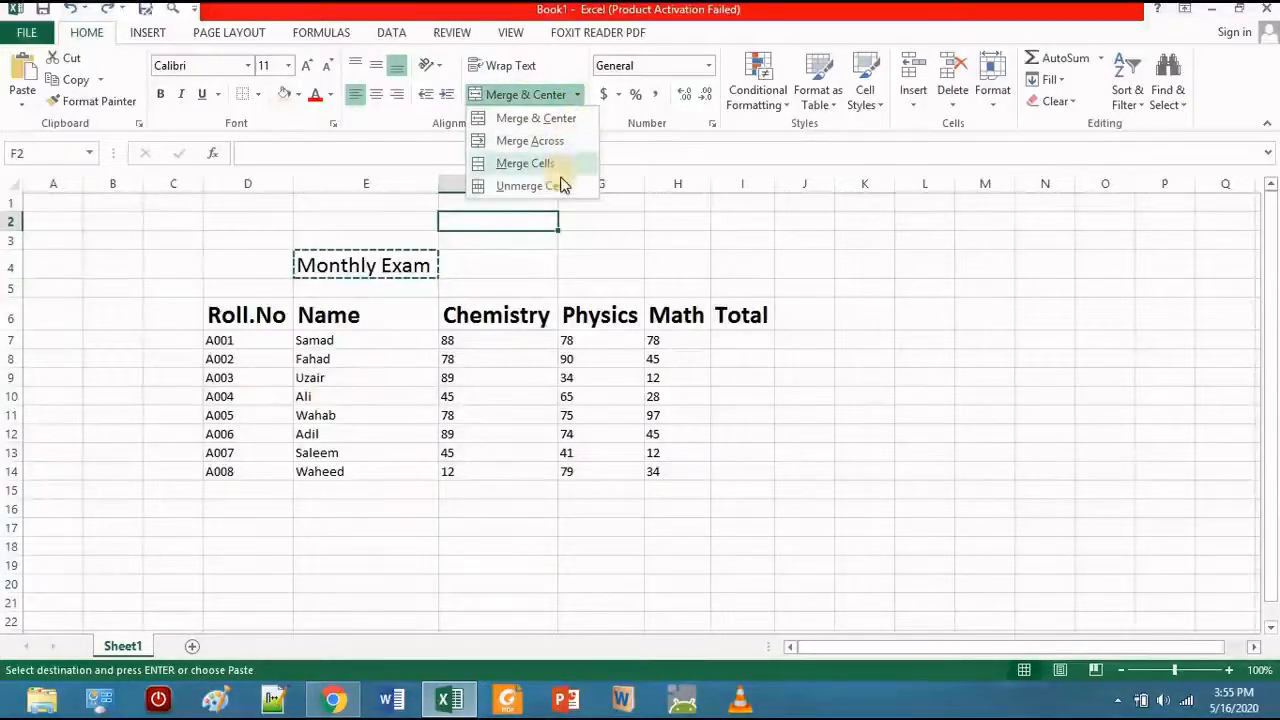
left_click(248, 183)
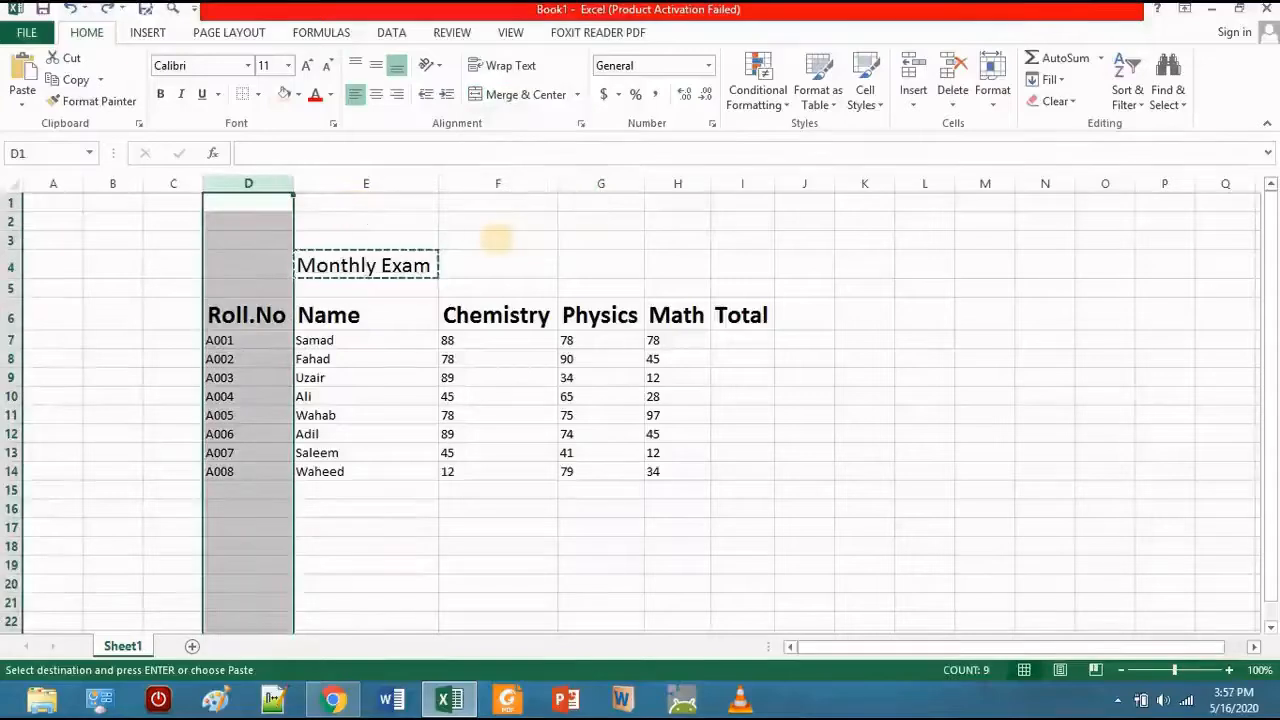
left_click(597, 264)
left_click(392, 277)
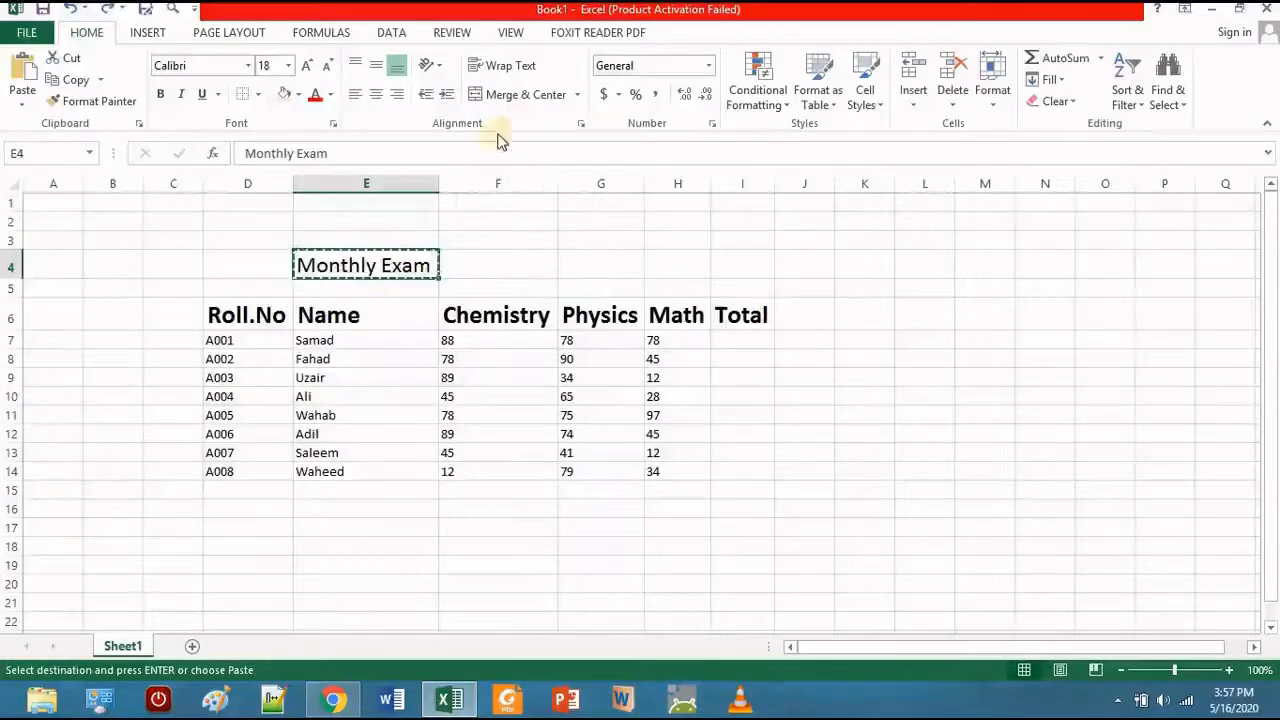
Merge and centre Monthly Exam across D3:G4
left_click(267, 240)
key("shift+Down")
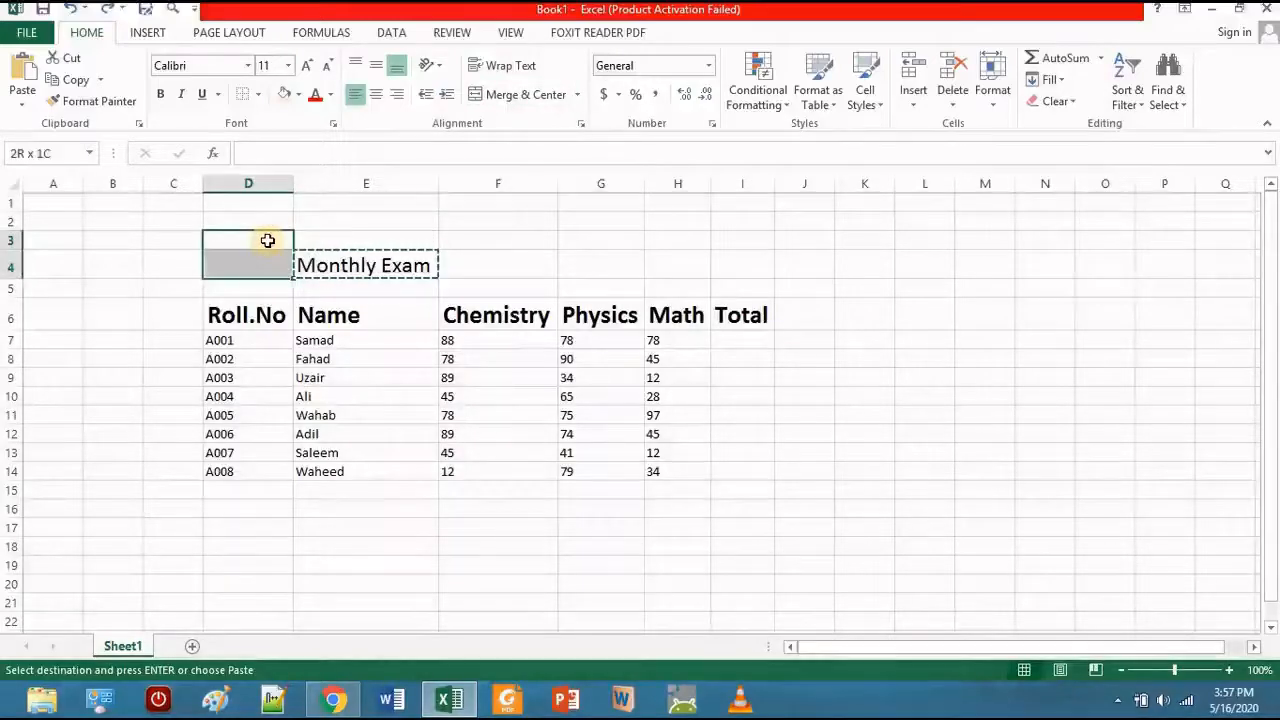
key("shift+Right")
key("shift+Right")
key("shift+Right")
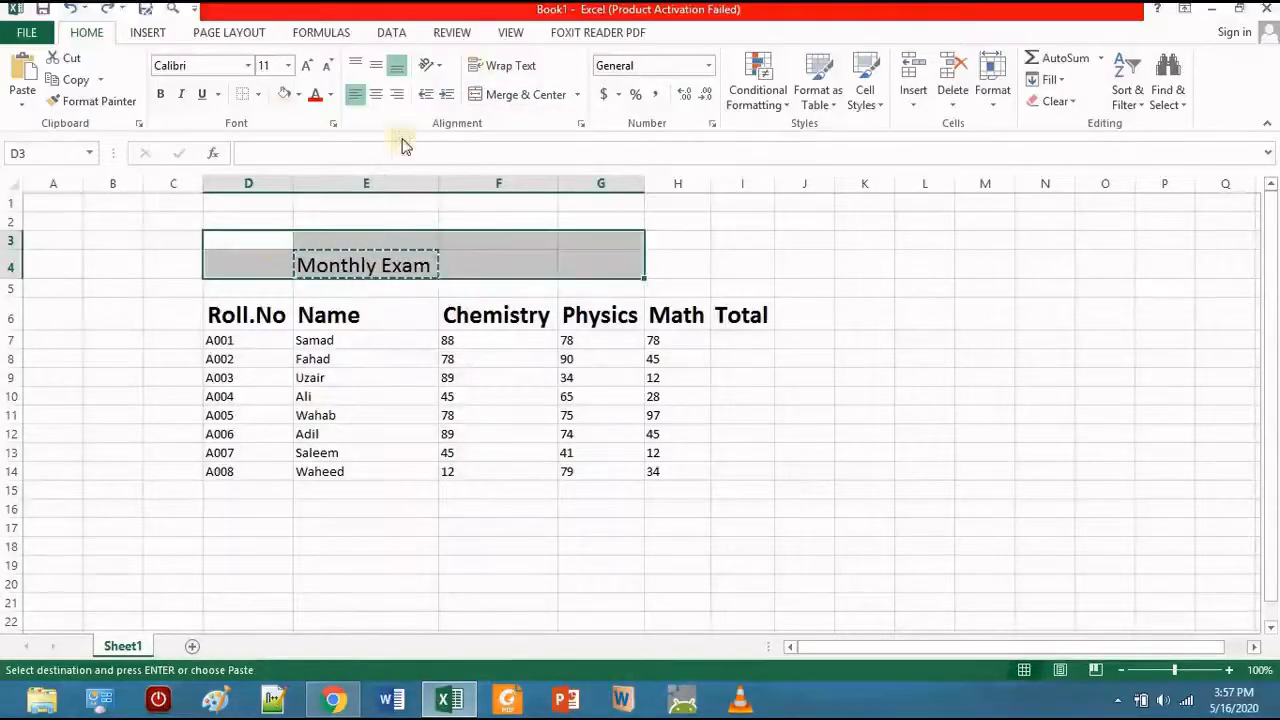
left_click(579, 95)
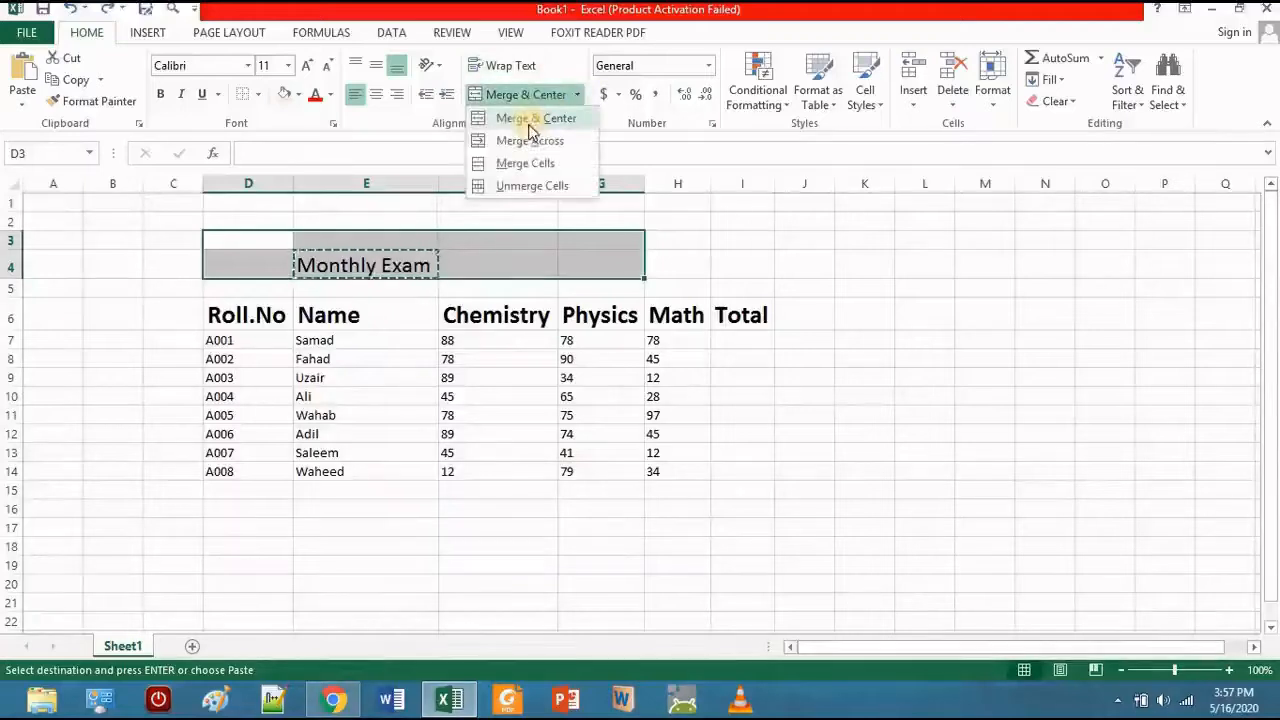
left_click(529, 117)
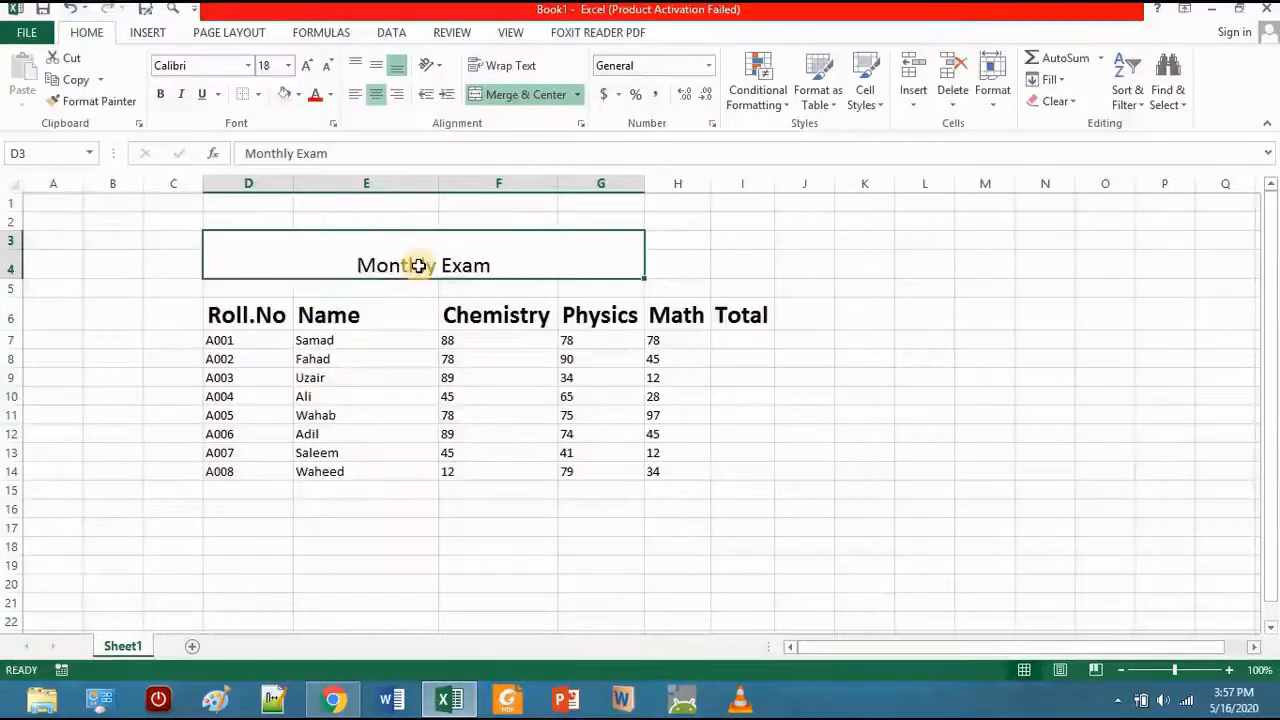
Unmerge the D3:G4 block, leaving Monthly Exam in D3
left_click(579, 97)
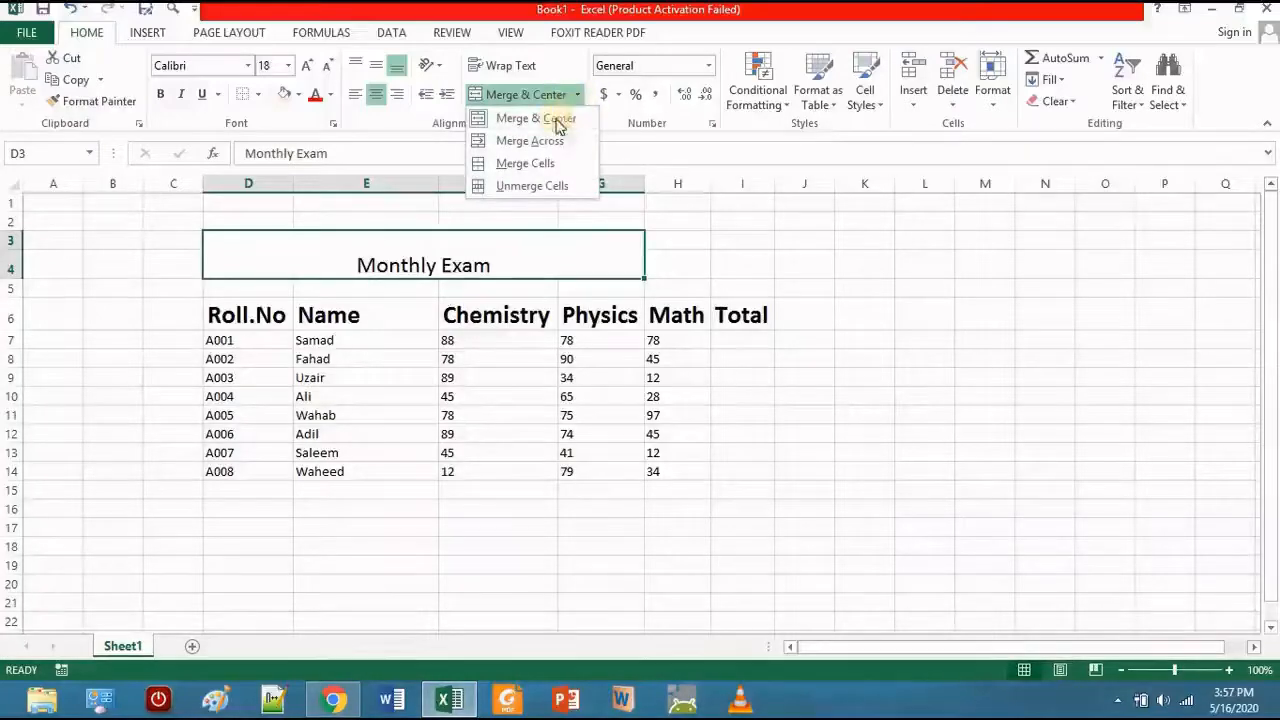
left_click(510, 184)
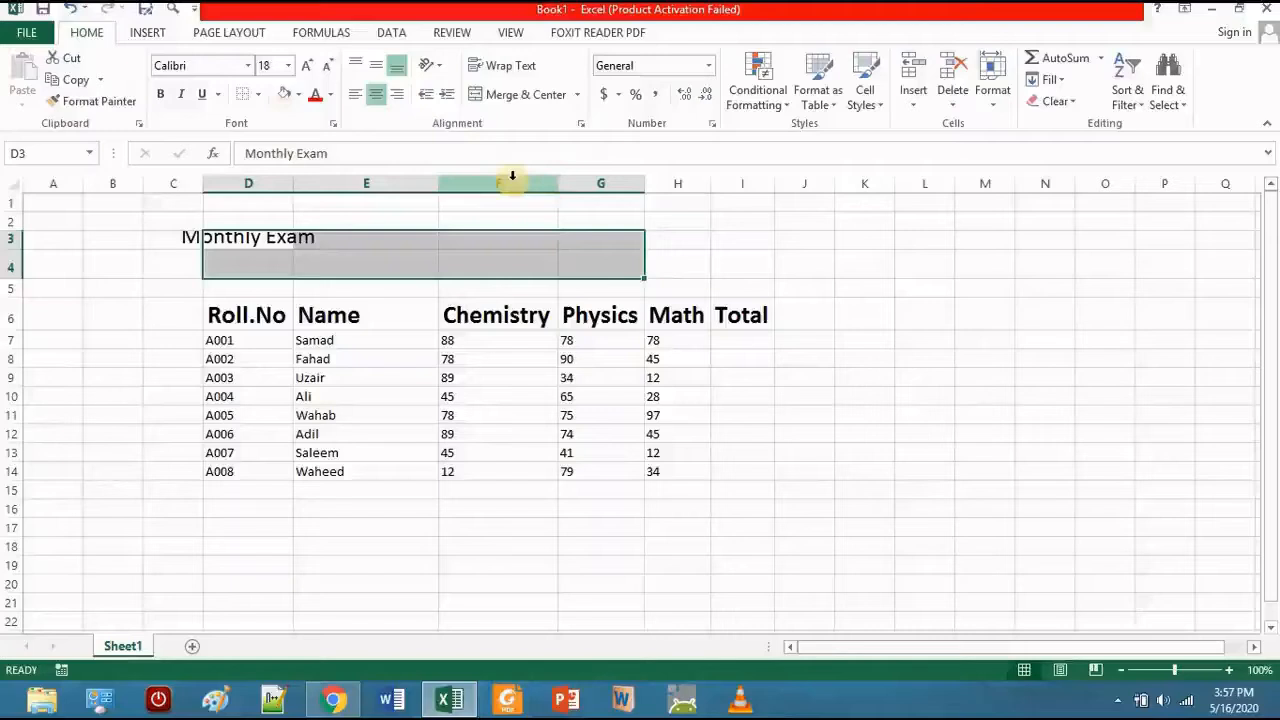
left_click(259, 240)
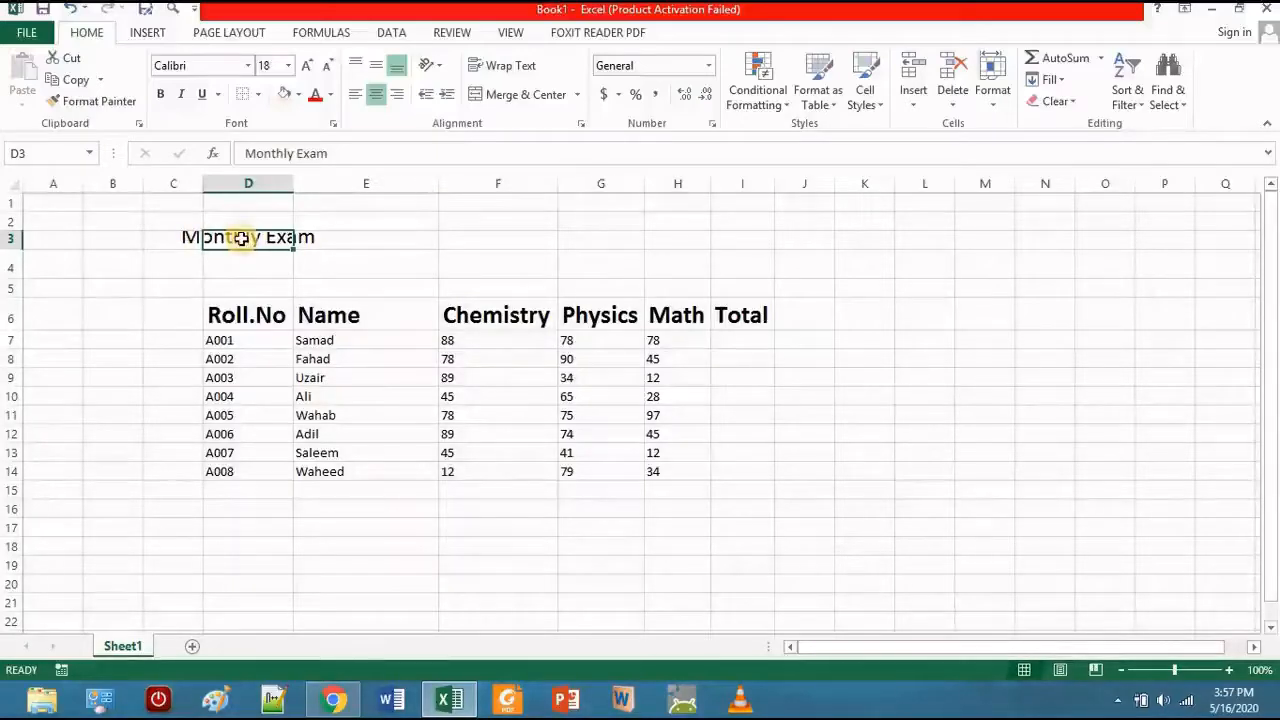
Undo the D3:G4 title merge and the indent on column D
key("shift+Down")
key("shift+Right")
key("shift+Right")
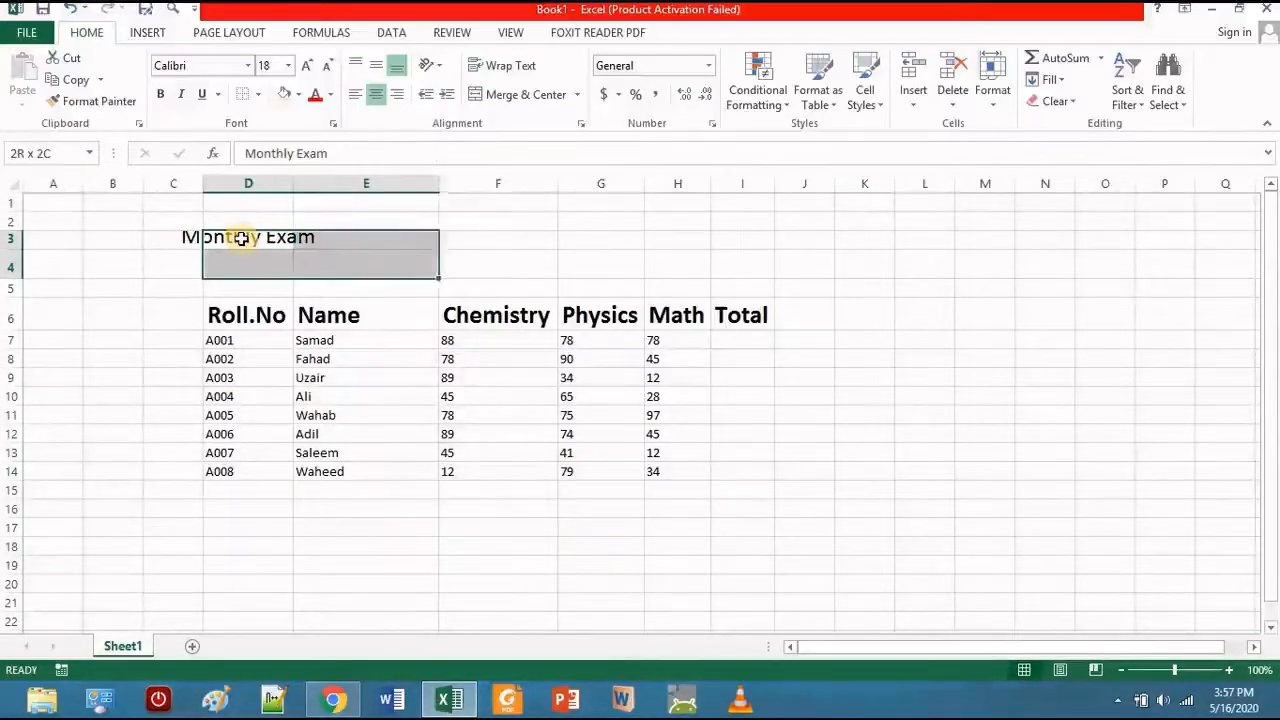
key("ctrl+z")
key("ctrl+z")
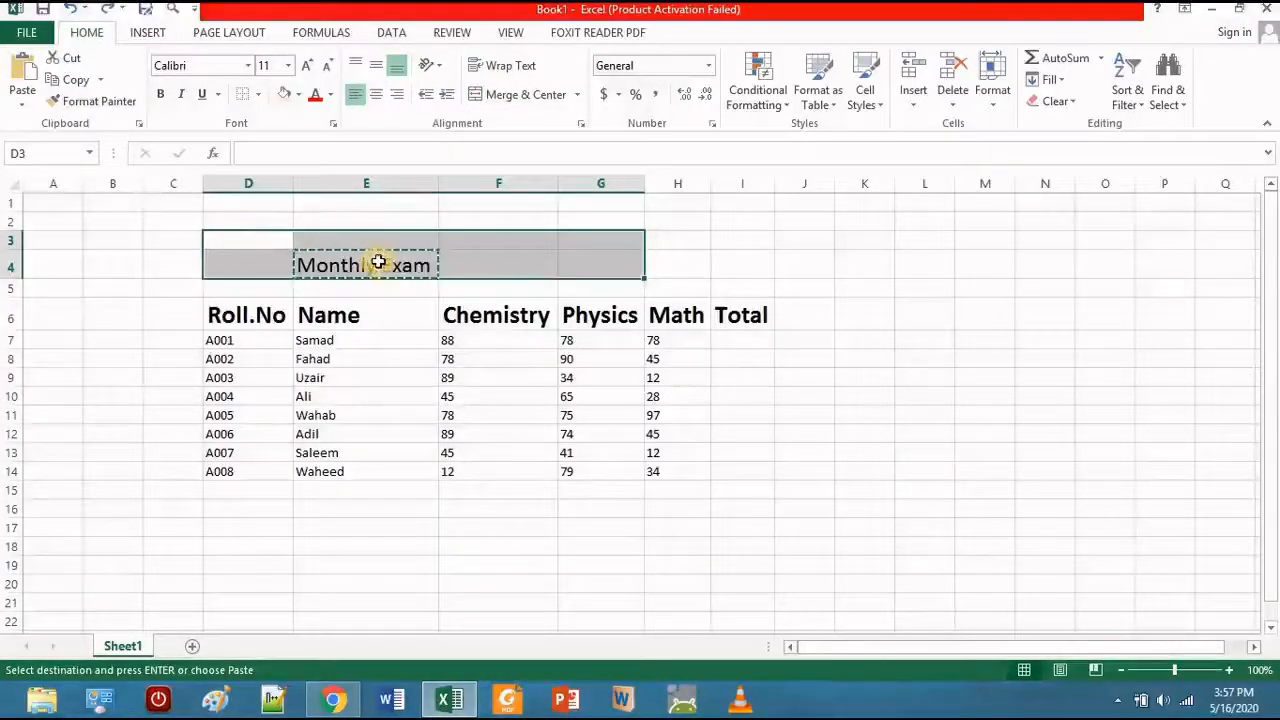
key("ctrl+space")
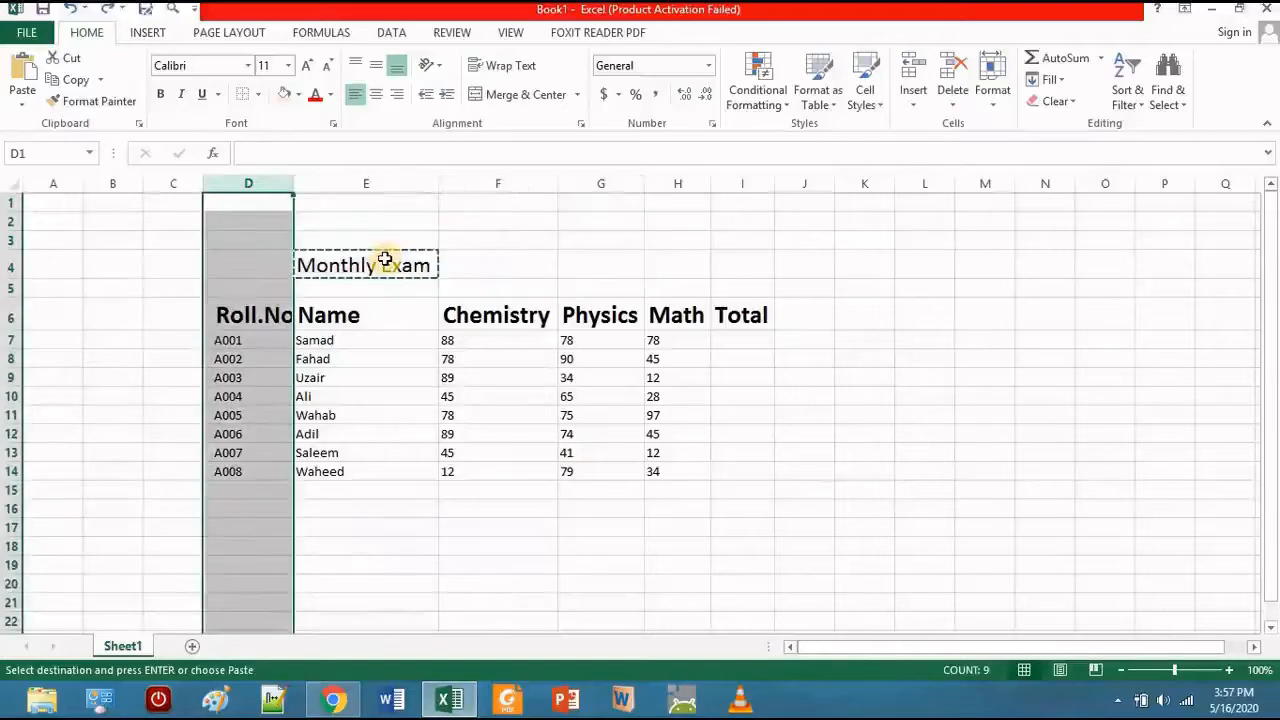
key("ctrl+z")
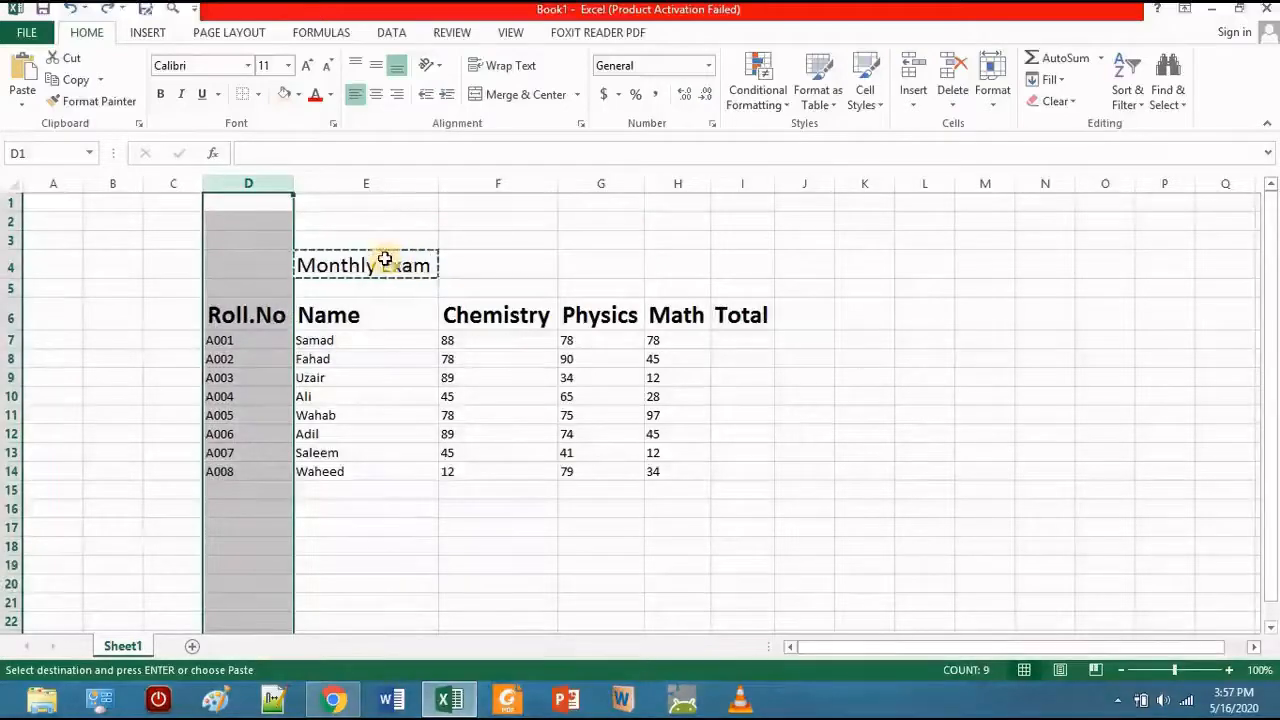
left_click(404, 260)
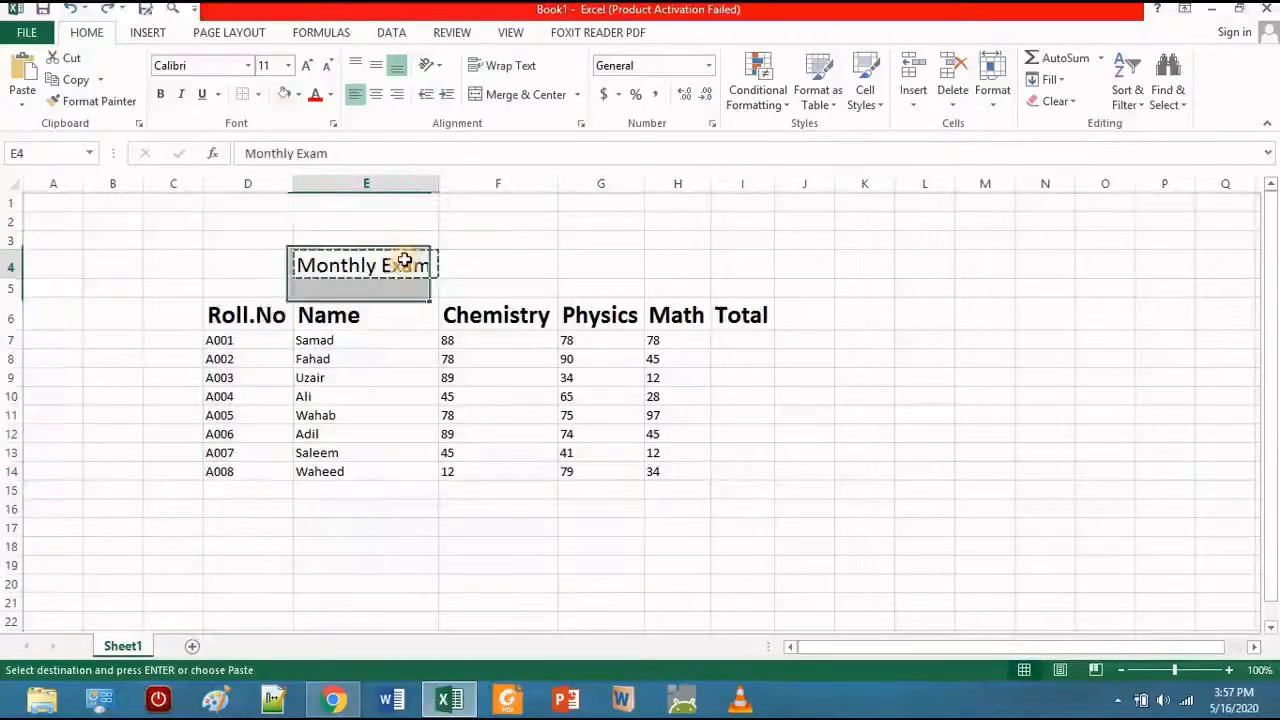
Apply Merge Across to E3:G4 so each row merges separately
left_click(320, 237)
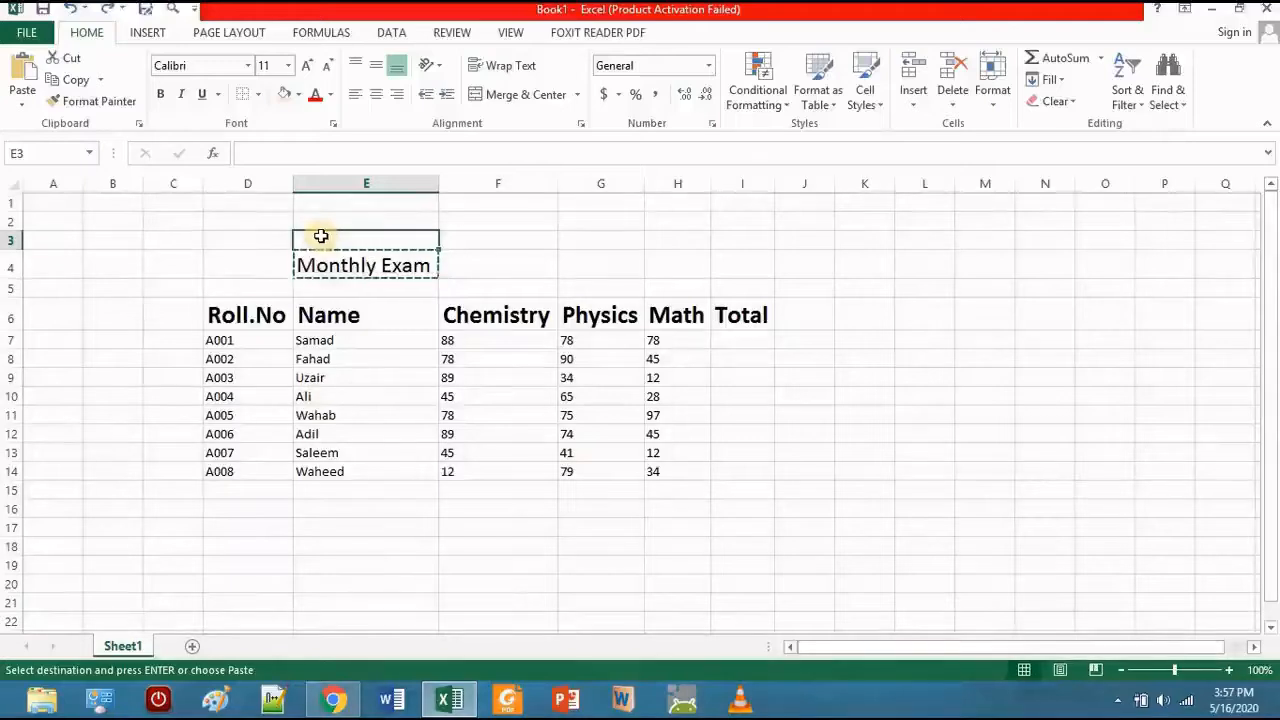
key("shift+Down")
key("shift+Right")
key("shift+Right")
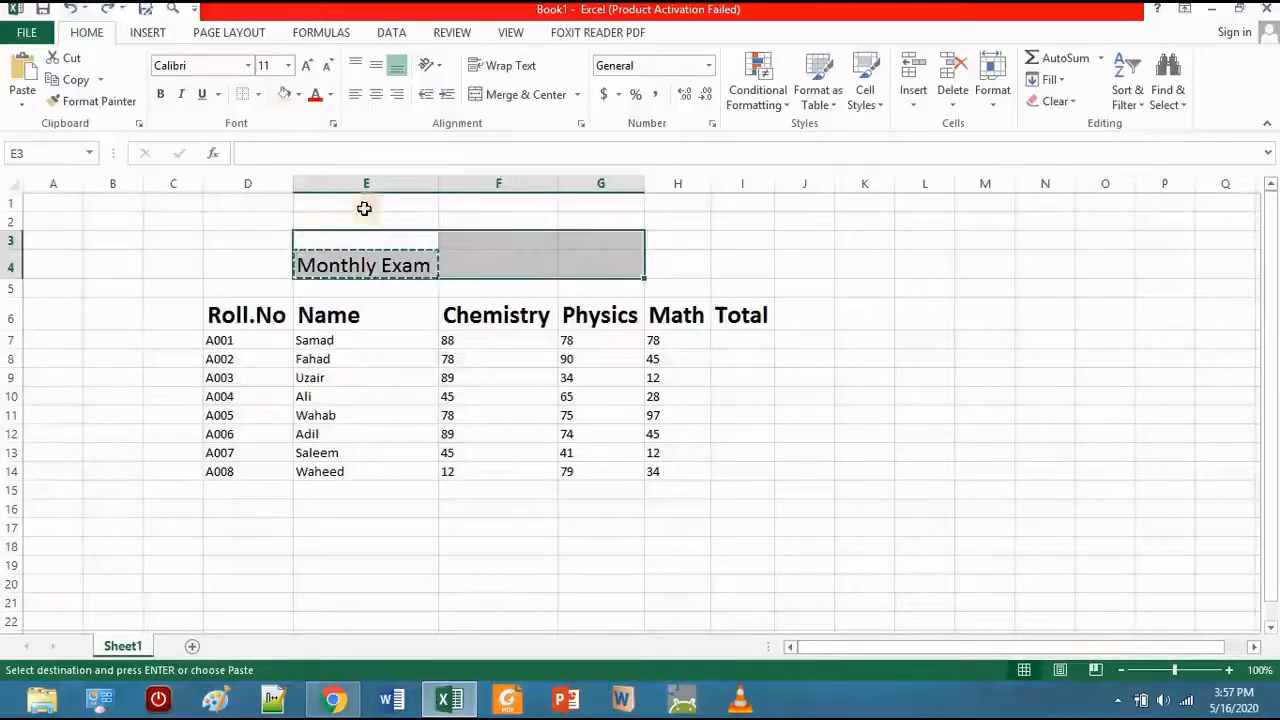
left_click(576, 94)
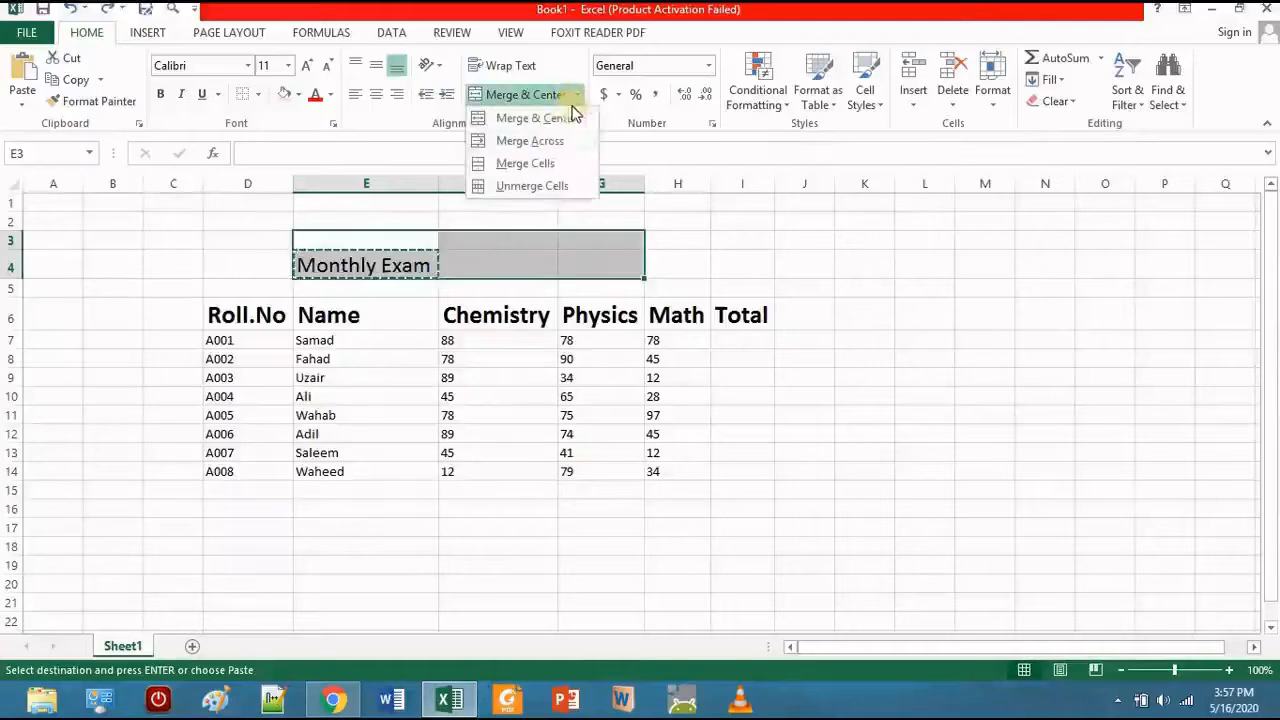
left_click(553, 140)
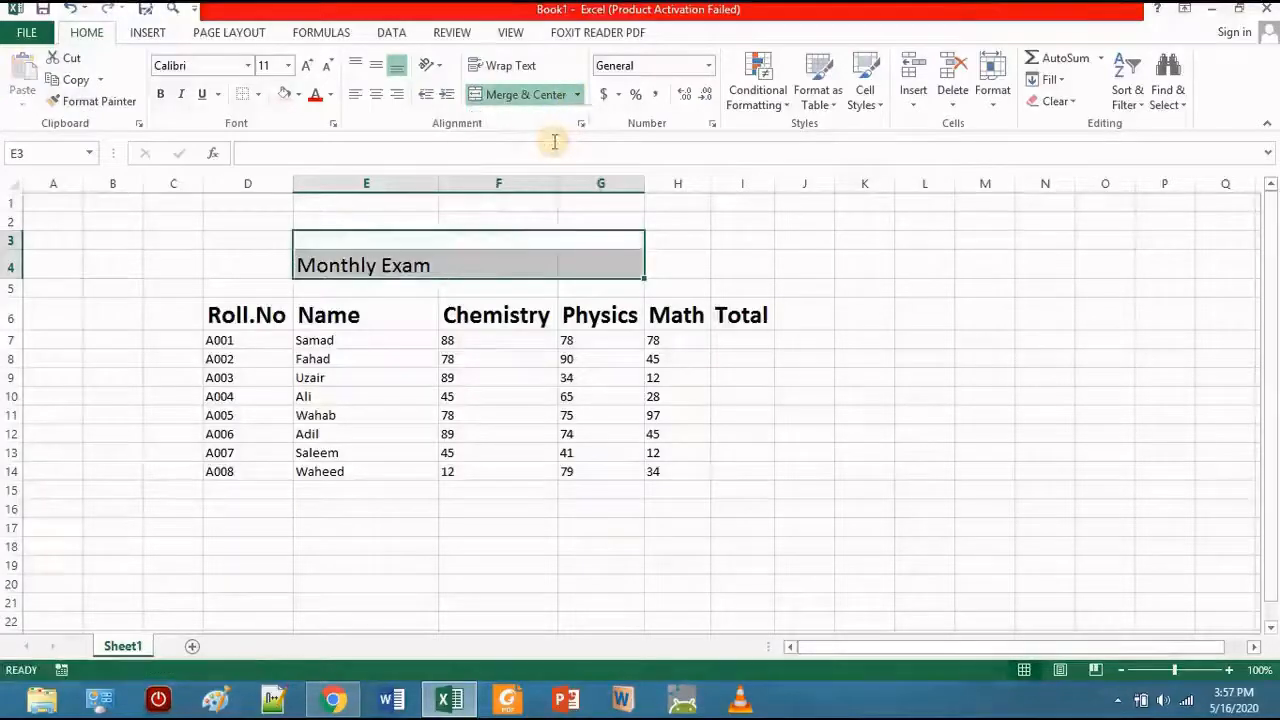
Undo the row-by-row merge and merge E3:G4 into one single cell
left_click(496, 242)
key("ctrl+z")
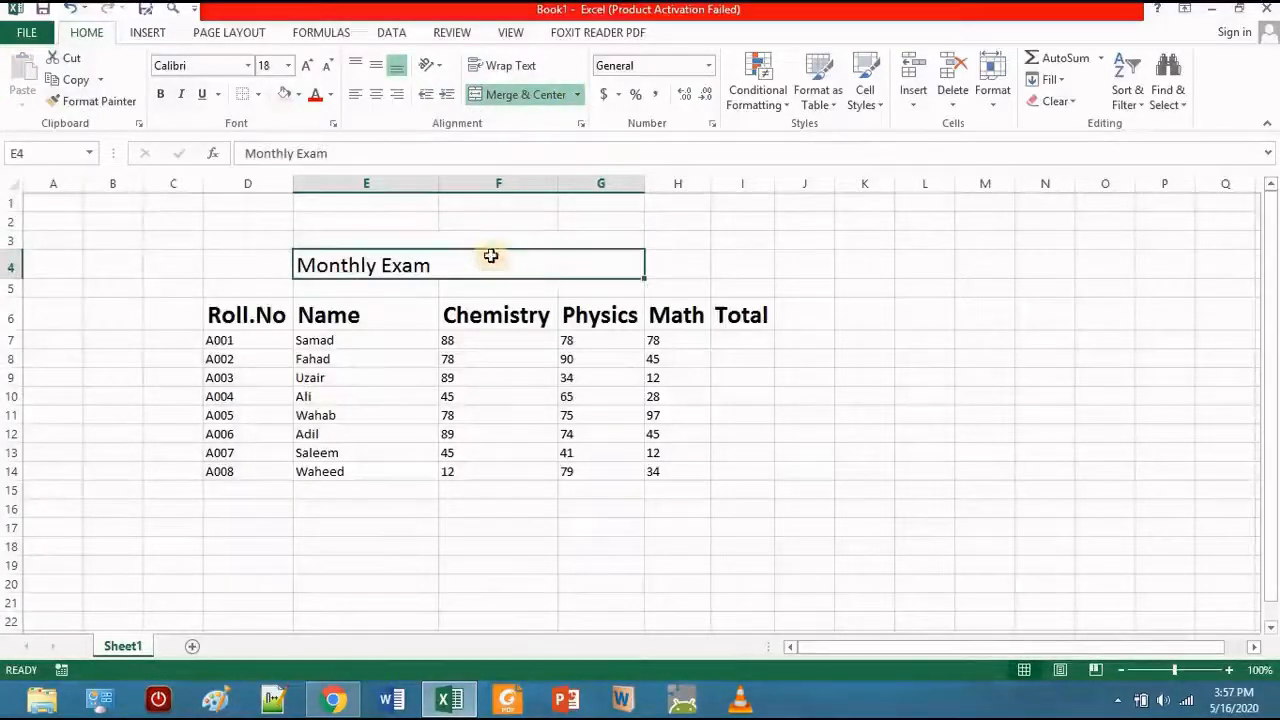
key("ctrl+y")
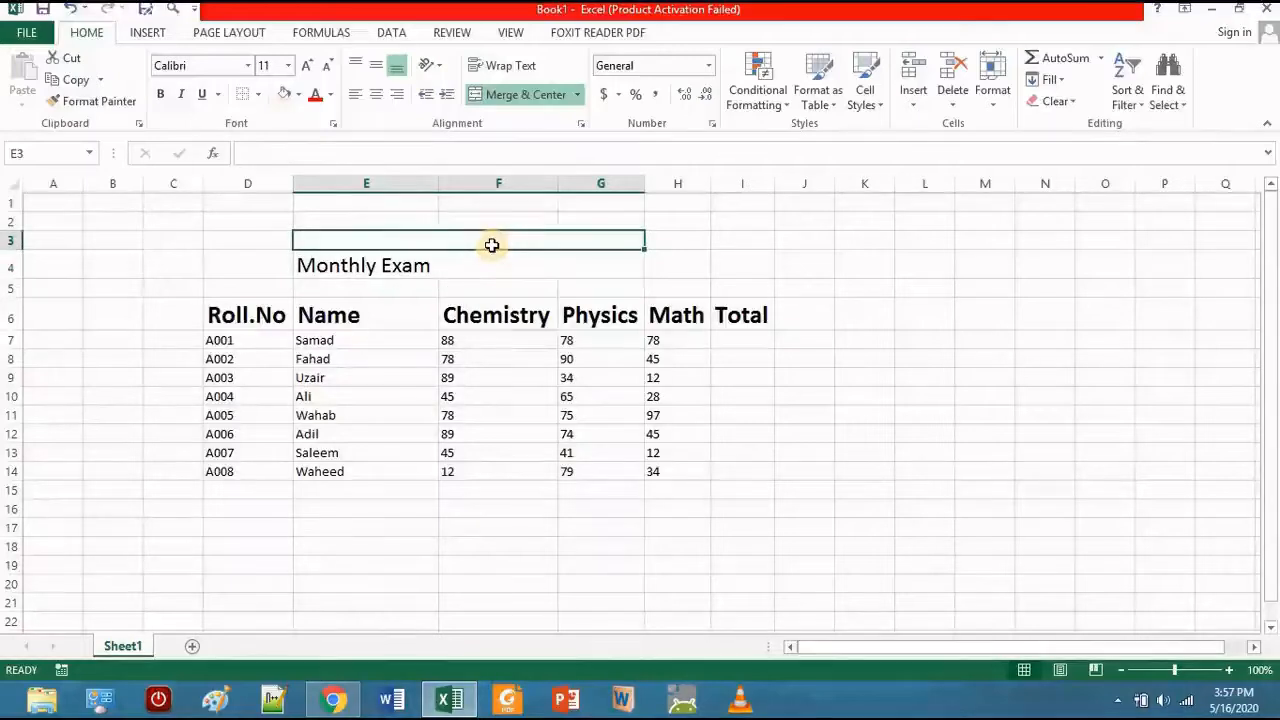
key("ctrl+z")
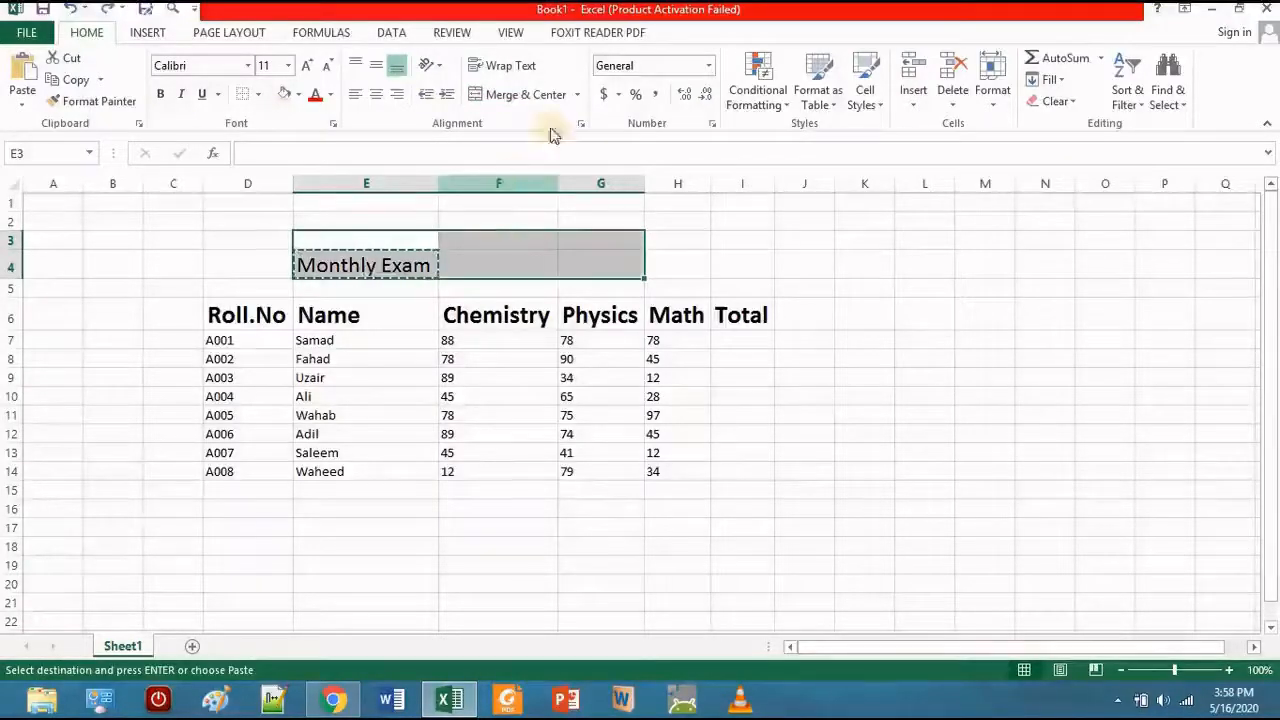
left_click(579, 94)
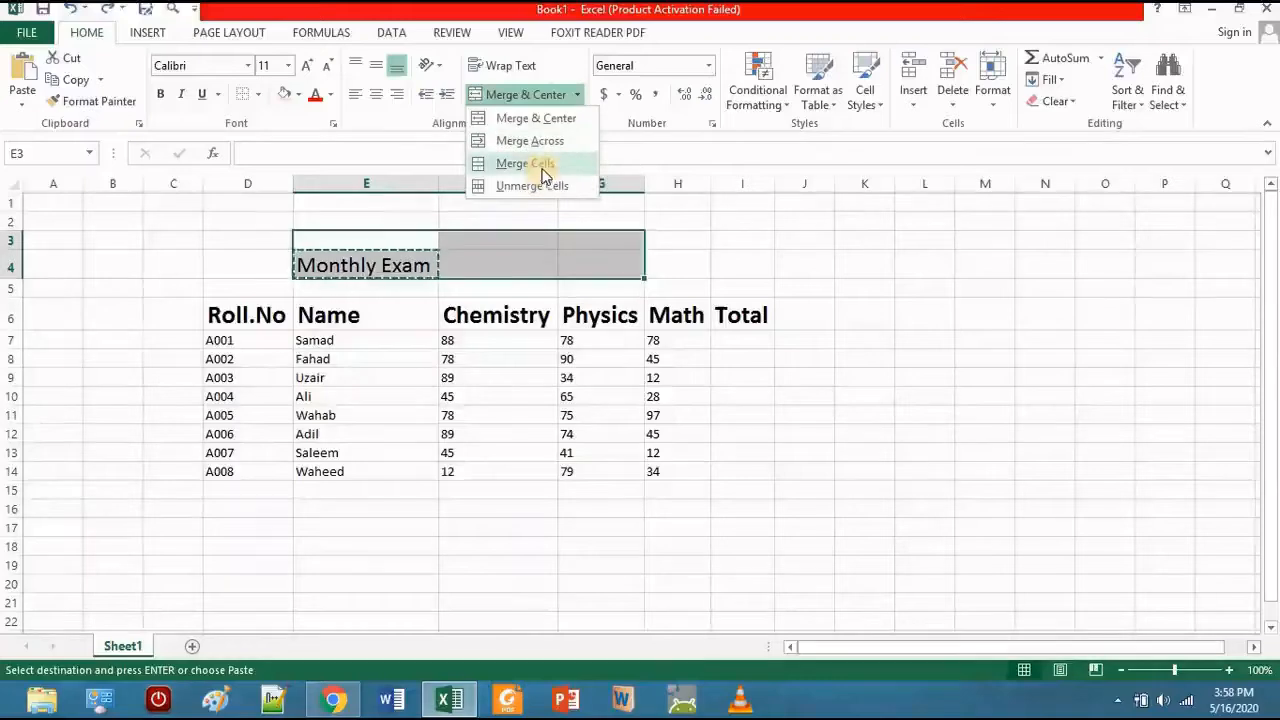
left_click(531, 163)
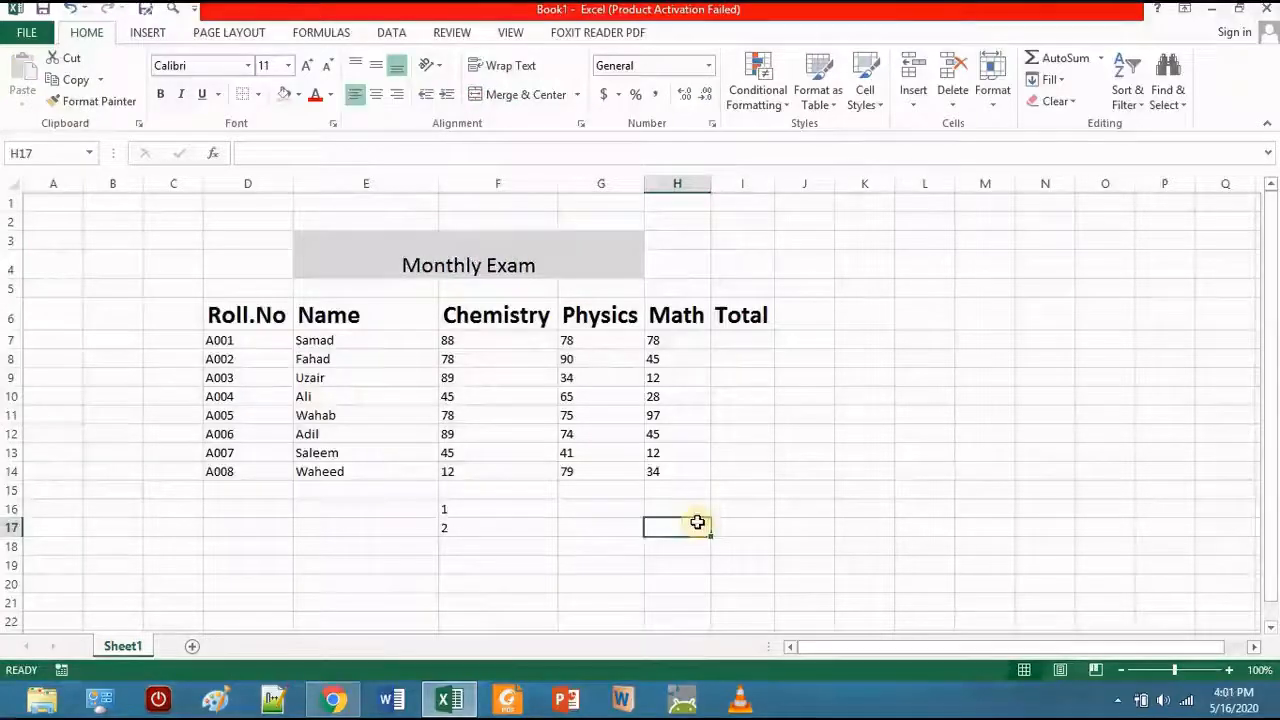
Enter the headings item and price in H17 and I17
type("Dol")
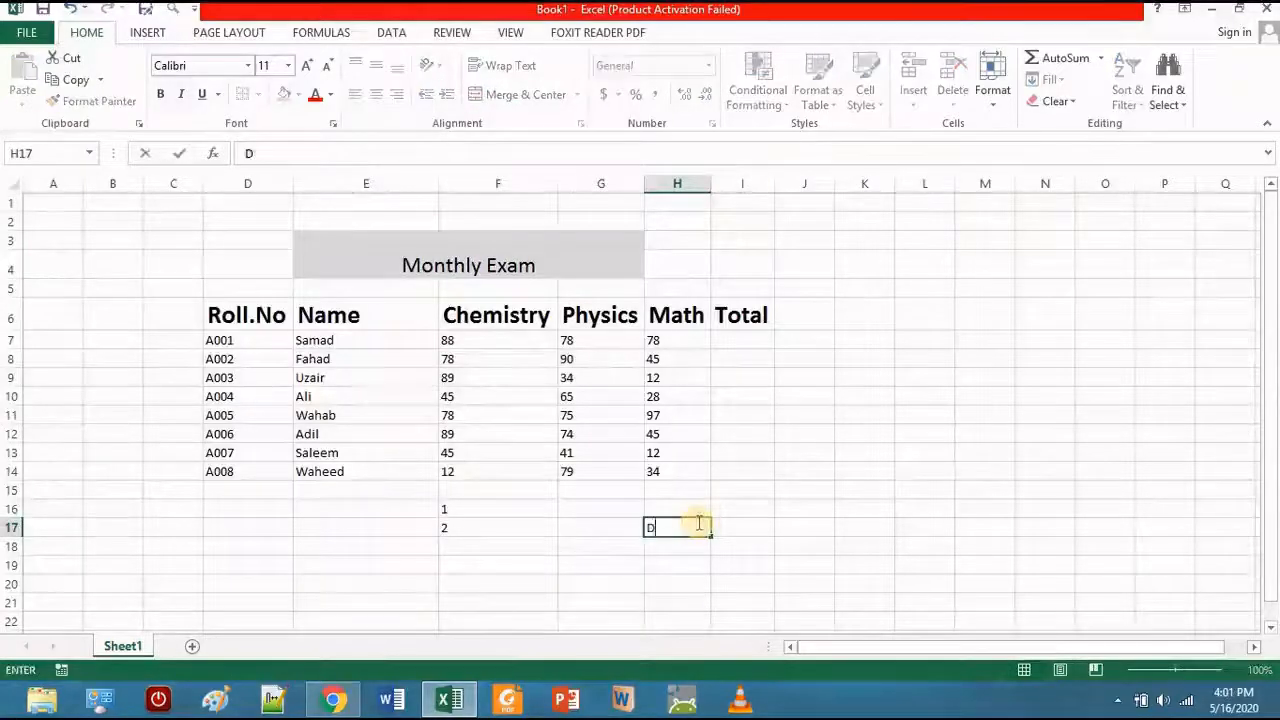
key("BackSpace")
key("BackSpace")
key("BackSpace")
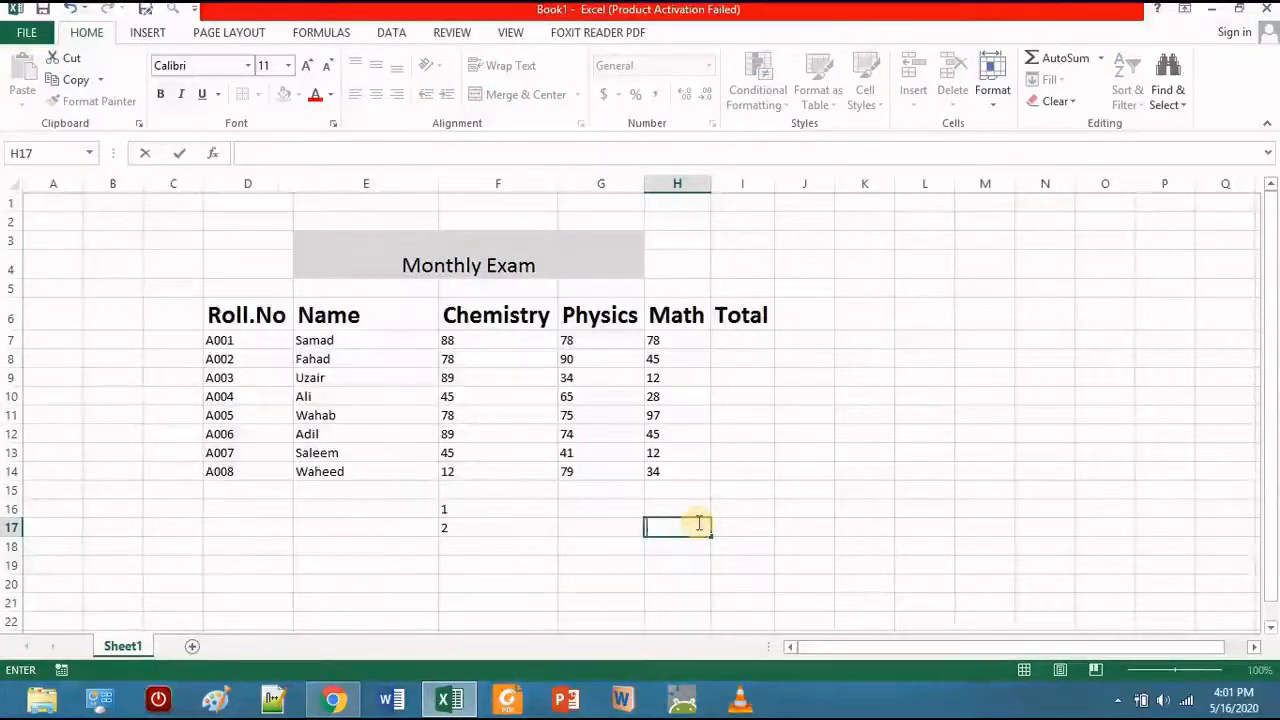
type("item")
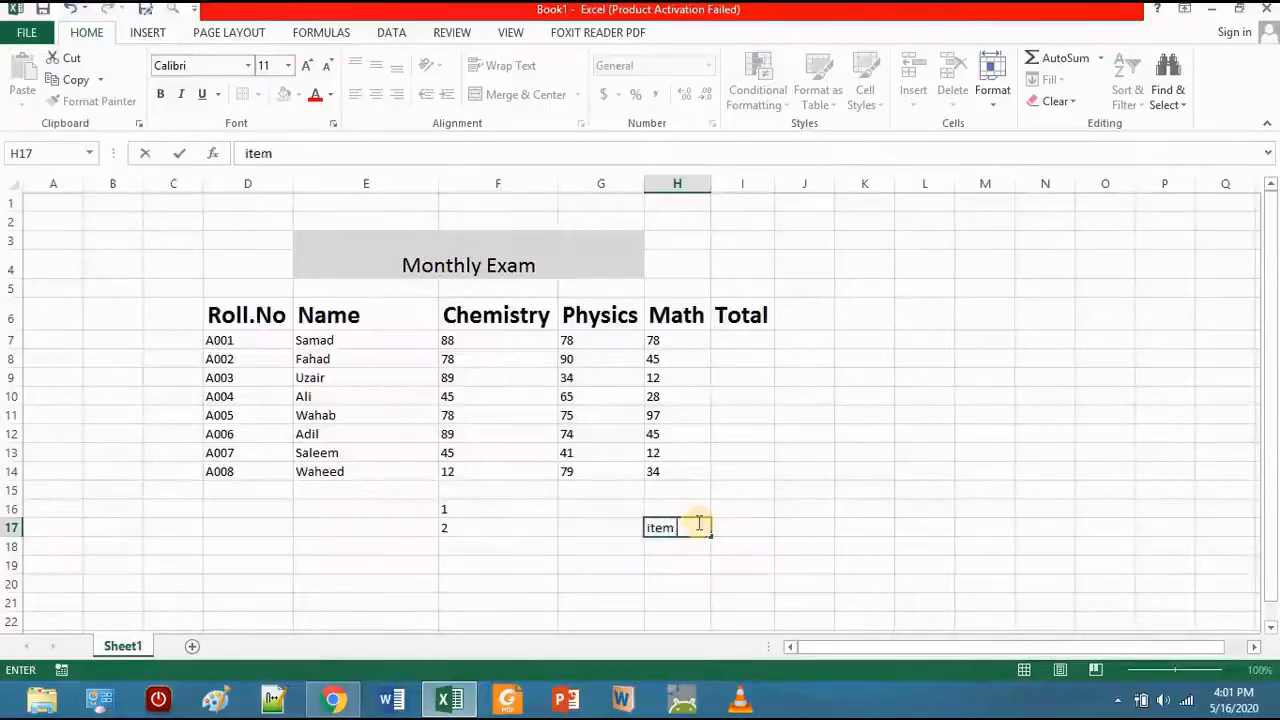
key("Tab")
type("price")
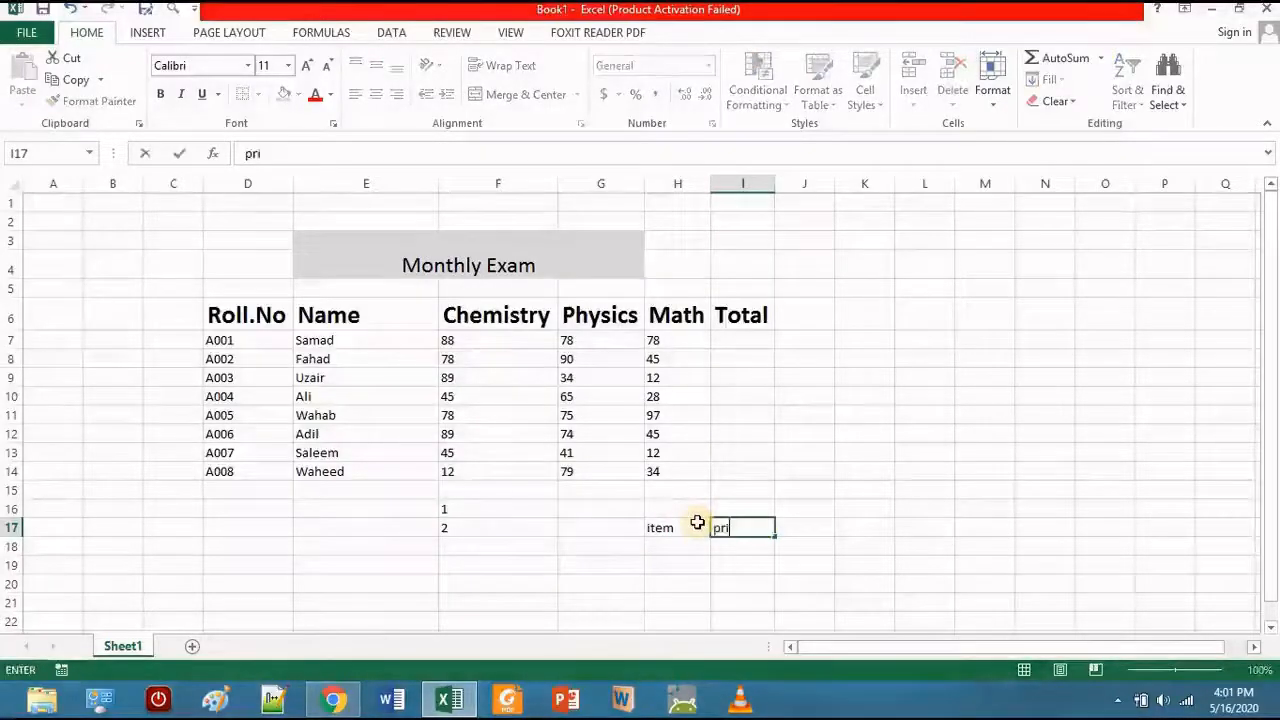
left_click(674, 546)
List the items shirt, paint, caps and socks in H18:H21
type("shirt")
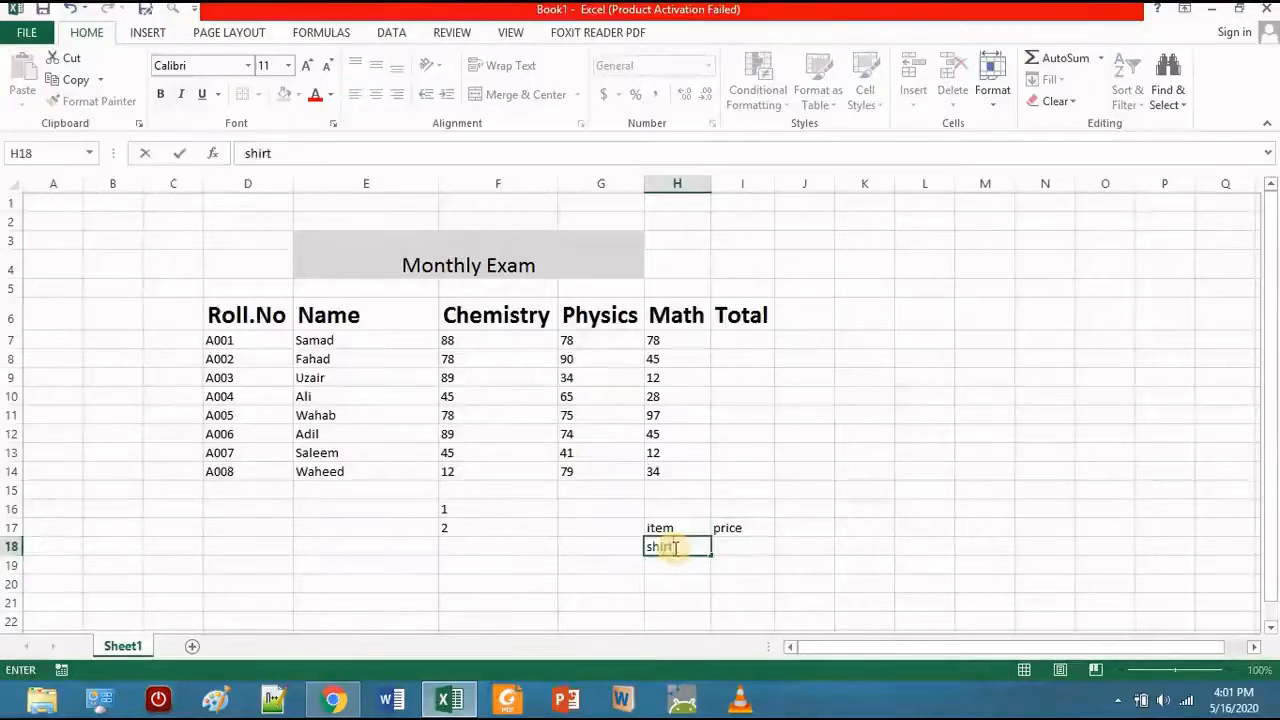
key("Return")
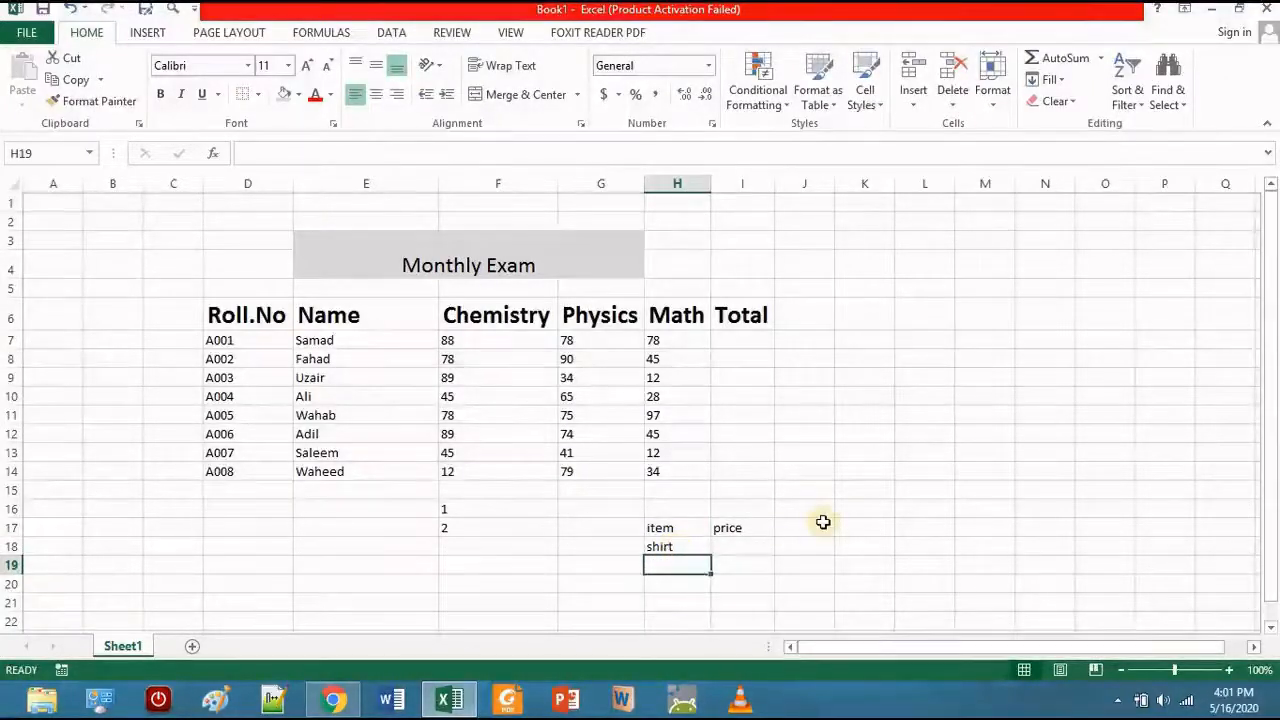
type("paint")
key("Return")
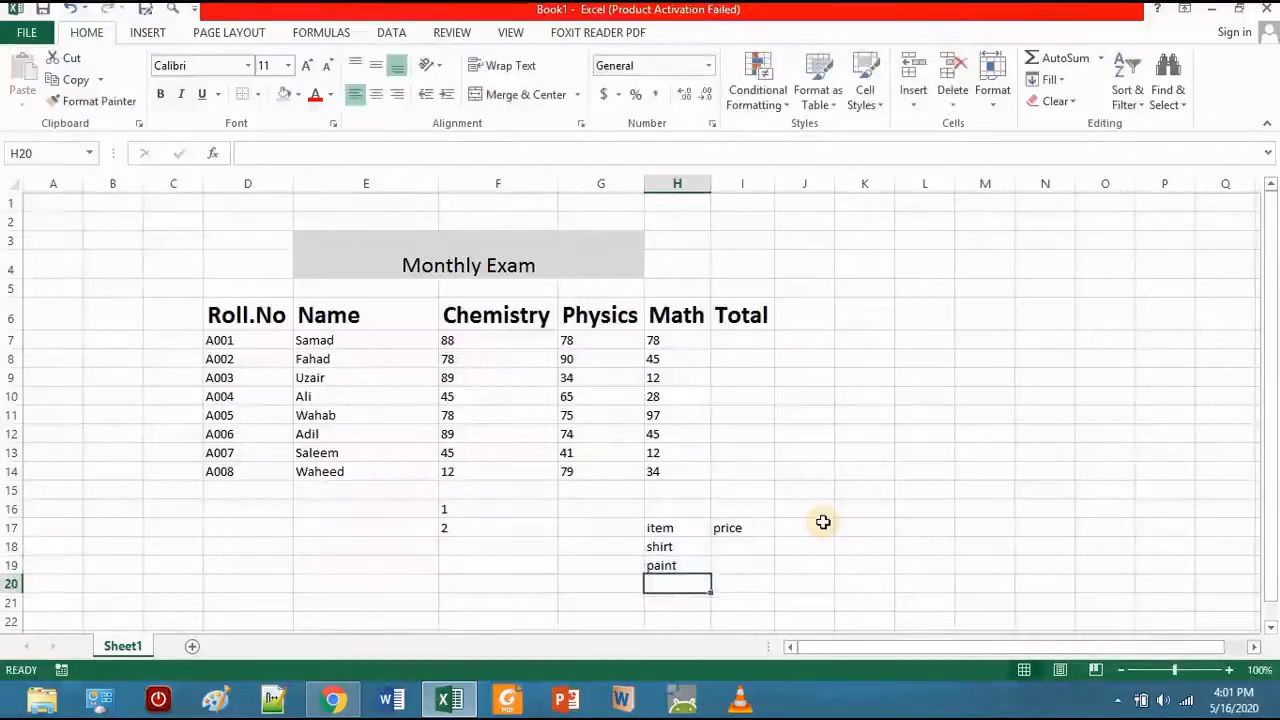
type("caps")
key("Return")
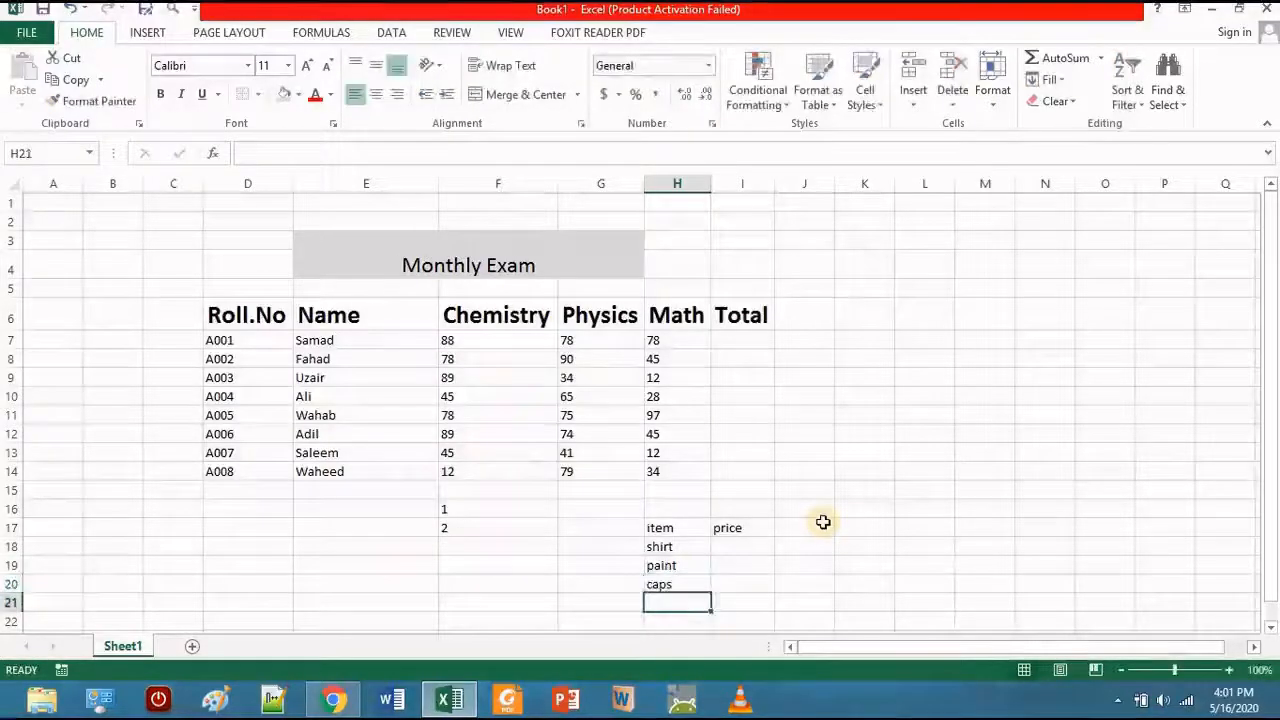
type("socks")
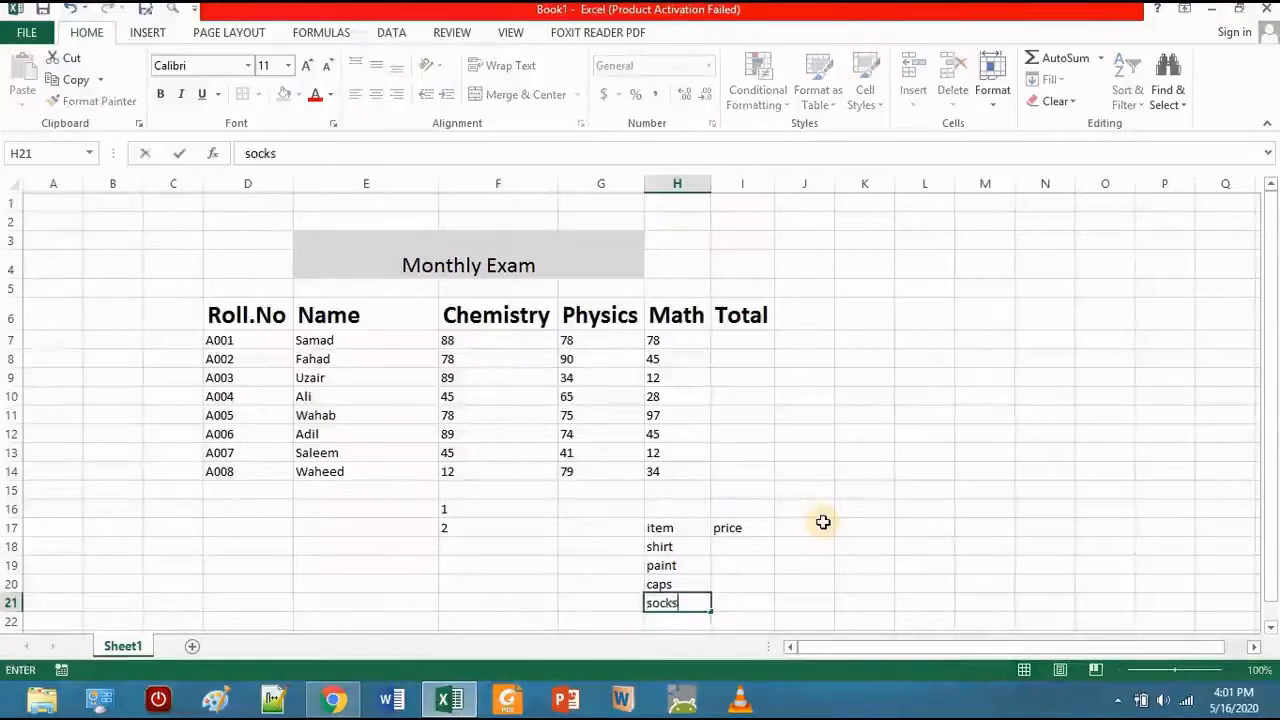
key("Return")
Enter the prices 23, 12, 1 and 10 in I18:I21
left_click(745, 548)
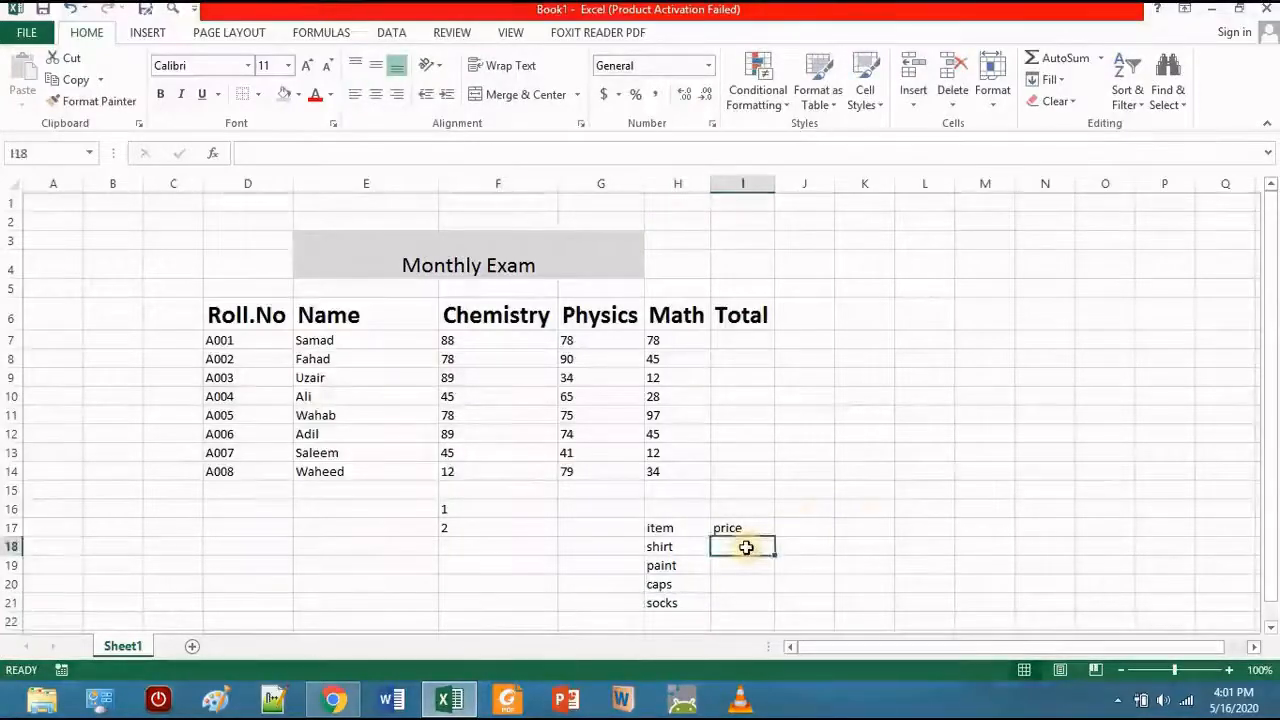
type("23")
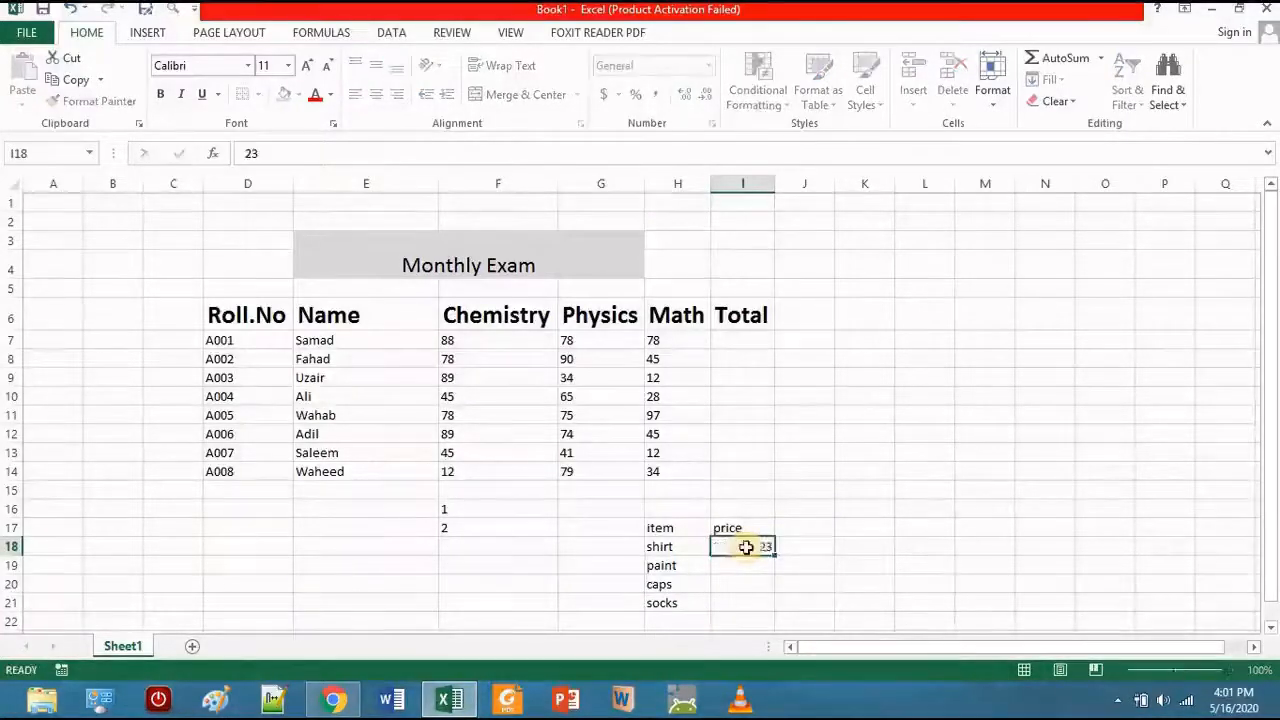
key("Return")
type("12")
key("Return")
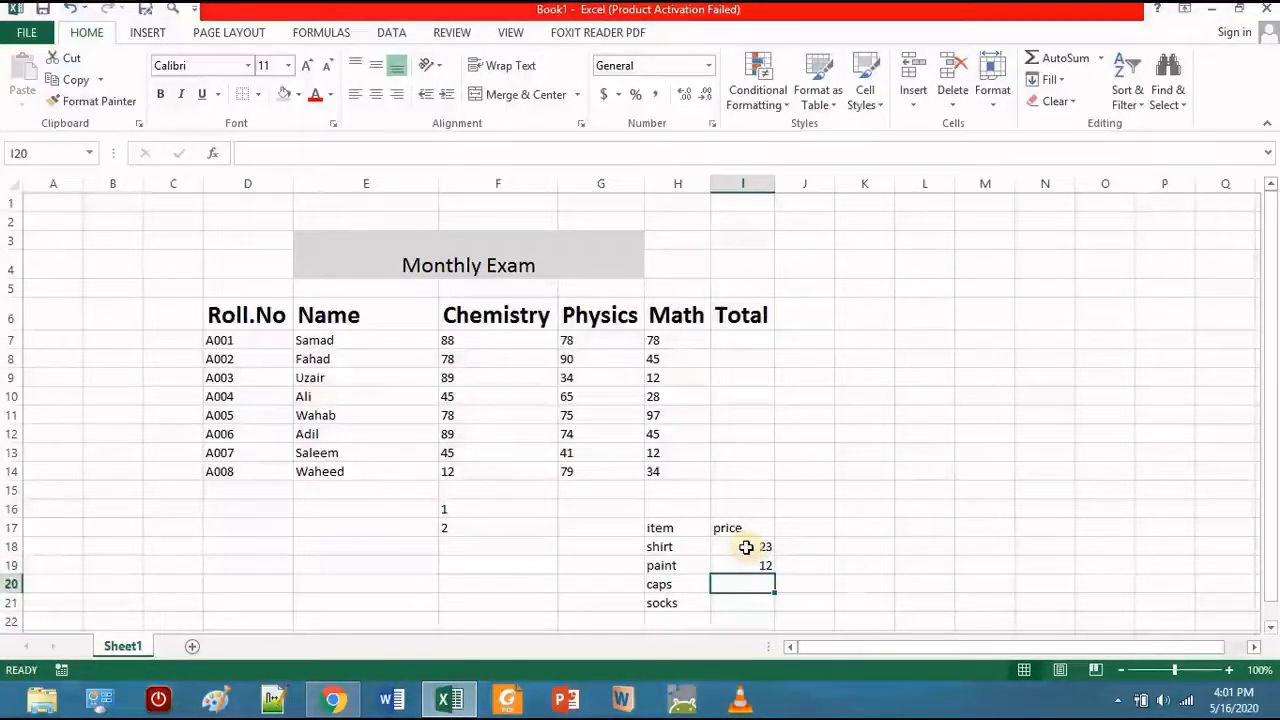
type("1")
key("Return")
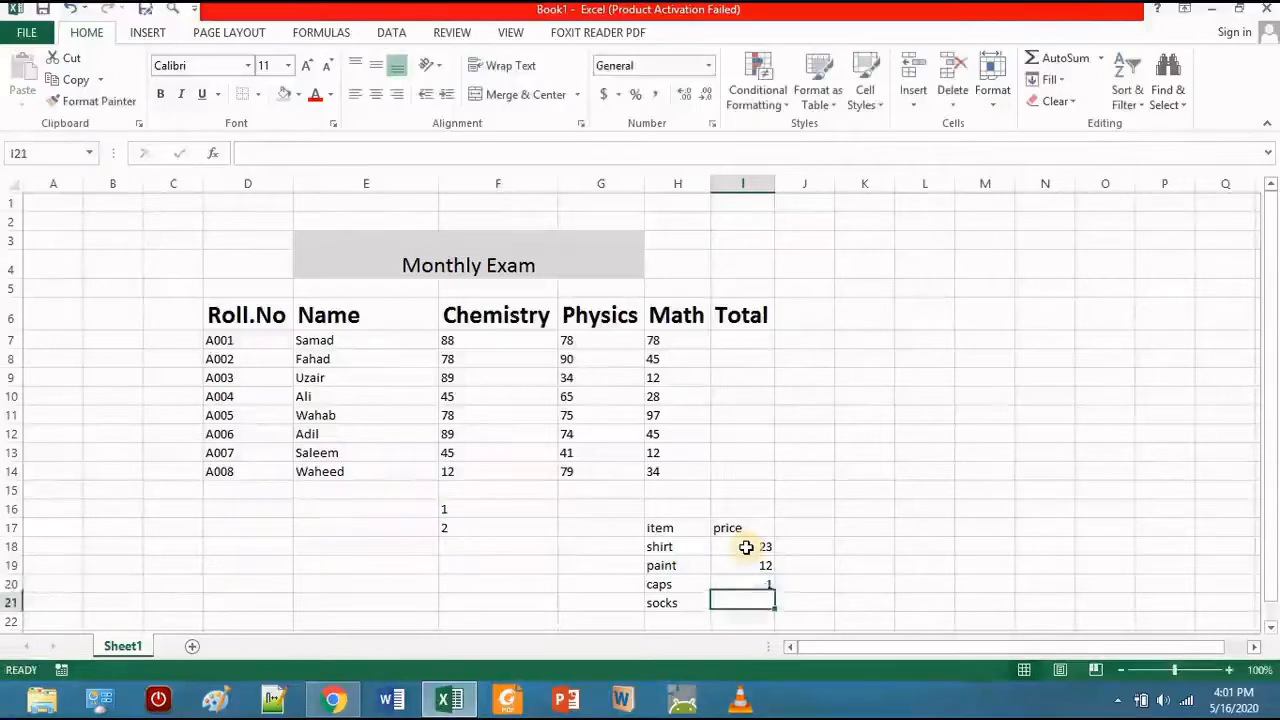
type("1")
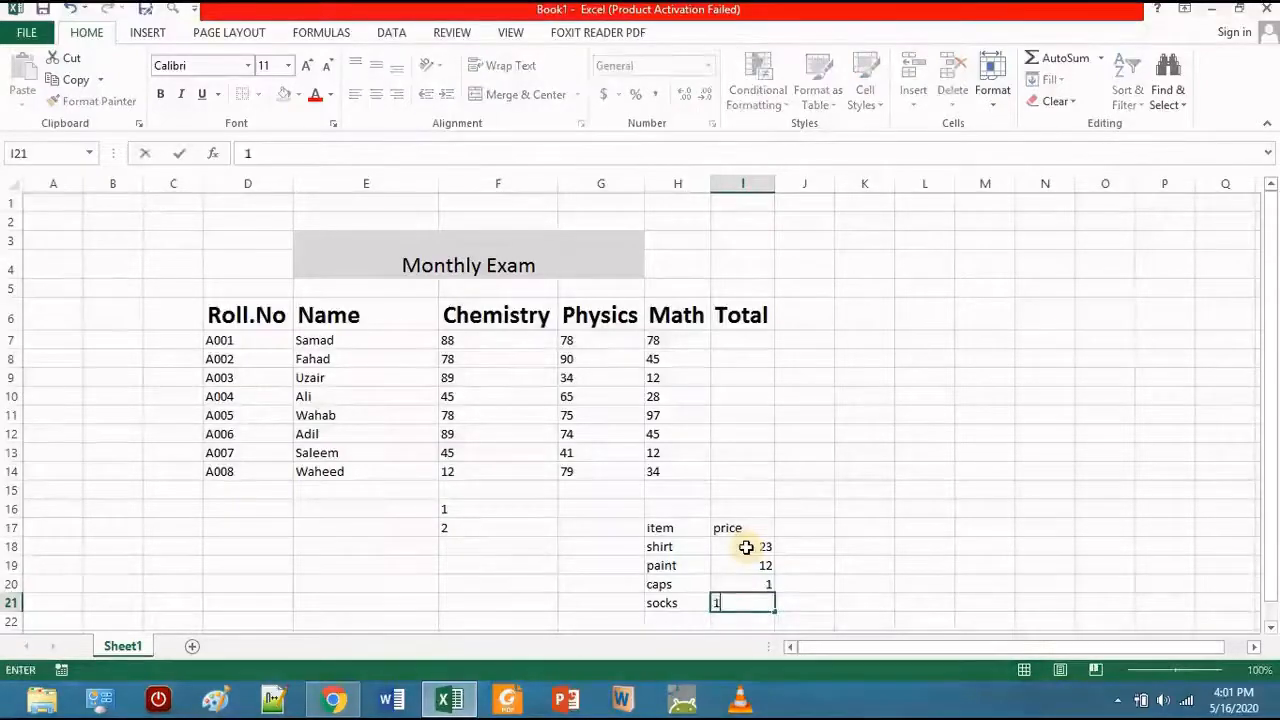
type("0")
key("Return")
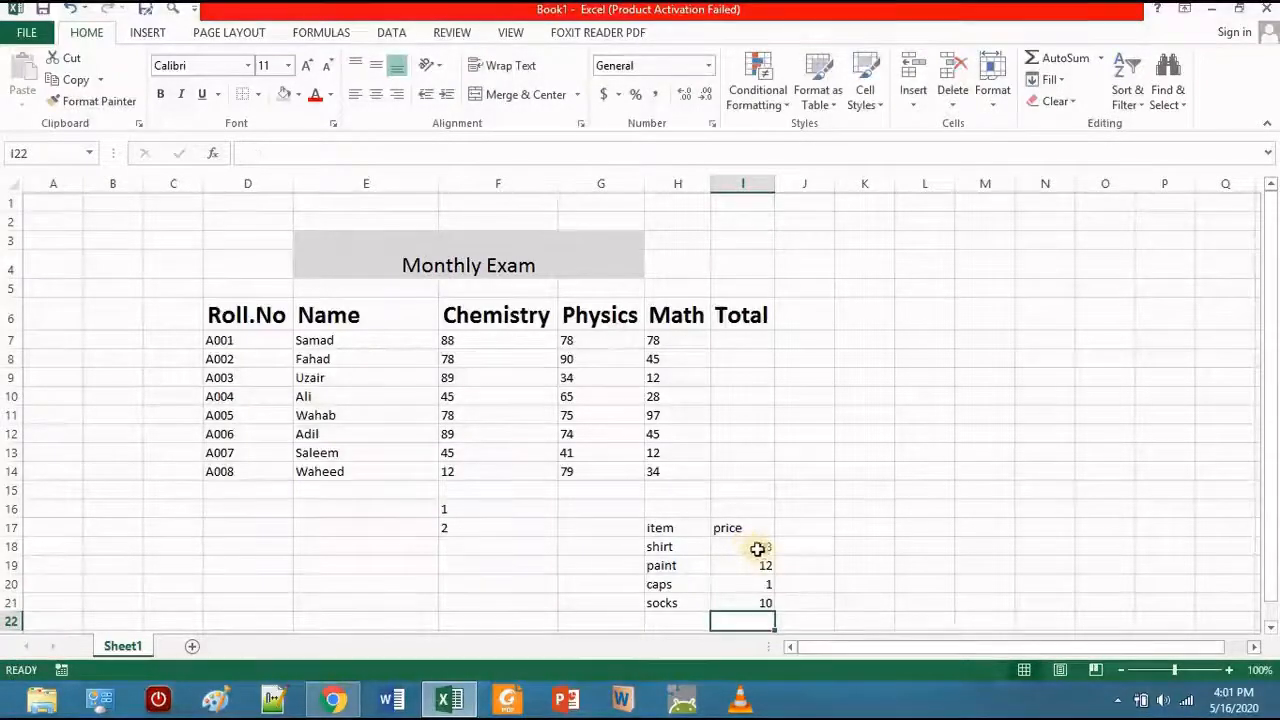
left_click(762, 551)
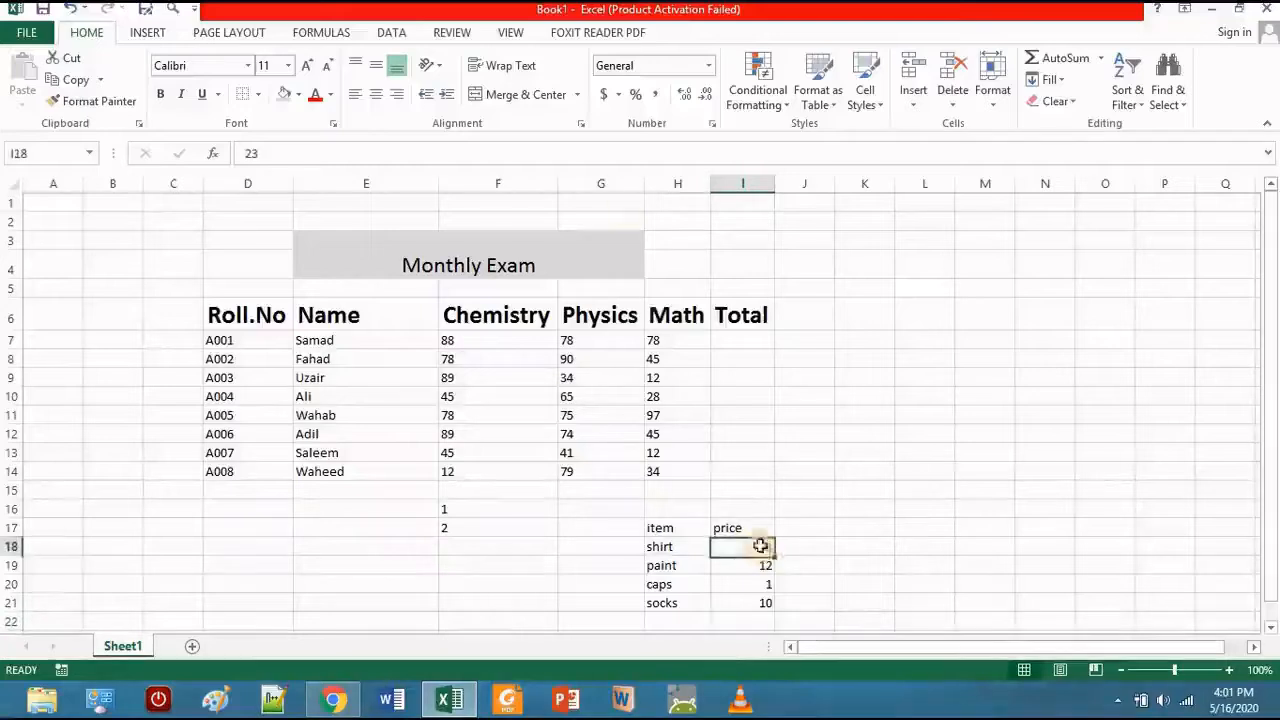
Apply dollar accounting format to the prices and select I18:I21
left_click(618, 95)
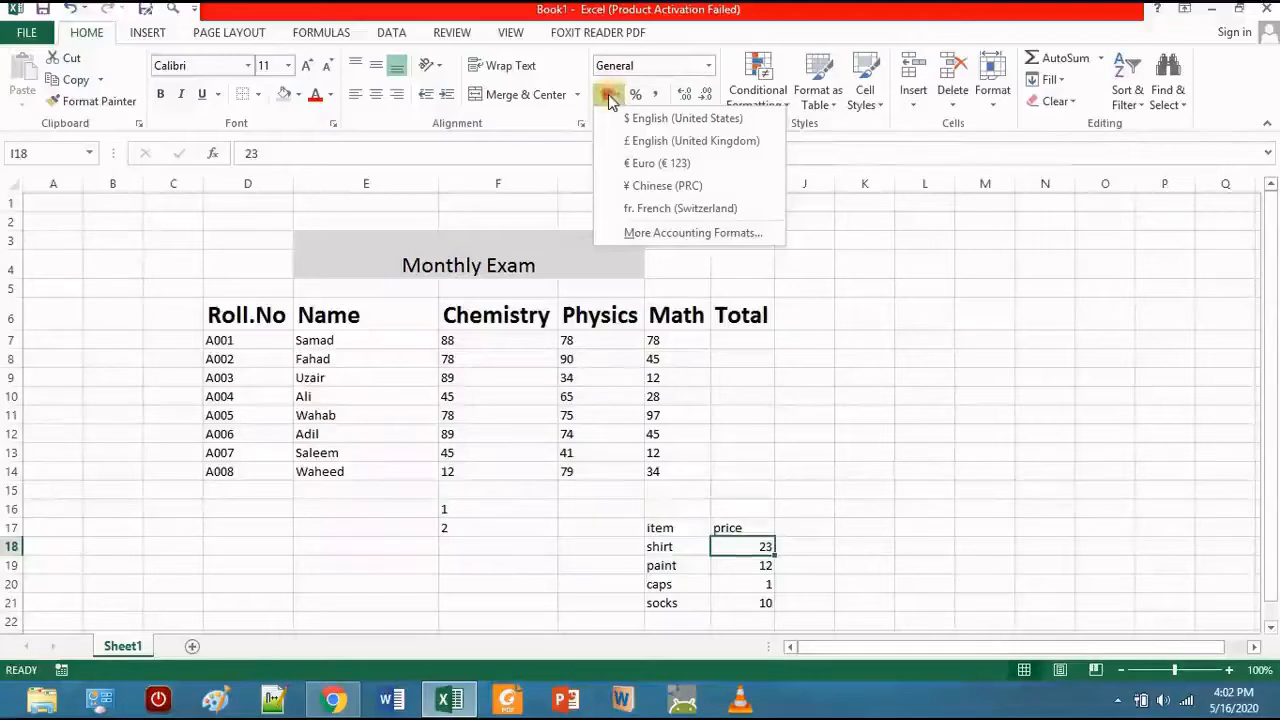
left_click(608, 97)
left_click_drag(740, 548, 742, 620)
key("shift+Up")
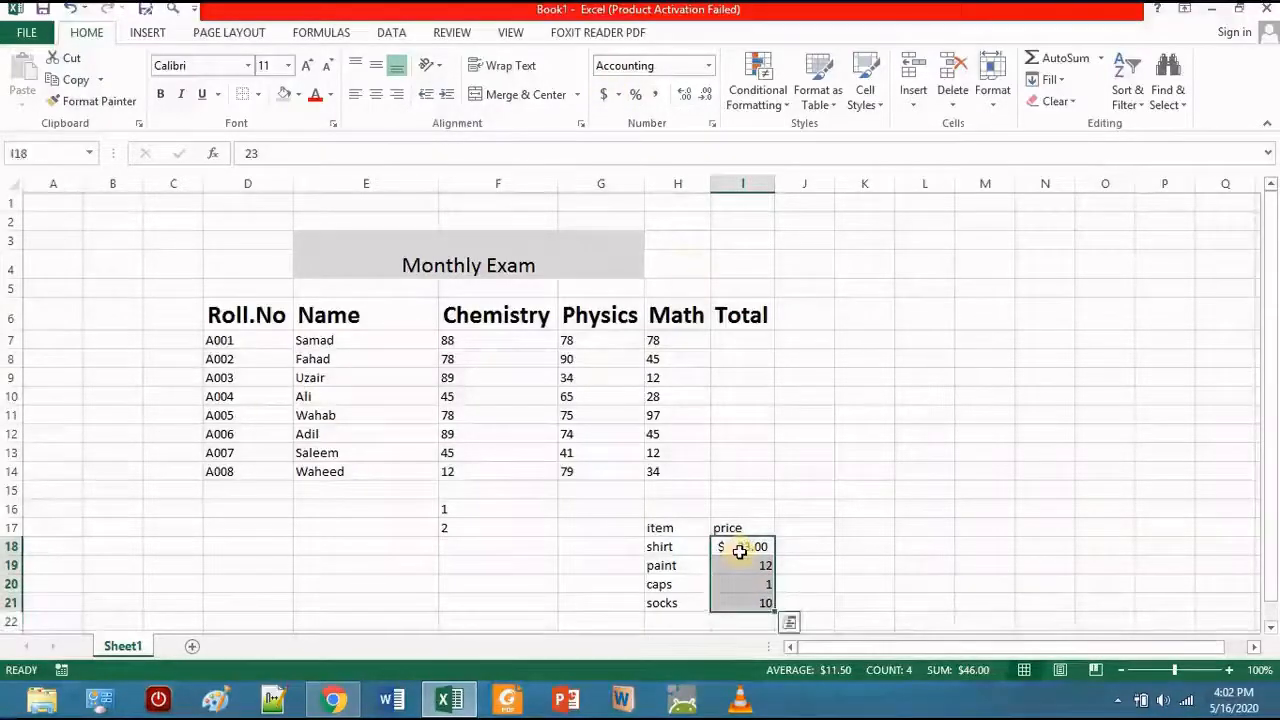
left_click(607, 97)
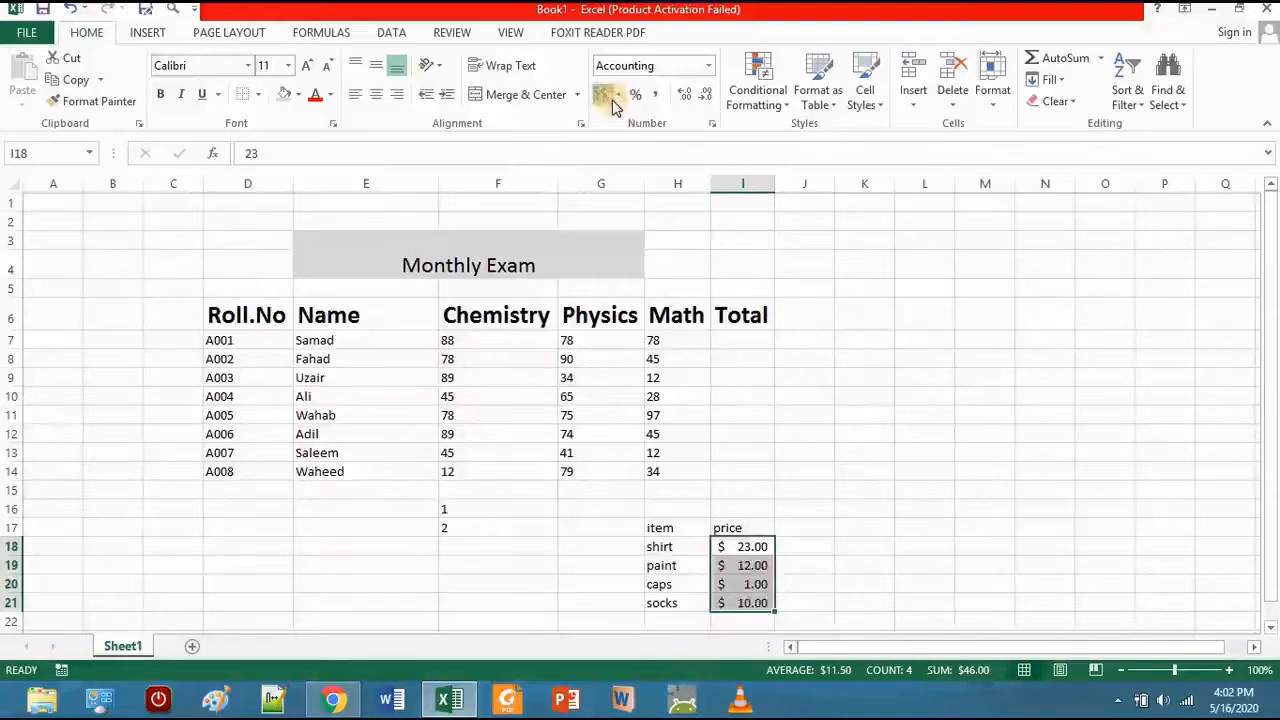
left_click(755, 621)
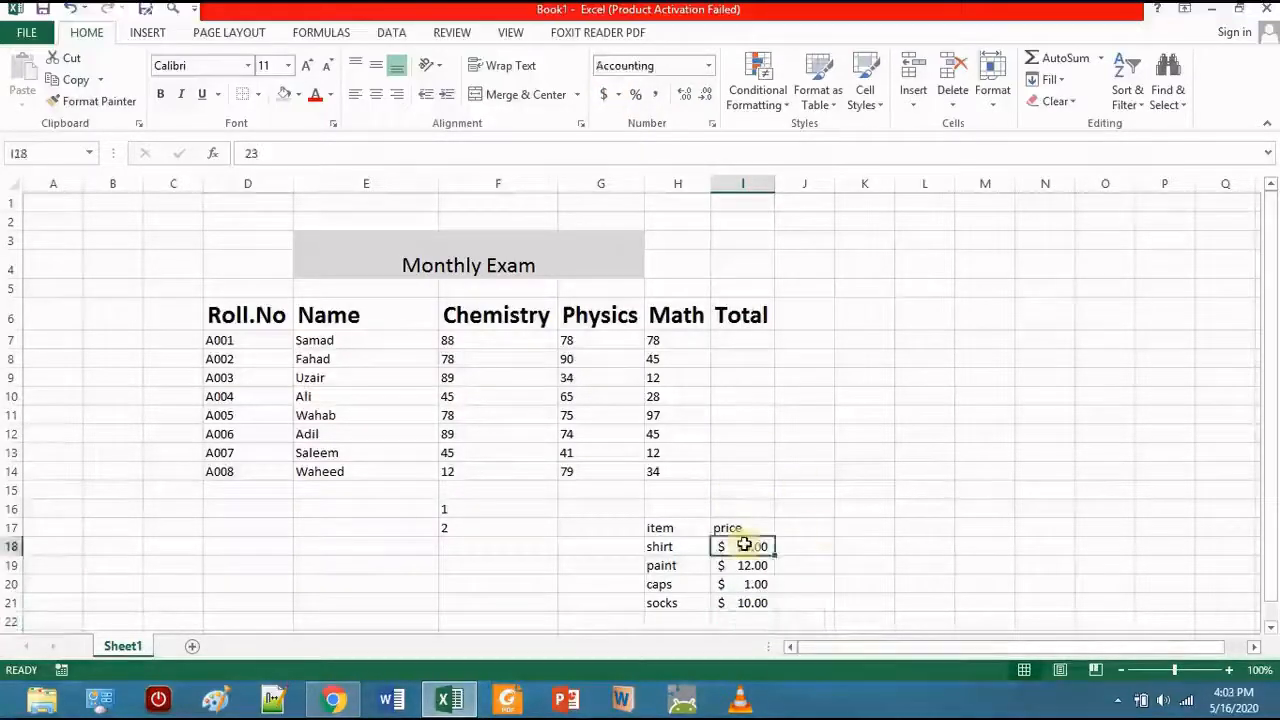
left_click_drag(737, 543, 745, 545)
key("shift+Down")
key("shift+Down")
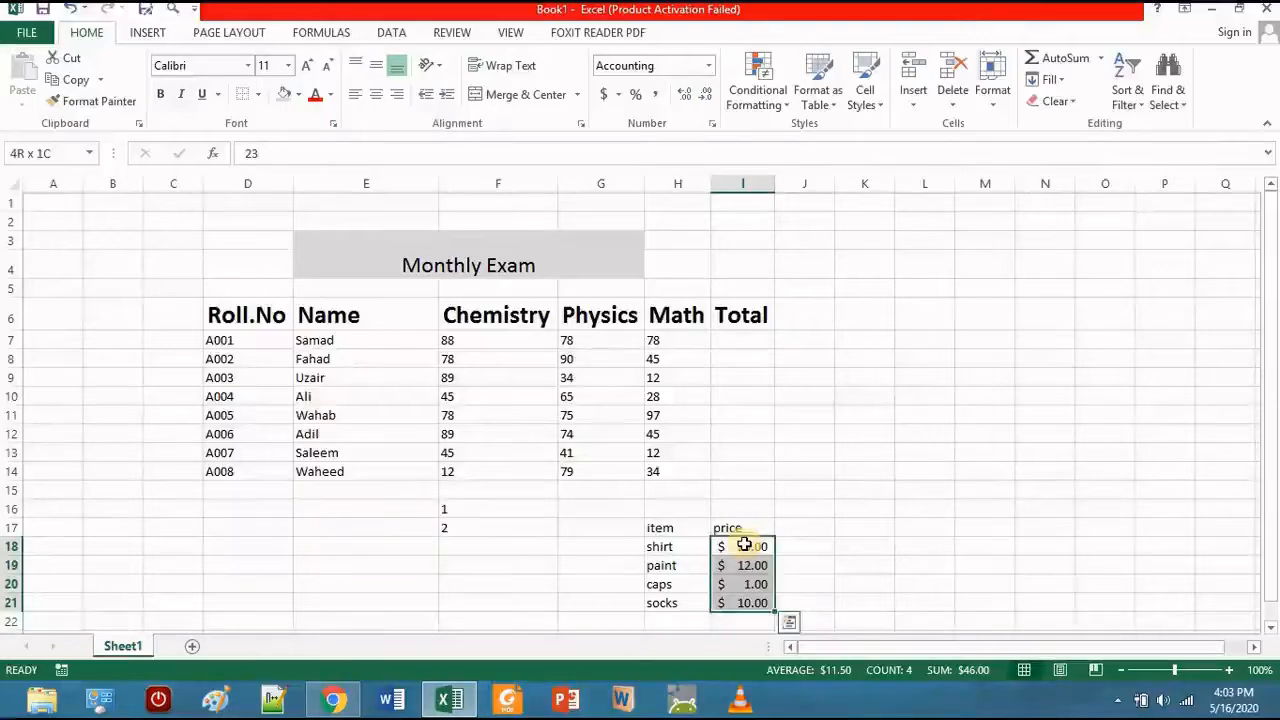
Change the accounting currency symbol for I18:I21 to PKR
left_click(619, 95)
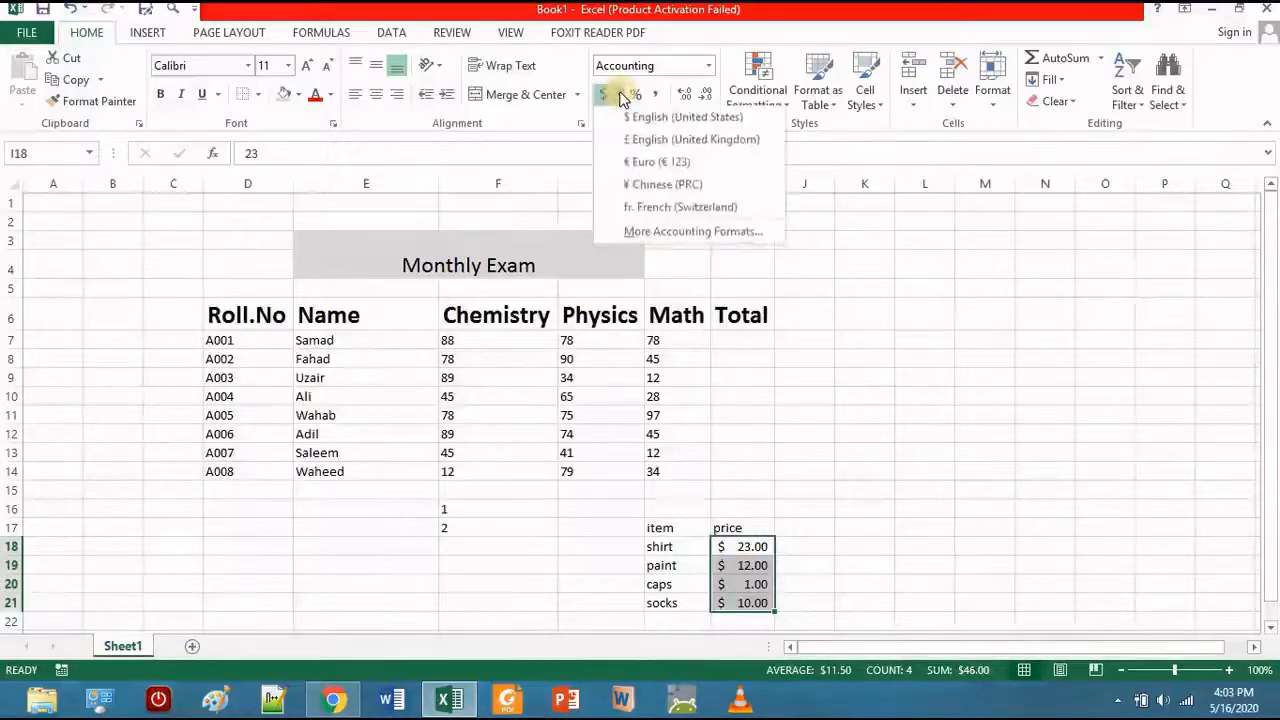
left_click(676, 236)
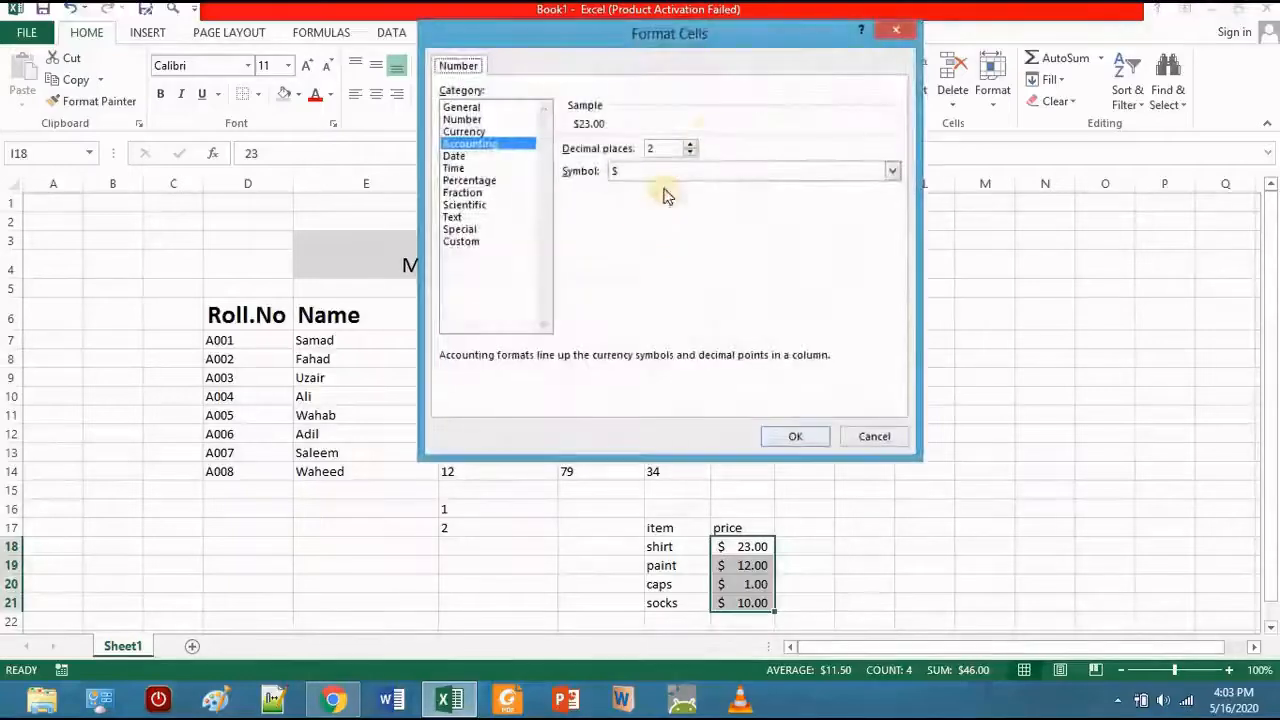
left_click(784, 172)
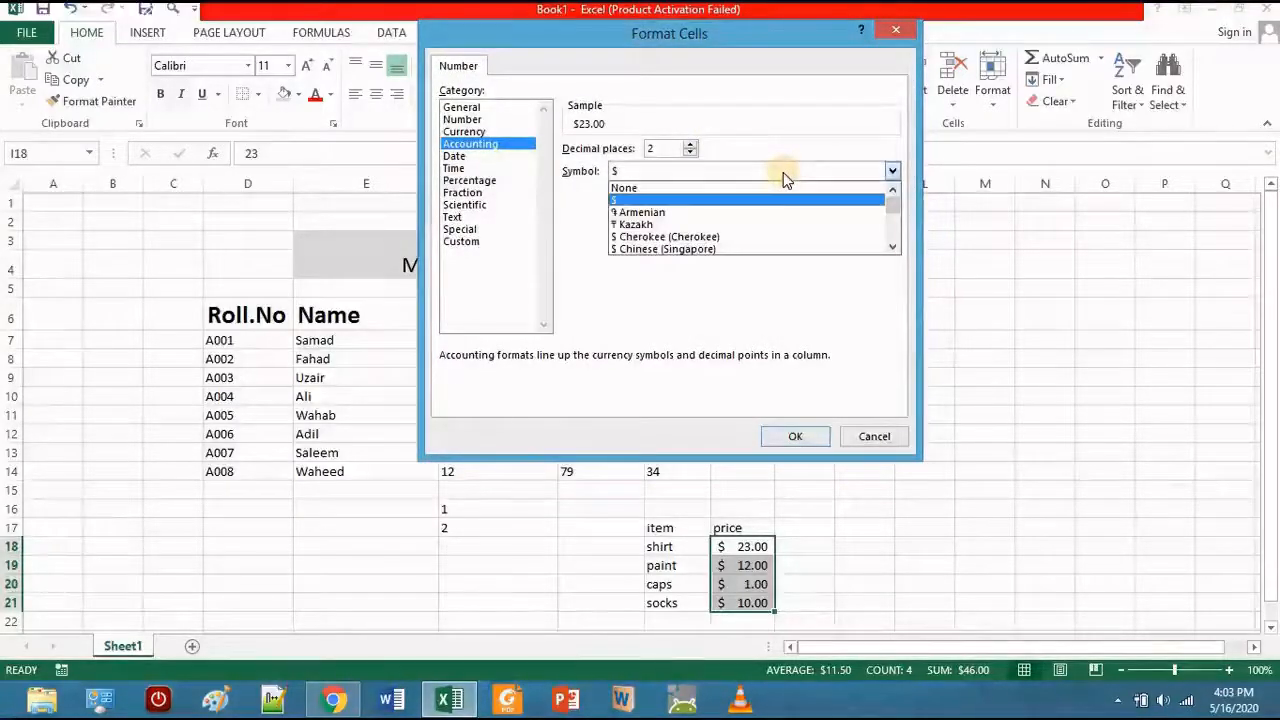
key("p")
key("k")
key("Return")
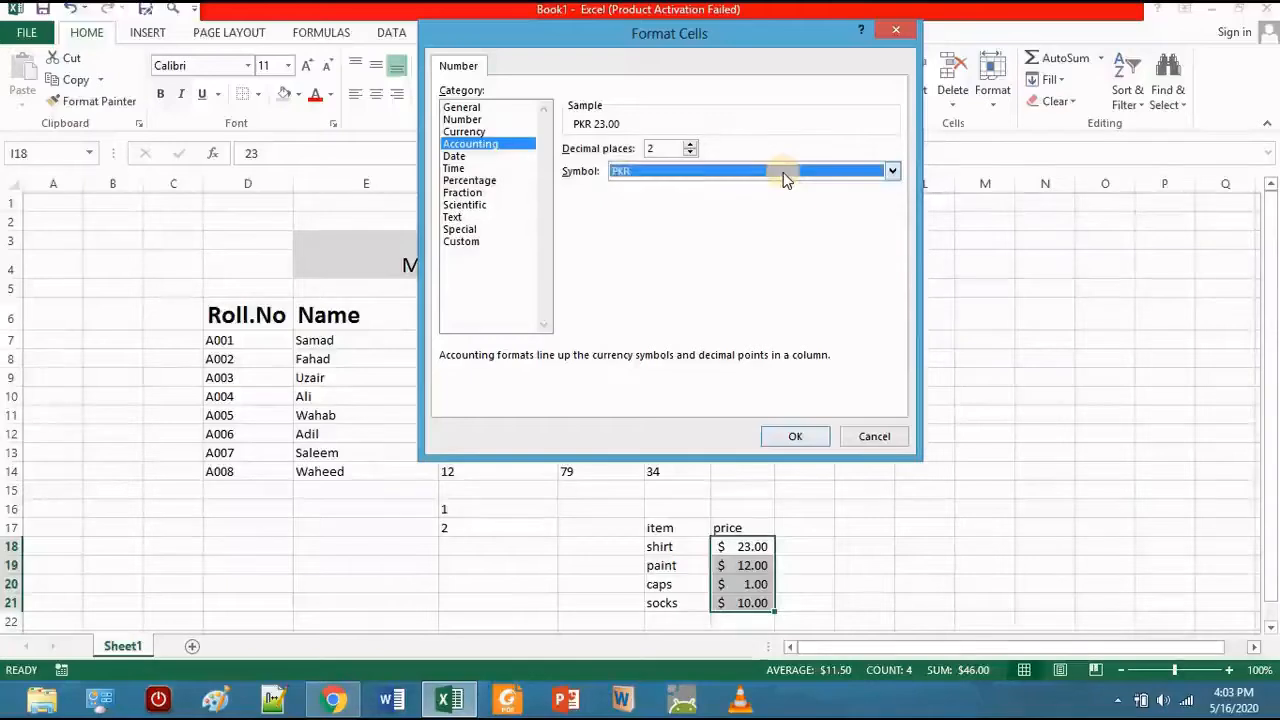
left_click(780, 435)
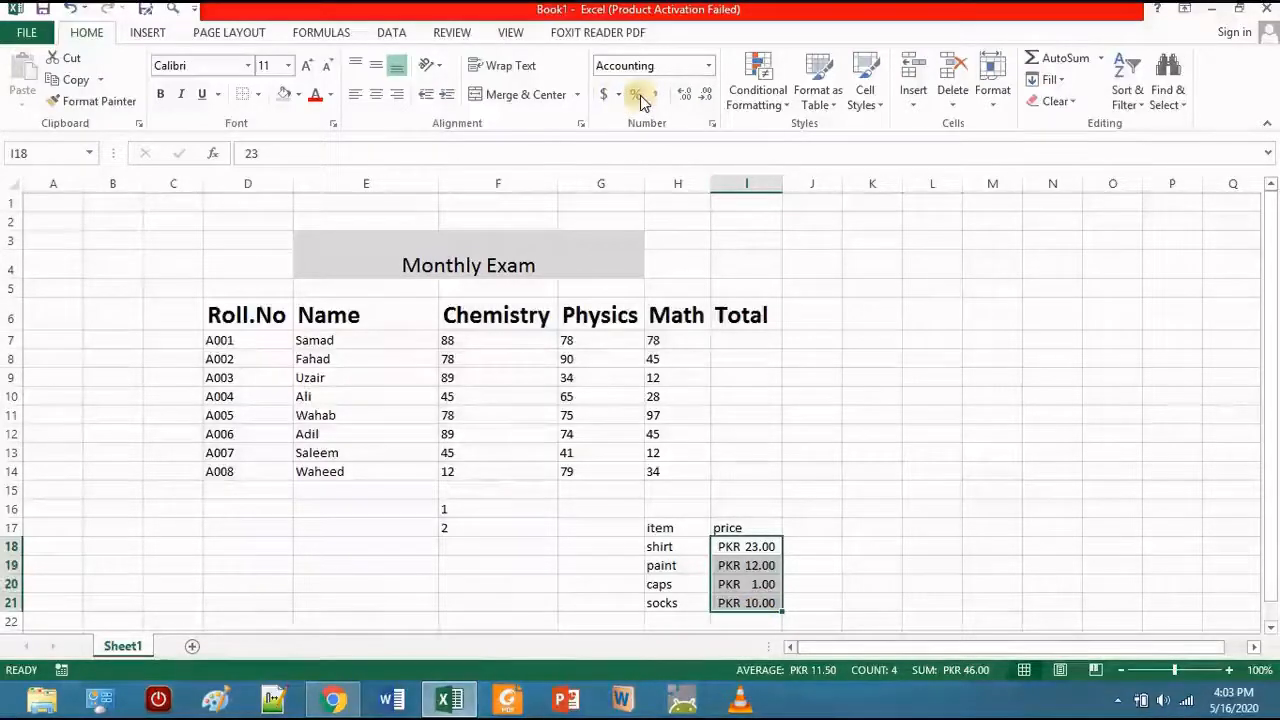
left_click(740, 344)
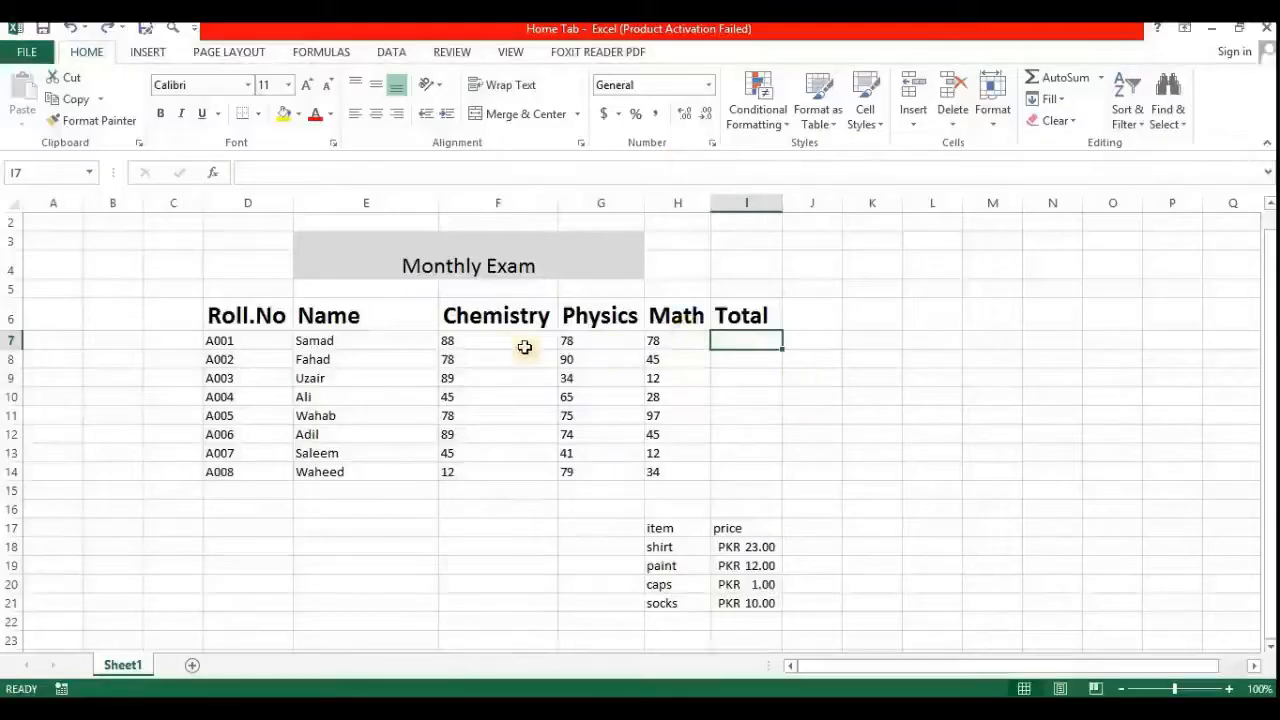
Type the heading Percentage in J6, next to Total
left_click(512, 342)
left_click(631, 340)
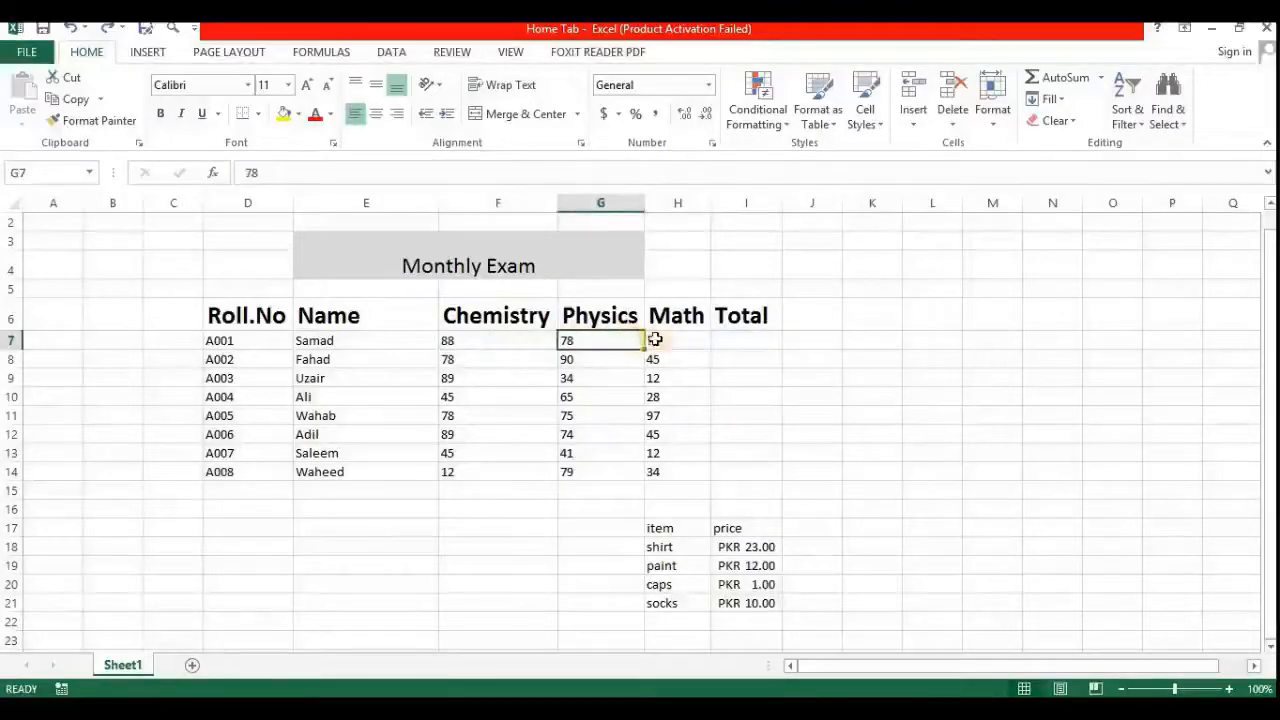
key("Right")
key("Right")
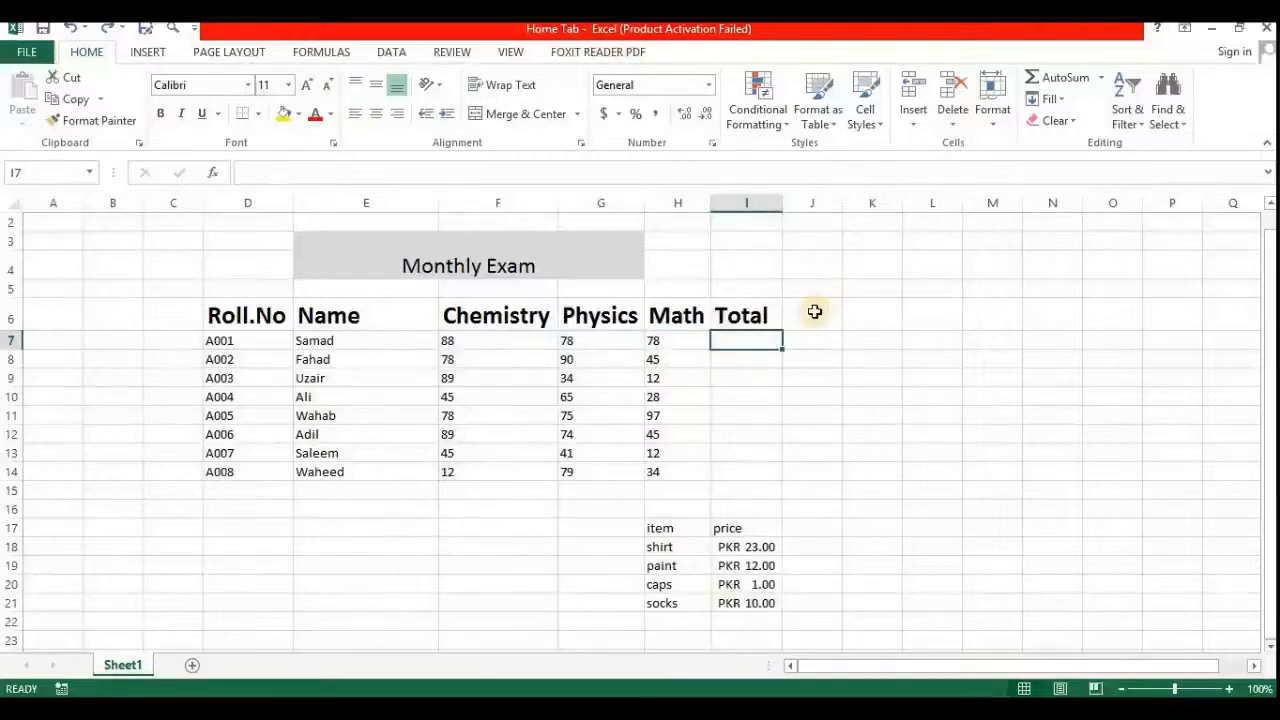
left_click(815, 312)
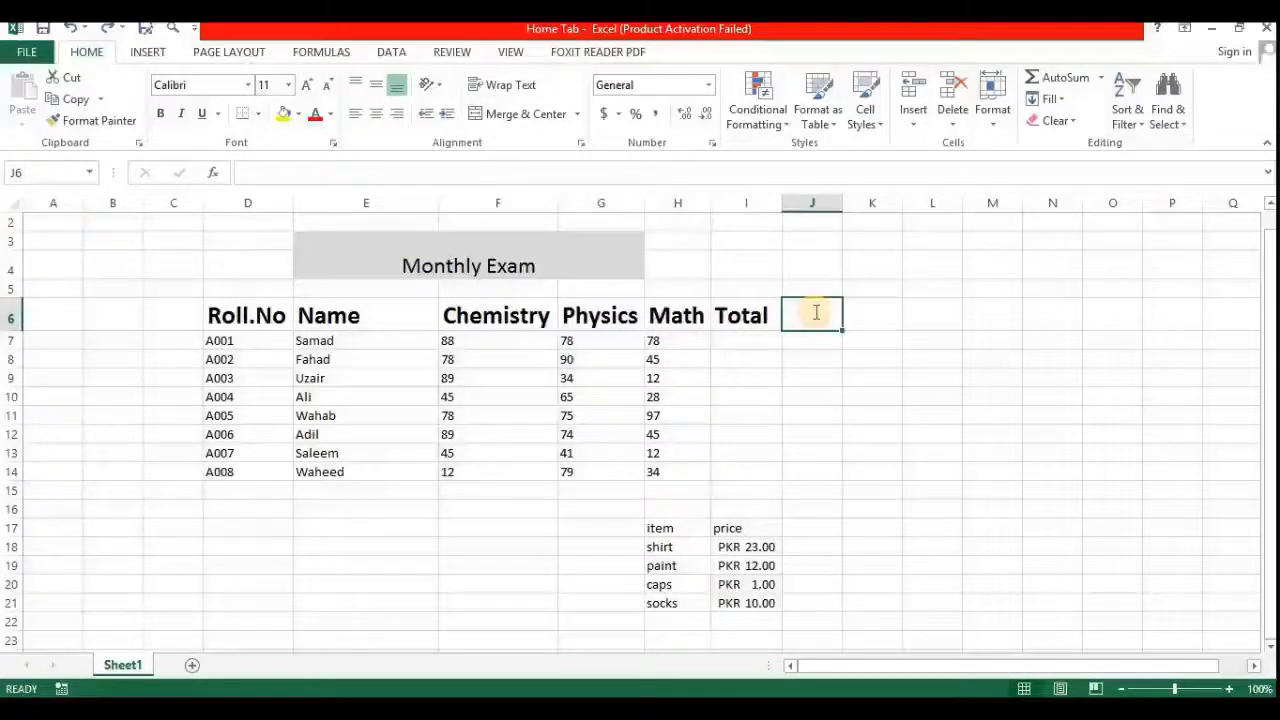
type("Percentage")
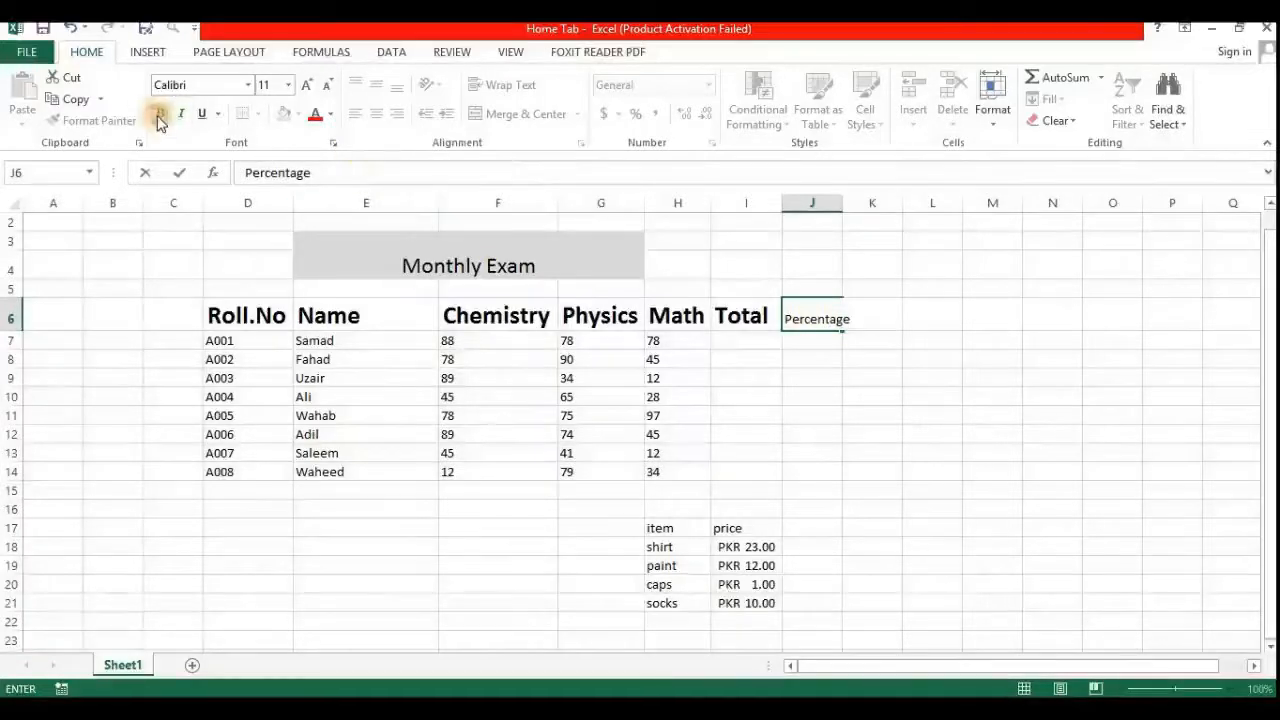
left_click(801, 338)
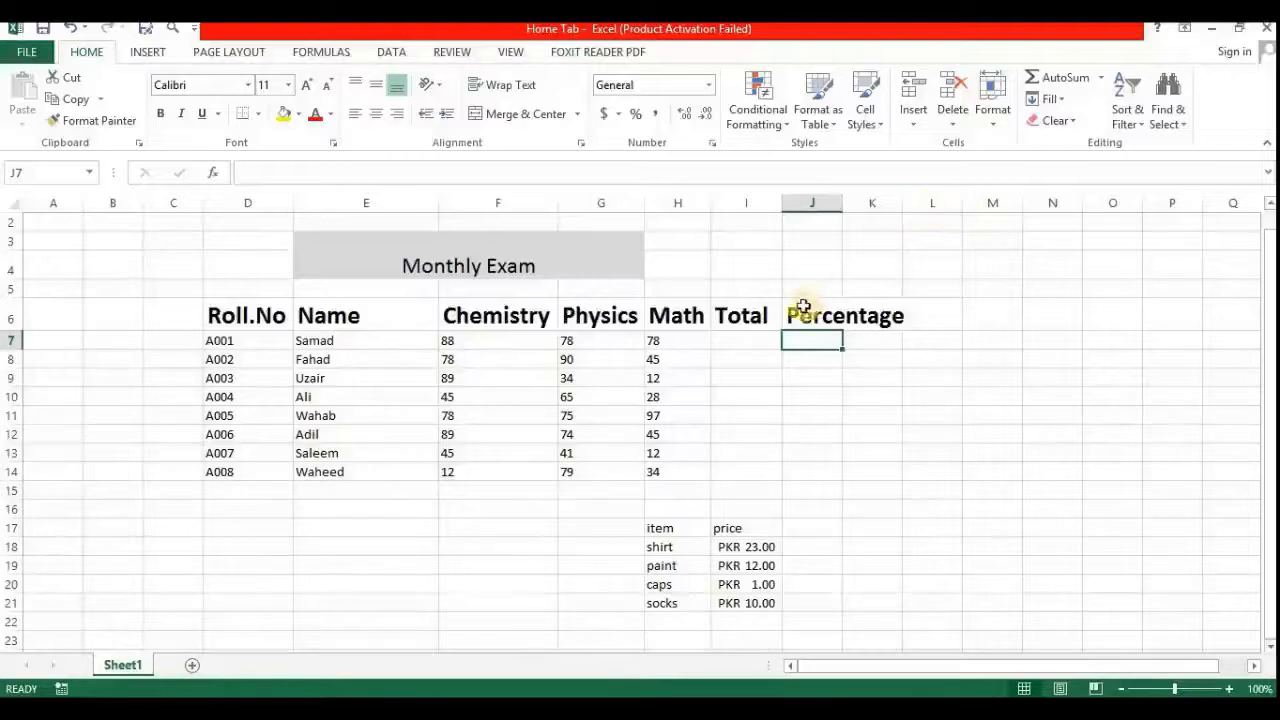
Try AutoSum on A001's Chemistry, Physics and Math marks, then undo it
left_click(741, 340)
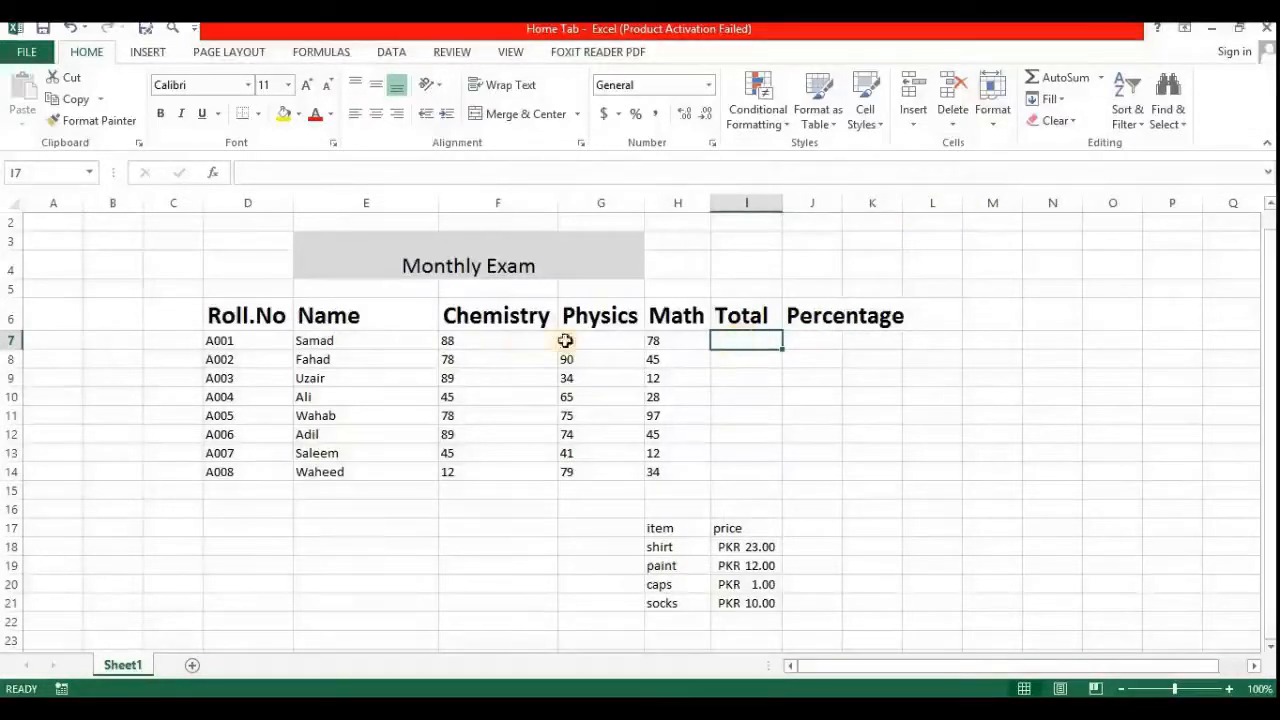
left_click(506, 342)
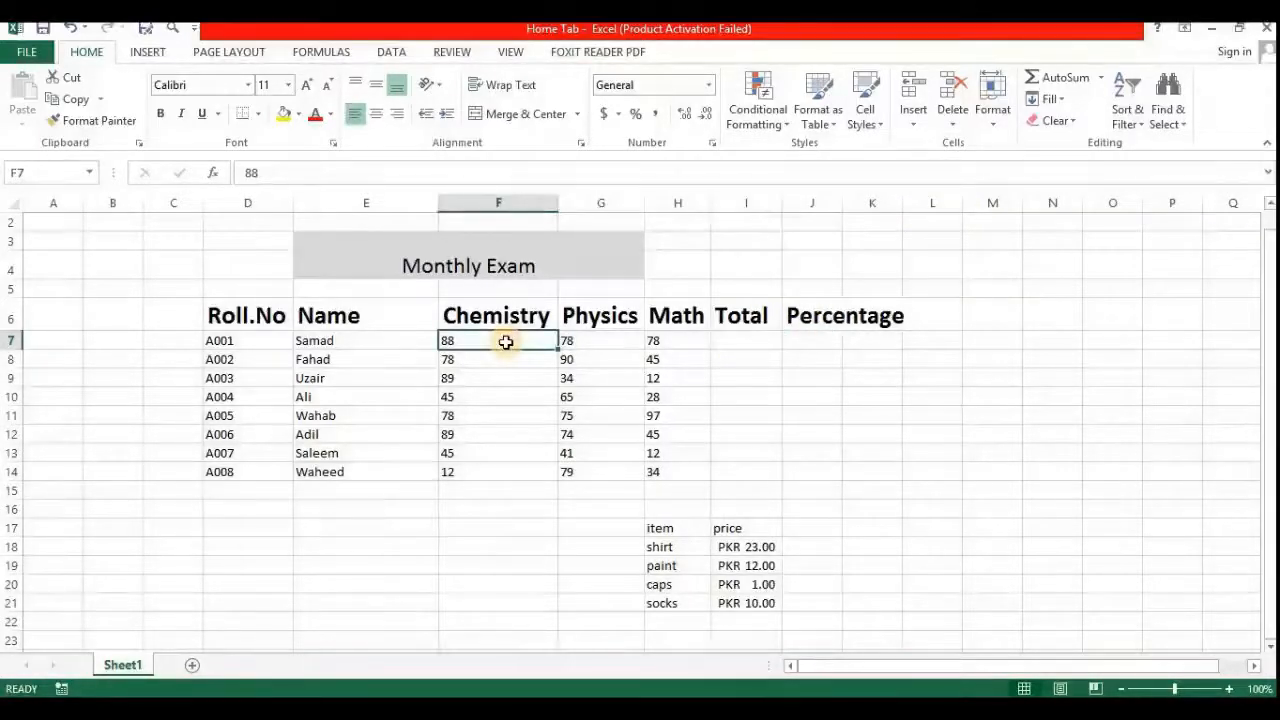
key("shift+Right")
key("shift+Right")
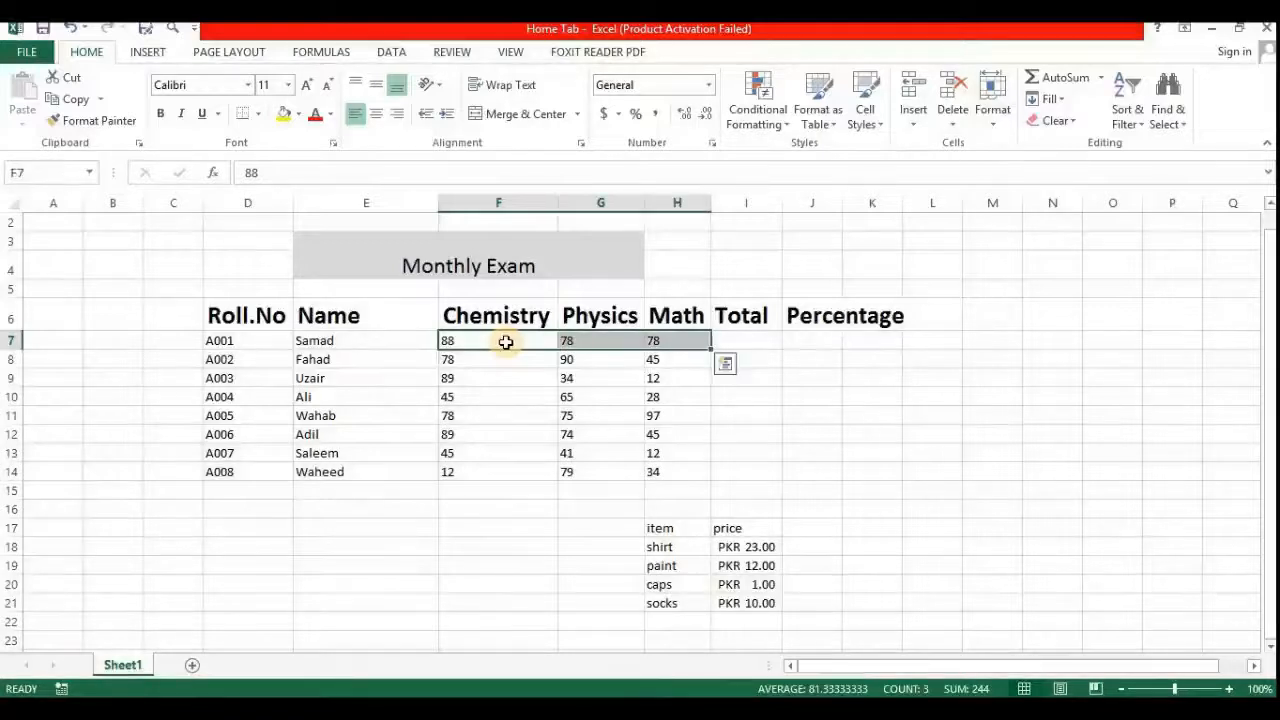
left_click(1050, 82)
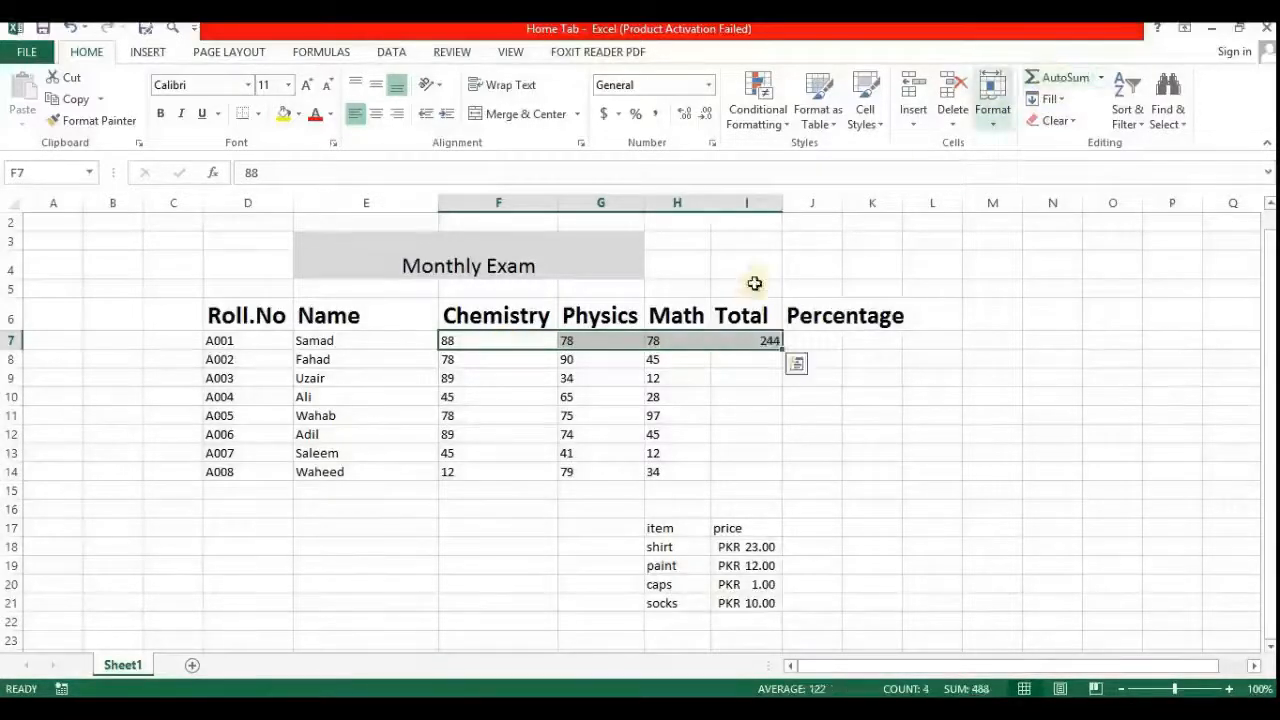
key("ctrl+z")
left_click(748, 342)
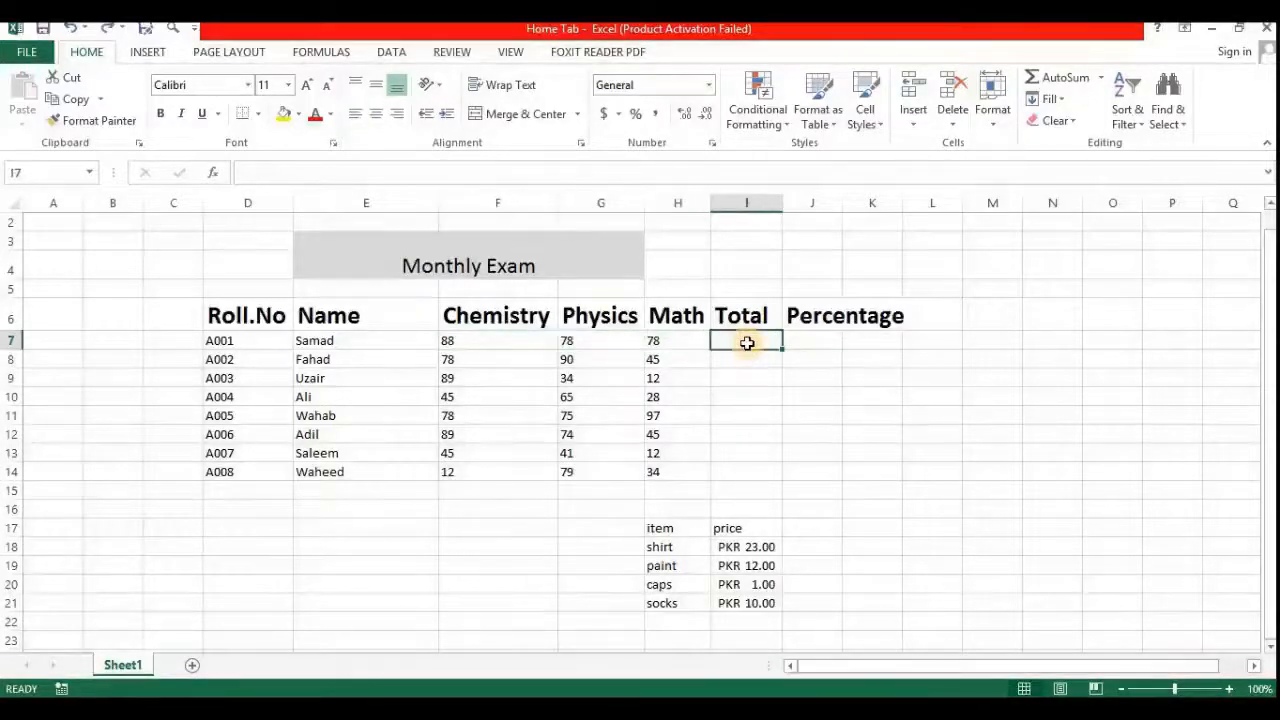
Enter the formula =F7+G7+H7 in I7 to total A001's marks as 244
left_click(336, 173)
type("=")
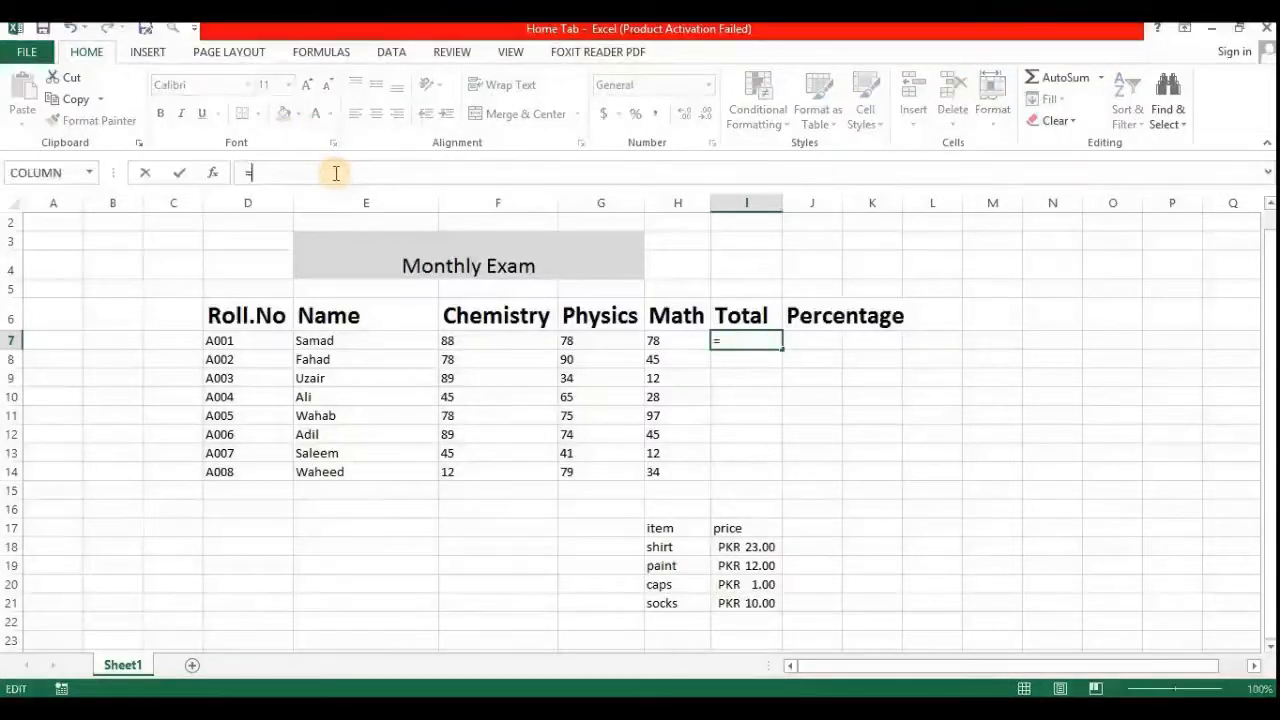
left_click(456, 342)
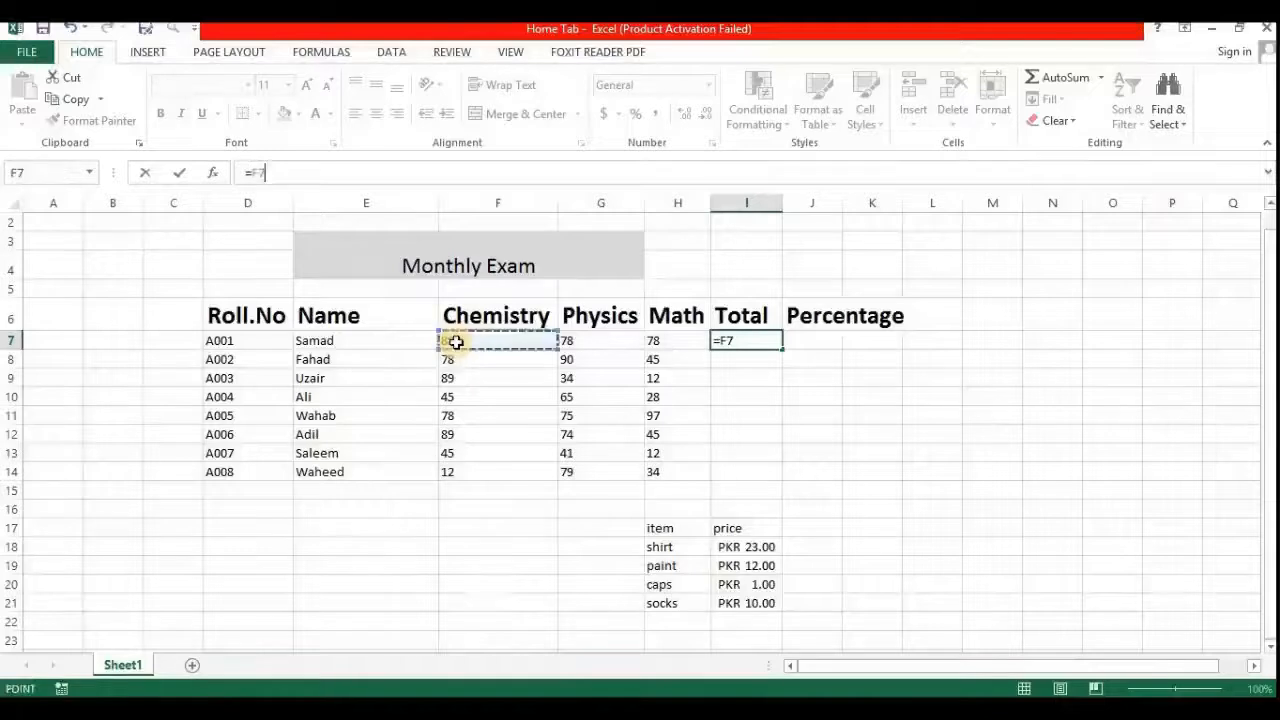
type("+")
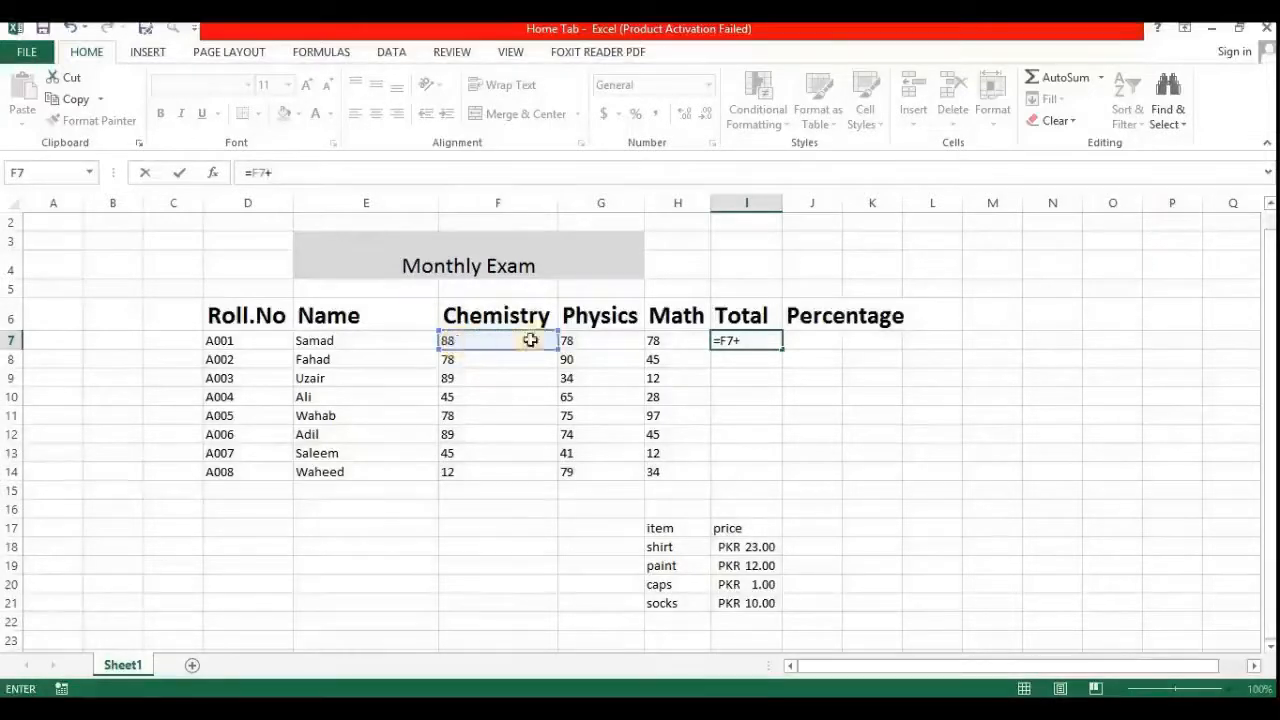
left_click(572, 341)
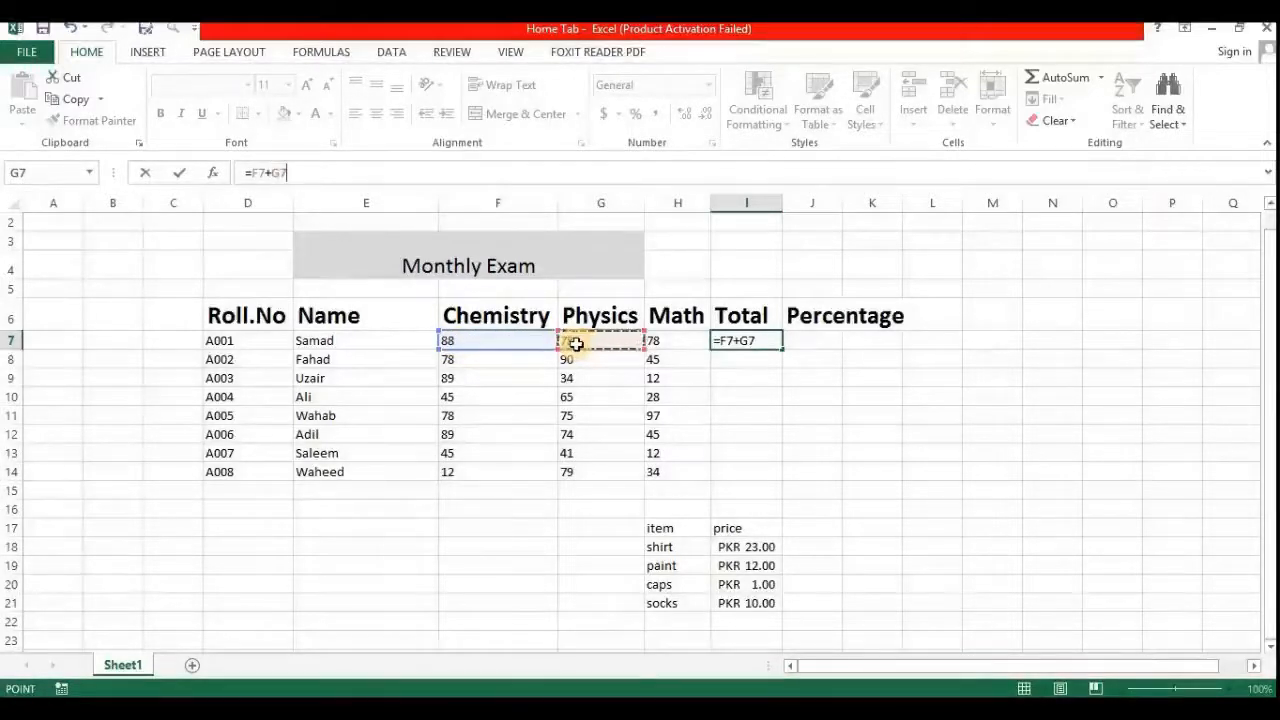
left_click(654, 342)
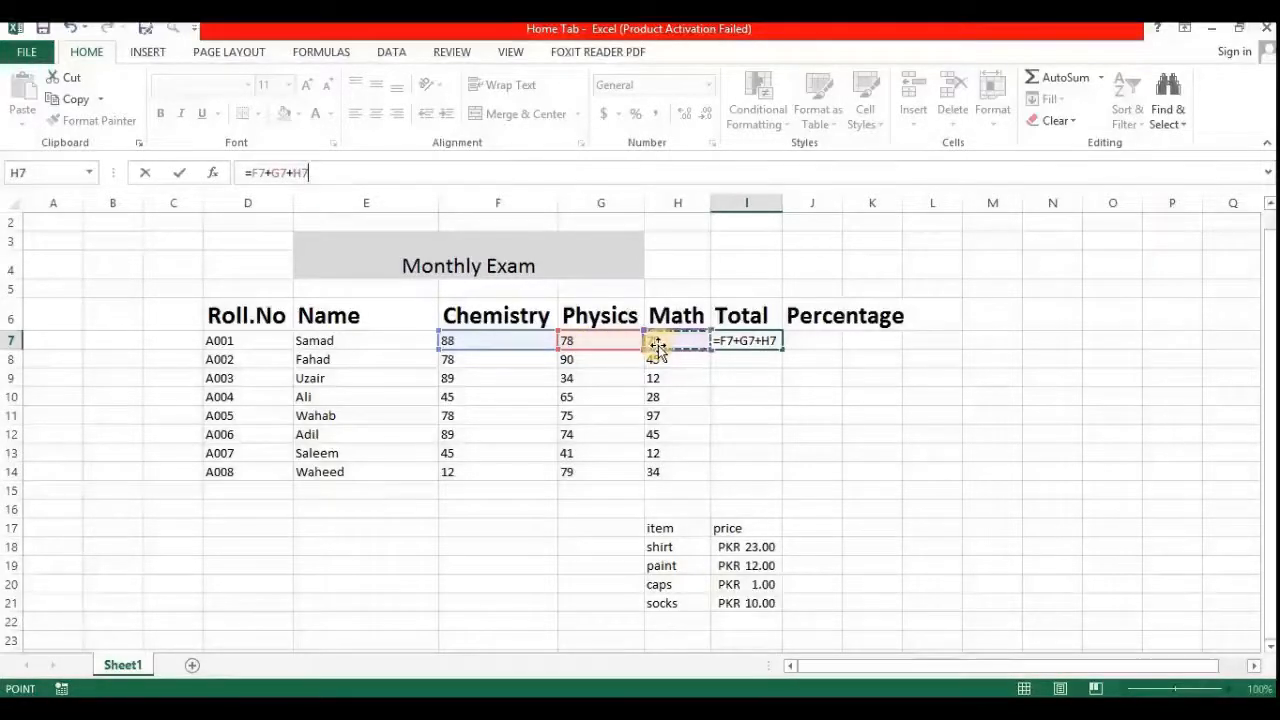
key("Return")
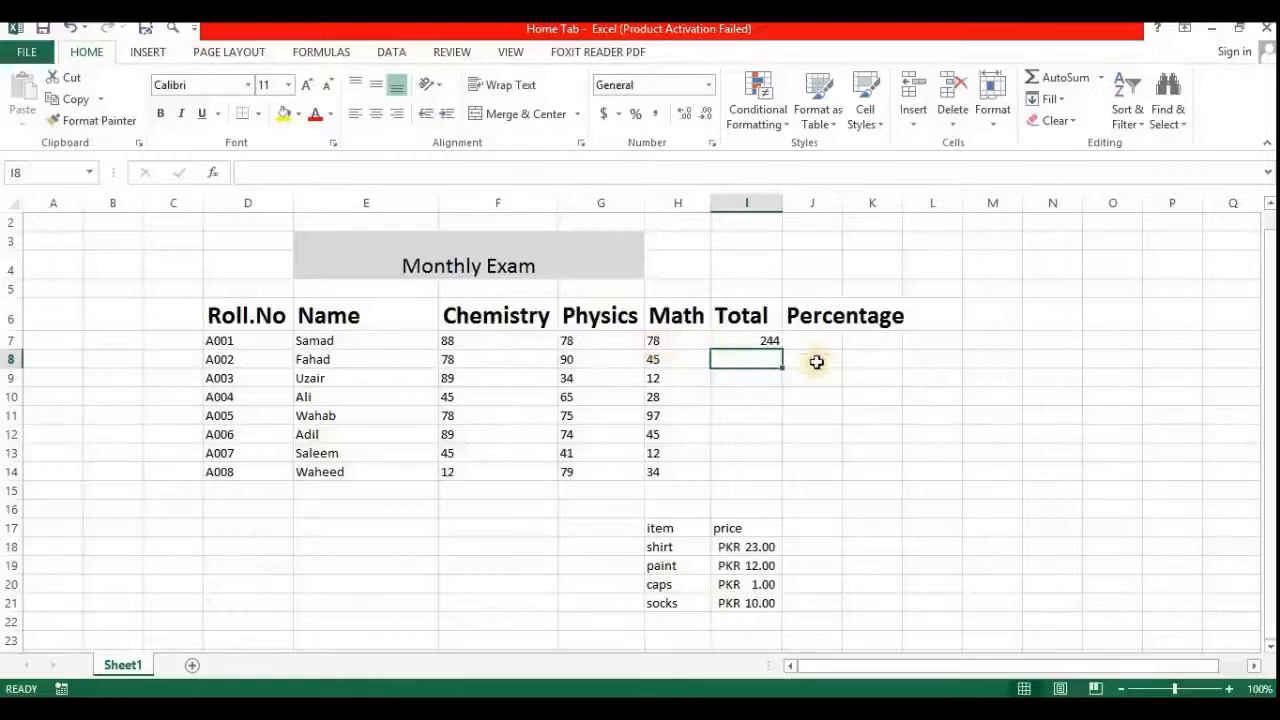
left_click(752, 343)
Total the first student's three marks in I7 with AutoSum, giving =SUM(F7:H7)
left_click(509, 342)
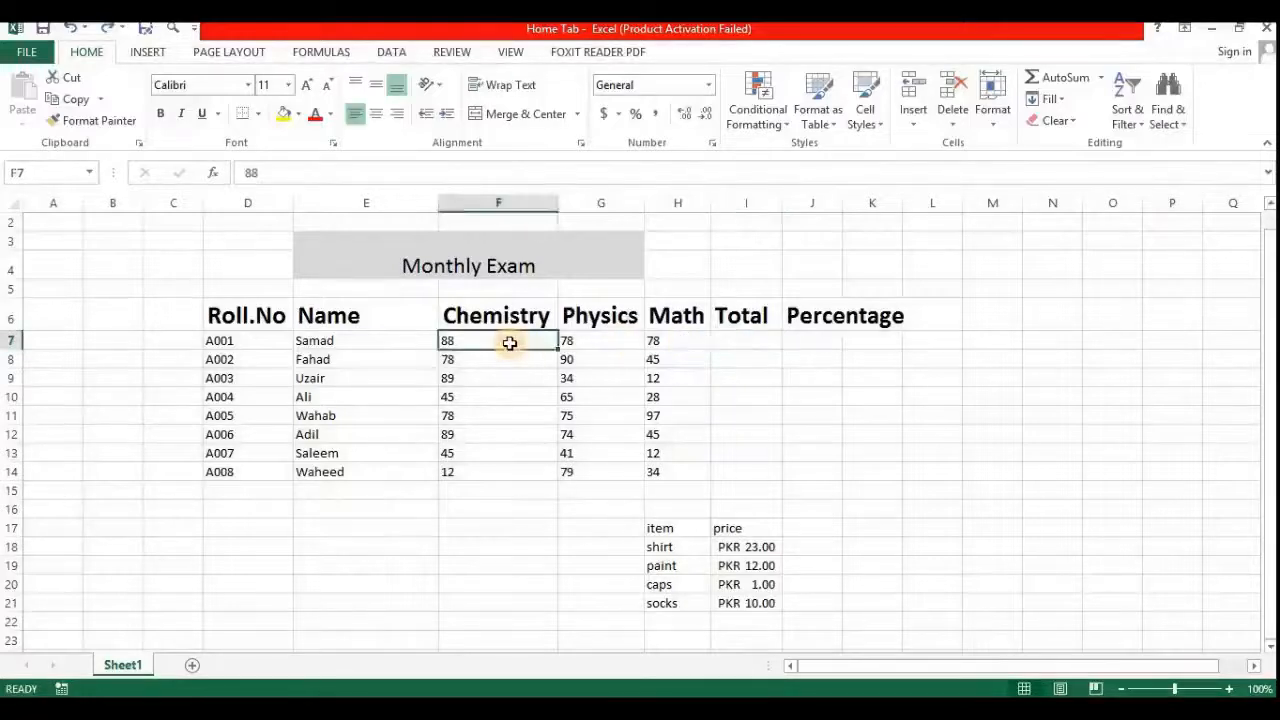
key("shift+Right")
key("shift+Right")
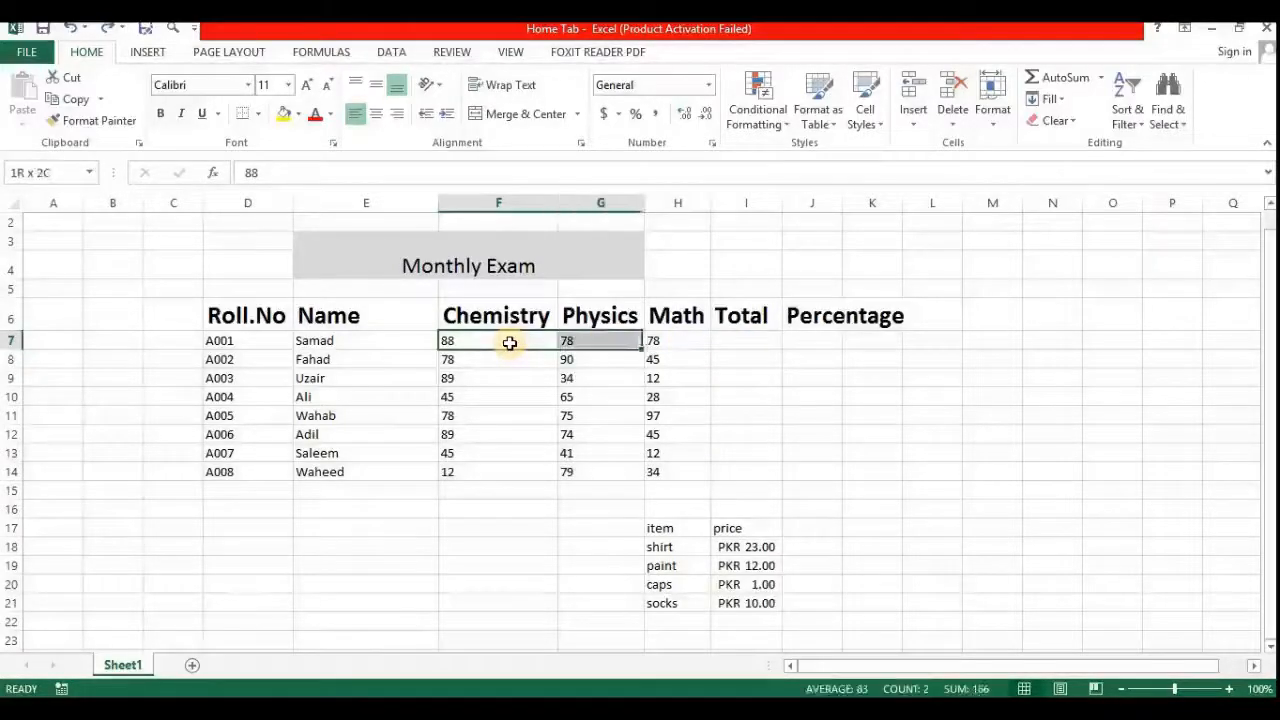
left_click(1033, 86)
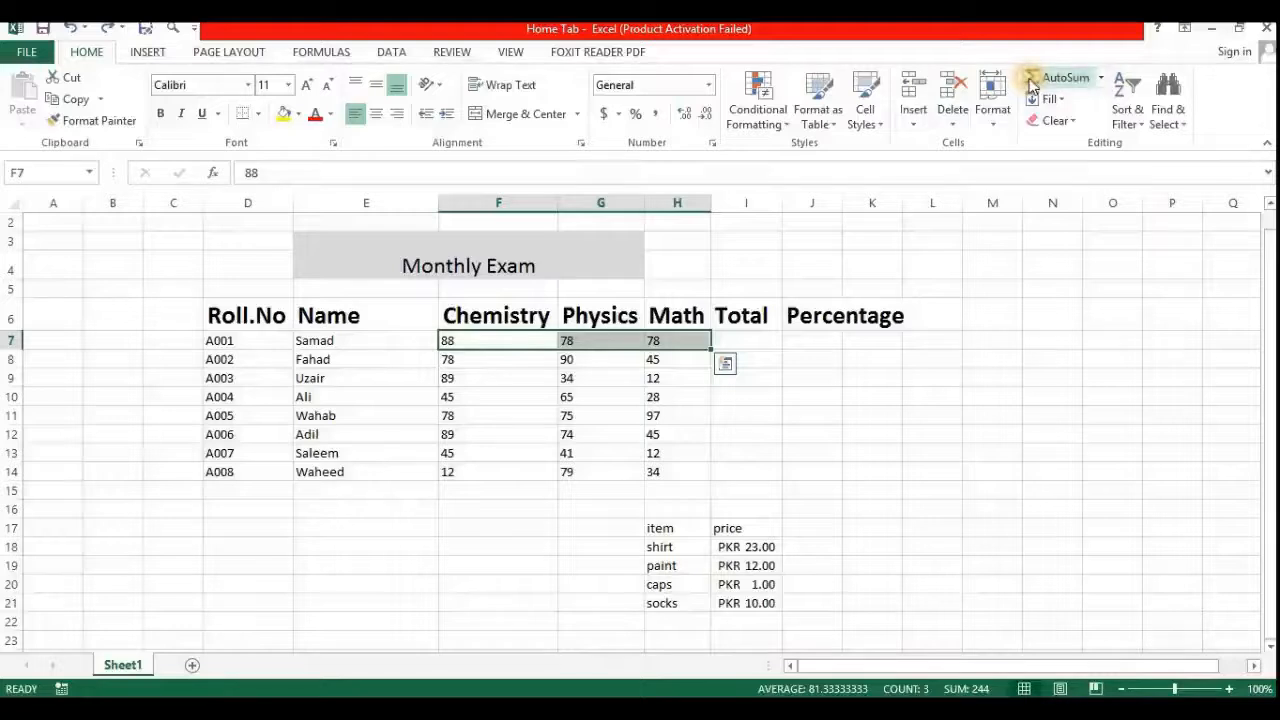
left_click(1101, 78)
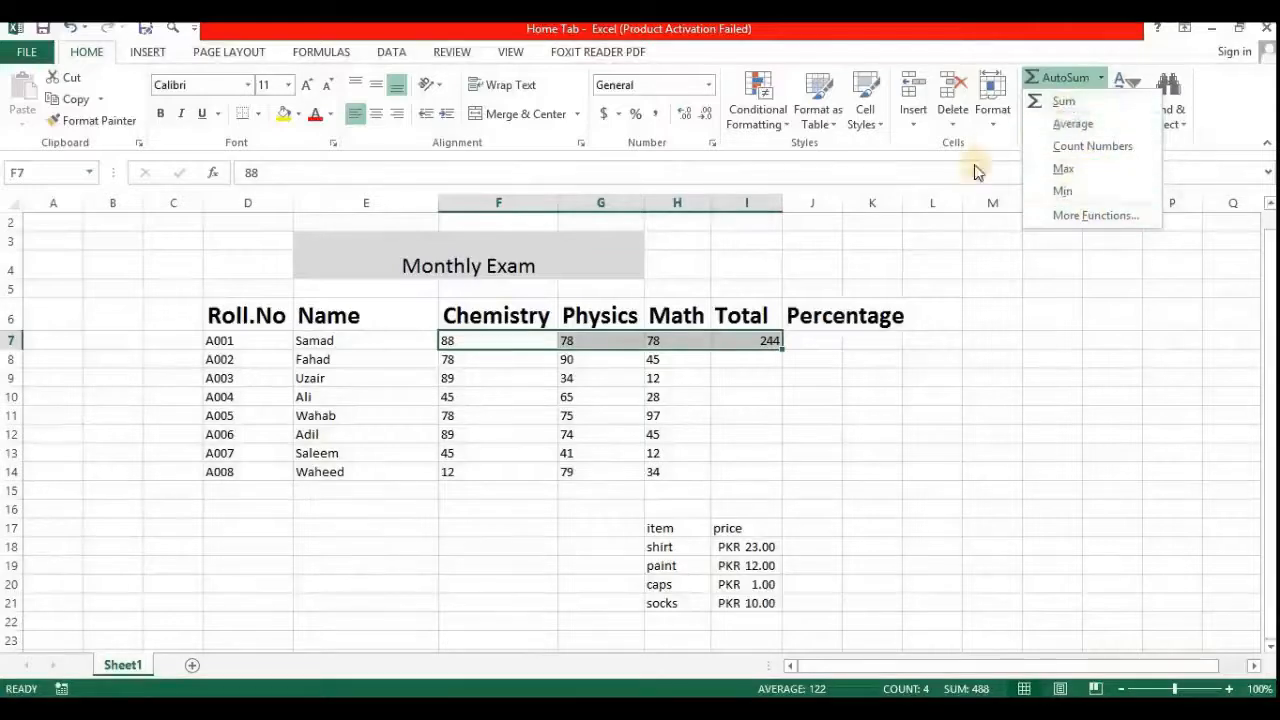
left_click(744, 342)
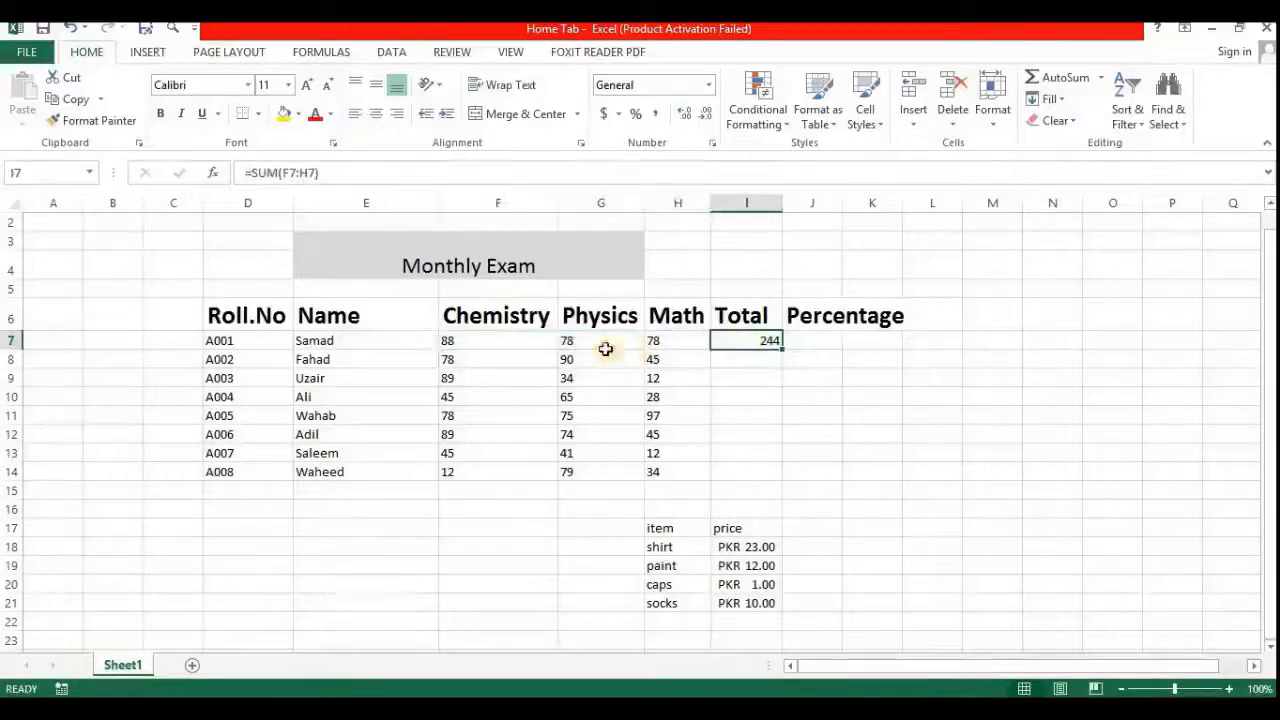
Fill I7's SUM formula down to I14: totals 244, 213, 135, 138, 250, 208, 98, 125
left_click(210, 341)
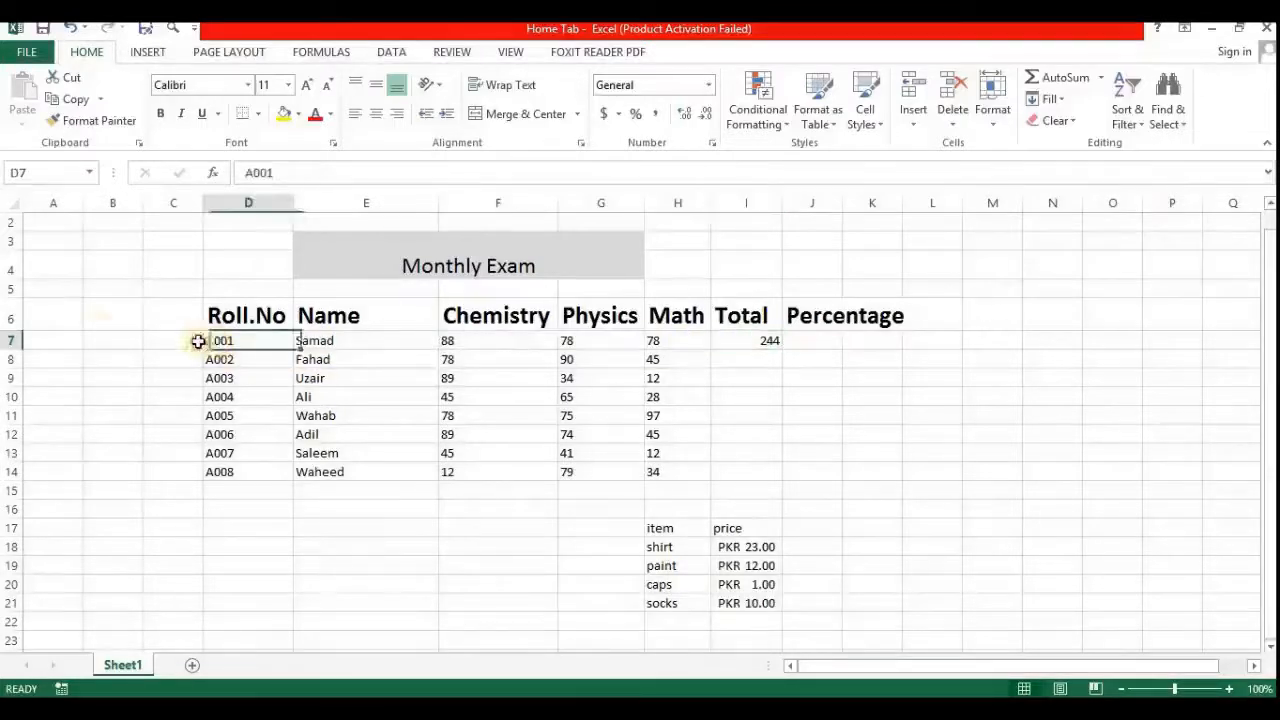
left_click(12, 341)
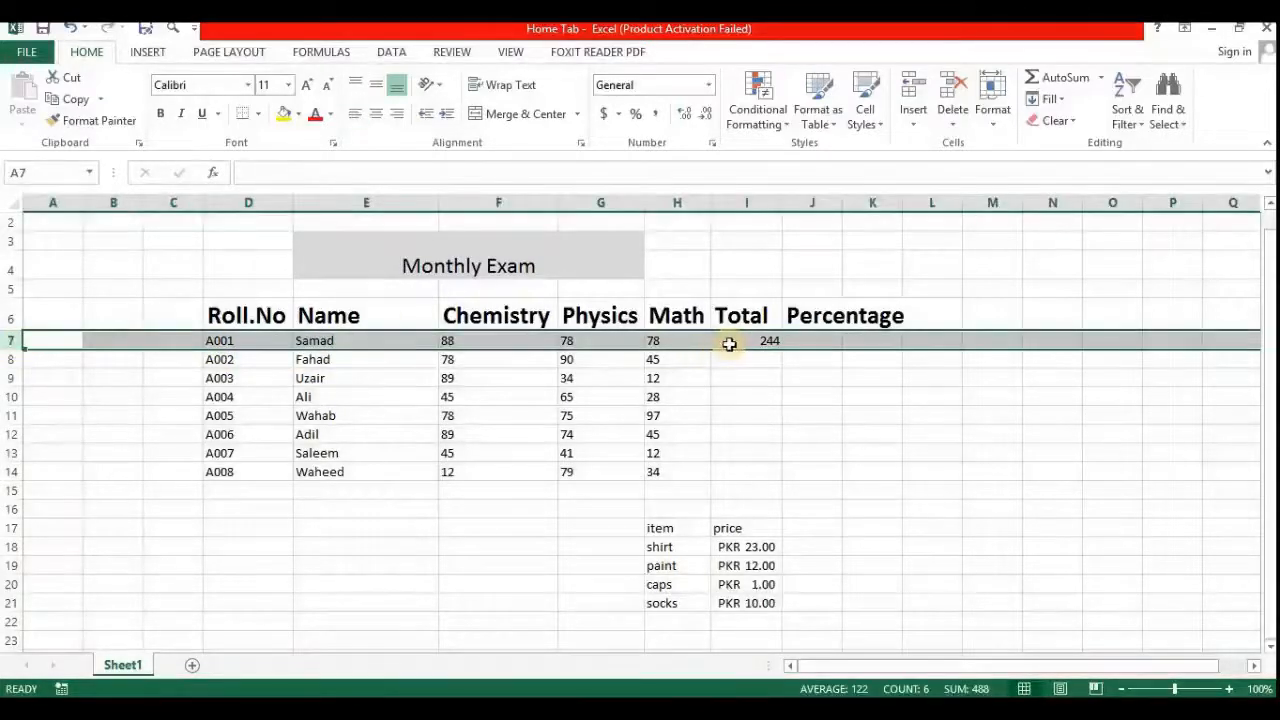
left_click(729, 344)
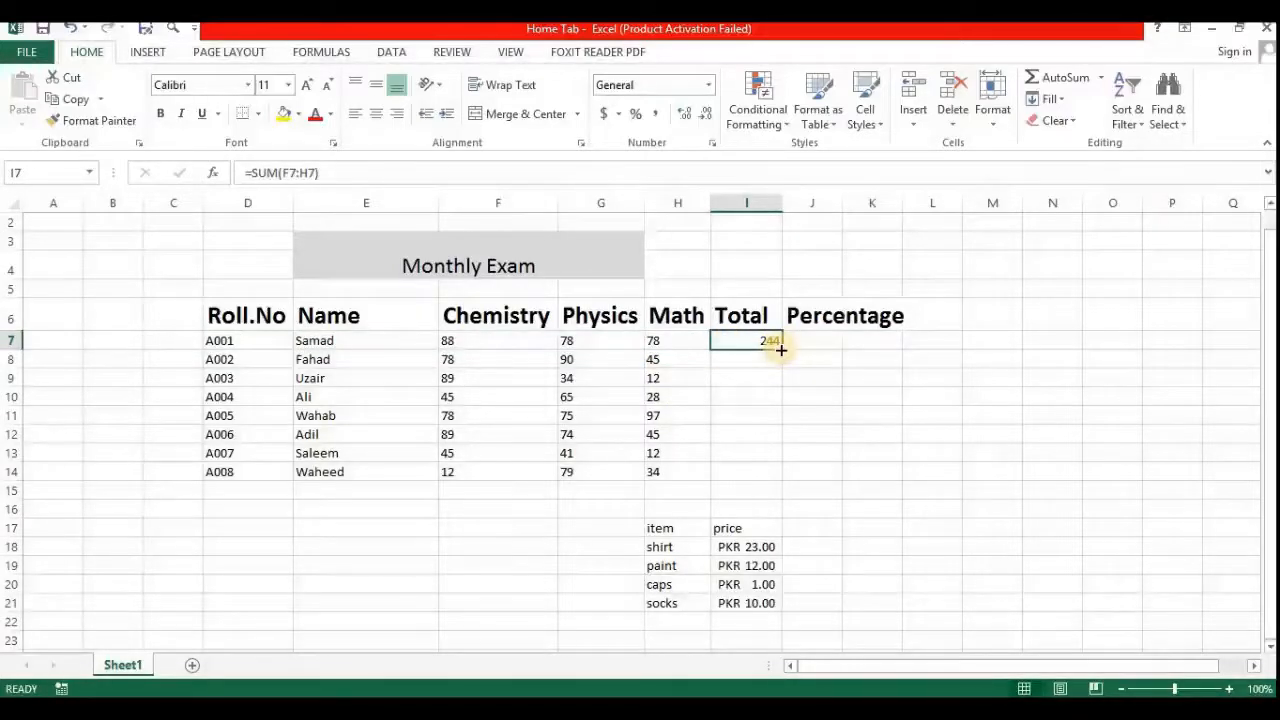
left_click_drag(781, 349, 781, 410)
left_click_drag(782, 442, 777, 483)
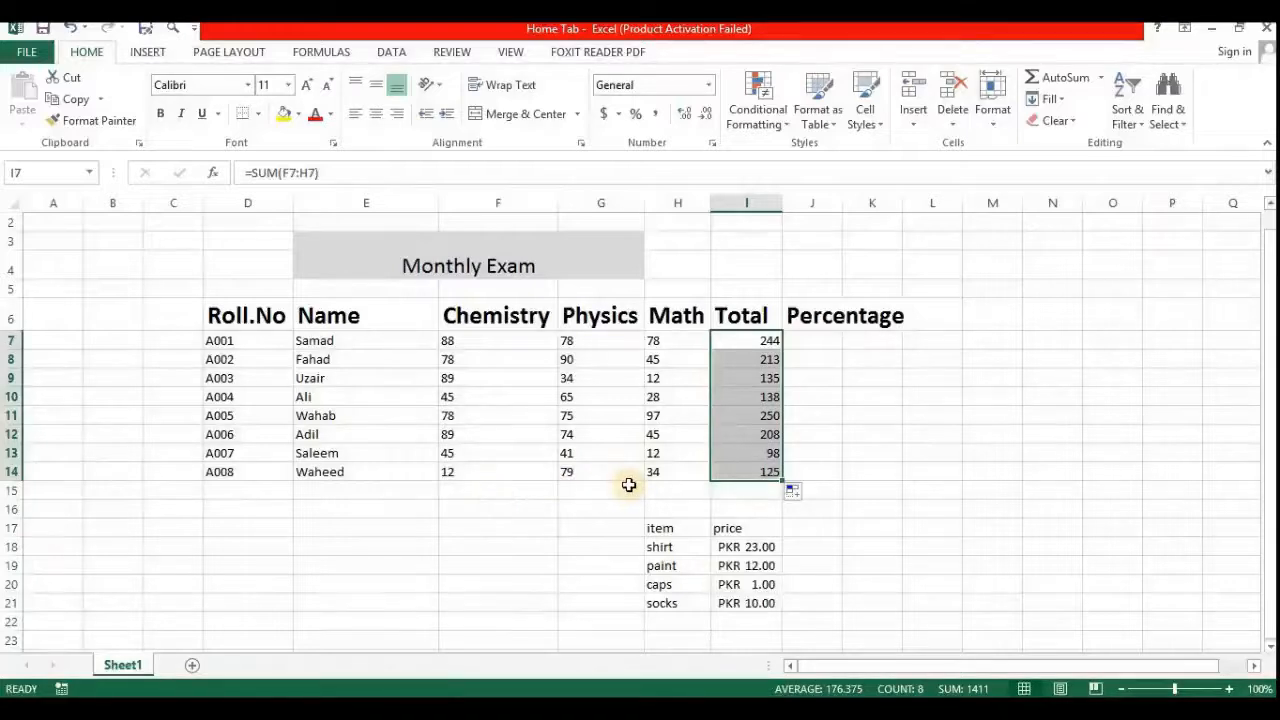
AutoFit column J so the full Percentage heading shows beside Total
left_click(820, 319)
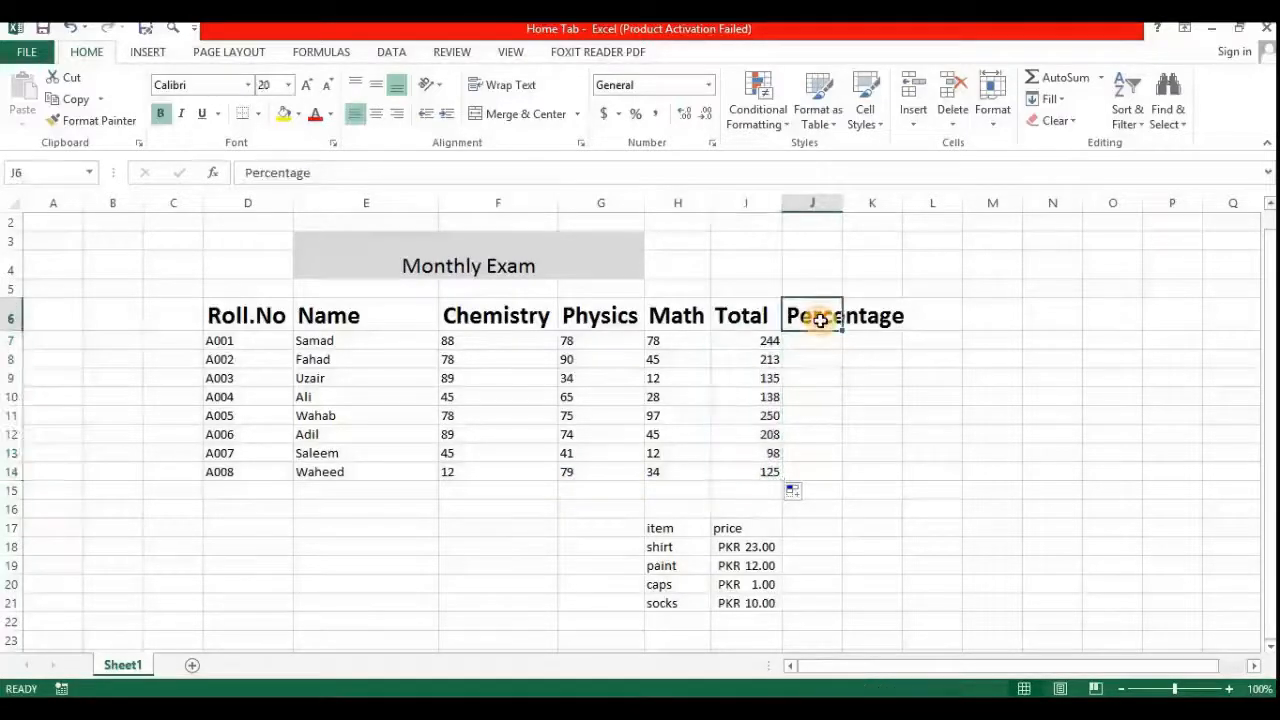
left_click(993, 123)
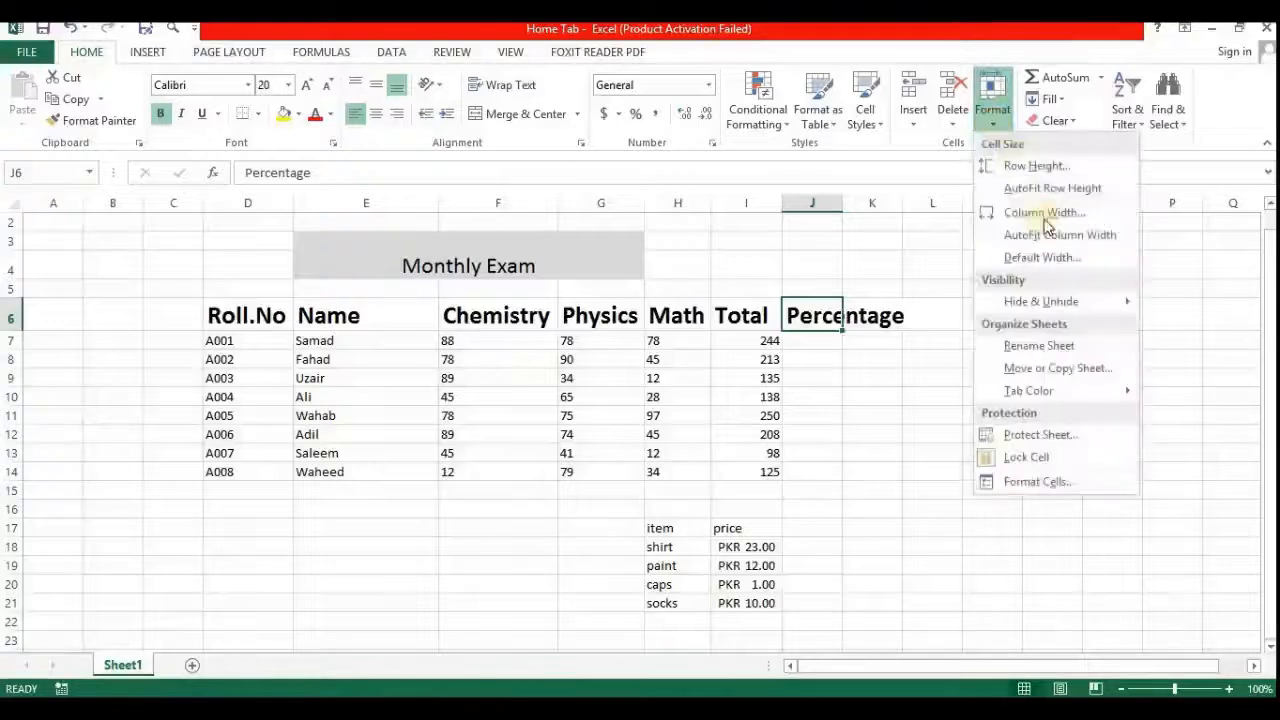
left_click(1047, 233)
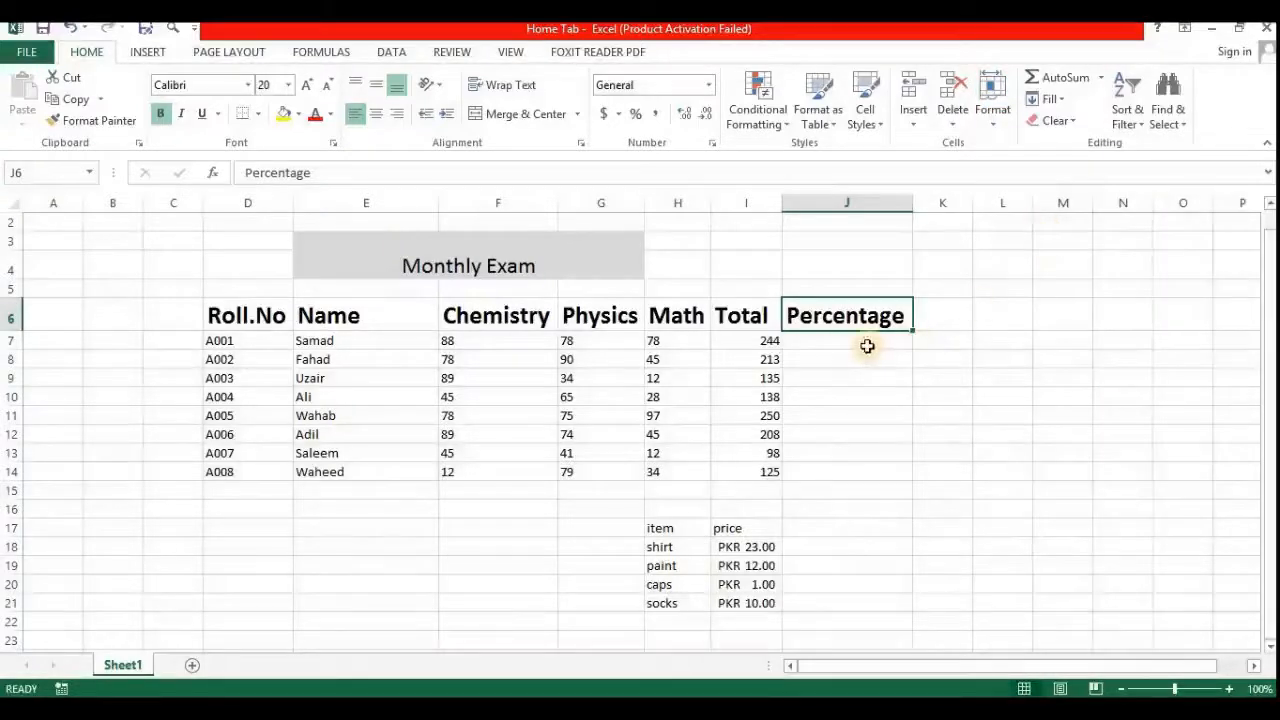
left_click(867, 344)
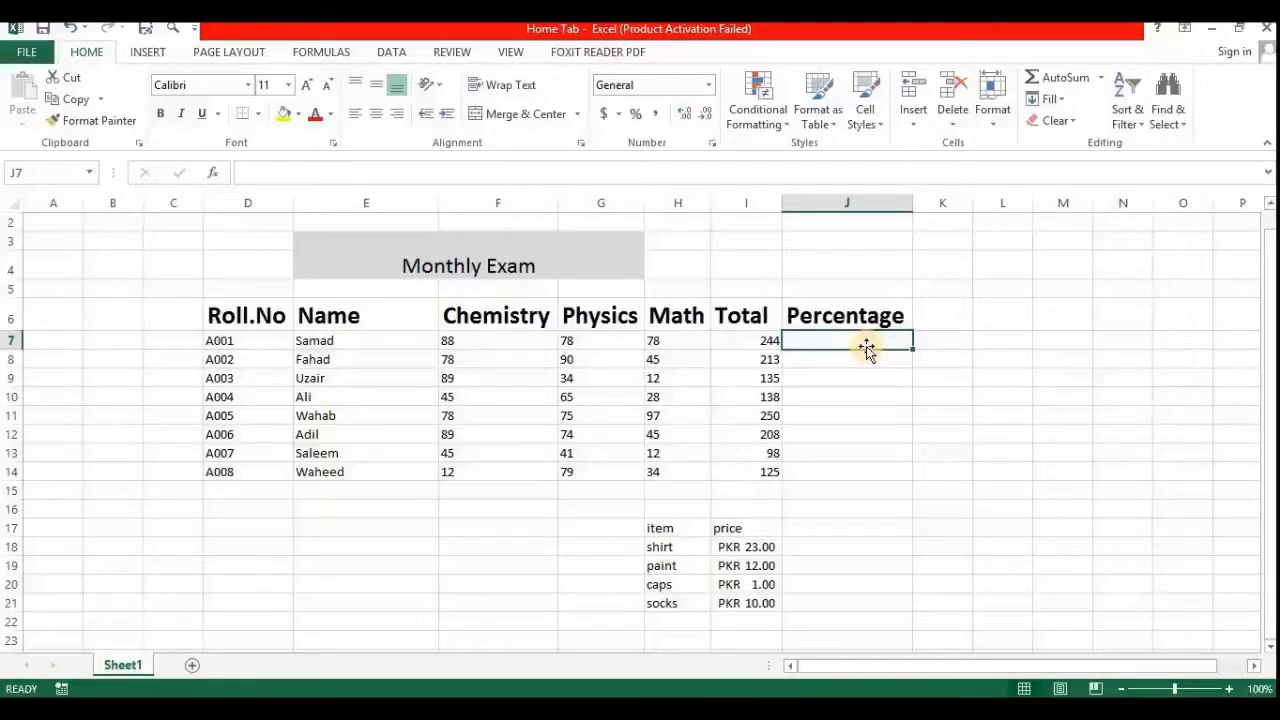
Enter =I7/300 in J7, giving the first student's percentage as 0.813333333
type("=")
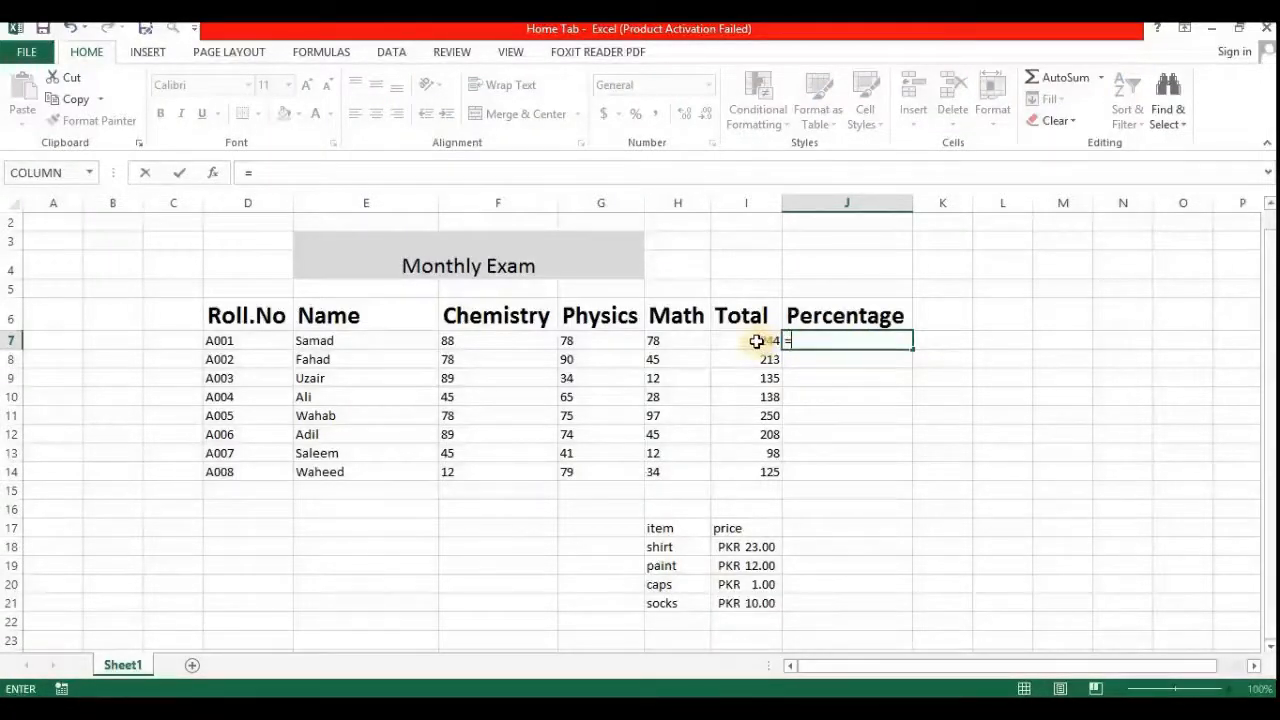
left_click(342, 178)
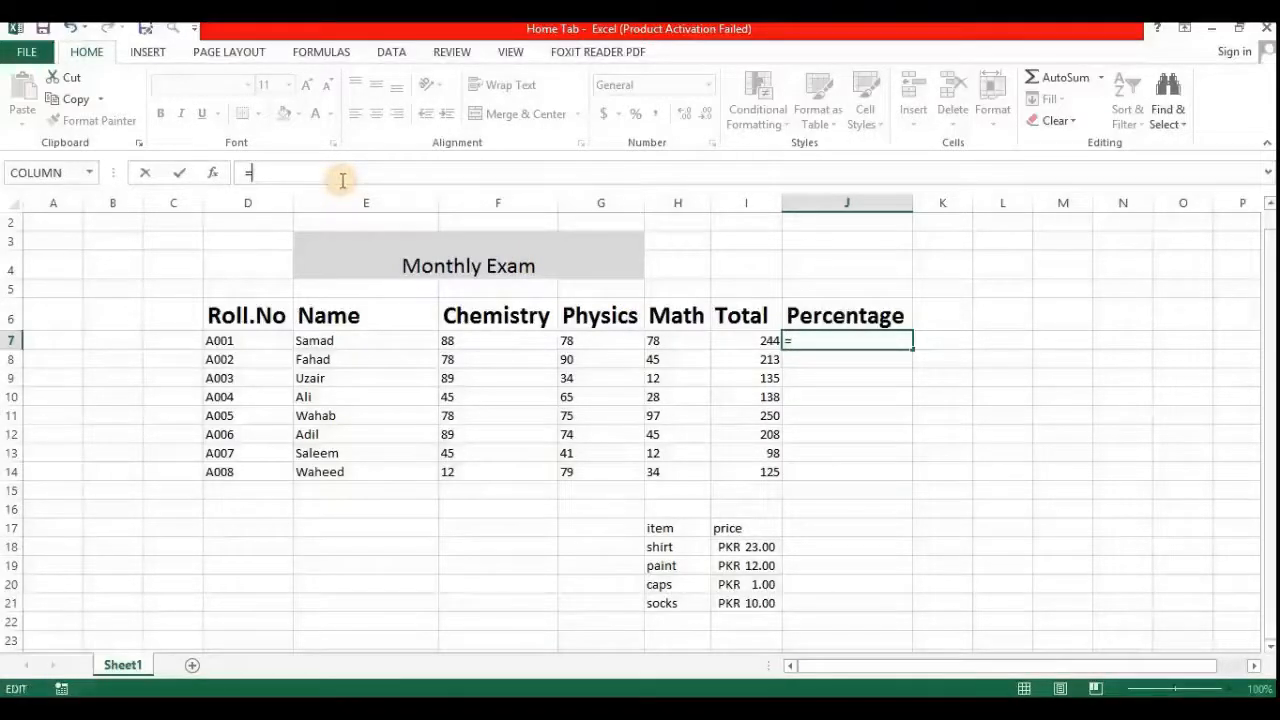
left_click(750, 343)
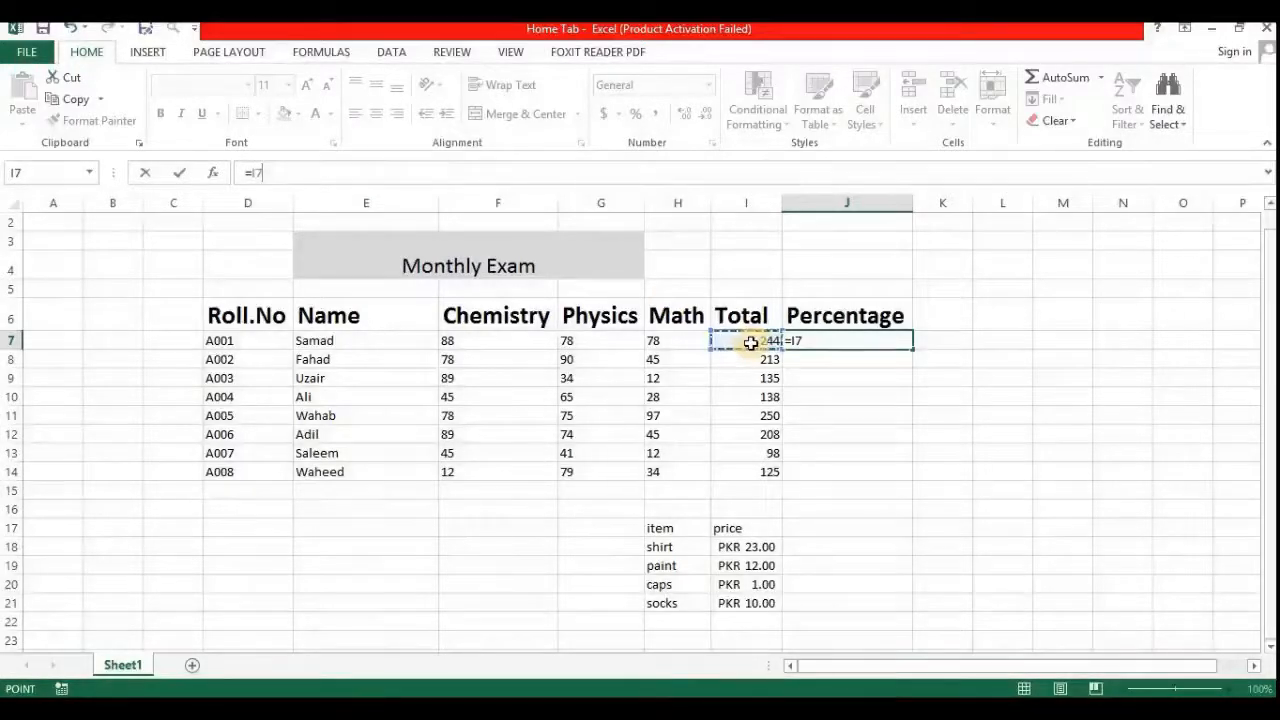
type("/")
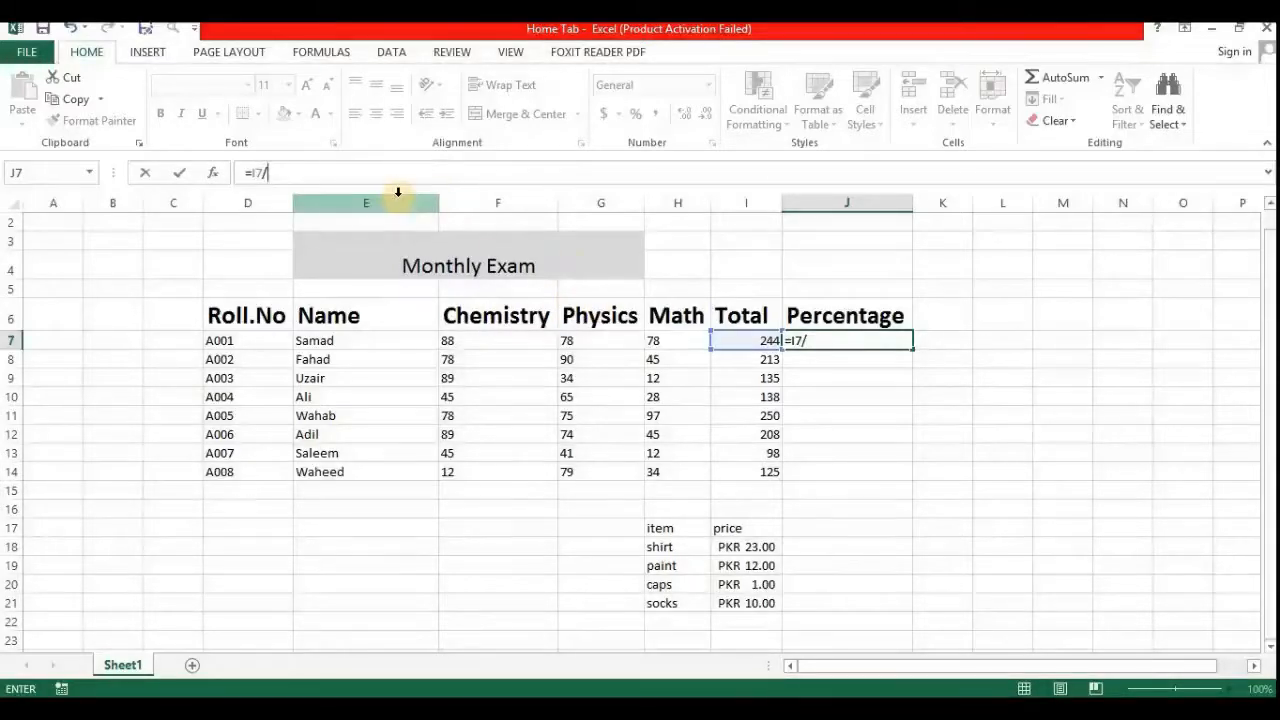
type("00")
key("Return")
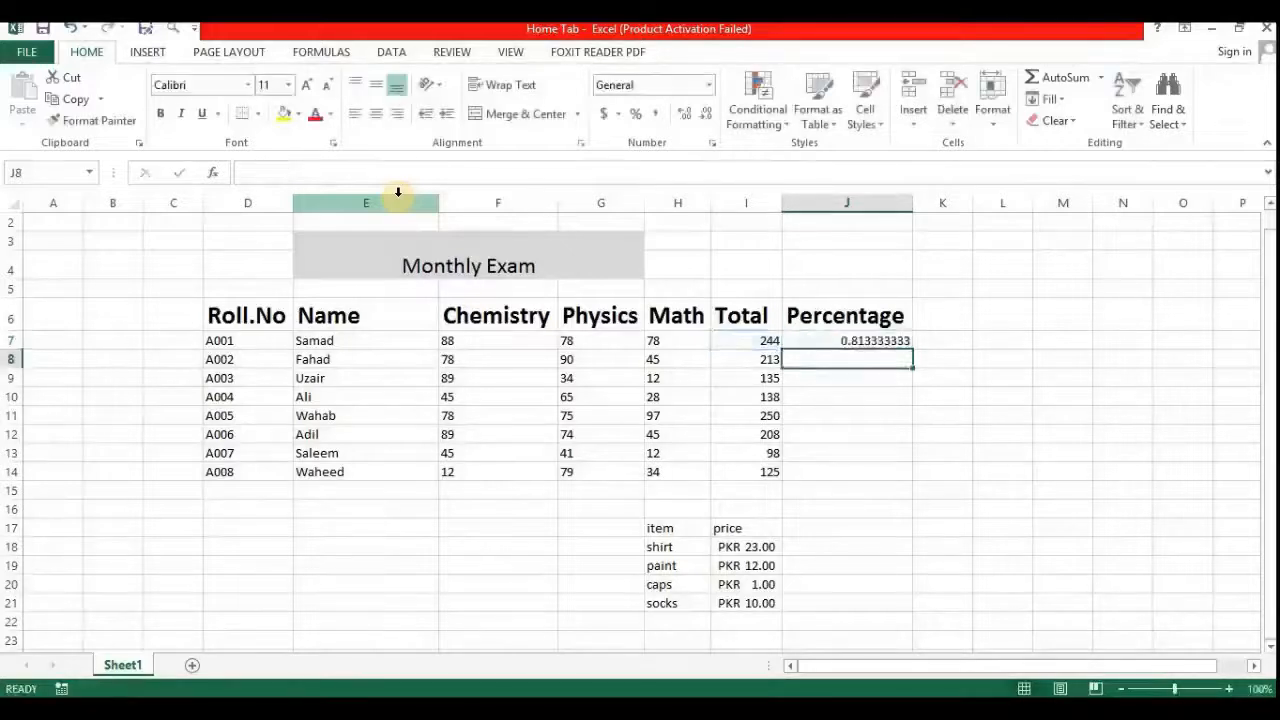
left_click(878, 341)
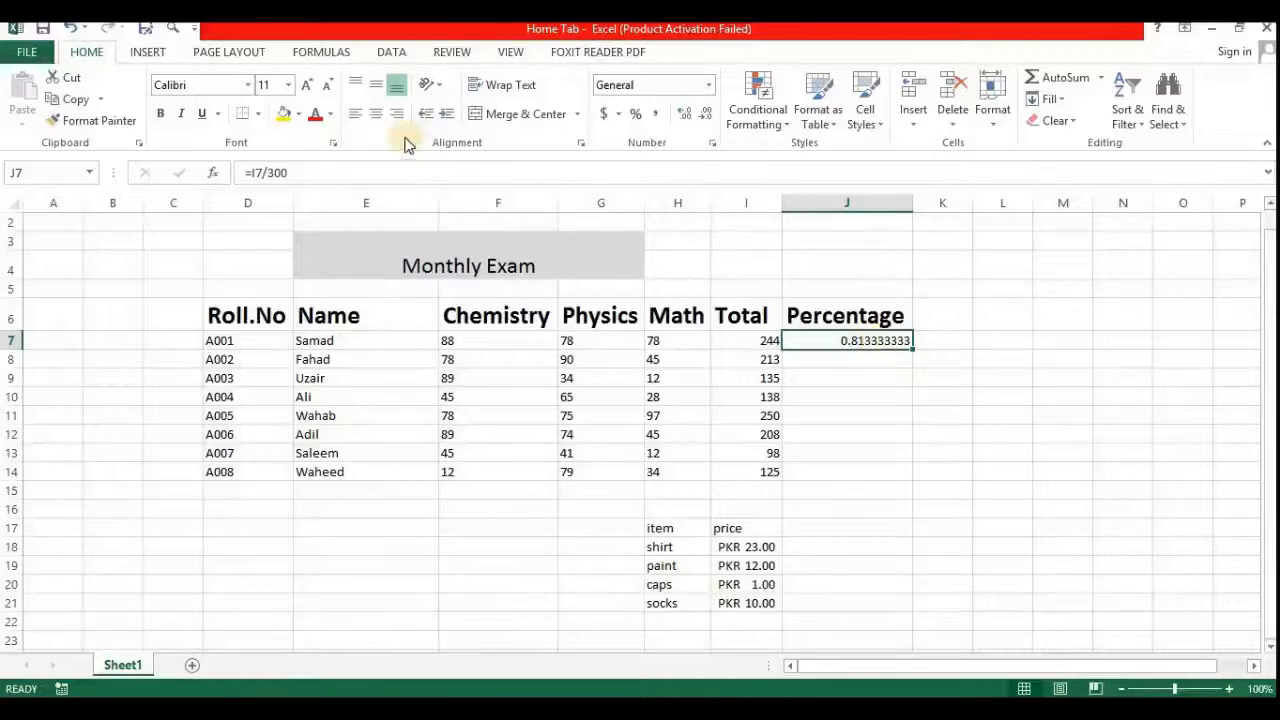
left_click(306, 172)
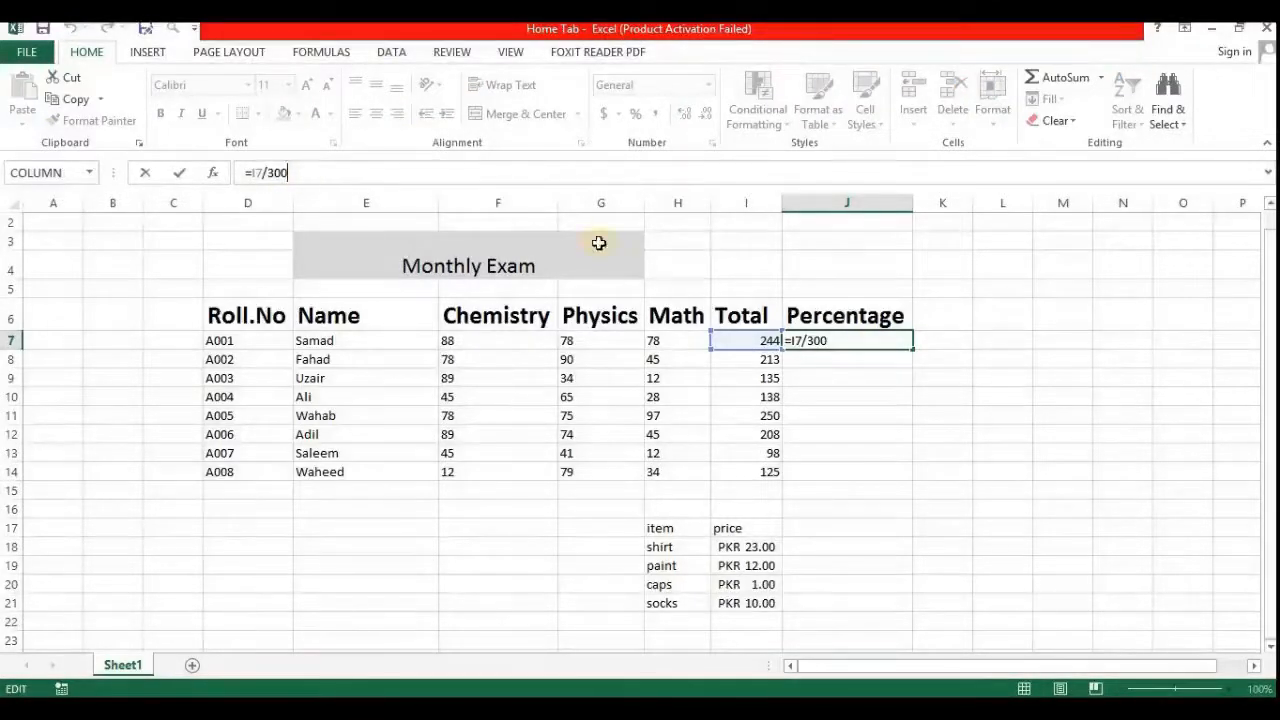
key("Return")
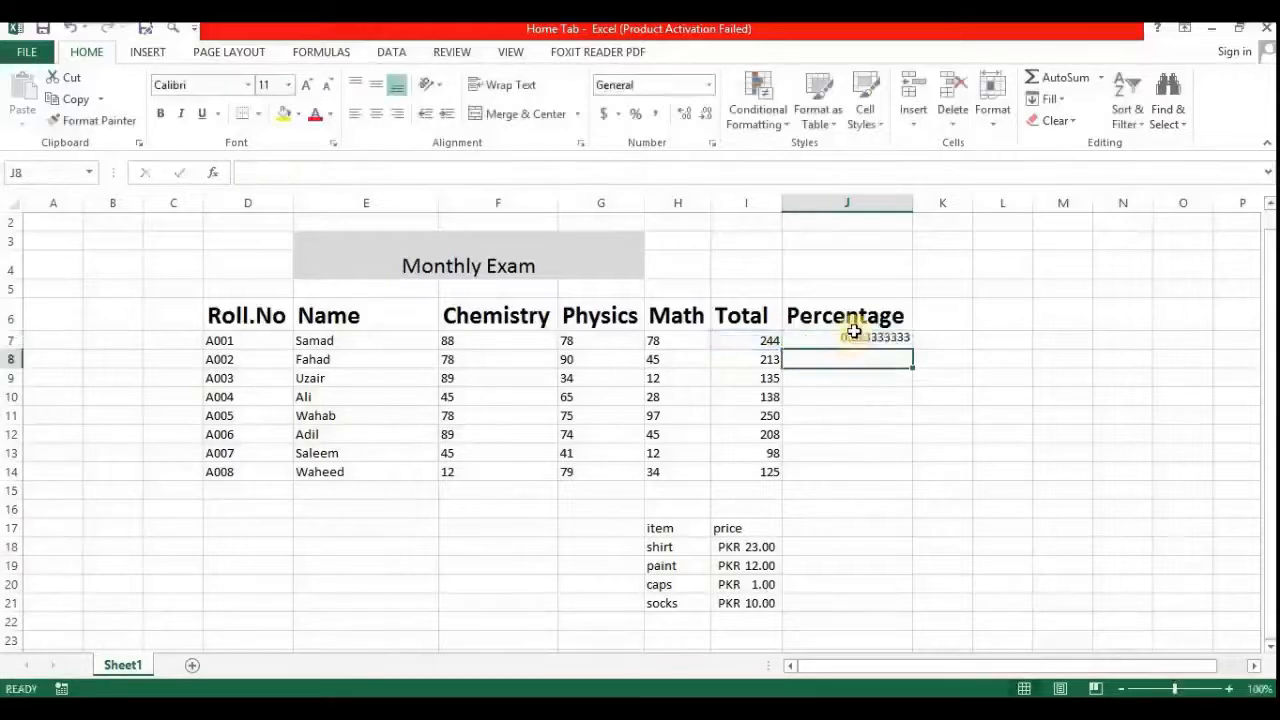
left_click(850, 338)
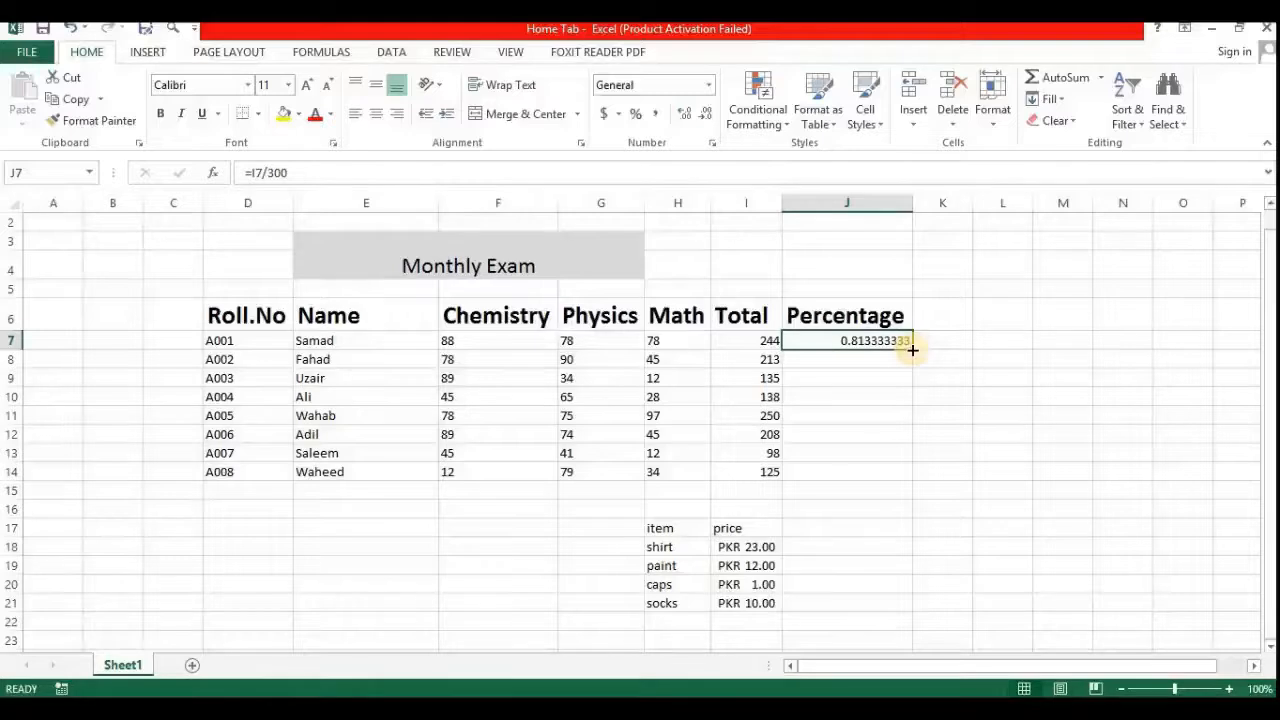
Apply Percent Style to J7 and fill it down to J14, showing 81% through 42%
left_click(636, 116)
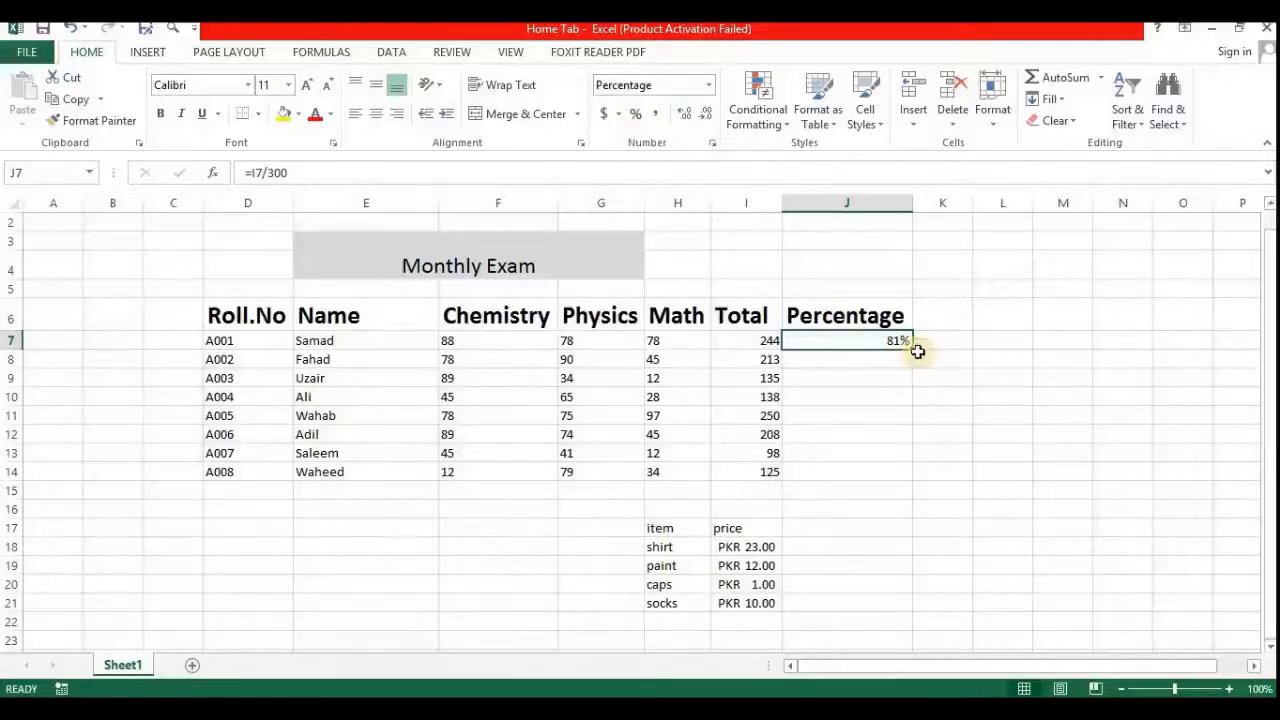
left_click_drag(911, 349, 904, 483)
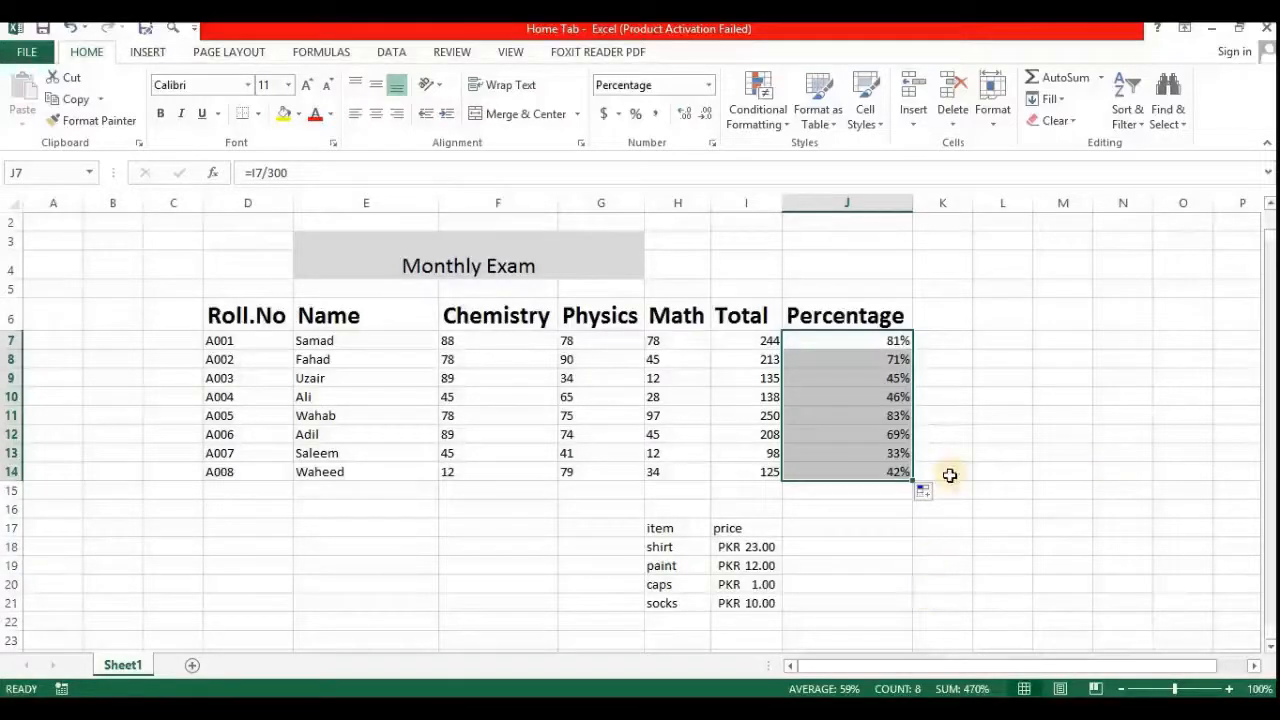
left_click(940, 447)
scroll(791, 340, "up", 1)
left_click(746, 584)
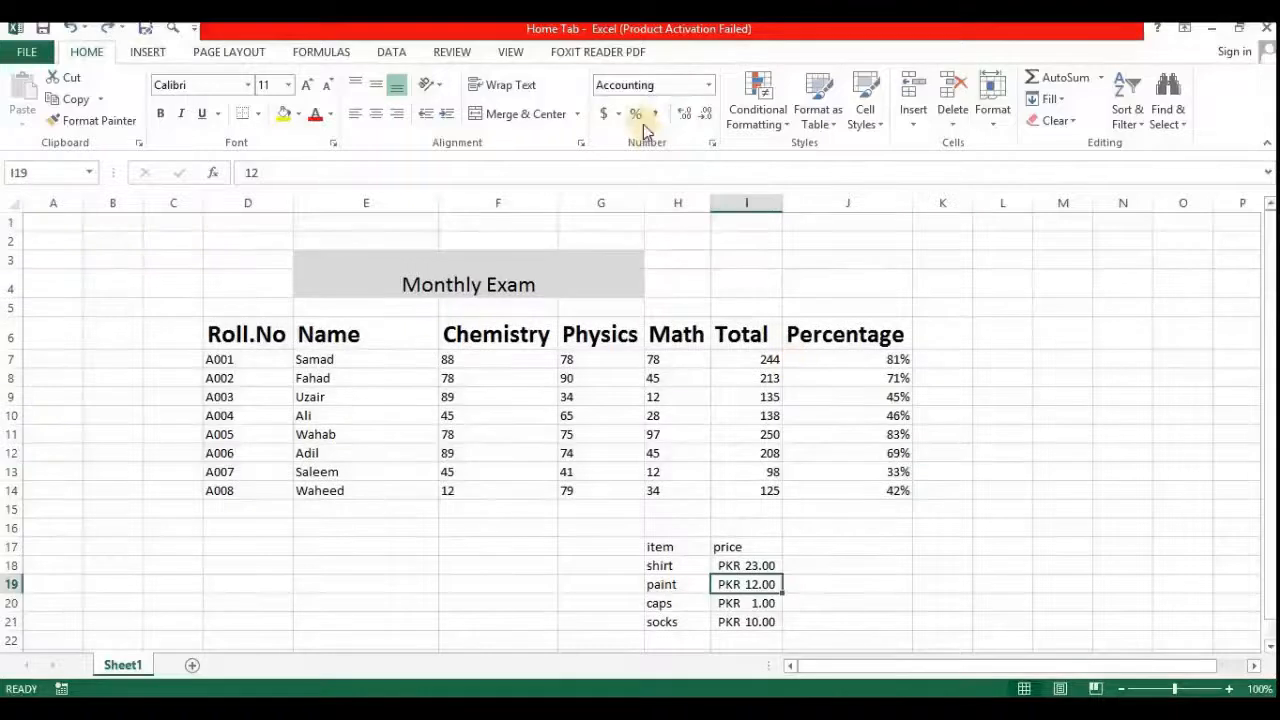
left_click(987, 361)
Enter 1000500 in L7, try Comma Style, then undo it to keep General format
type("1")
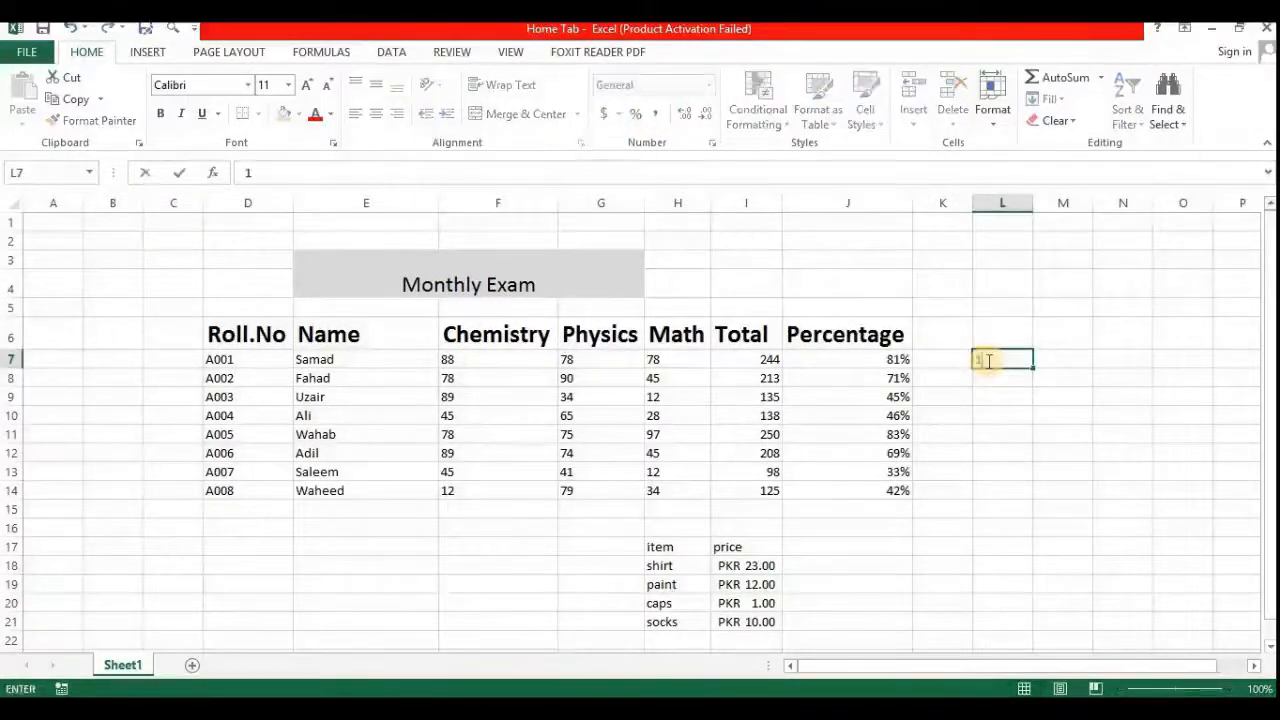
type("000500")
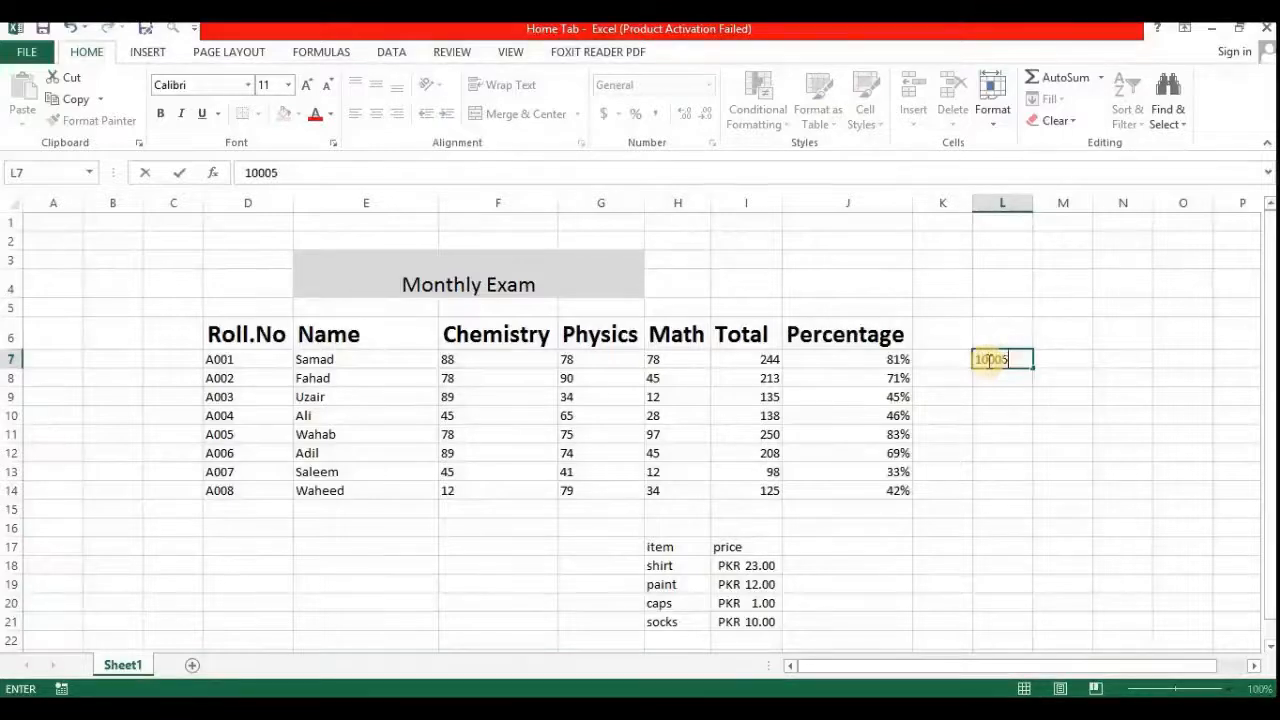
left_click(1005, 398)
left_click(997, 362)
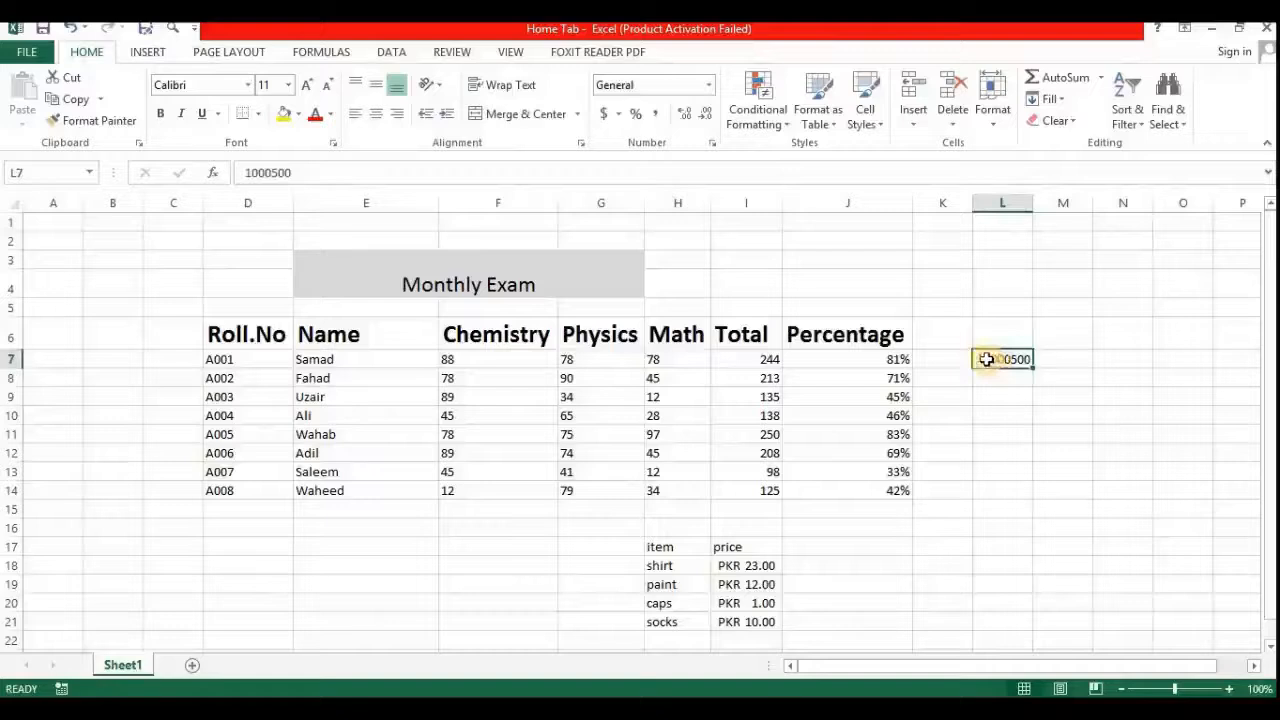
left_click(658, 114)
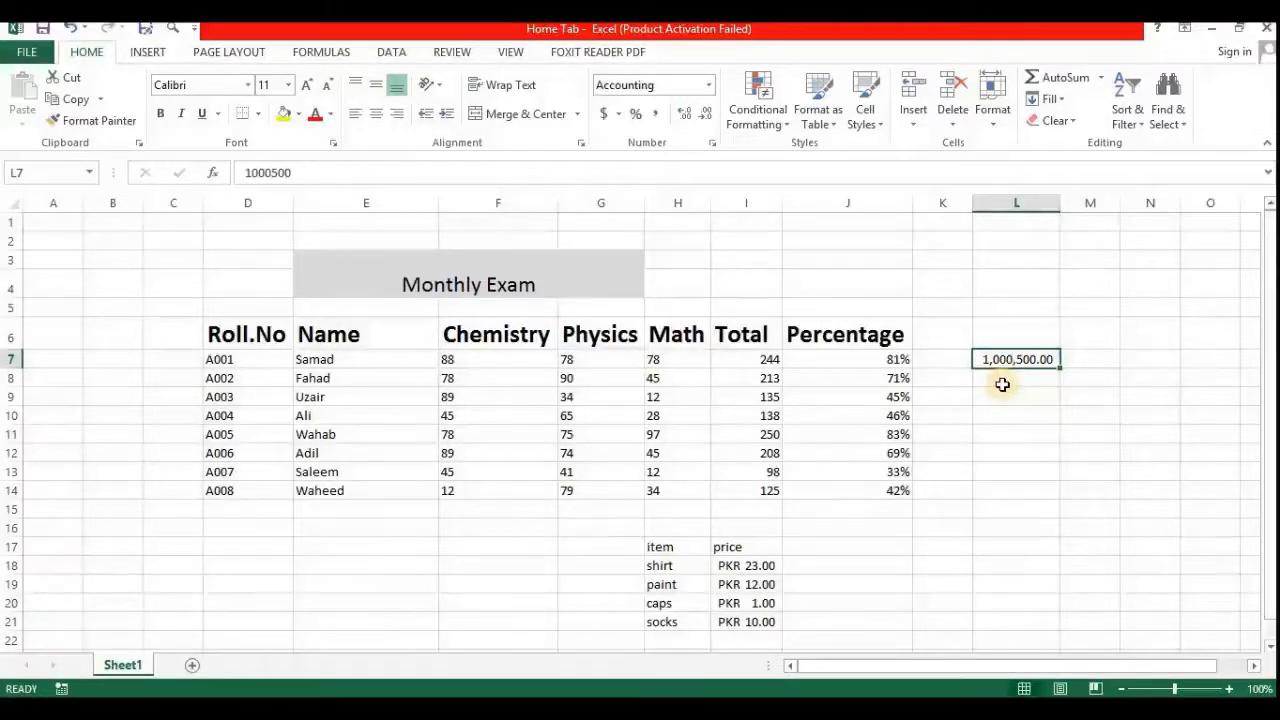
key("ctrl+z")
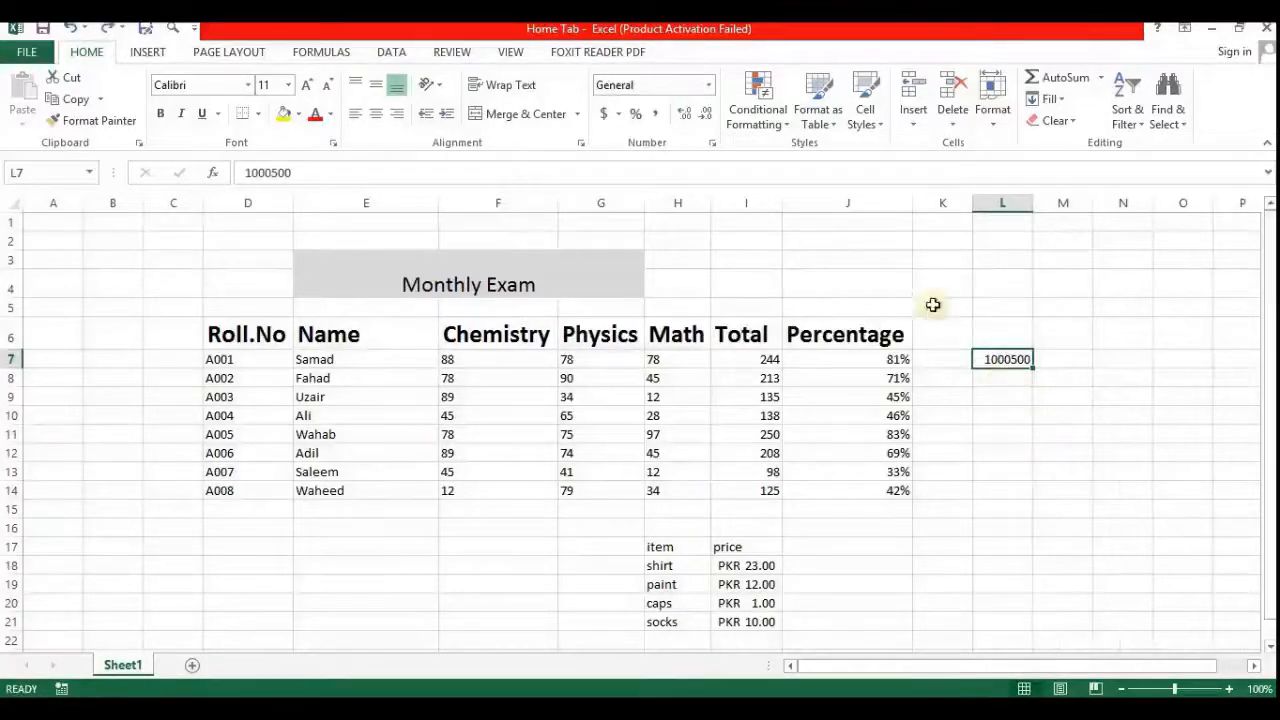
Enter 3.0 in L10 and adjust its decimal places up and down until it reads 3
left_click(998, 418)
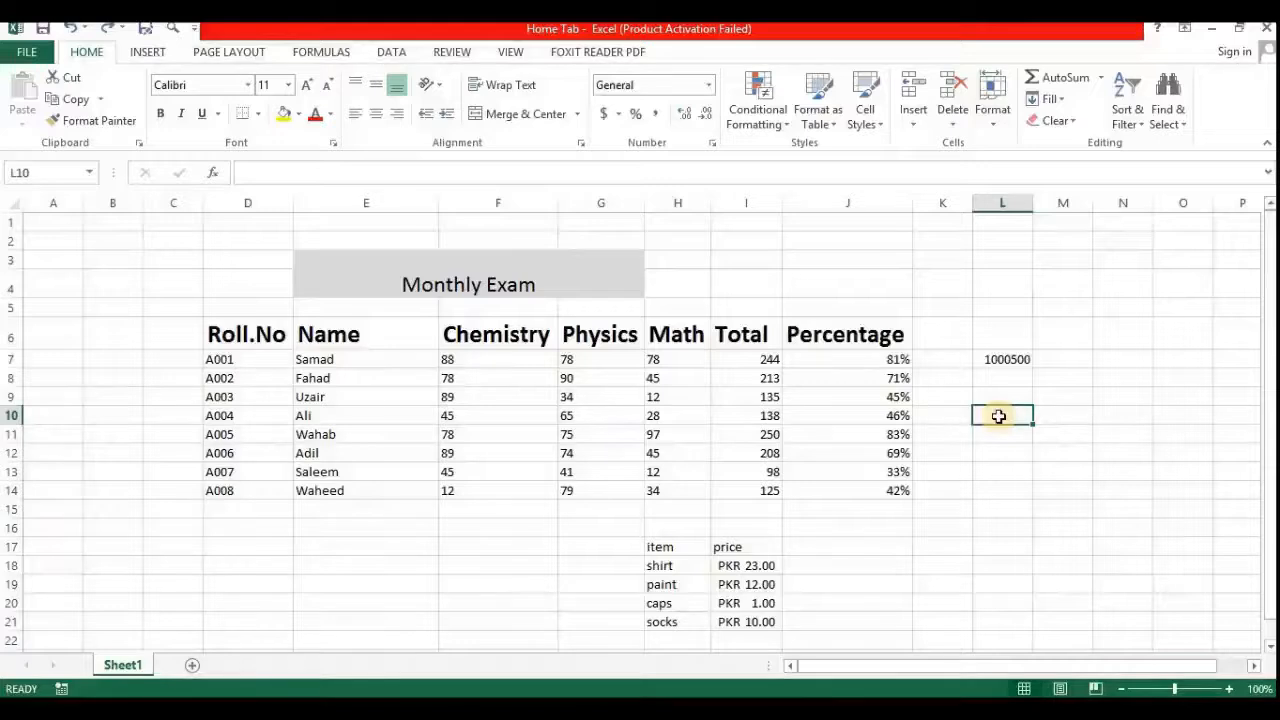
type("3.")
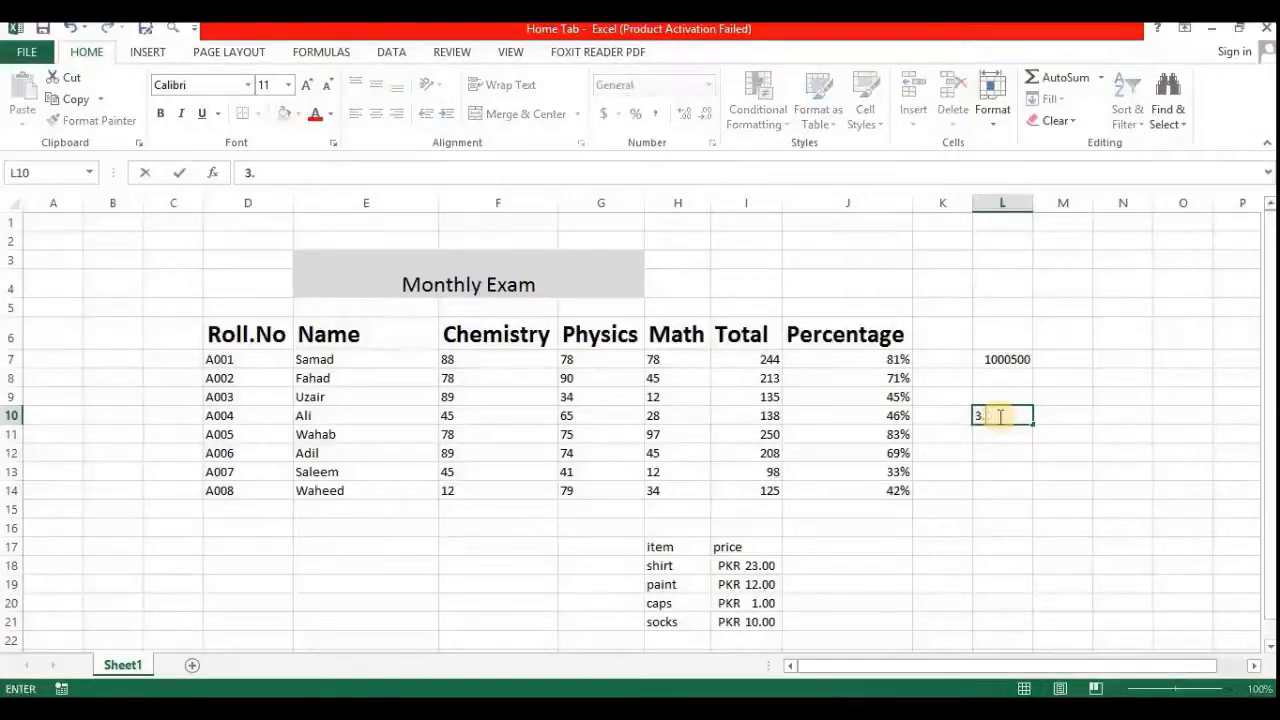
type("0")
key("Return")
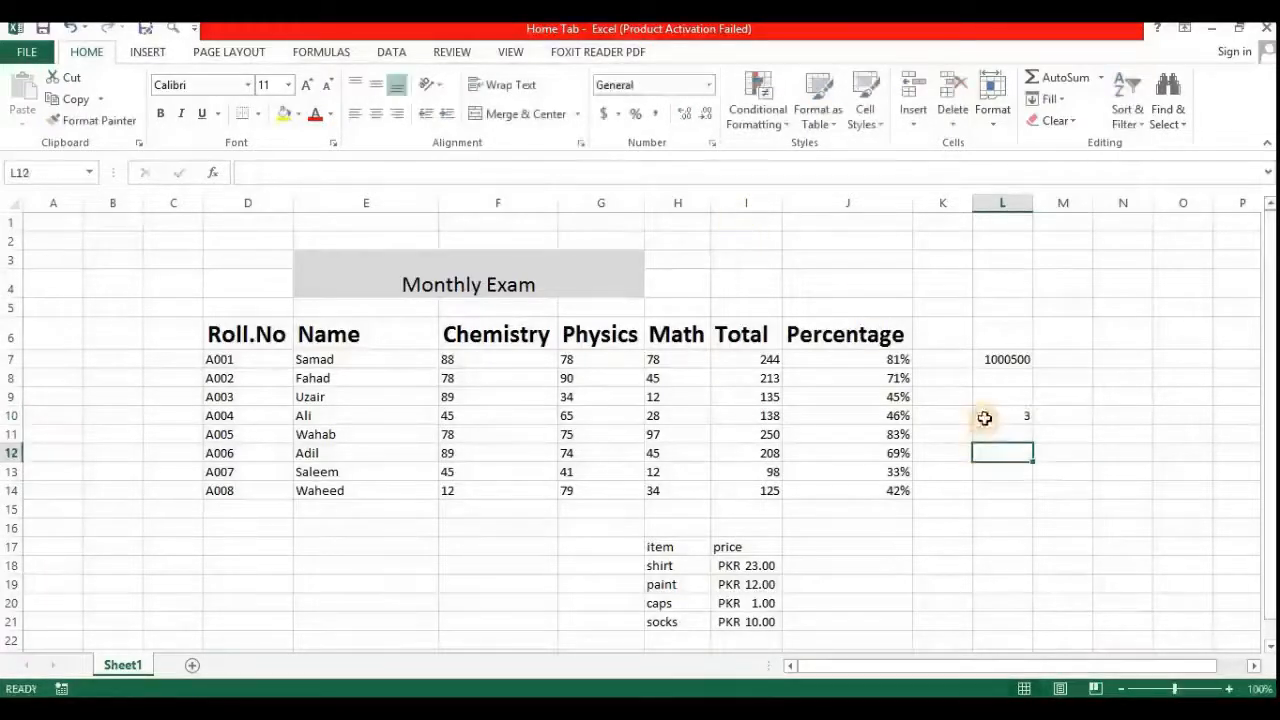
left_click(986, 415)
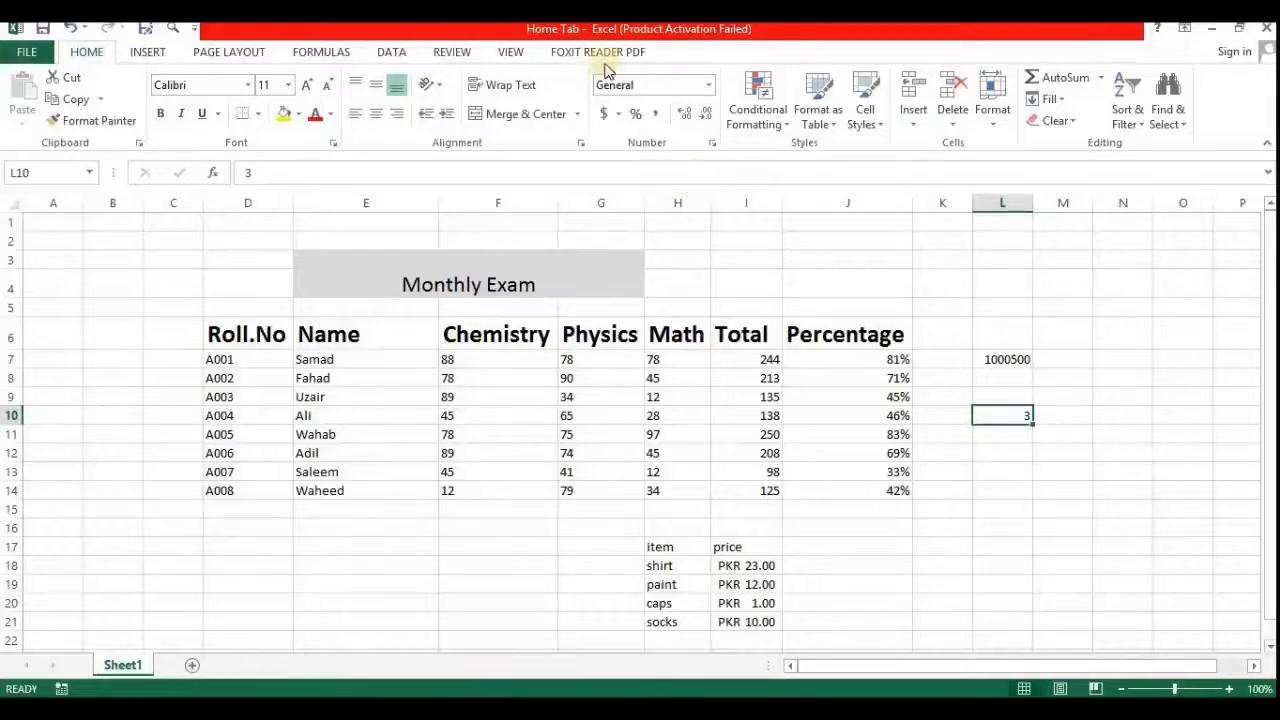
left_click(681, 114)
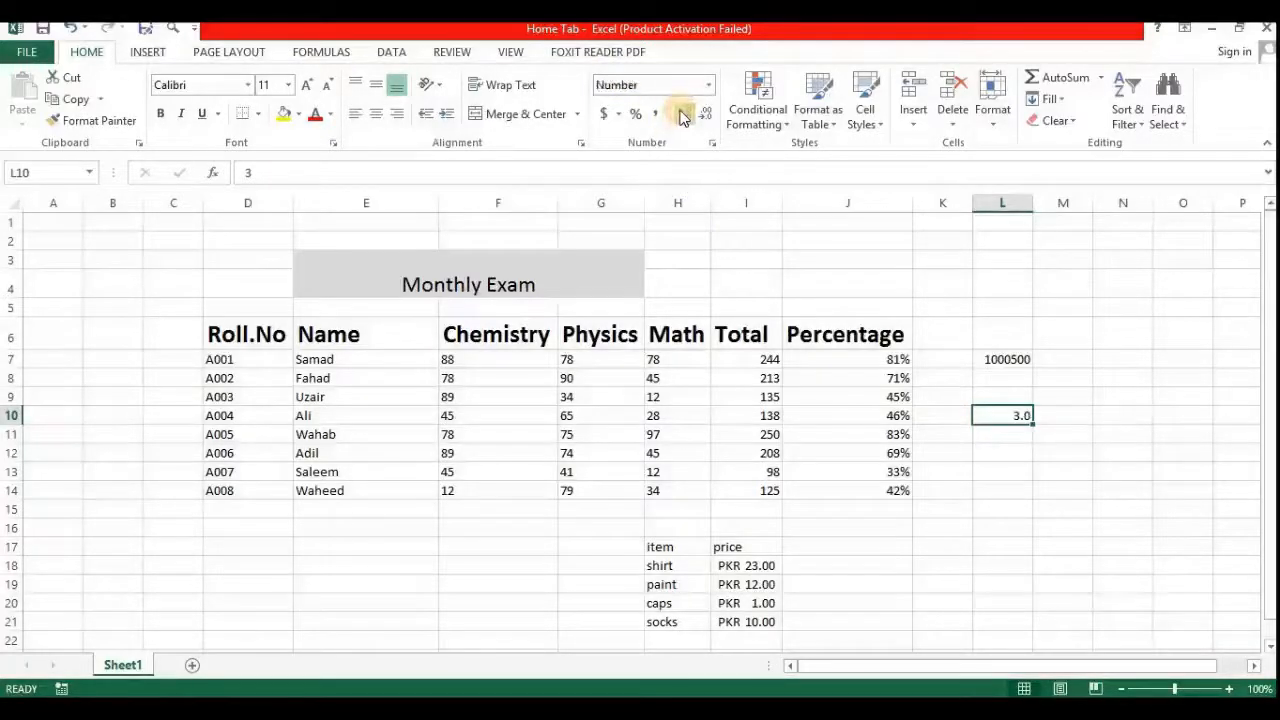
left_click(681, 114)
left_click(681, 114)
left_click(681, 114)
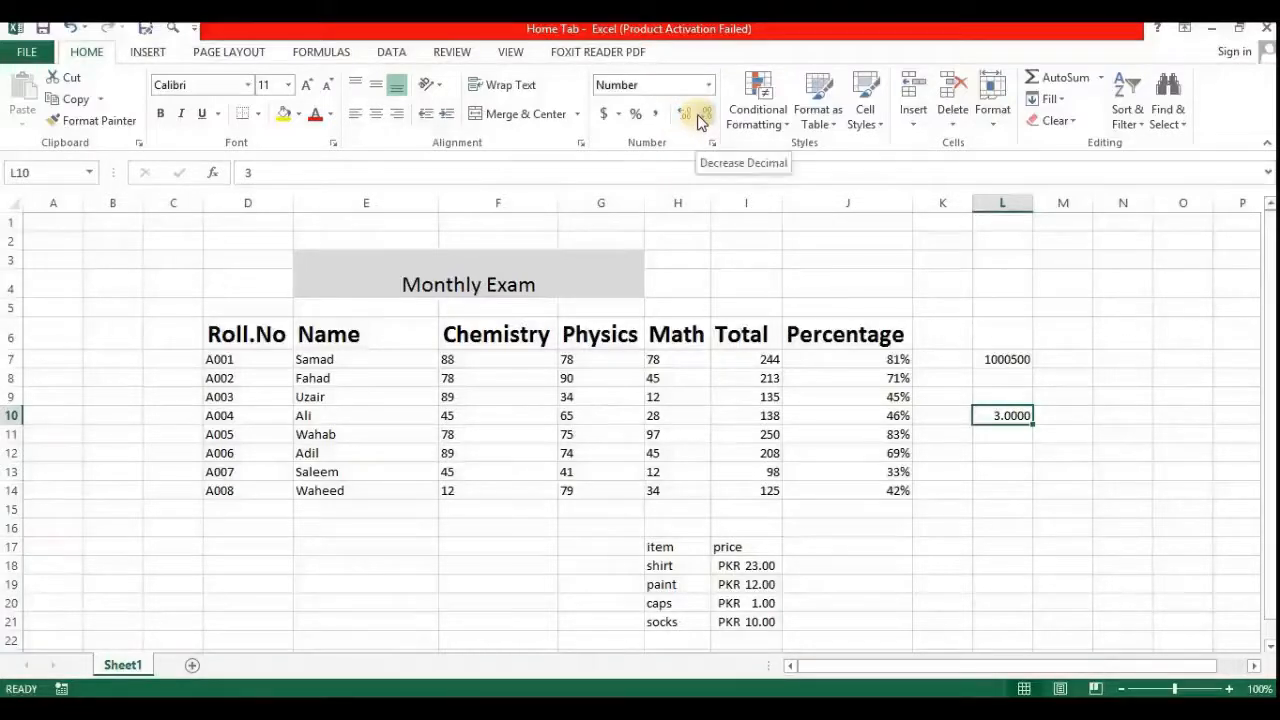
left_click(700, 115)
left_click(700, 115)
left_click(700, 115)
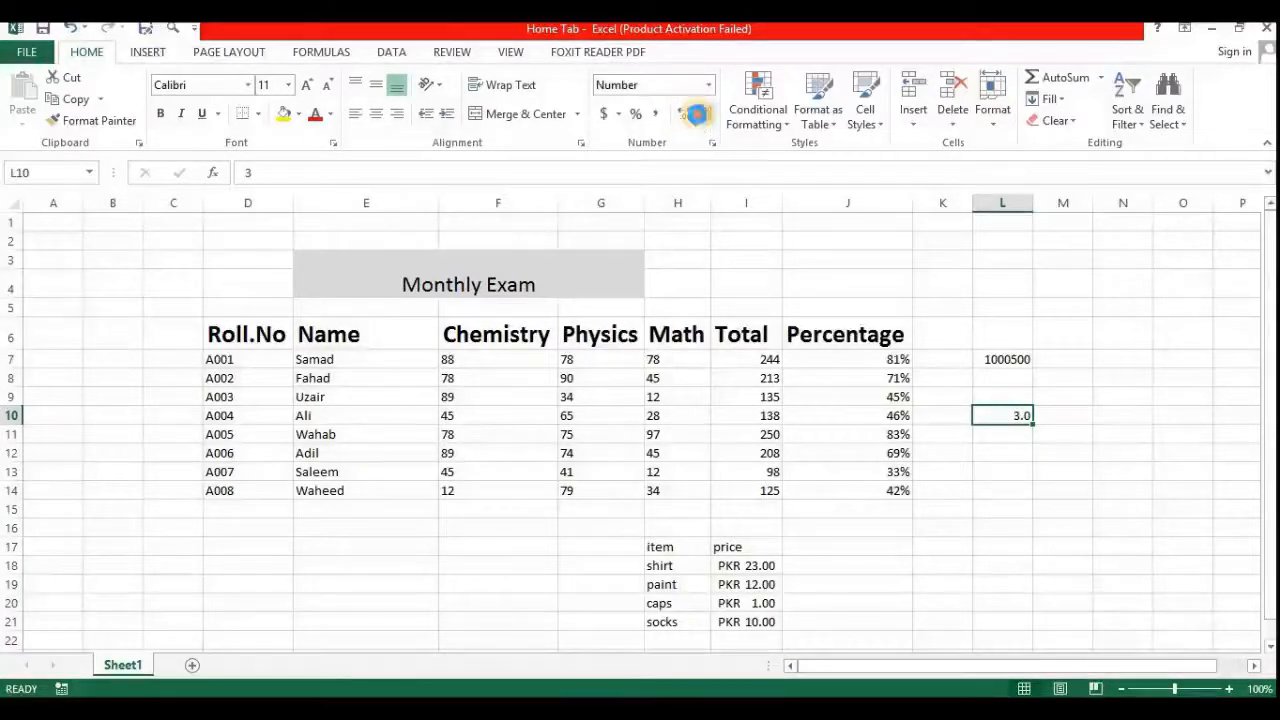
left_click(700, 115)
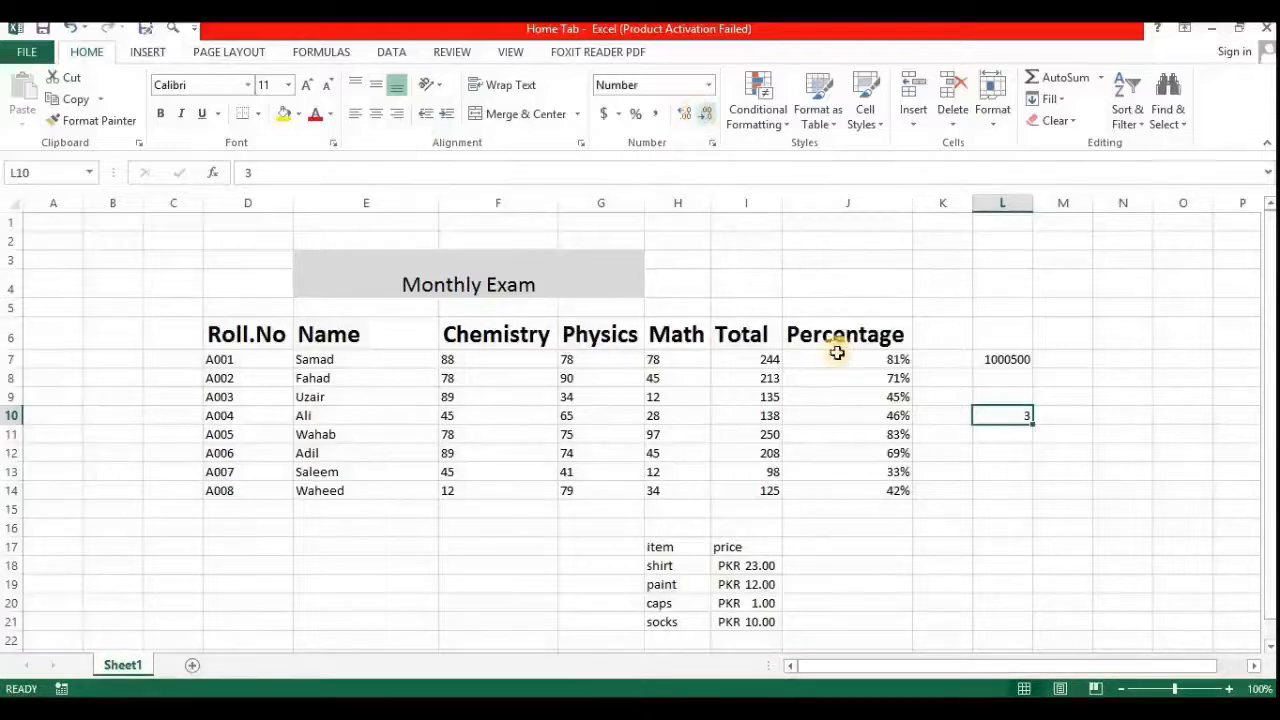
Reselect L10 and bring up the Number Format list for it
left_click(985, 487)
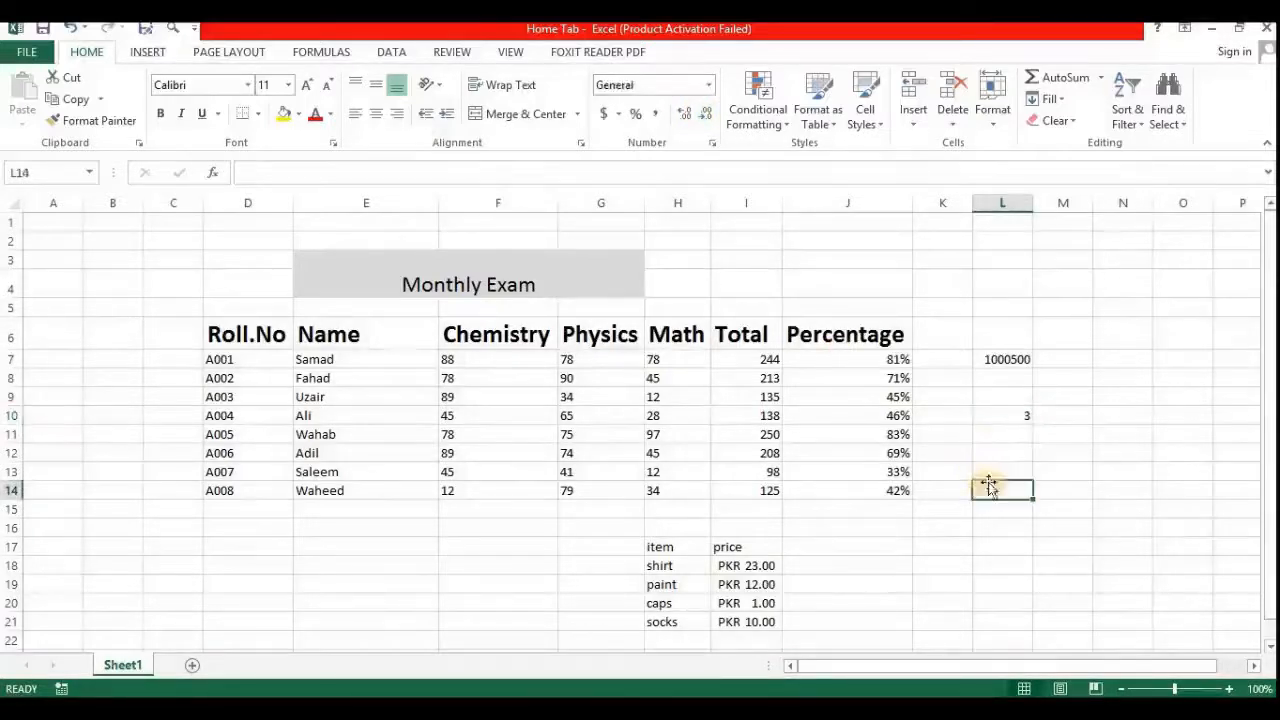
left_click(999, 415)
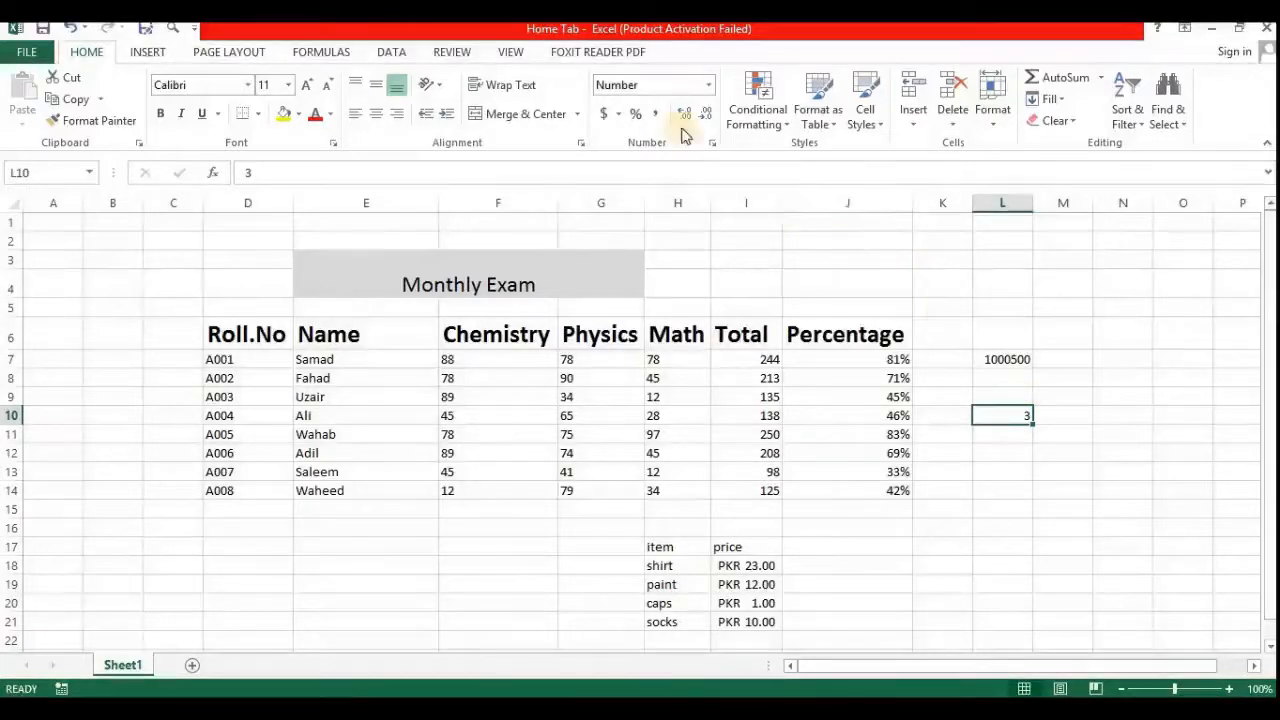
left_click(705, 88)
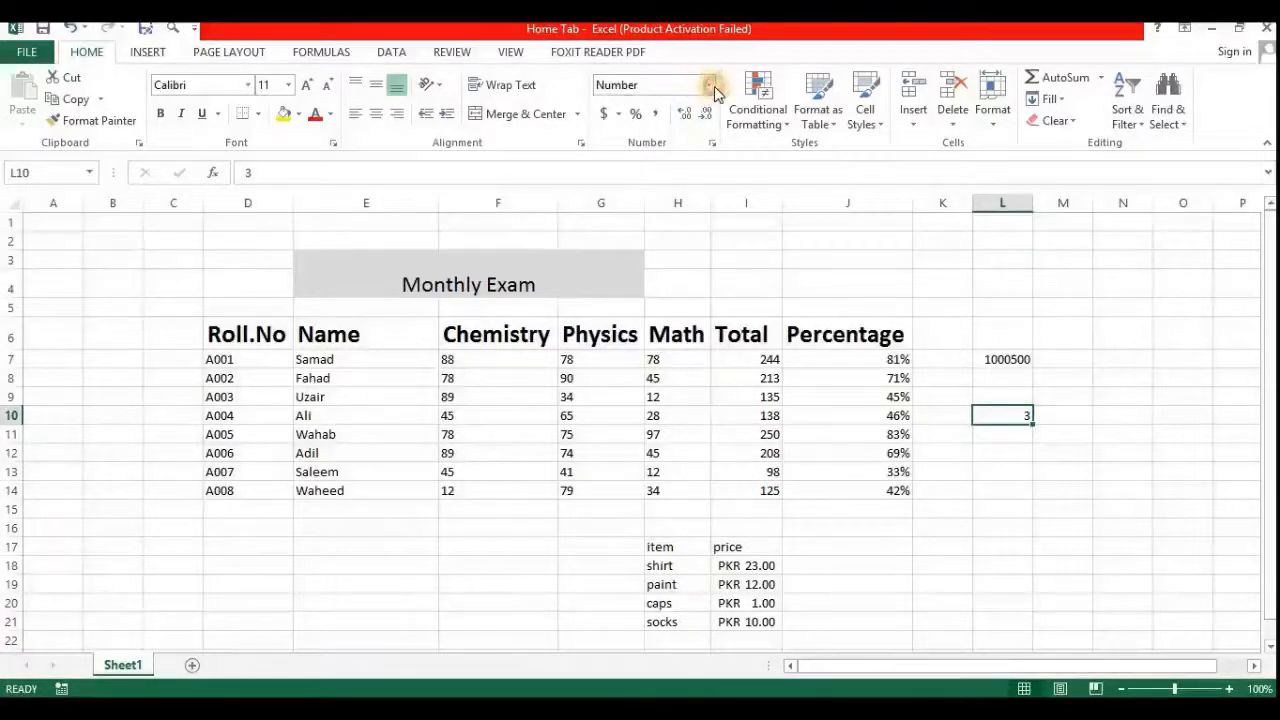
left_click(712, 87)
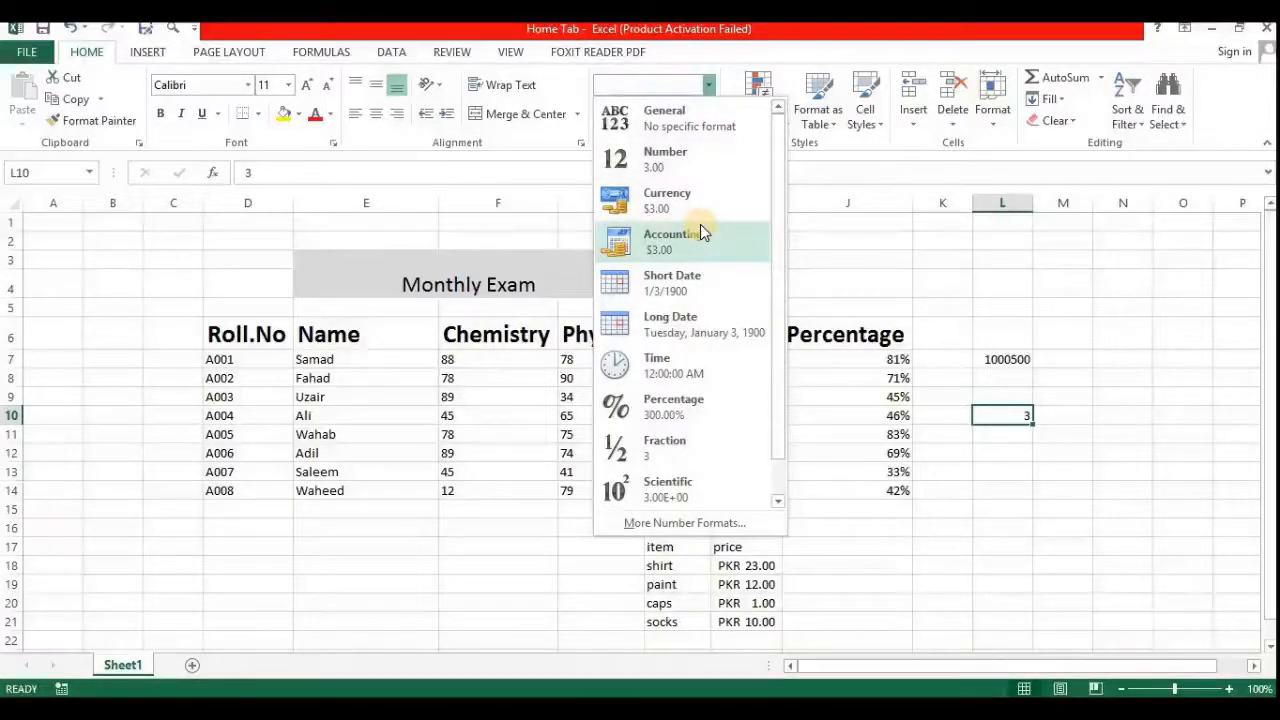
Format L10 as Short Date (1/3/1900) and give L12 the Short Date format too
key("Down")
key("Down")
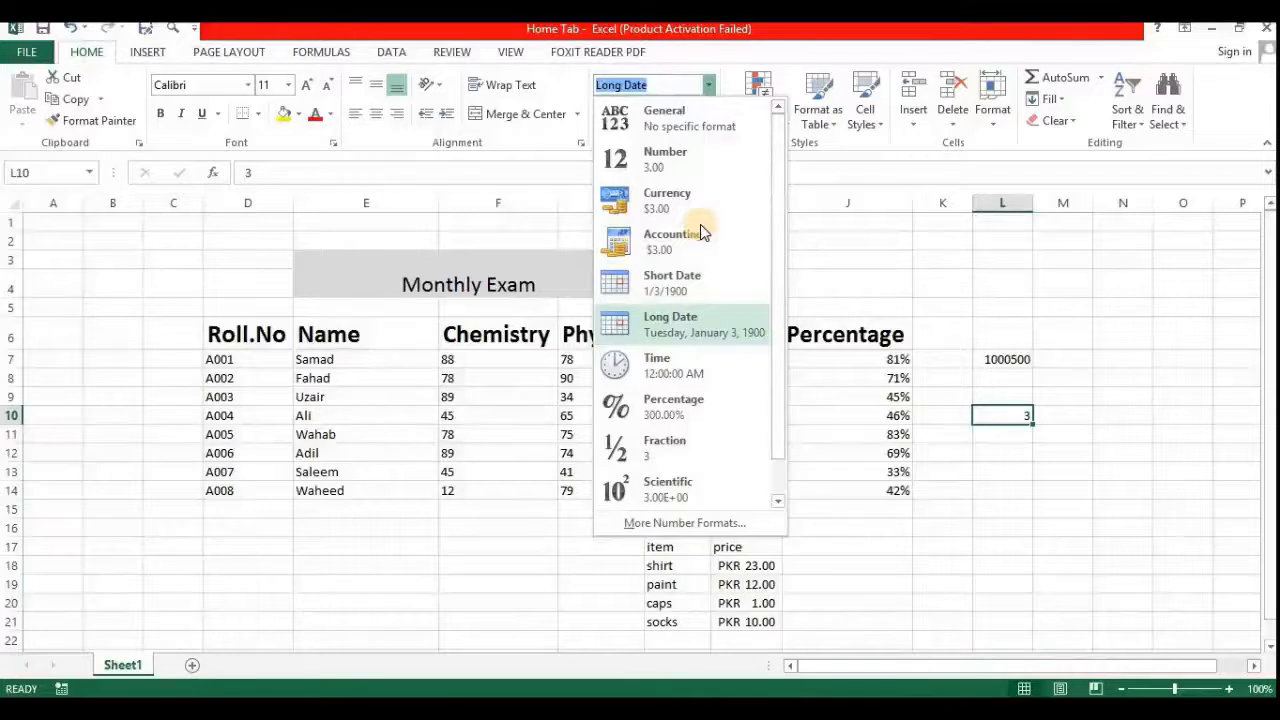
key("Down")
key("Down")
key("Down")
key("Down")
key("Down")
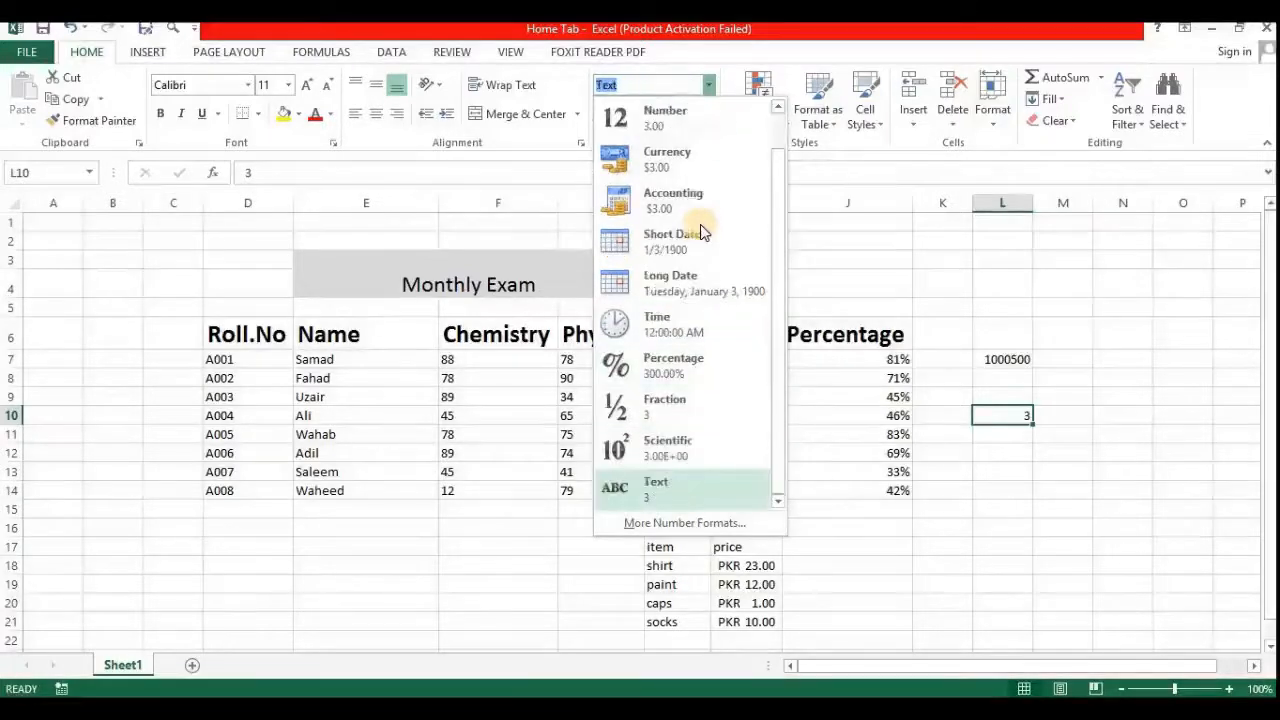
key("Up")
key("Up")
key("Up")
key("Up")
key("Up")
key("Up")
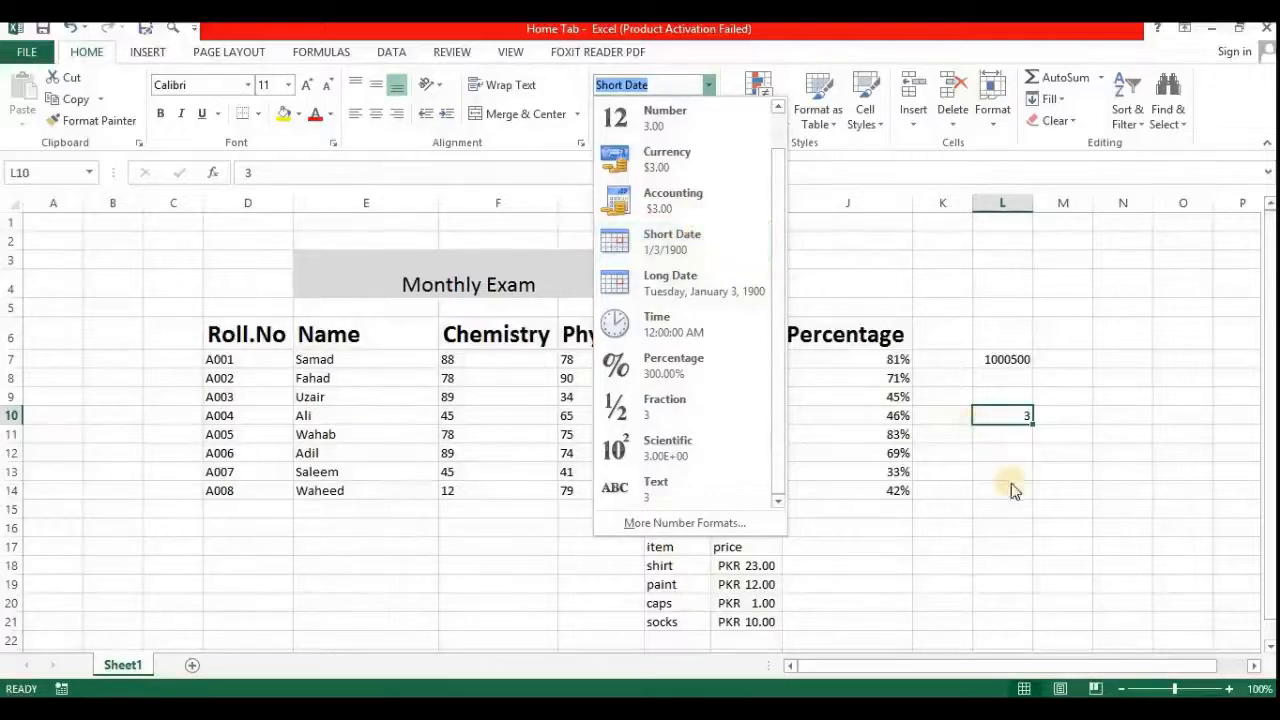
left_click(1005, 452)
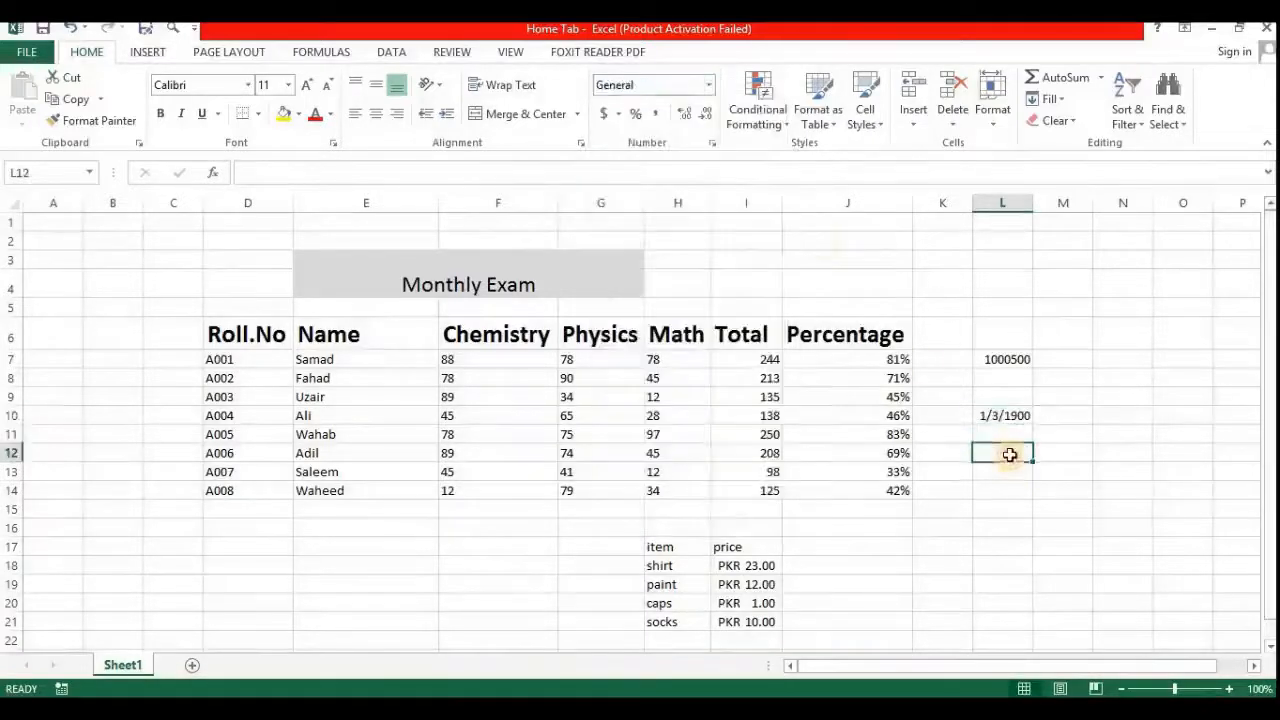
left_click(709, 85)
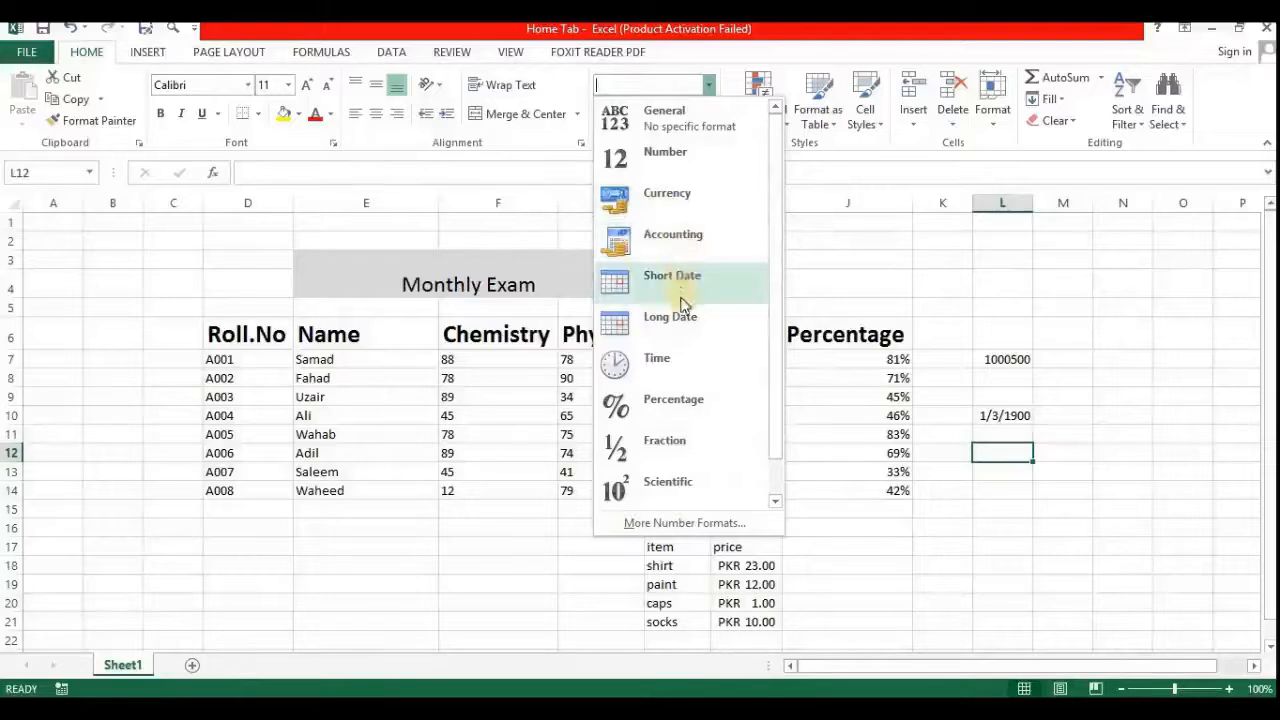
left_click(676, 277)
left_click(1002, 455)
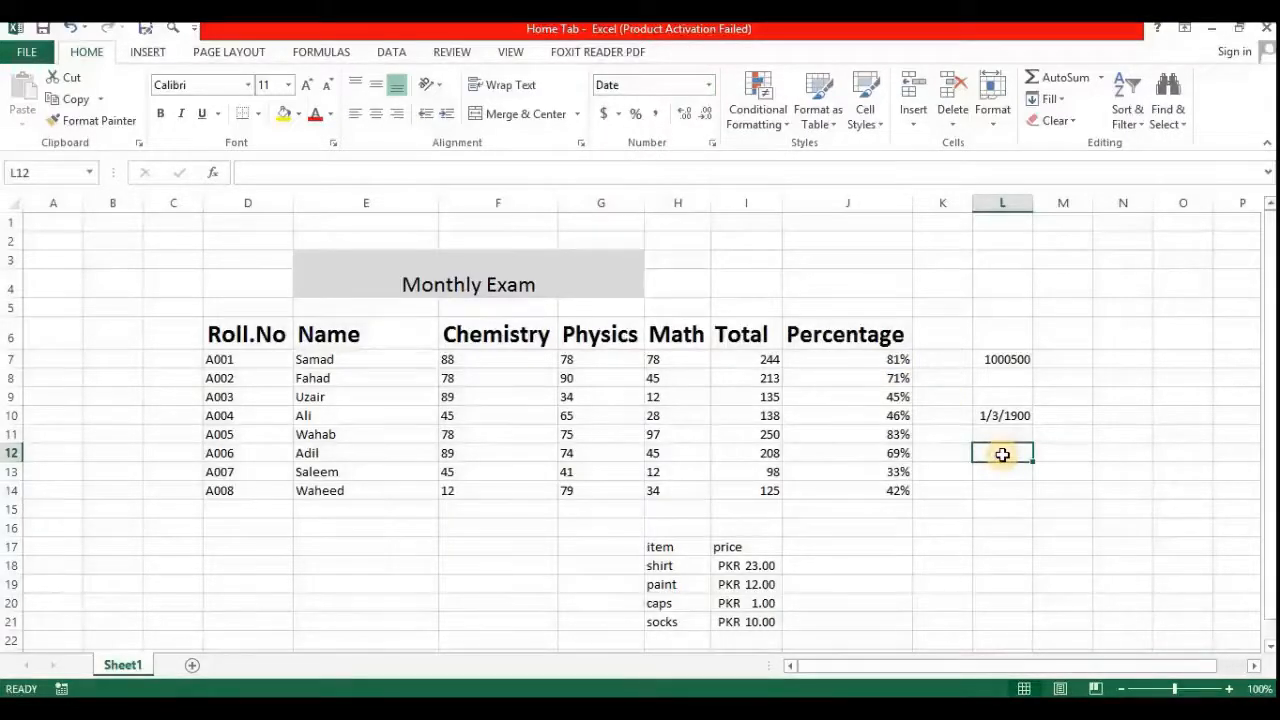
Enter 35, then 2500000, in L12 to see the numbers displayed as dates
type("350")
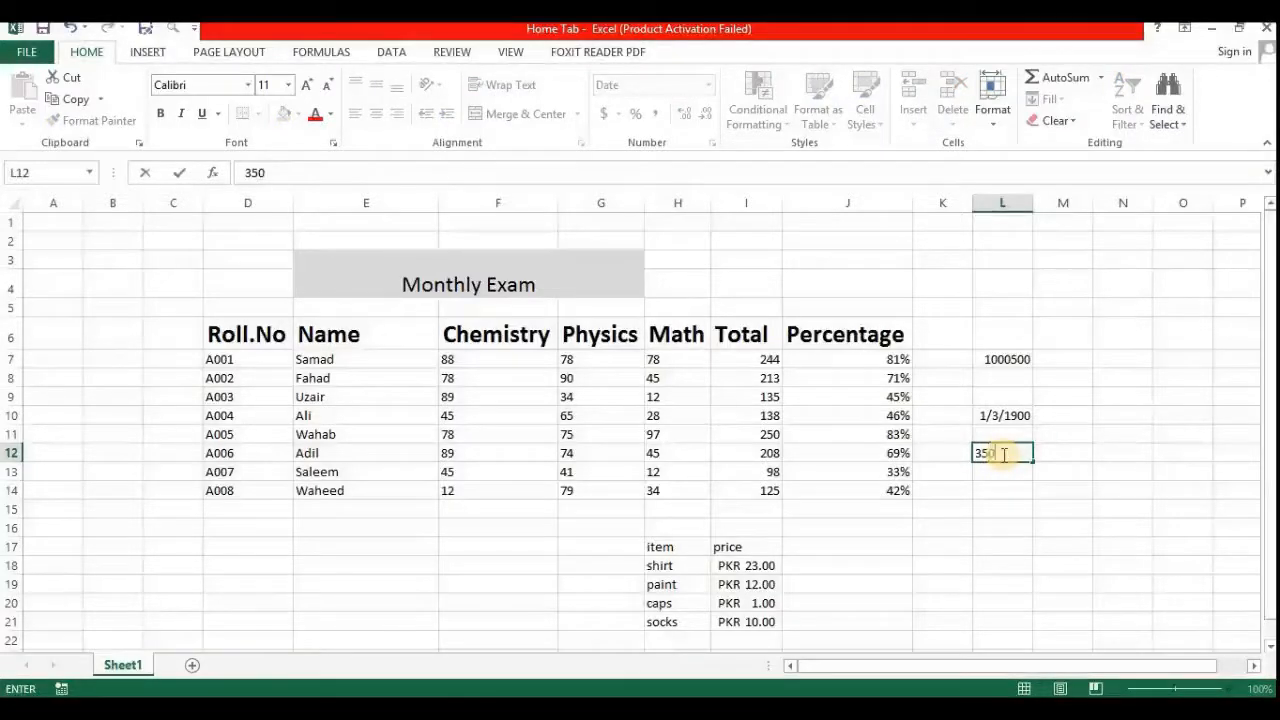
key("Return")
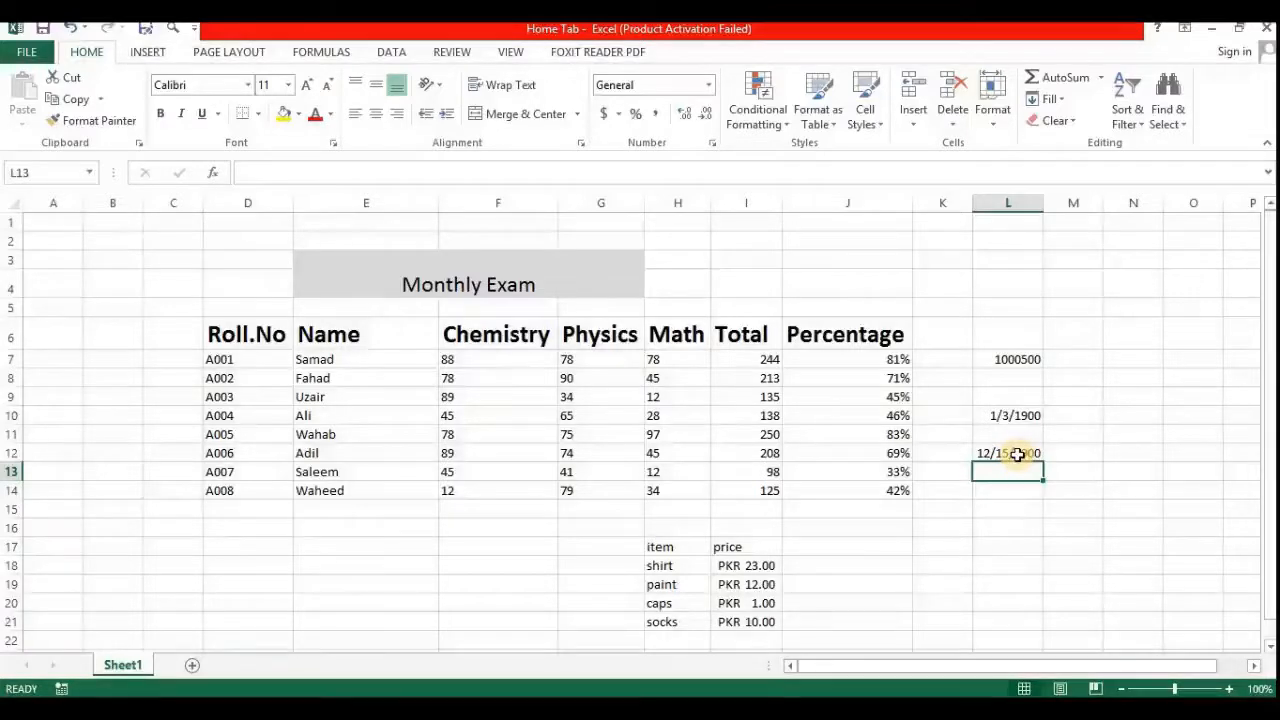
left_click(1017, 454)
double_click(1017, 454)
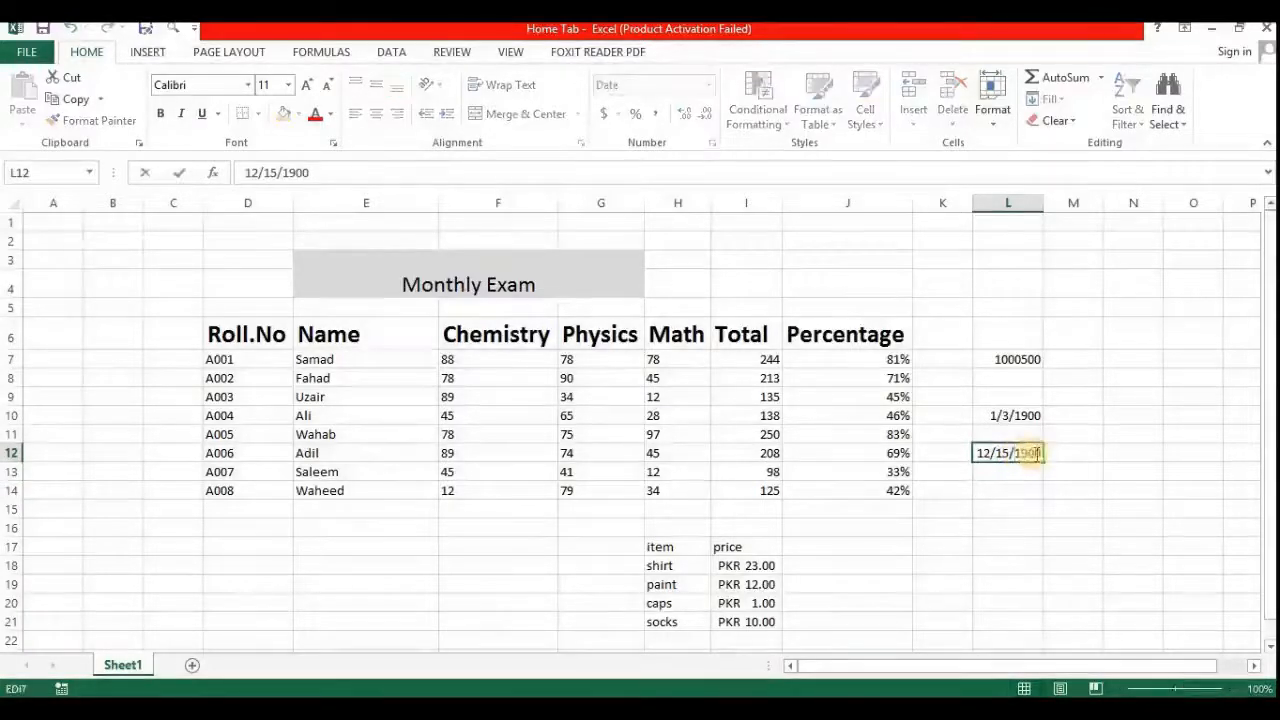
left_click_drag(1038, 453, 951, 440)
key("BackSpace")
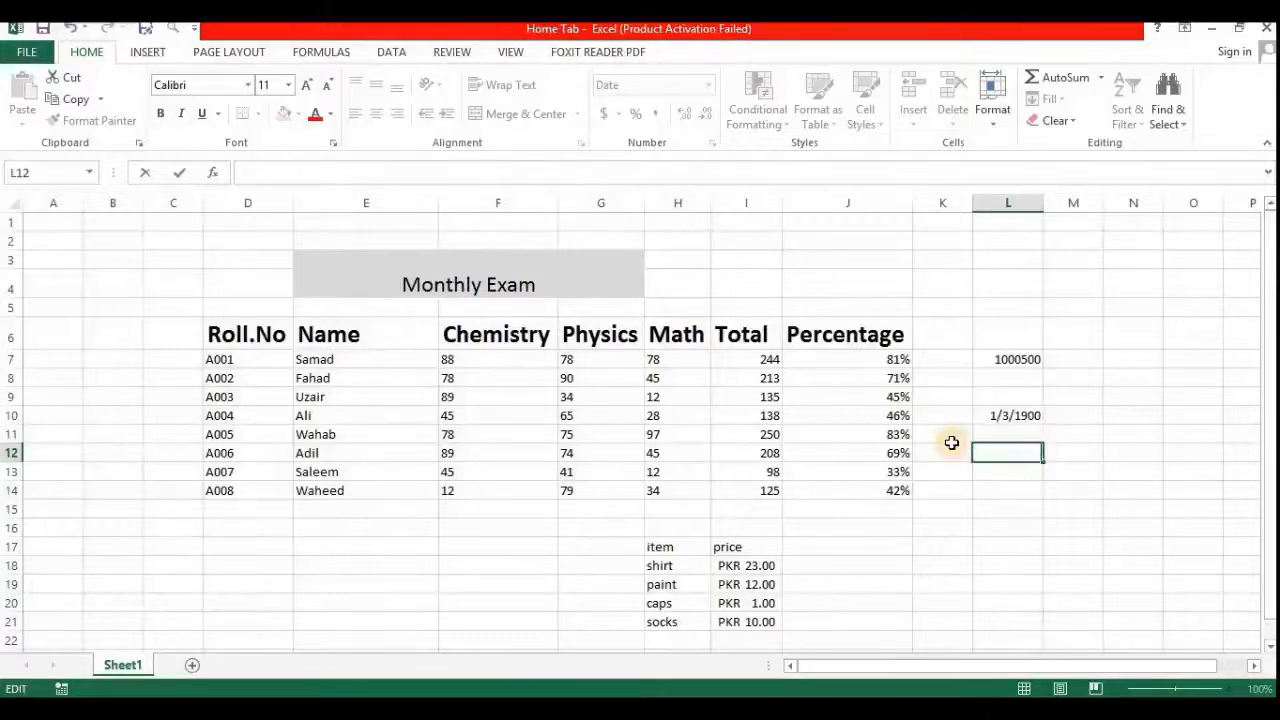
type("2500000")
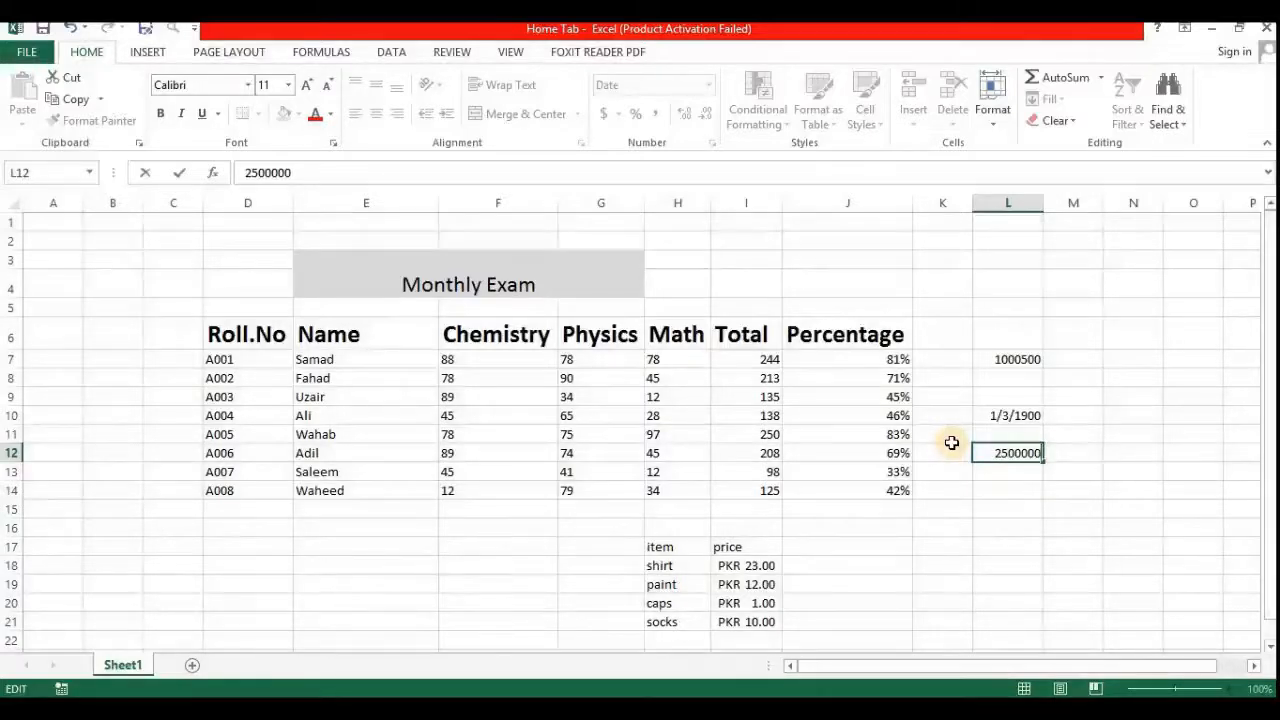
key("Return")
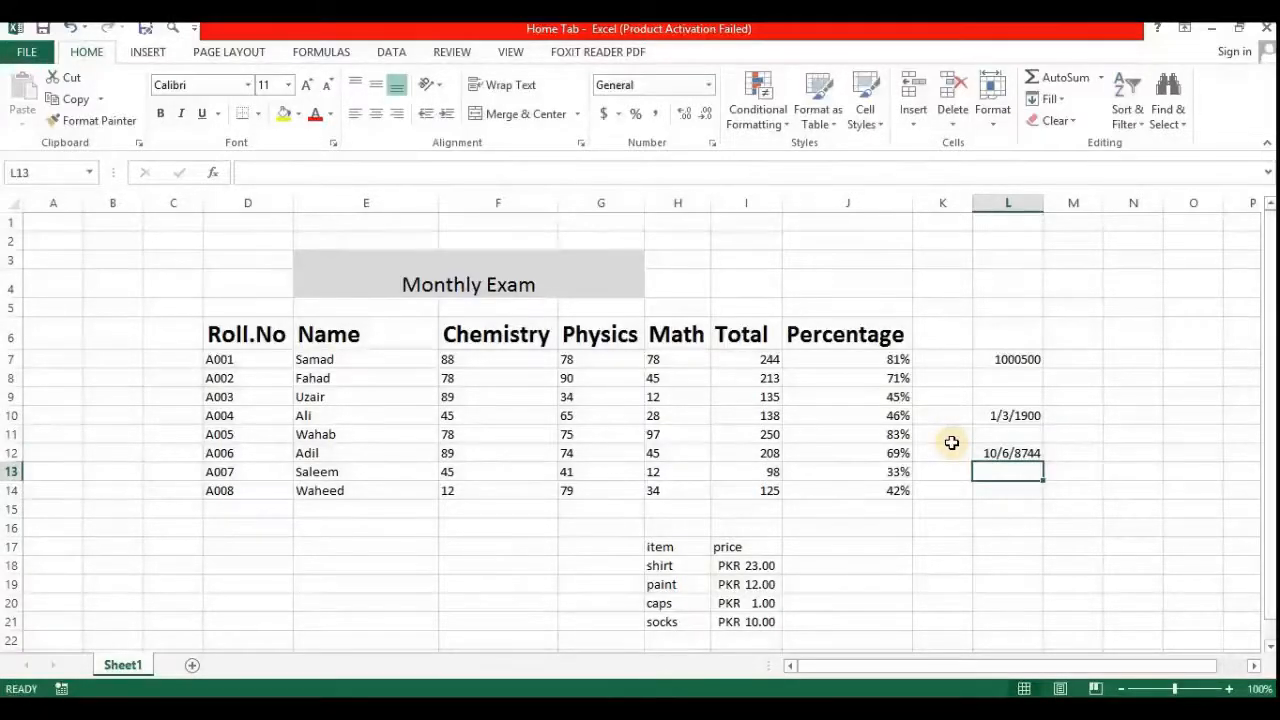
Apply Long Date to L12 and enter 49000, showing Saturday, February 25, 2034
left_click(1018, 452)
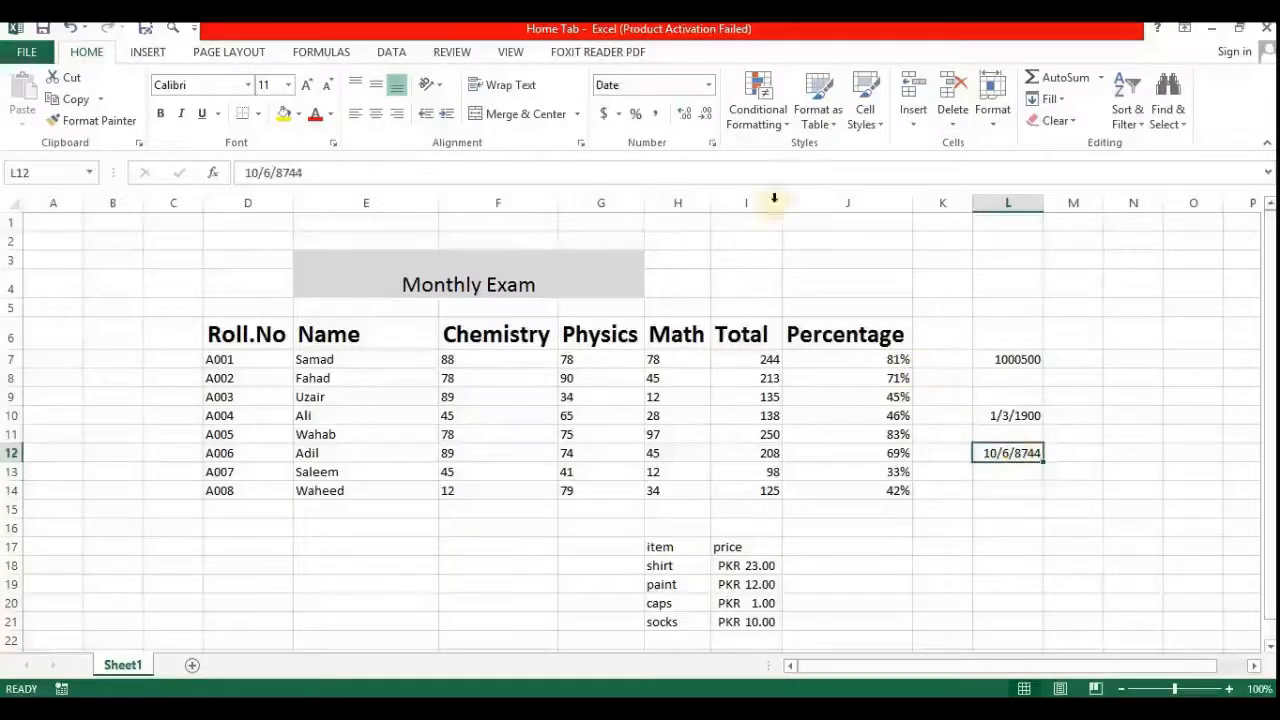
left_click(708, 86)
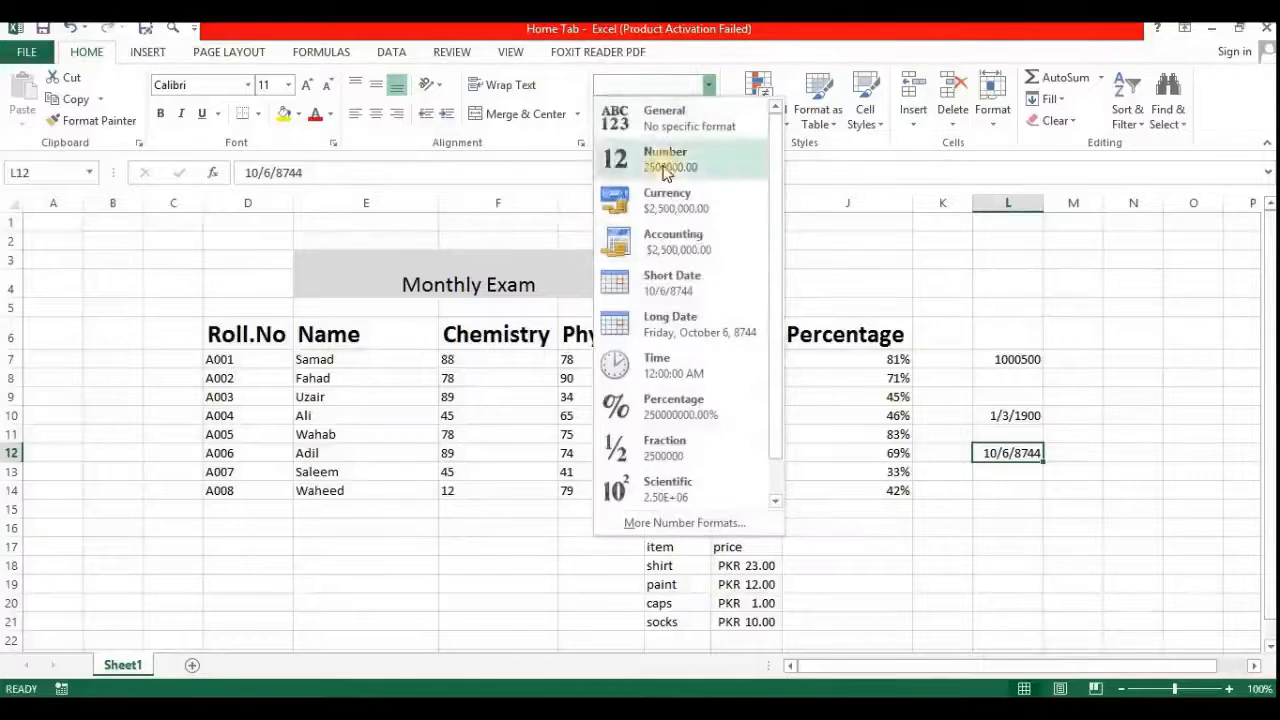
left_click(688, 316)
type("49000")
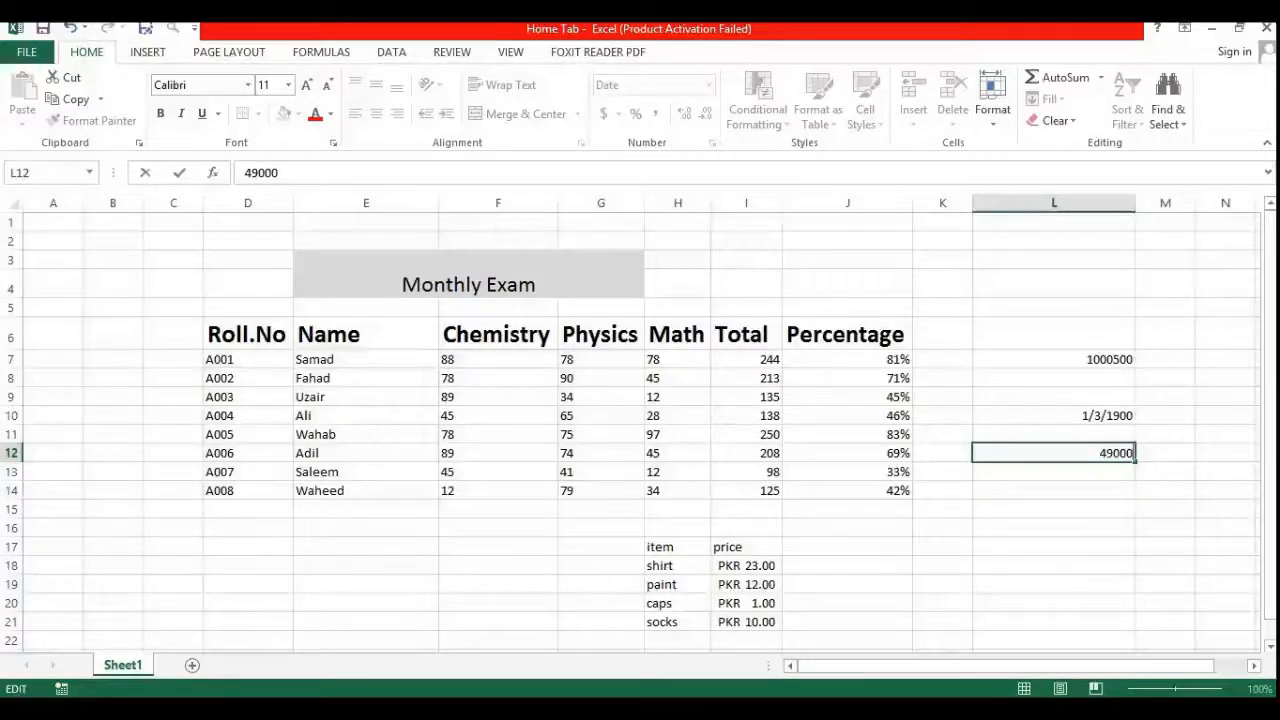
key("Return")
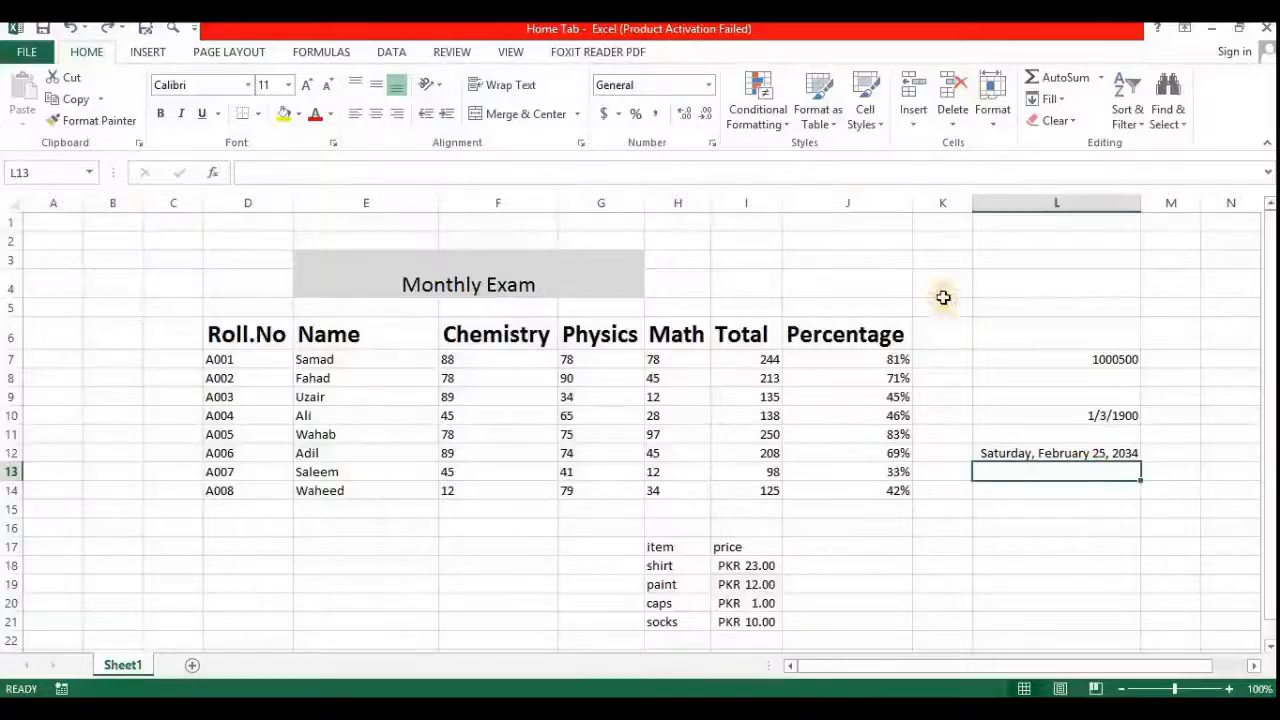
In Format Cells, set the Number format to 3 decimal places with the 1000 separator
left_click(713, 146)
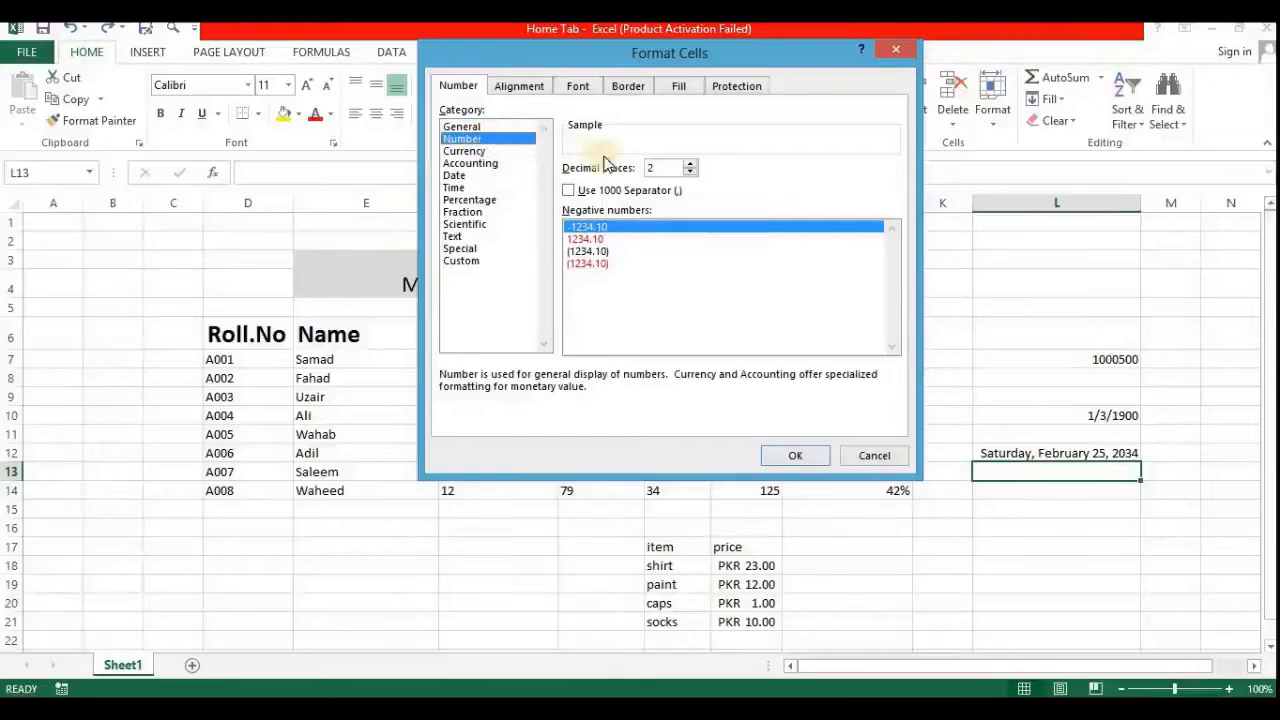
left_click(672, 163)
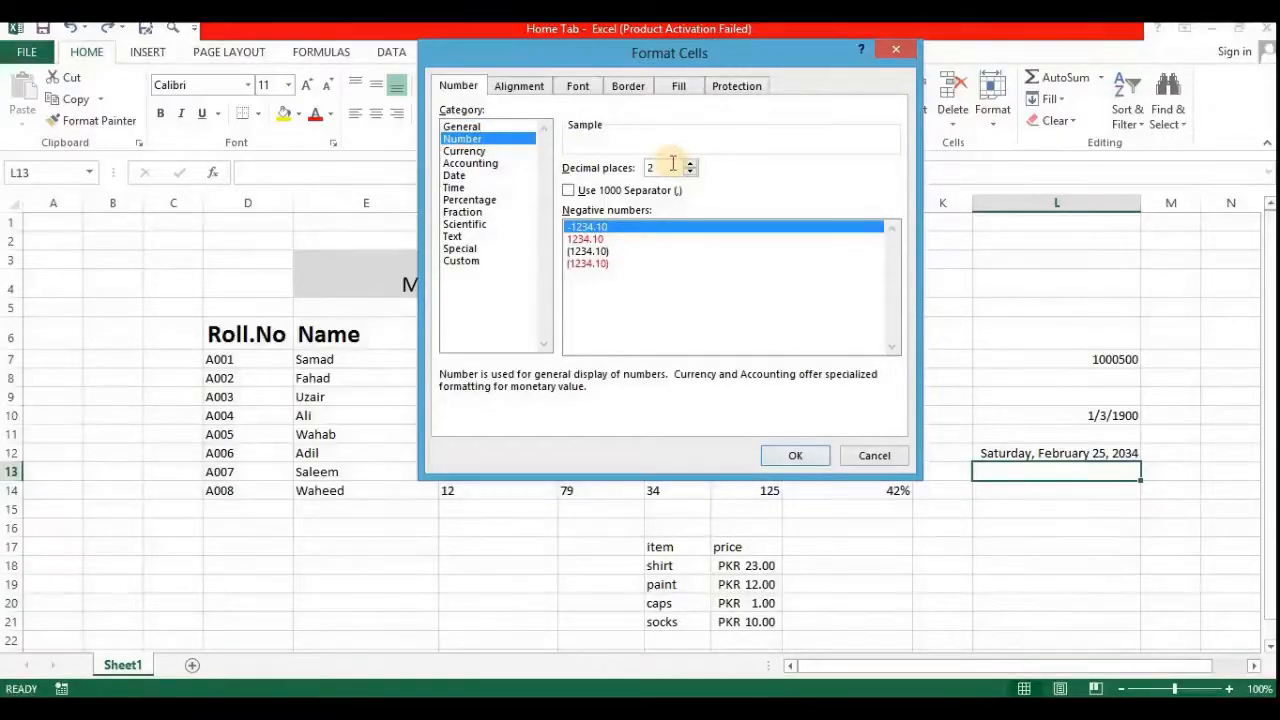
key("BackSpace")
type("3")
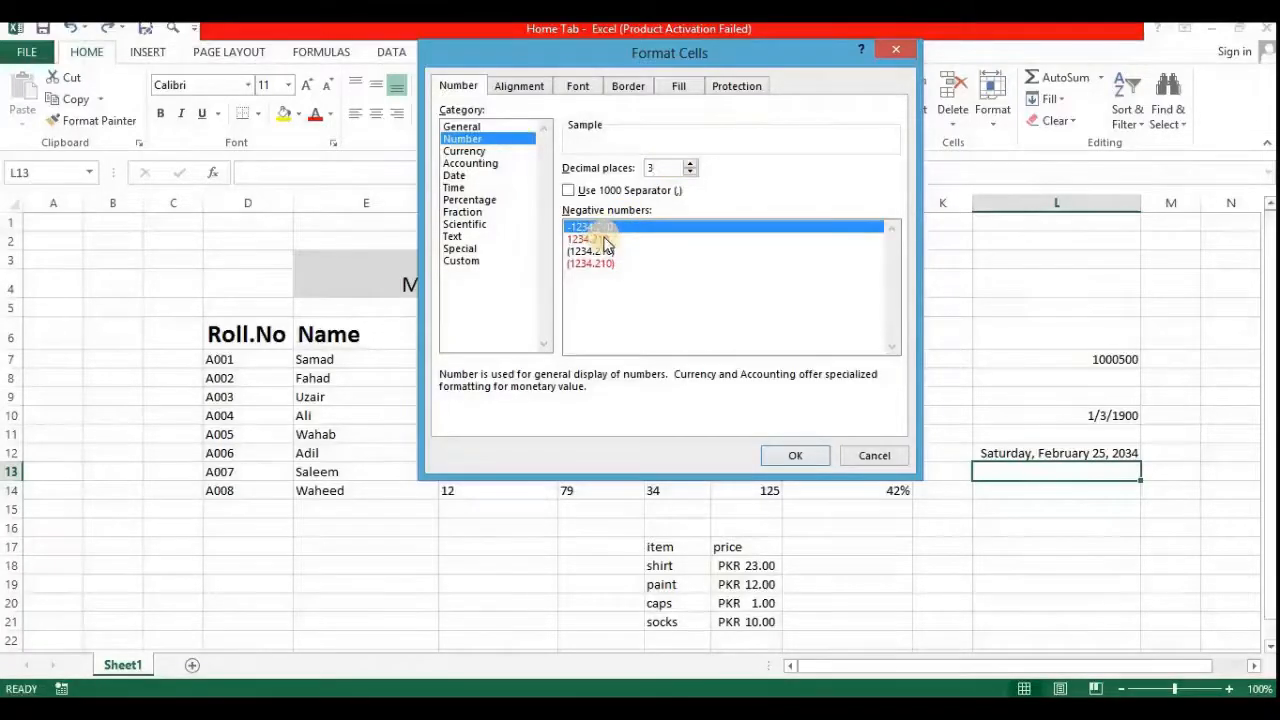
left_click(569, 191)
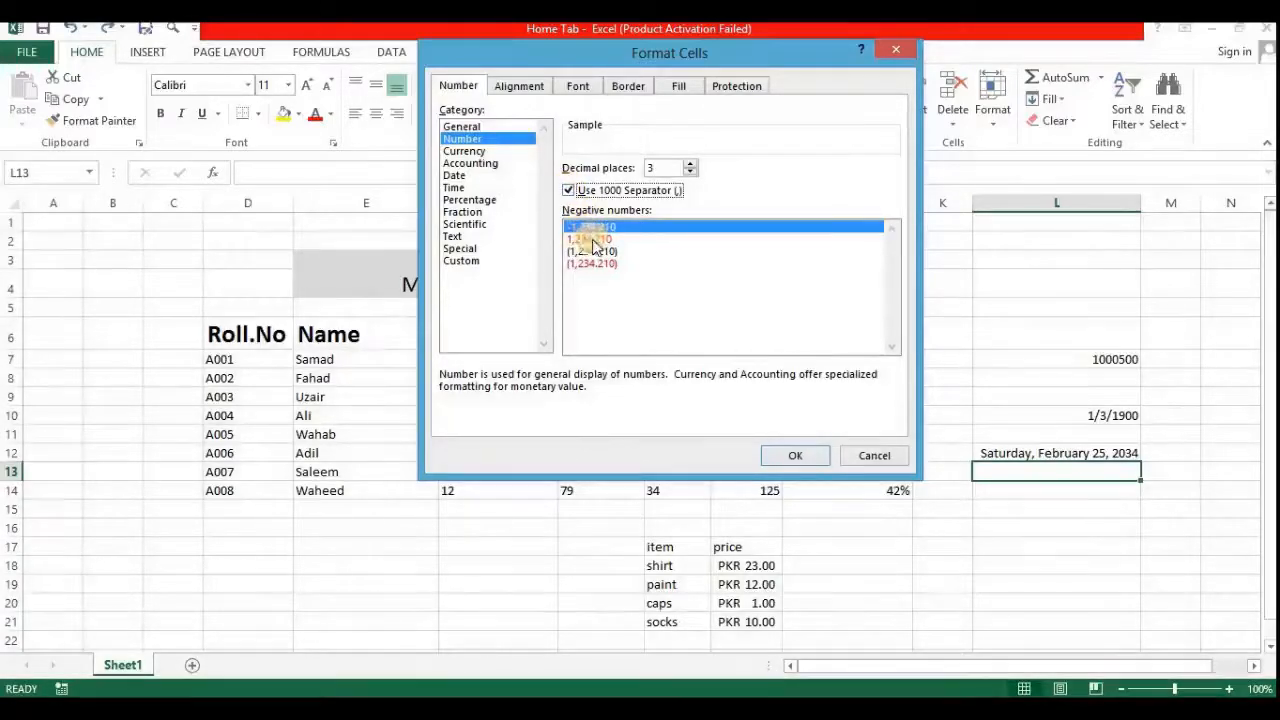
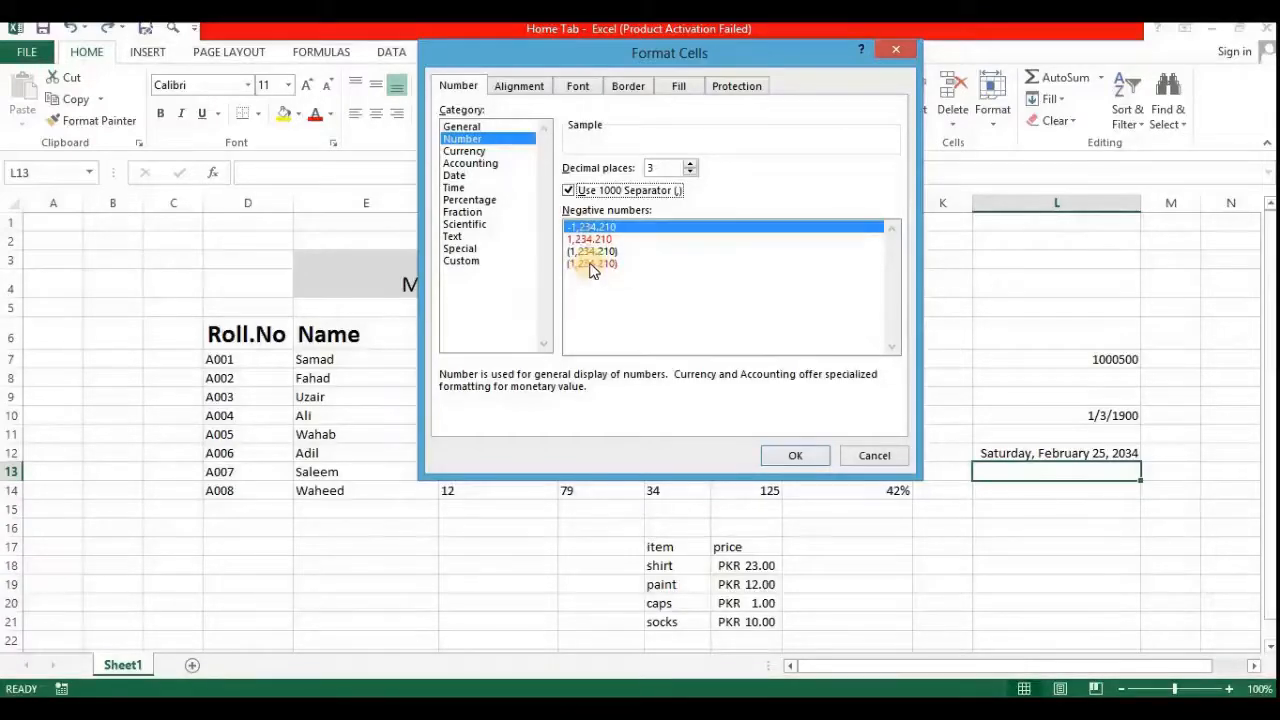
Turn off the 1000 separator and try the red negative-number formats
left_click(569, 191)
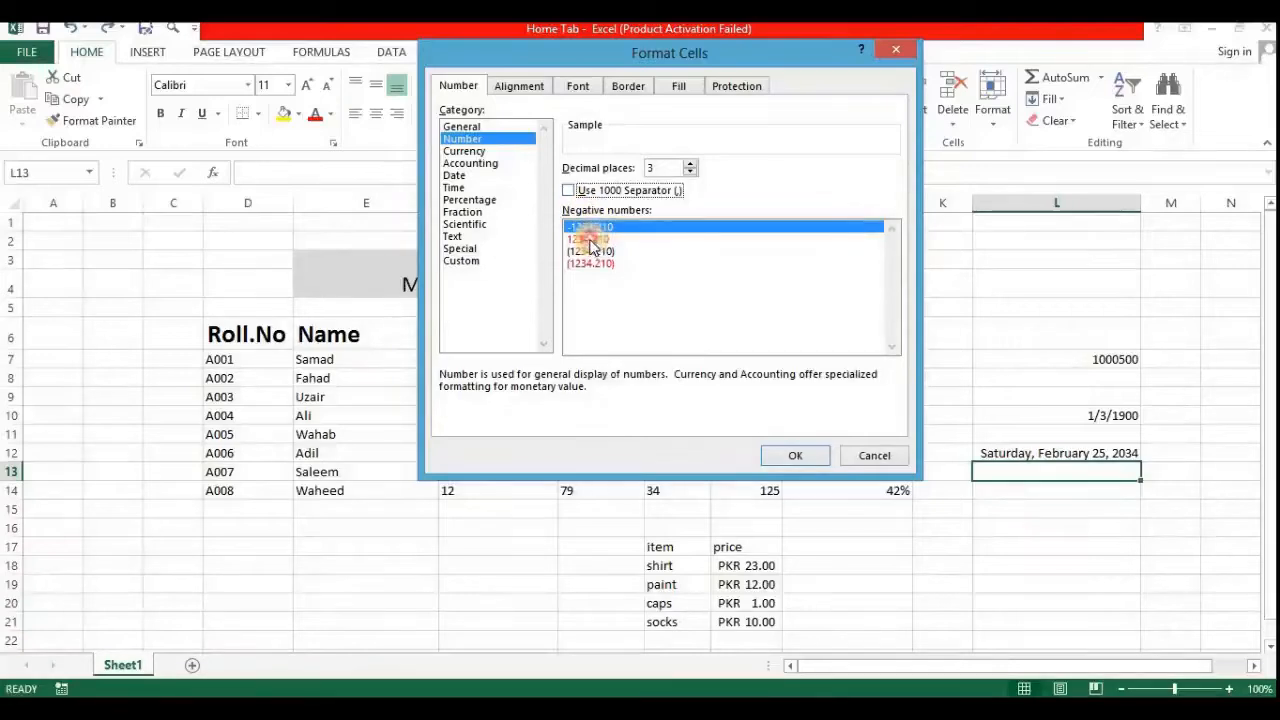
left_click(588, 240)
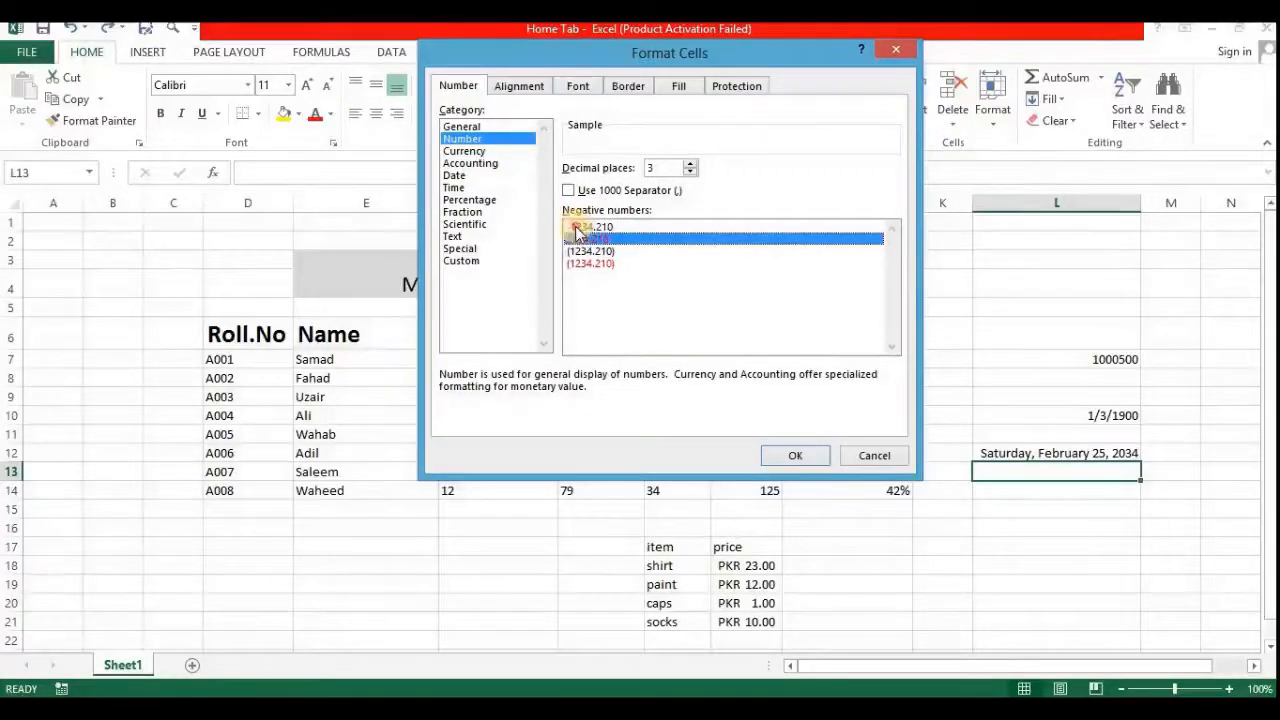
left_click(576, 228)
left_click(583, 240)
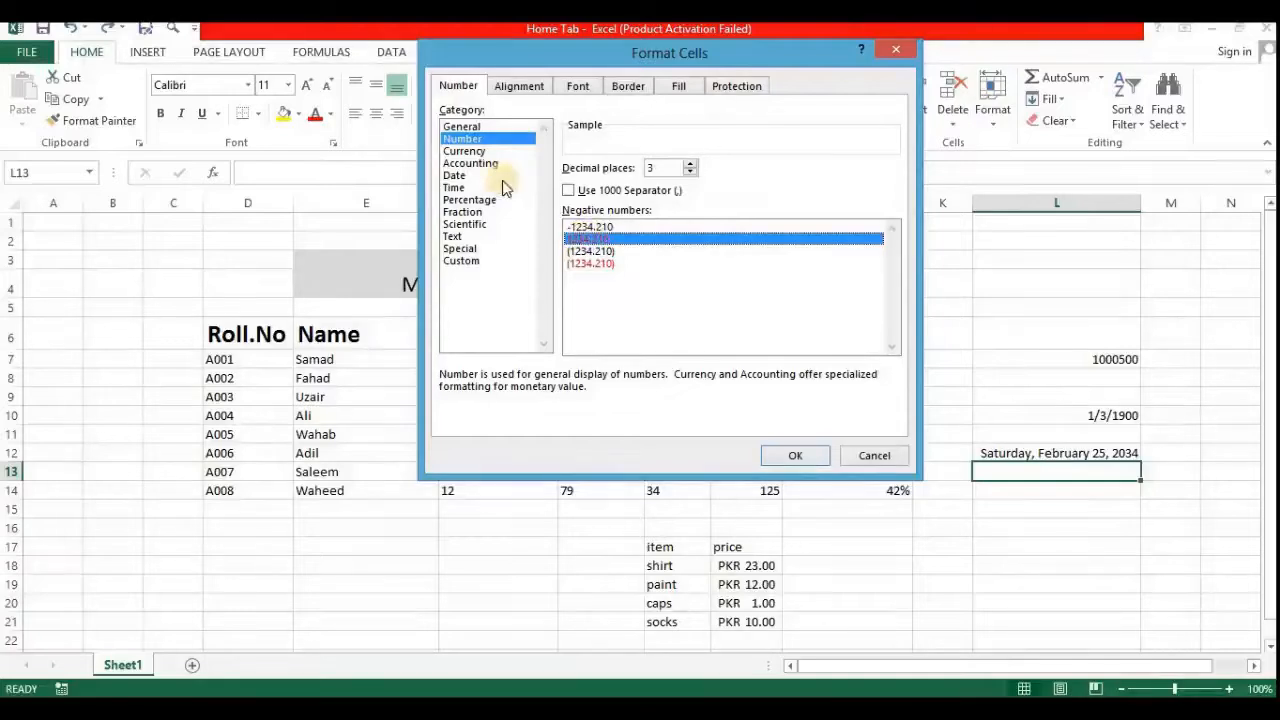
Switch to the Accounting format with the PKR currency symbol
left_click(467, 164)
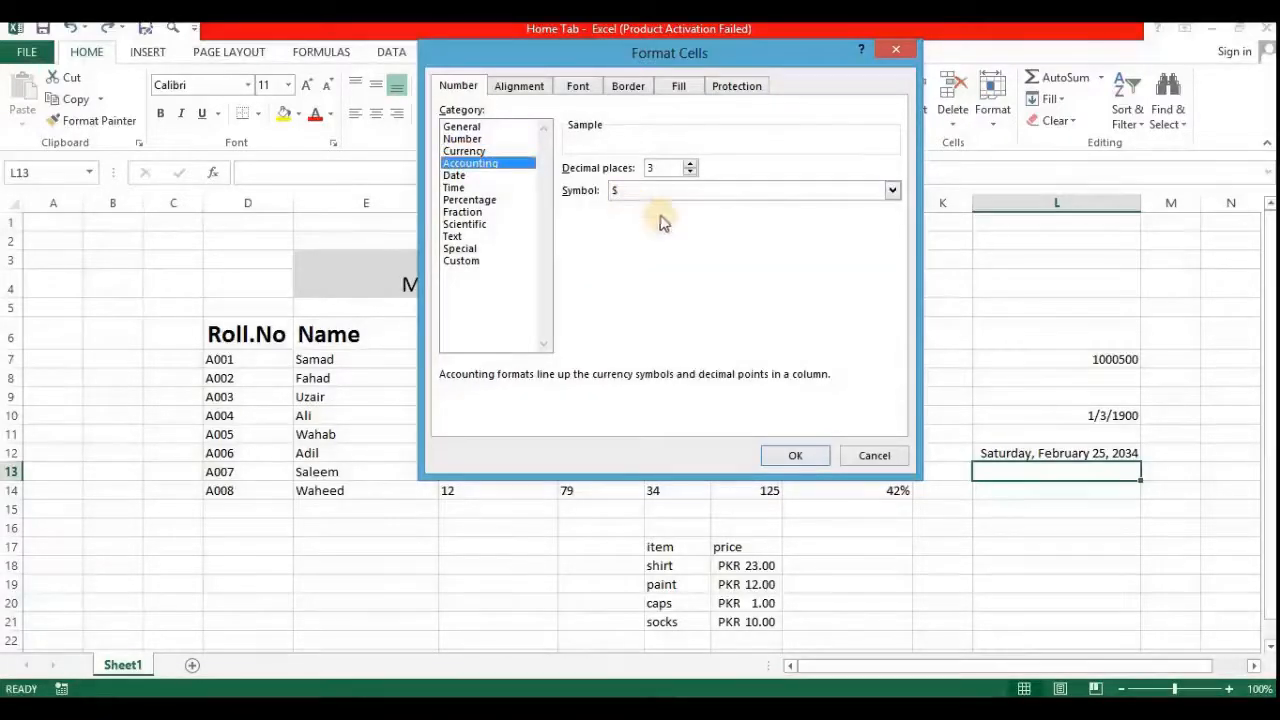
left_click(892, 192)
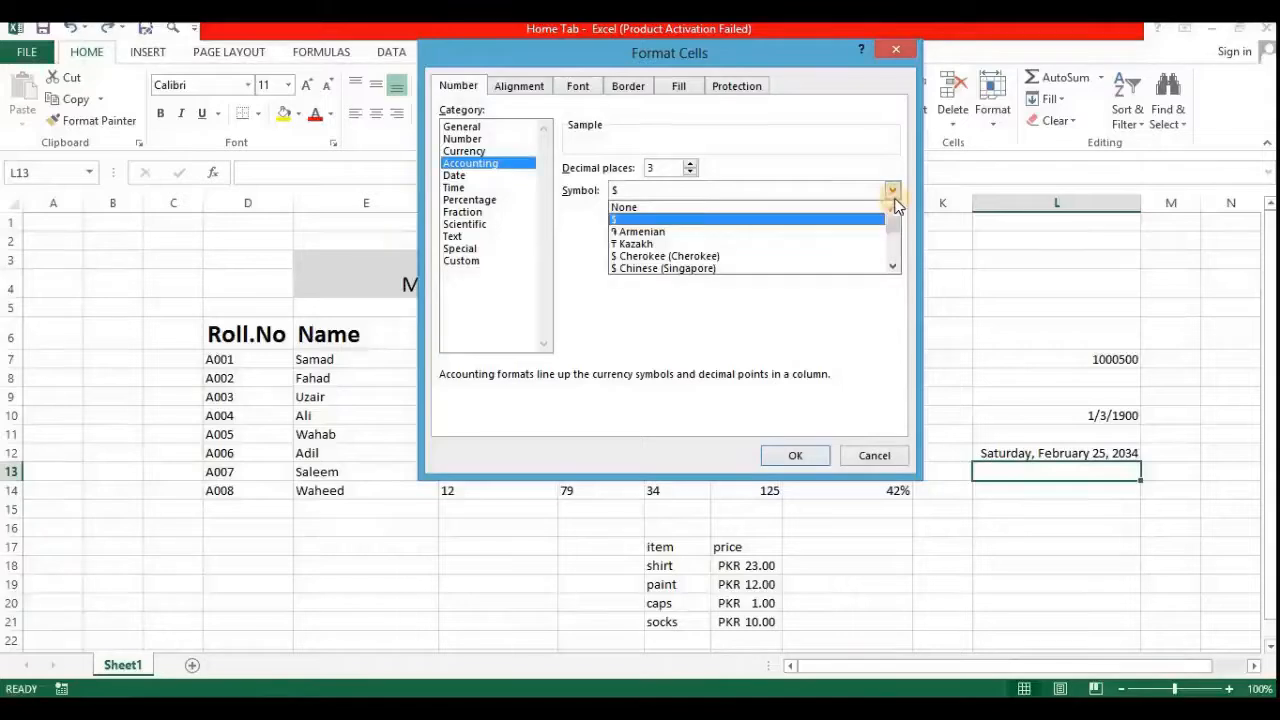
type("pk")
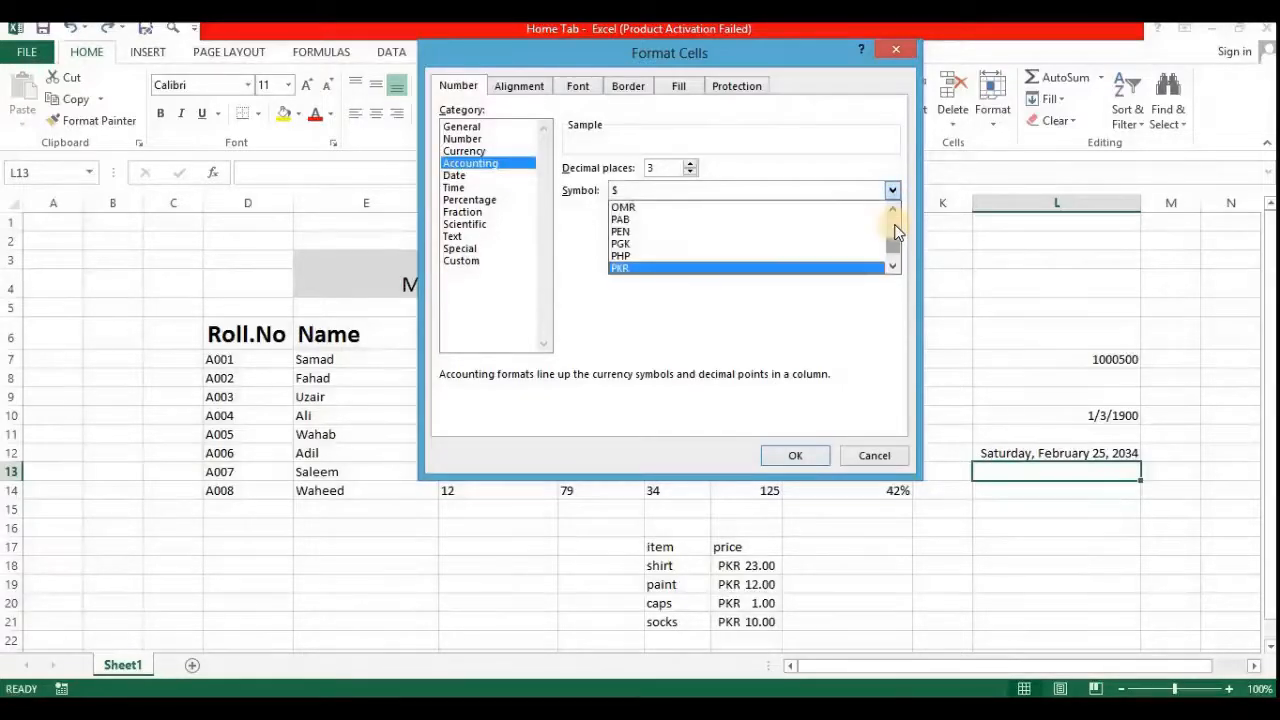
left_click(827, 269)
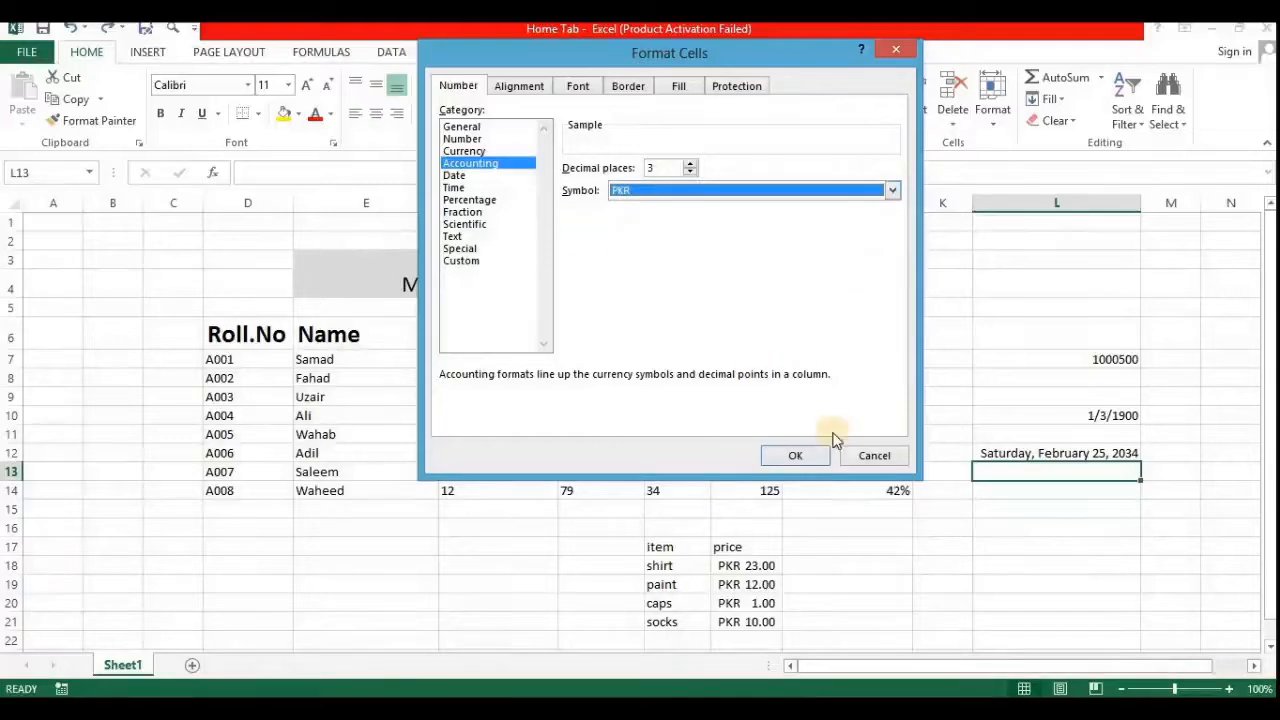
Browse the Date formats and locale list, keeping English (United States)
left_click(454, 176)
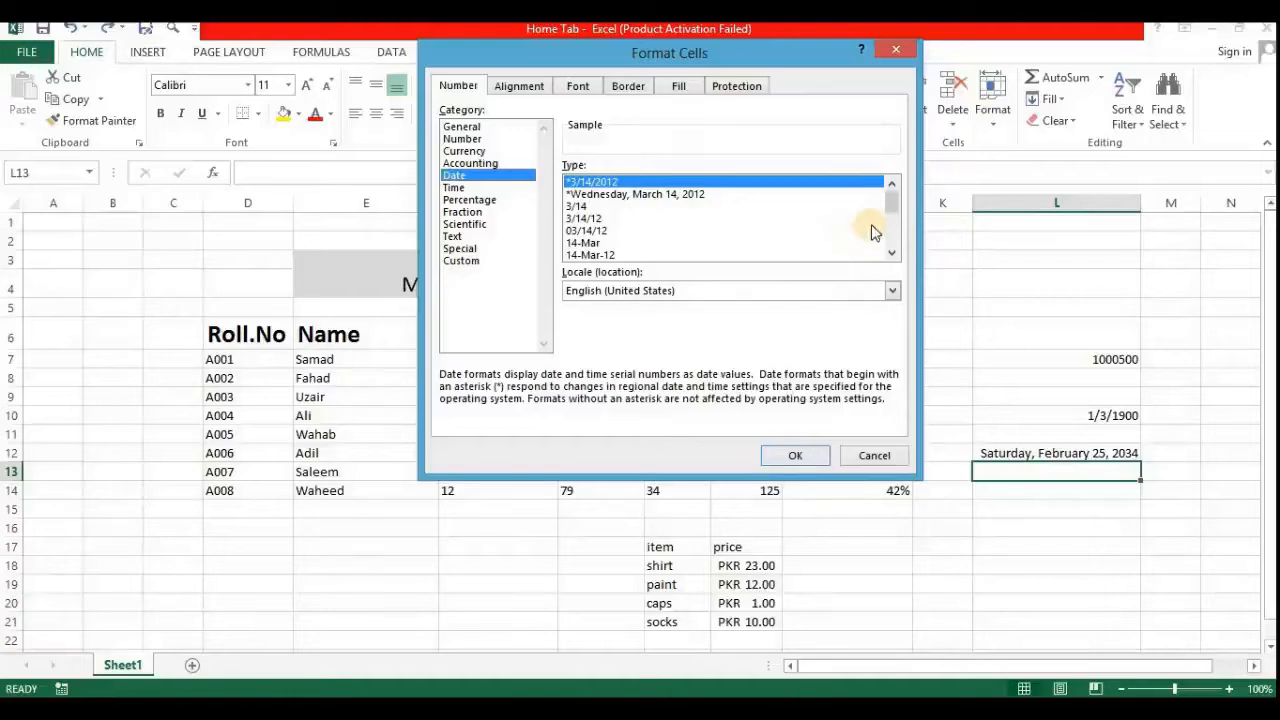
left_click_drag(896, 210, 896, 228)
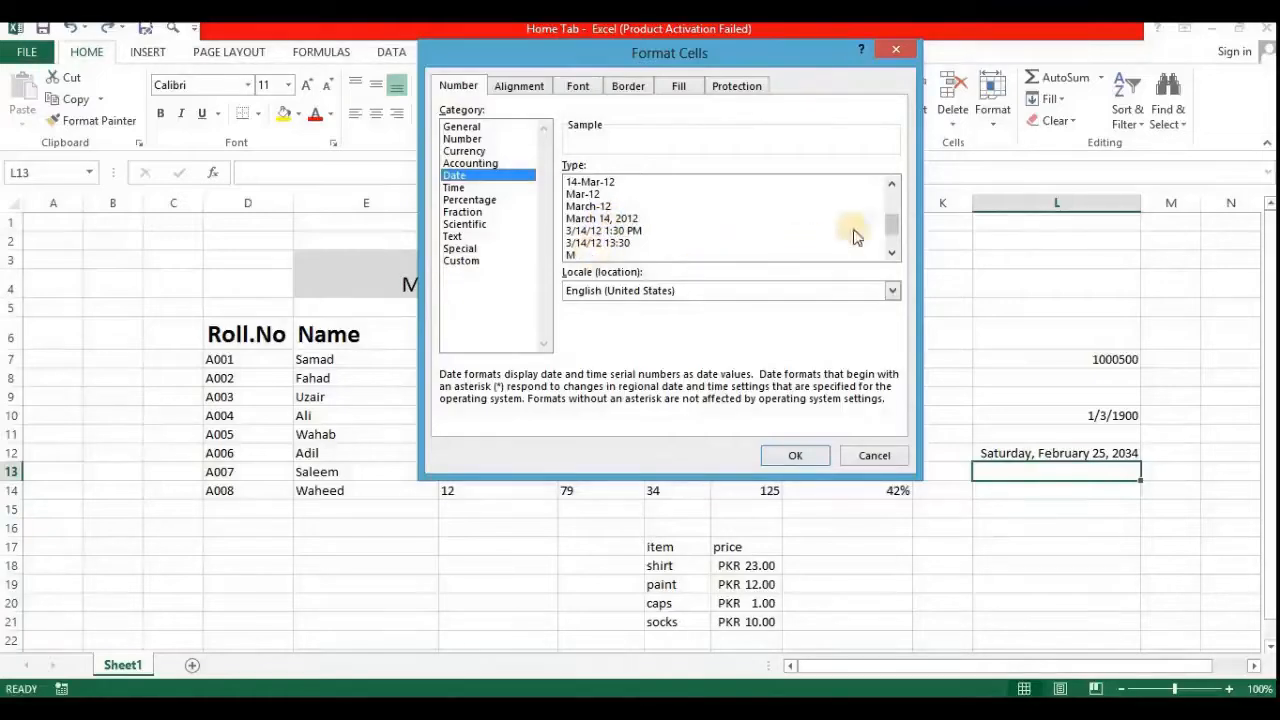
left_click_drag(896, 232, 894, 253)
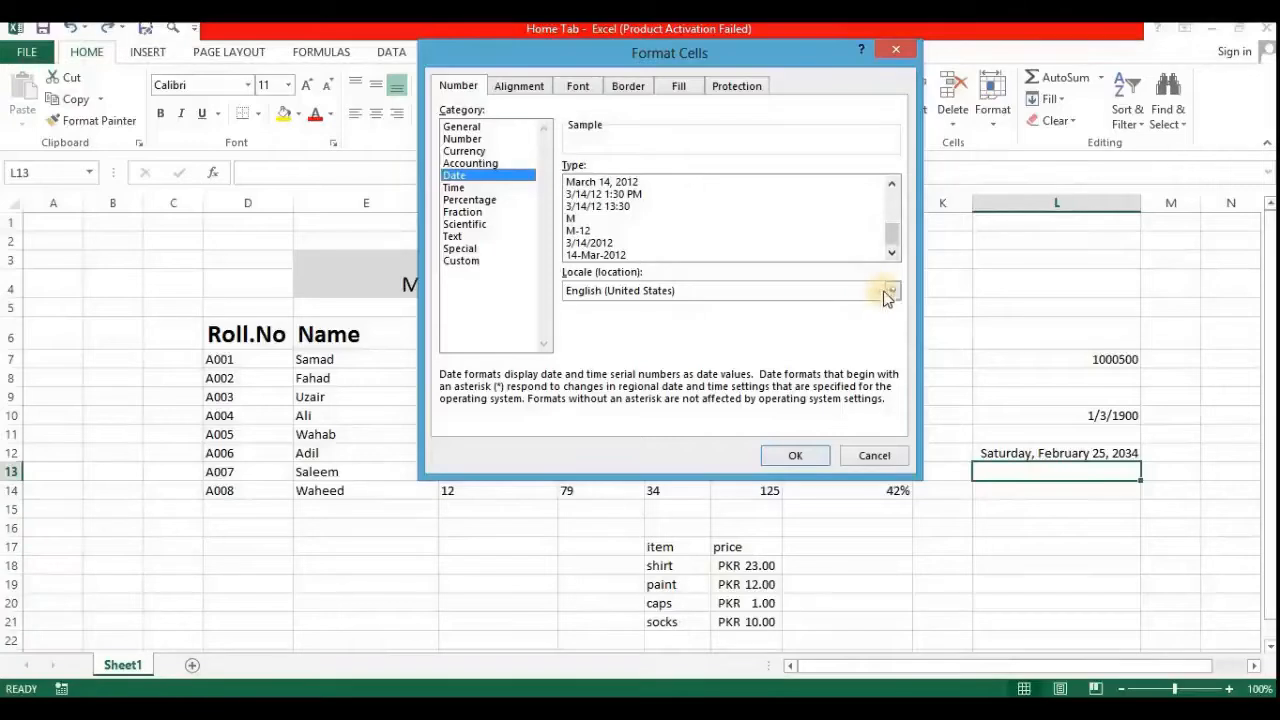
left_click(892, 291)
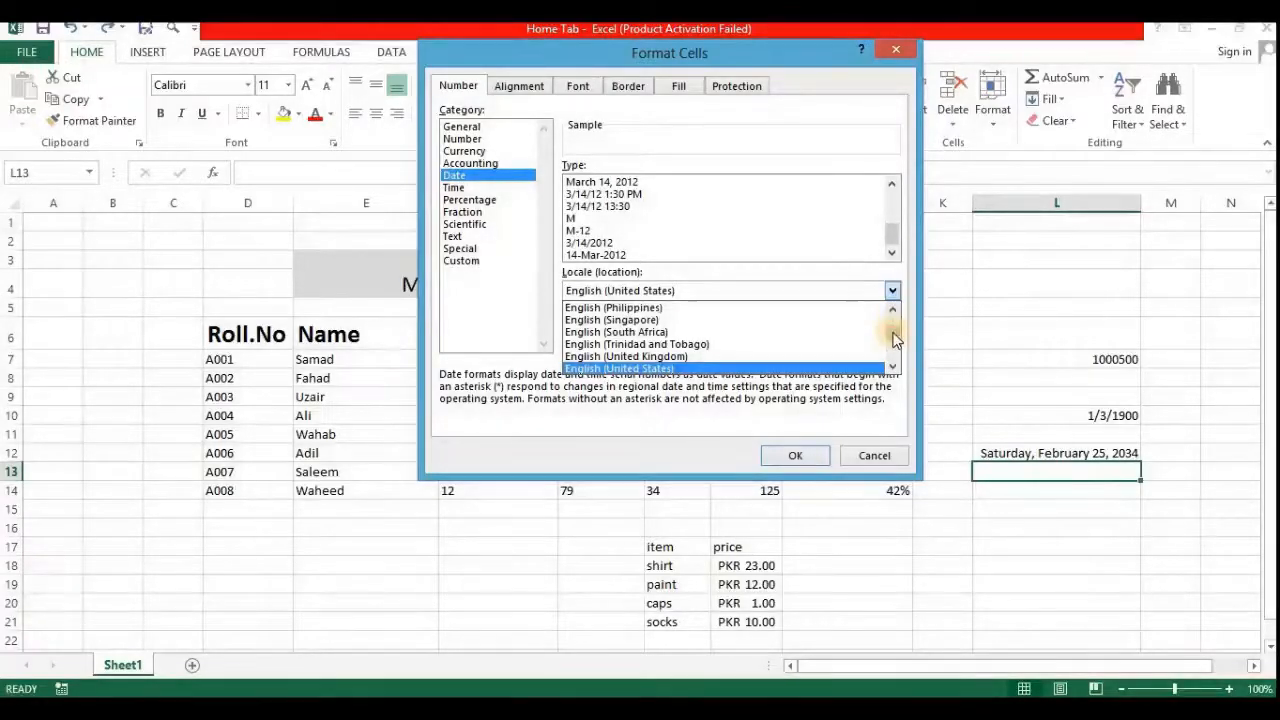
left_click_drag(891, 337, 893, 360)
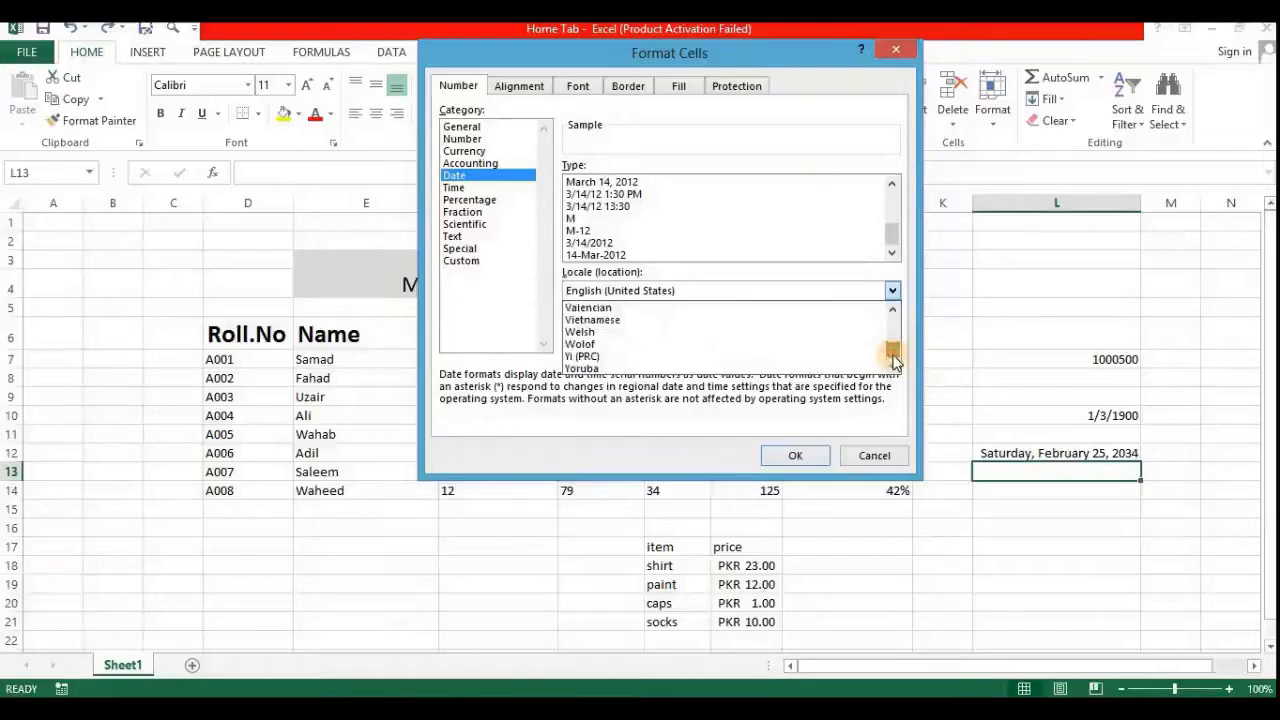
left_click(794, 190)
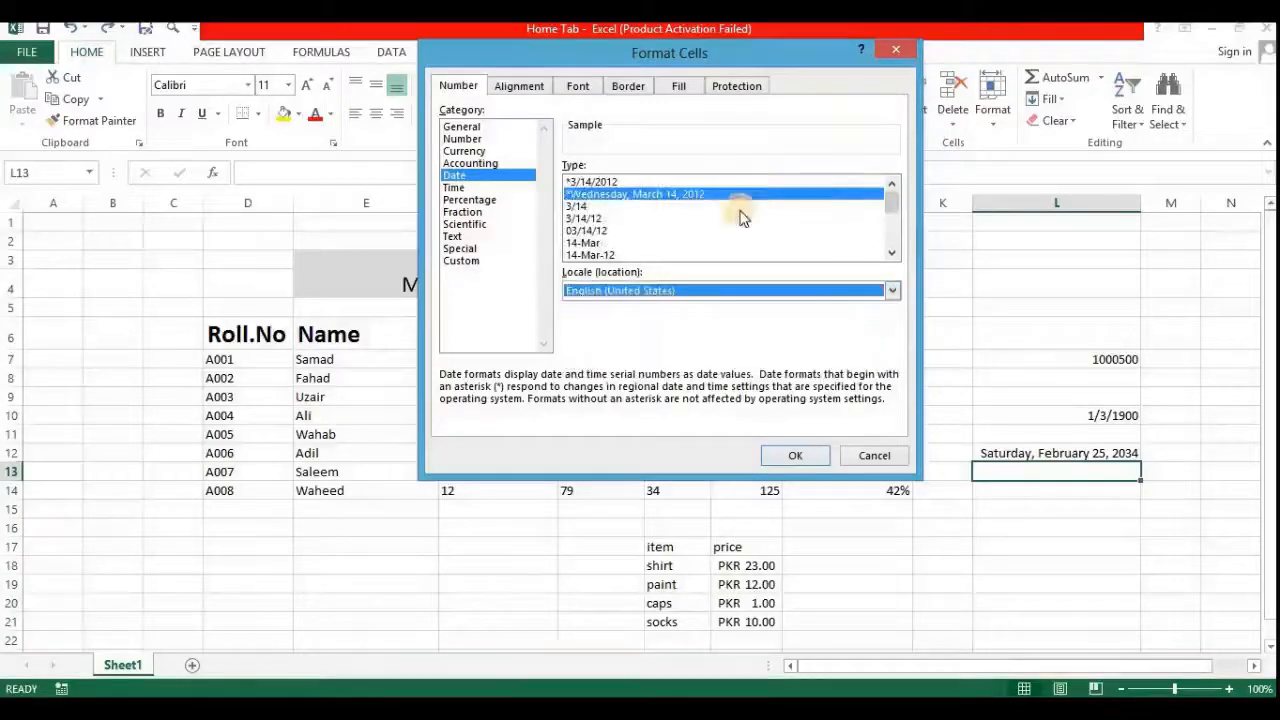
Review the Time, Percentage and Fraction format options
left_click(462, 187)
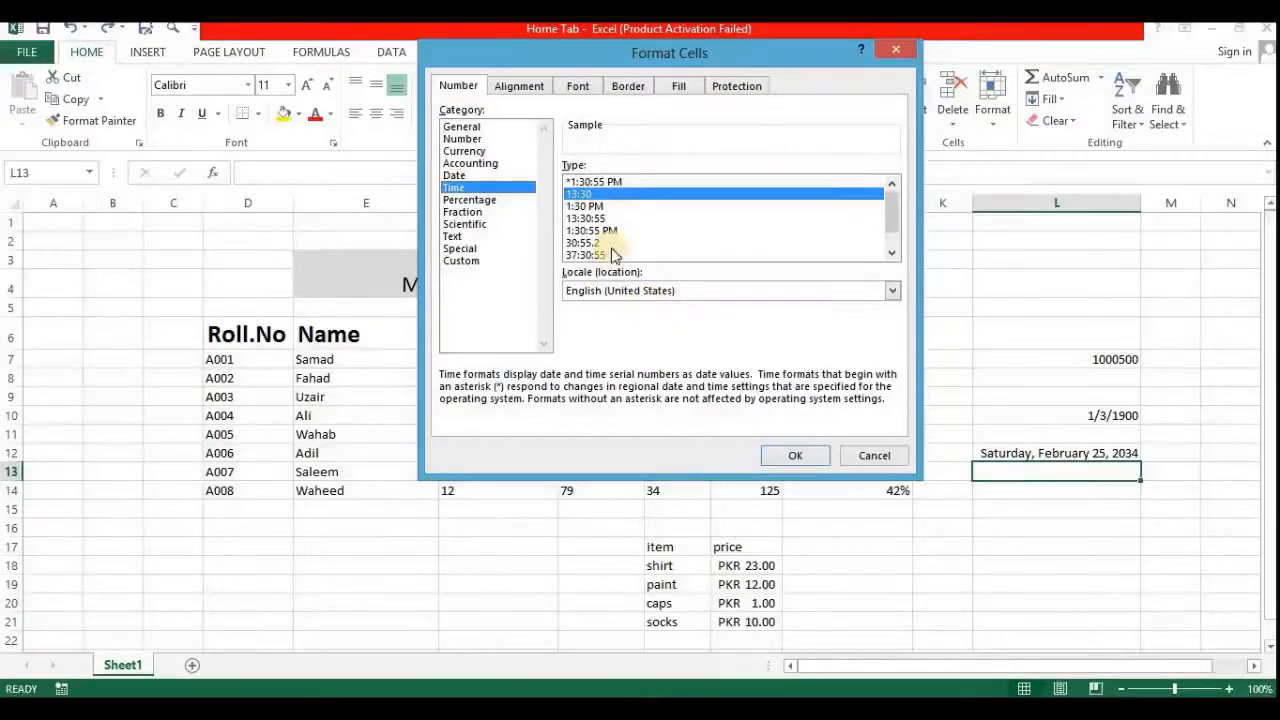
left_click(894, 247)
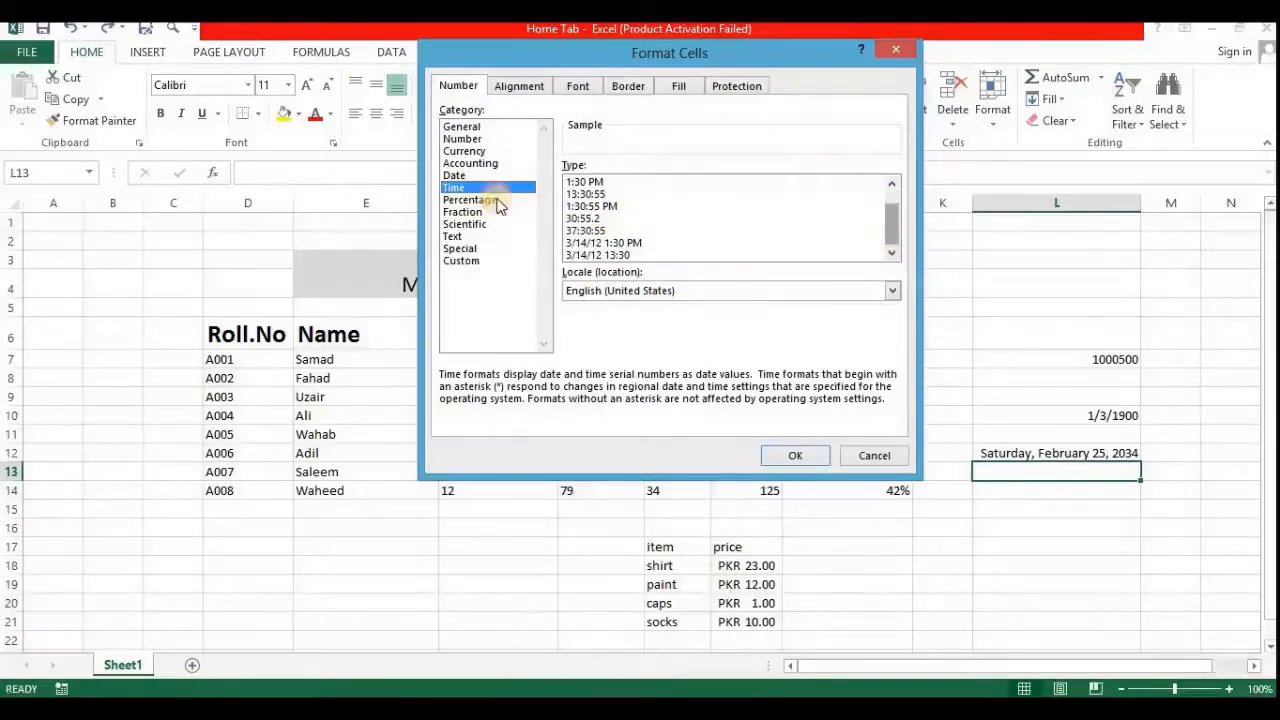
left_click(469, 199)
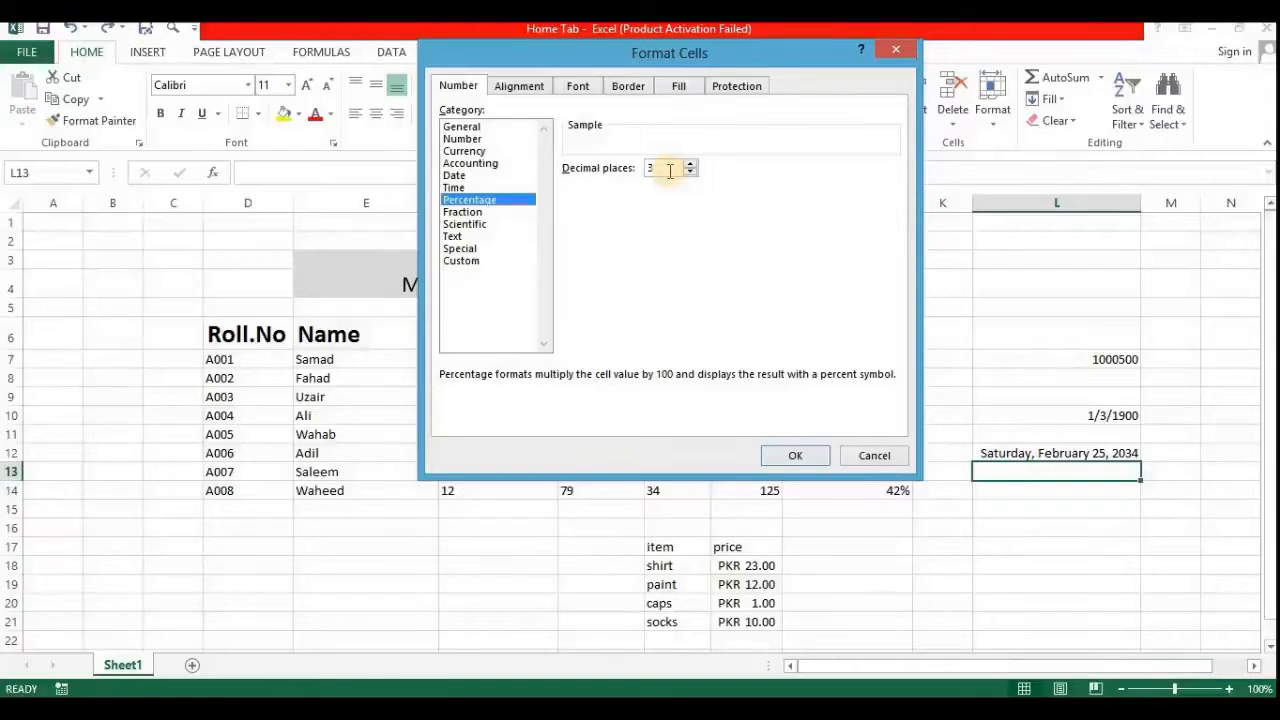
left_click(456, 213)
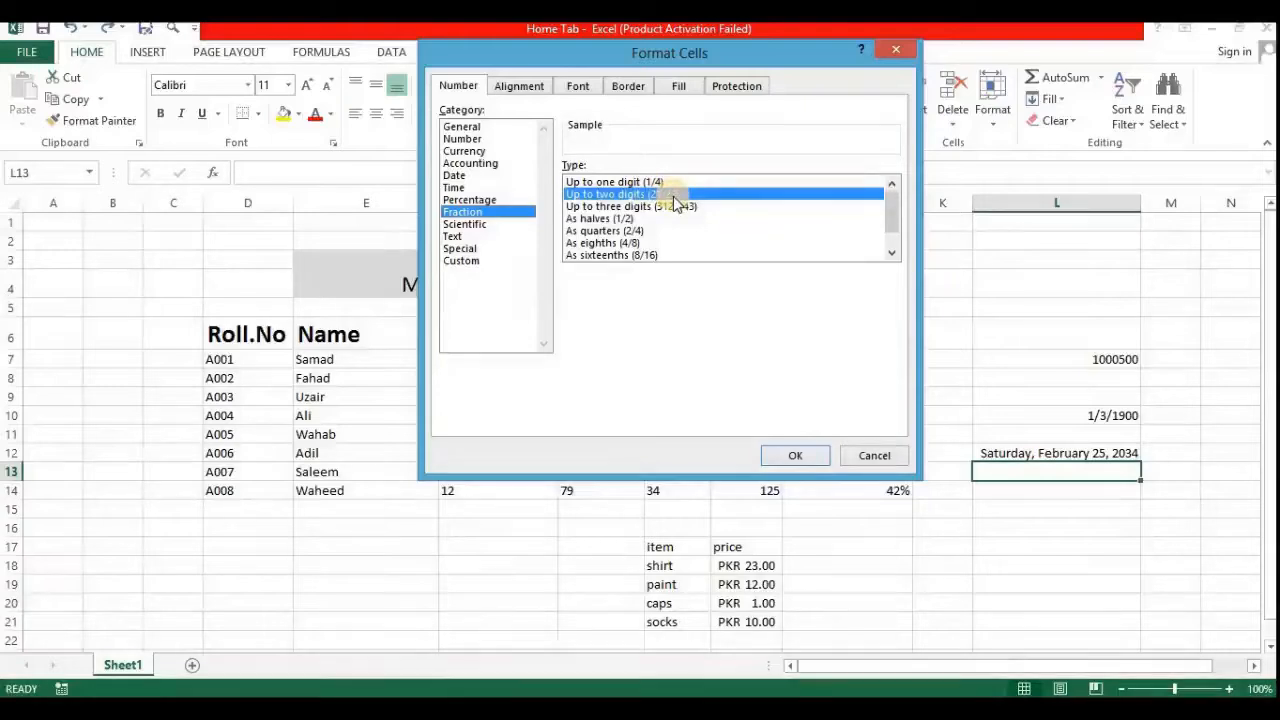
left_click_drag(890, 227, 893, 233)
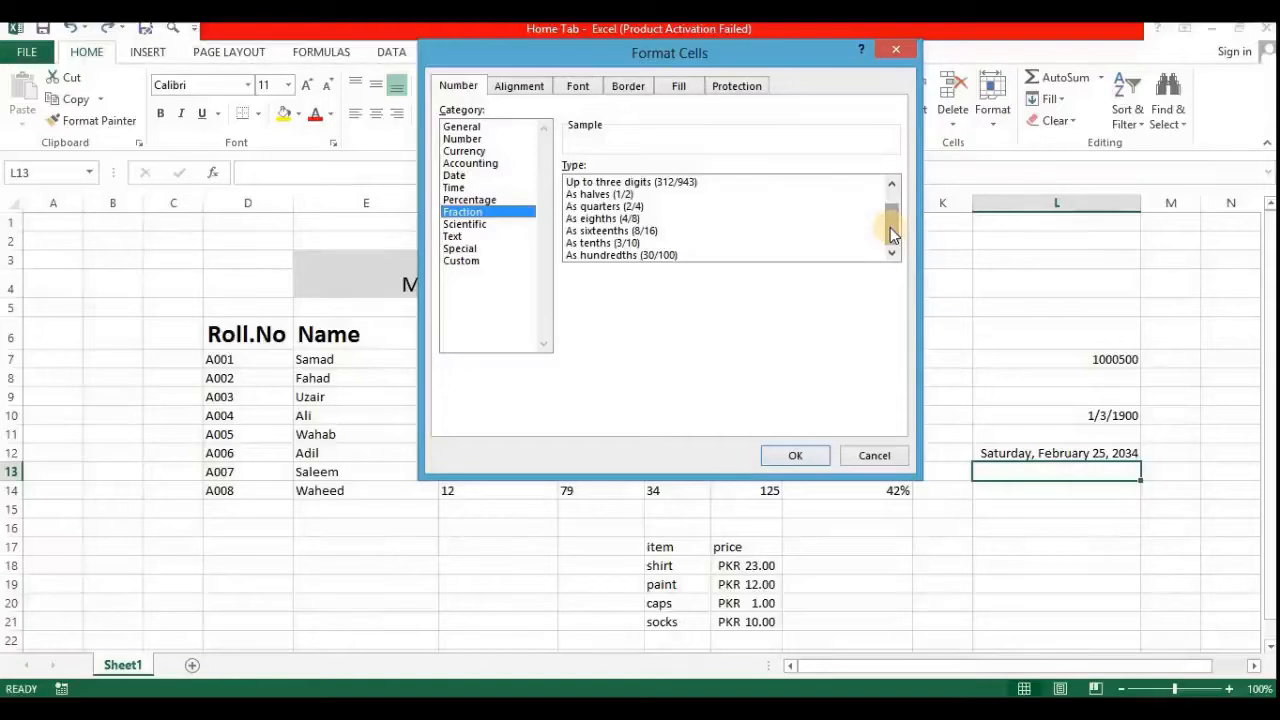
left_click(895, 226)
Review Scientific and Text, then the Special Zip Code and Social Security Number formats
left_click(475, 226)
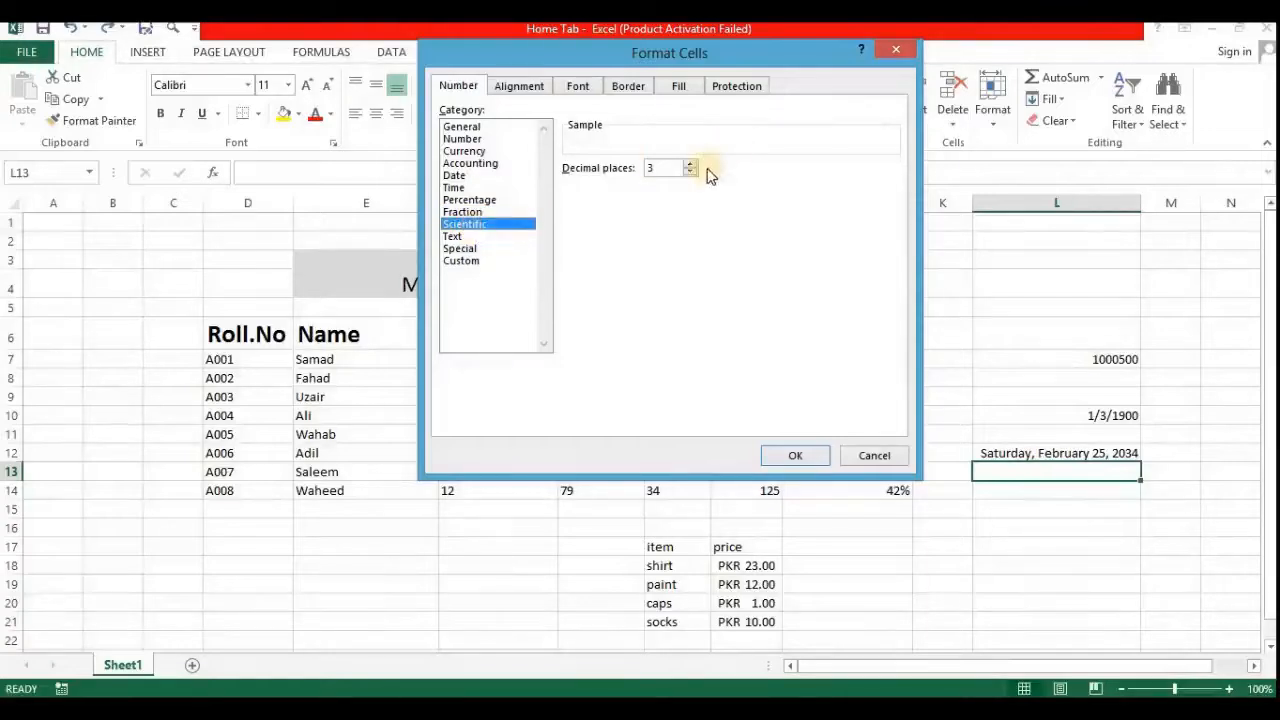
left_click(689, 164)
left_click(458, 236)
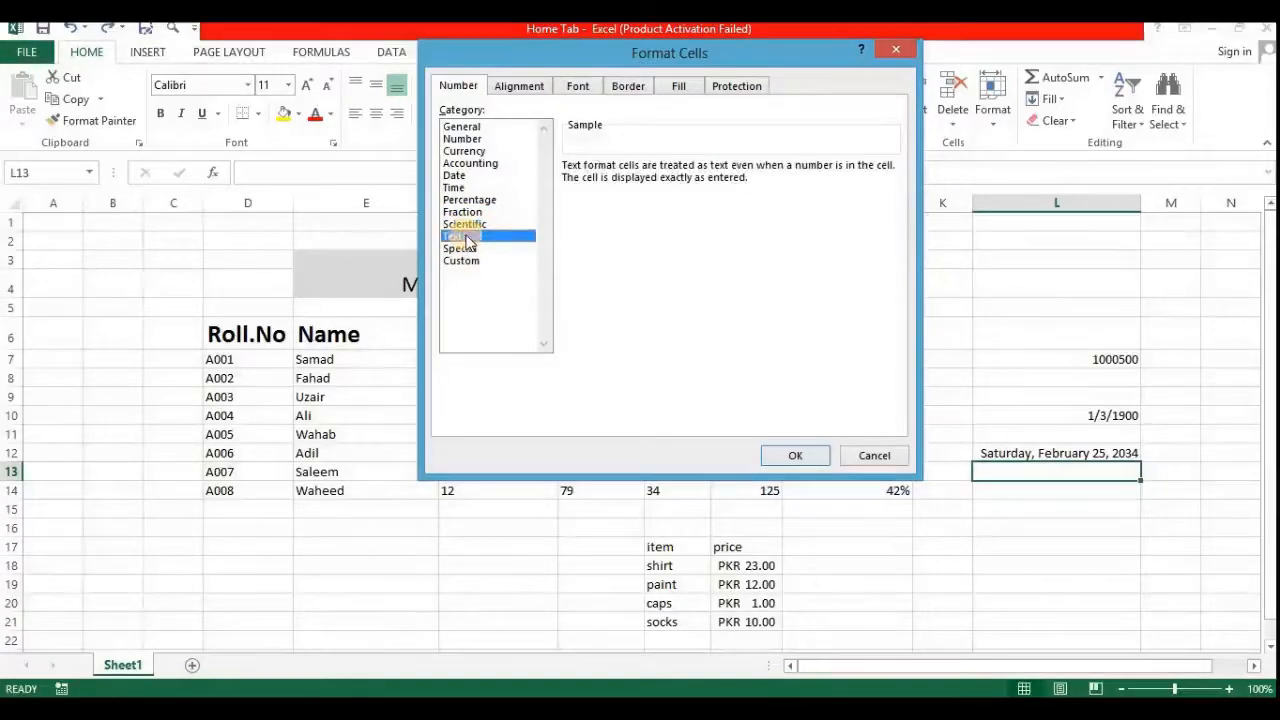
left_click(460, 249)
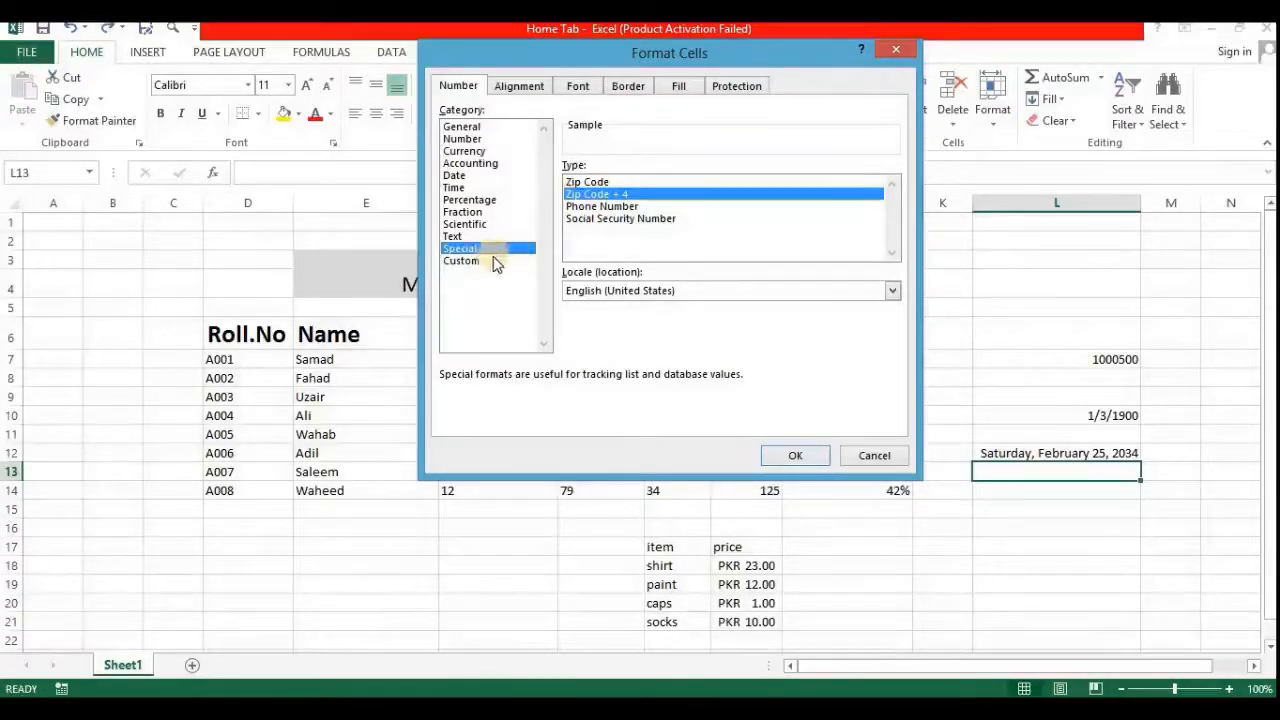
left_click(570, 182)
left_click(572, 194)
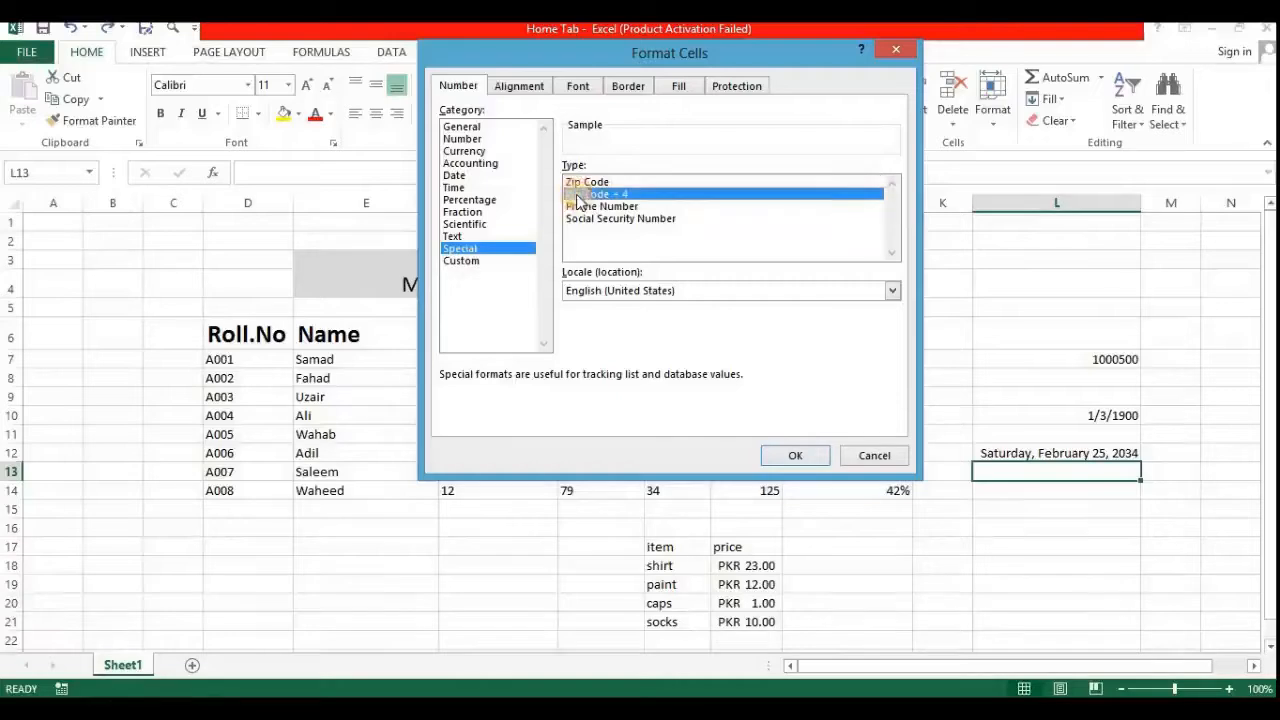
left_click(576, 206)
left_click(578, 218)
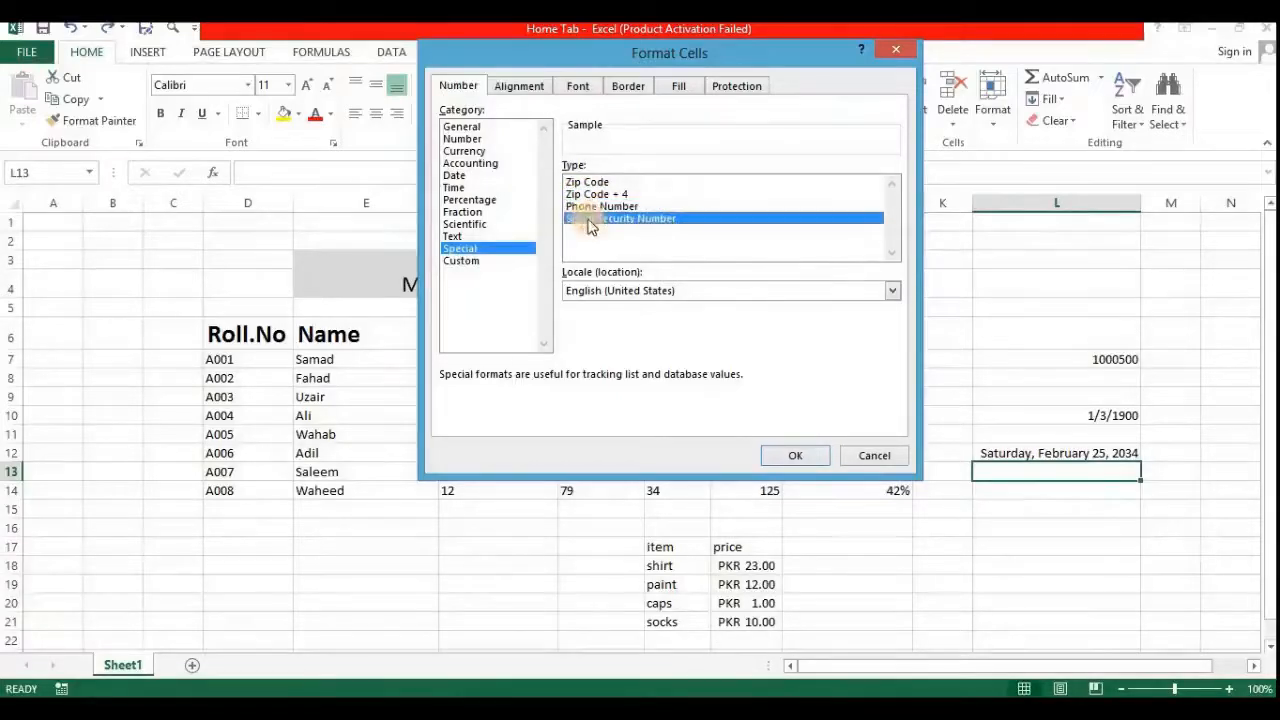
Choose the m/d/yyyy h:mm type in the Custom category
left_click(458, 261)
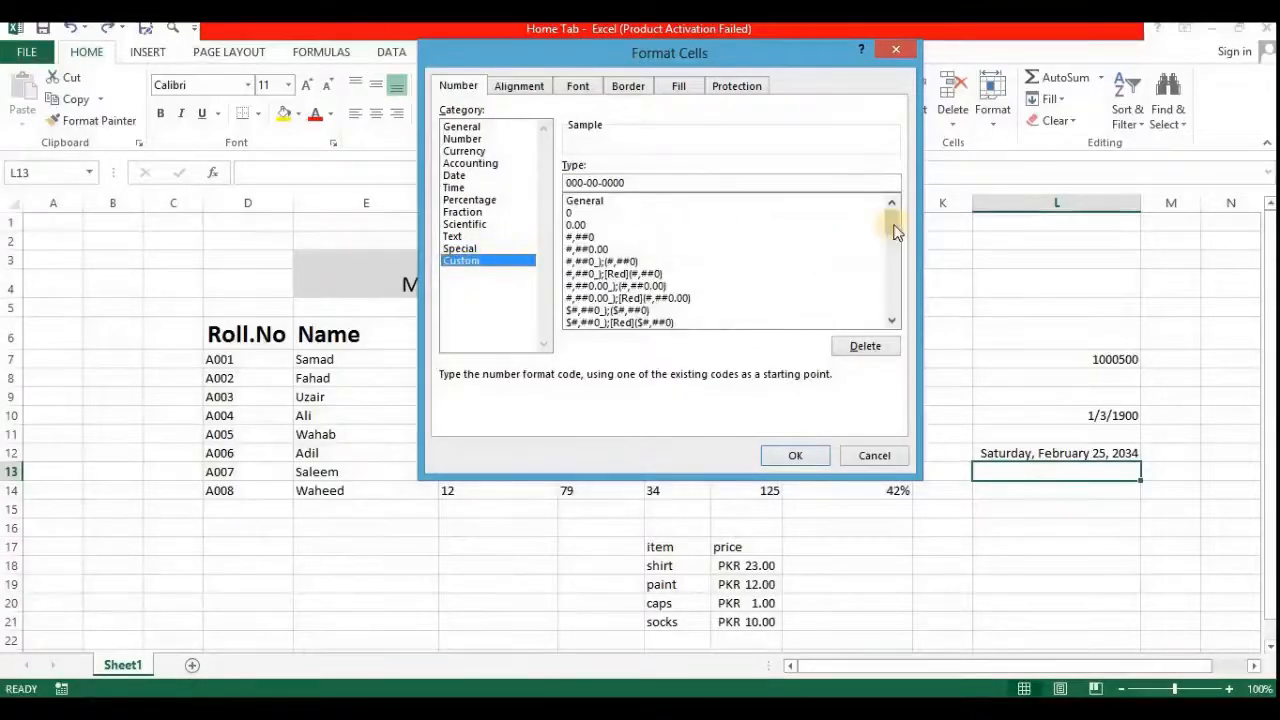
left_click_drag(894, 228, 891, 273)
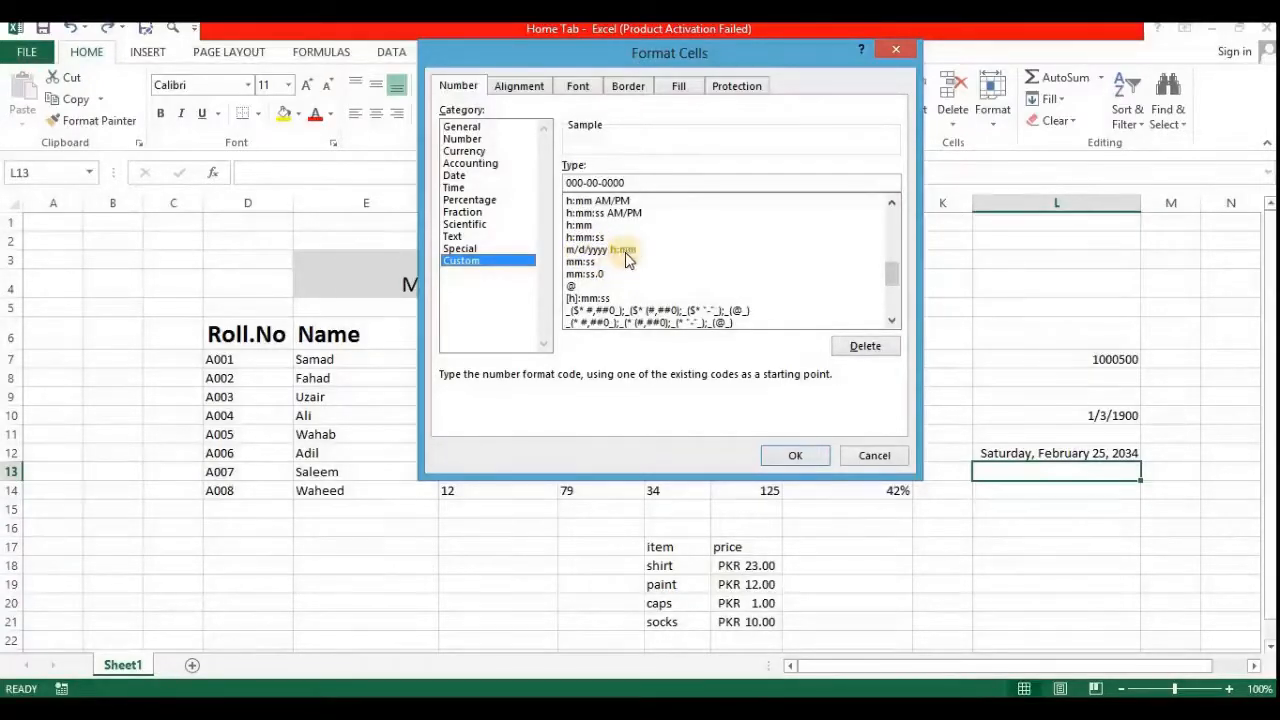
left_click(626, 251)
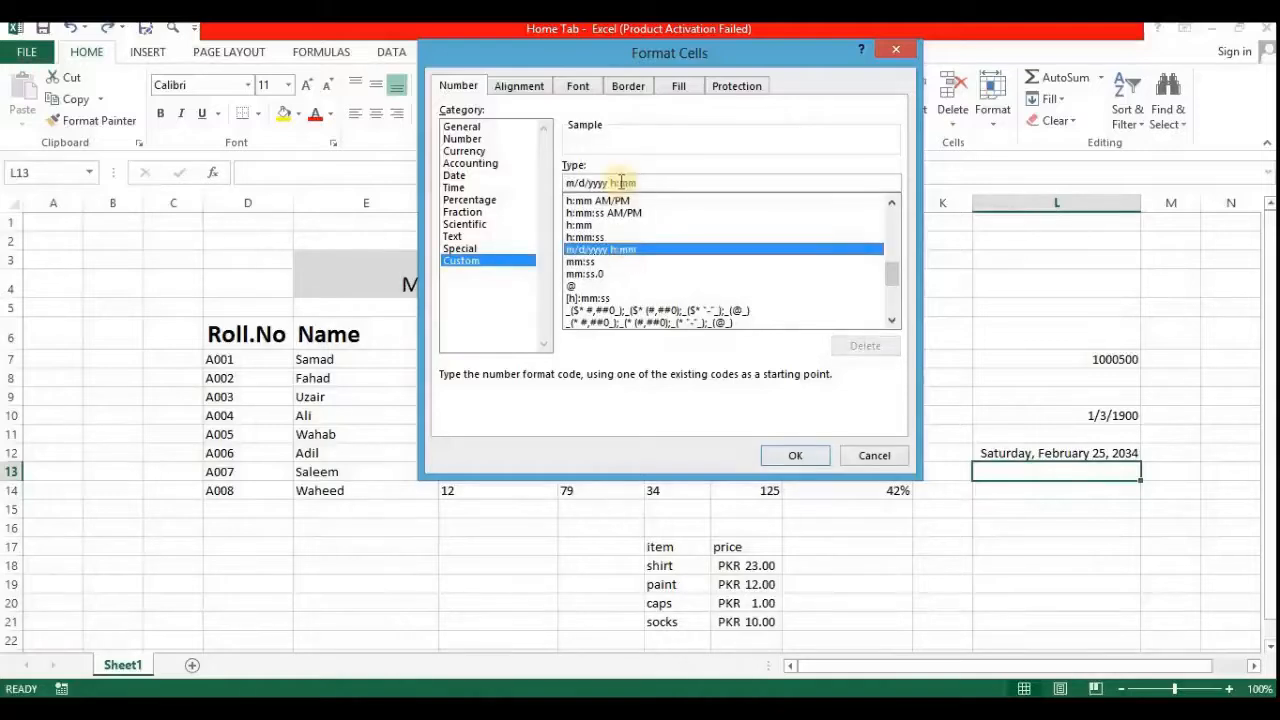
Close Format Cells without applying and glance at the Conditional Formatting options
left_click(873, 456)
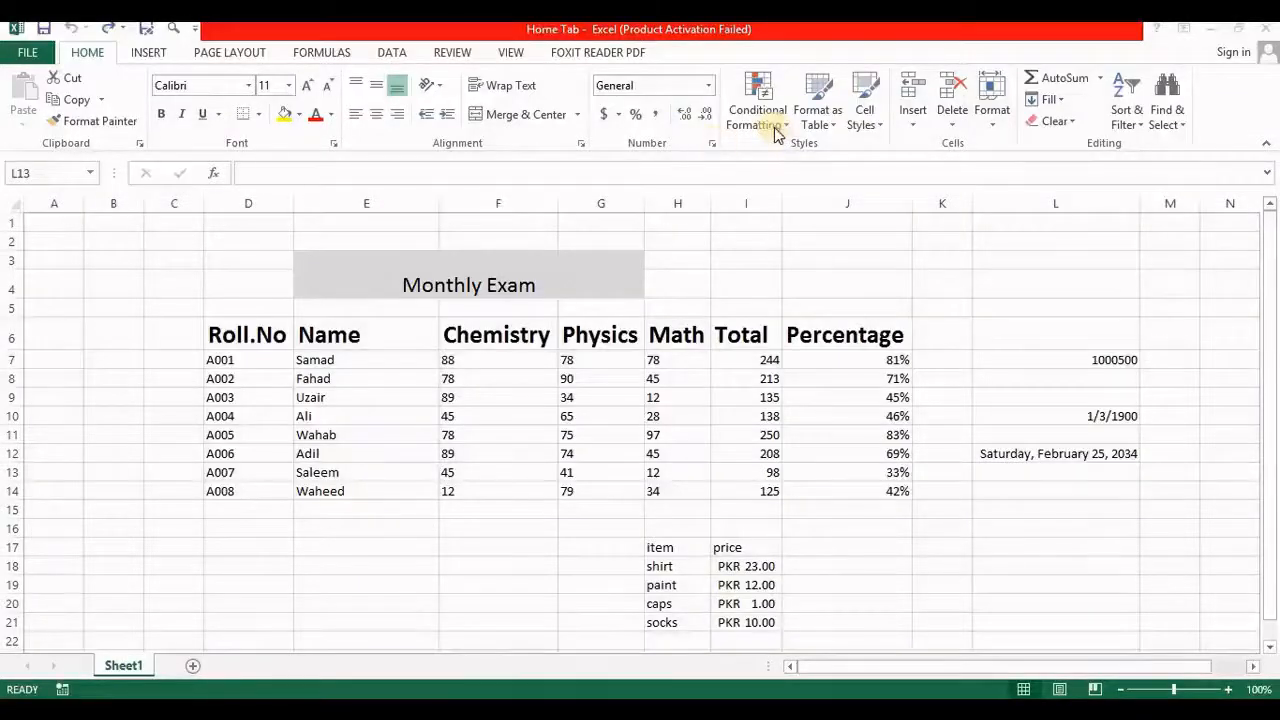
left_click(787, 124)
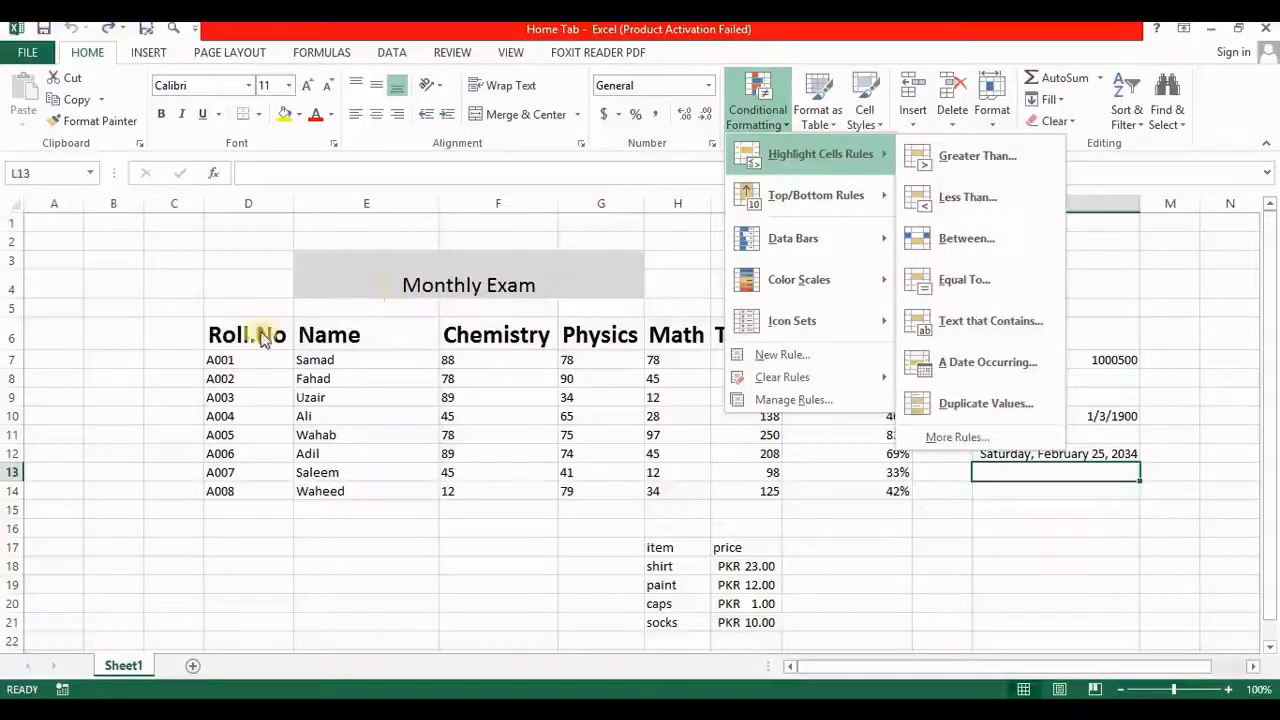
left_click(203, 325)
Select D6:J14, from the Roll.No heading to the last student's percentage
left_click(203, 325)
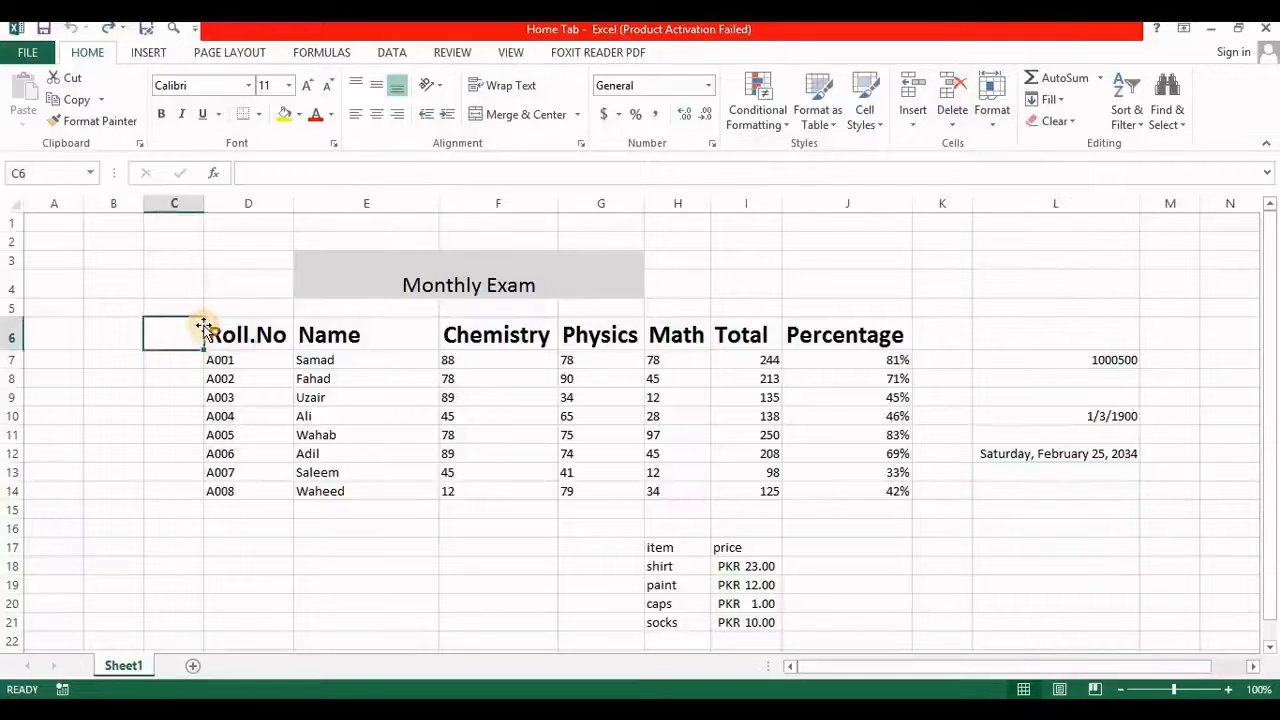
left_click(212, 327)
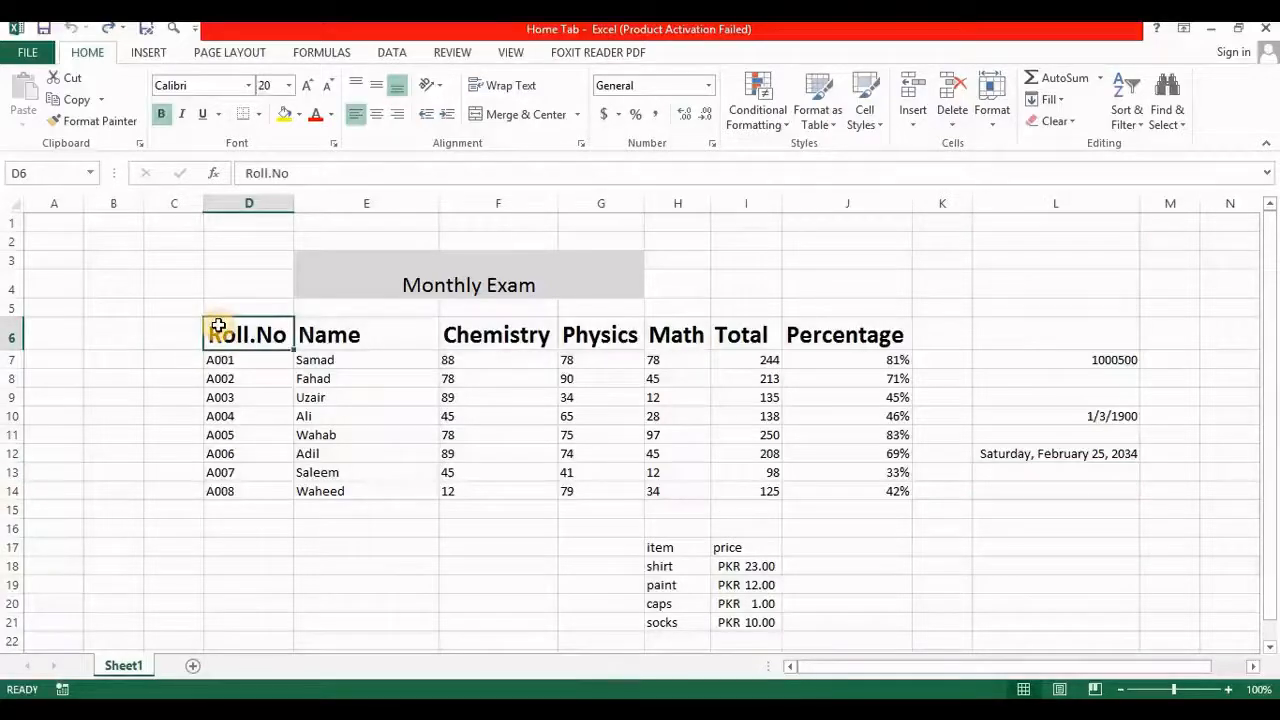
key("shift+Down")
key("shift+Right")
key("shift+Right")
key("shift+Right")
key("shift+Right")
key("shift+Right")
key("shift+Right")
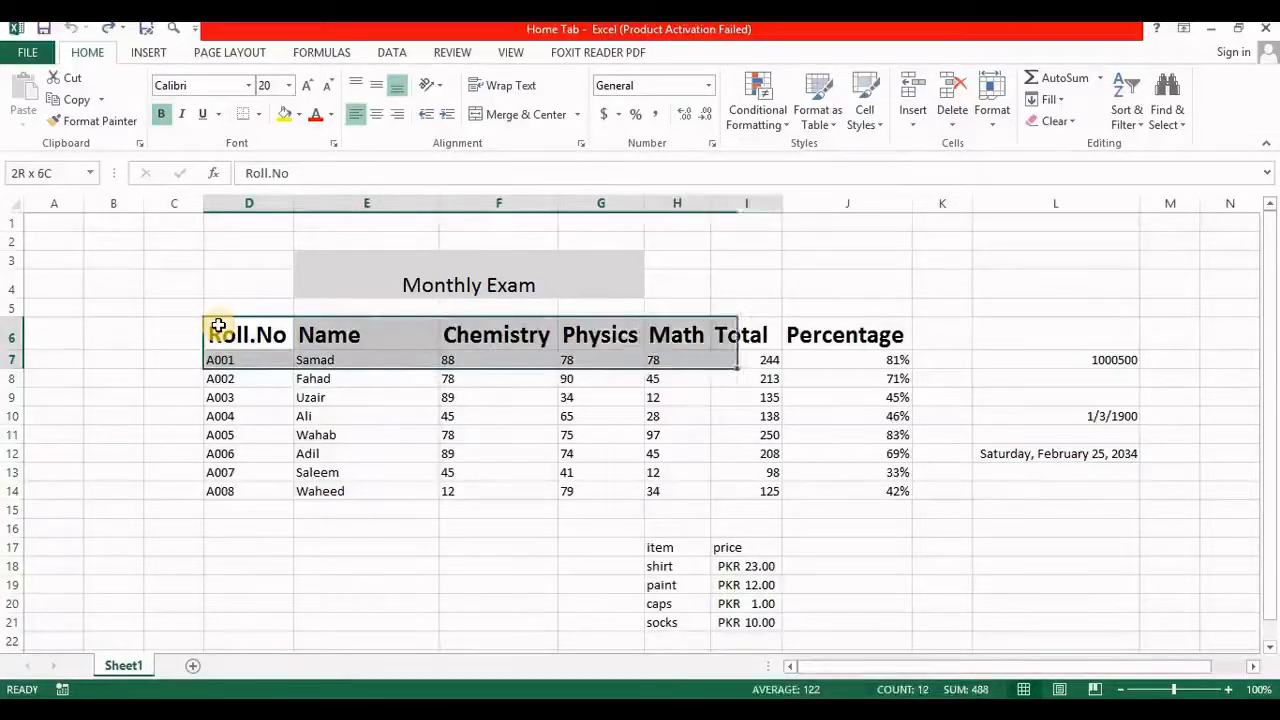
key("shift+Down")
key("shift+Down")
key("shift+Down")
key("shift+Down")
key("shift+Down")
key("shift+Down")
key("shift+Down")
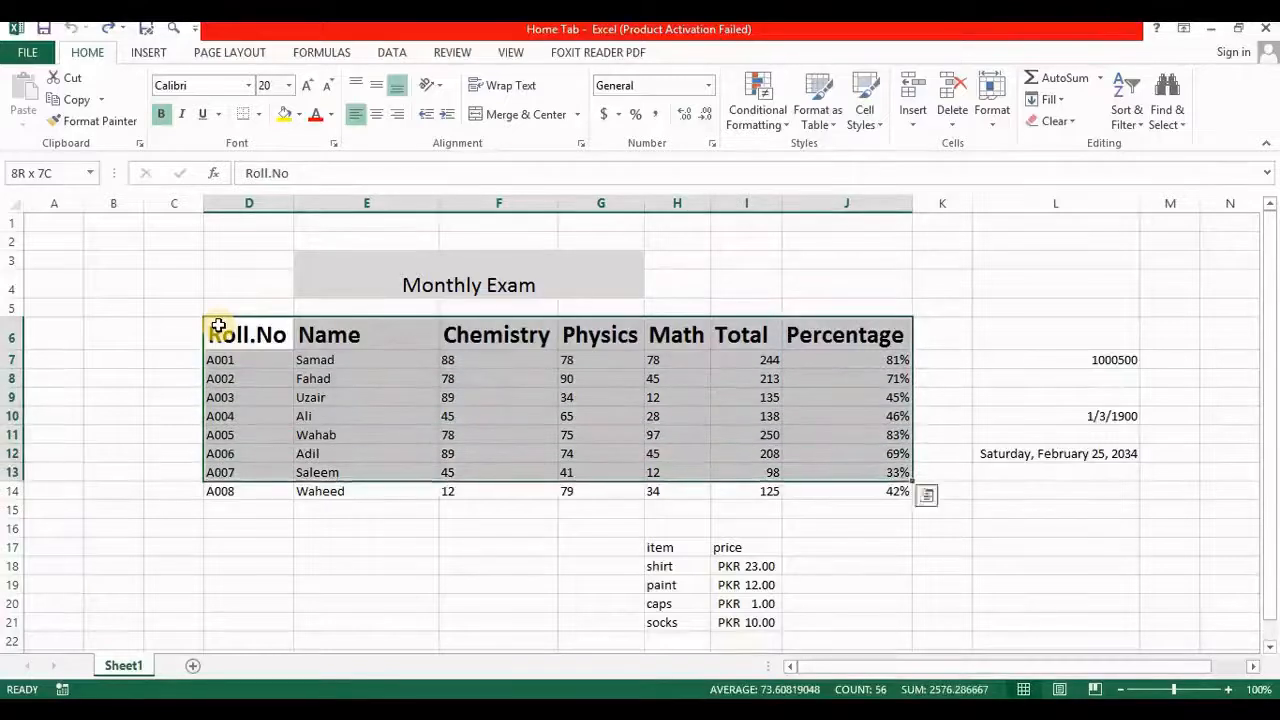
left_click(786, 136)
mouse_move(830, 154)
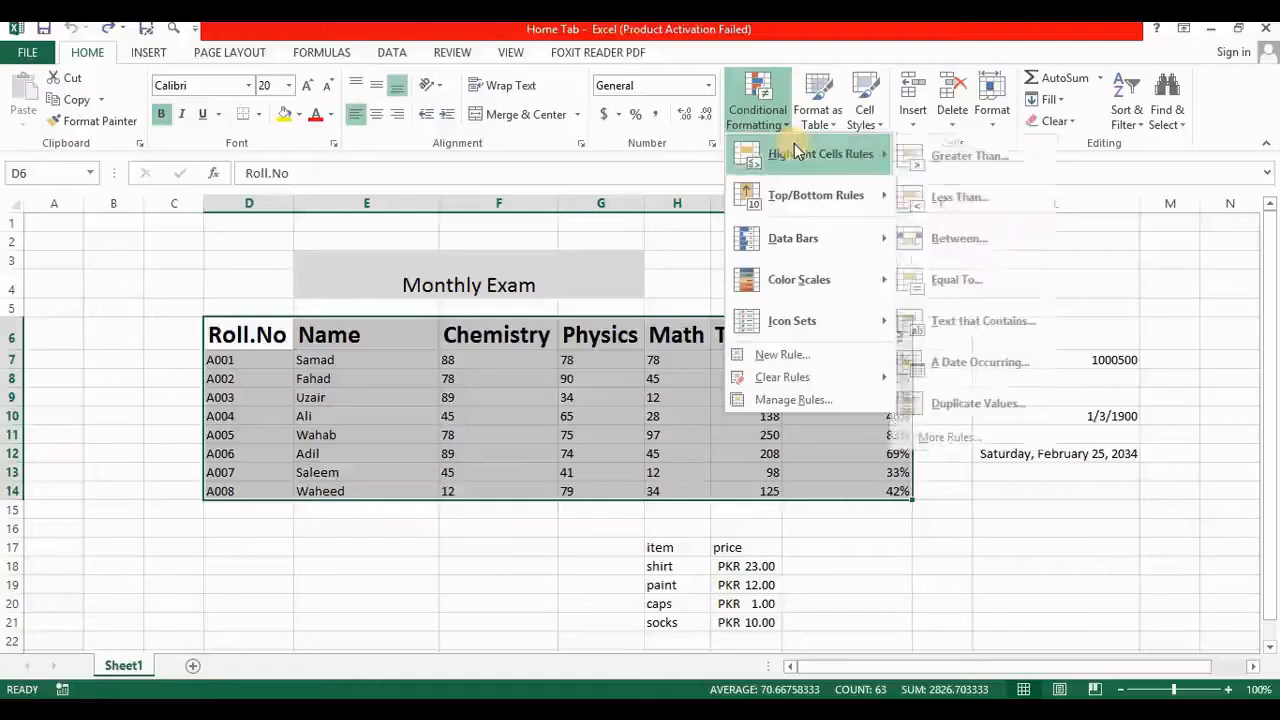
left_click(987, 155)
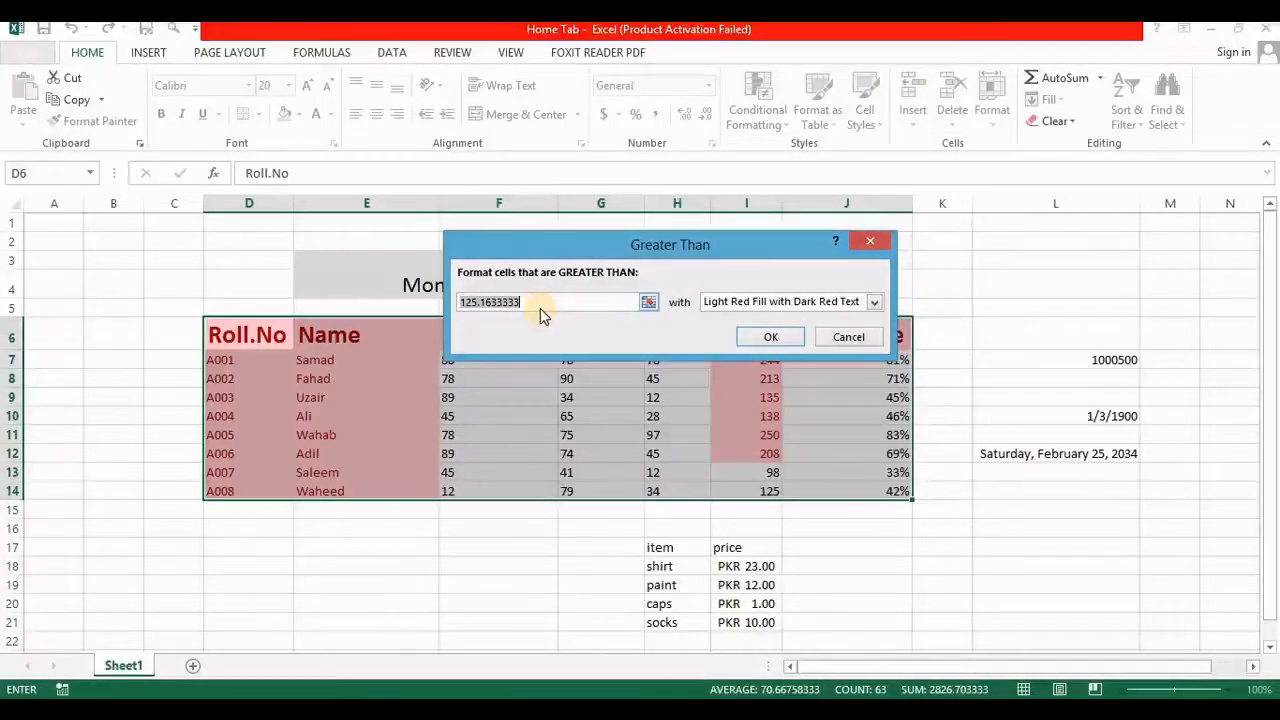
type("90")
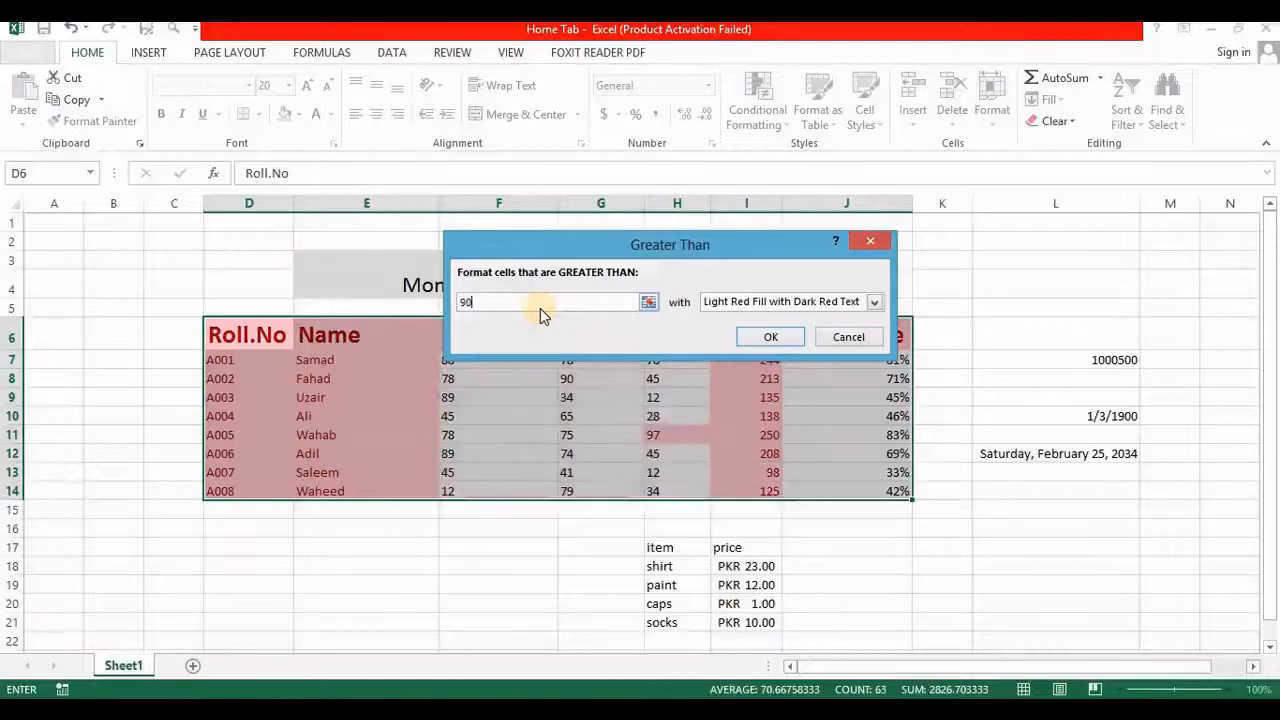
key("Return")
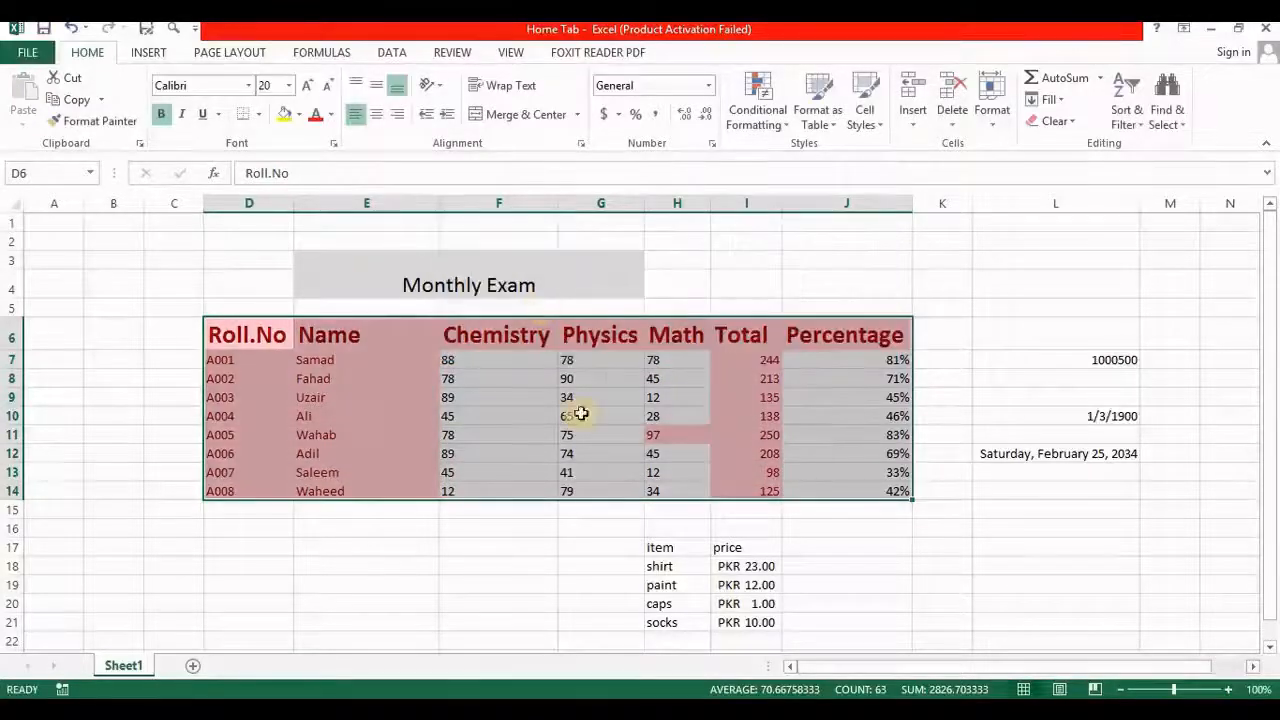
left_click(565, 541)
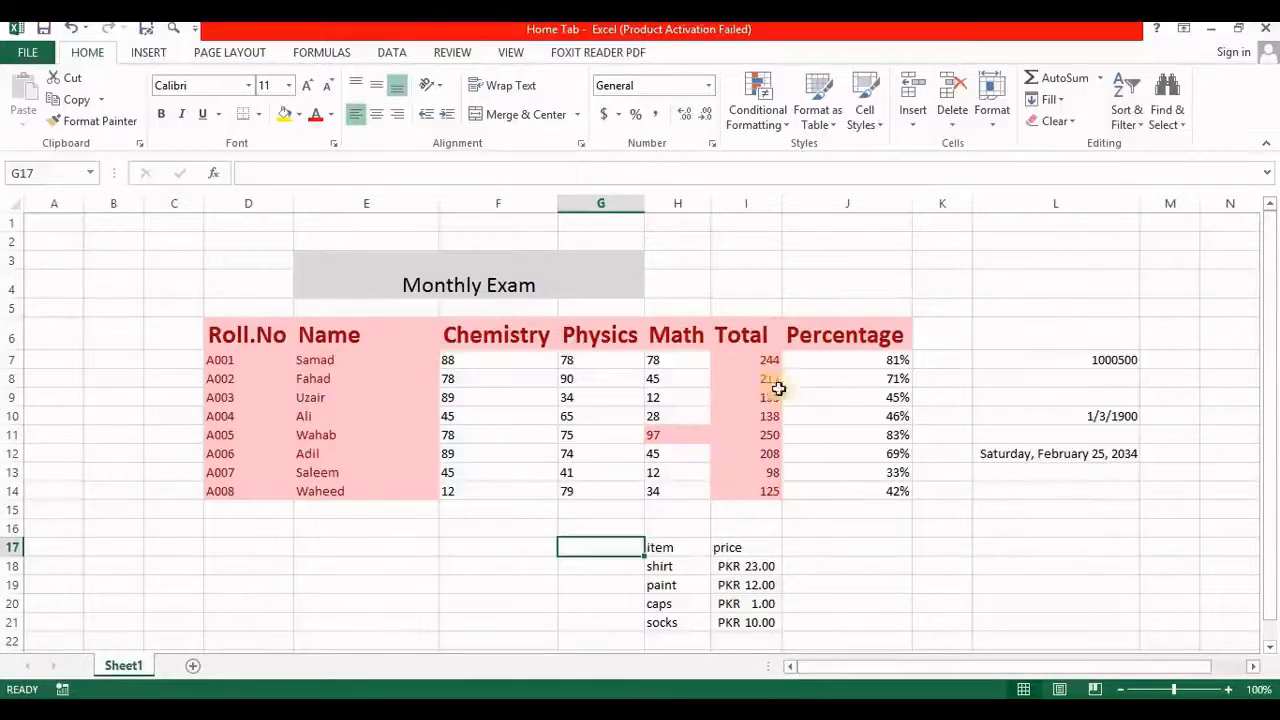
left_click(651, 450)
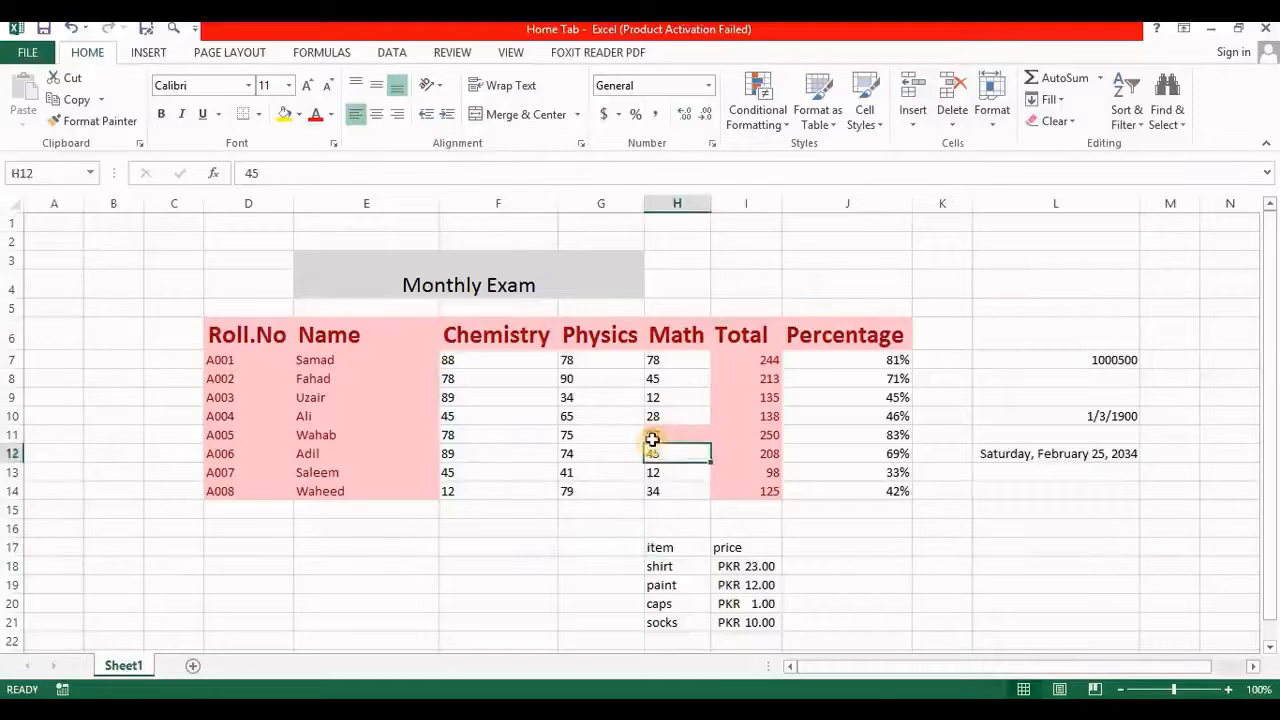
left_click(655, 434)
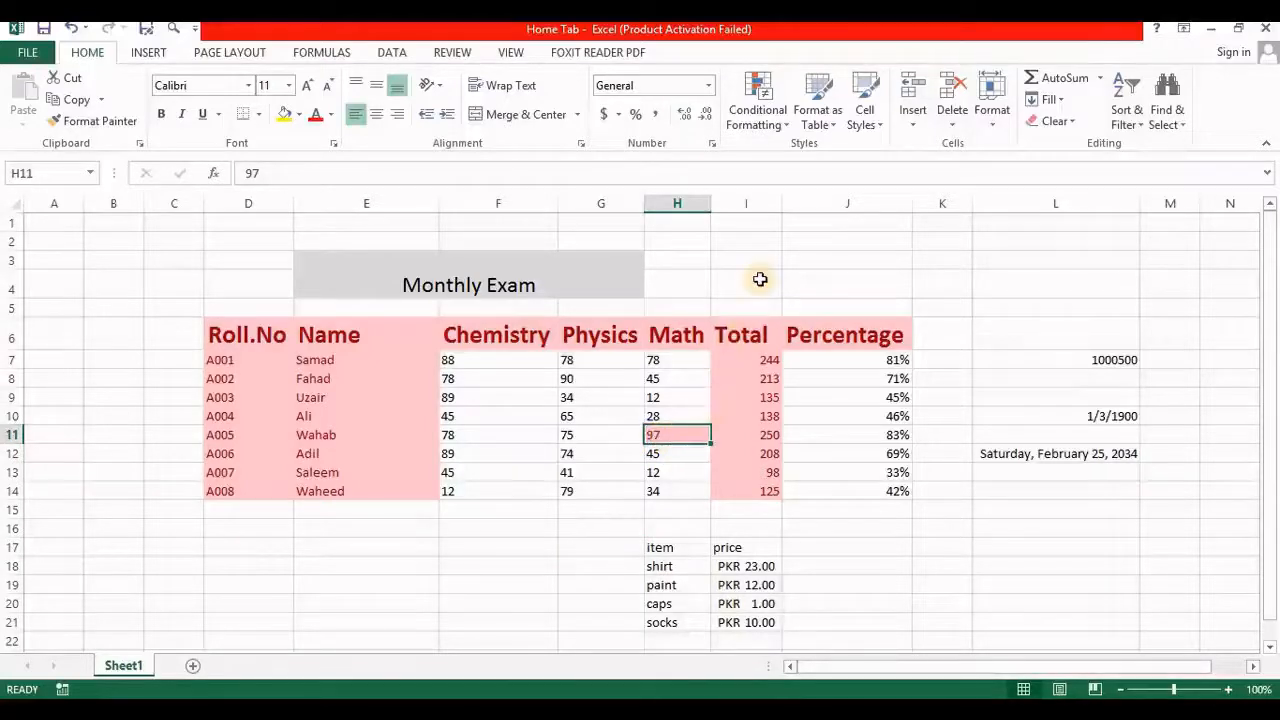
key("ctrl+z")
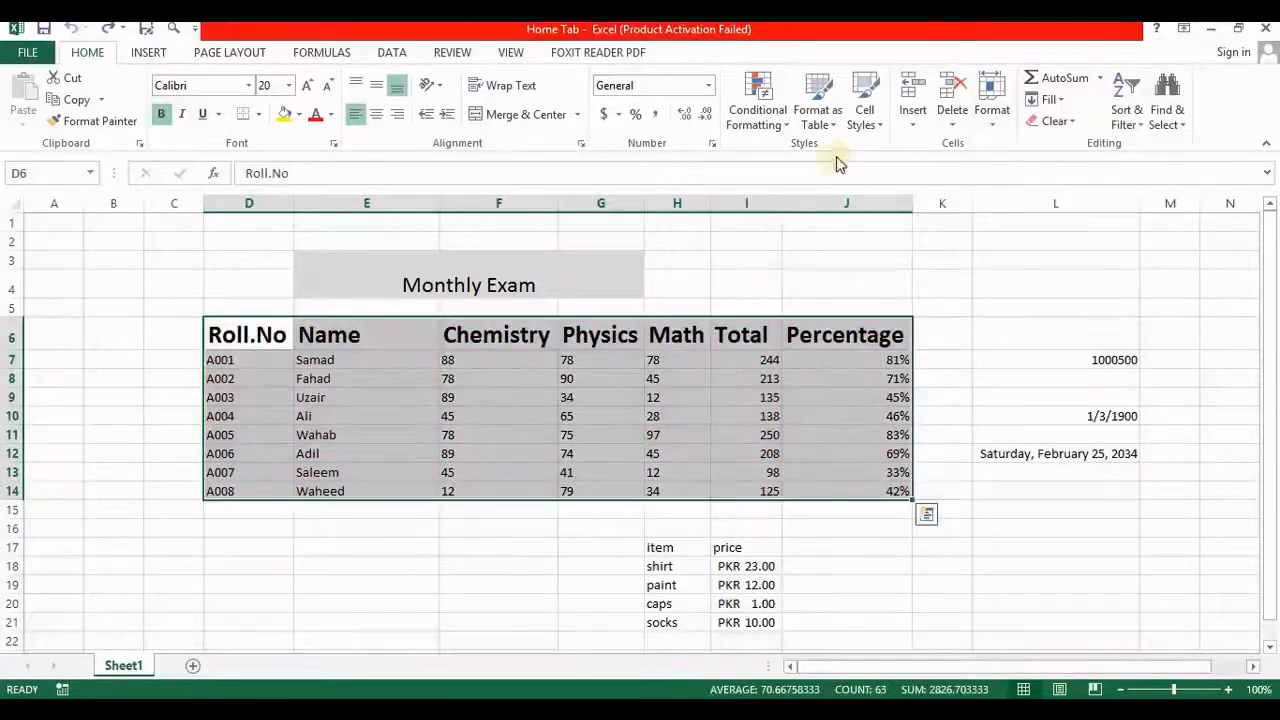
left_click(789, 127)
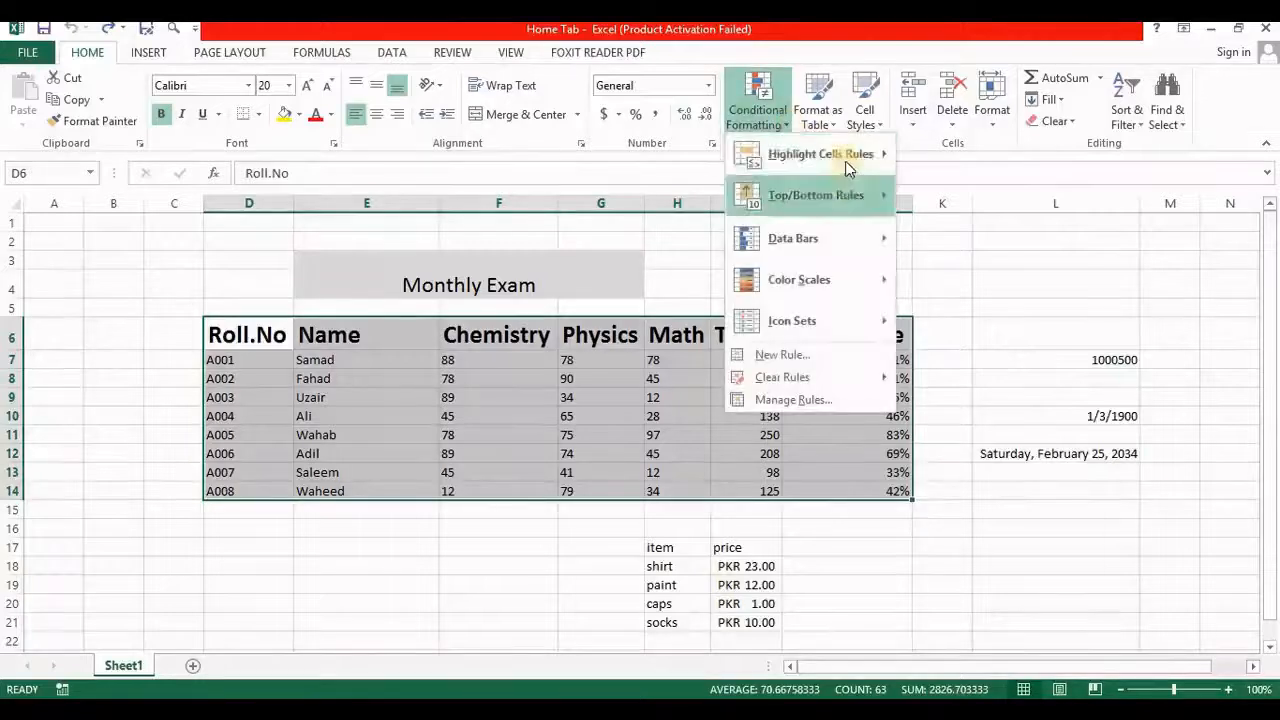
mouse_move(845, 158)
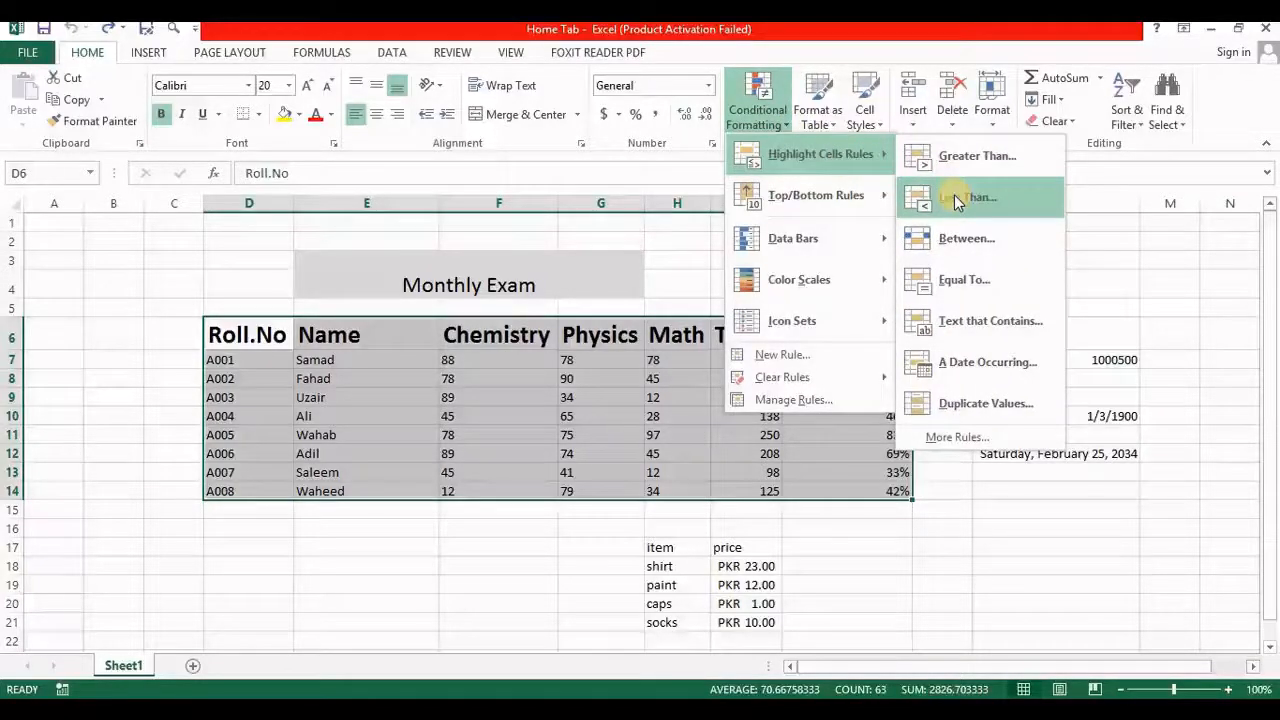
left_click(954, 192)
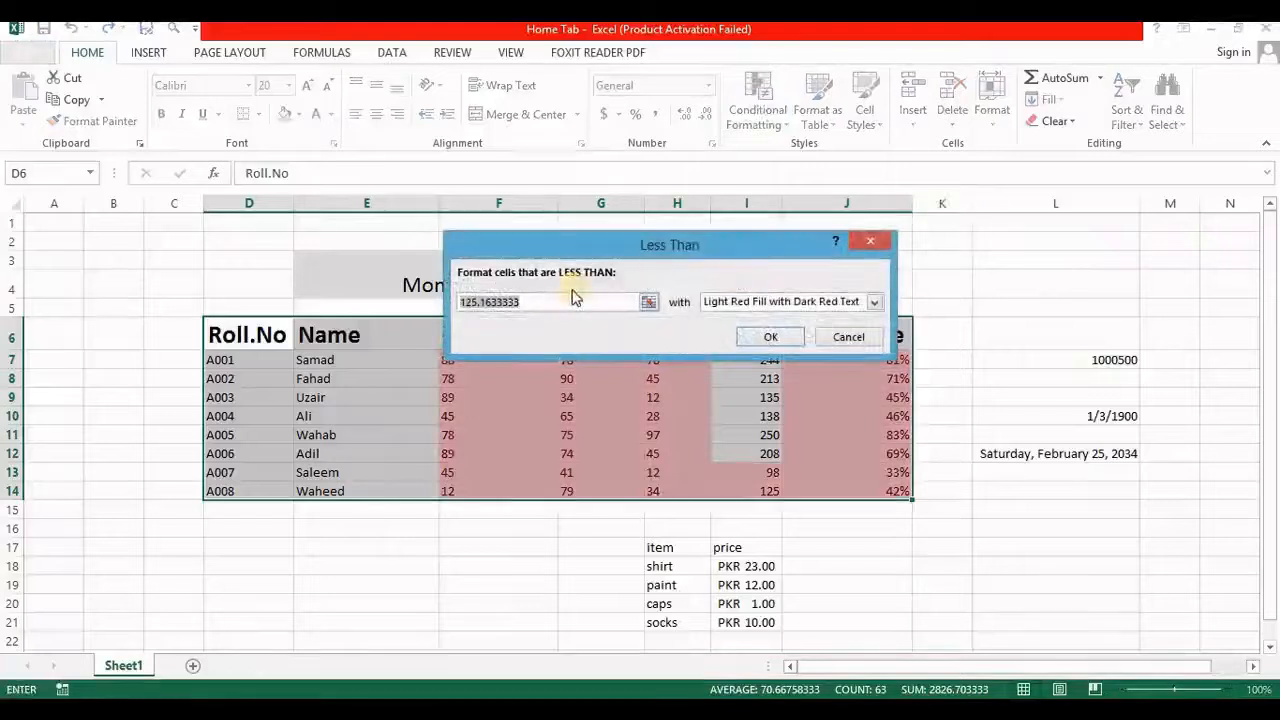
type("50")
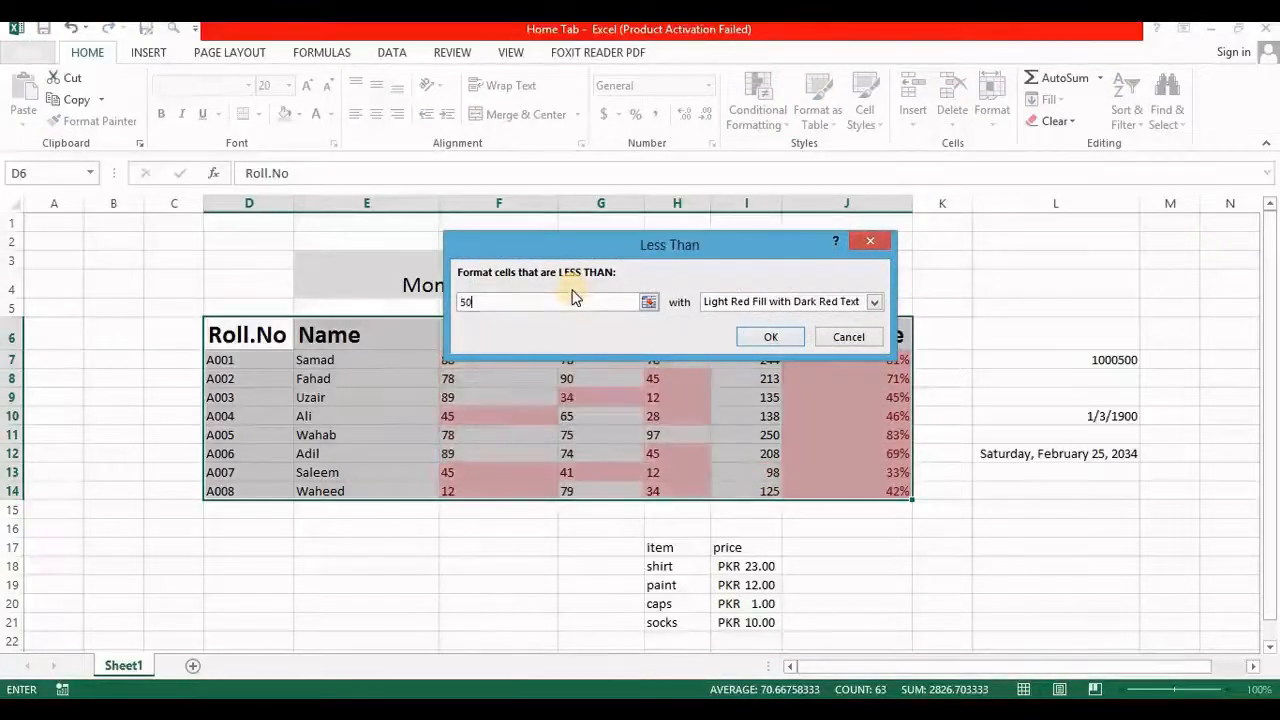
key("Return")
left_click(537, 583)
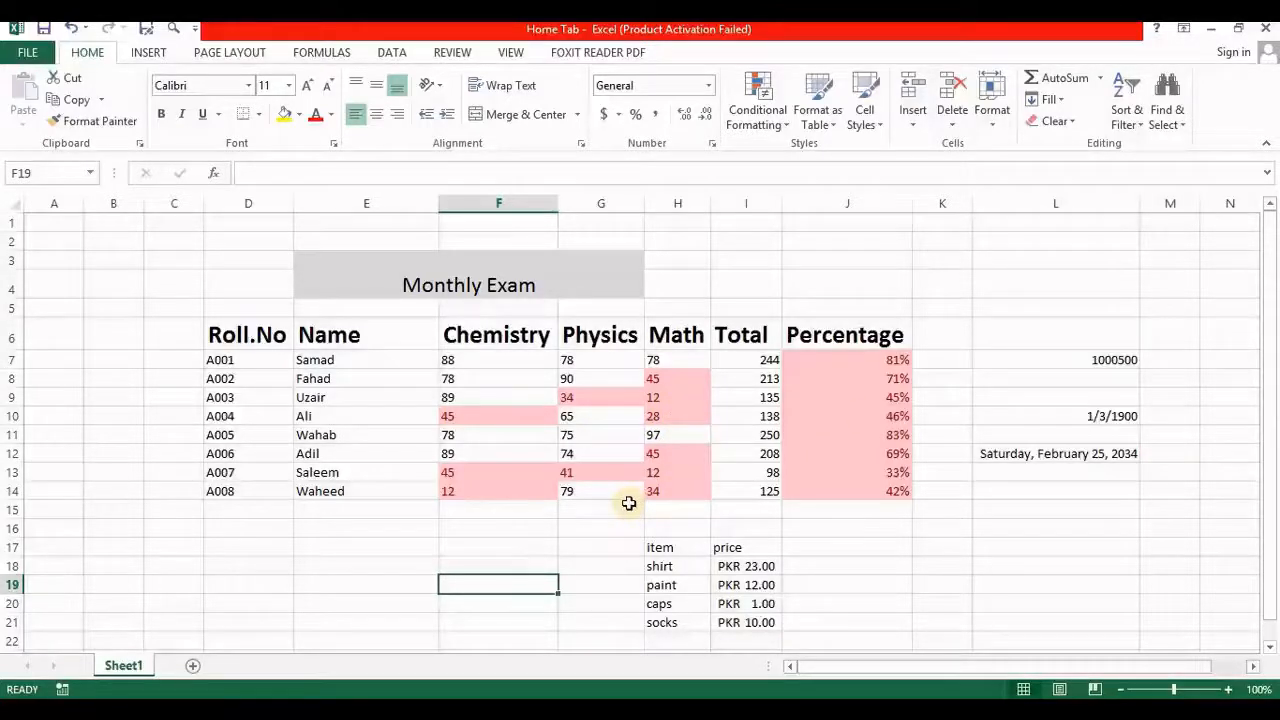
key("ctrl+z")
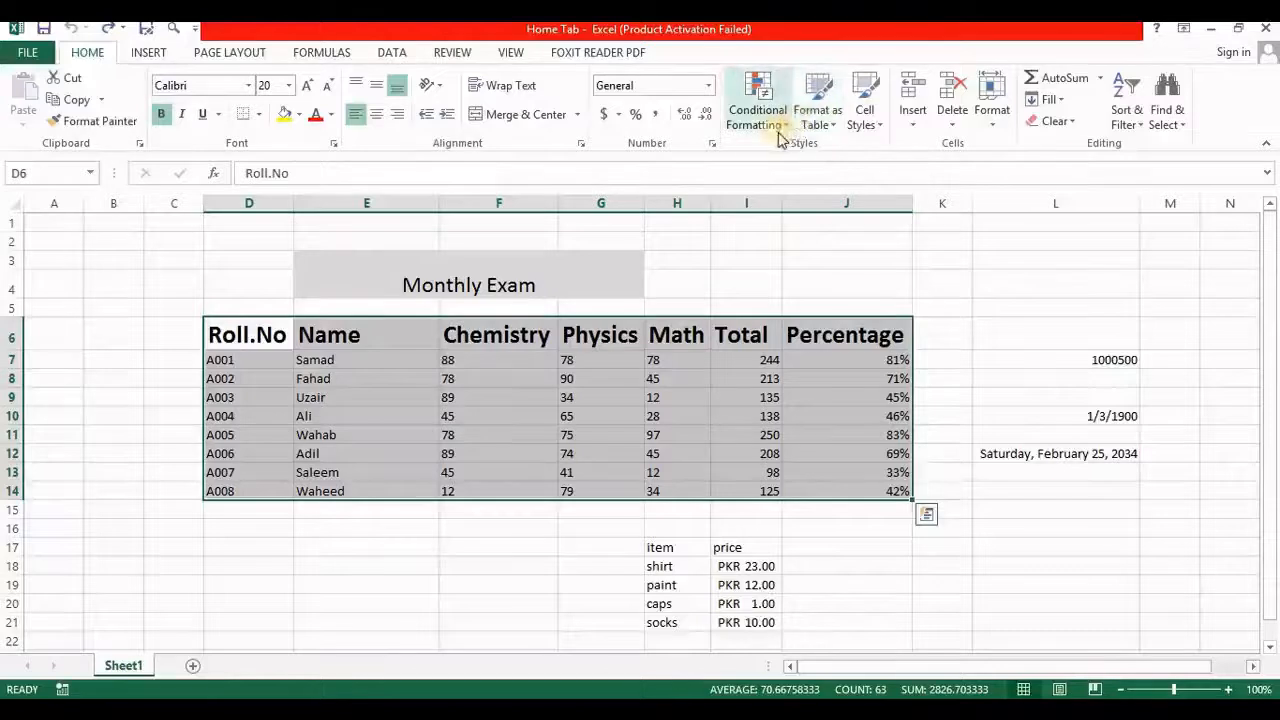
Add a Between rule for 50 to 100 with light red fill to the table
left_click(783, 133)
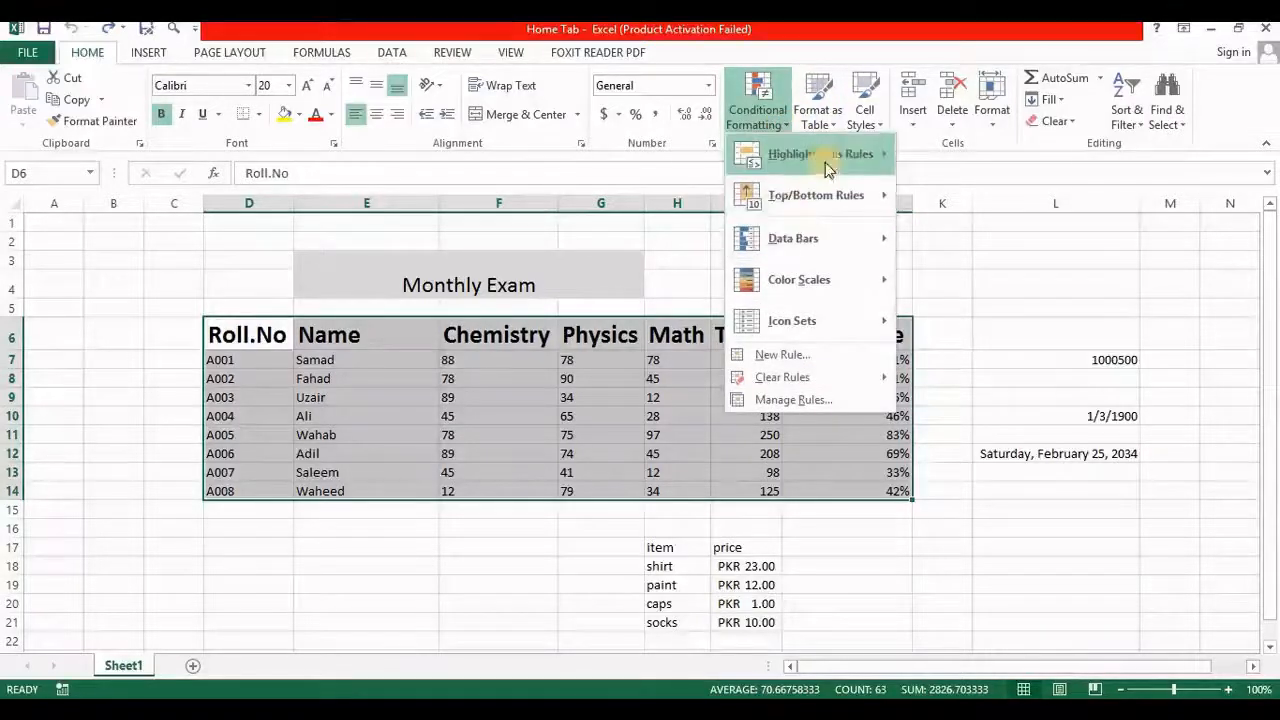
mouse_move(826, 158)
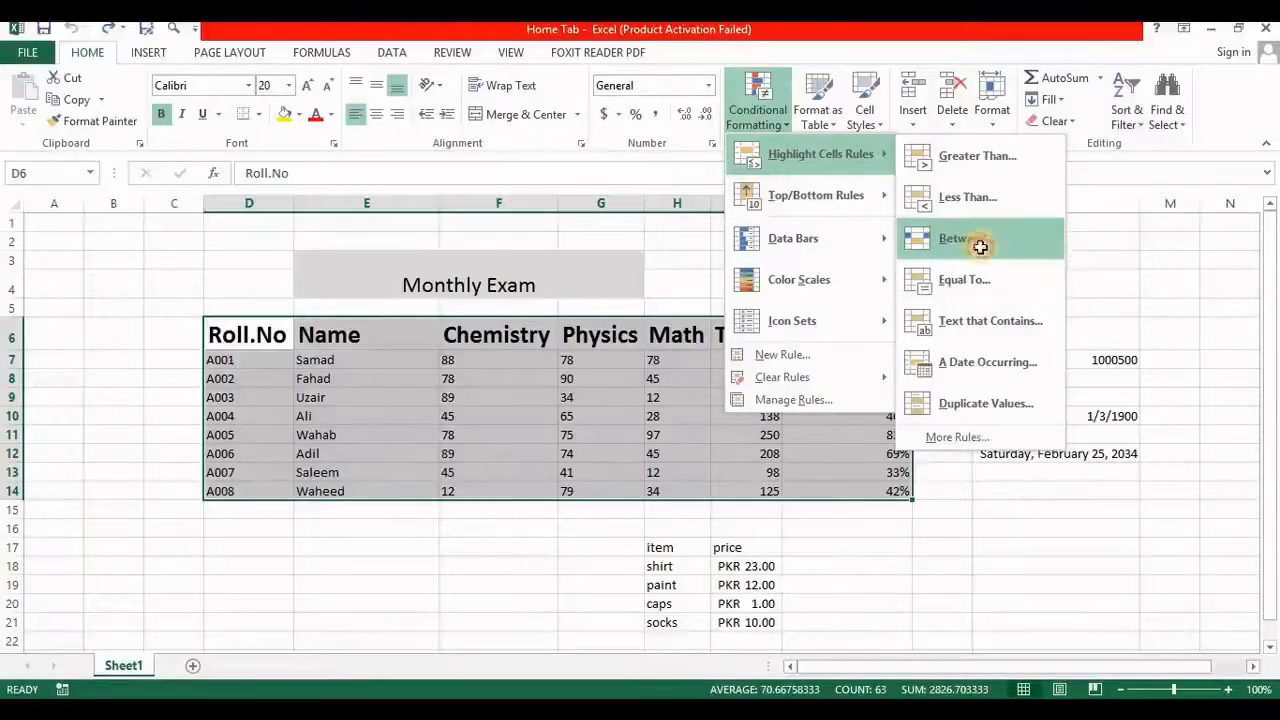
left_click(980, 255)
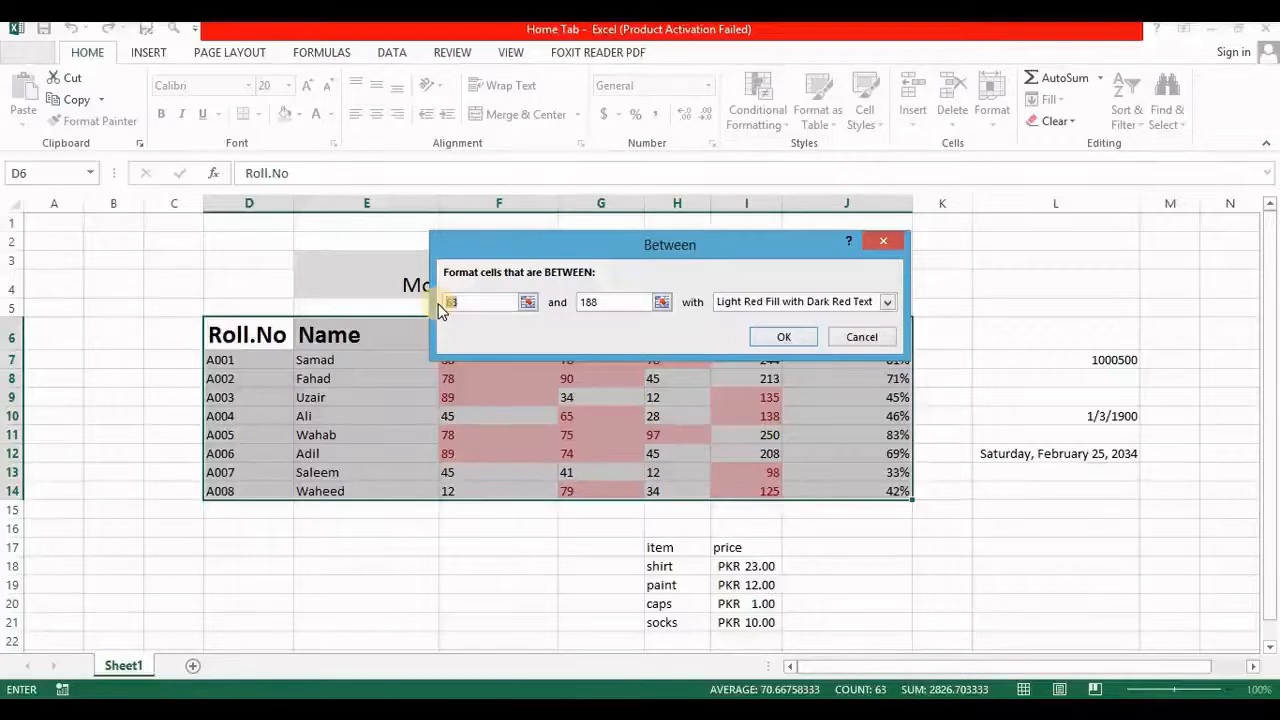
type("50")
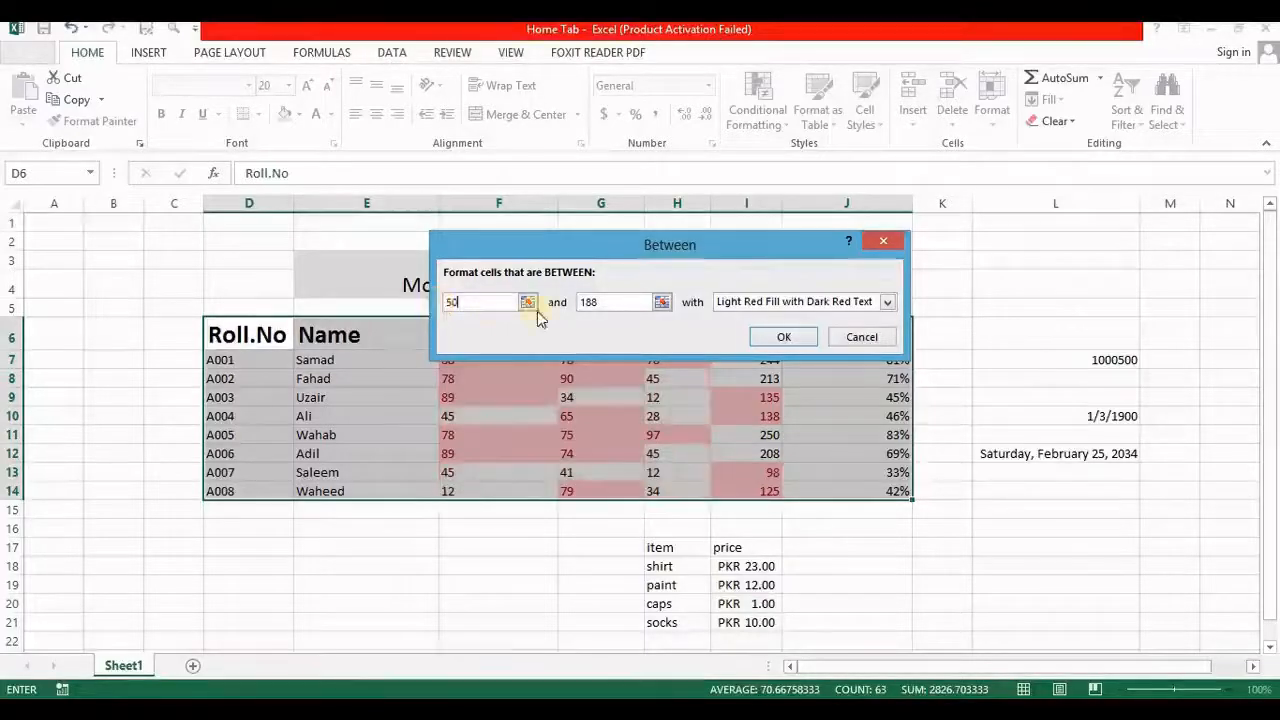
key("Tab")
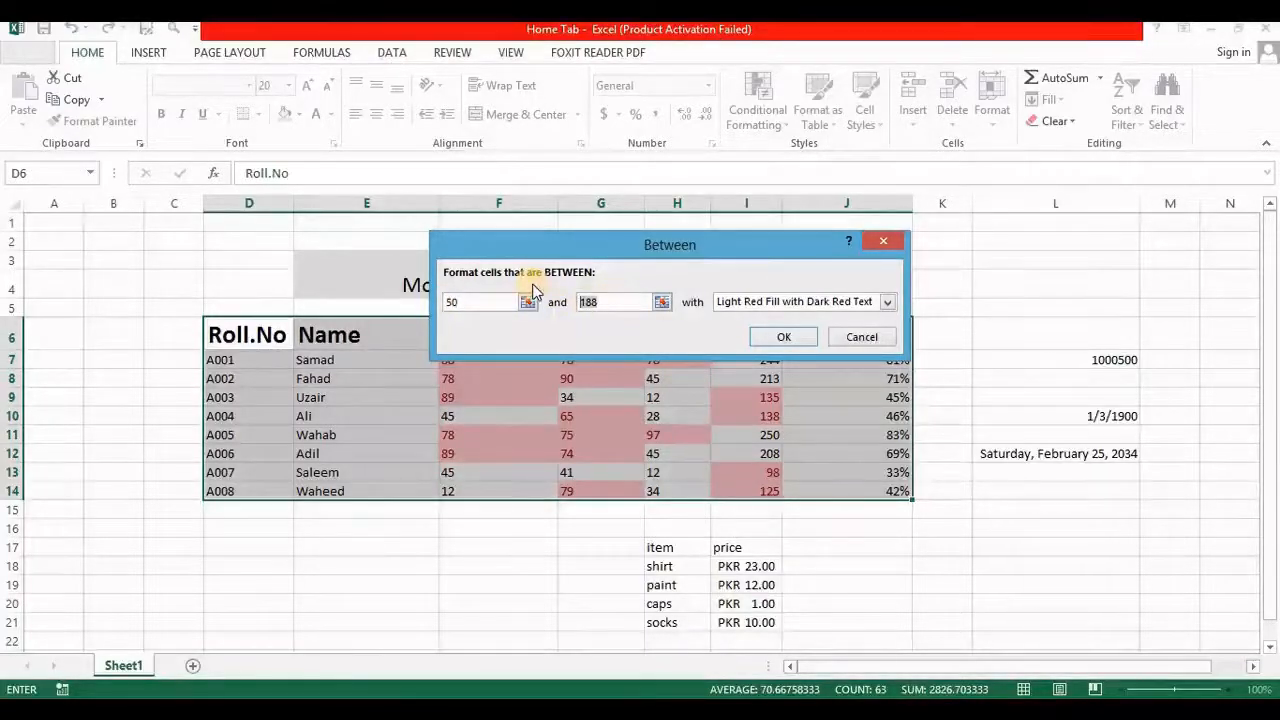
type("100")
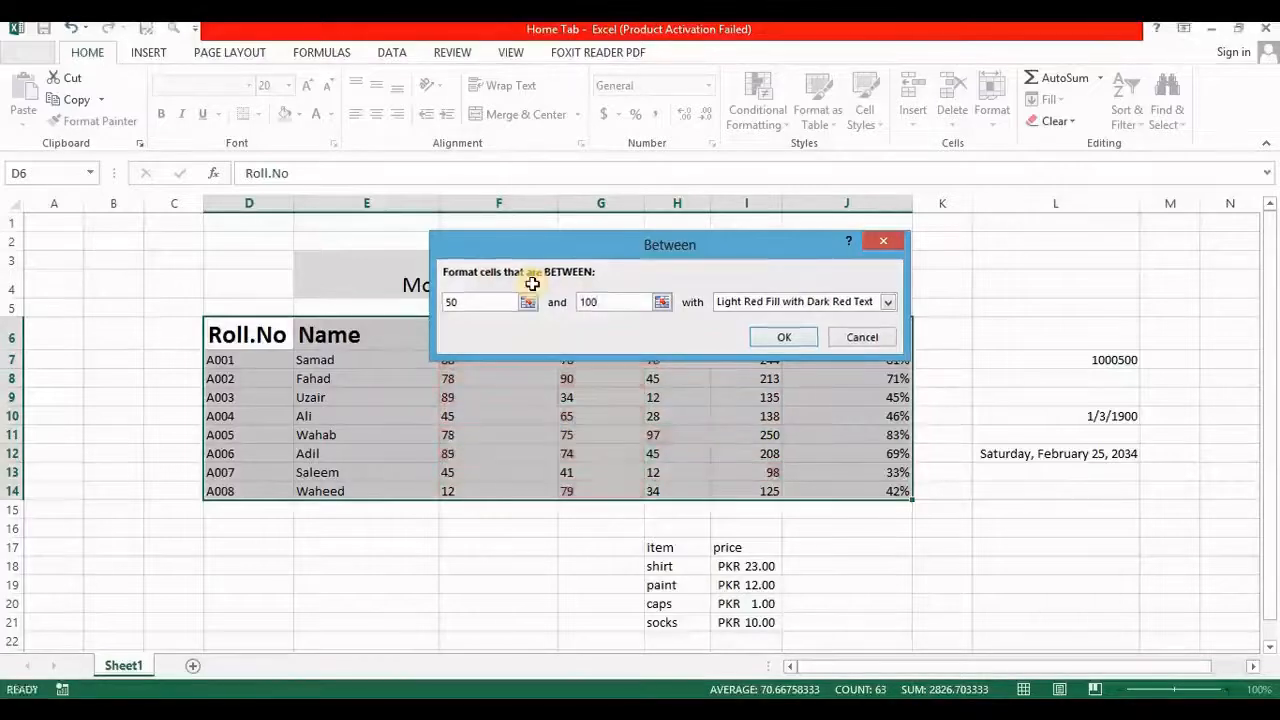
key("Return")
left_click(543, 569)
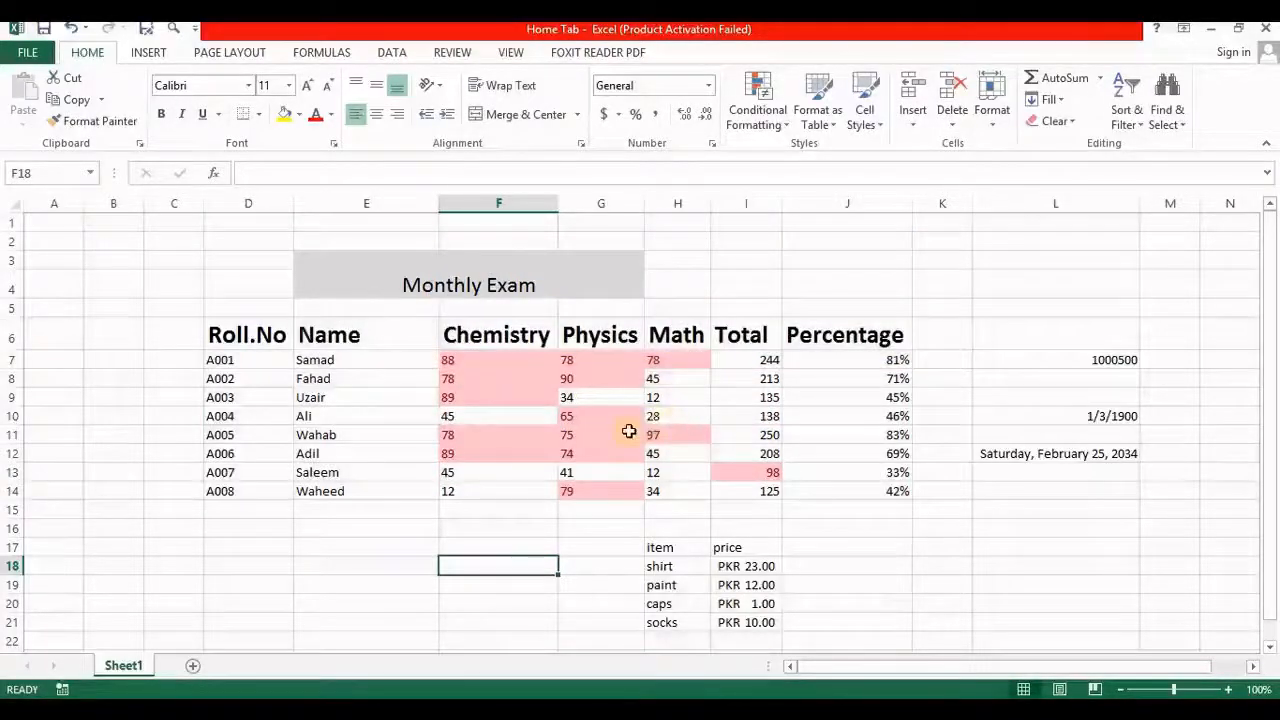
Swap the between highlight for a Red Border Duplicate Values rule, then undo it
key("ctrl+z")
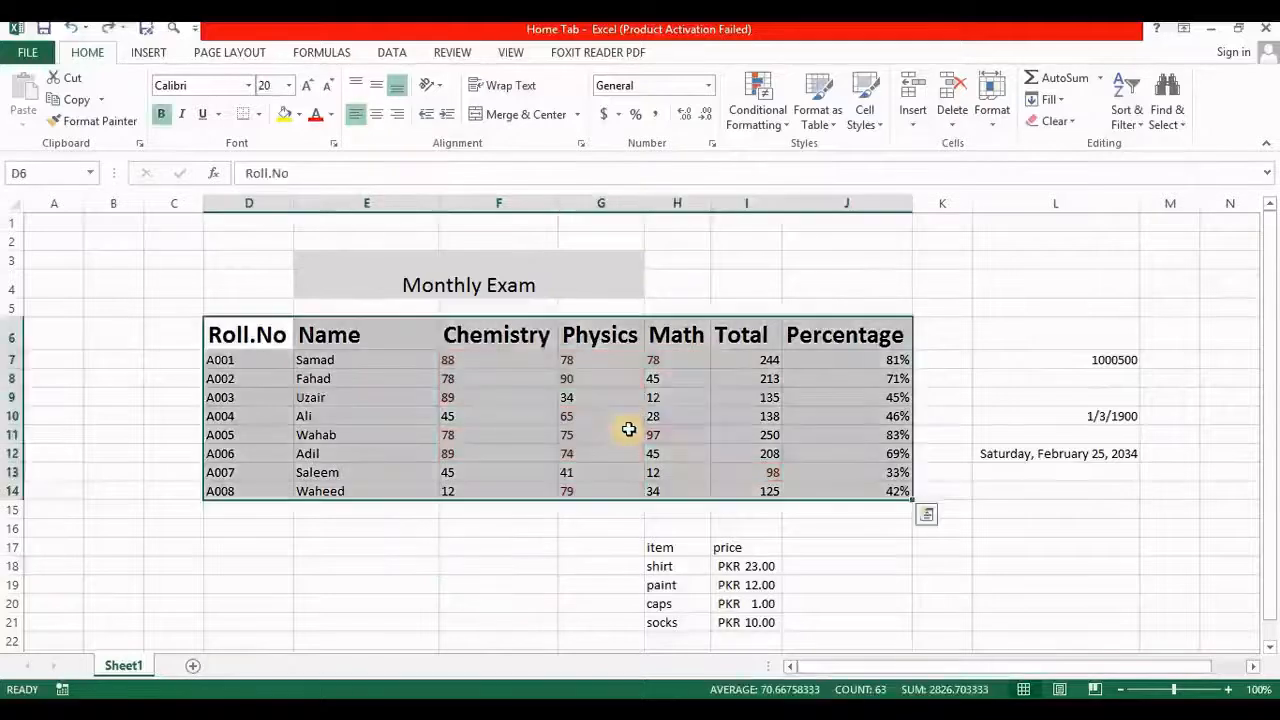
left_click(789, 124)
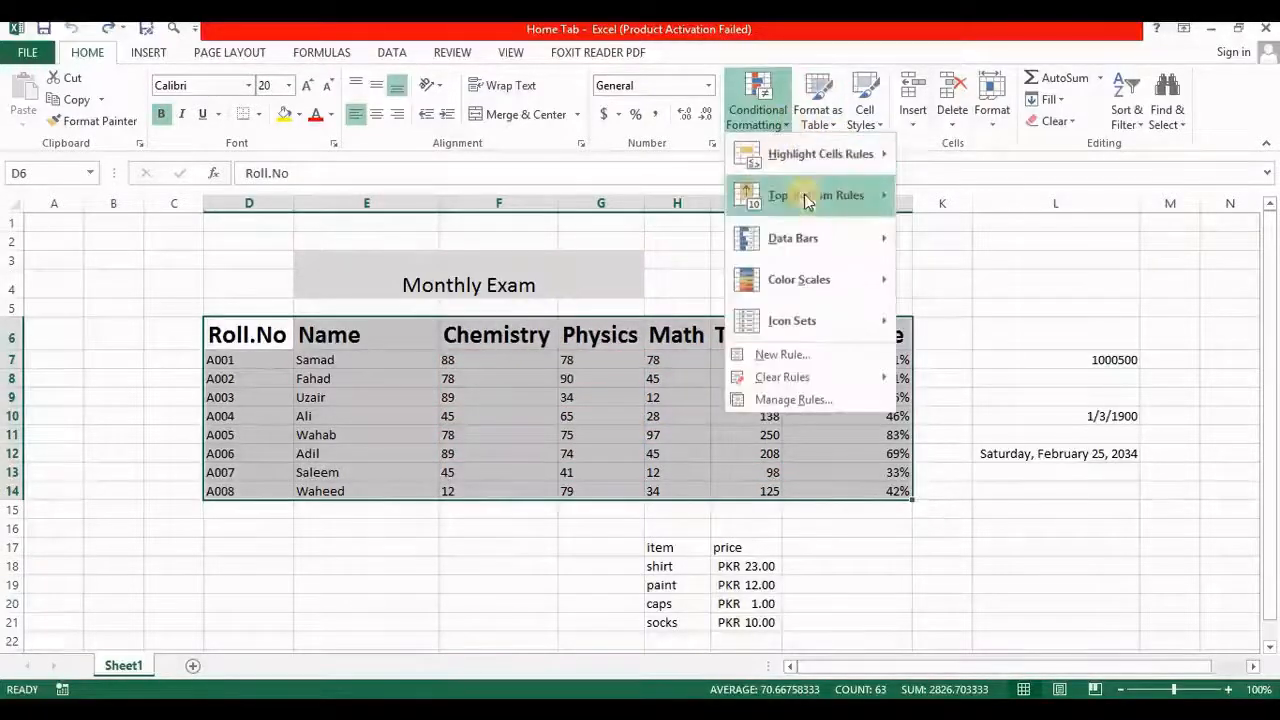
mouse_move(830, 154)
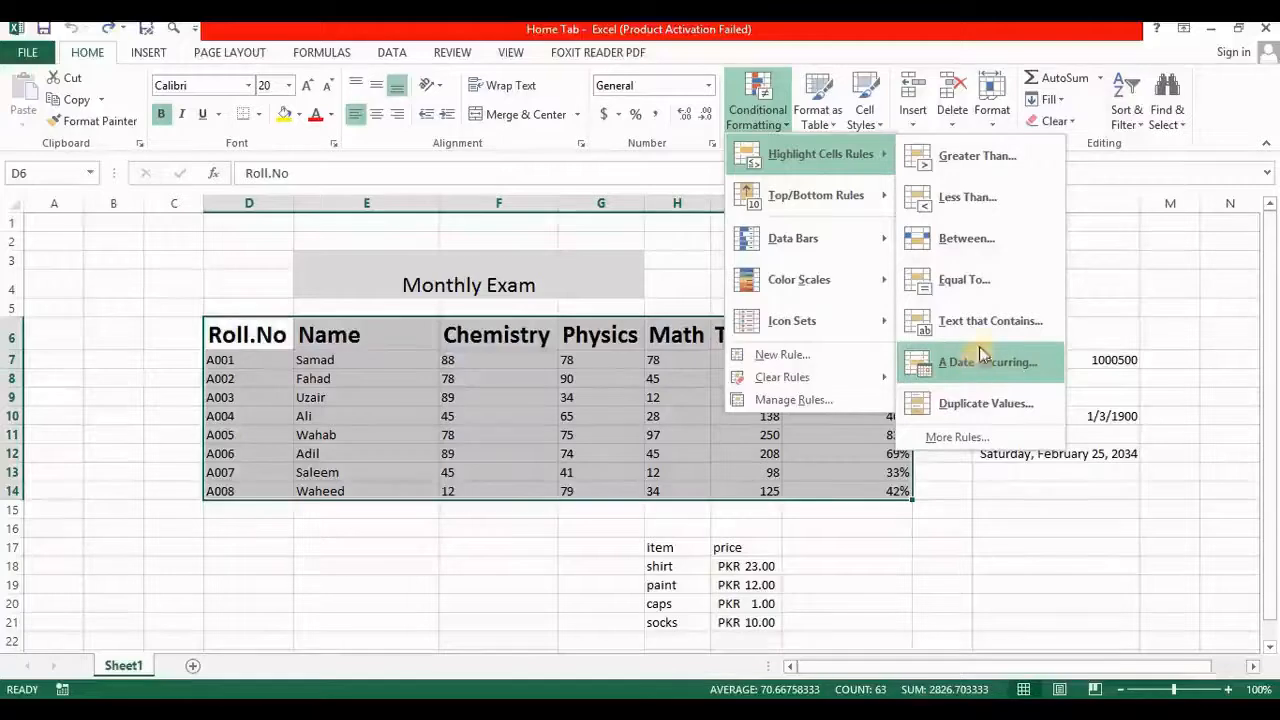
left_click(985, 404)
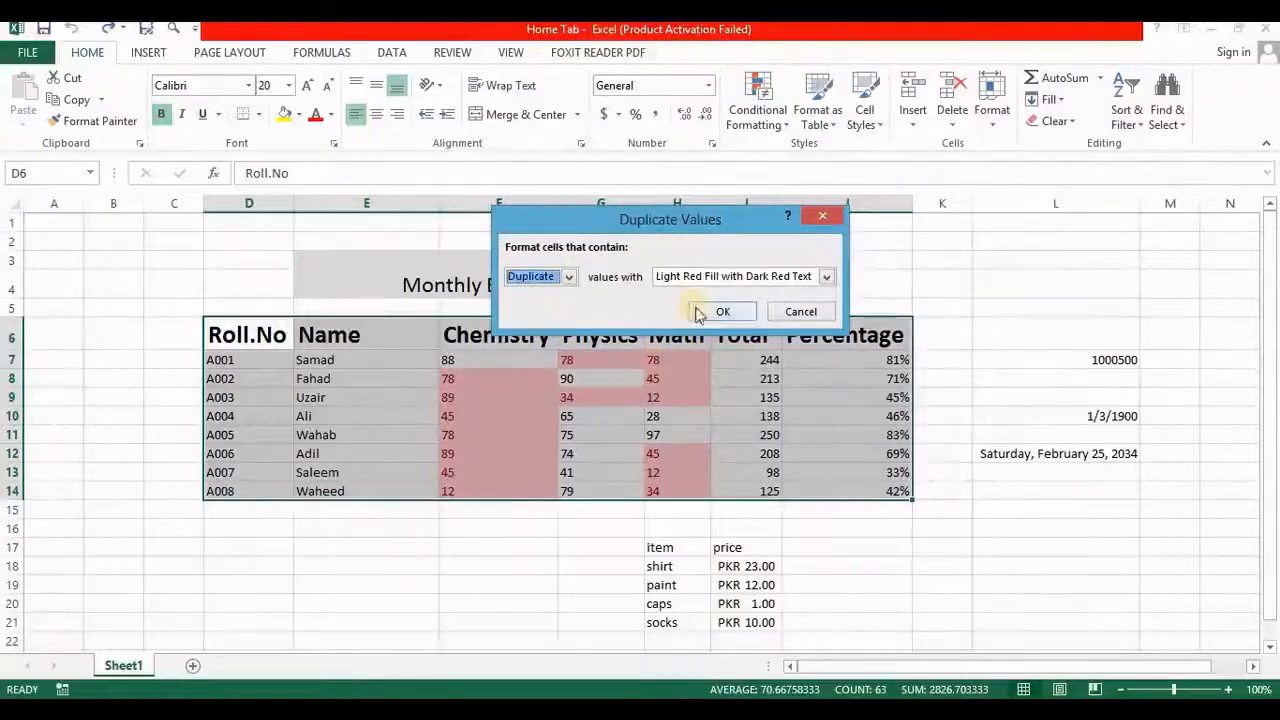
left_click(829, 277)
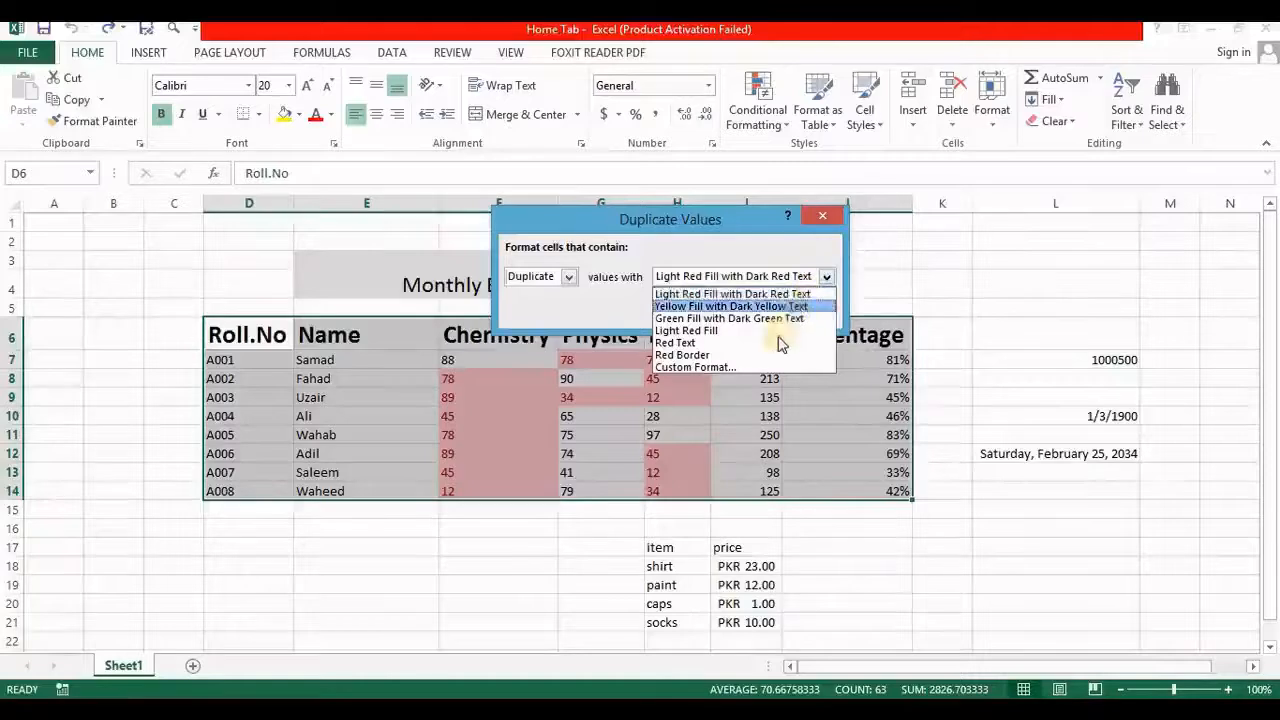
left_click(730, 355)
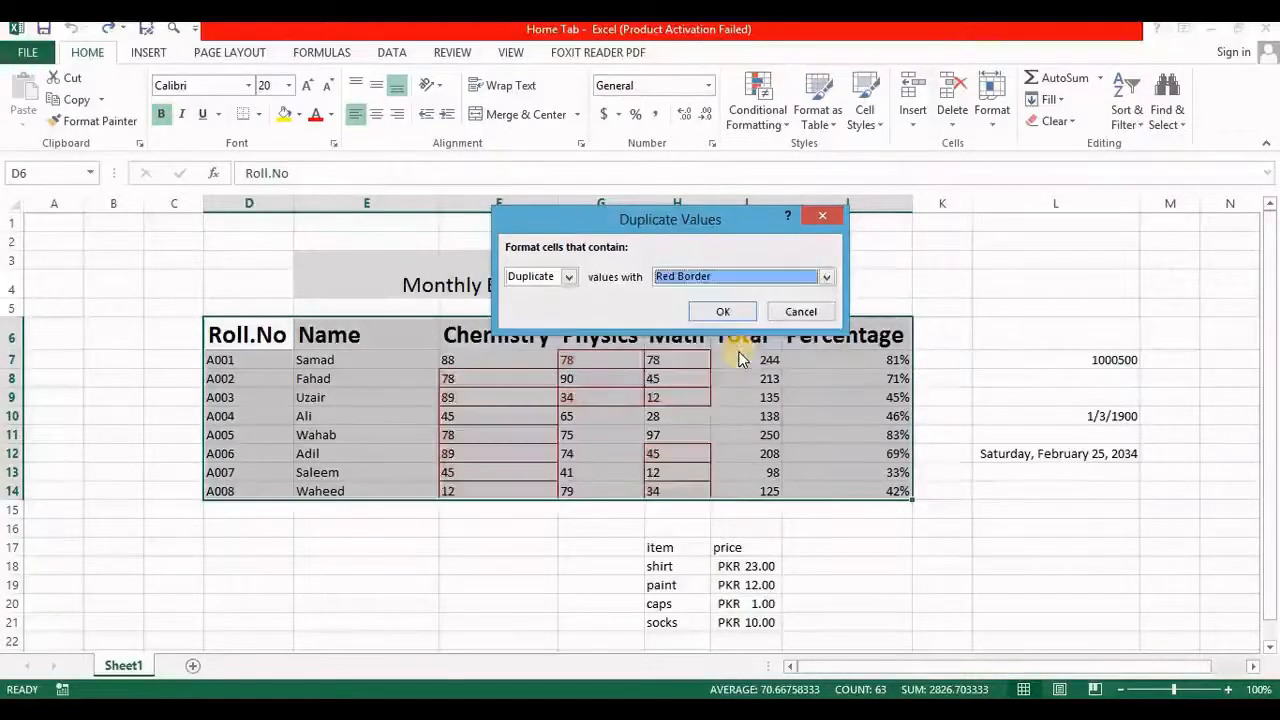
left_click(724, 313)
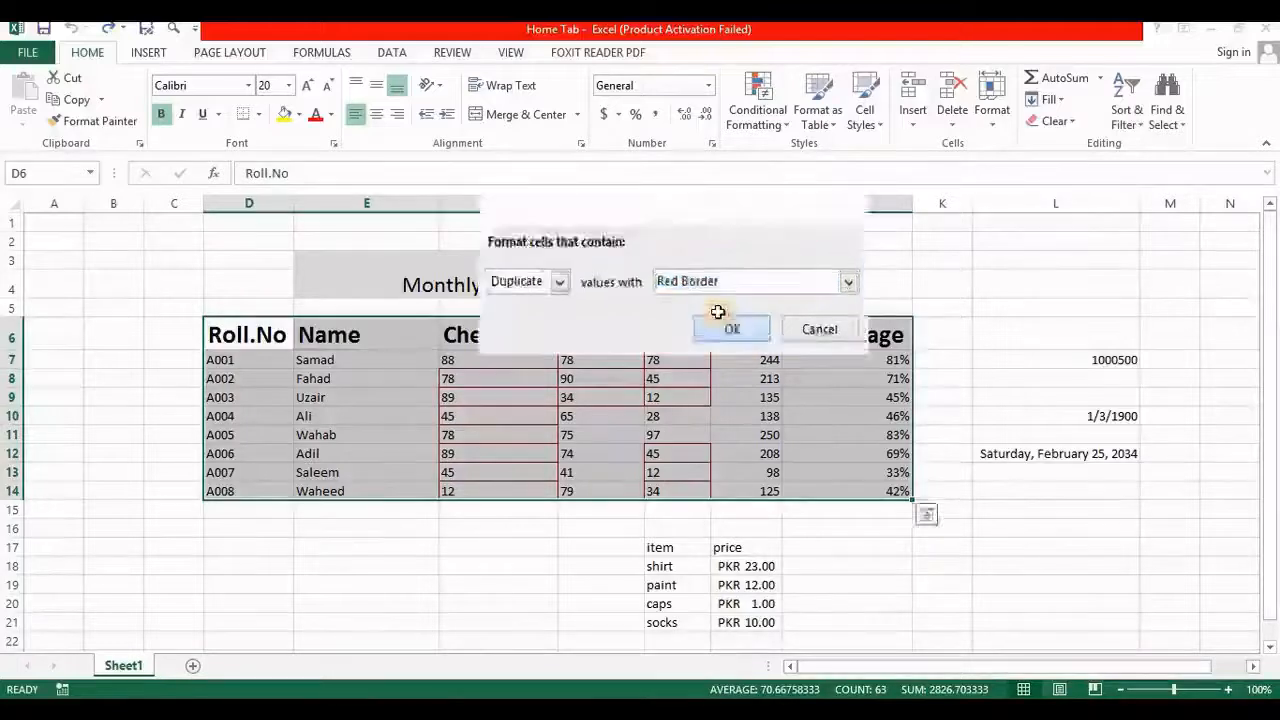
left_click(591, 525)
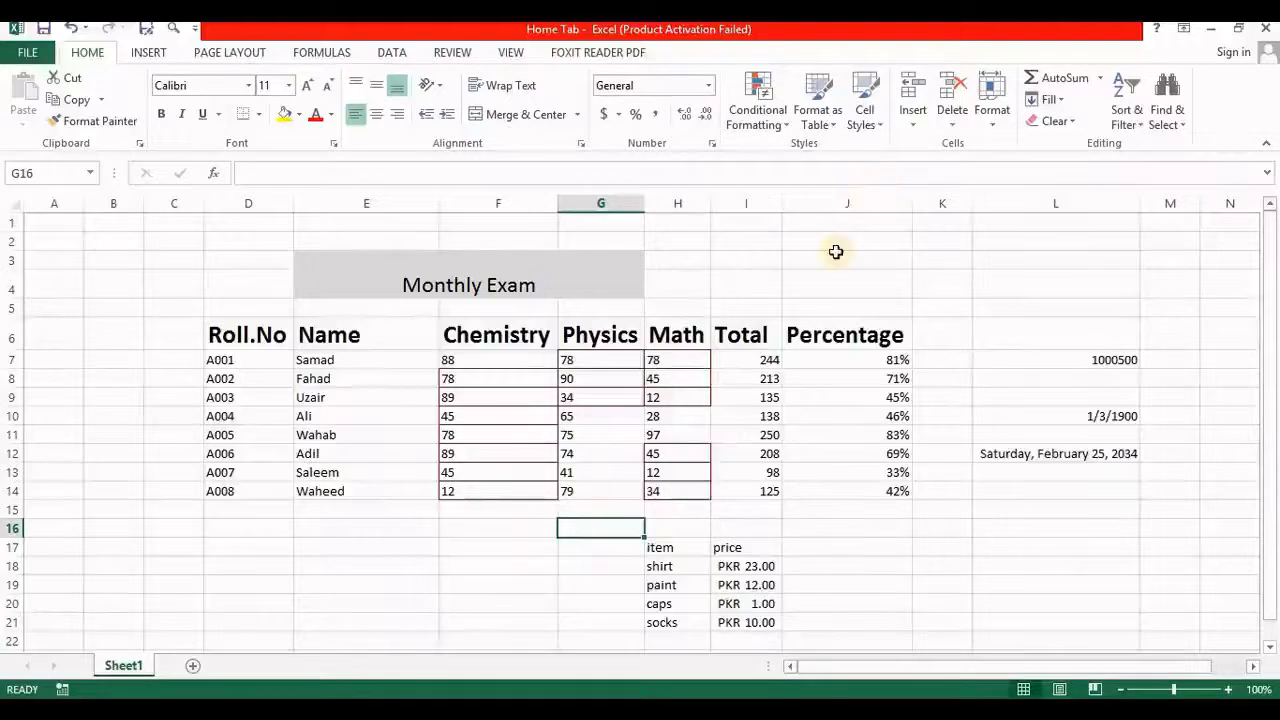
key("ctrl+z")
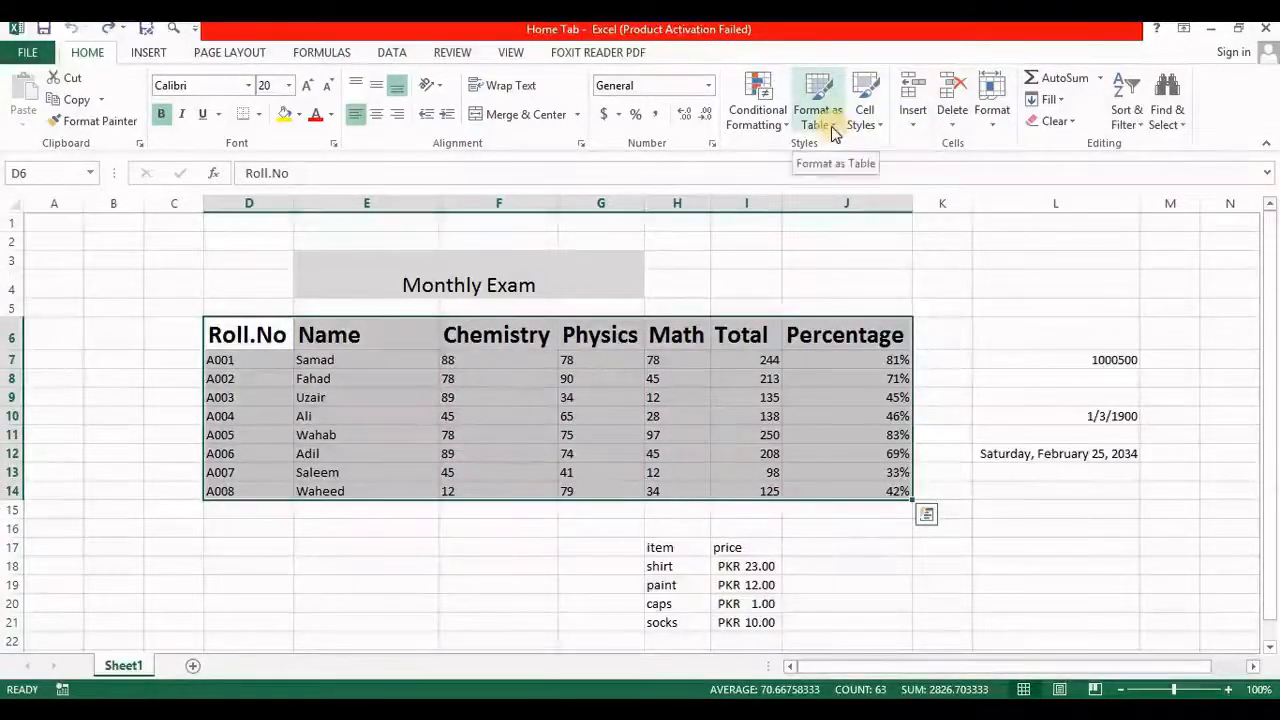
Apply a Top 10 Items rule with Green Fill with Dark Green Text
left_click(779, 133)
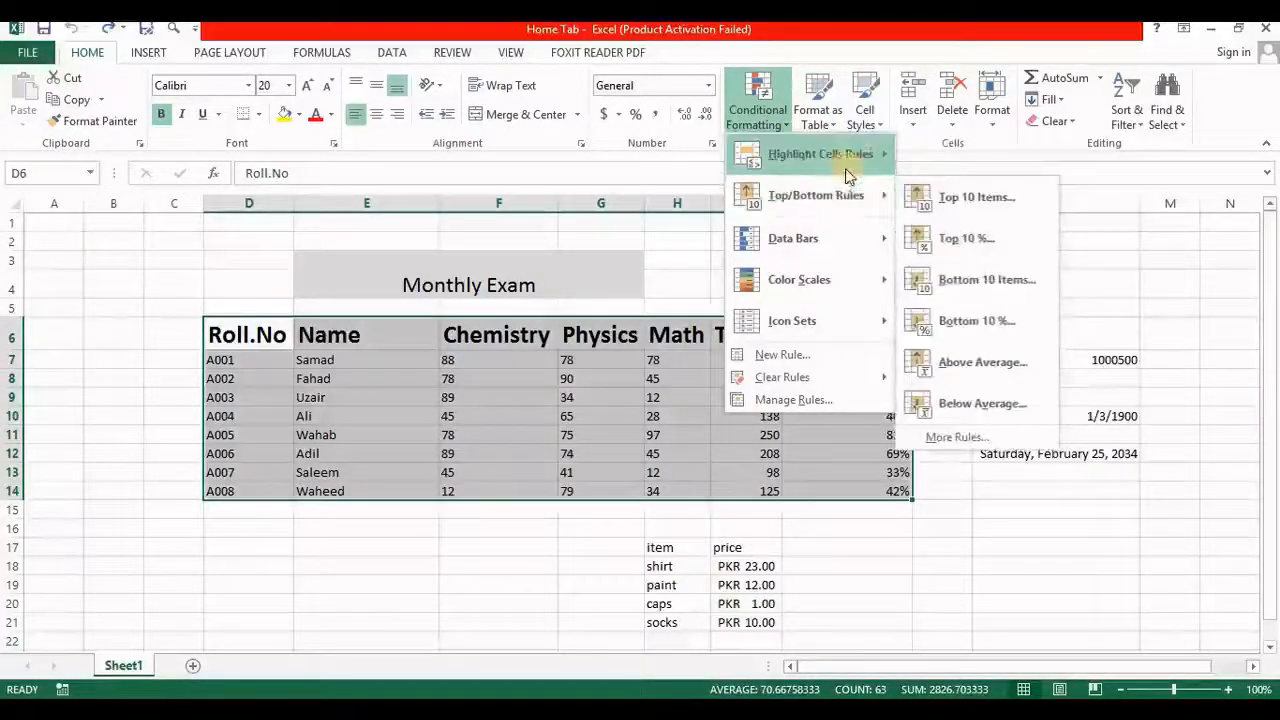
mouse_move(826, 196)
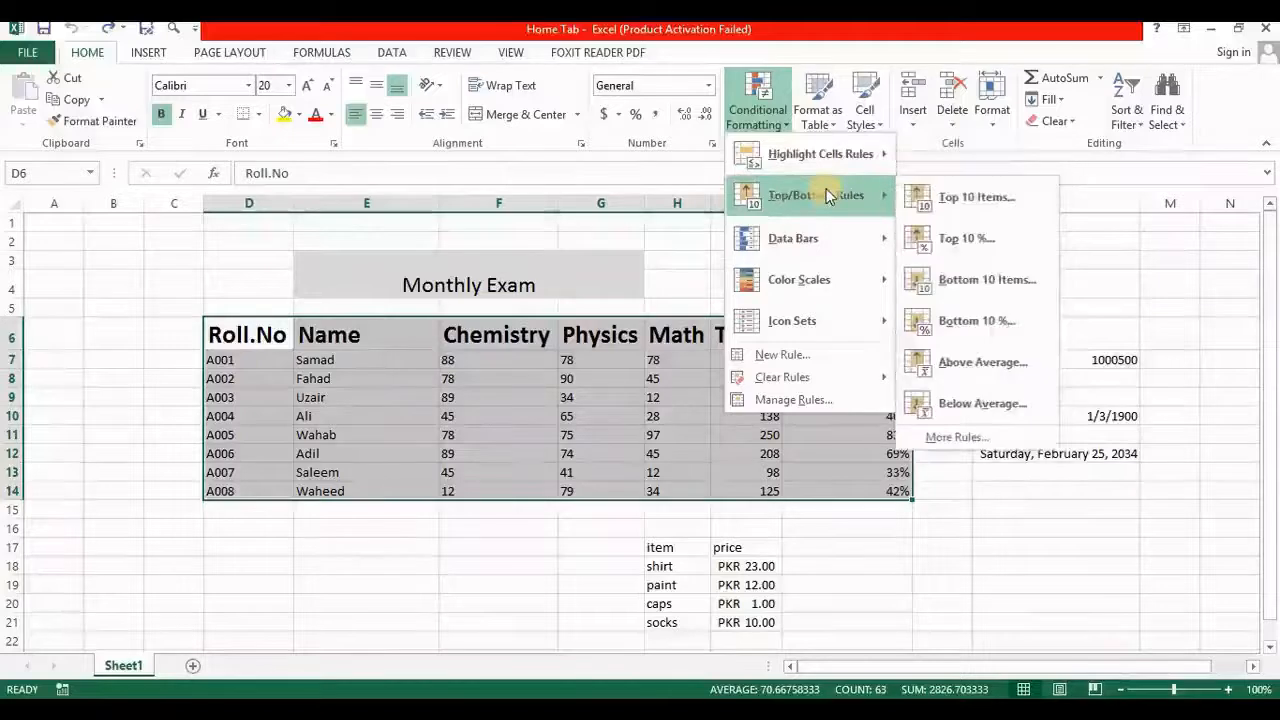
left_click(958, 222)
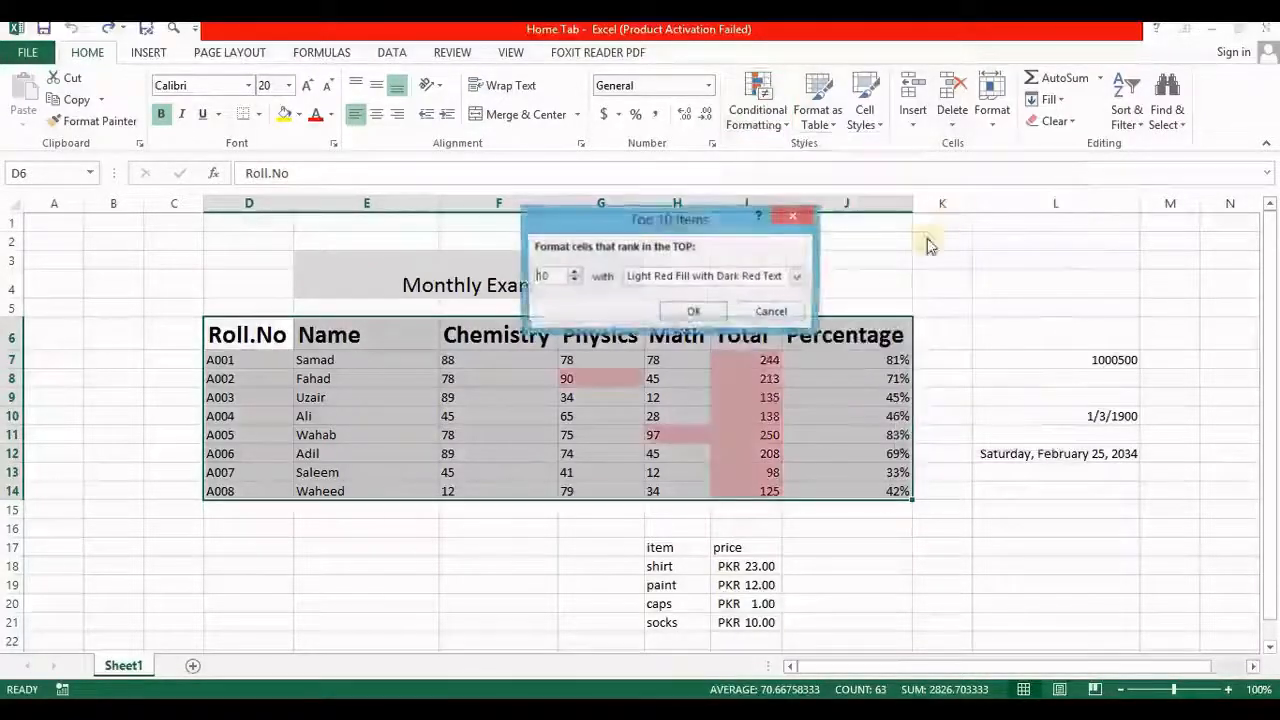
left_click(797, 281)
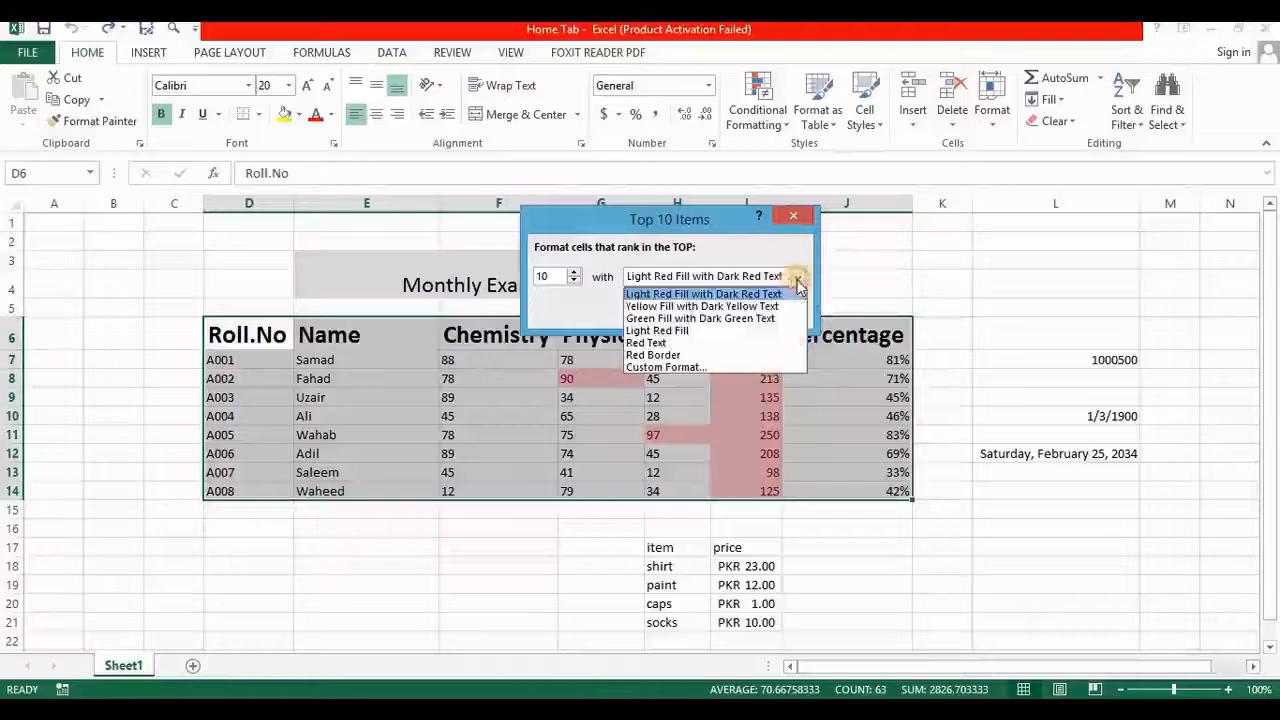
left_click(754, 319)
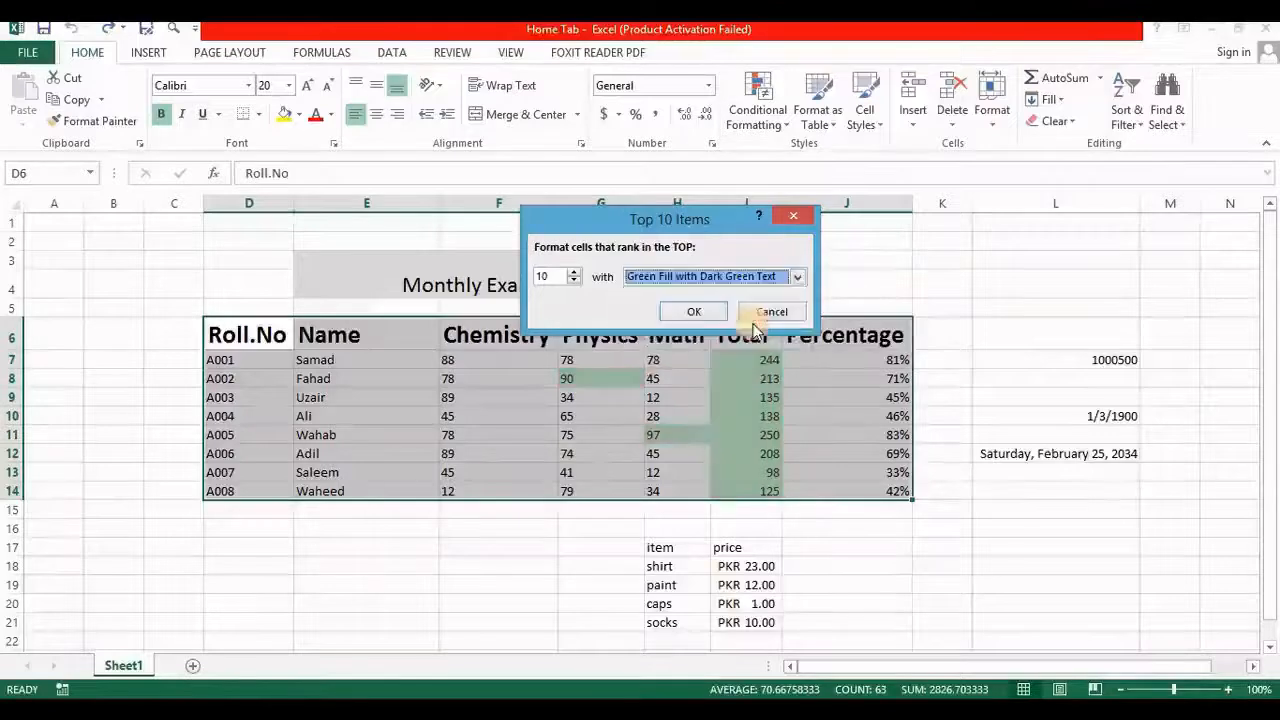
left_click(697, 314)
left_click(571, 531)
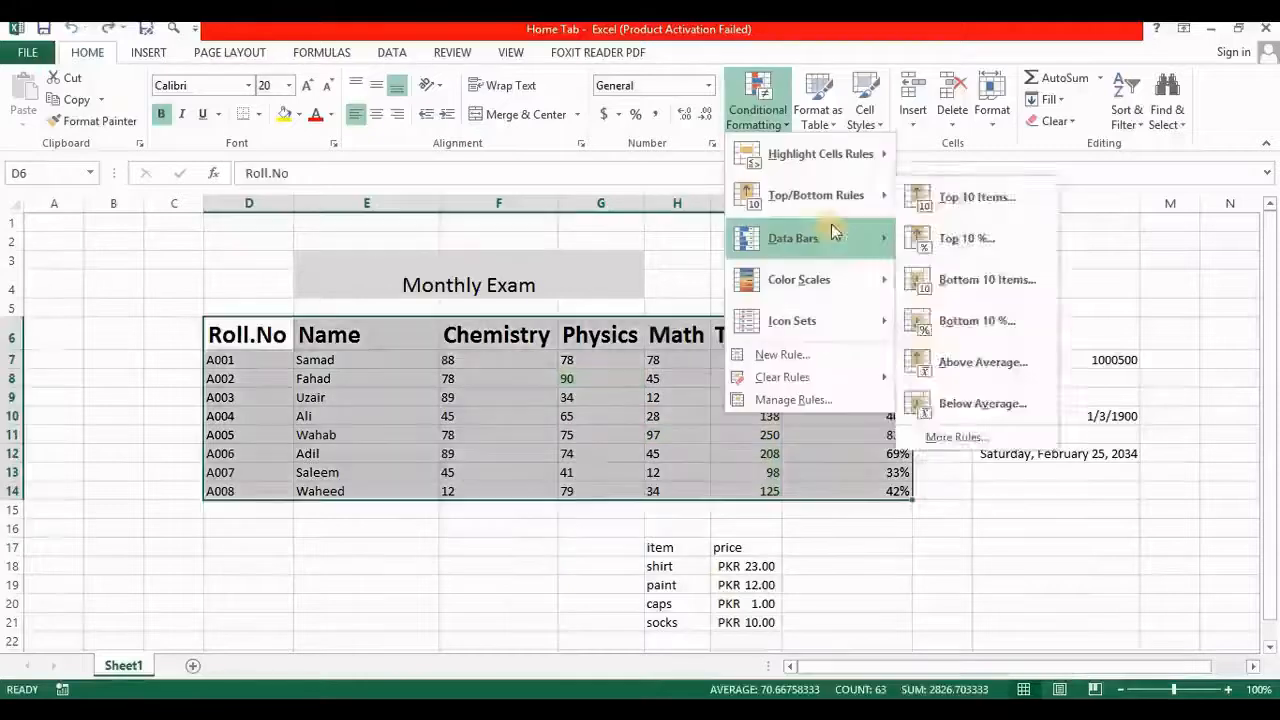
mouse_move(829, 232)
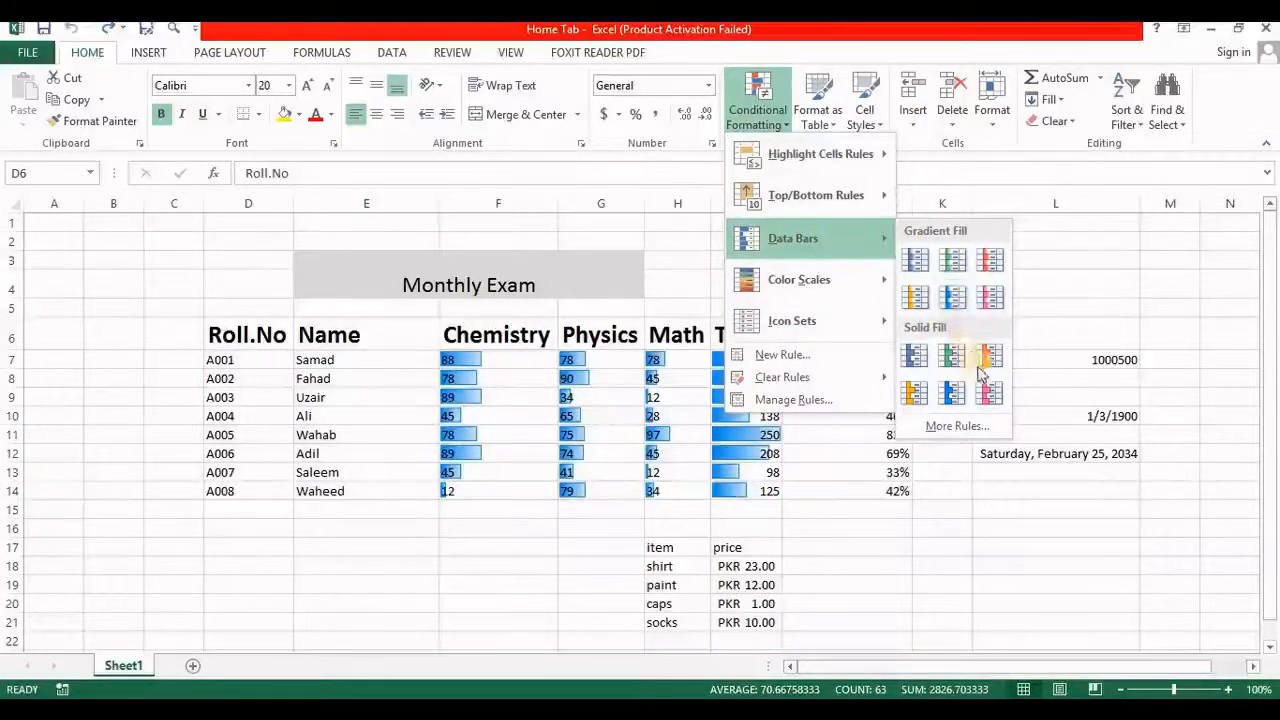
left_click(952, 298)
left_click(716, 434)
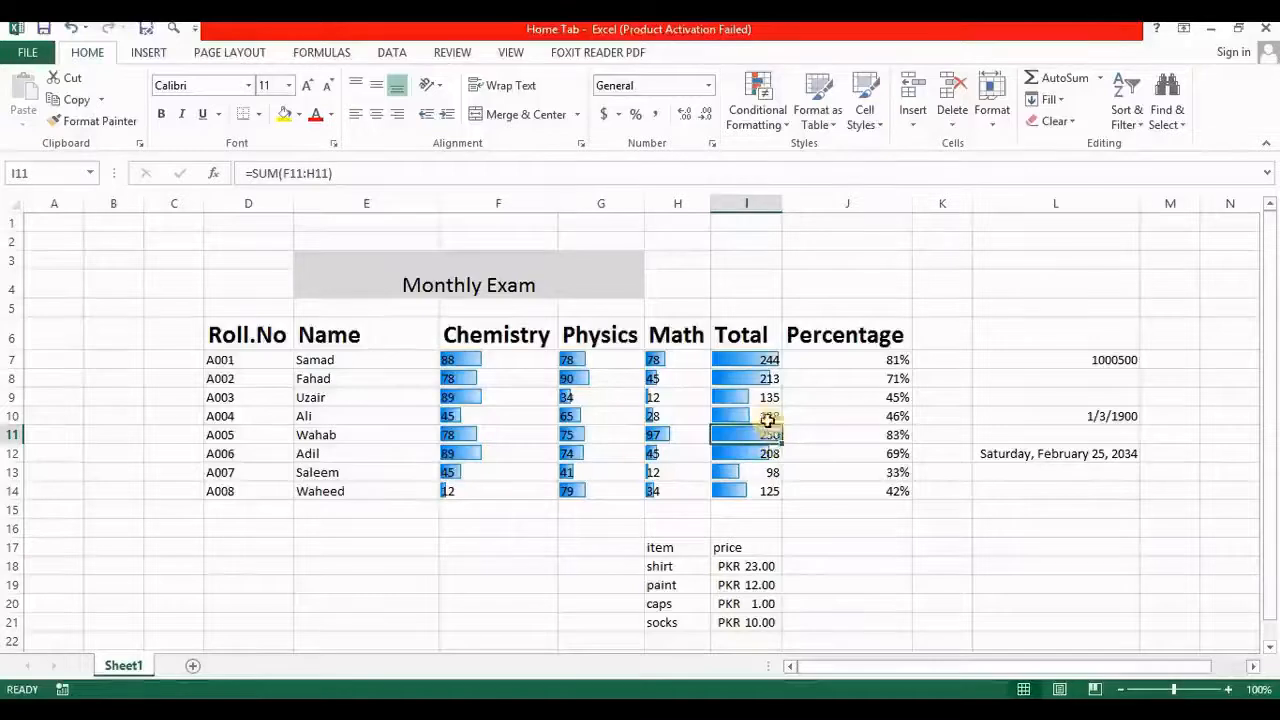
left_click(750, 360)
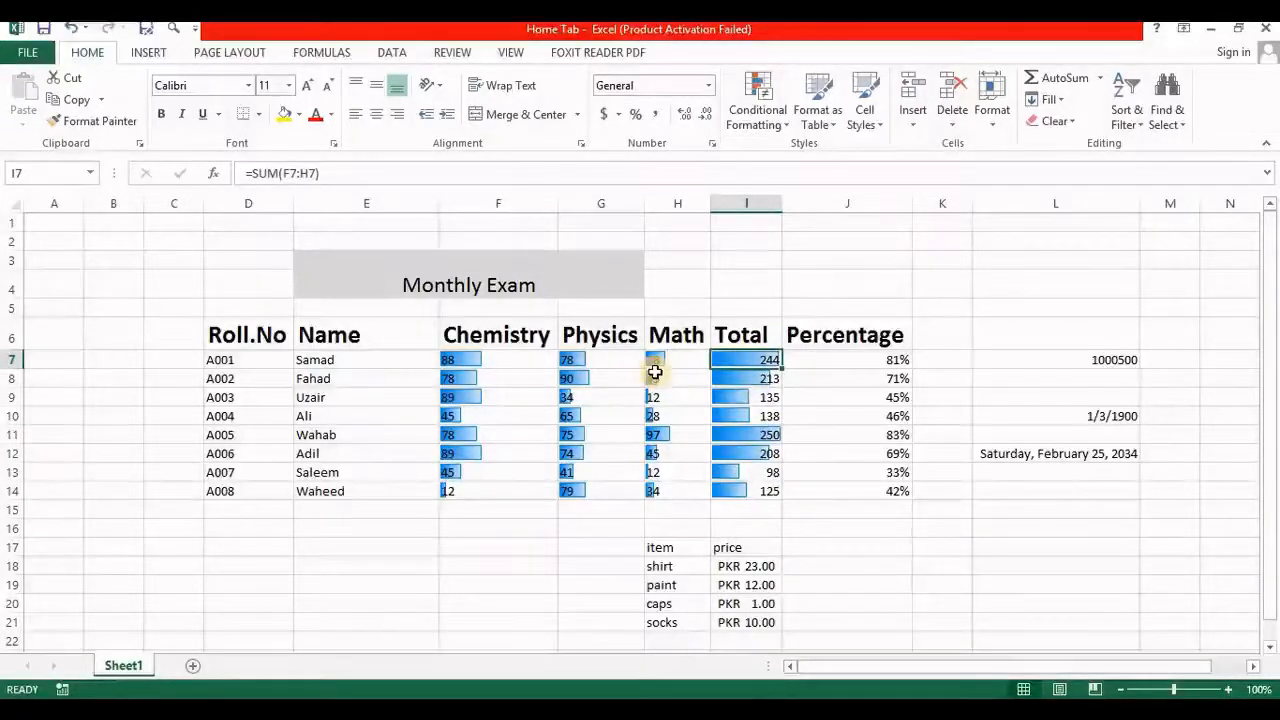
left_click(759, 439)
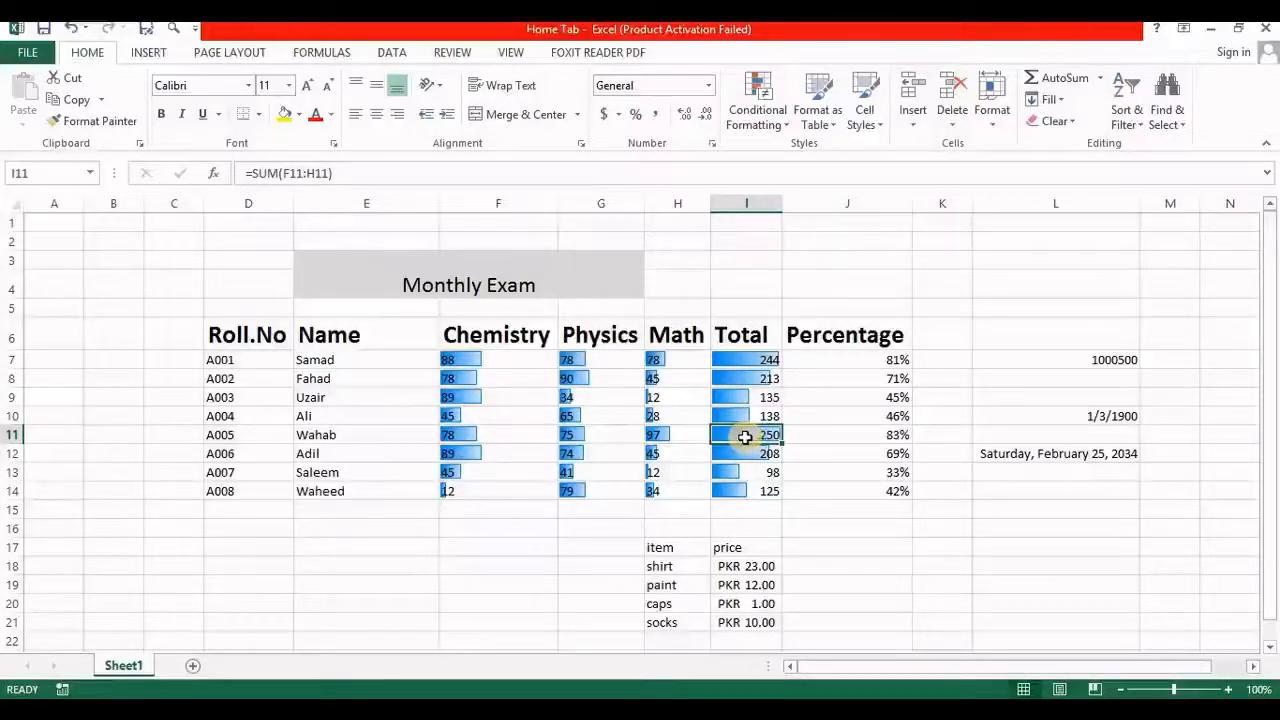
left_click(459, 490)
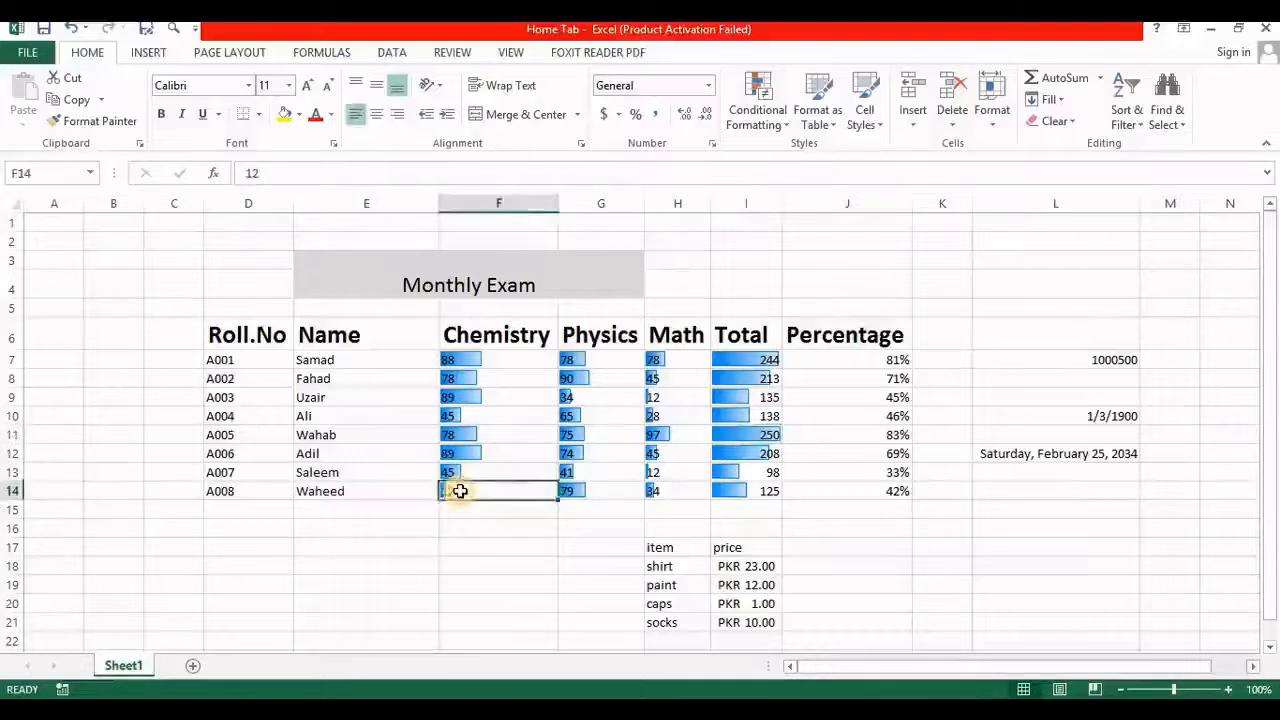
left_click(637, 491)
left_click(652, 491)
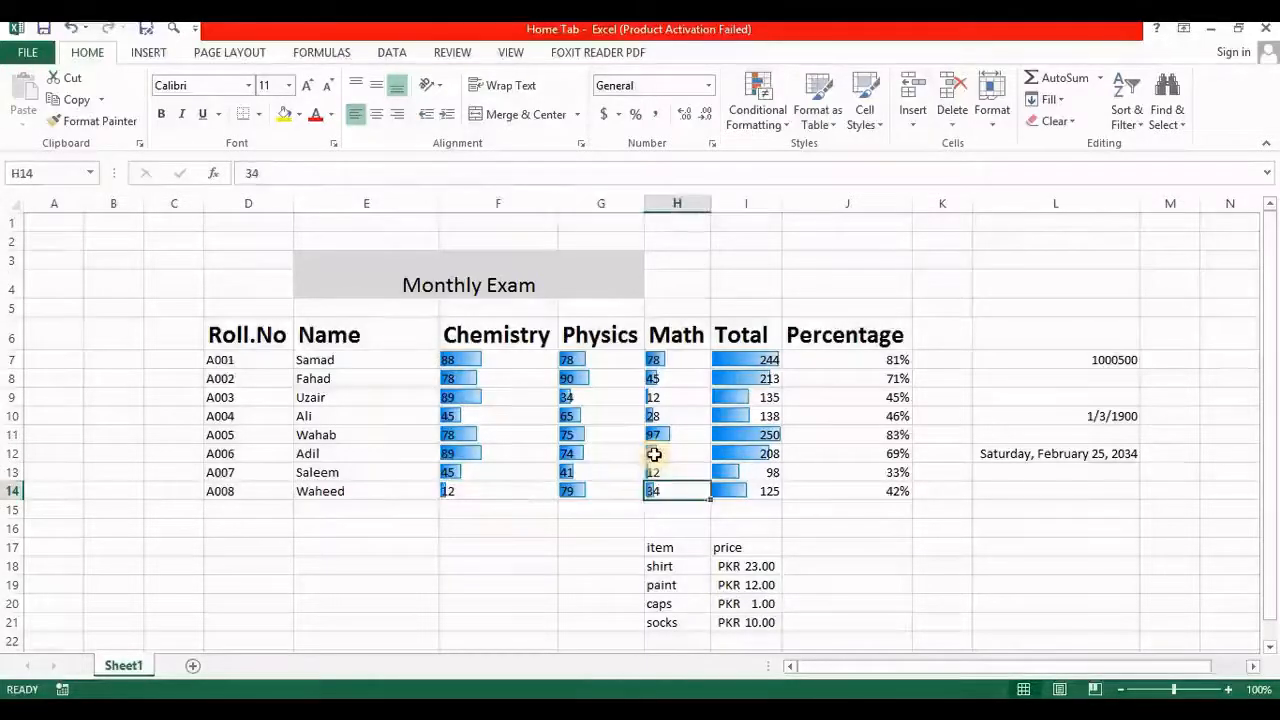
left_click(654, 454)
left_click(654, 415)
left_click(654, 378)
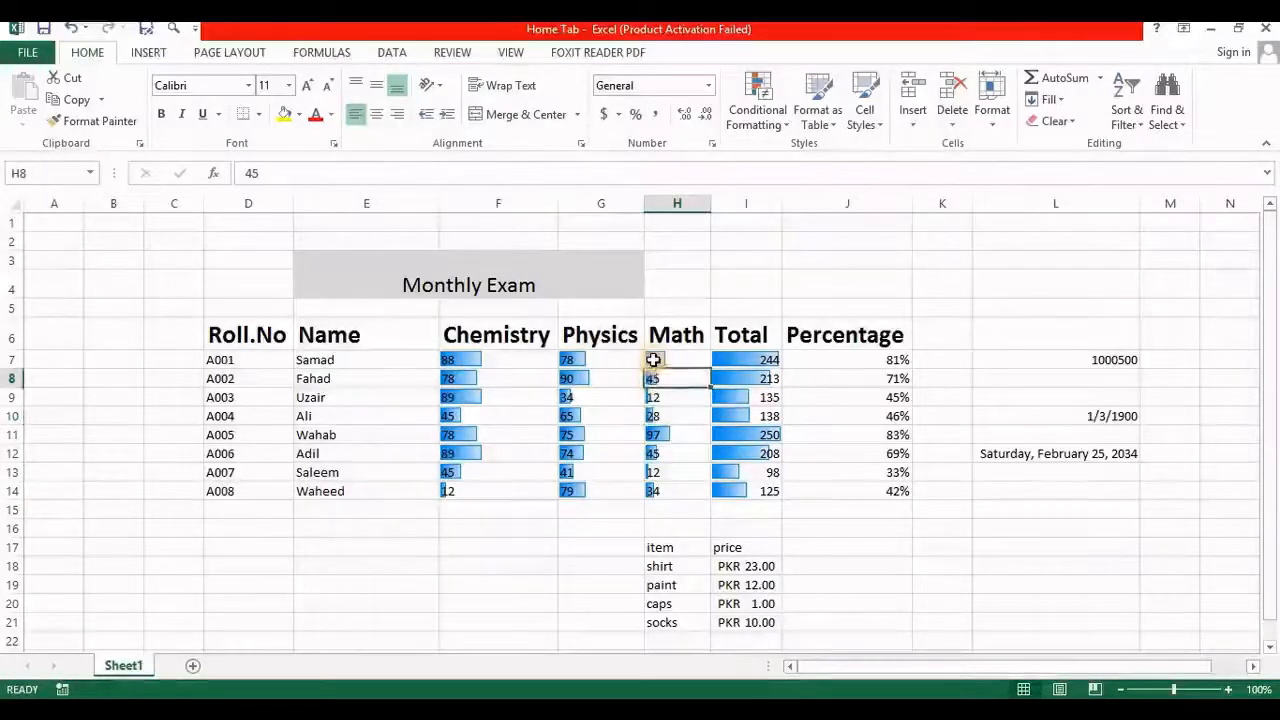
key("ctrl+z")
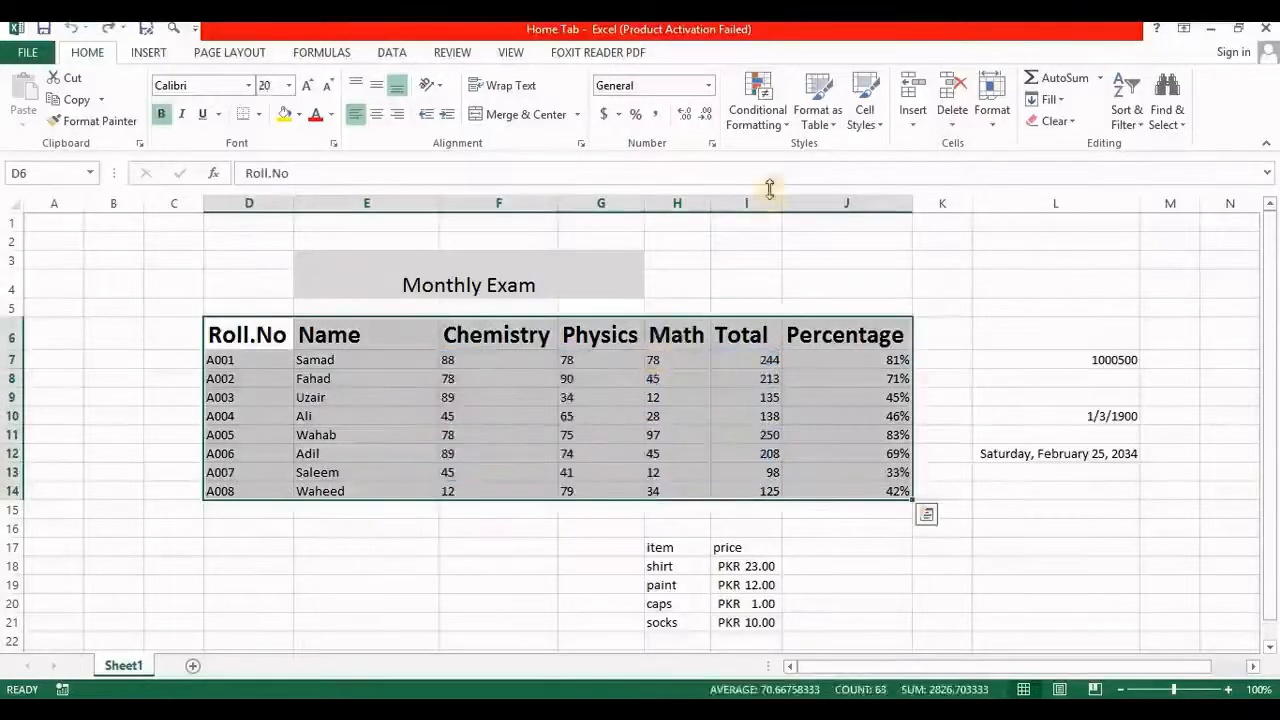
Try the 4 Arrows (Colored) icon set, inspect totals and F14, then undo it
left_click(790, 123)
mouse_move(808, 279)
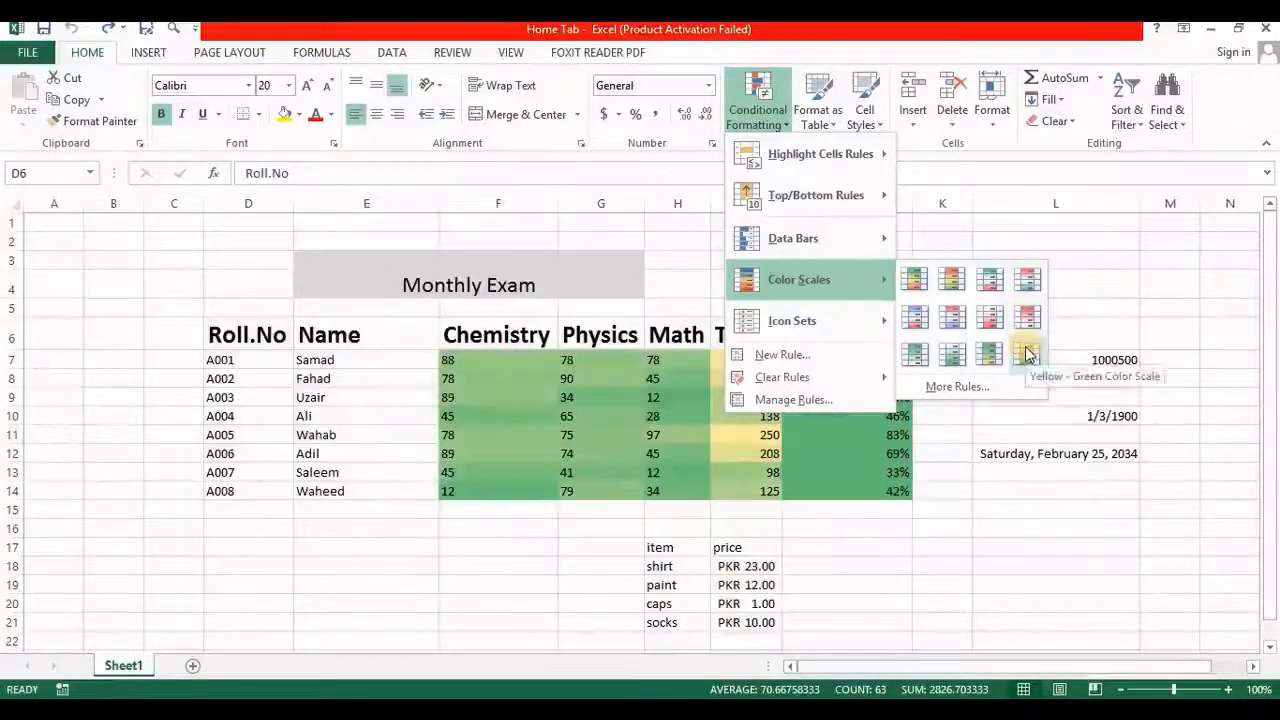
mouse_move(848, 324)
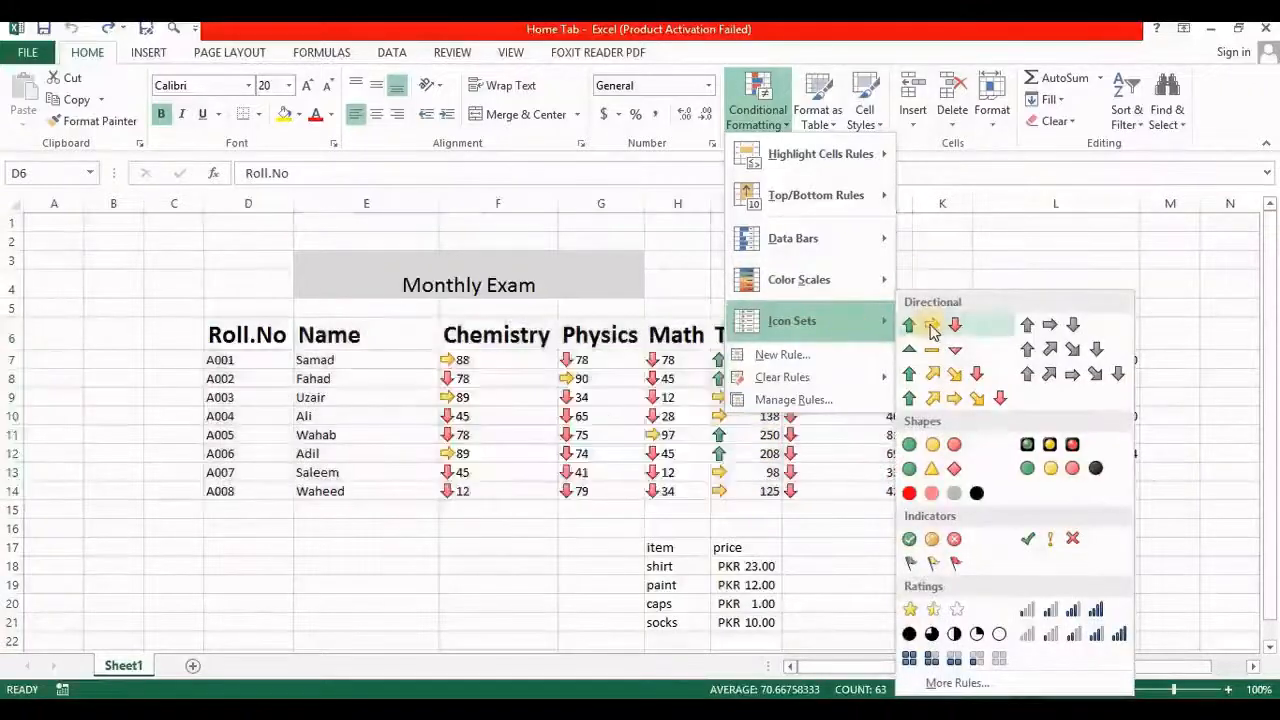
left_click(945, 378)
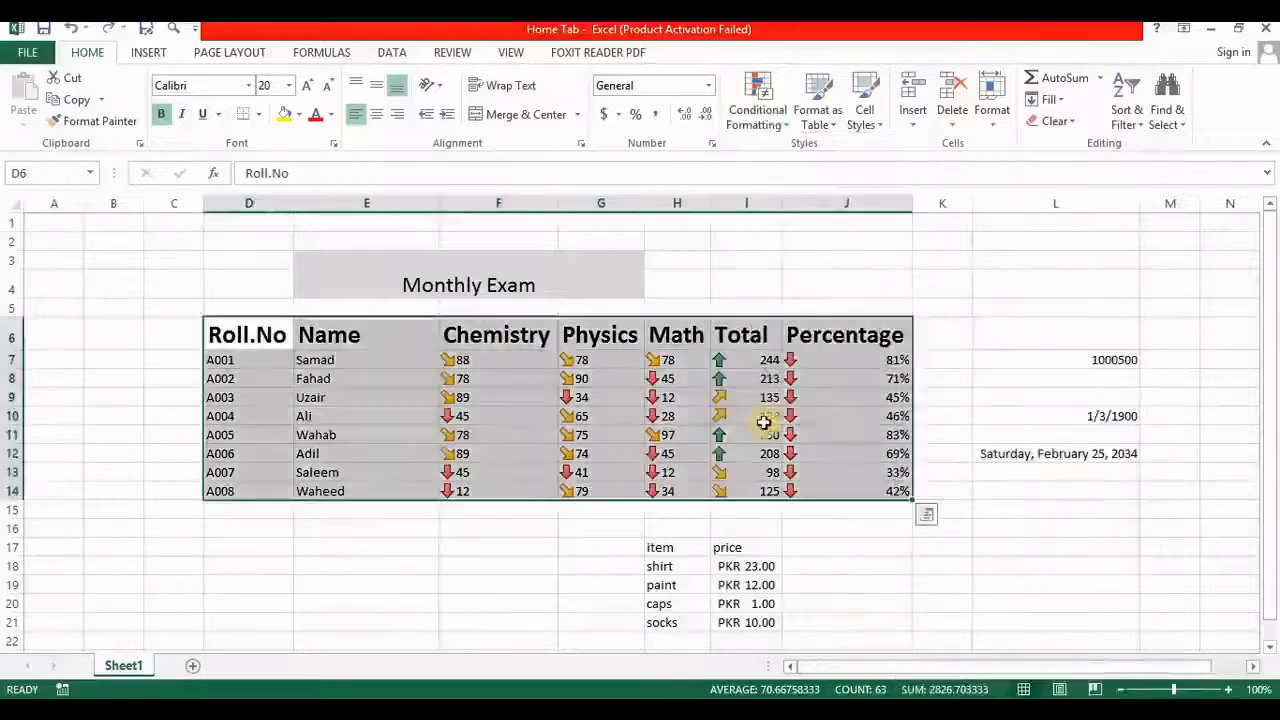
left_click(745, 428)
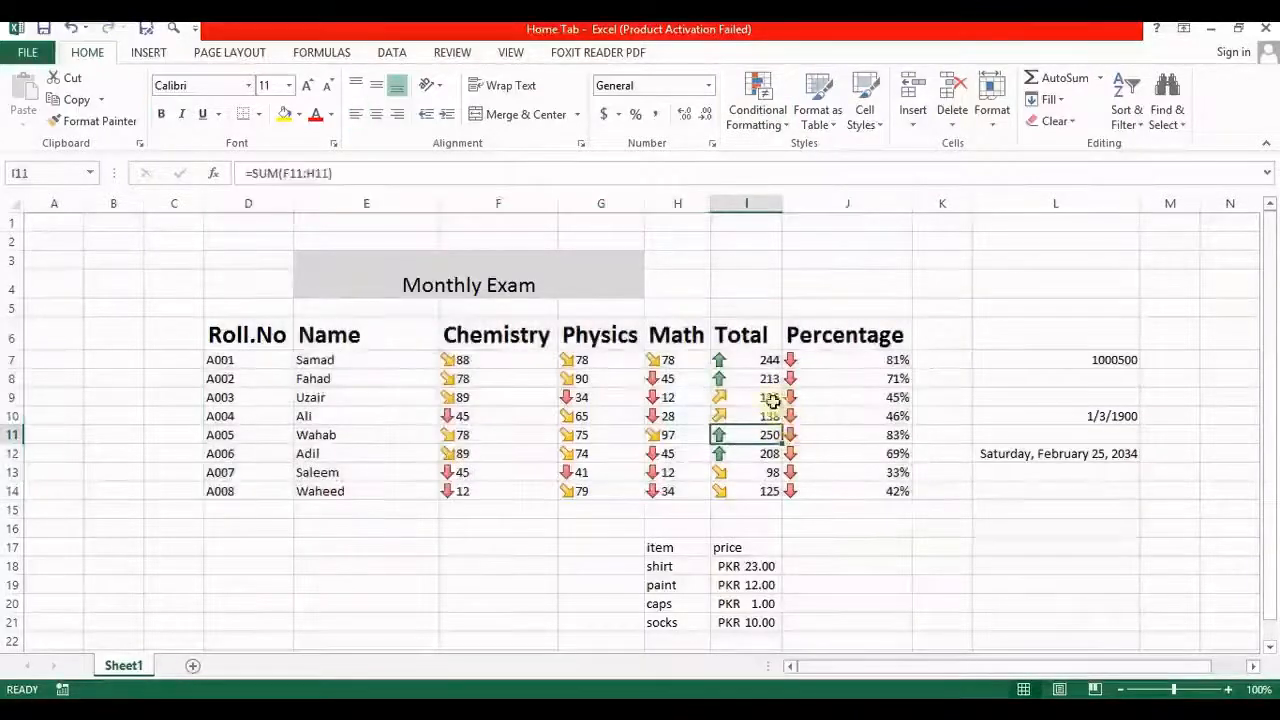
left_click(746, 364)
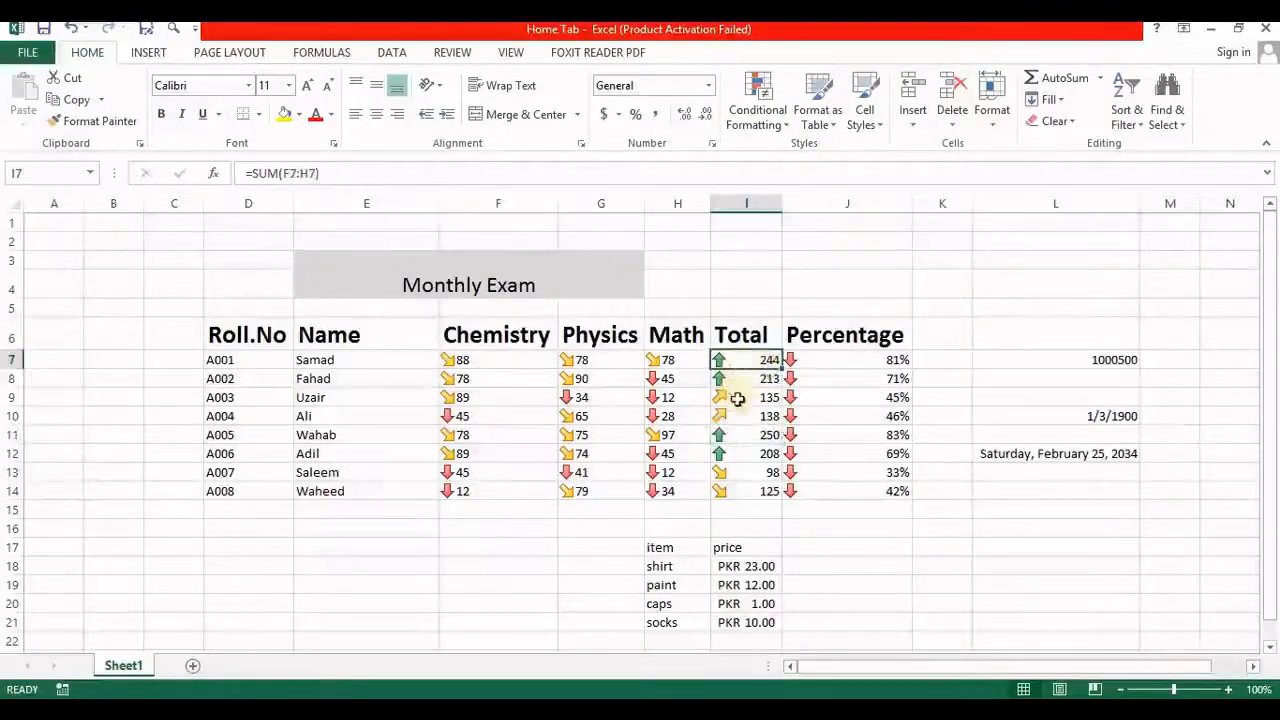
left_click(736, 400)
left_click(736, 418)
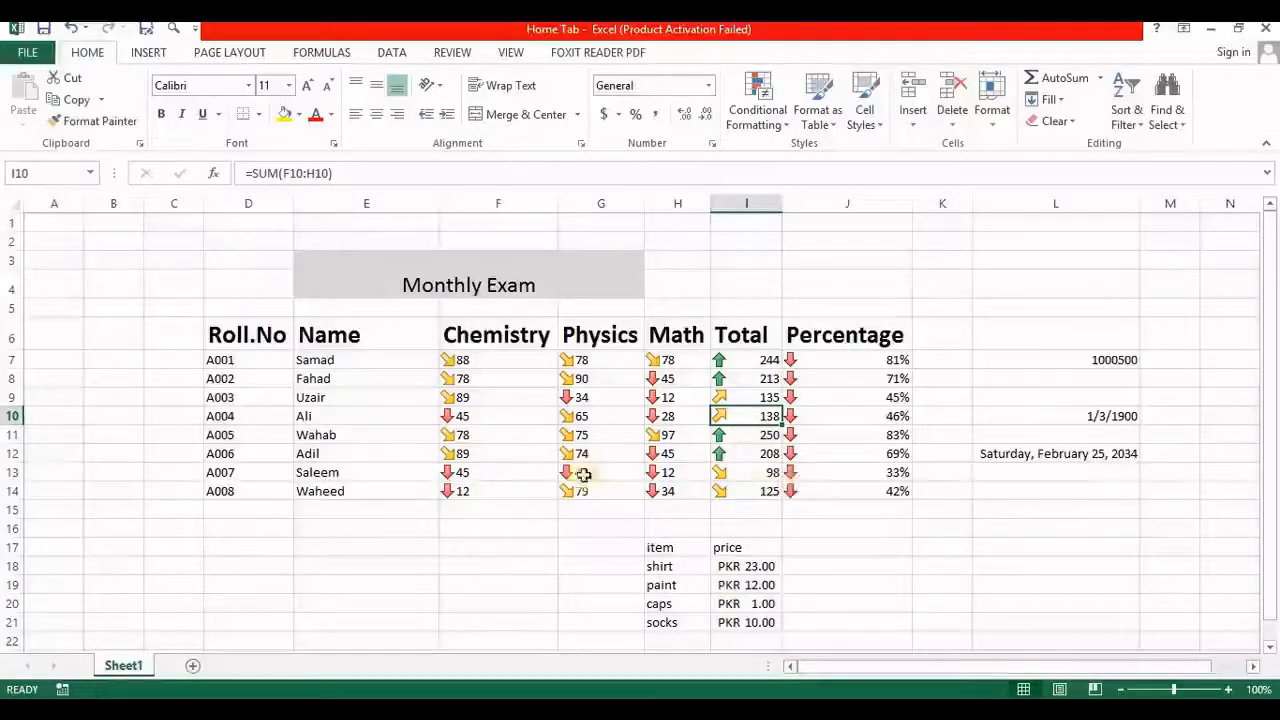
left_click(443, 488)
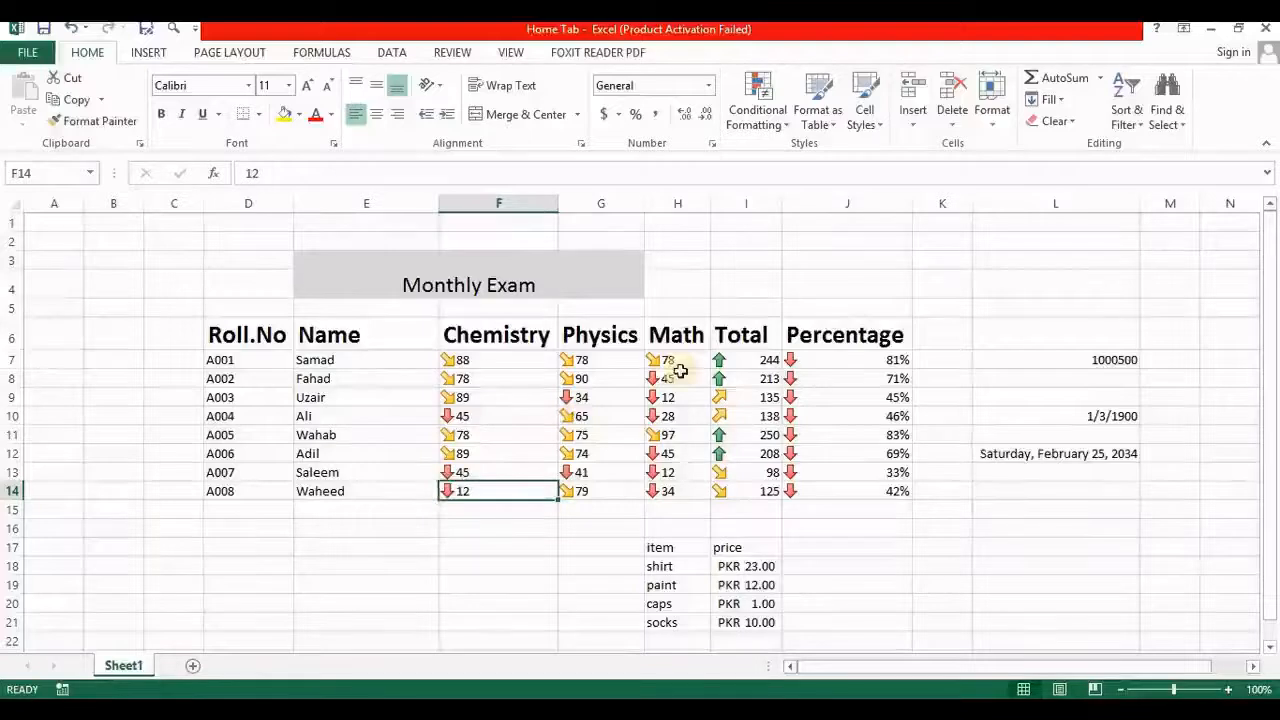
key("ctrl+z")
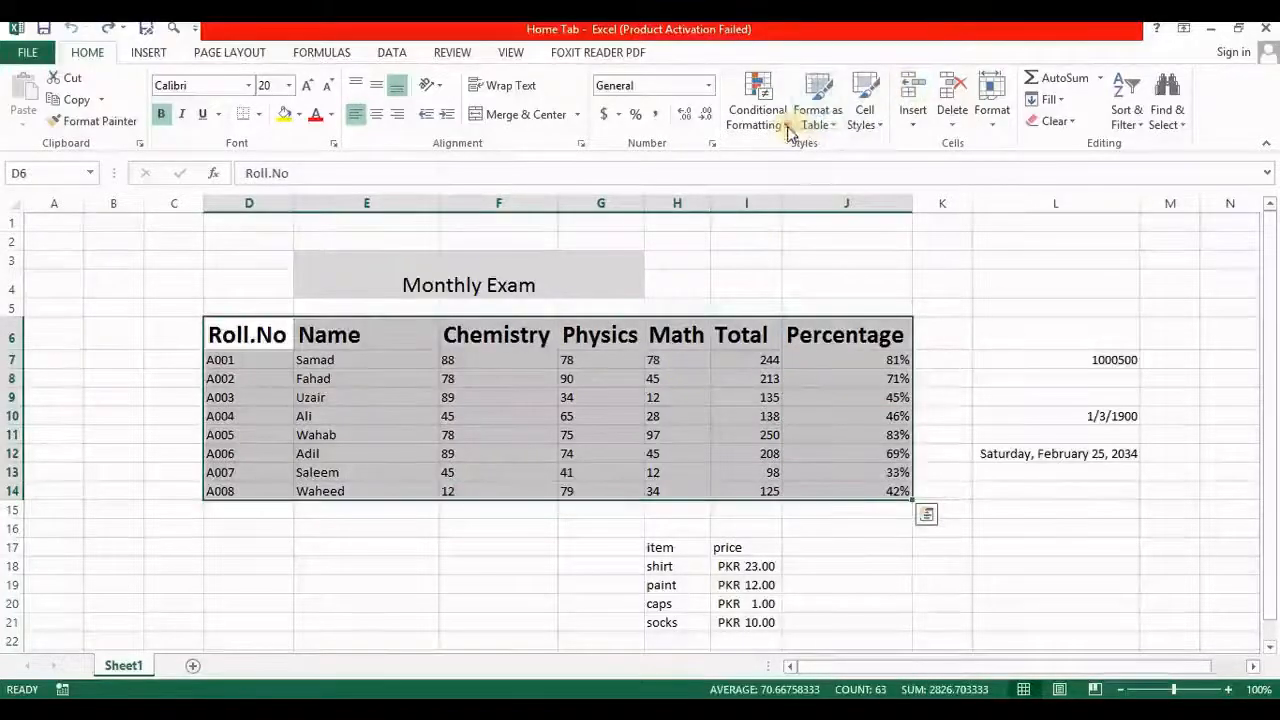
Apply the signal-bar Ratings icon set to the exam table
left_click(788, 129)
mouse_move(830, 321)
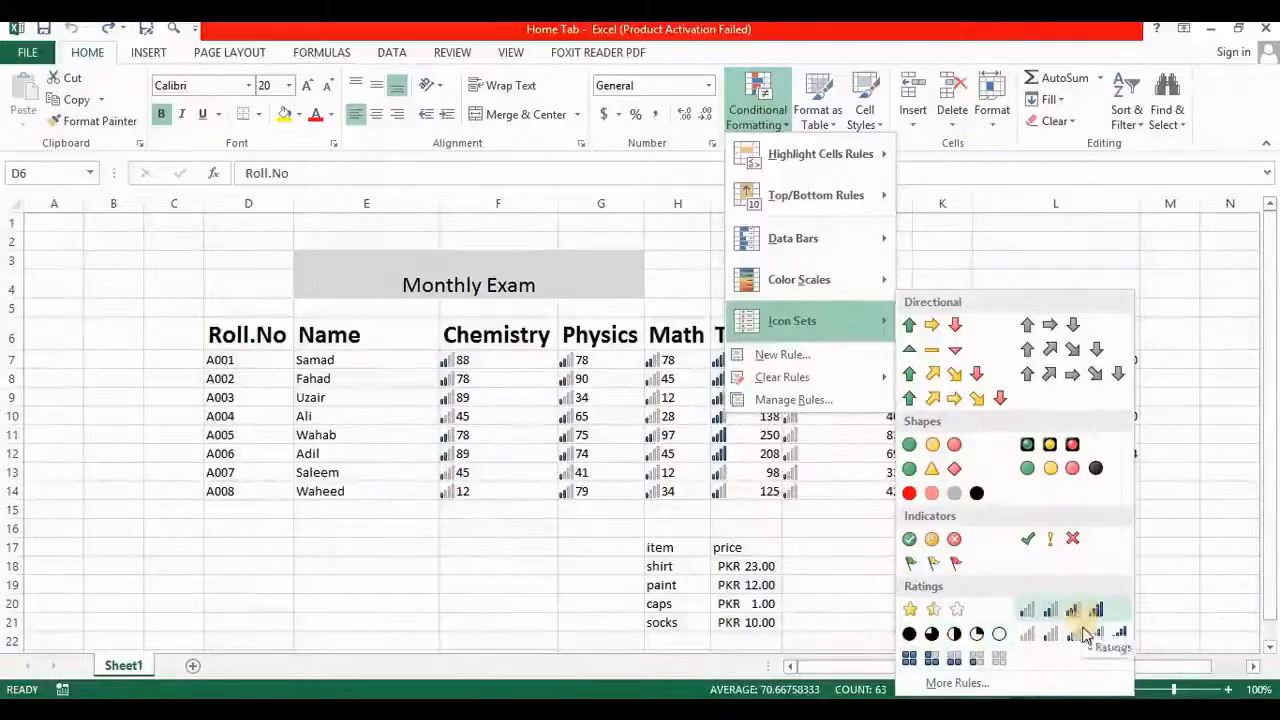
left_click(1112, 636)
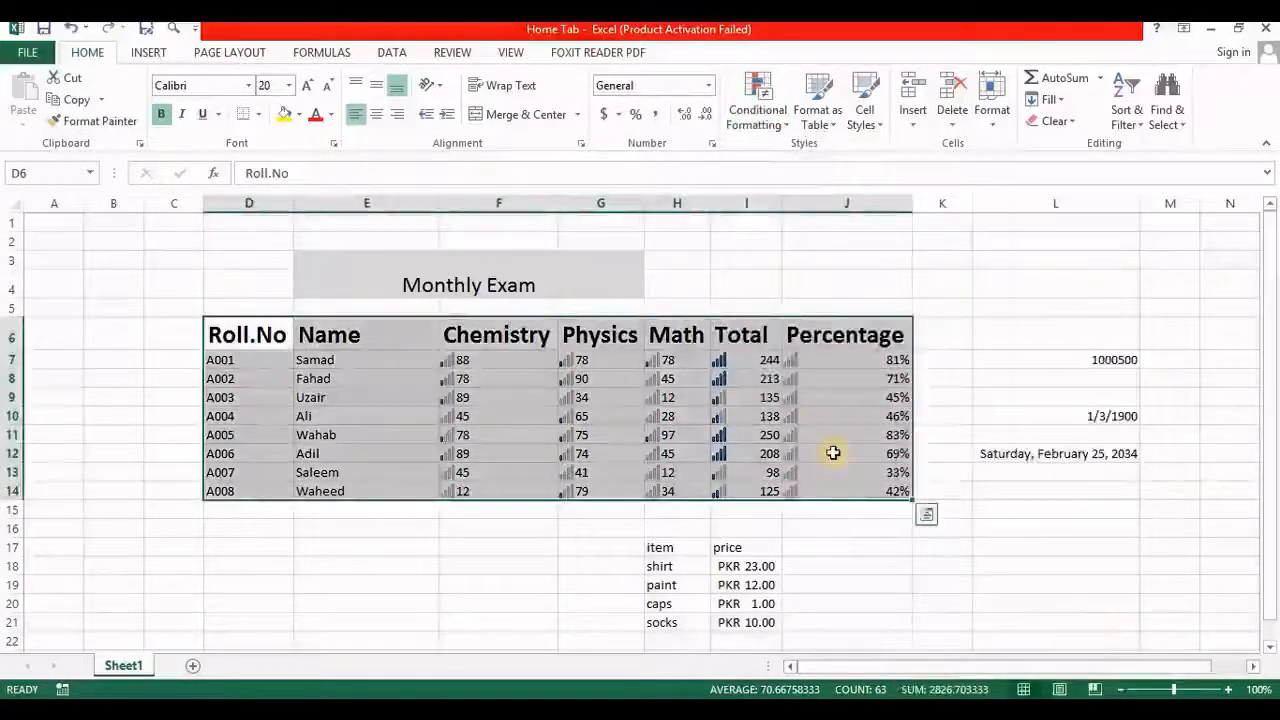
left_click(728, 437)
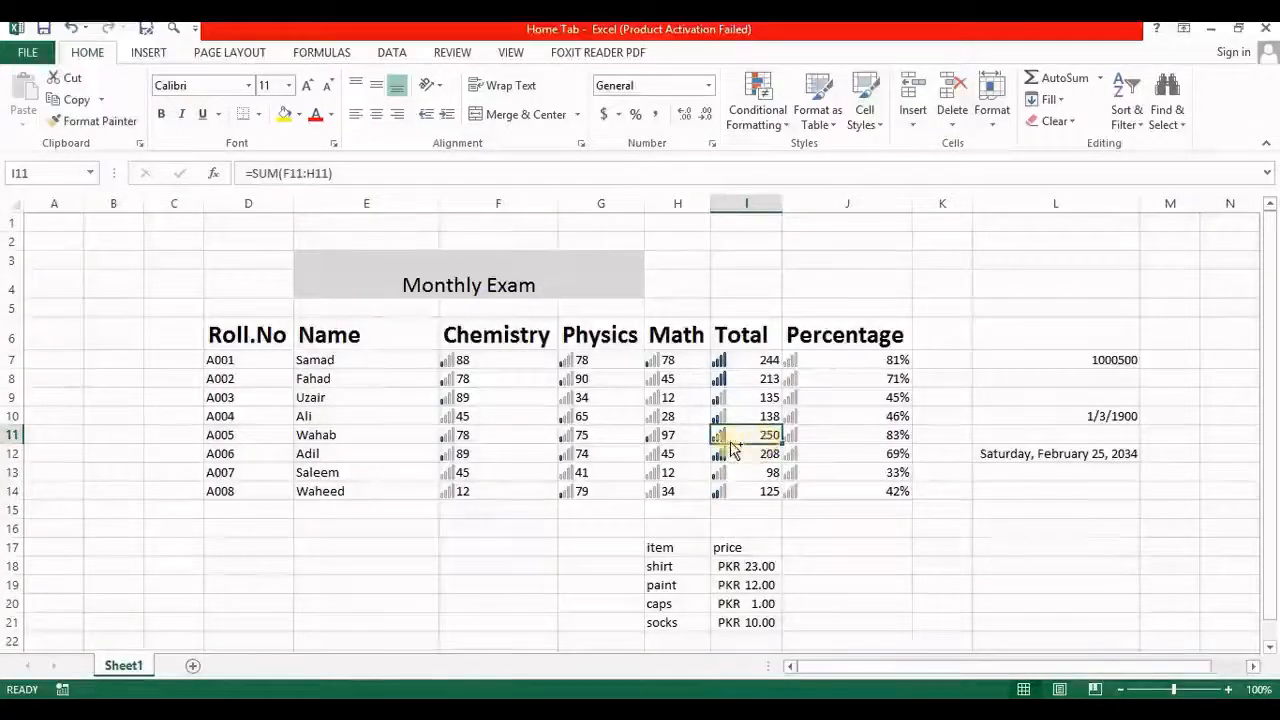
Undo the rating icons and bring up the Format as Table style gallery
key("ctrl+z")
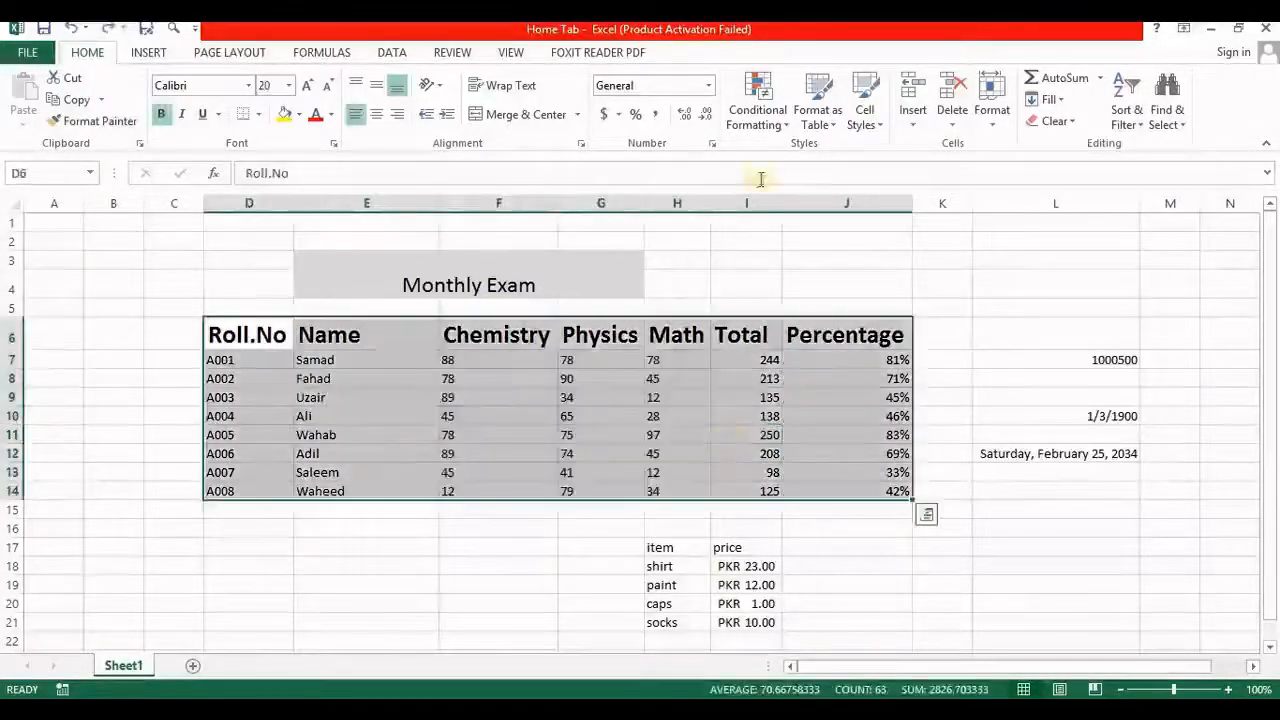
left_click(791, 125)
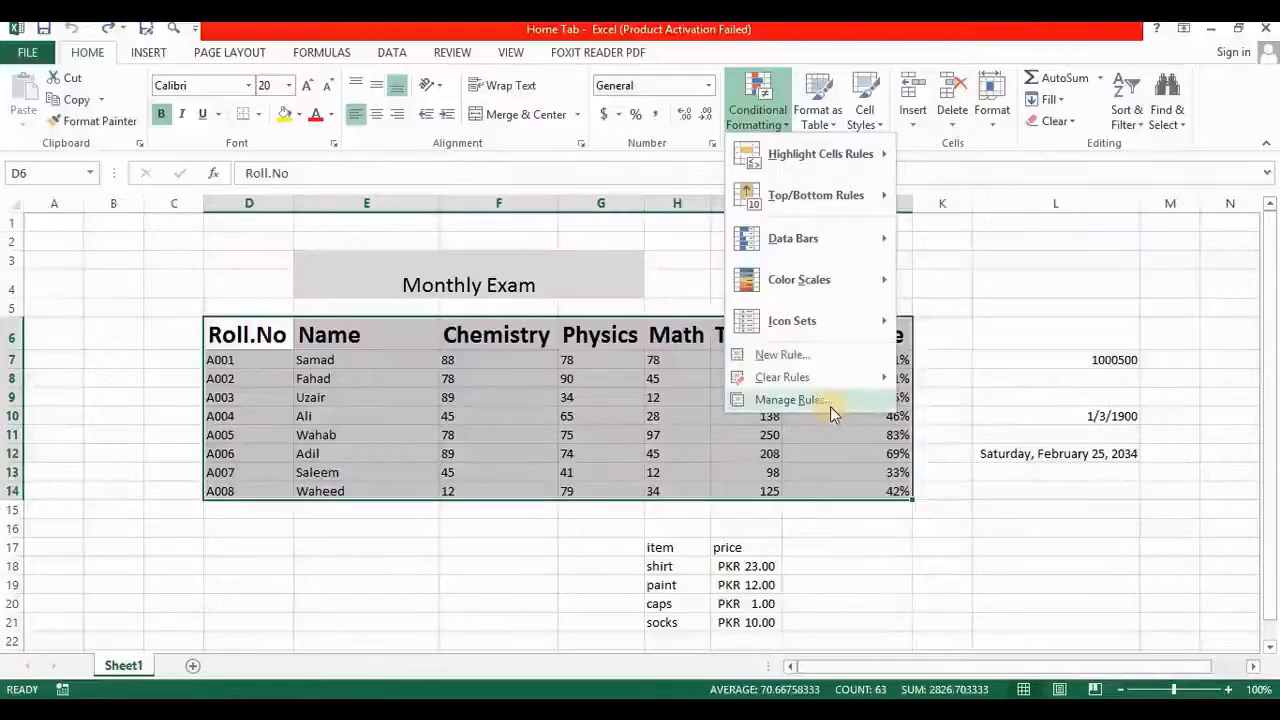
mouse_move(827, 207)
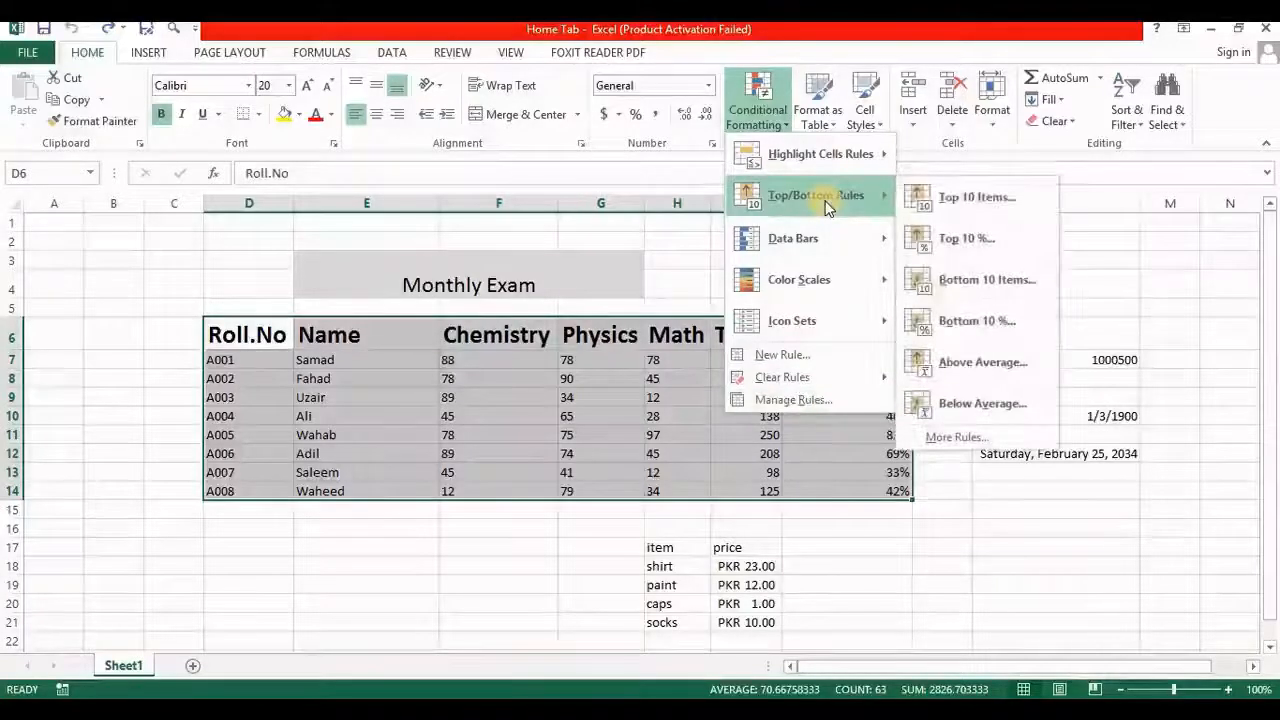
left_click(830, 123)
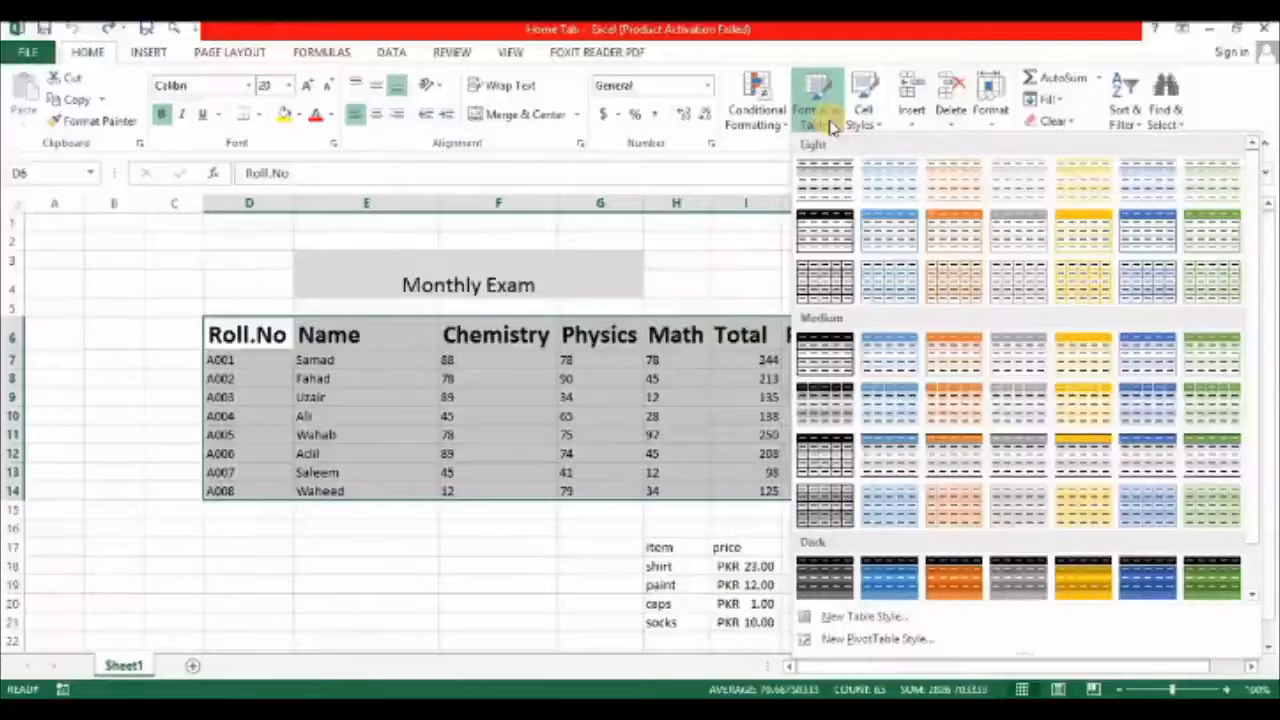
left_click(832, 127)
left_click(833, 127)
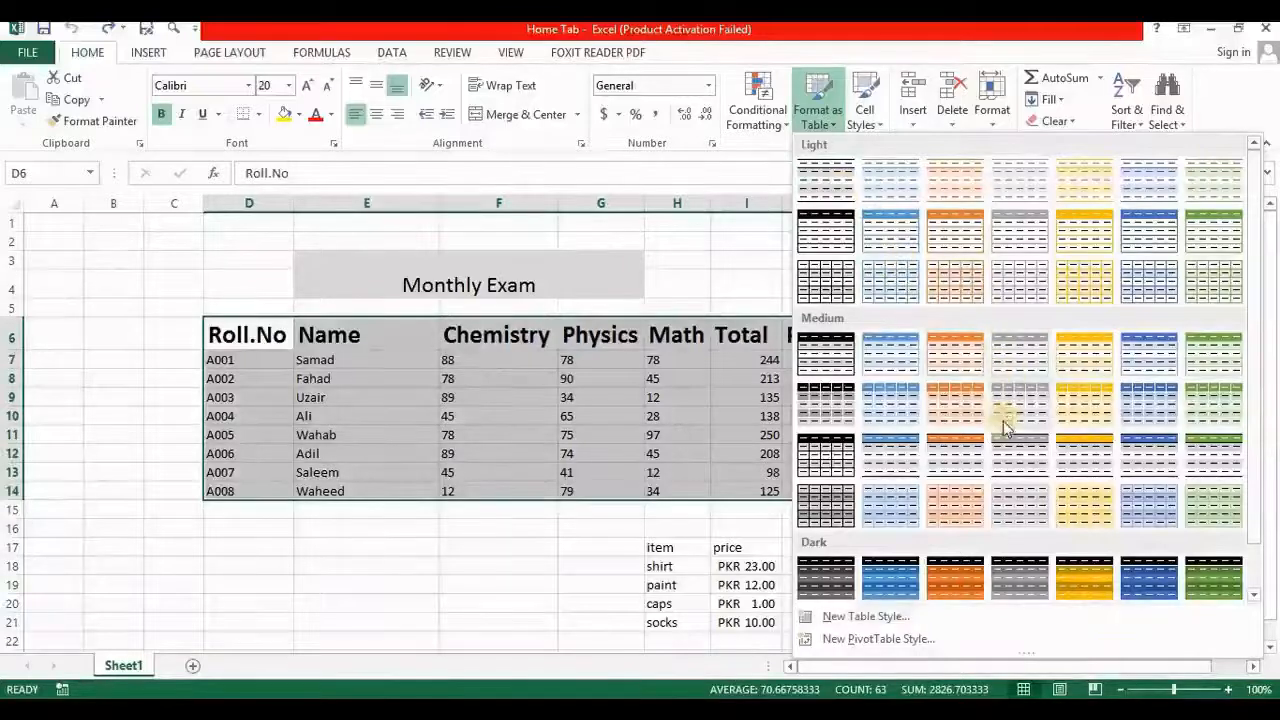
left_click(839, 186)
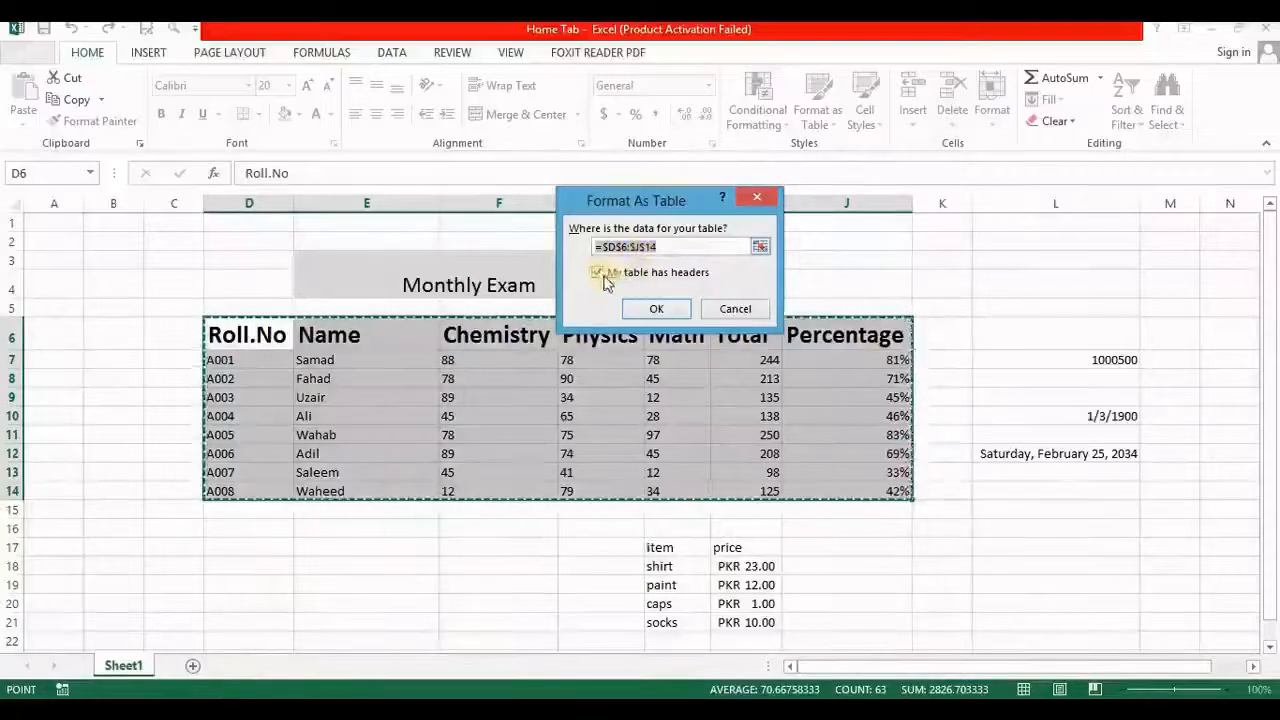
left_click(600, 280)
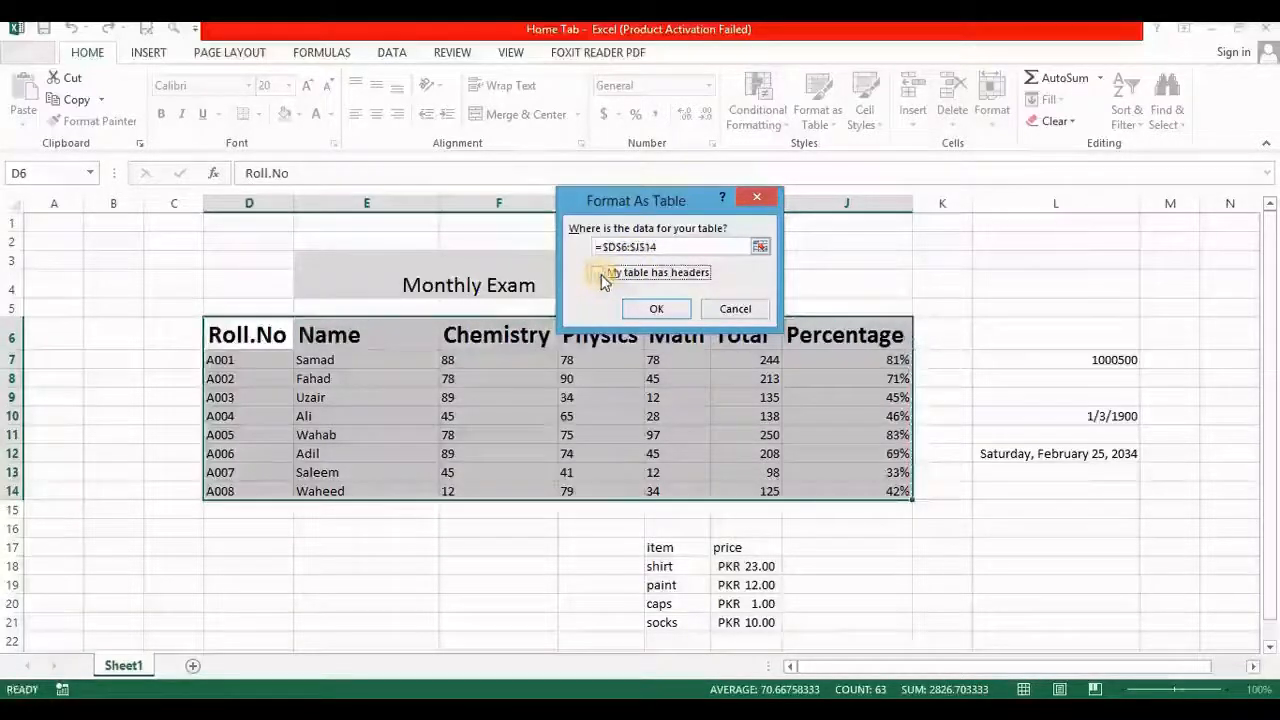
left_click(655, 309)
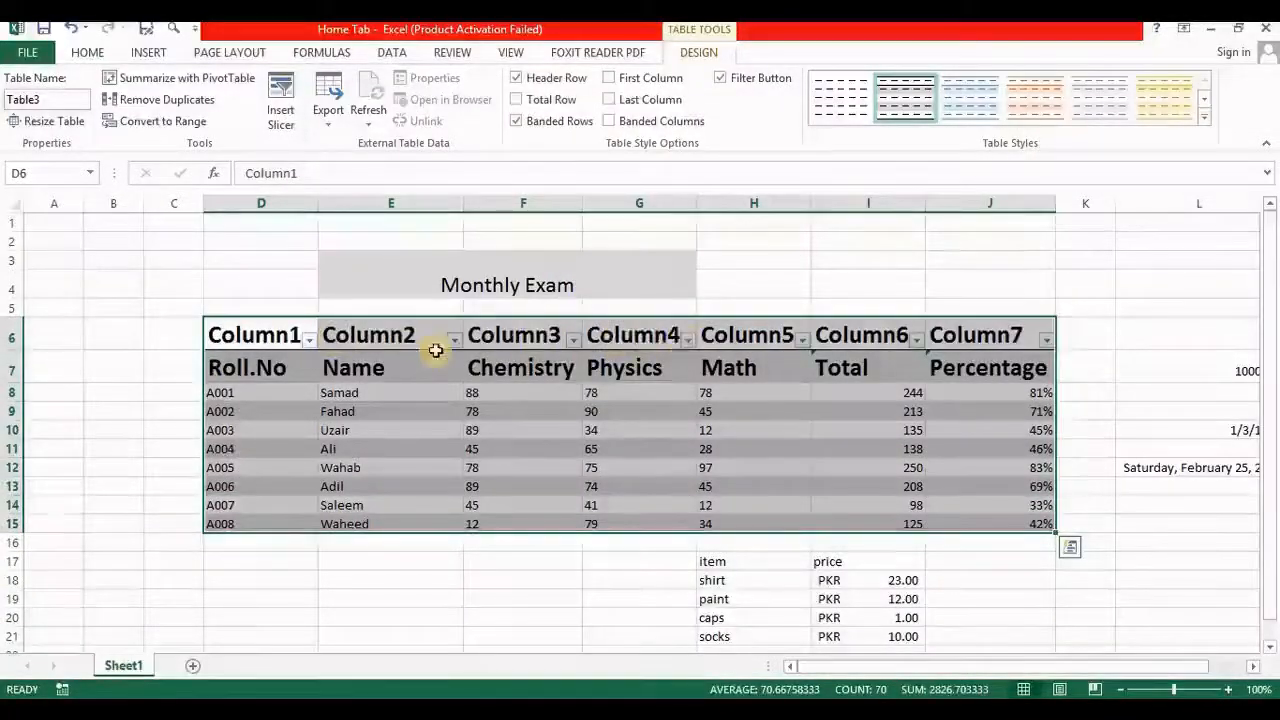
left_click(283, 376)
left_click(357, 366)
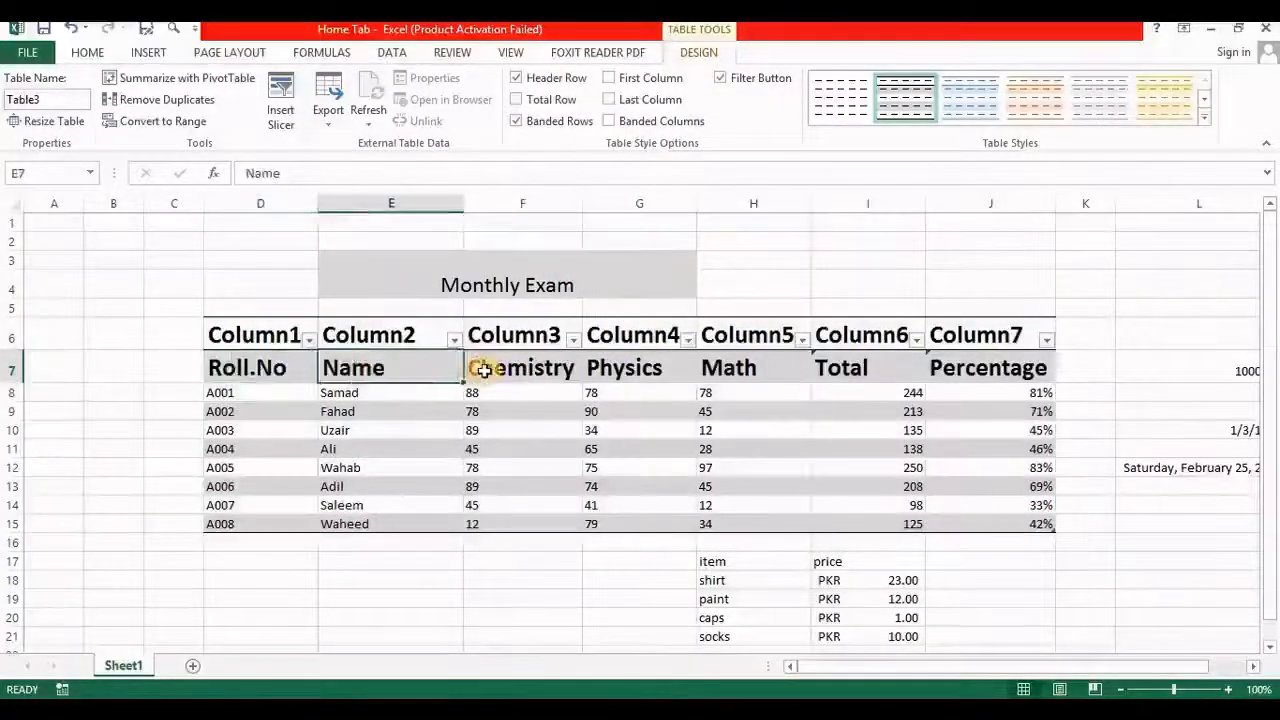
left_click(482, 368)
Undo, then format the data as a table in the first Light style with headers
key("ctrl+z")
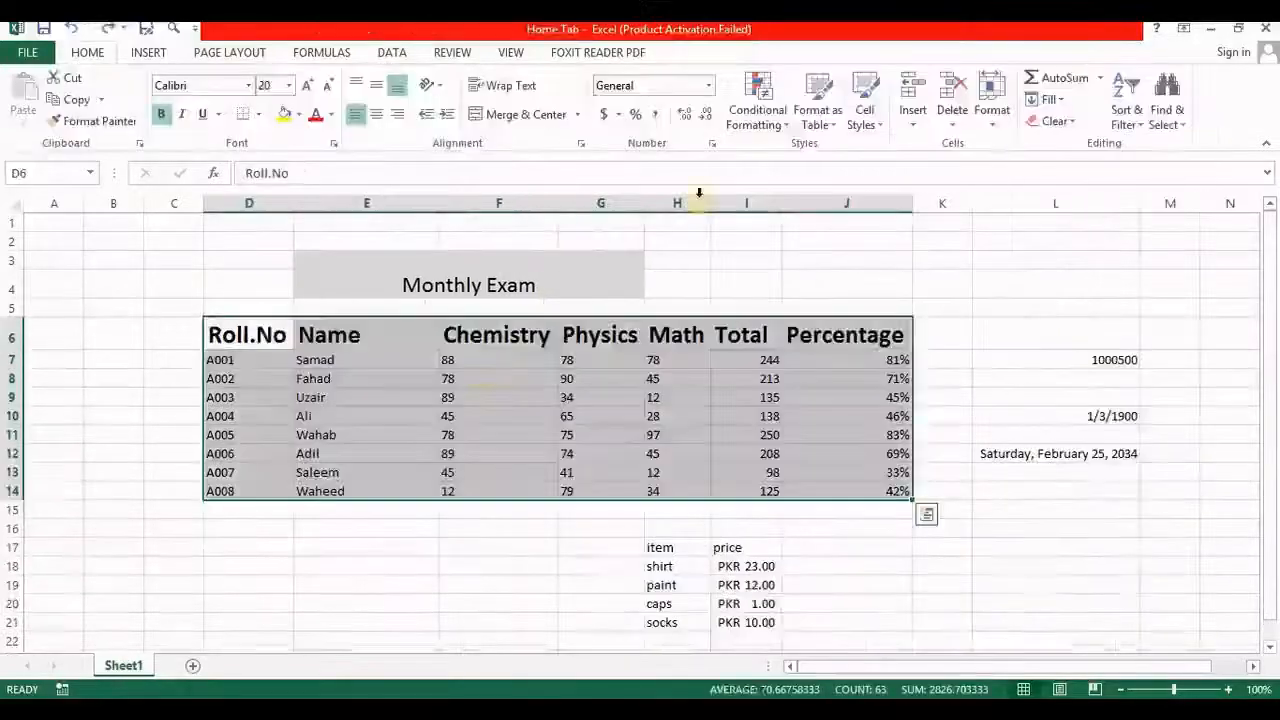
left_click(818, 108)
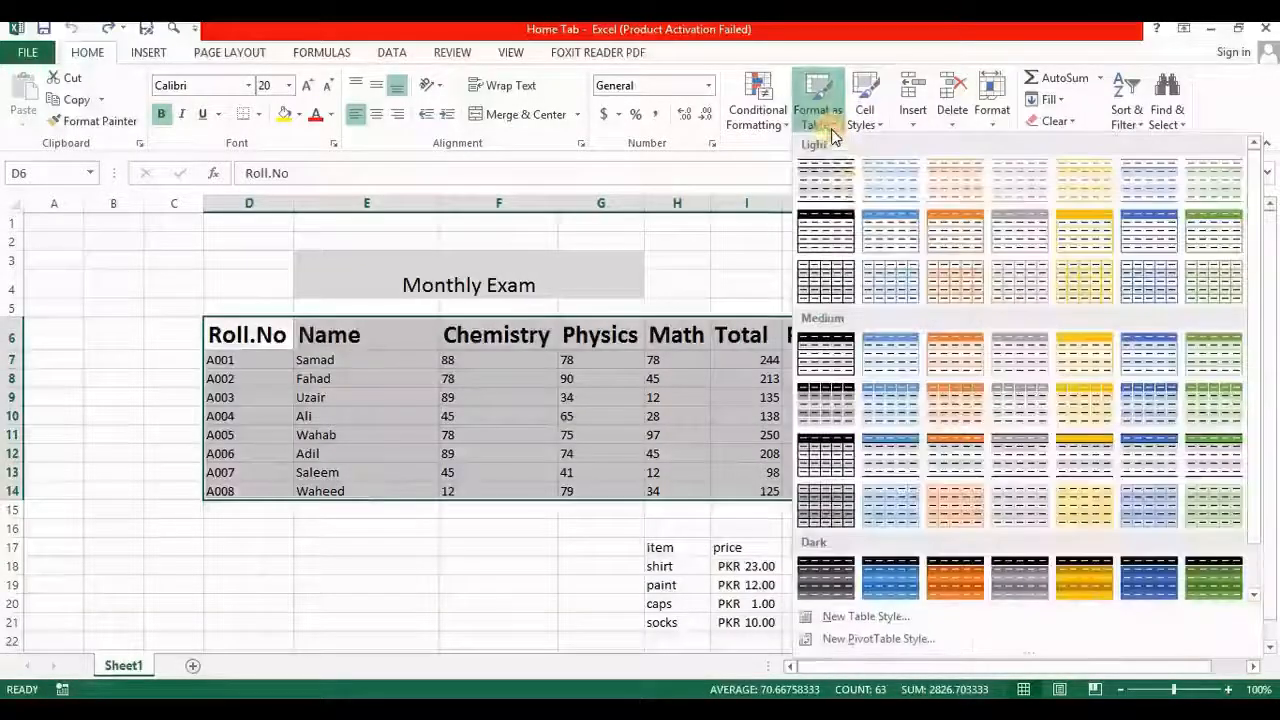
left_click(826, 190)
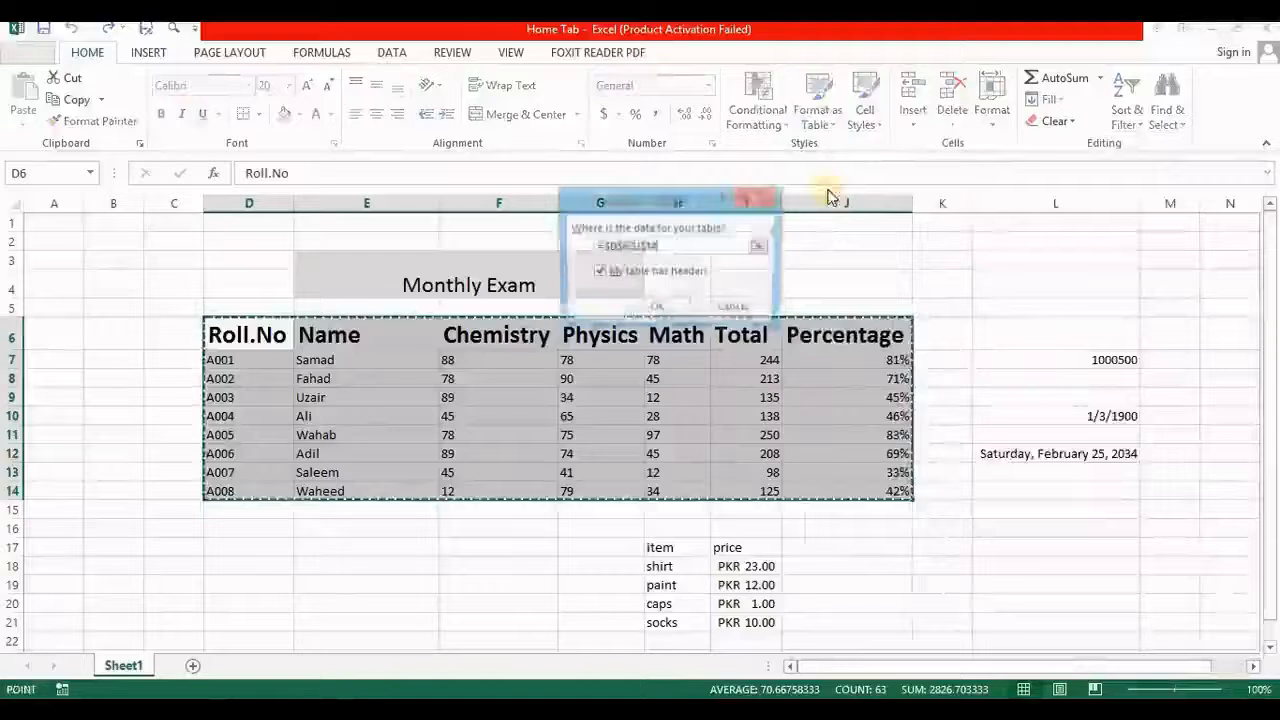
left_click(597, 273)
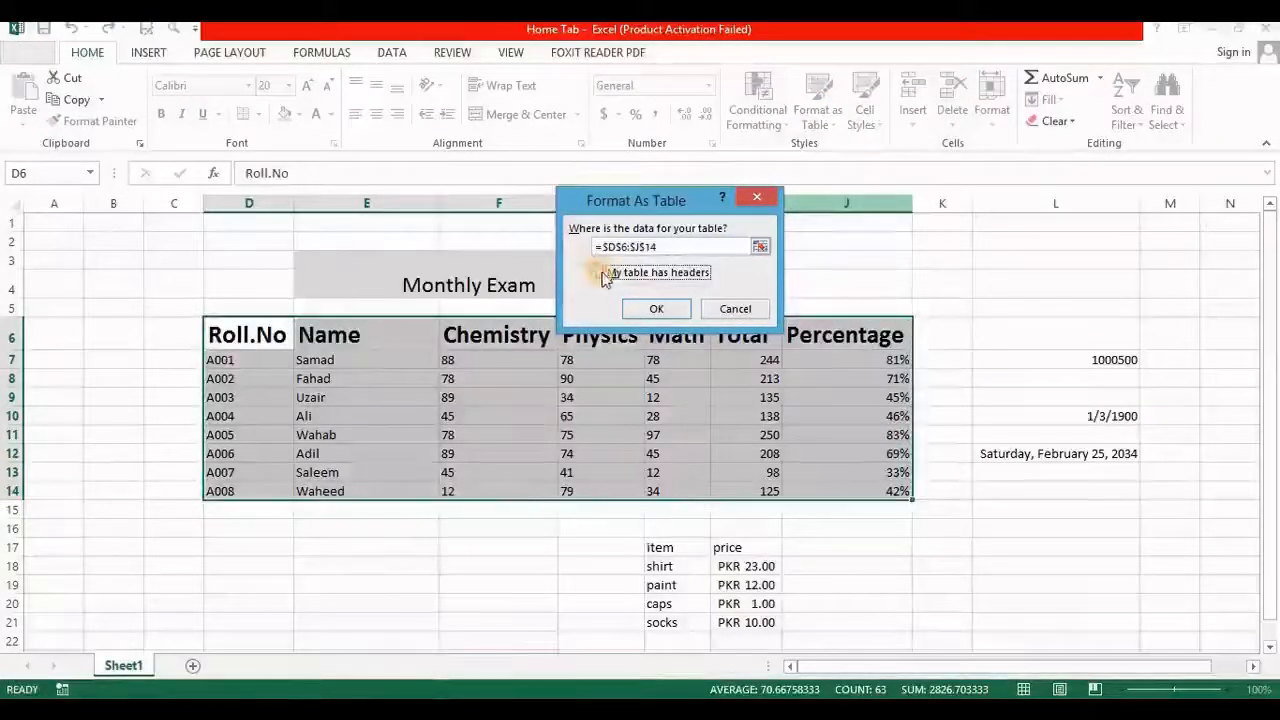
left_click(657, 310)
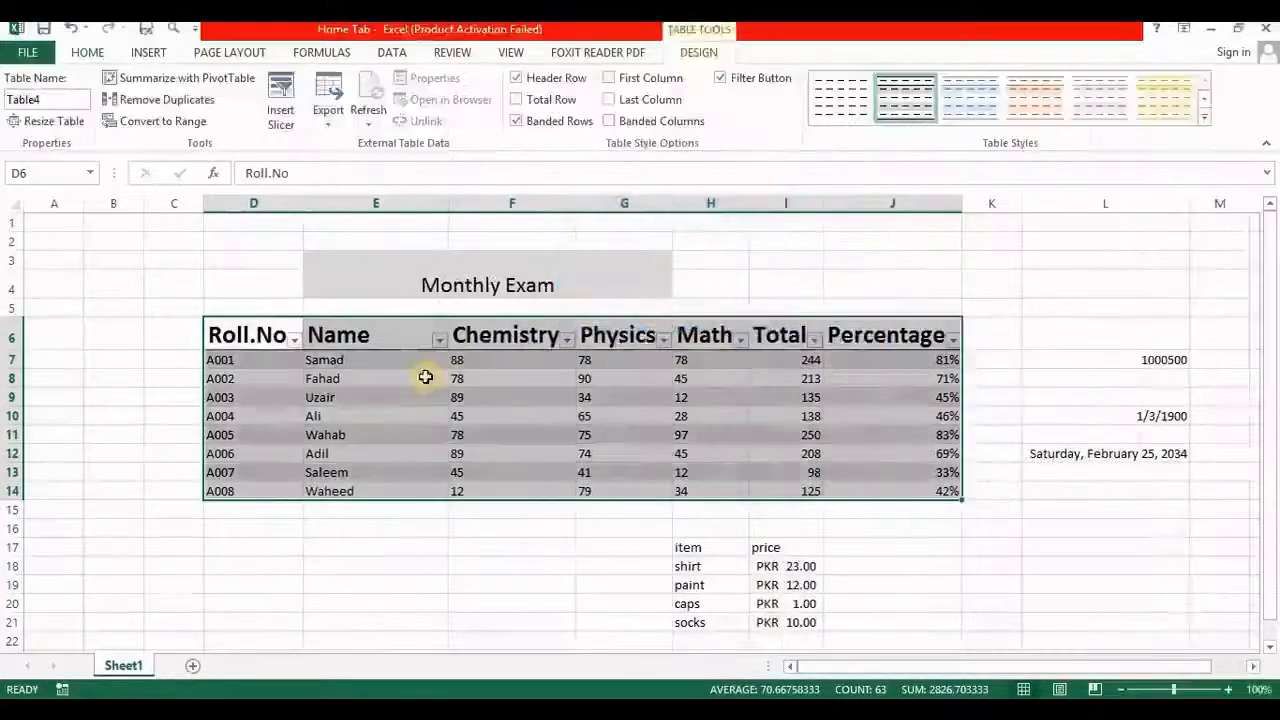
Check the Roll.No, Name, Chemistry and Physics filter dropdowns without changing anything
left_click(294, 340)
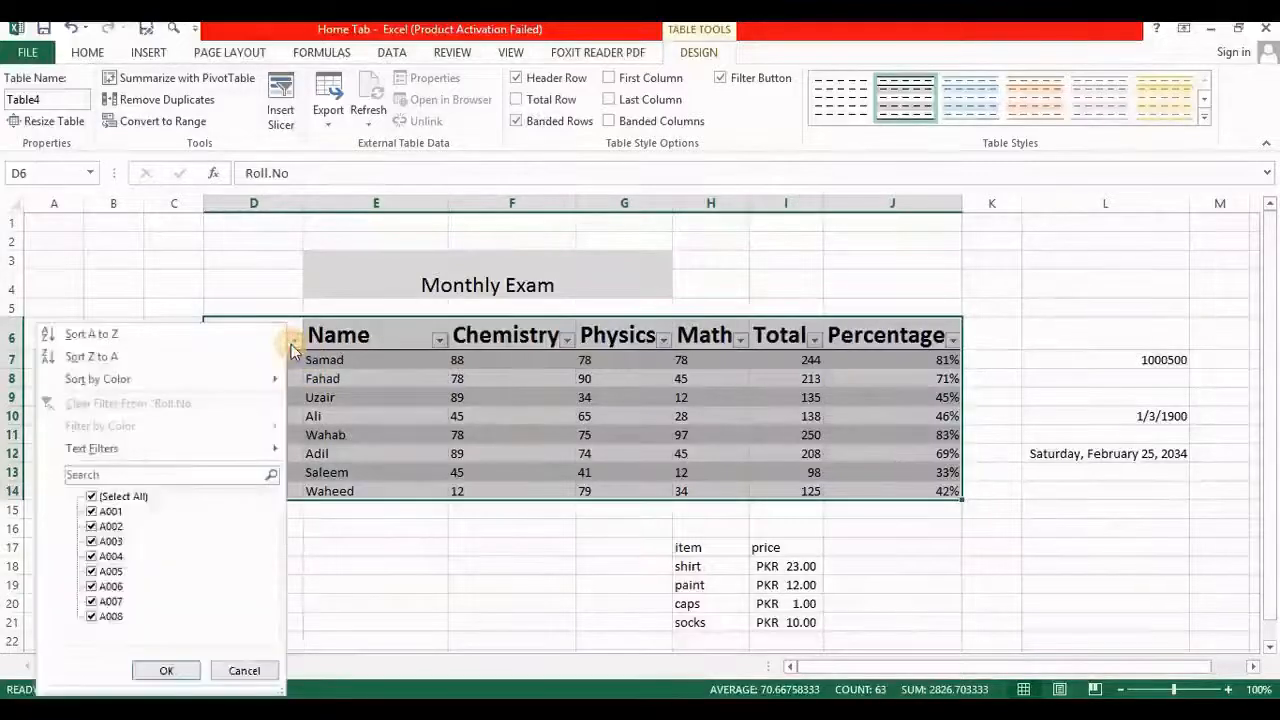
left_click(294, 340)
left_click(439, 340)
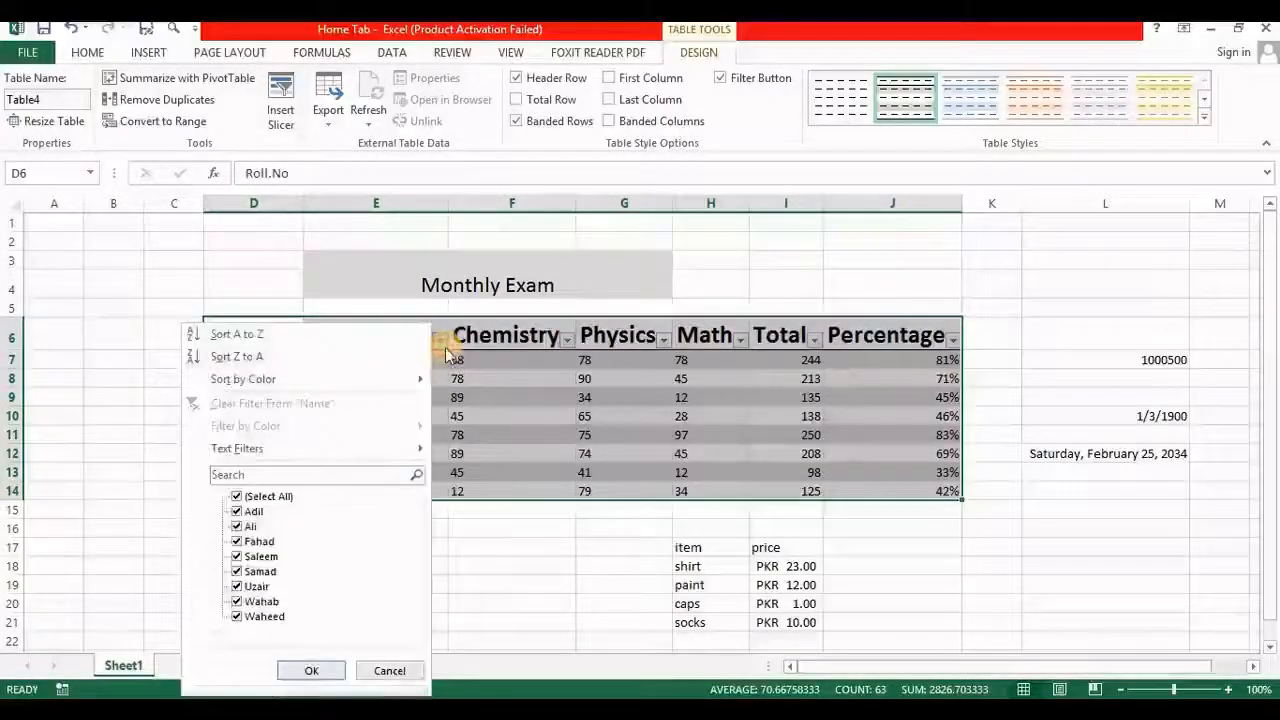
left_click(568, 340)
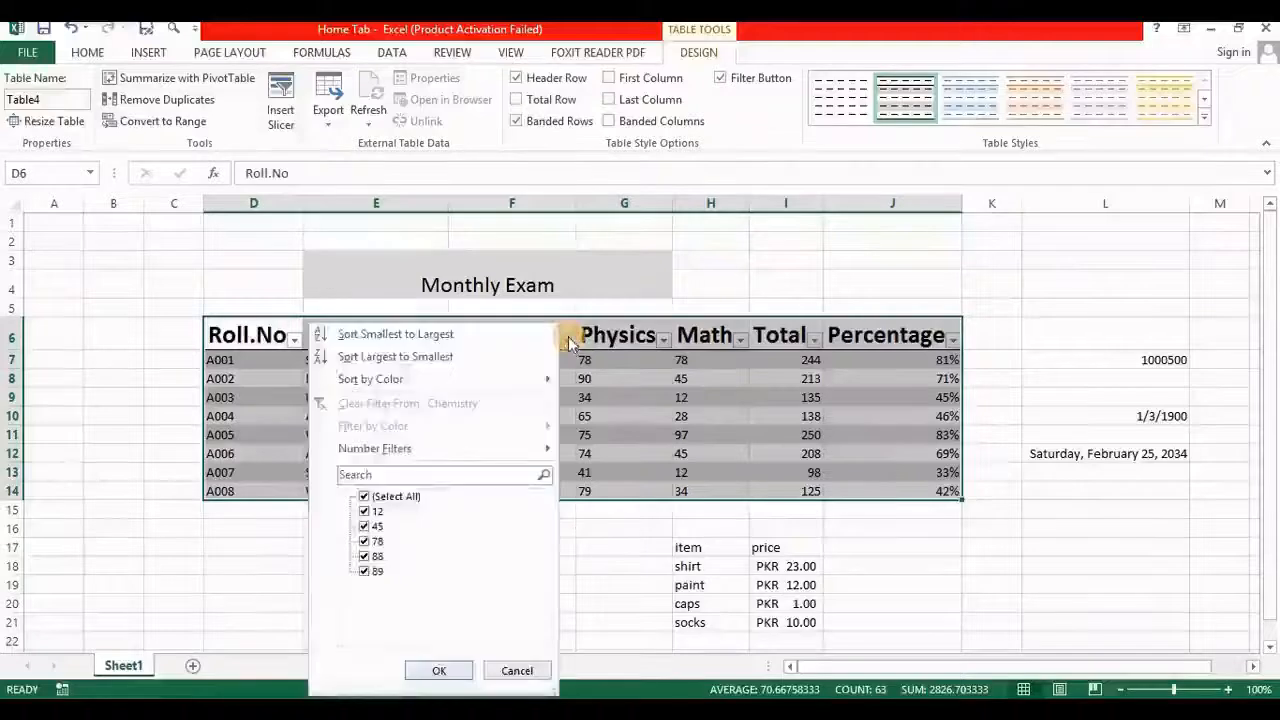
left_click(568, 338)
left_click(662, 342)
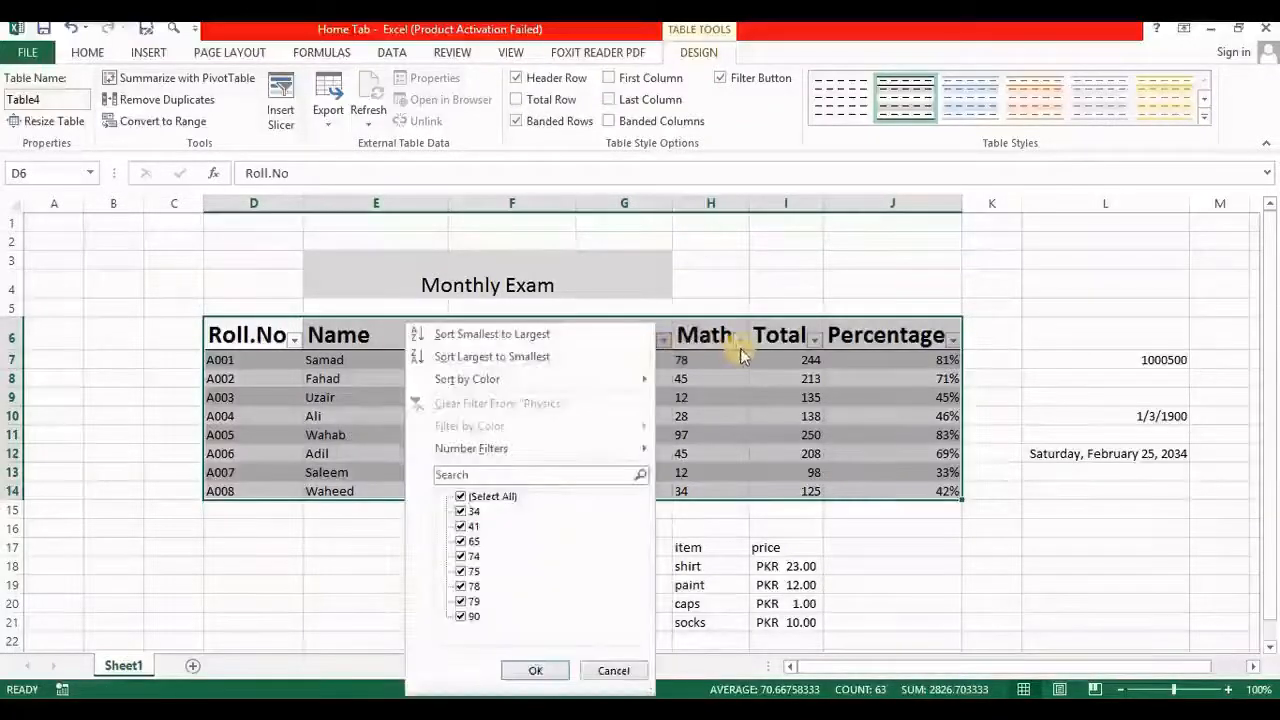
left_click(800, 475)
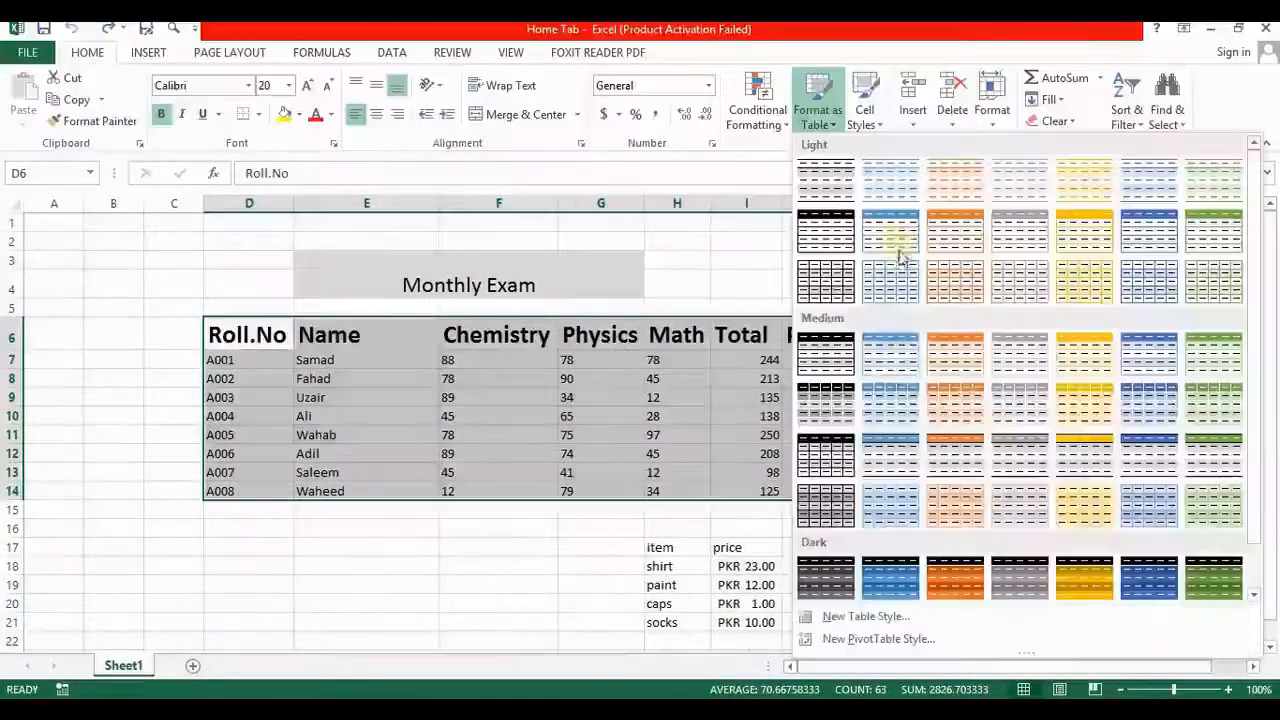
Apply the 20% - Accent1 cell style to D6:J14, then select D14
left_click(879, 130)
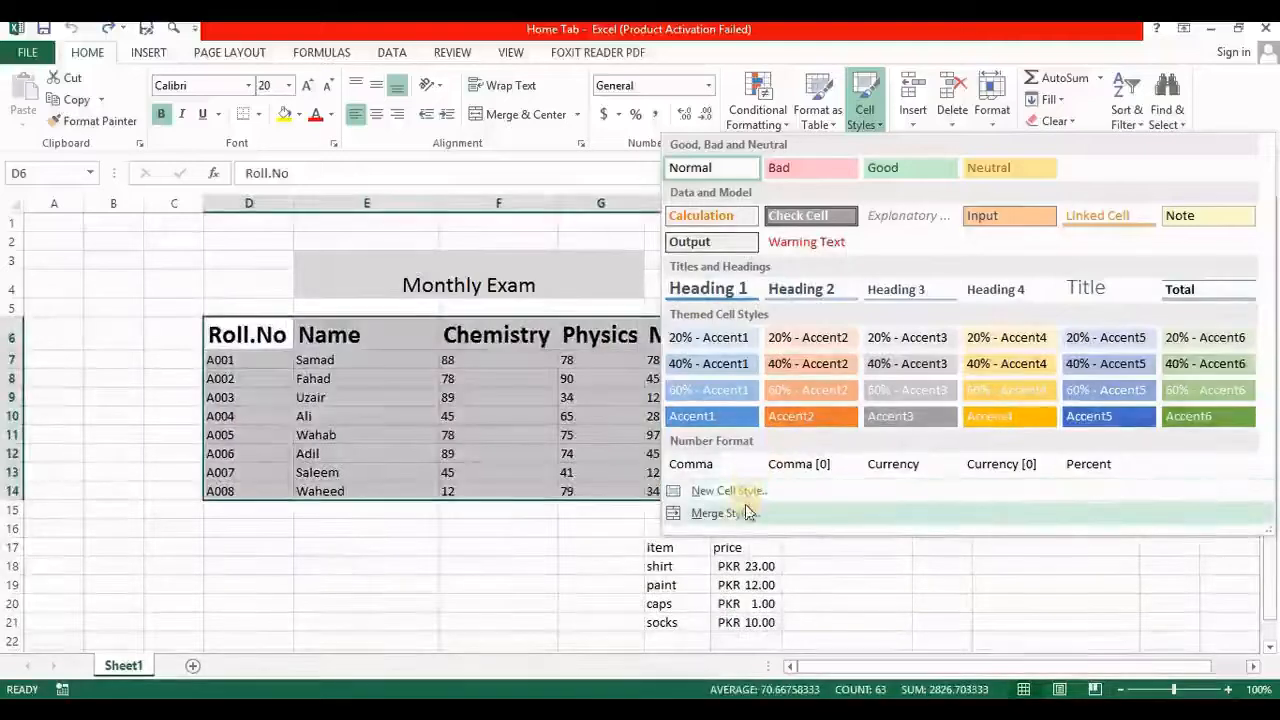
left_click(736, 344)
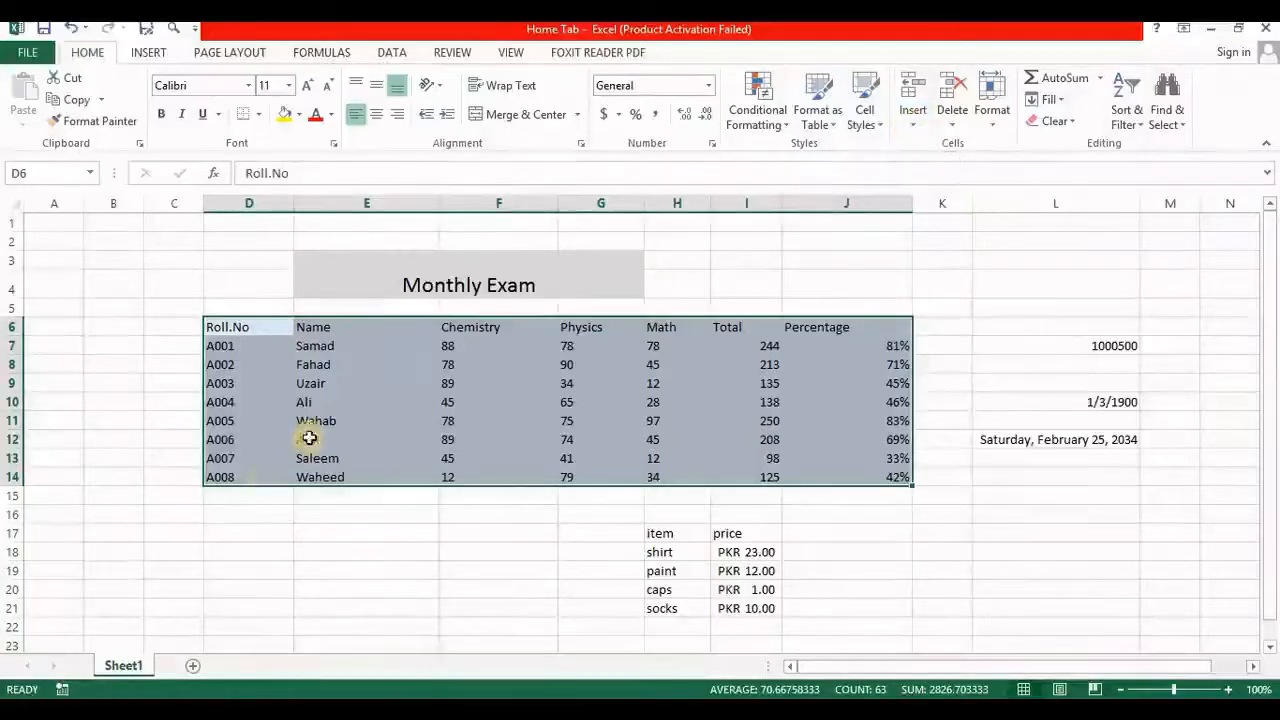
left_click(228, 482)
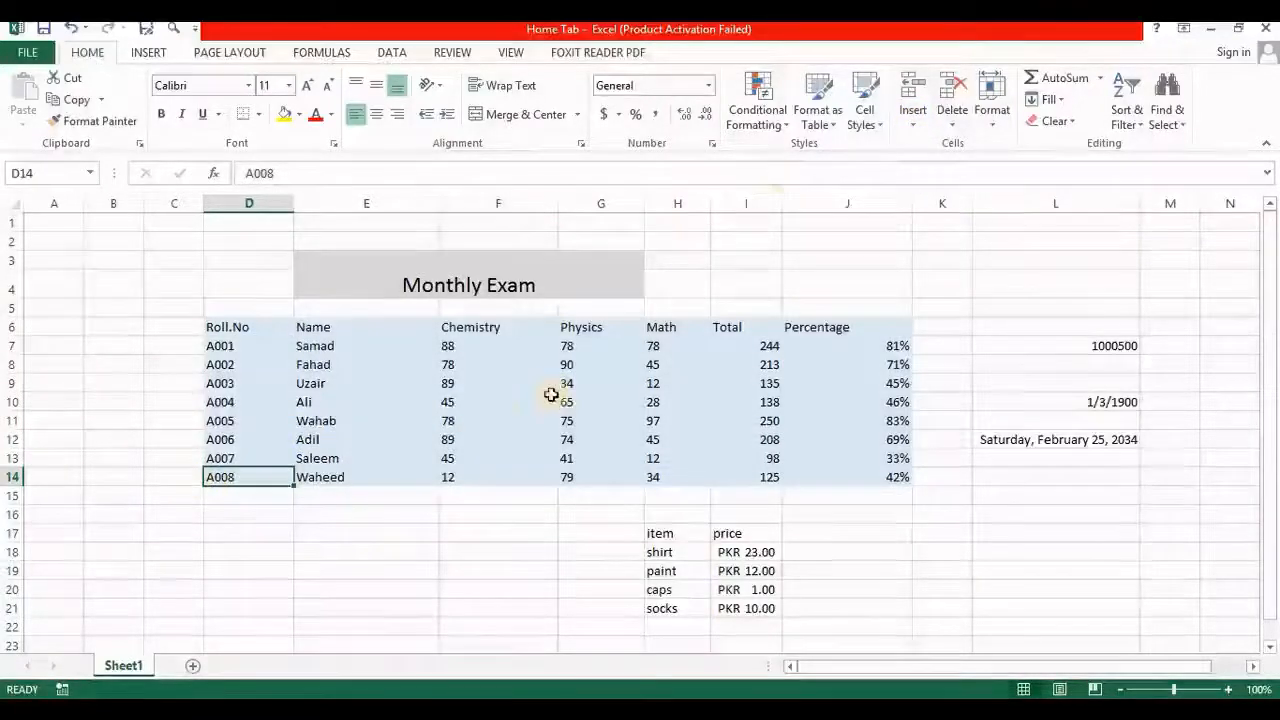
Insert a blank cell at D14 with cells shifted down, moving A008 to D15
left_click(913, 118)
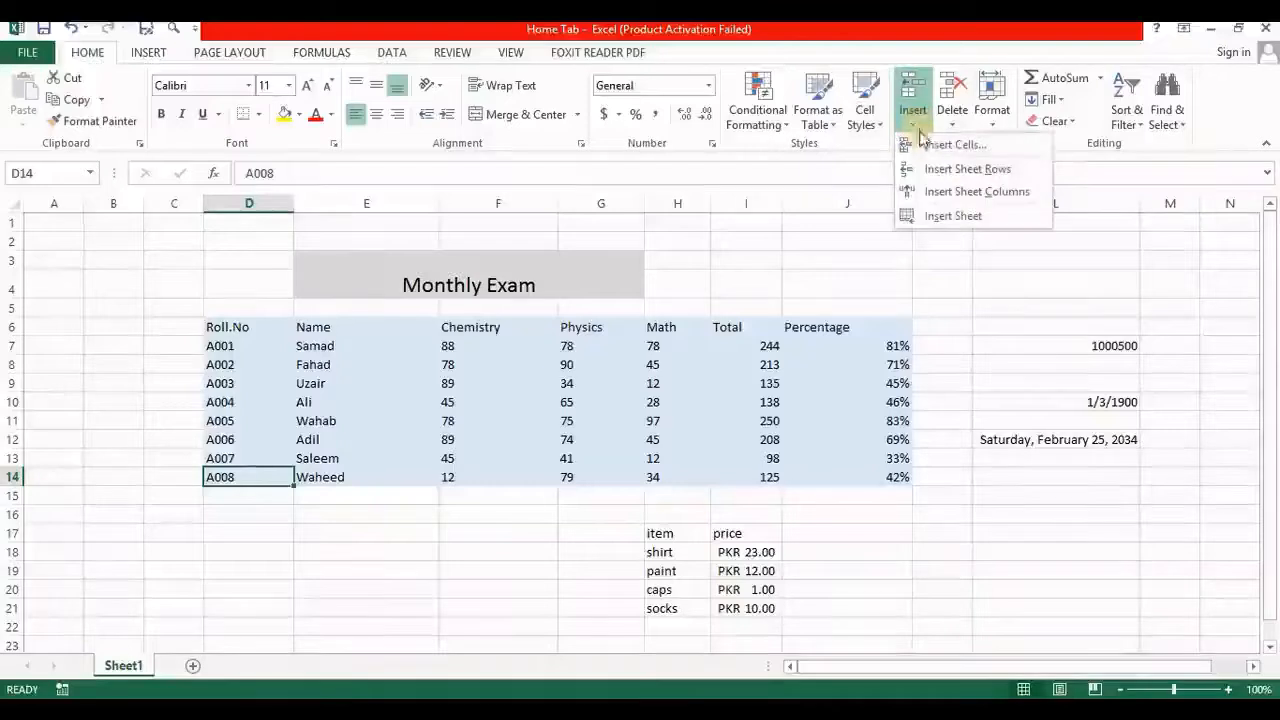
left_click(934, 150)
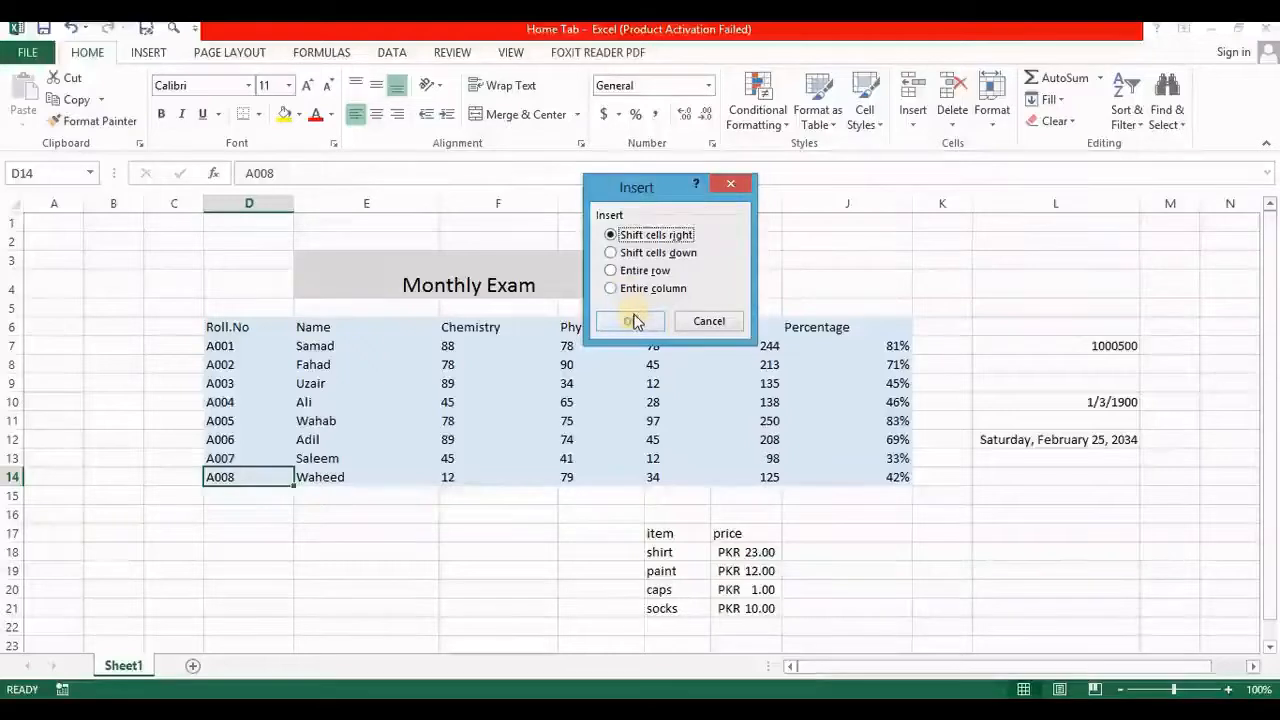
left_click(611, 253)
left_click(630, 320)
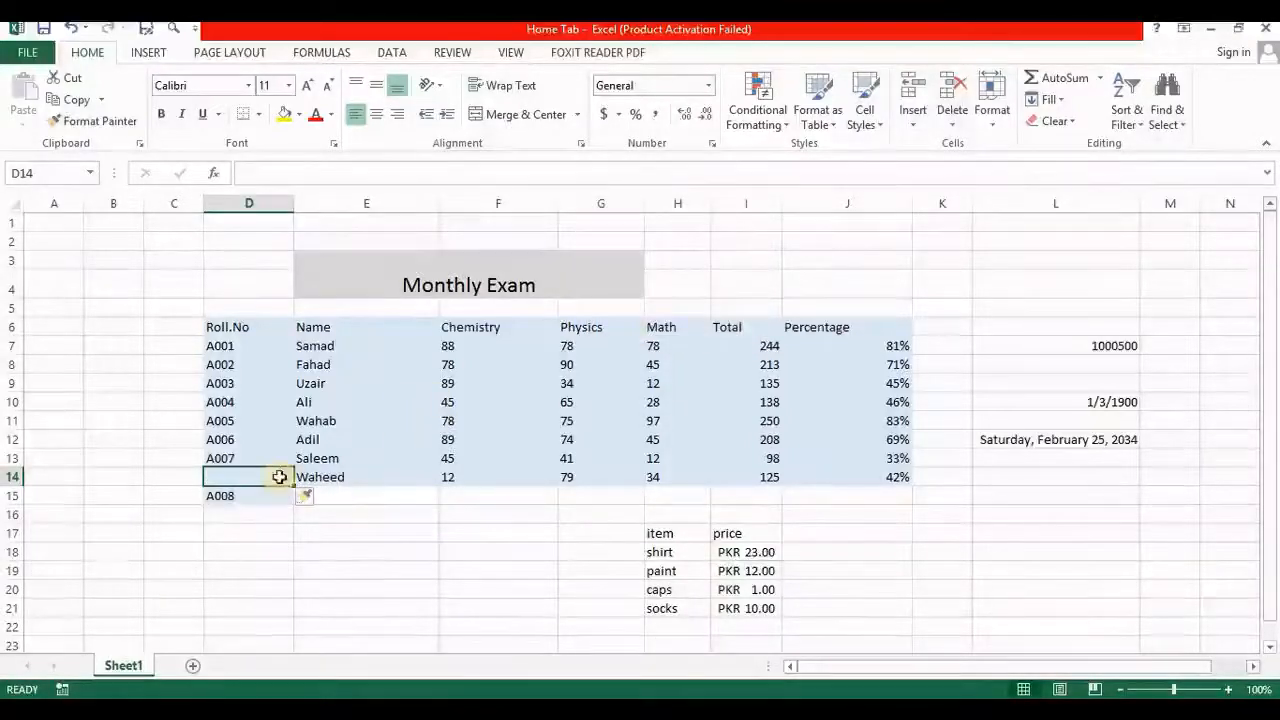
left_click(916, 121)
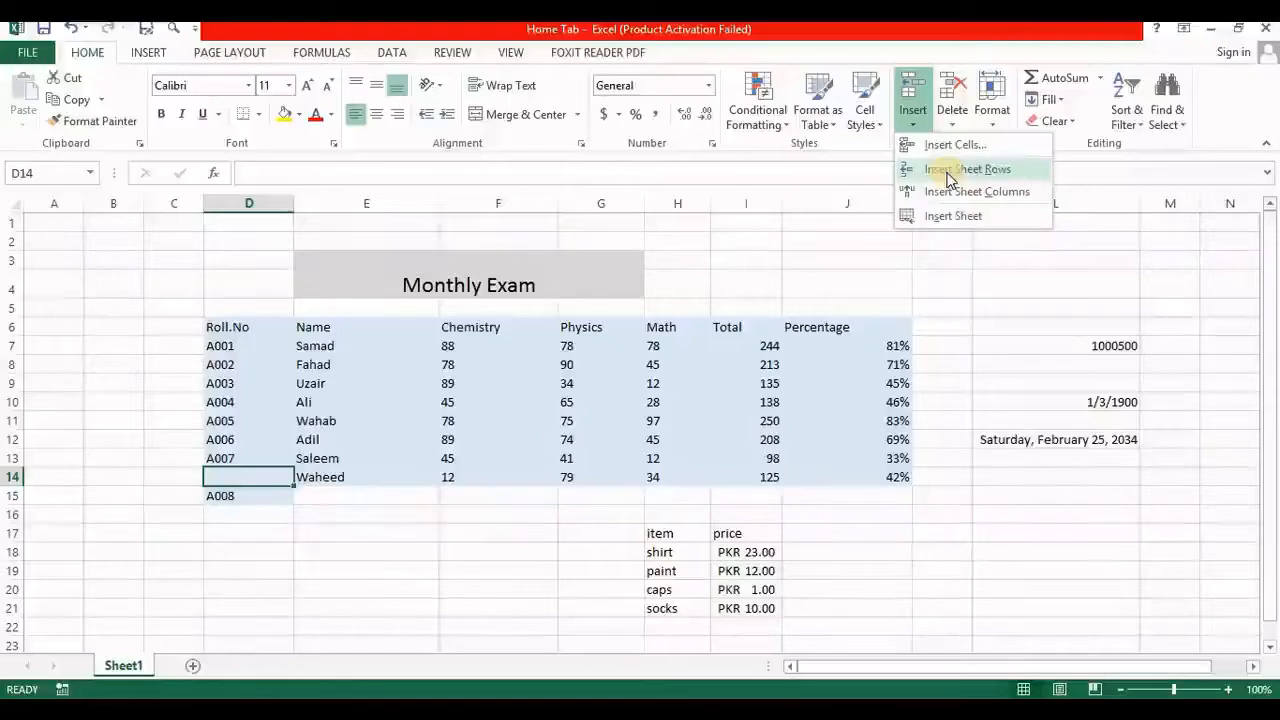
Insert a blank sheet row above Waheed's row, then select row 14 and the Chemistry header F6
left_click(948, 170)
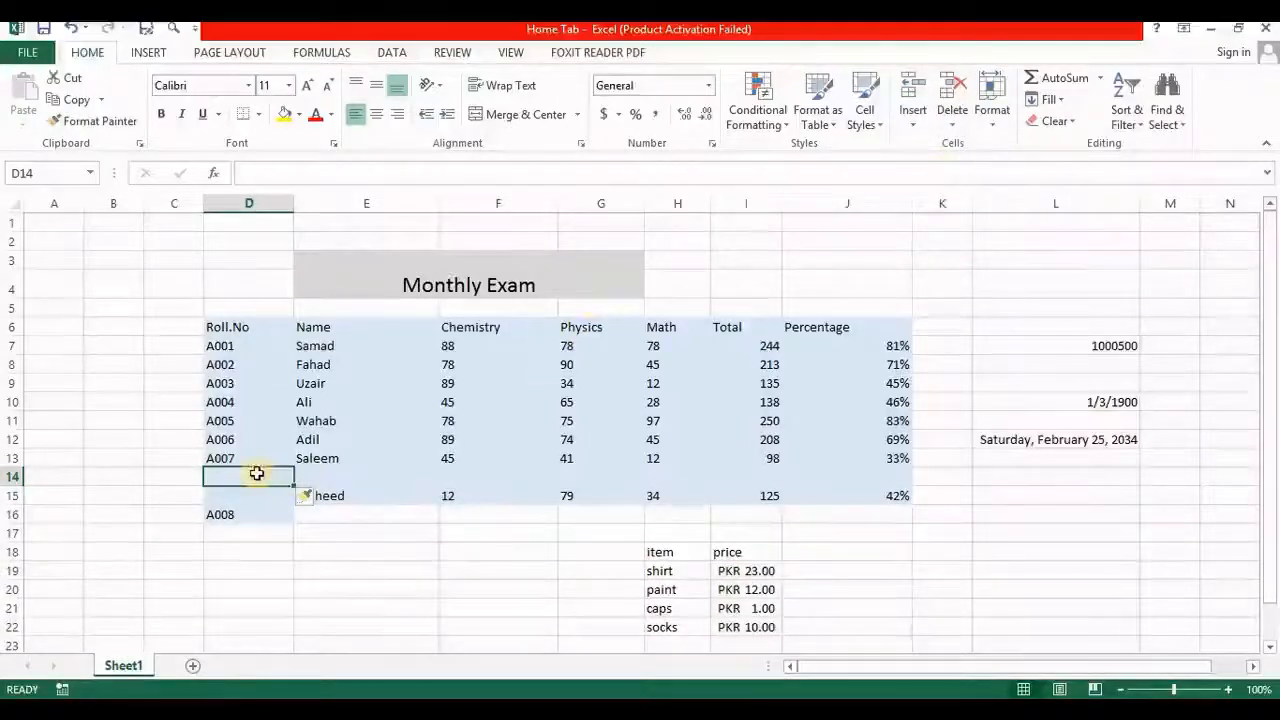
left_click(298, 474)
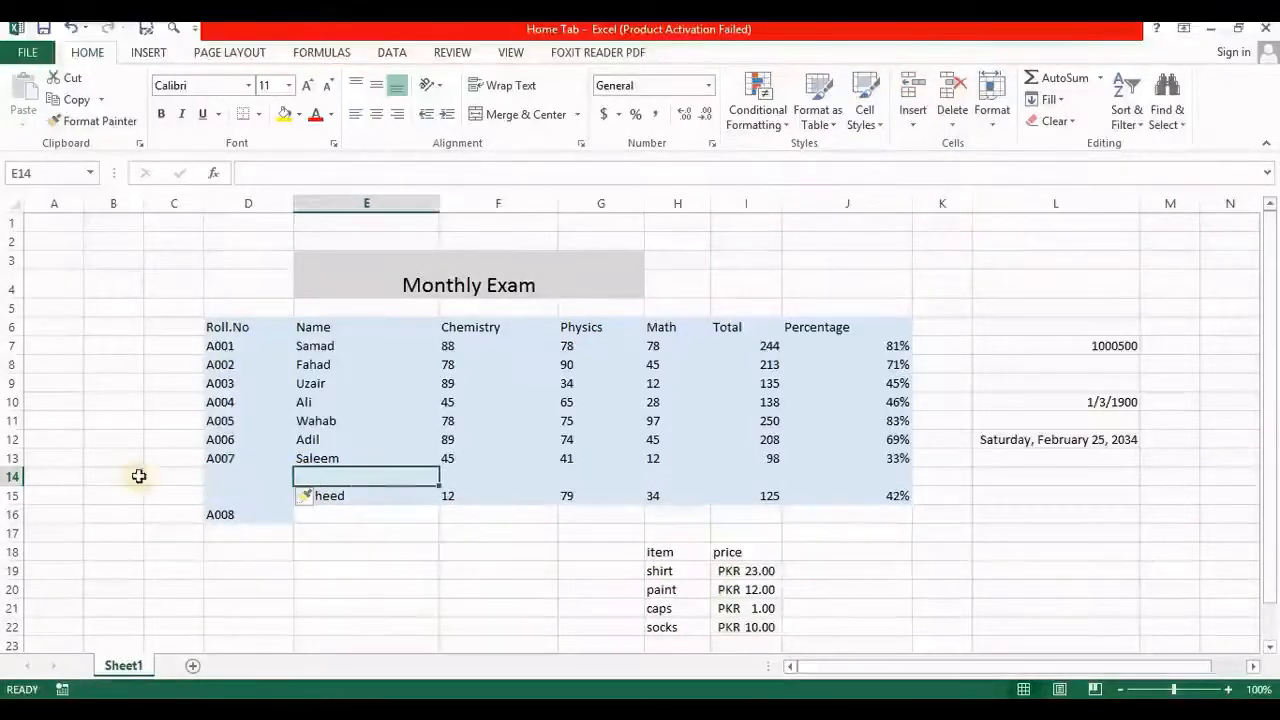
left_click(12, 484)
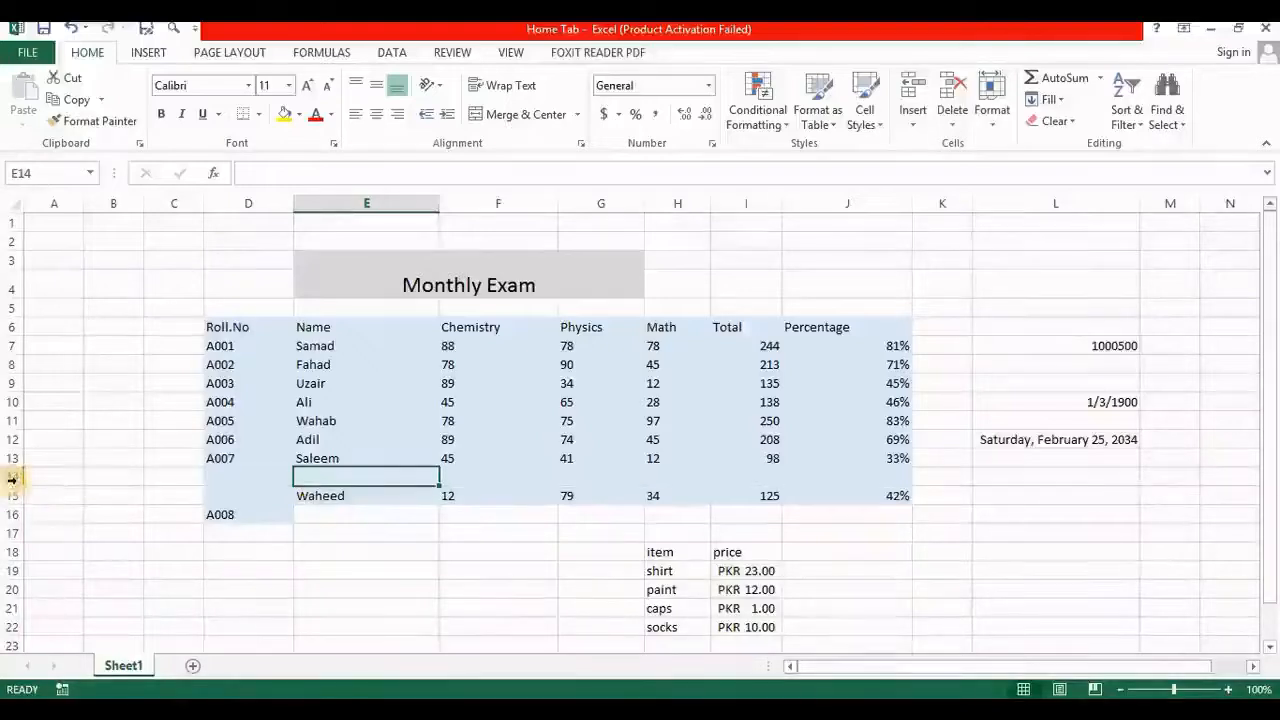
left_click(12, 480)
left_click(12, 477)
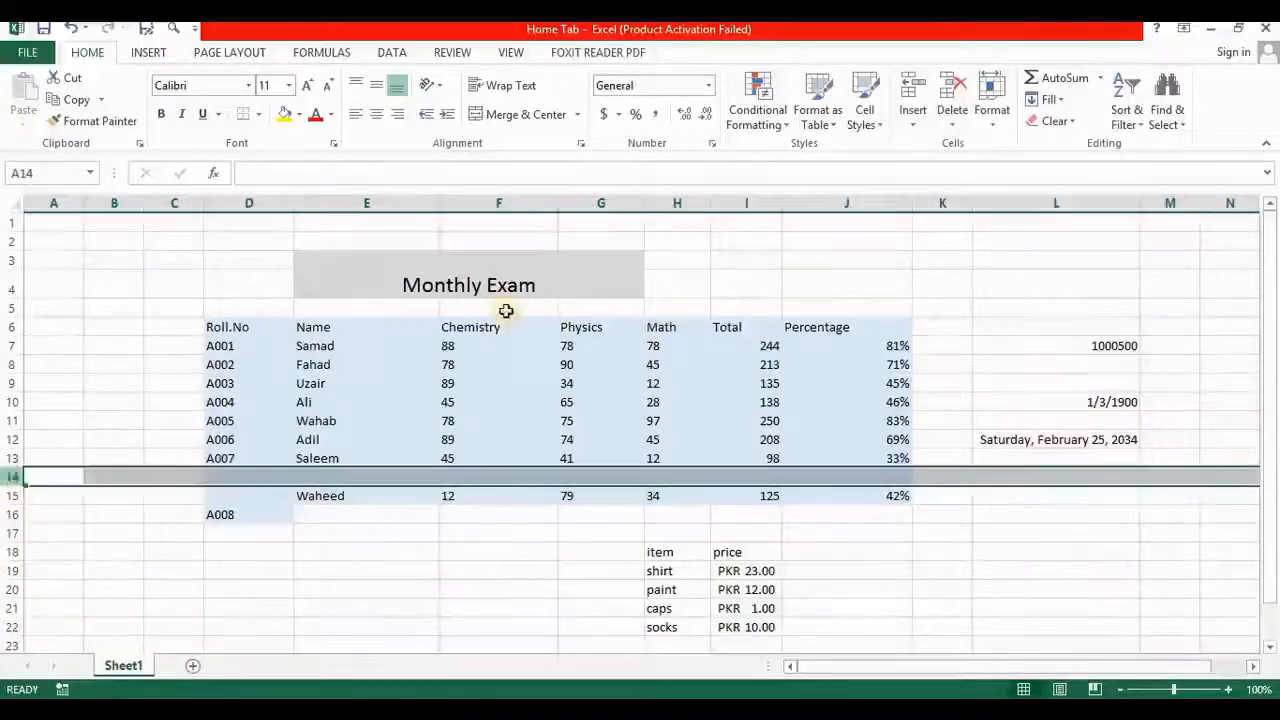
left_click(915, 126)
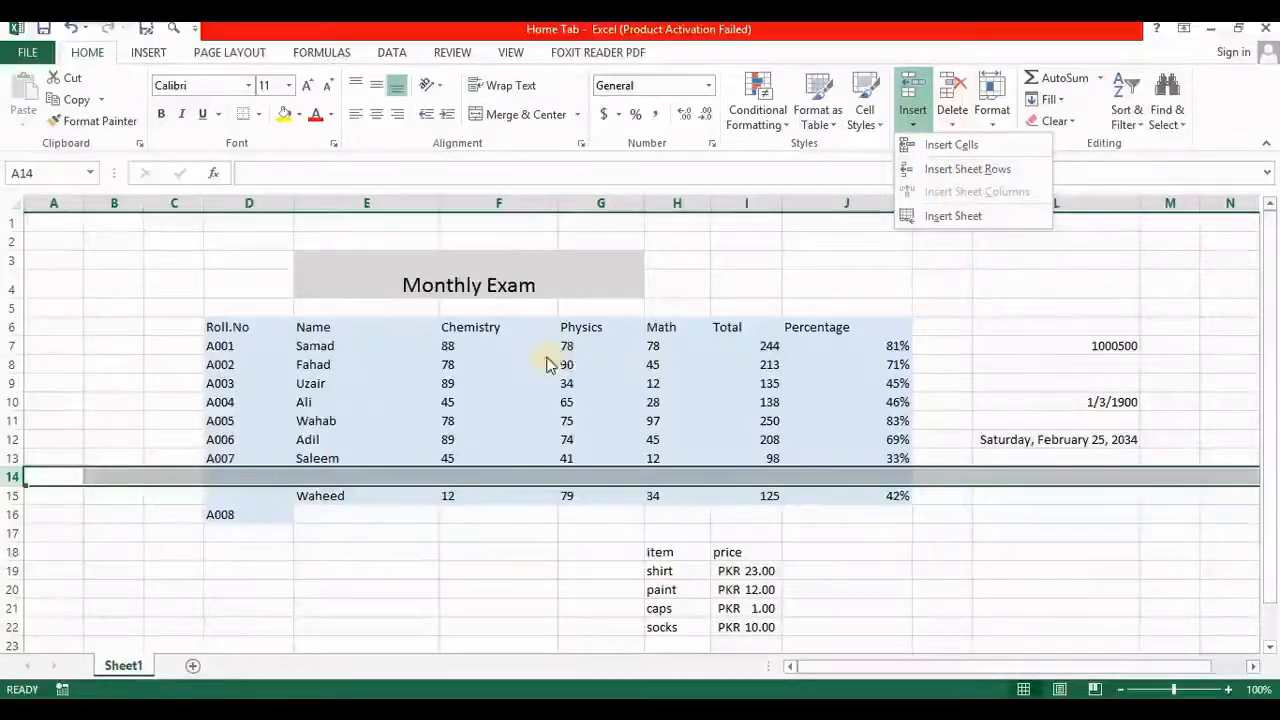
left_click(502, 334)
left_click(500, 334)
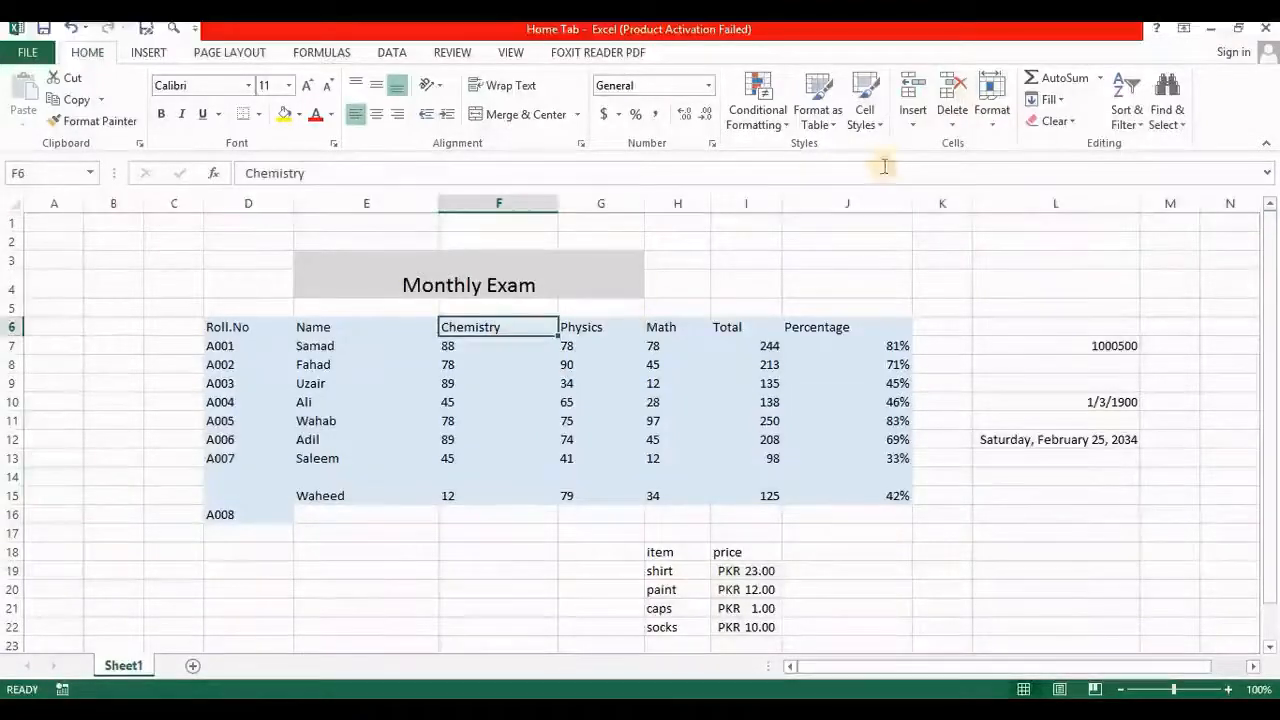
Insert an empty column F before Chemistry, then add a new blank worksheet, Sheet2
left_click(952, 128)
left_click(915, 128)
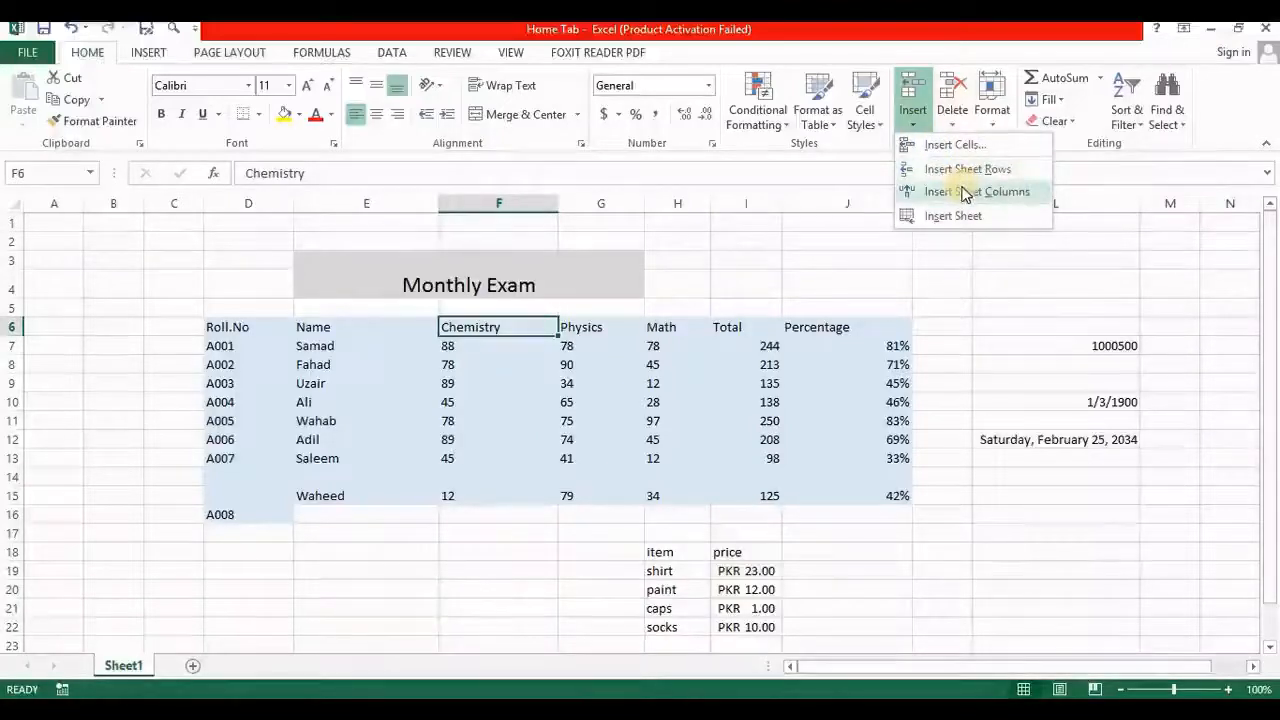
left_click(963, 191)
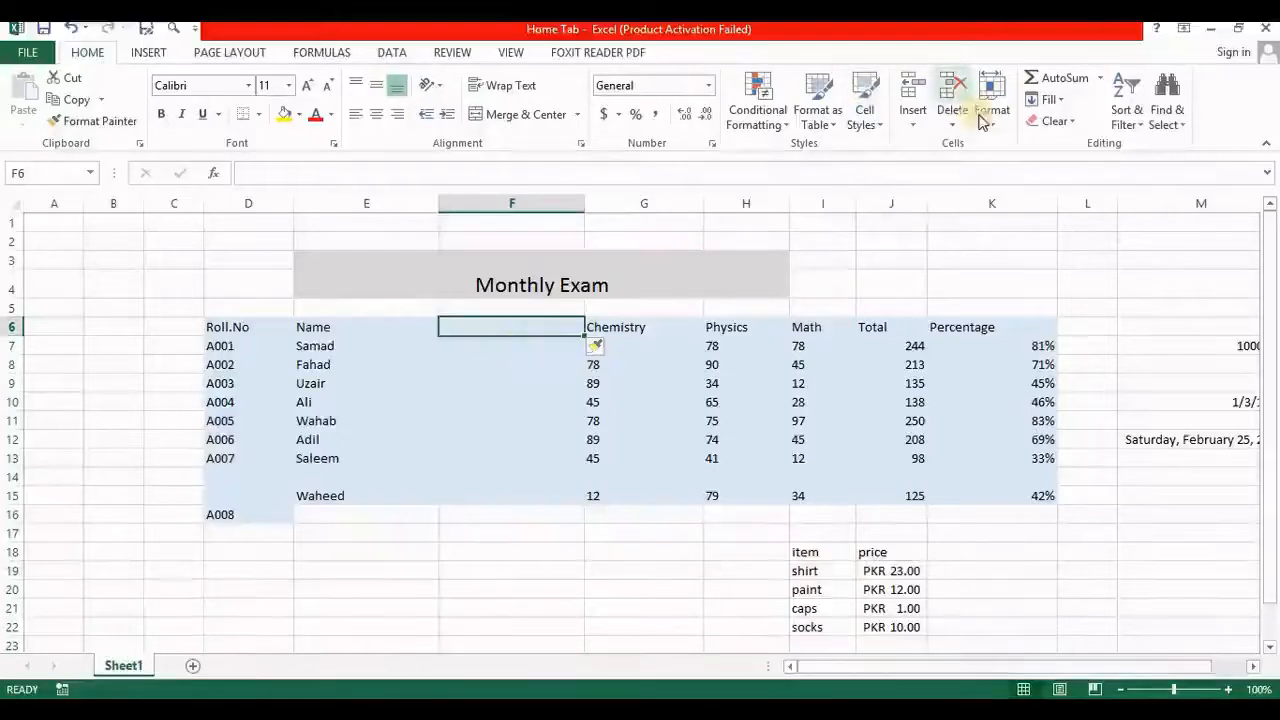
left_click(914, 124)
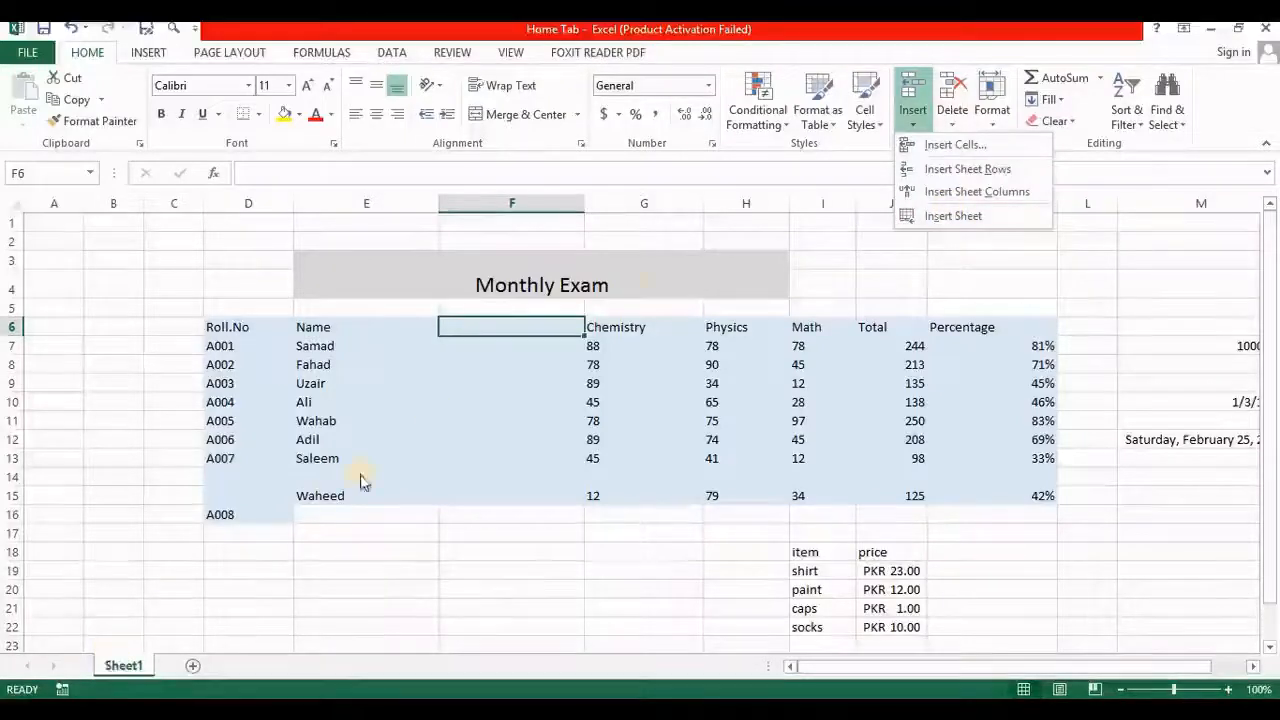
left_click(940, 216)
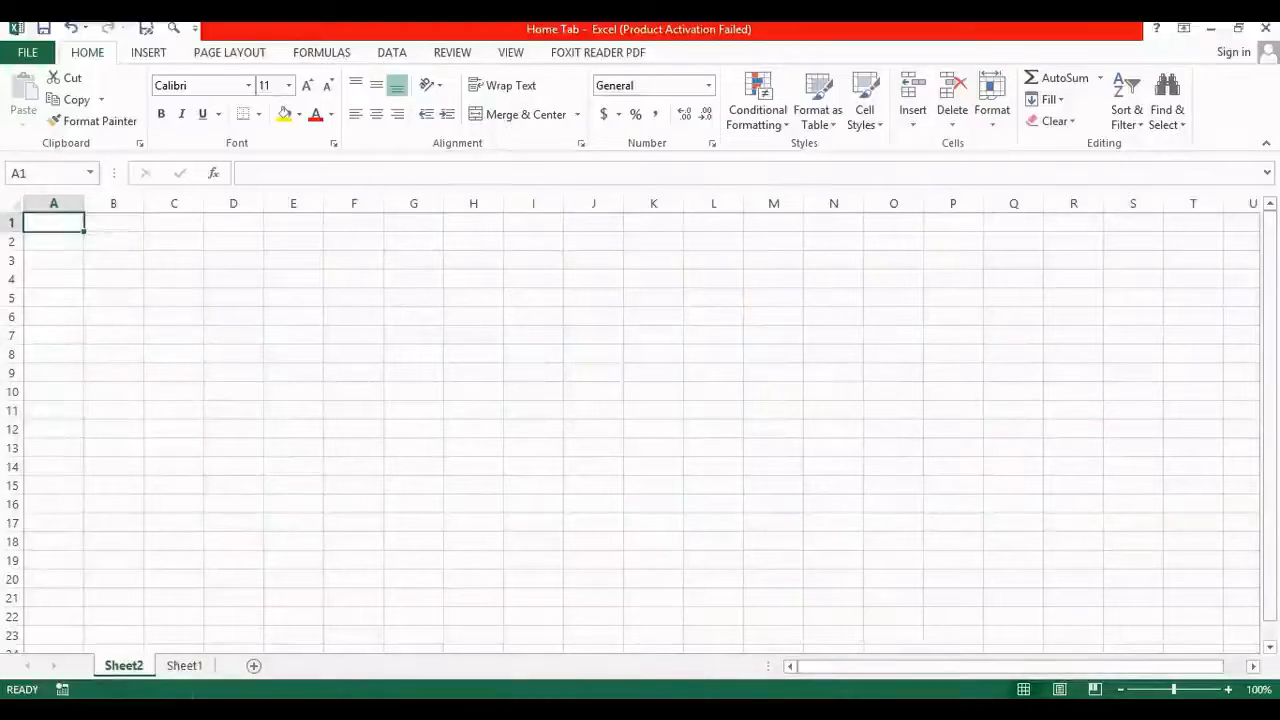
Delete the blank Sheet2 through its tab menu, leaving only Sheet1
left_click(182, 665)
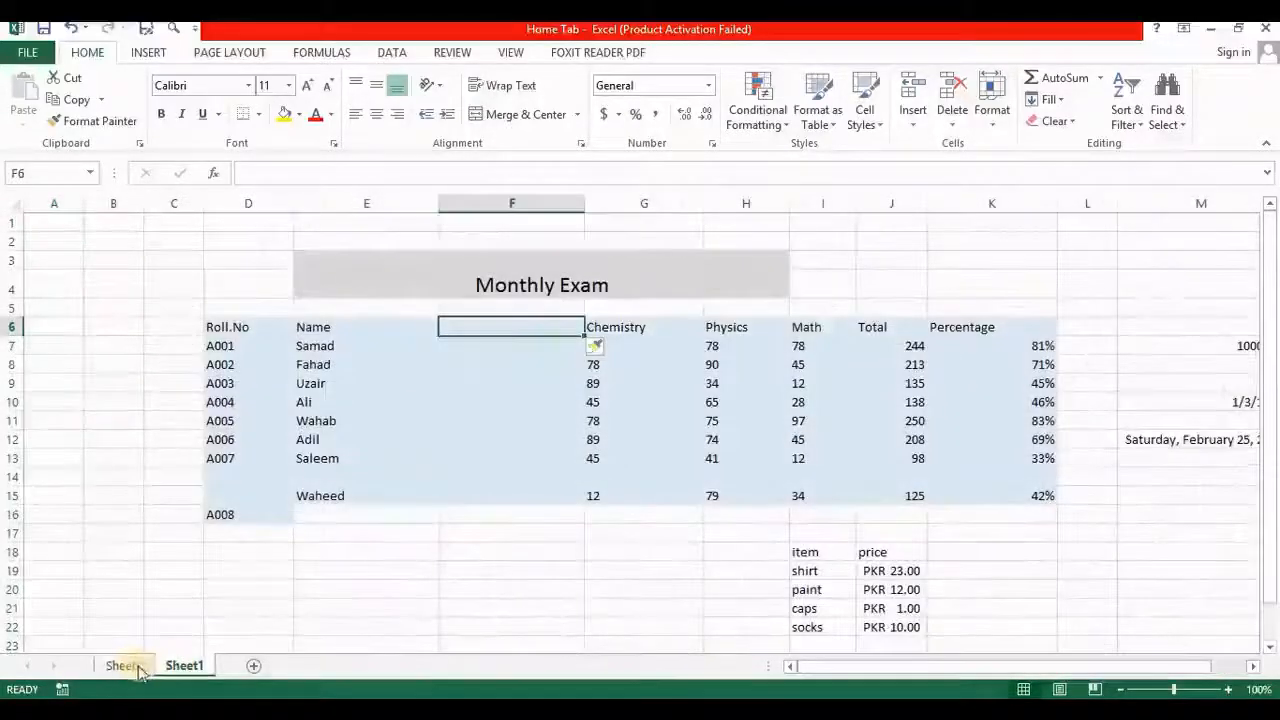
left_click(128, 666)
right_click(125, 666)
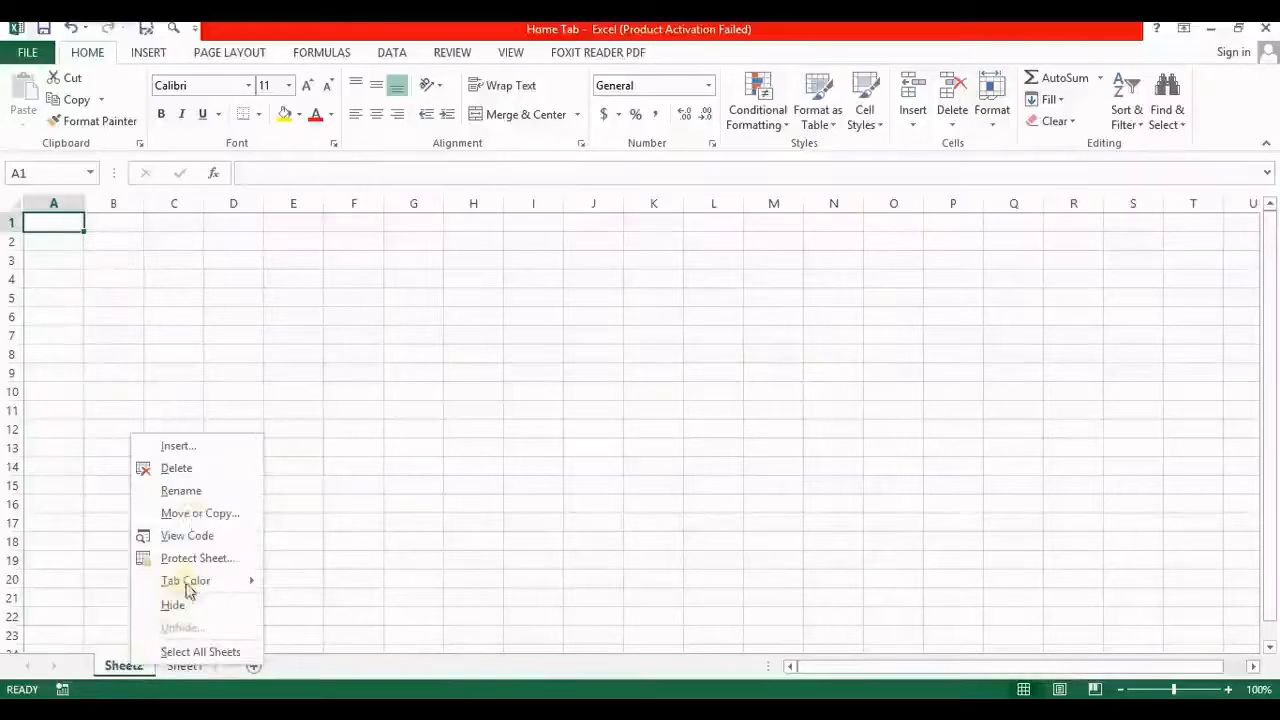
left_click(190, 475)
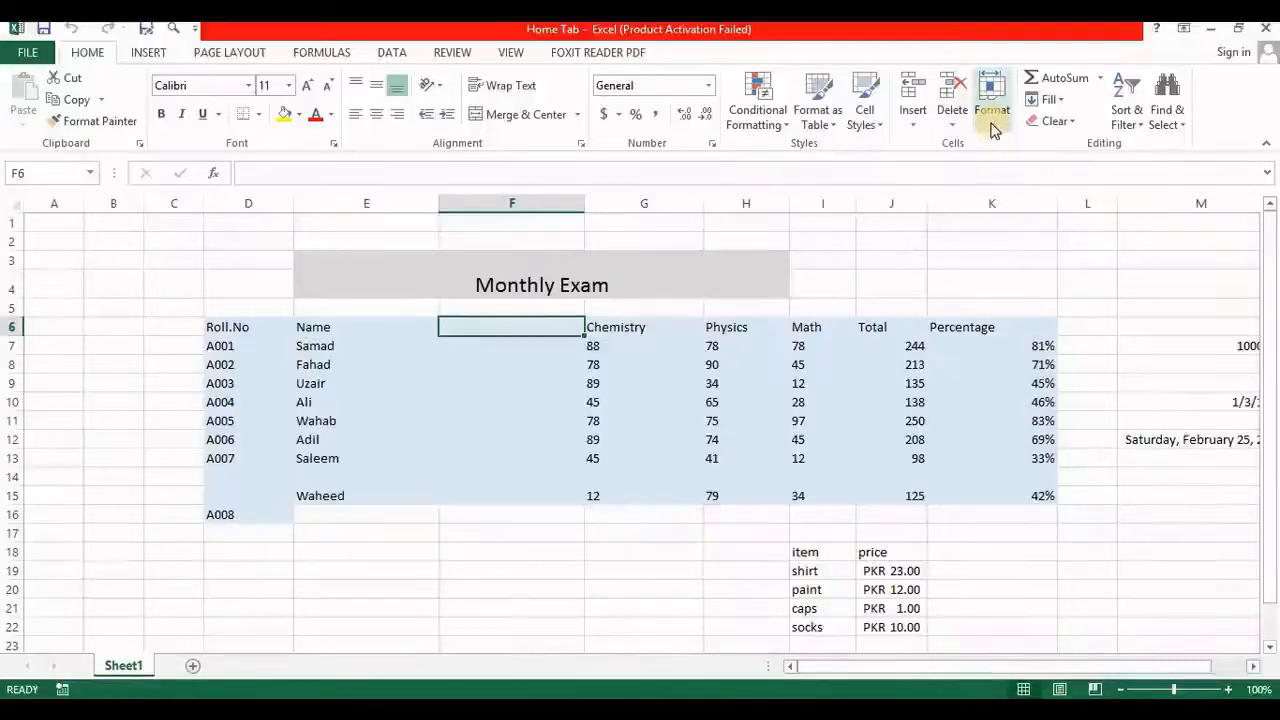
Delete the empty sheet row 14
left_click(951, 132)
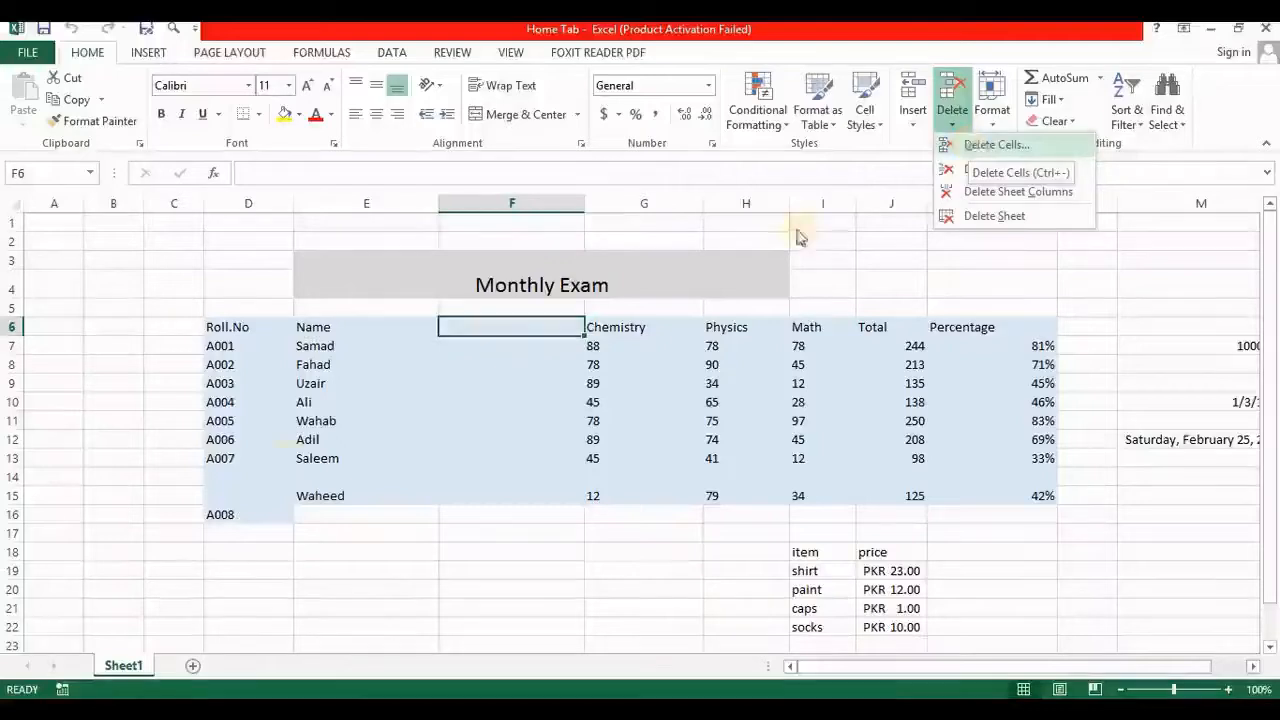
left_click(238, 476)
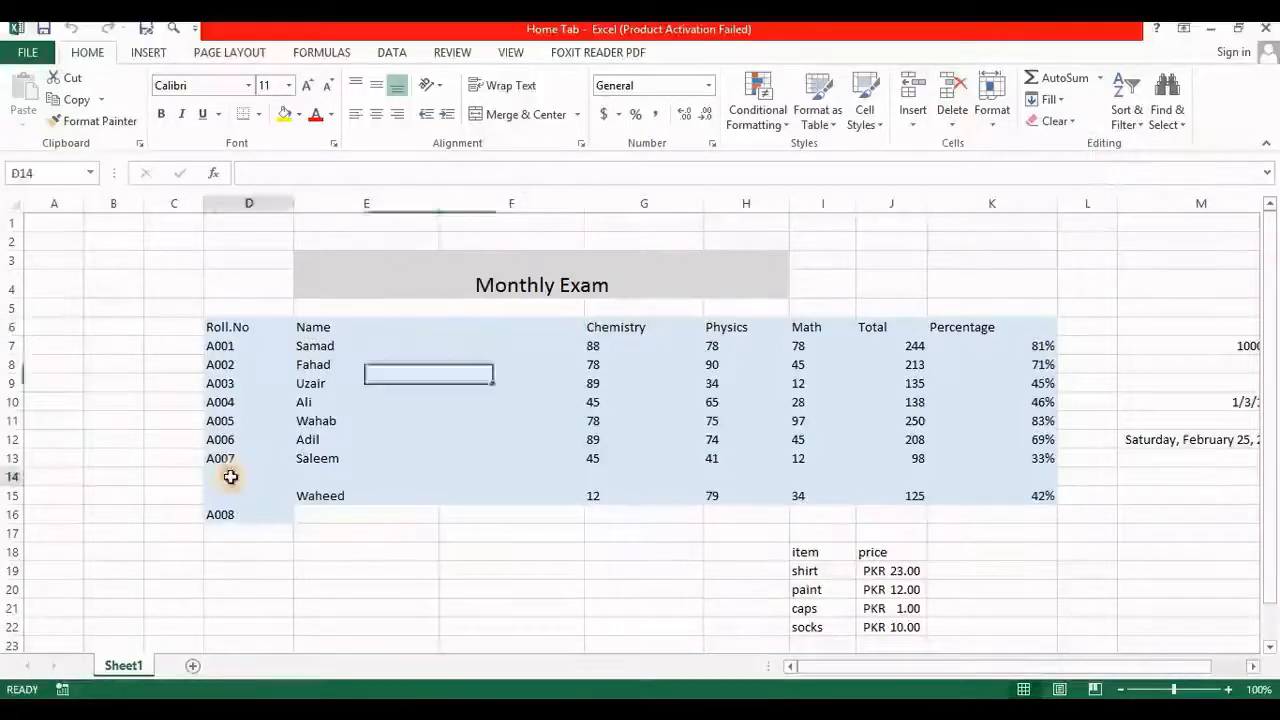
left_click(238, 476)
left_click(10, 478)
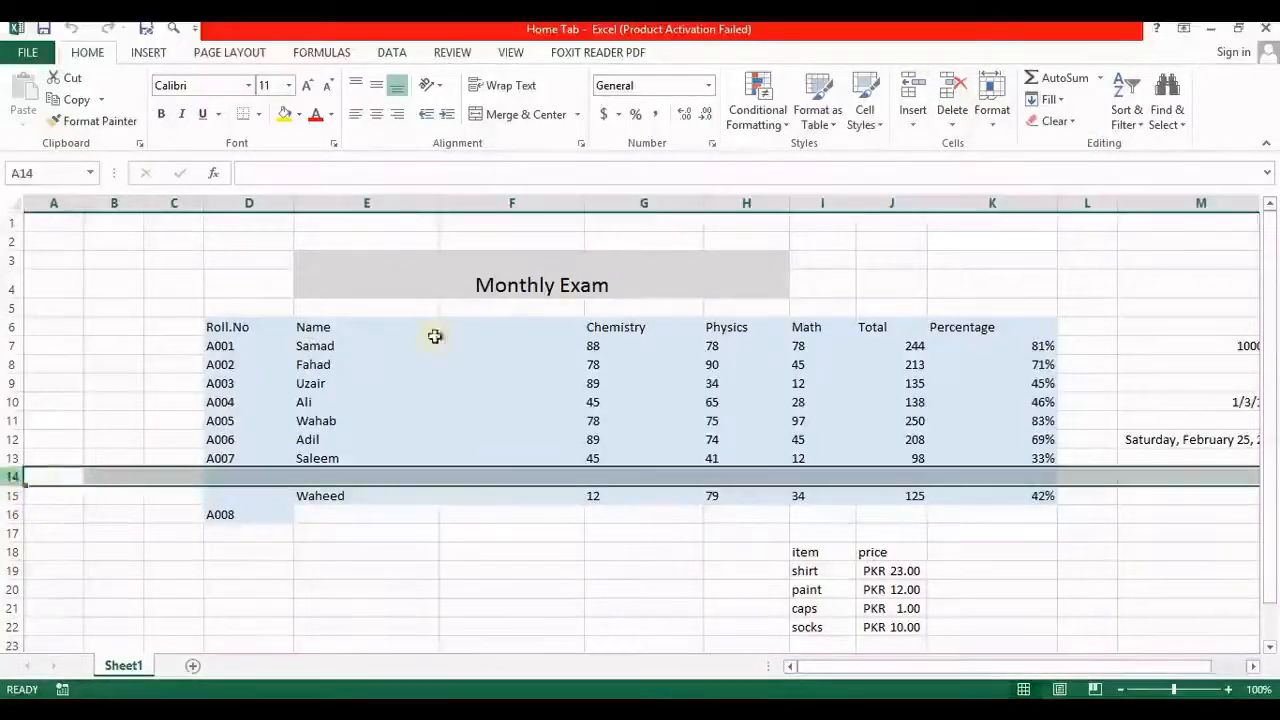
left_click(952, 127)
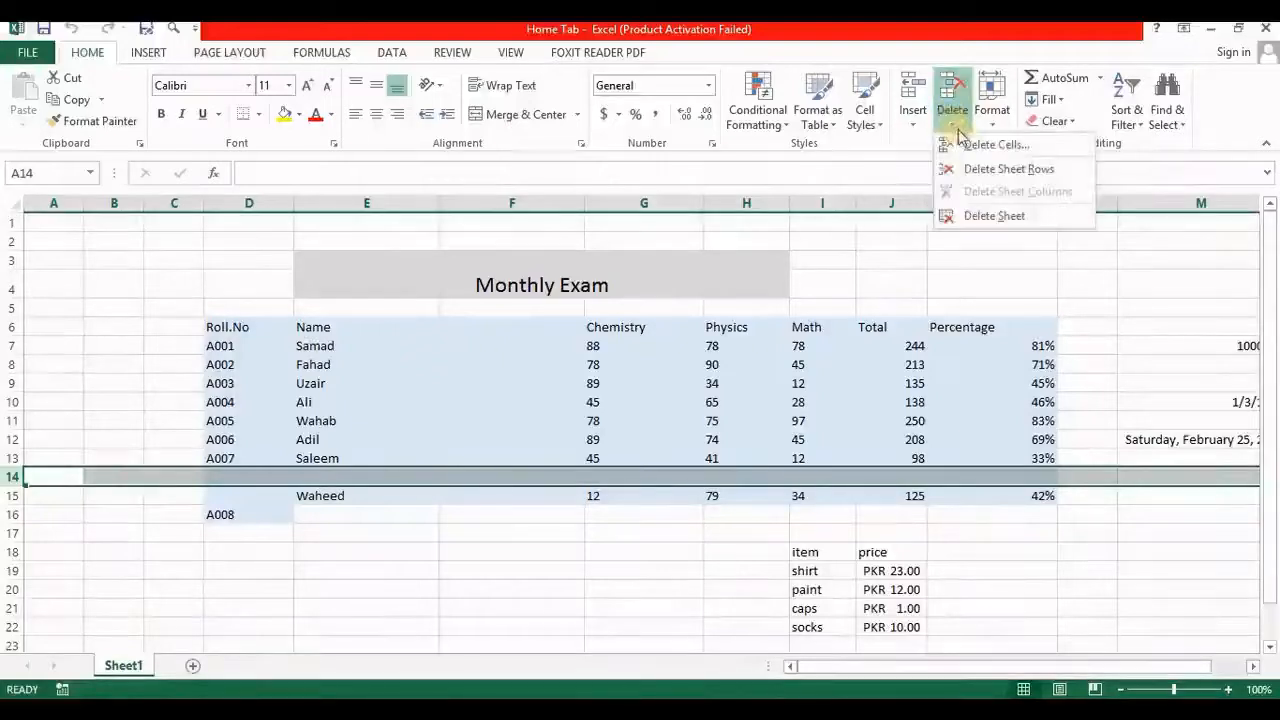
left_click(993, 172)
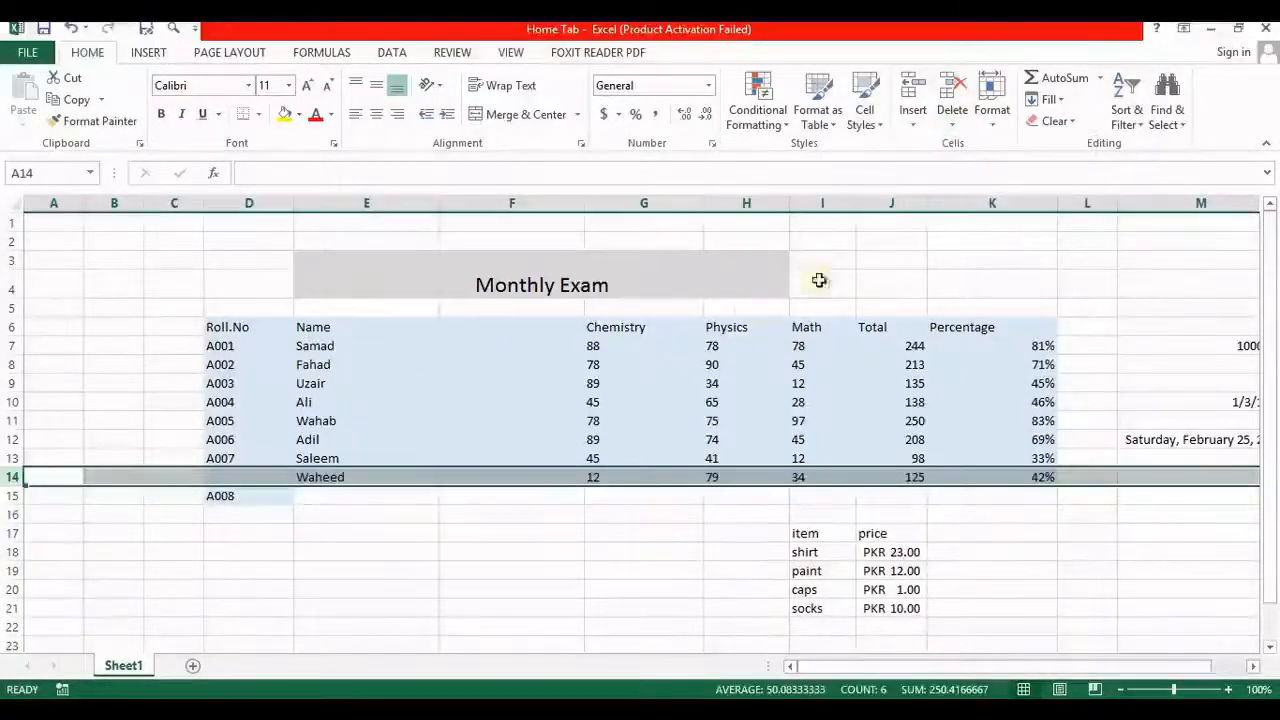
Delete the blank cell D14 with cells shifted up, putting A008 beside Waheed
left_click(237, 477)
left_click(955, 127)
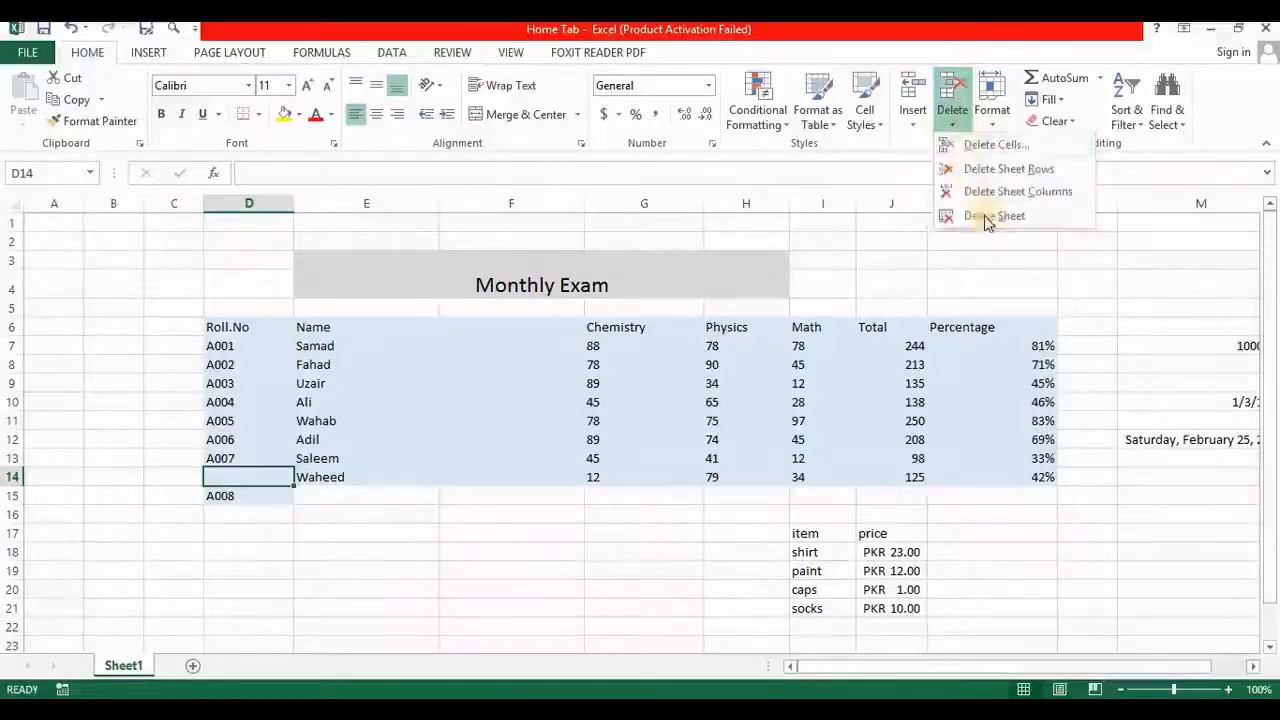
left_click(987, 148)
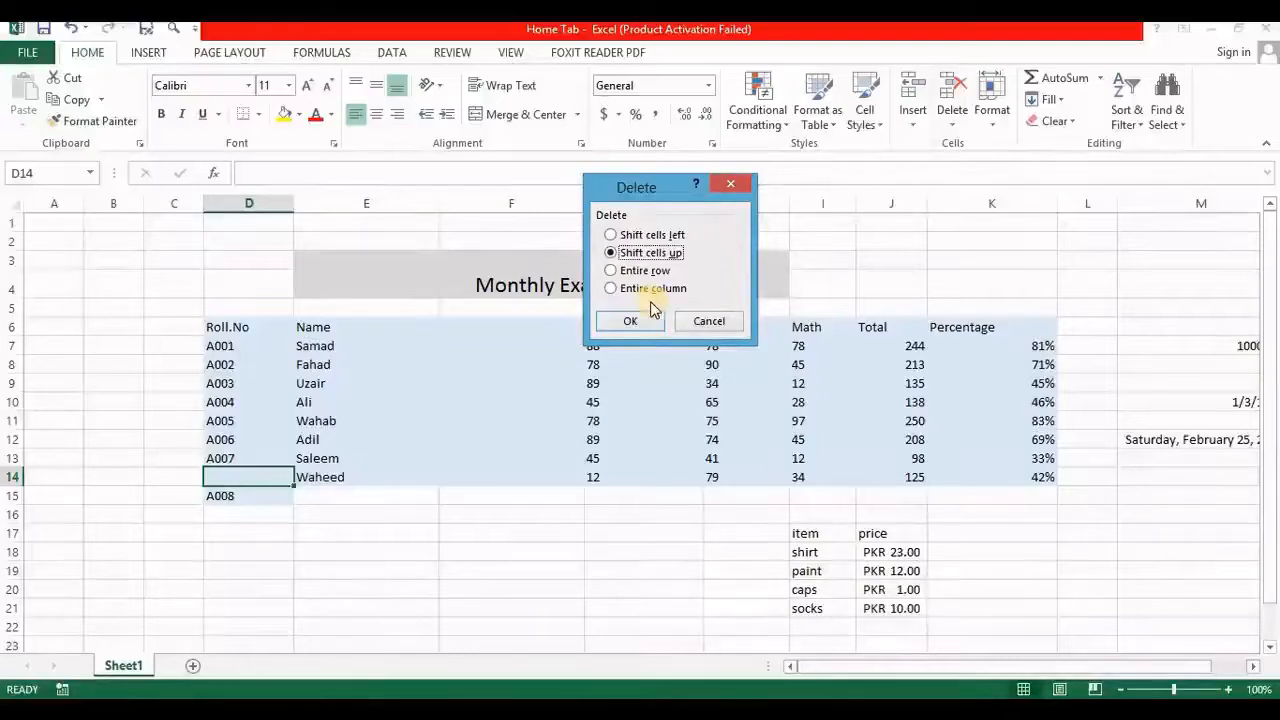
left_click(650, 318)
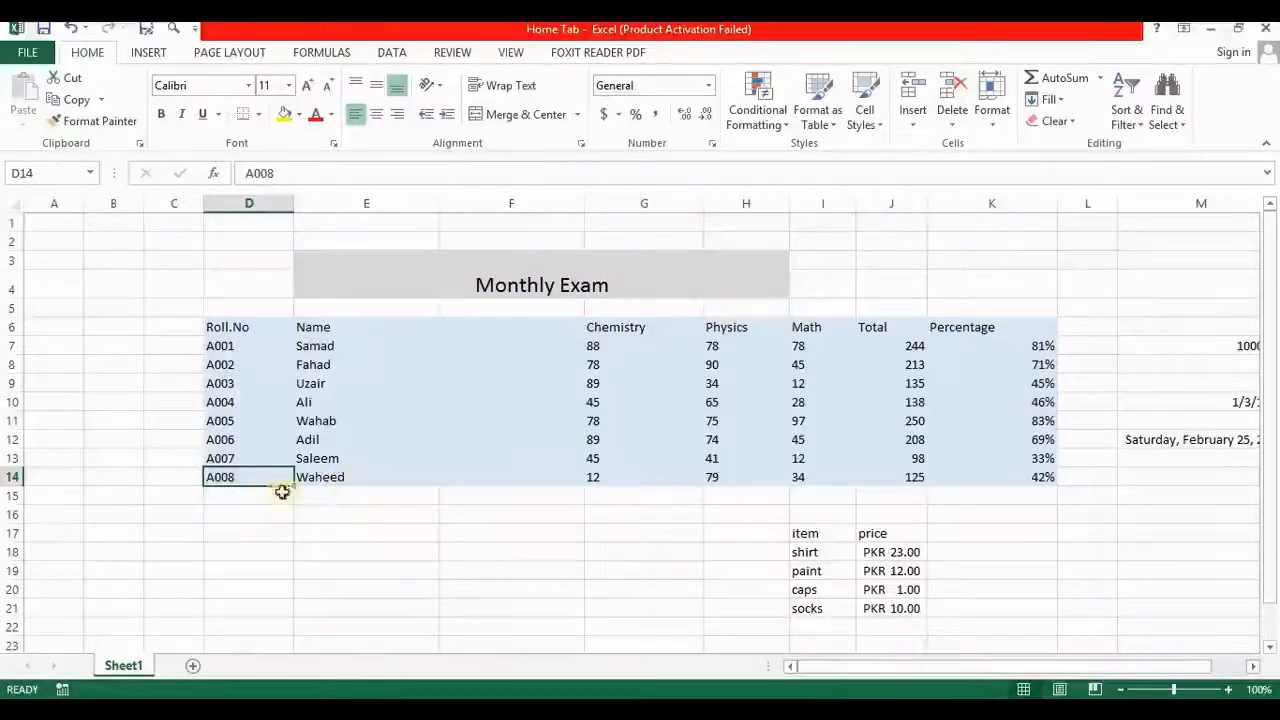
left_click(953, 124)
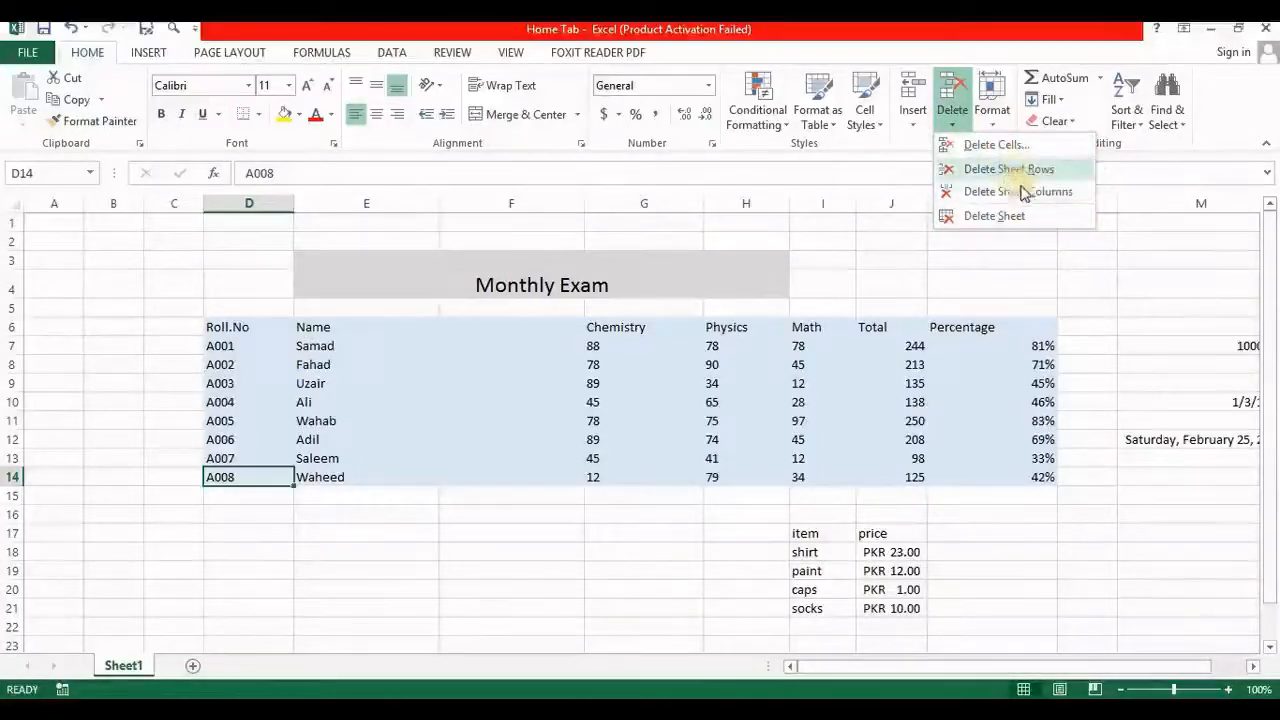
left_click(992, 127)
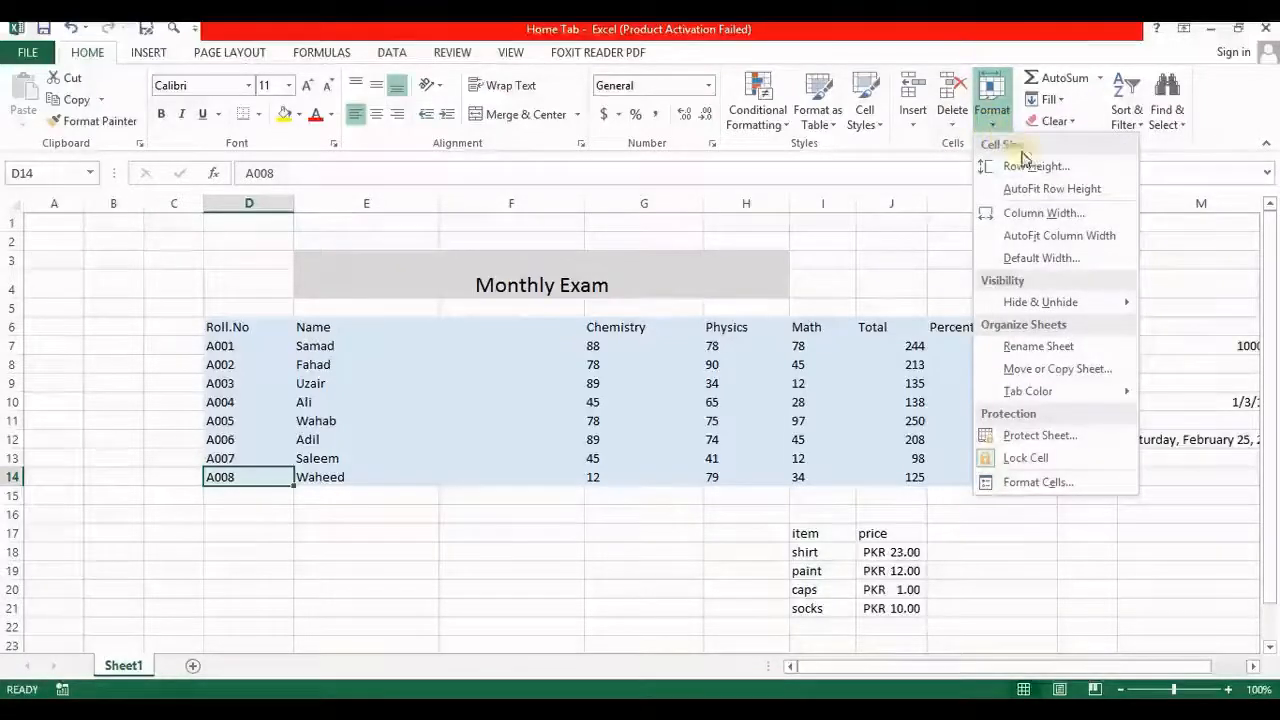
left_click(1026, 160)
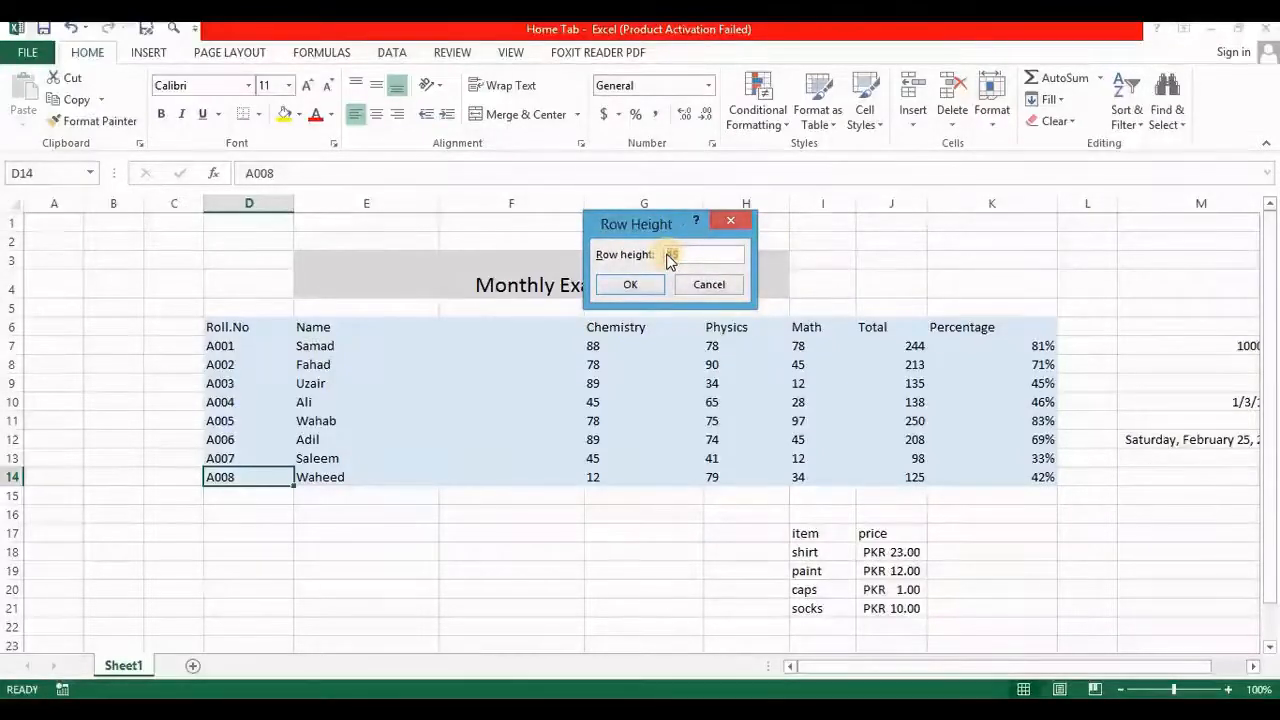
type("18")
key("Return")
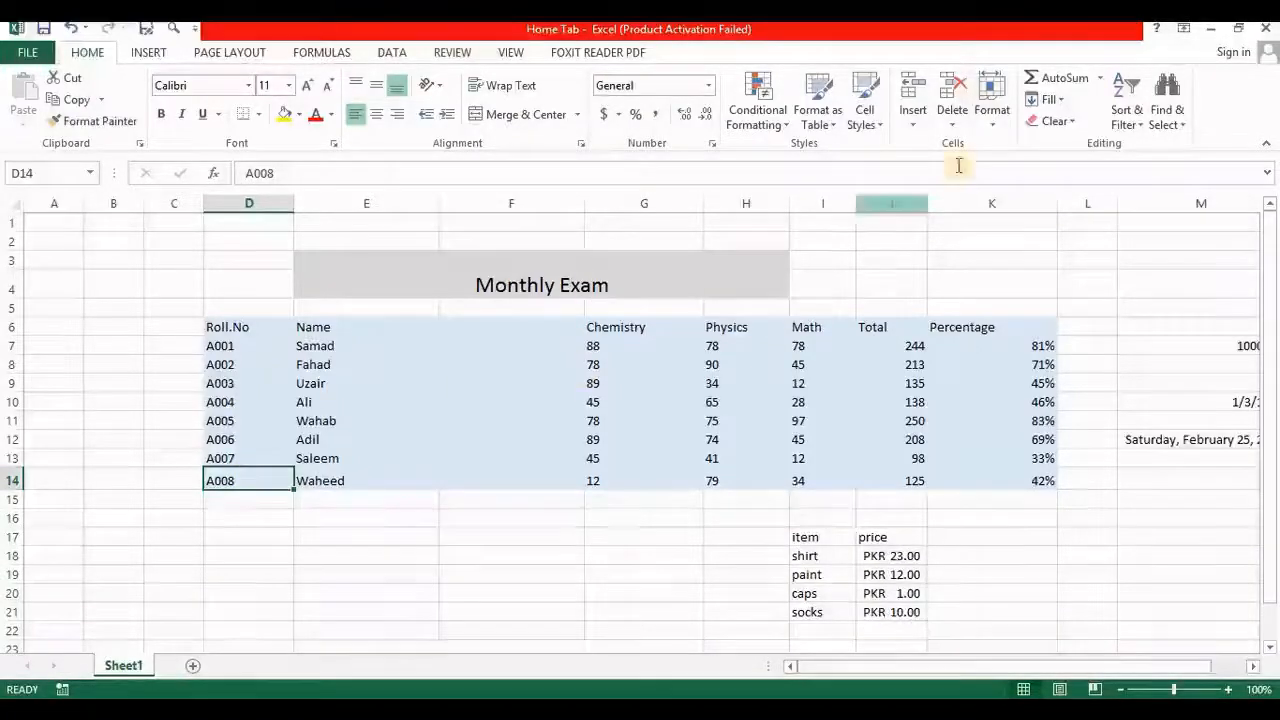
left_click(993, 138)
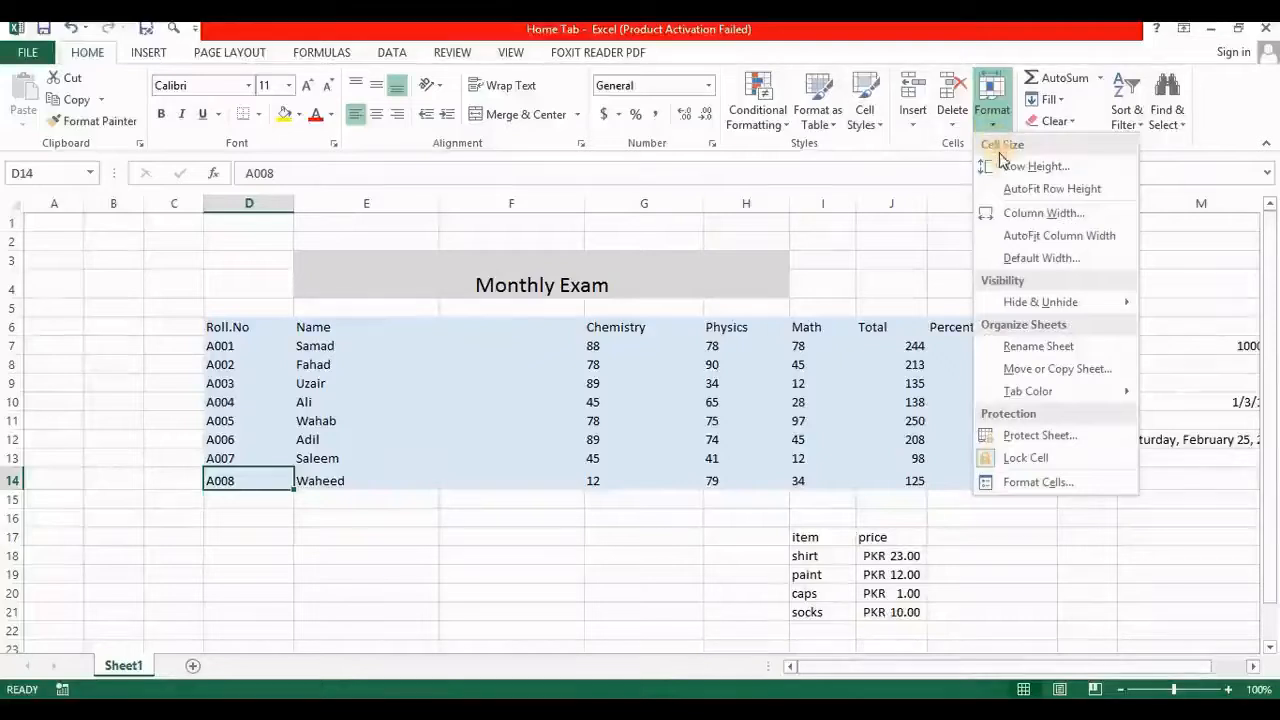
left_click(1012, 164)
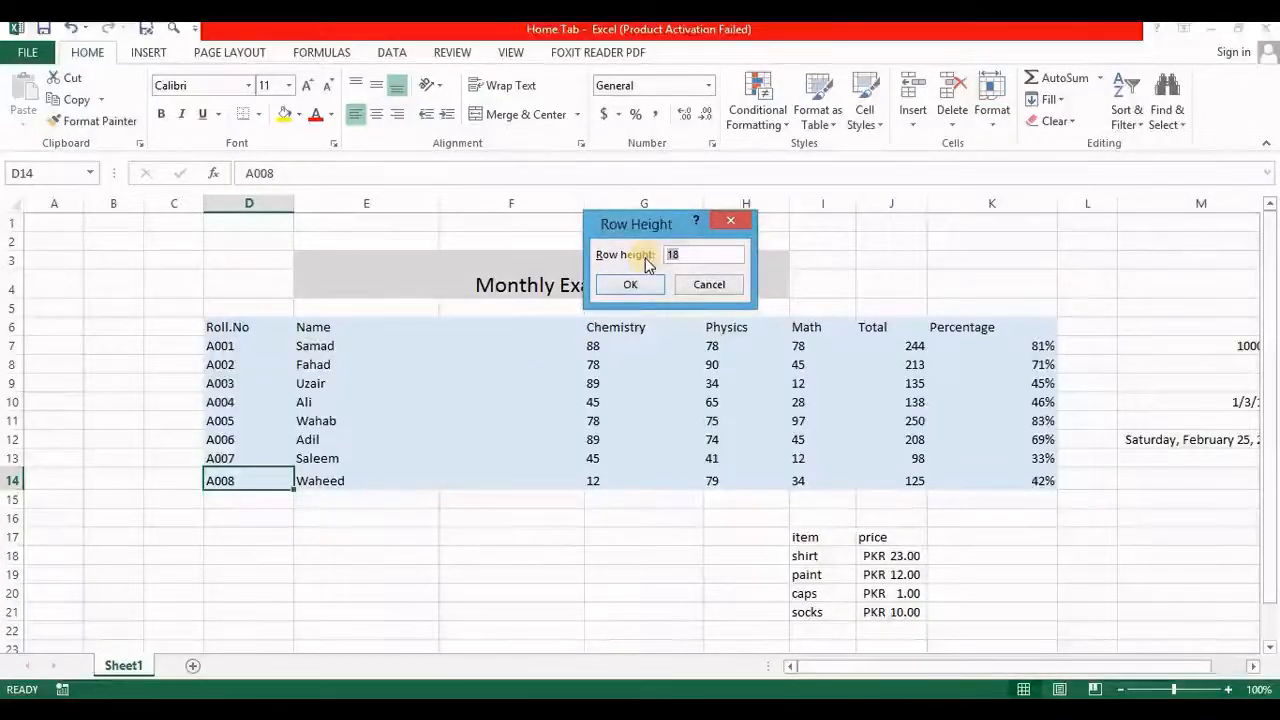
type("25")
key("Return")
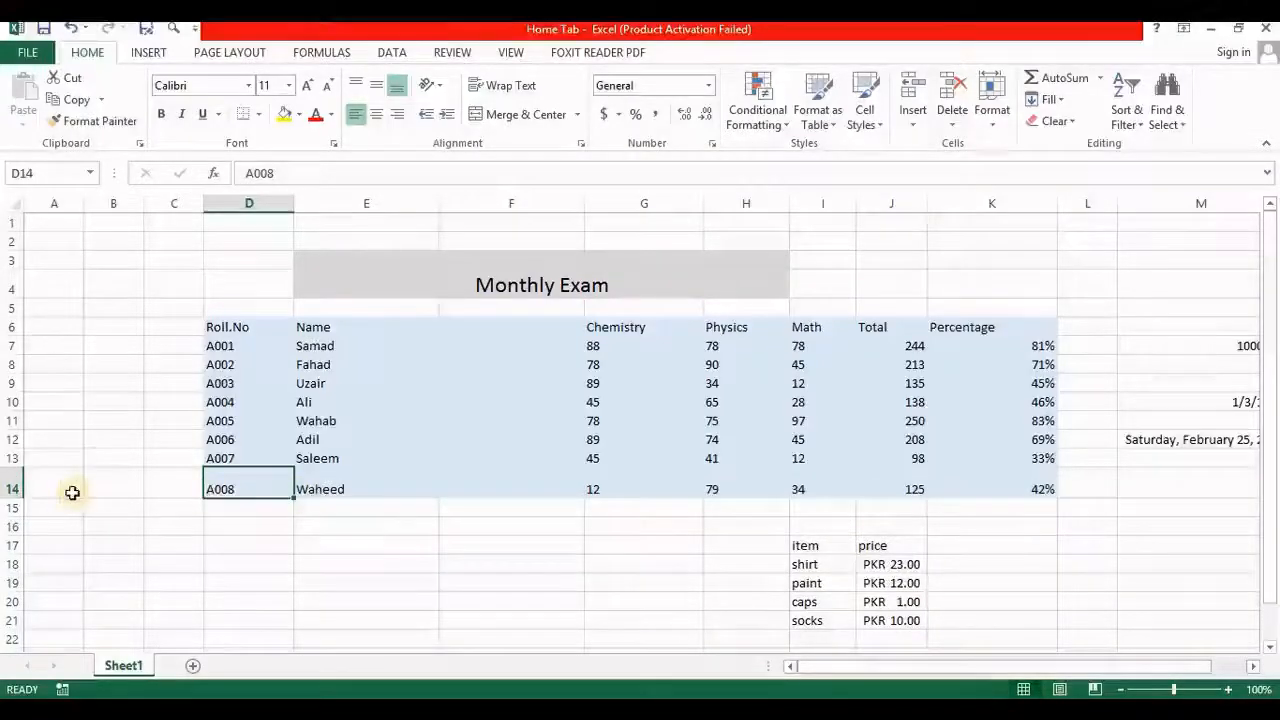
key("ctrl+z")
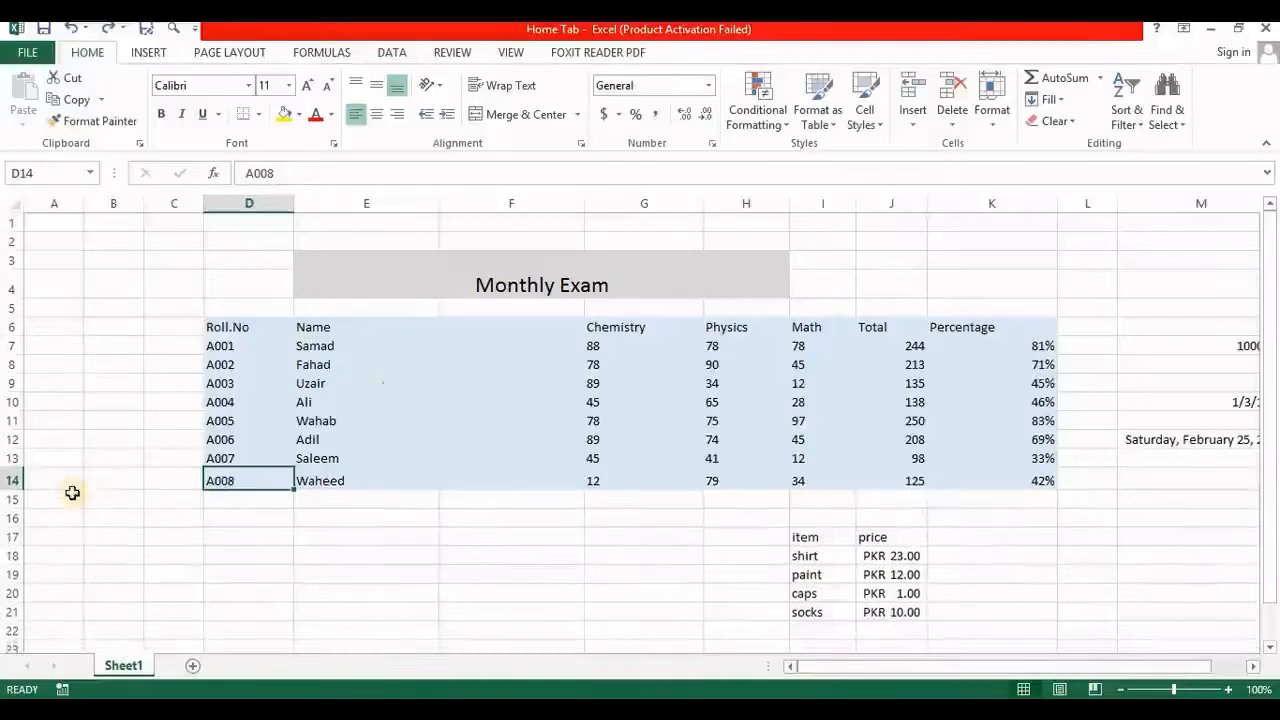
left_click(992, 108)
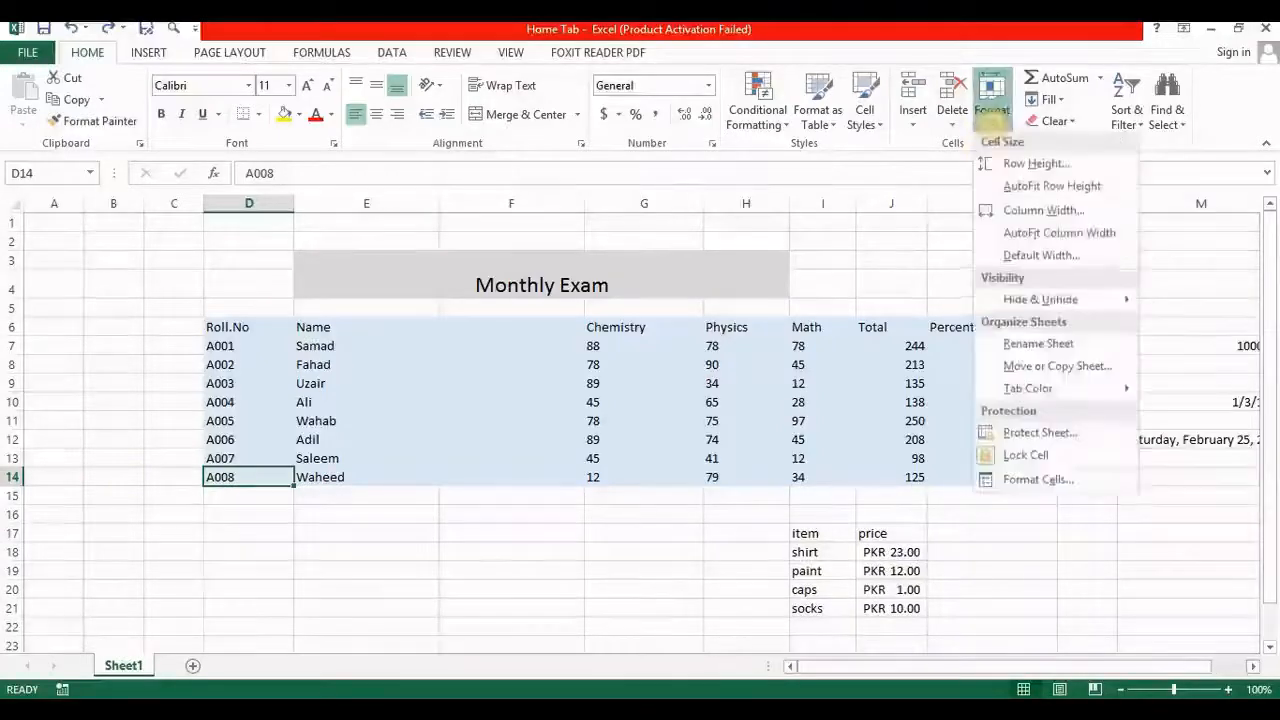
Apply a new Column Width to column D, then confirm the default width of 8.43
left_click(1027, 213)
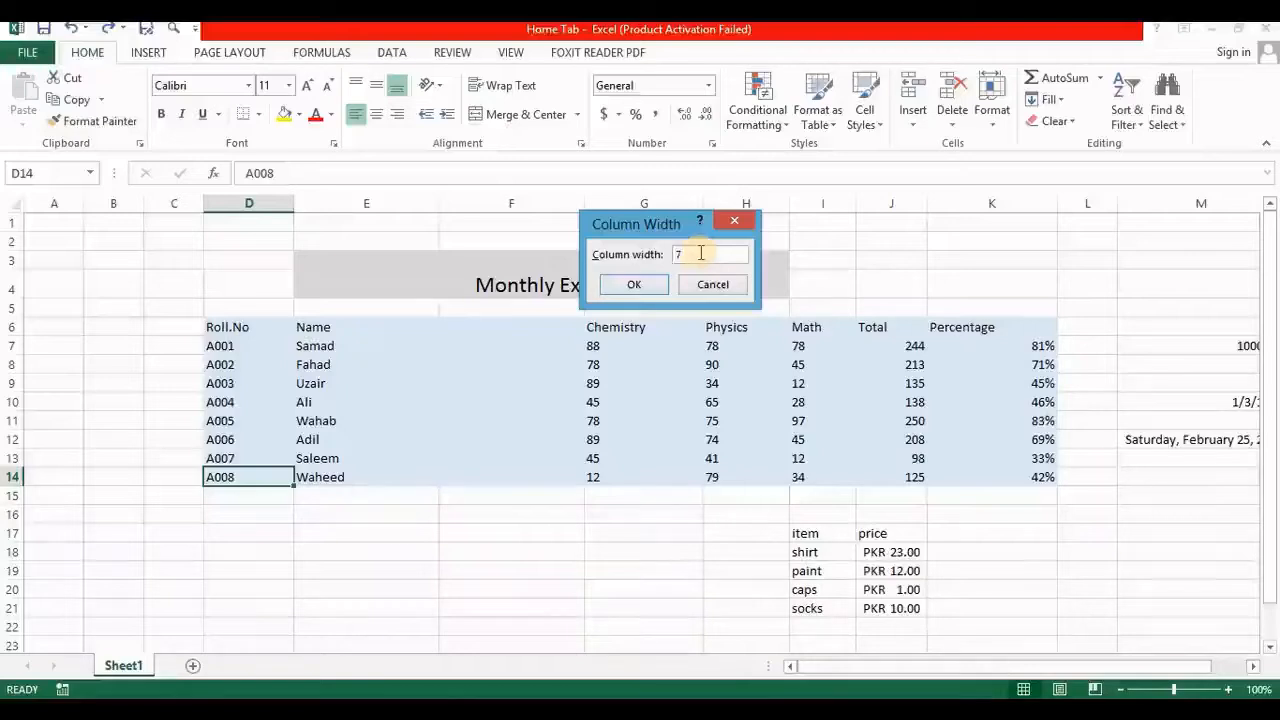
key("Return")
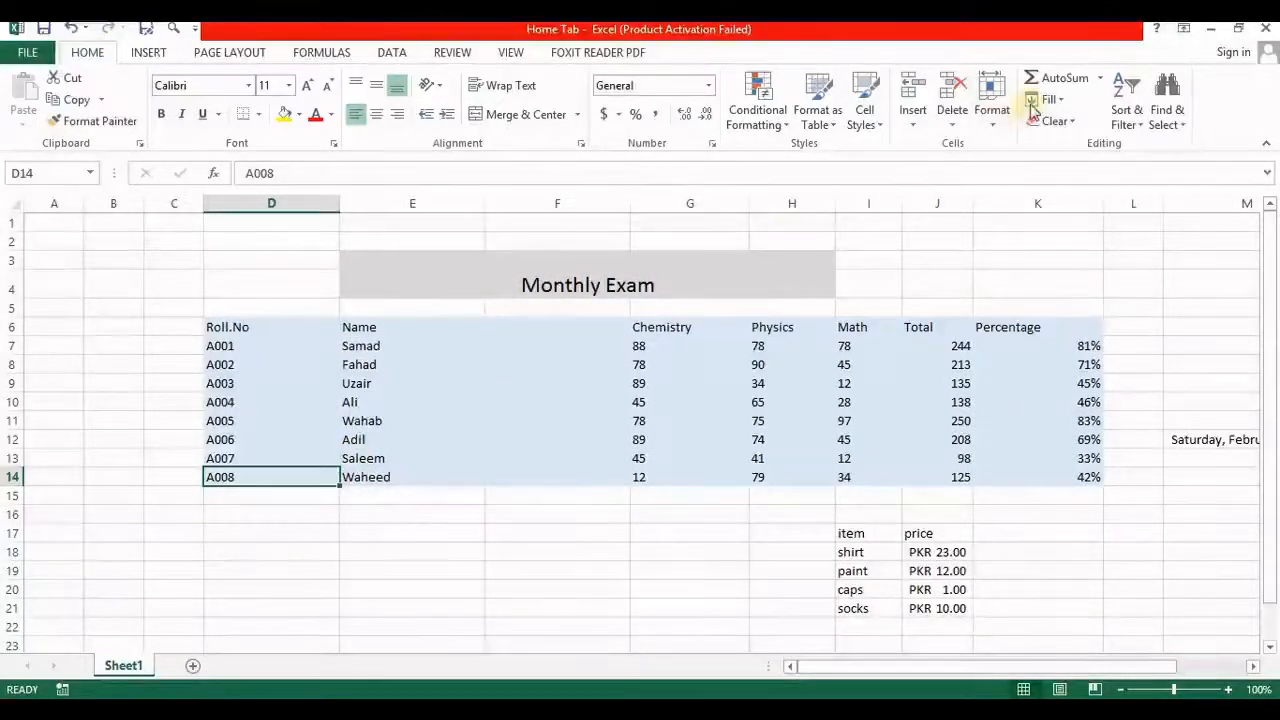
left_click(990, 128)
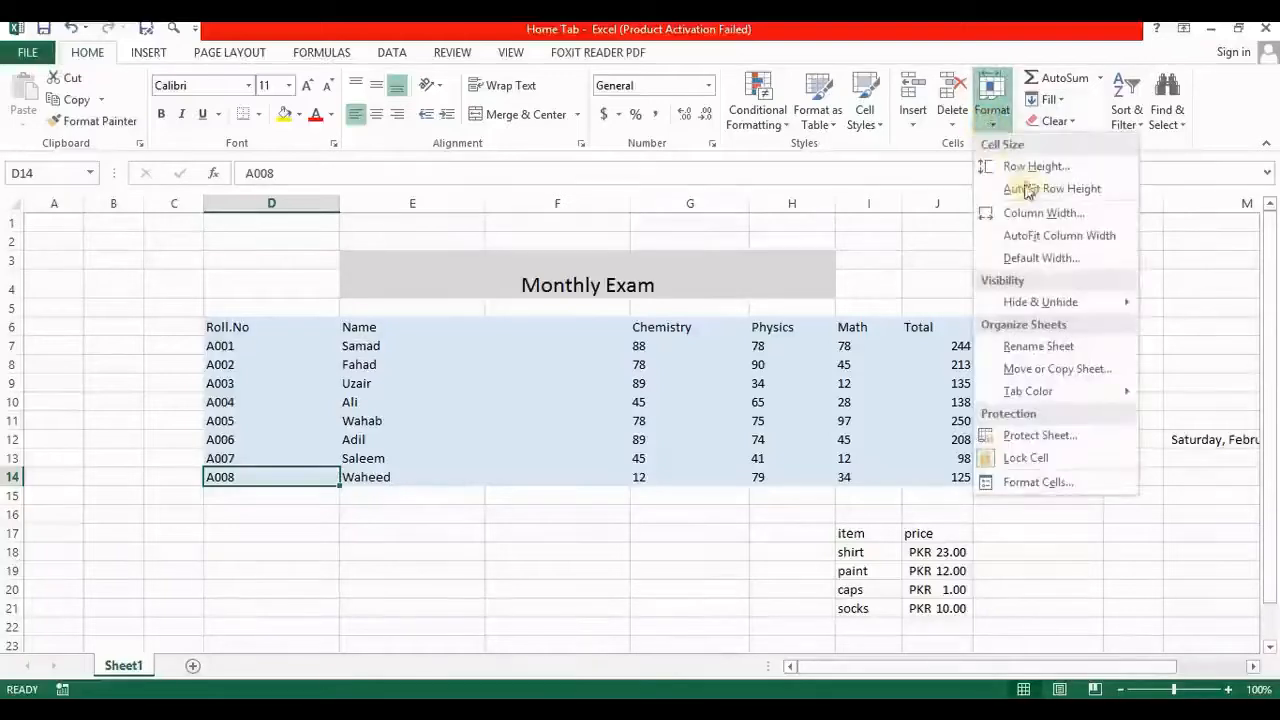
left_click(1036, 258)
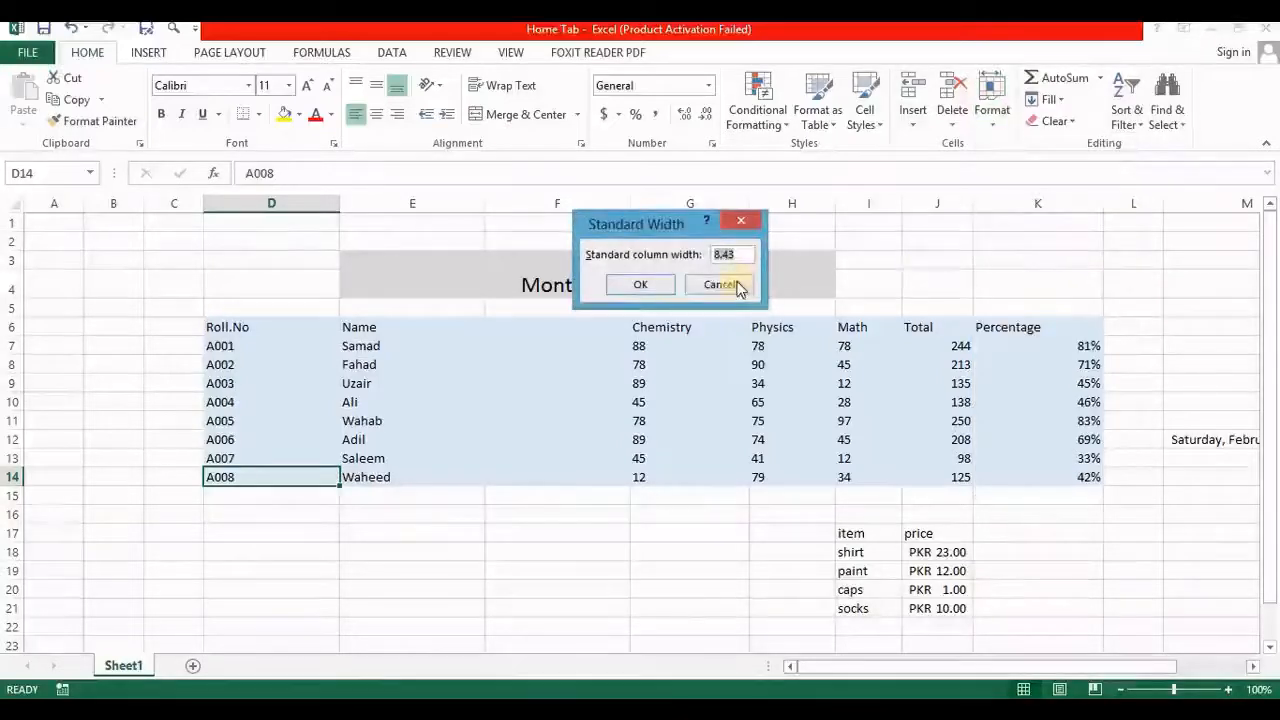
left_click(646, 287)
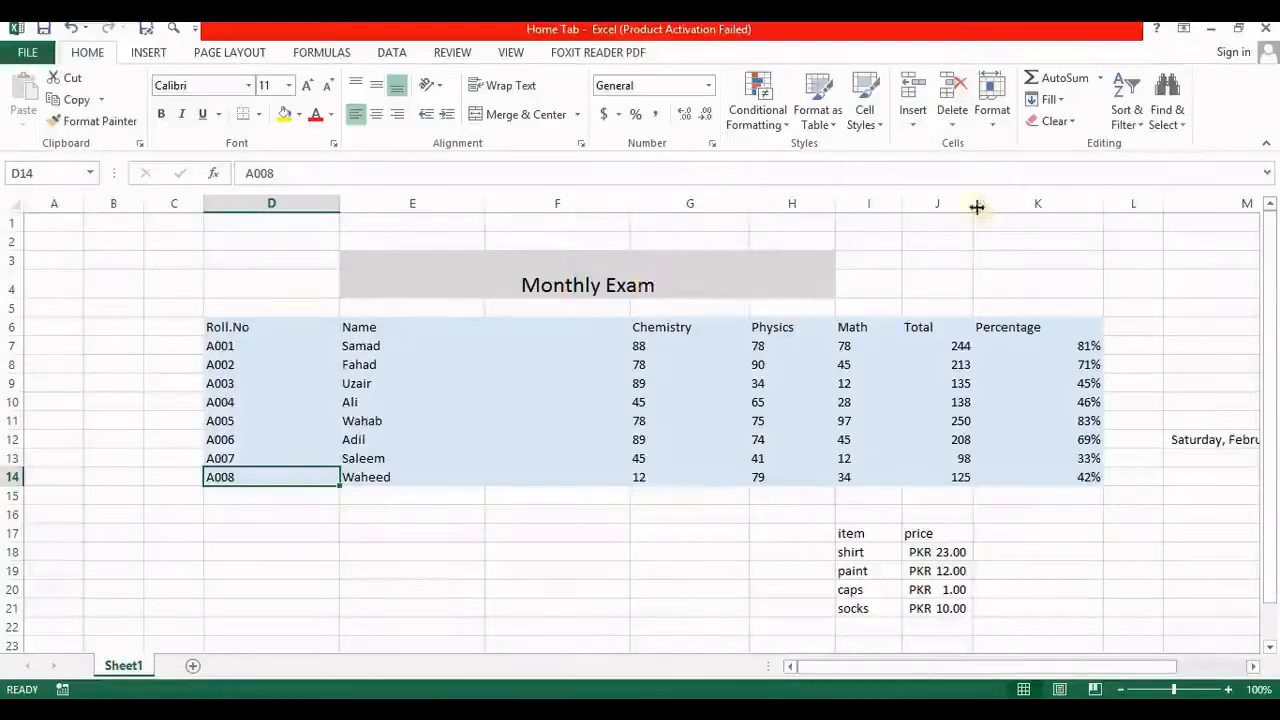
Hide row 14 with the A008 Waheed record, then unhide it again
left_click(998, 128)
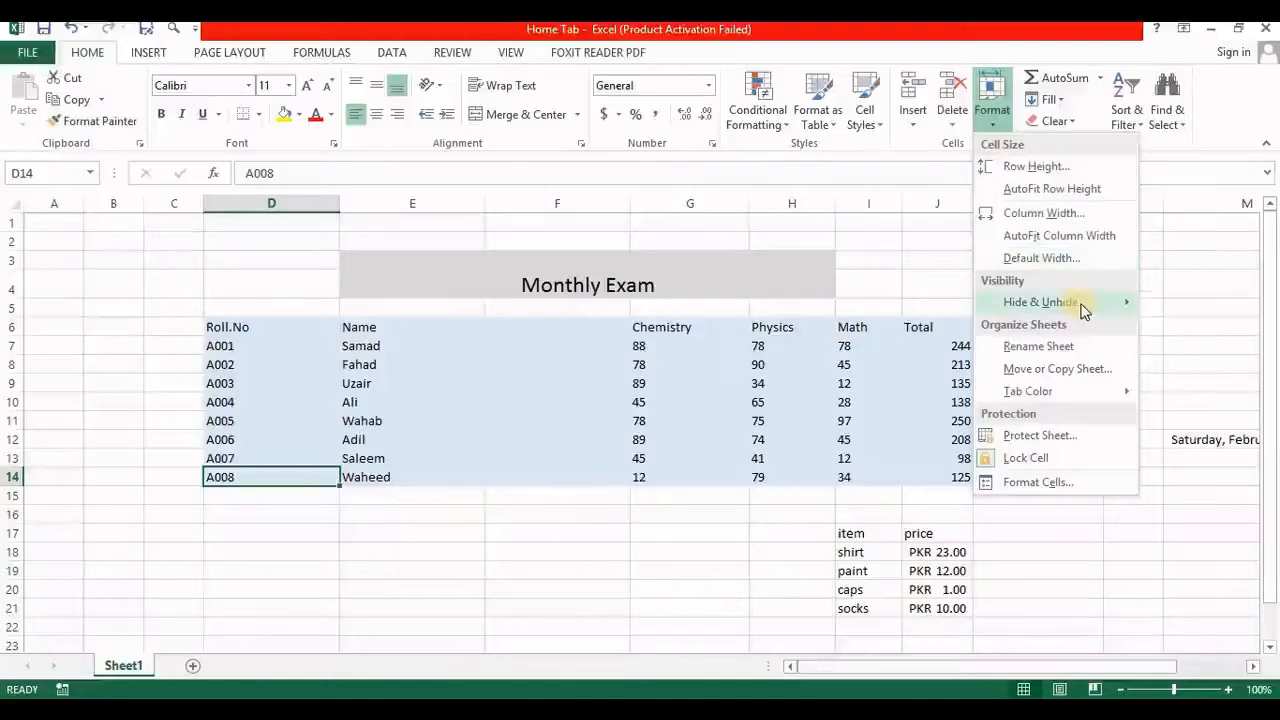
mouse_move(1084, 311)
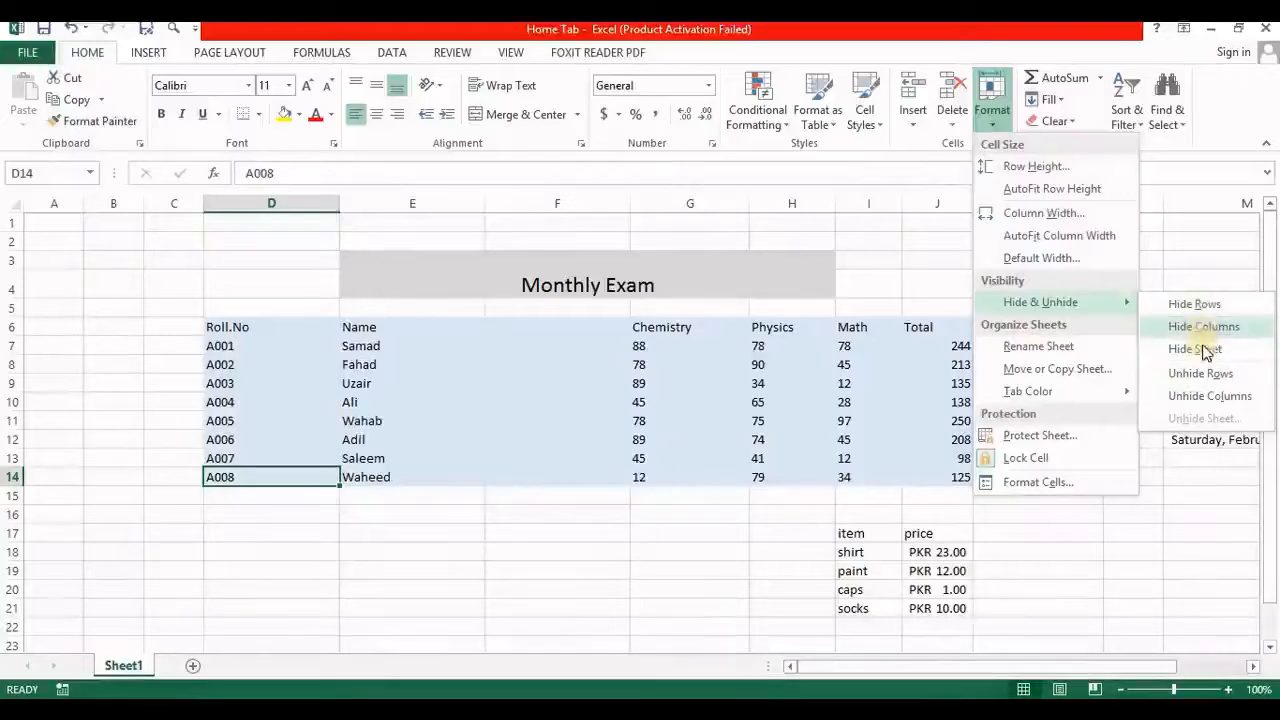
left_click(11, 478)
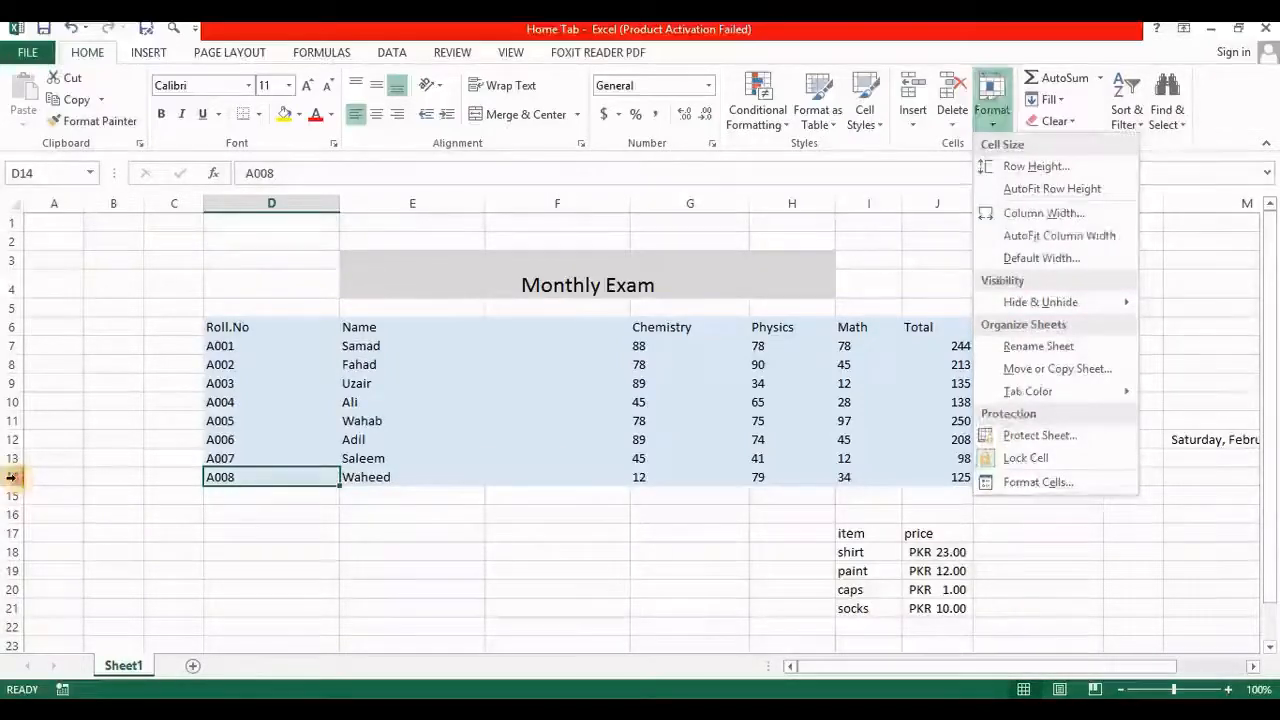
left_click(11, 478)
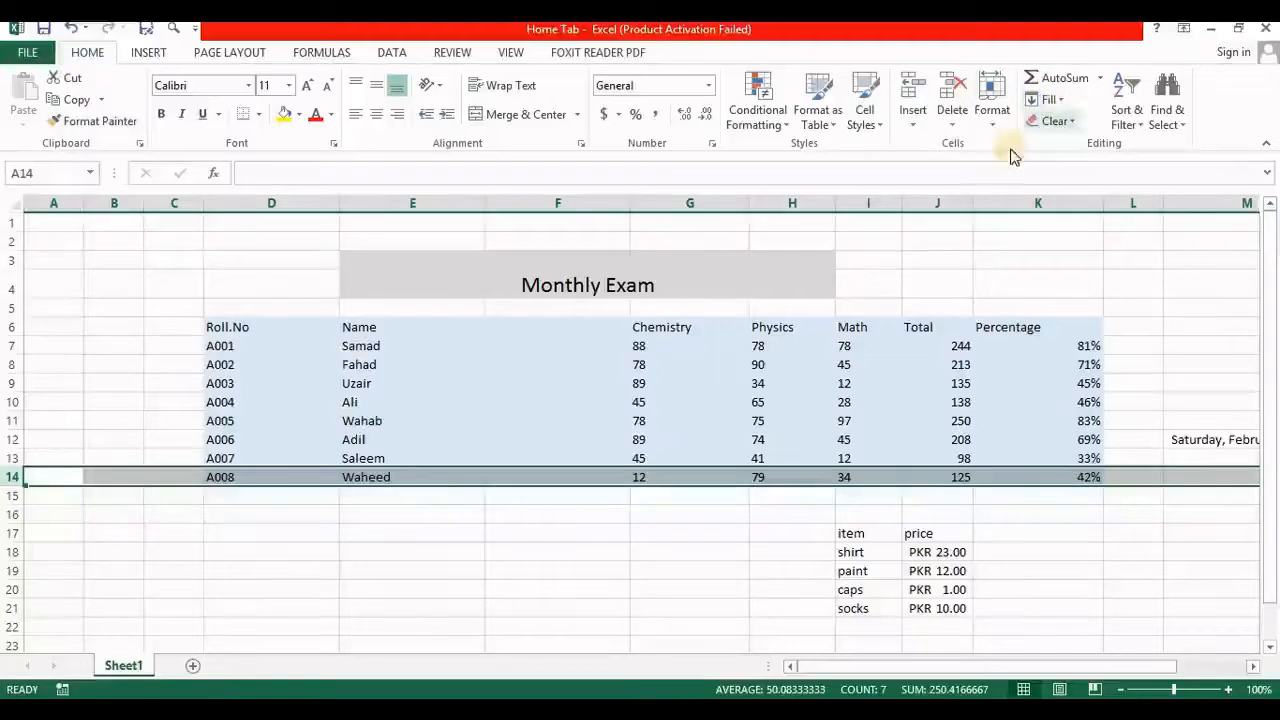
left_click(992, 100)
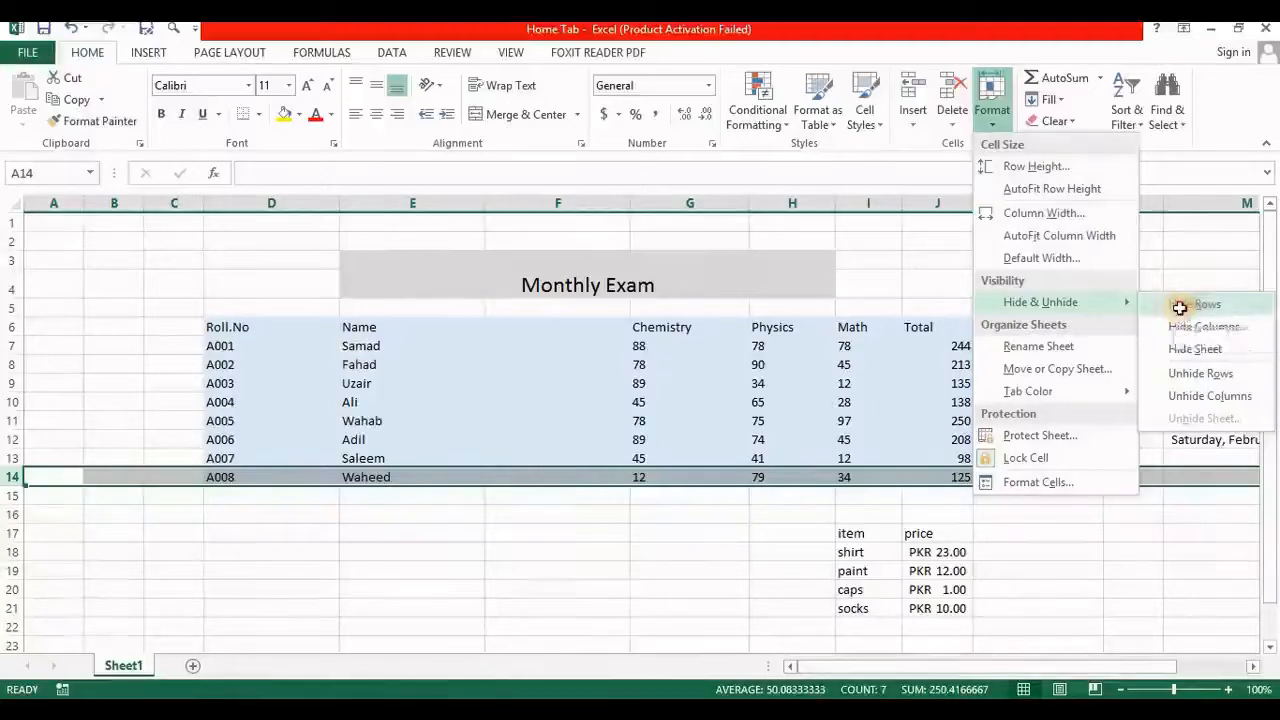
left_click(1183, 313)
left_click(991, 100)
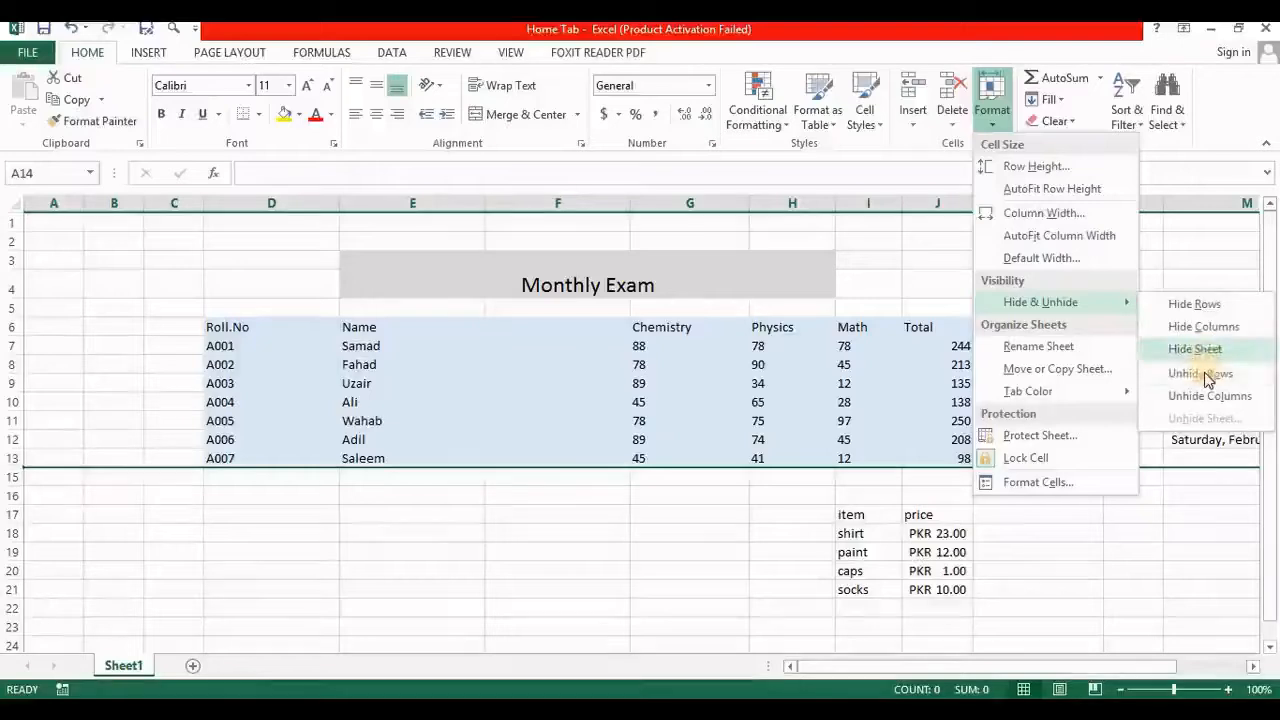
left_click(1201, 372)
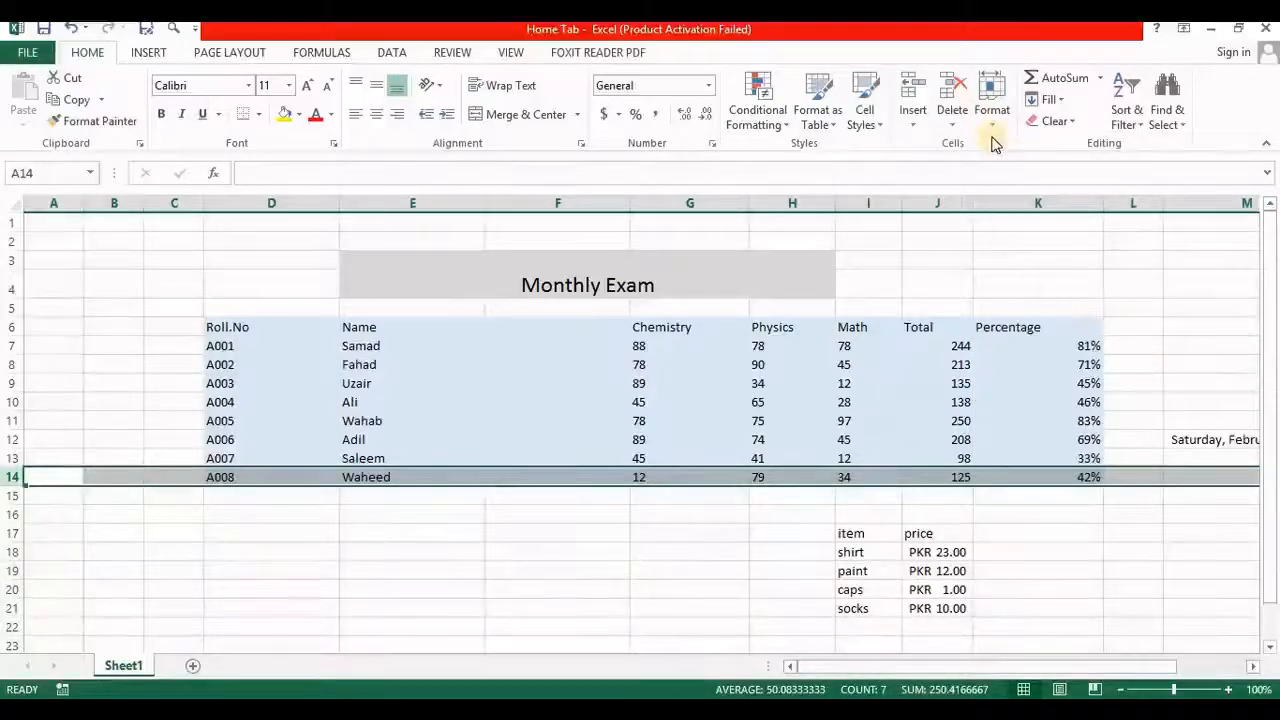
left_click(992, 100)
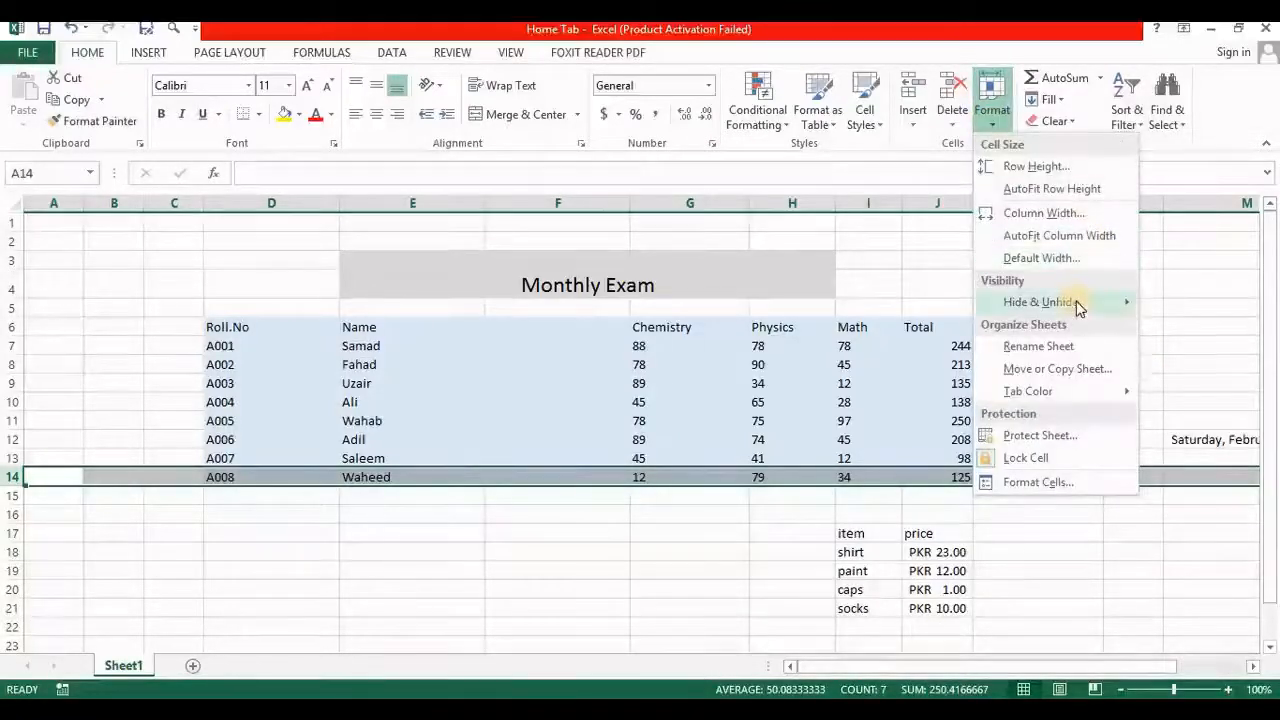
mouse_move(1078, 304)
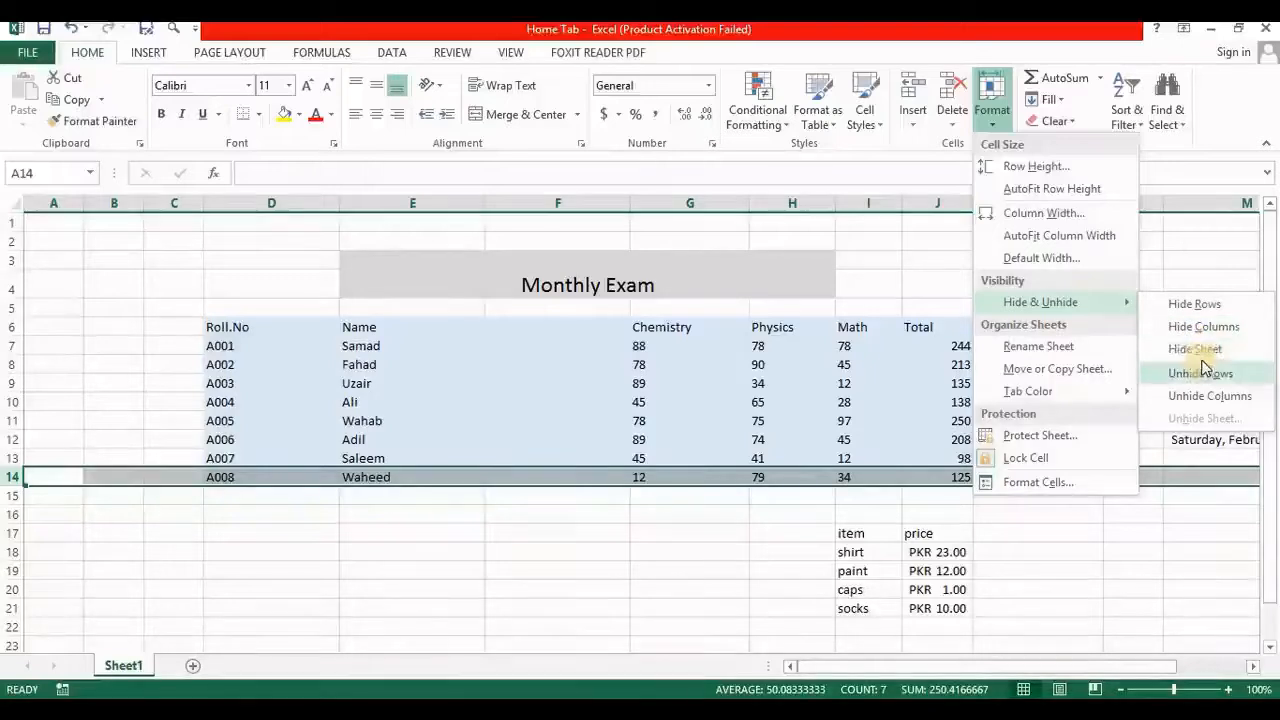
Rename Sheet1 to 'Home Tab'
left_click(1066, 347)
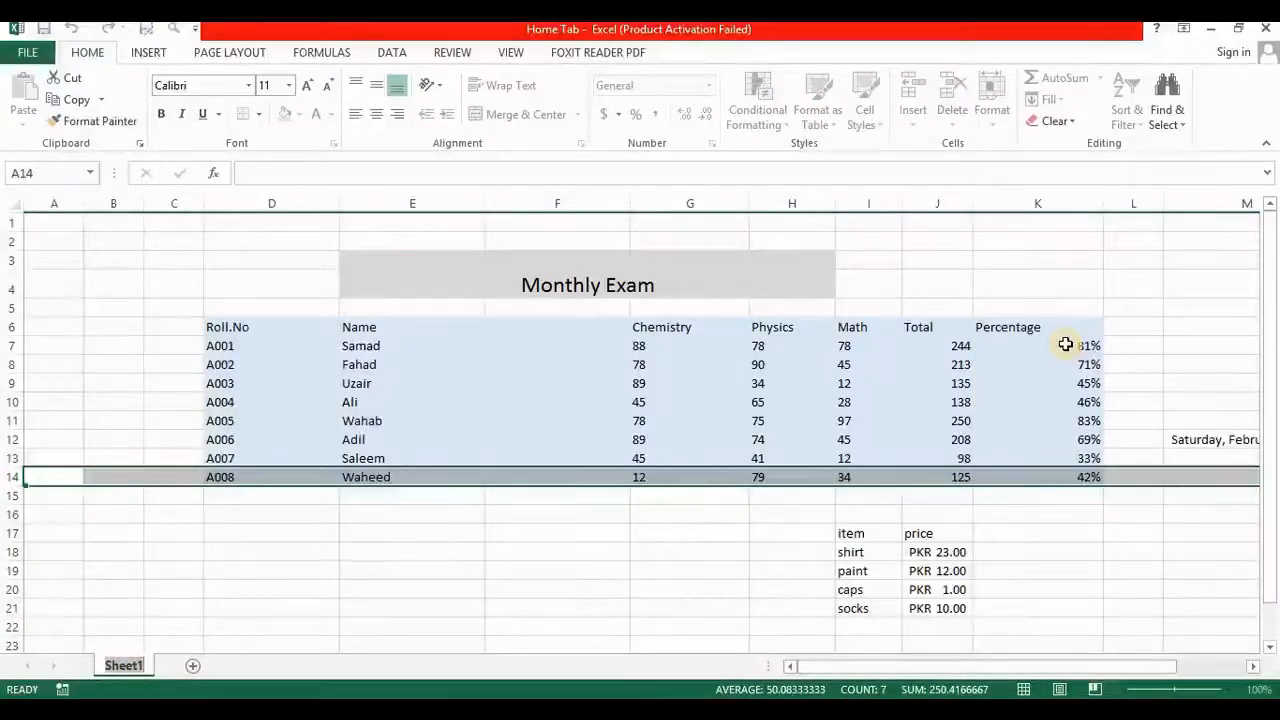
type("Hi")
key("Return")
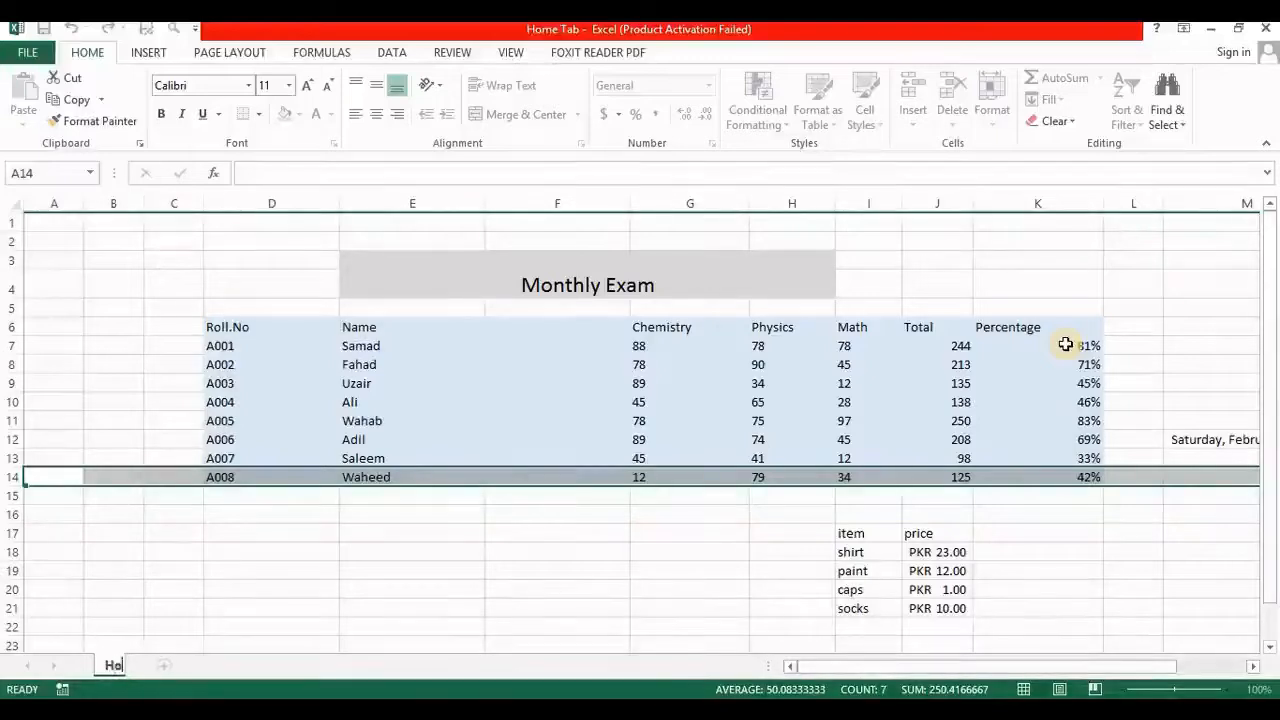
type("me Tab")
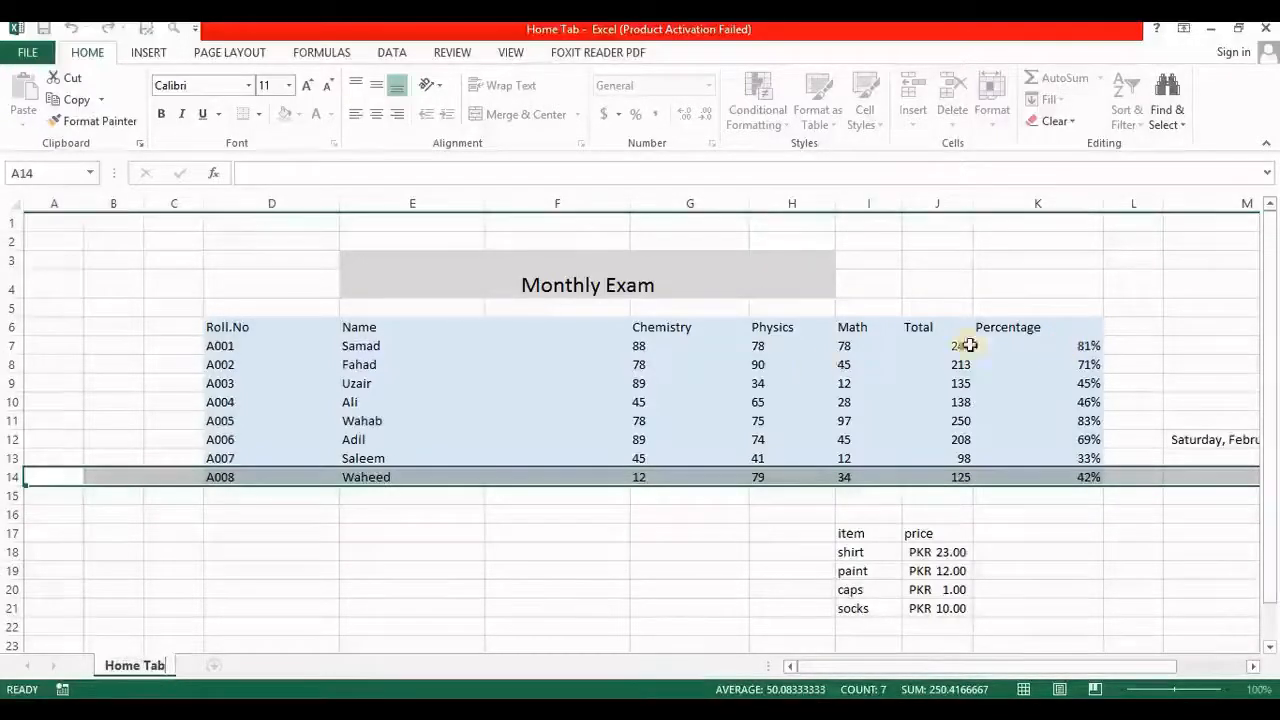
left_click(558, 496)
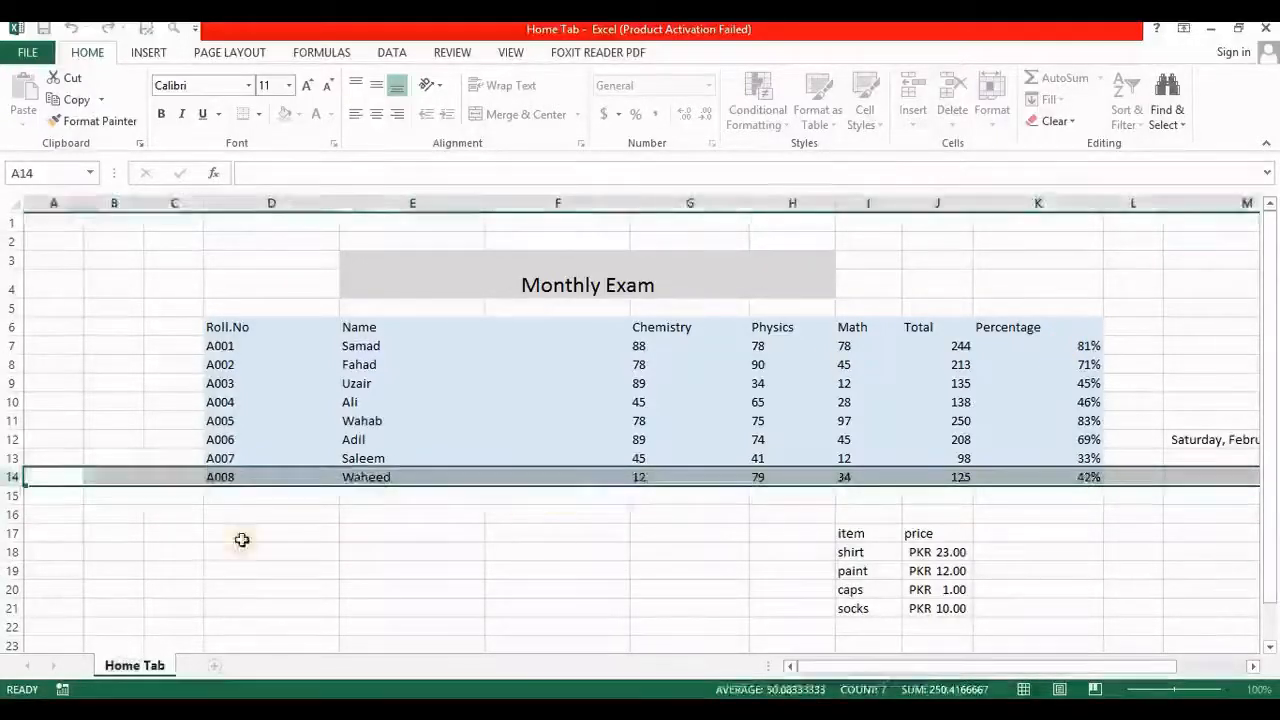
Choose 'move to end' in the Move or Copy settings, then close them without moving
right_click(128, 672)
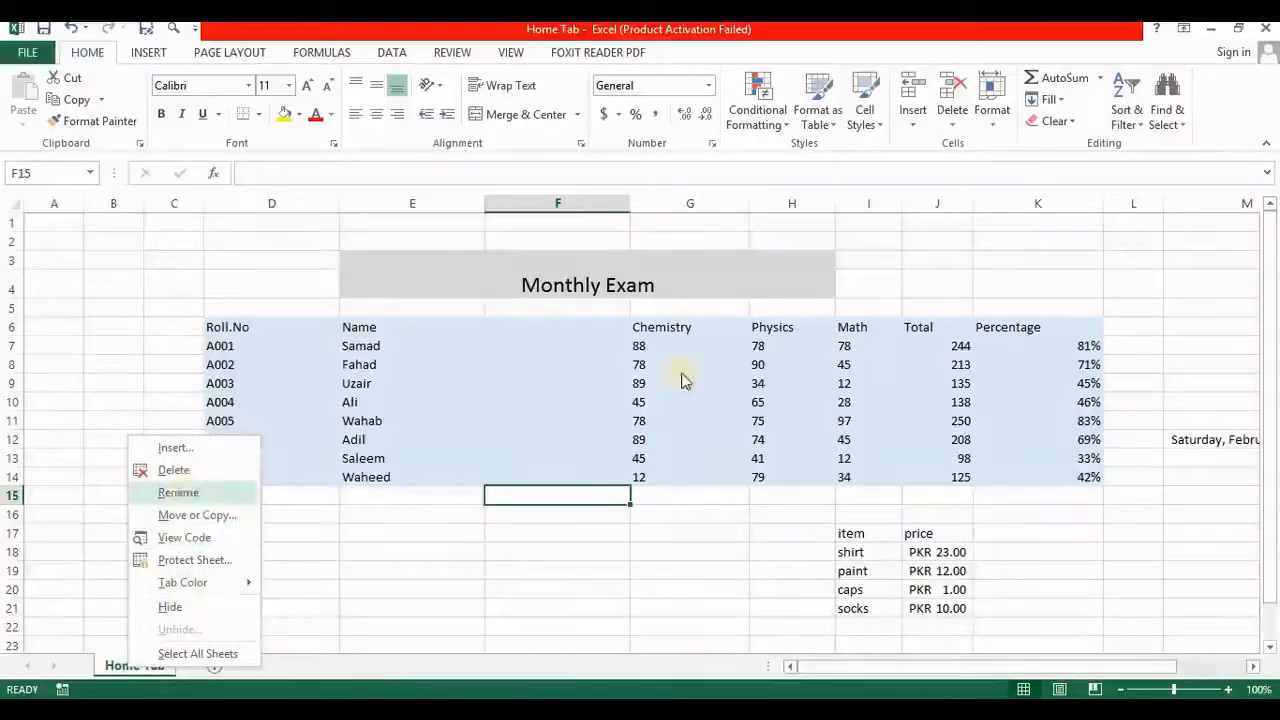
left_click(992, 105)
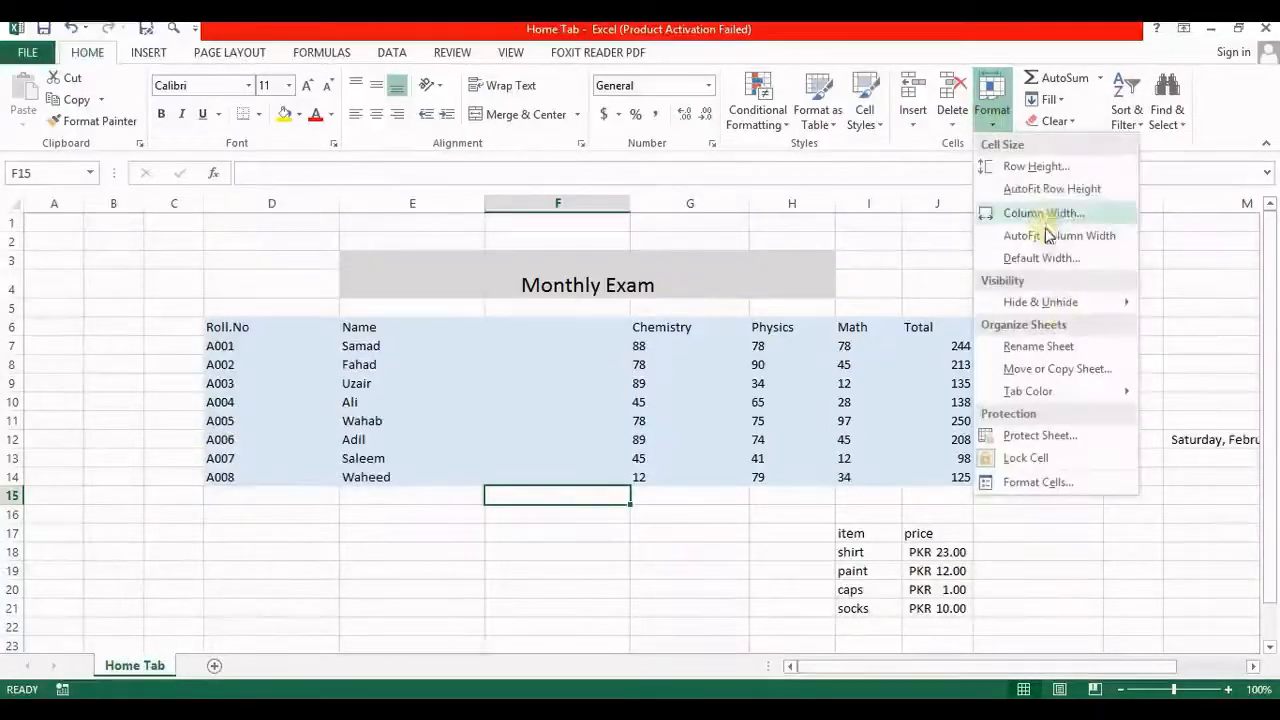
left_click(1066, 373)
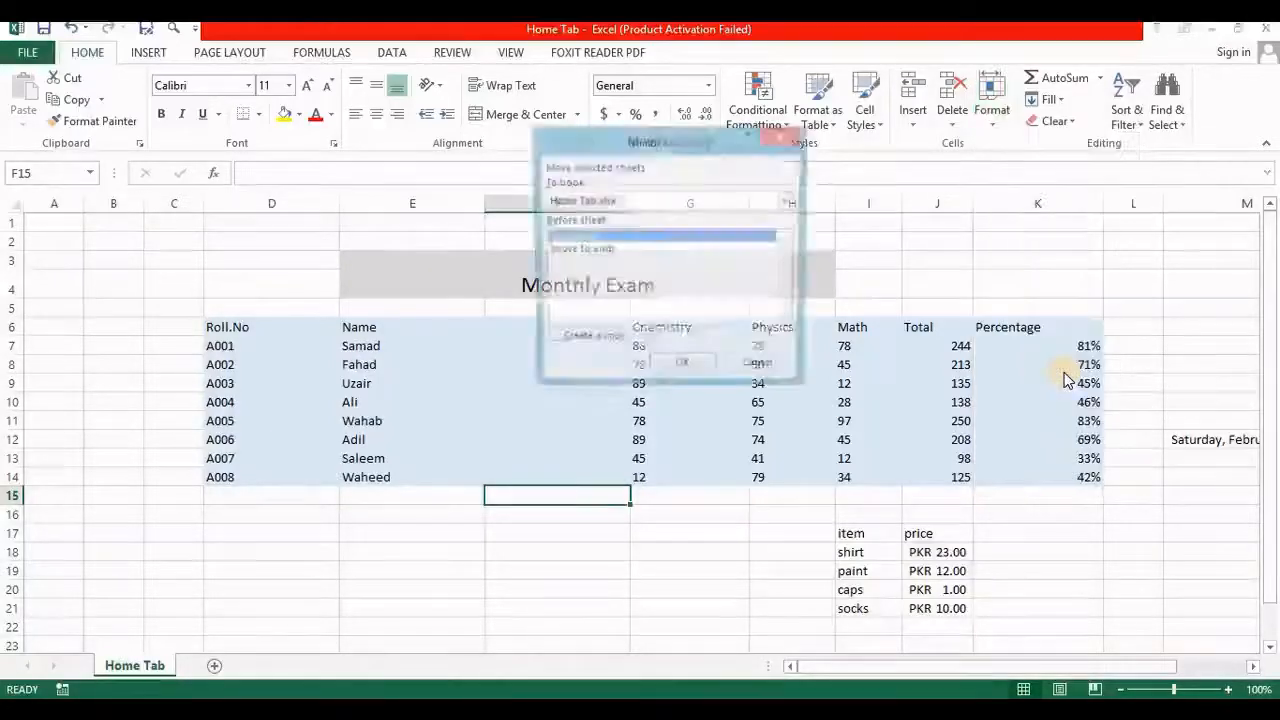
left_click(588, 252)
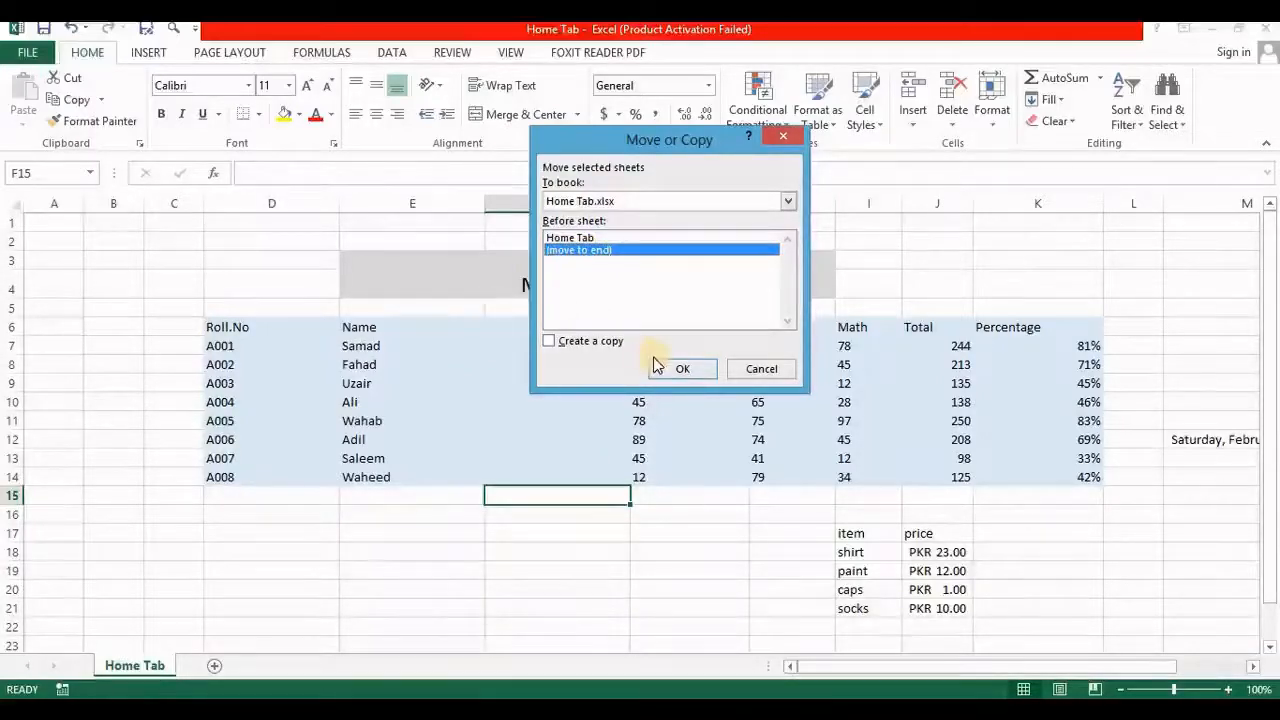
left_click(783, 135)
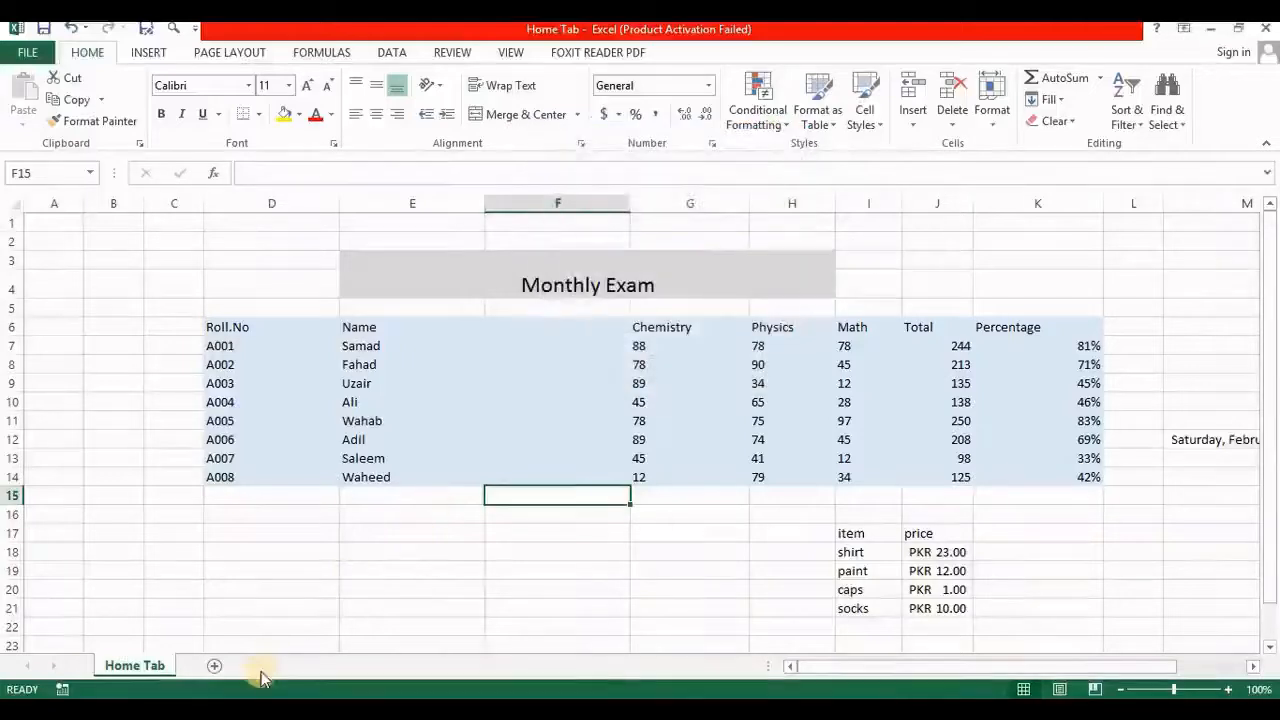
Add a new blank Sheet3 and move the sheet to the end via Move or Copy
left_click(216, 666)
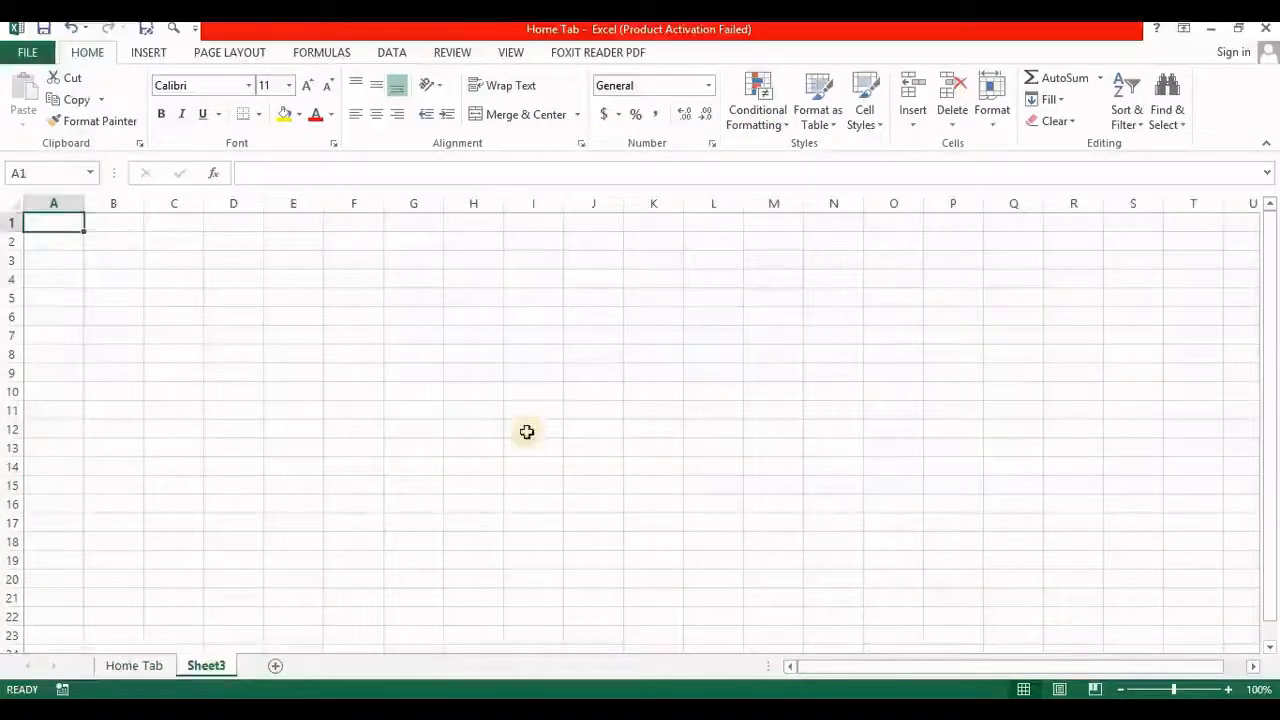
left_click(992, 118)
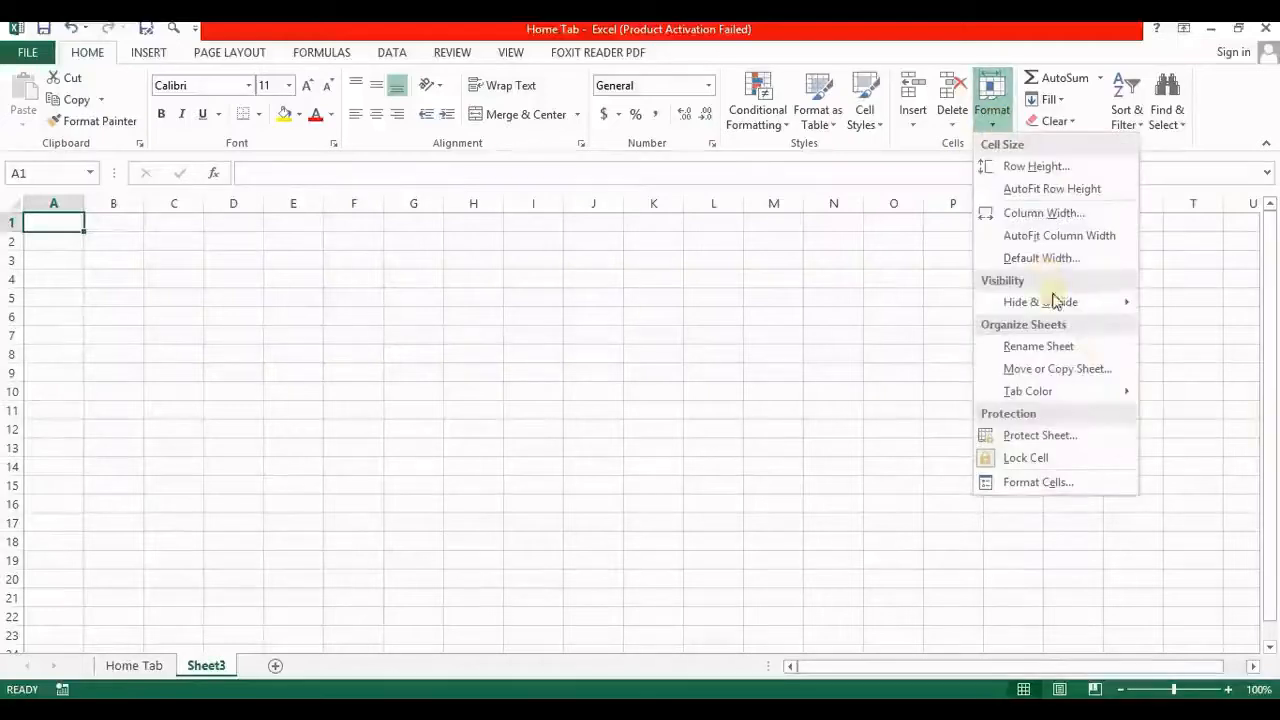
left_click(1089, 368)
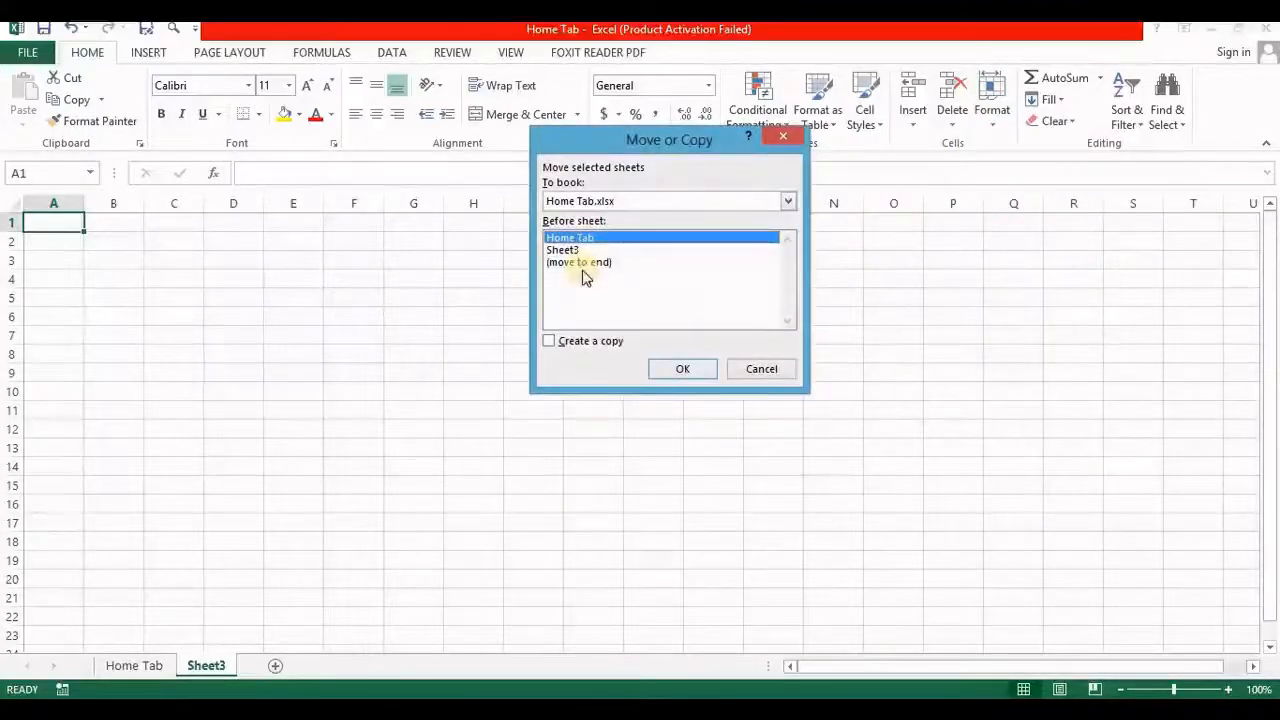
left_click(583, 263)
left_click(680, 366)
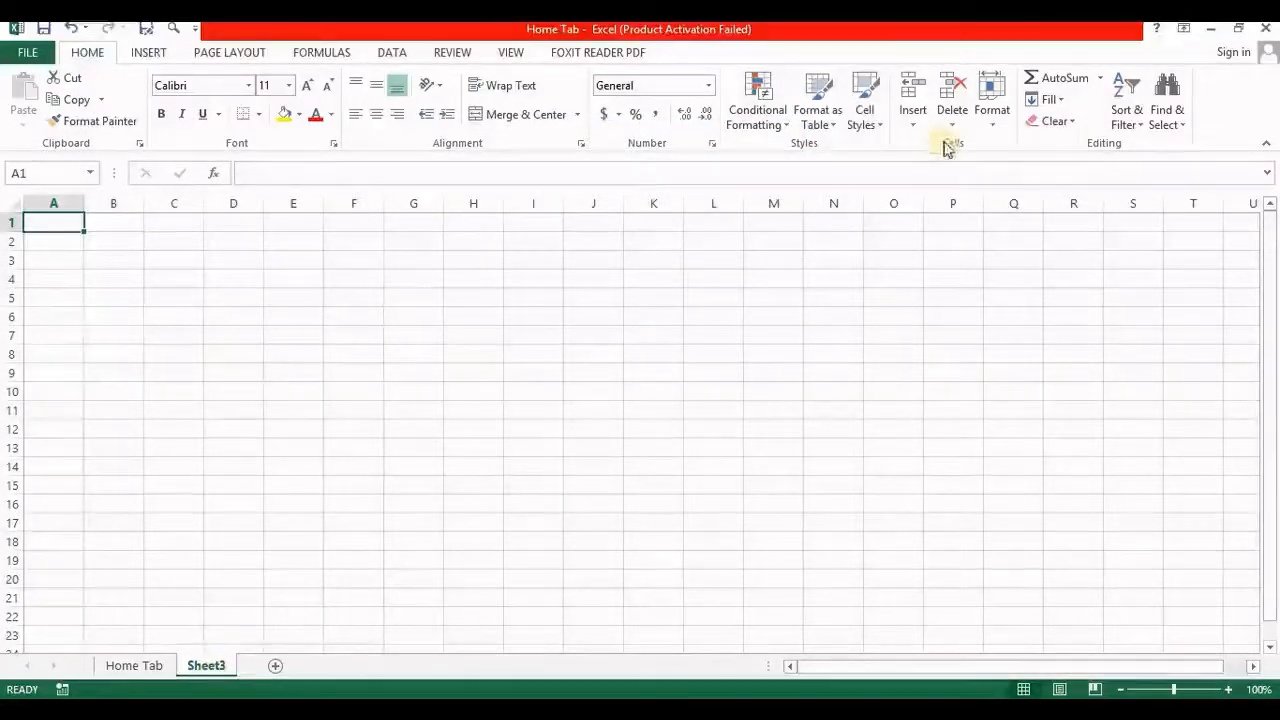
left_click(999, 128)
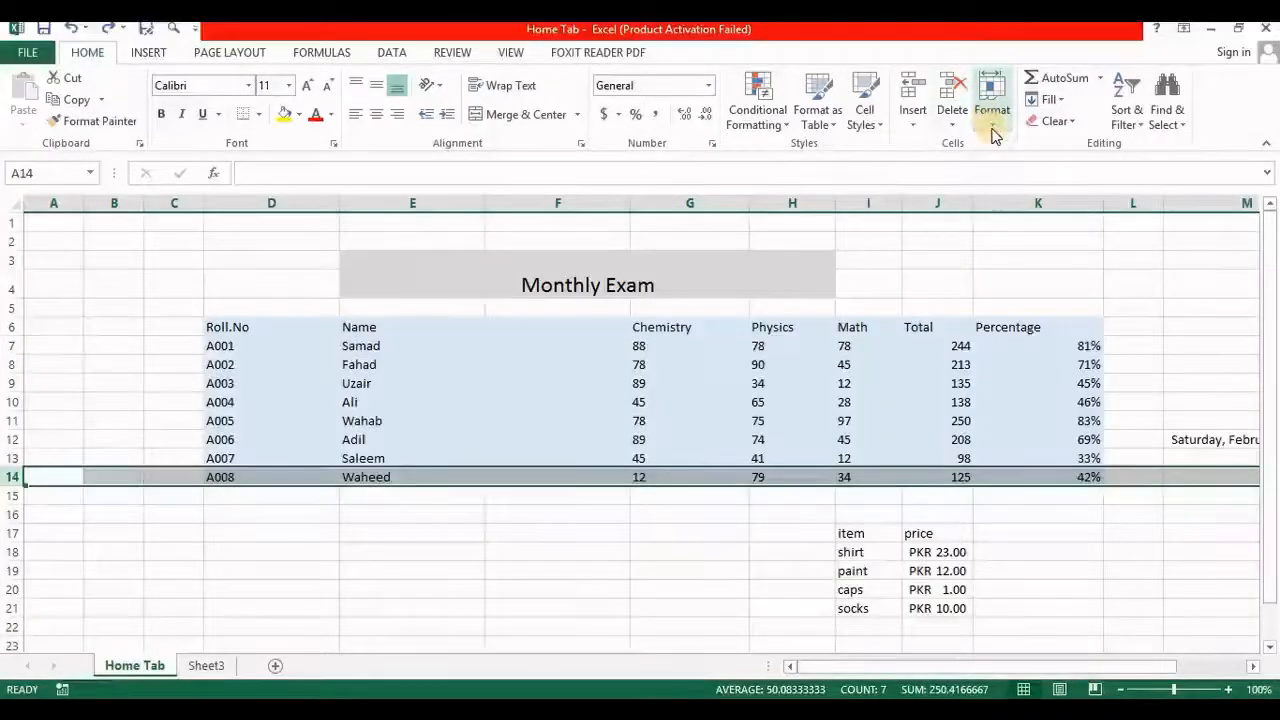
Cancel the Protect Sheet settings, leaving the sheet unprotected, then glance at Sheet3 and return to Home Tab
left_click(991, 108)
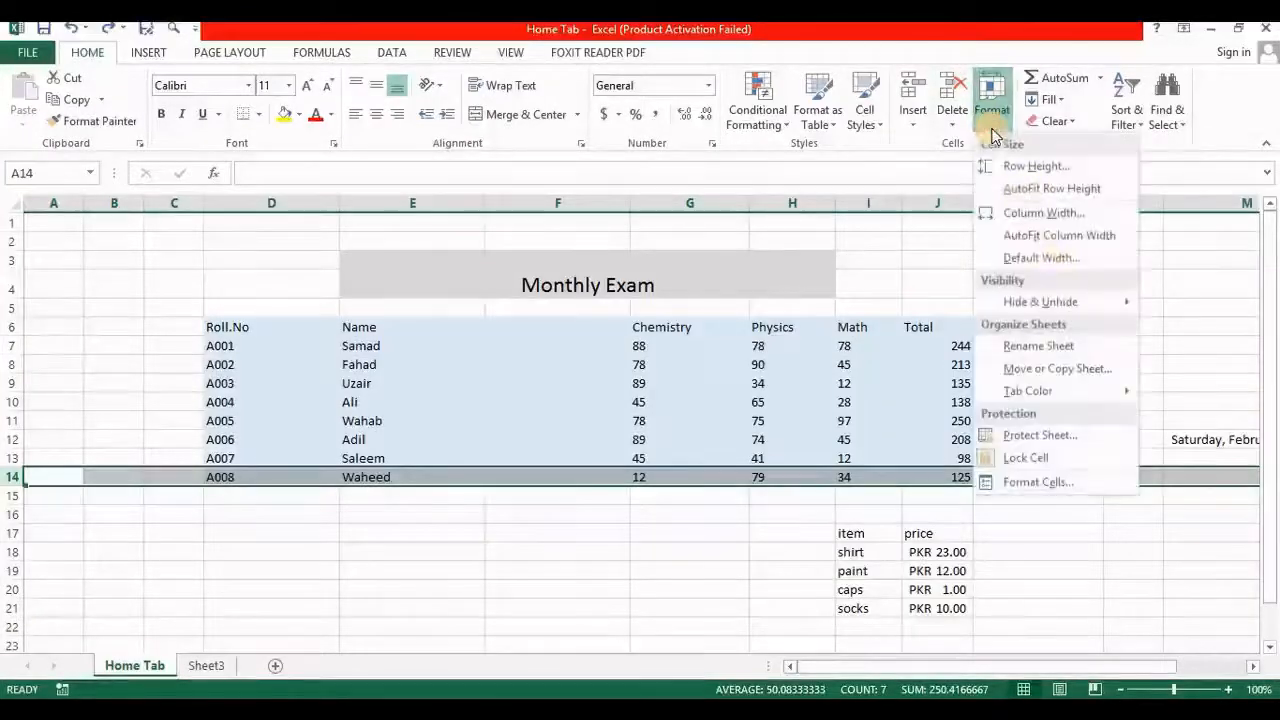
left_click(1066, 435)
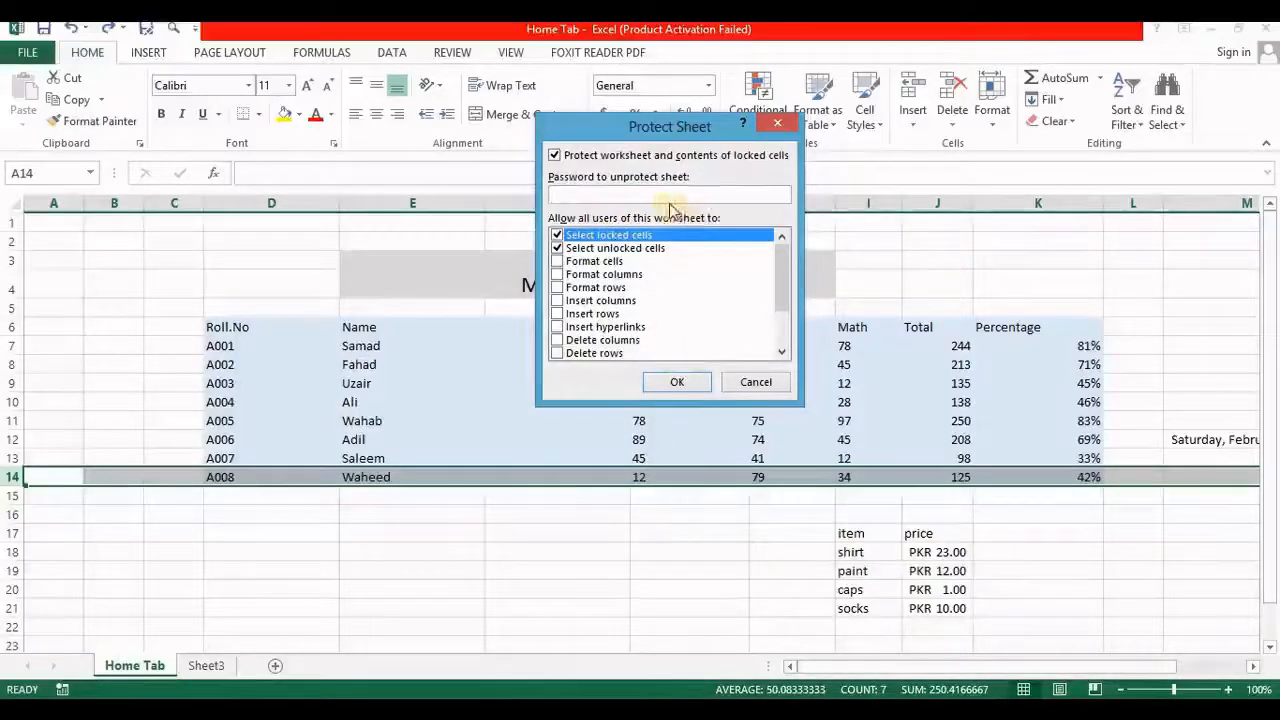
left_click(752, 385)
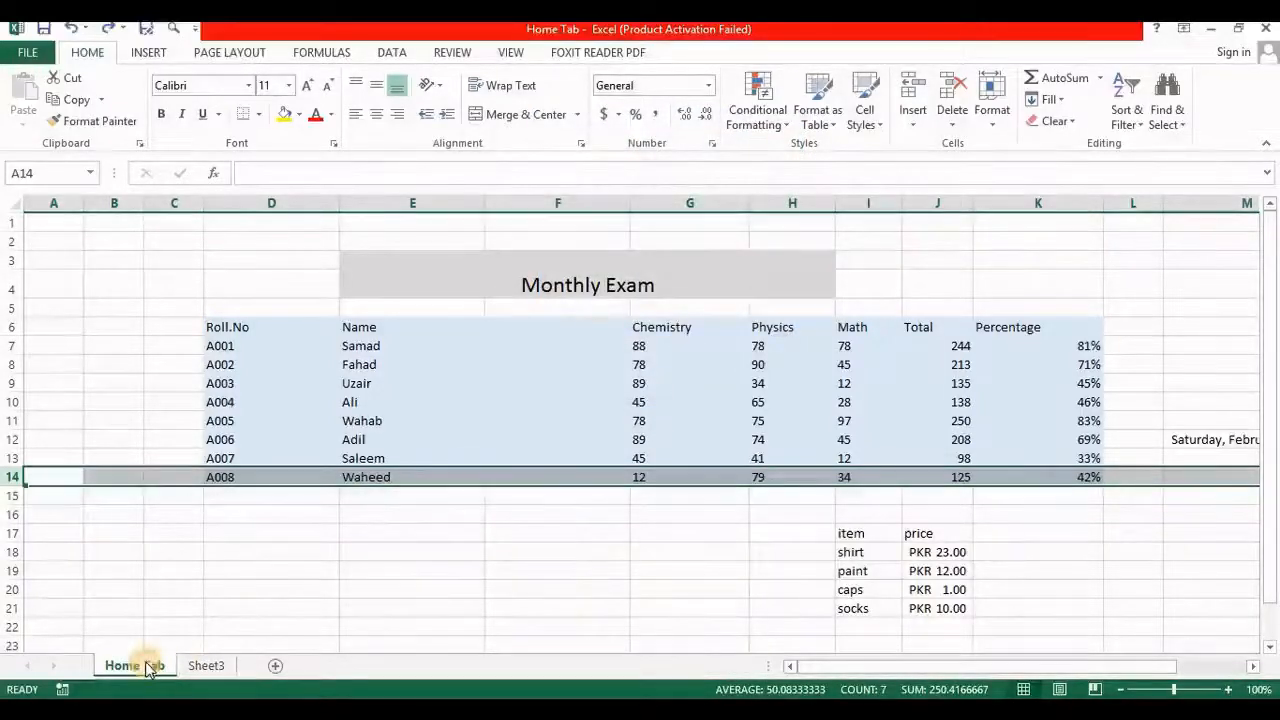
left_click(200, 667)
left_click(134, 667)
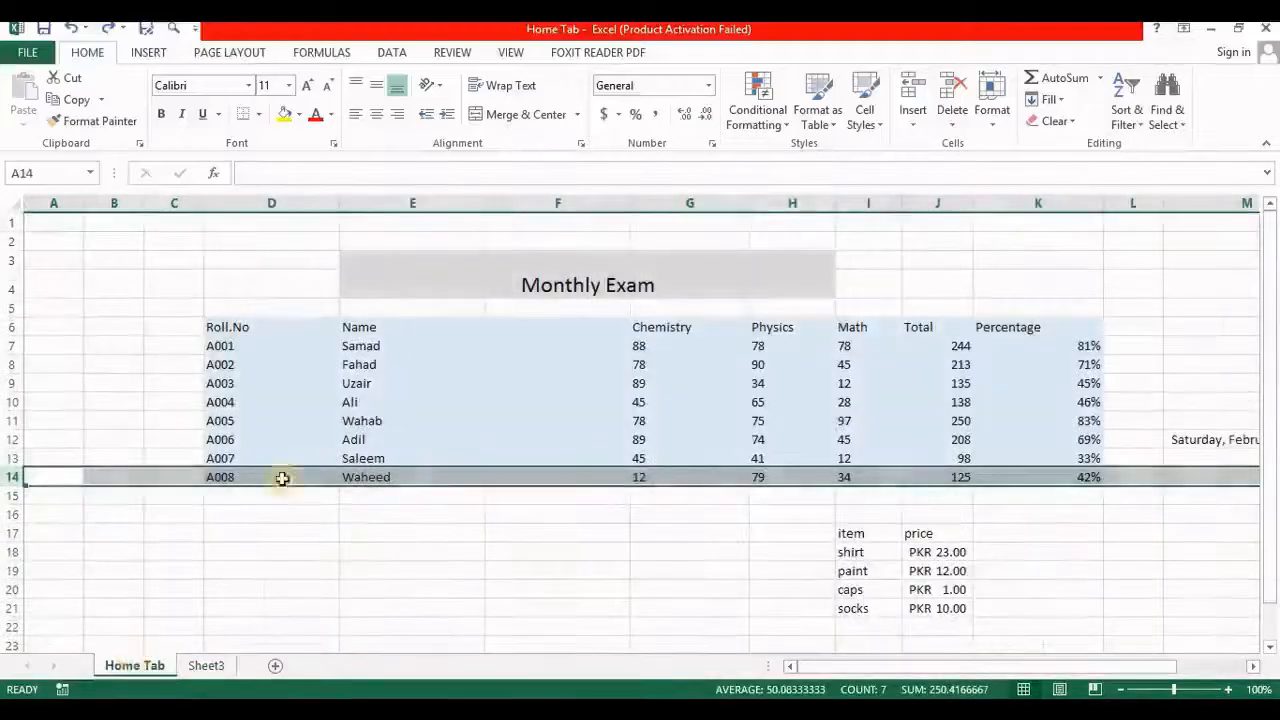
Toggle Lock Cell on row 14 so its cells end unlocked, then select G15
left_click(996, 133)
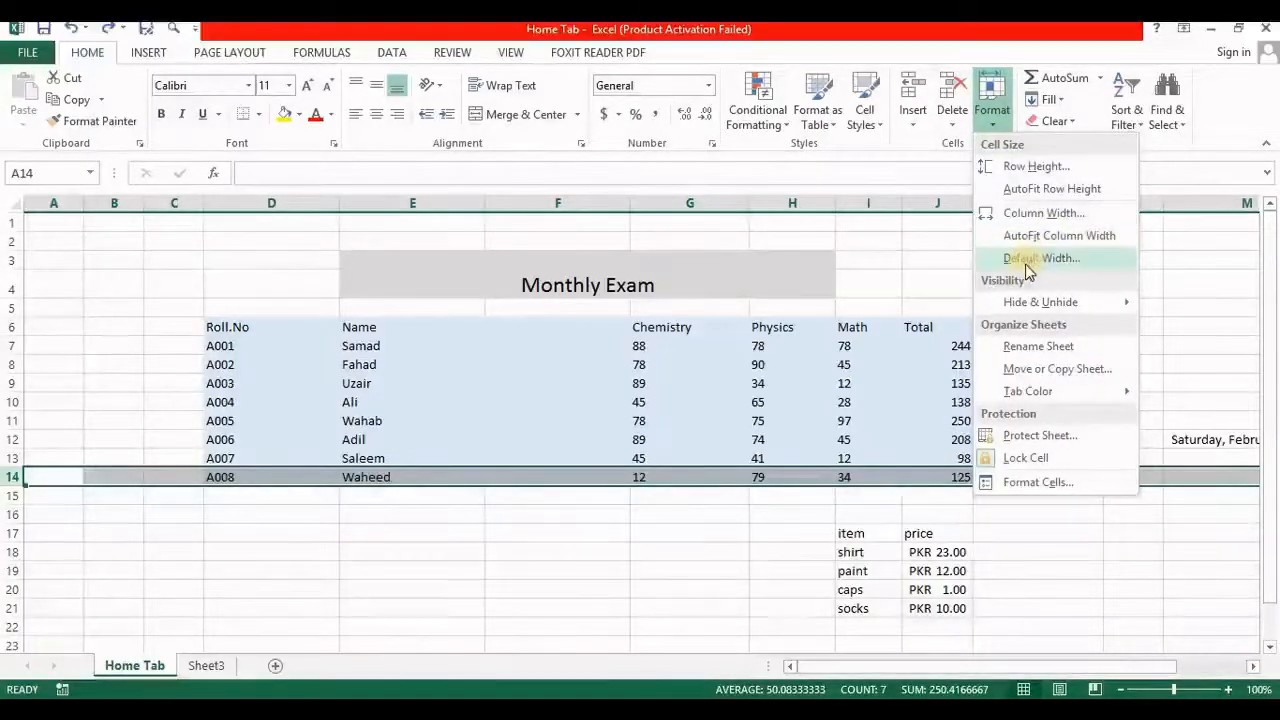
left_click(1045, 453)
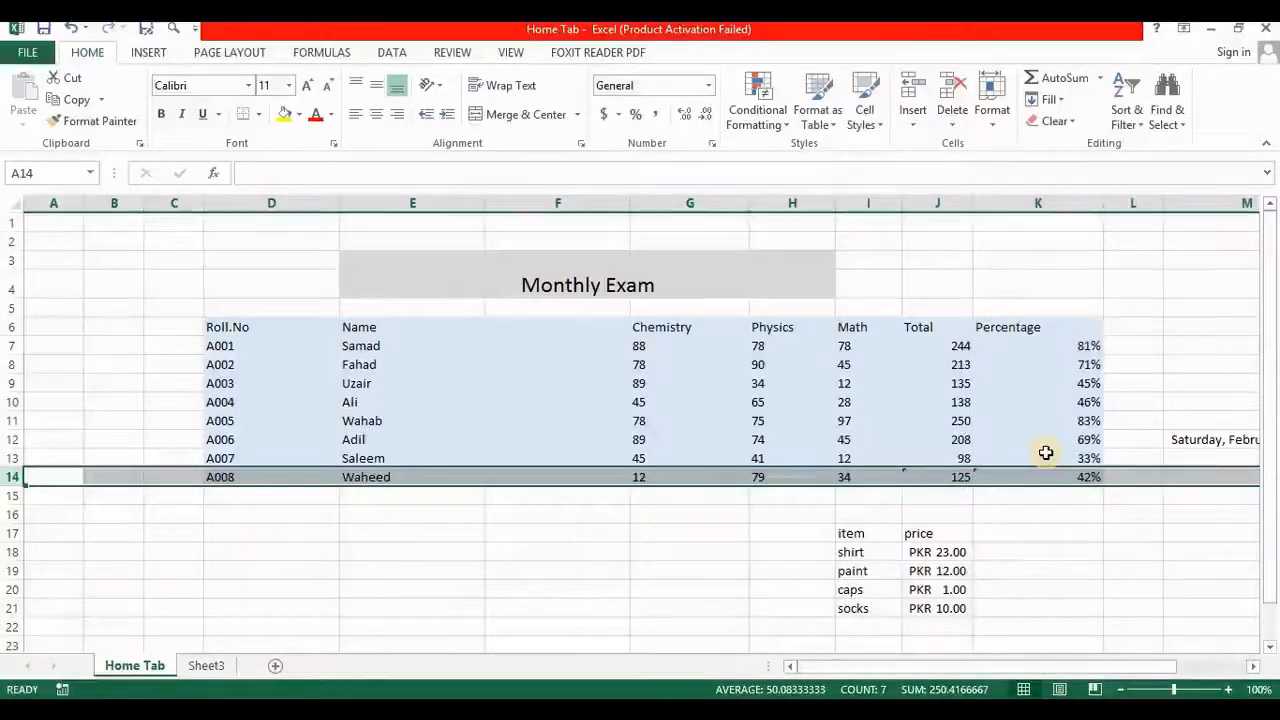
left_click(990, 128)
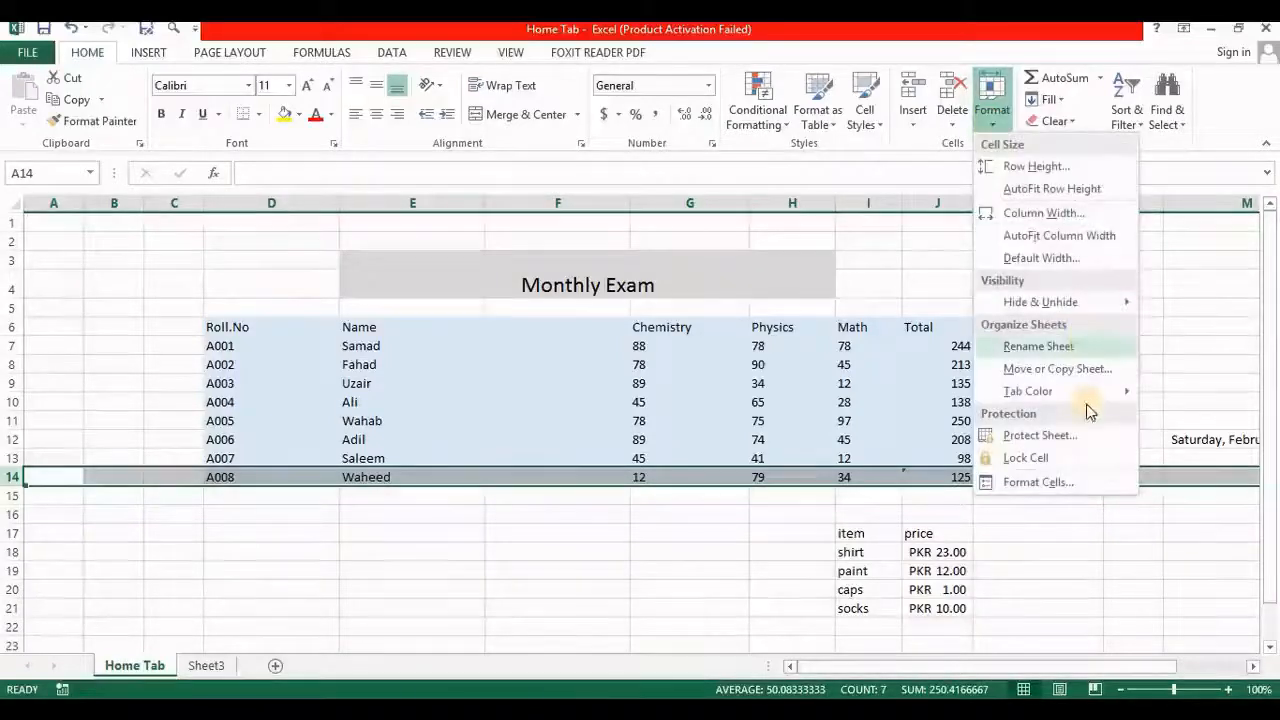
left_click(1070, 462)
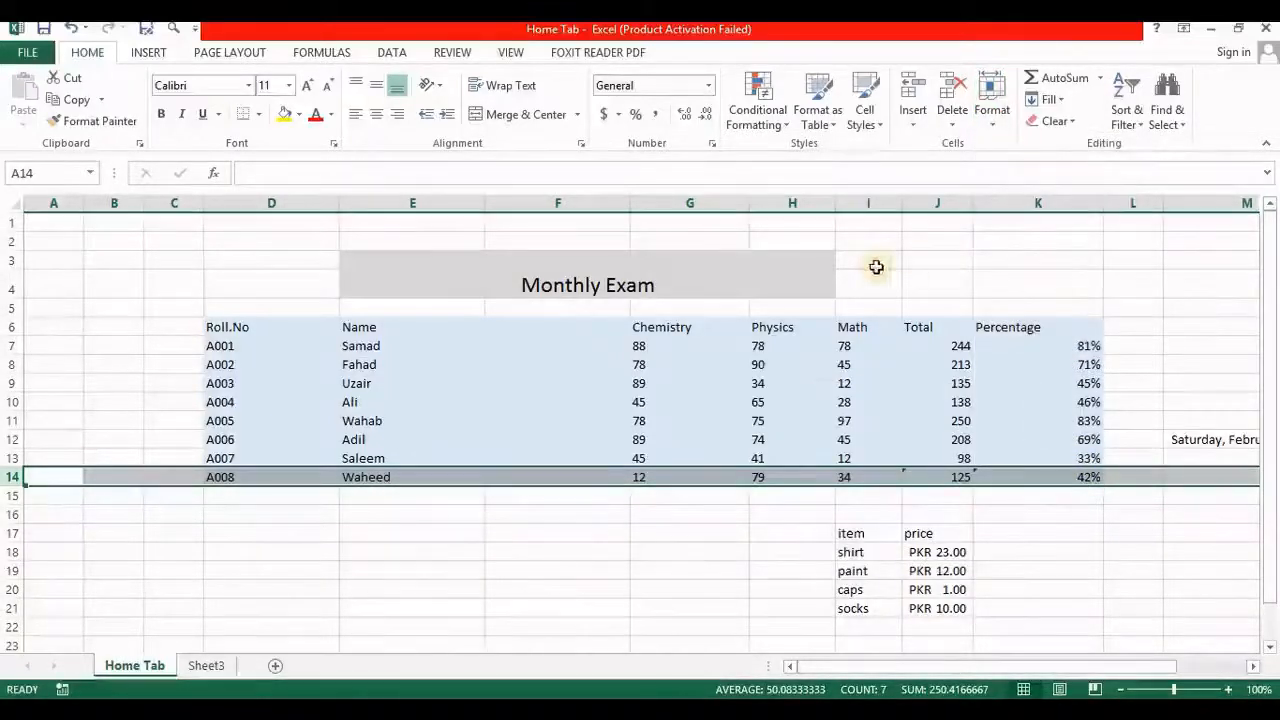
left_click(648, 497)
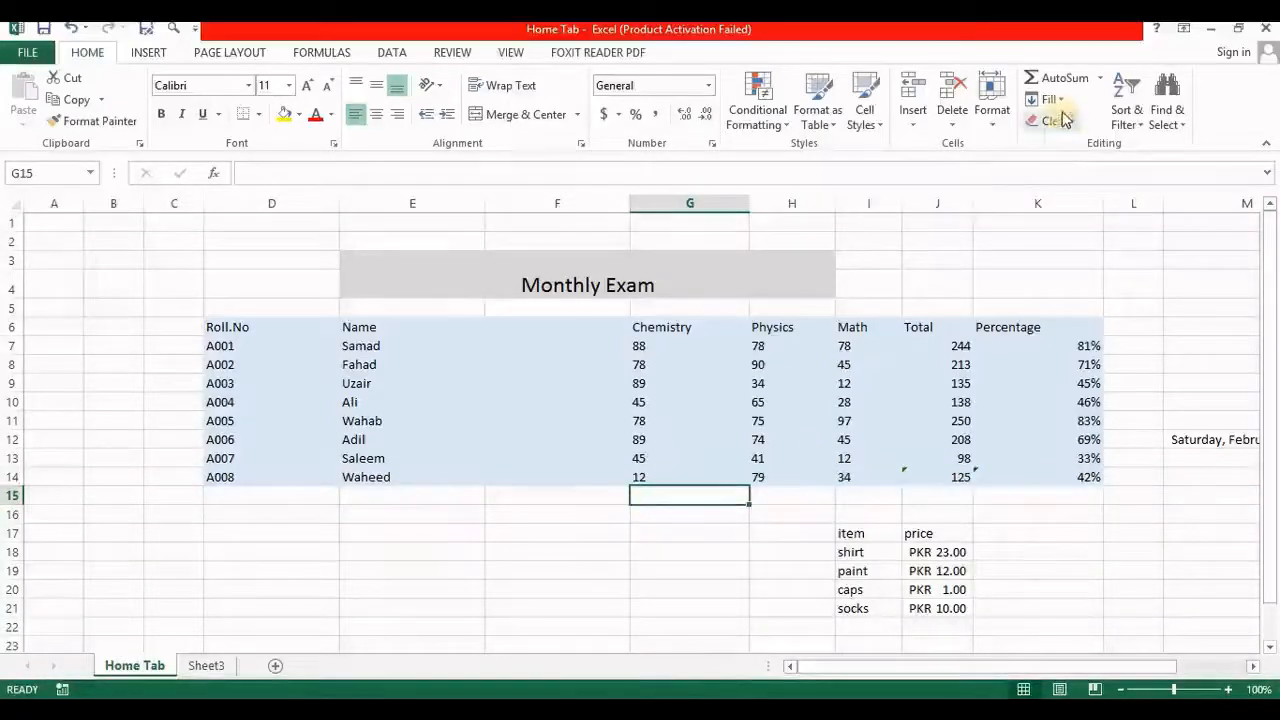
AutoSum row 15 totals for Chemistry (524), Physics (536) and Math (351)
left_click(1090, 83)
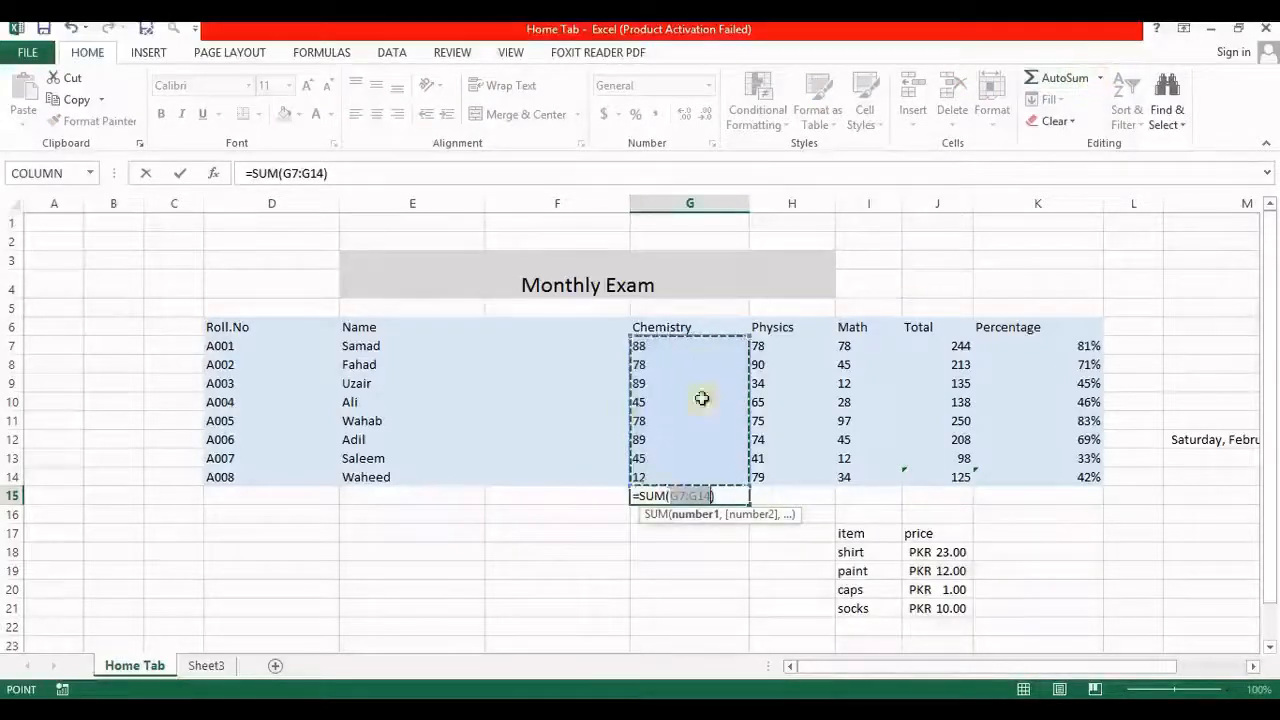
key("Return")
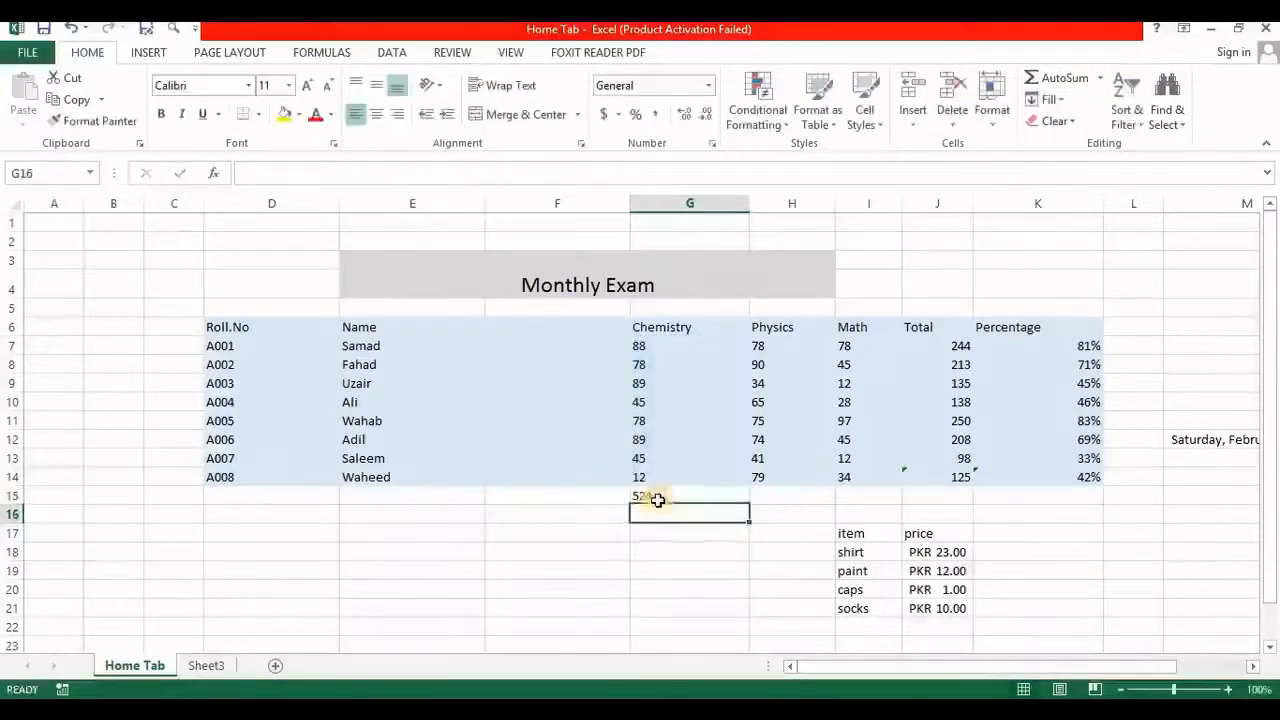
left_click(774, 500)
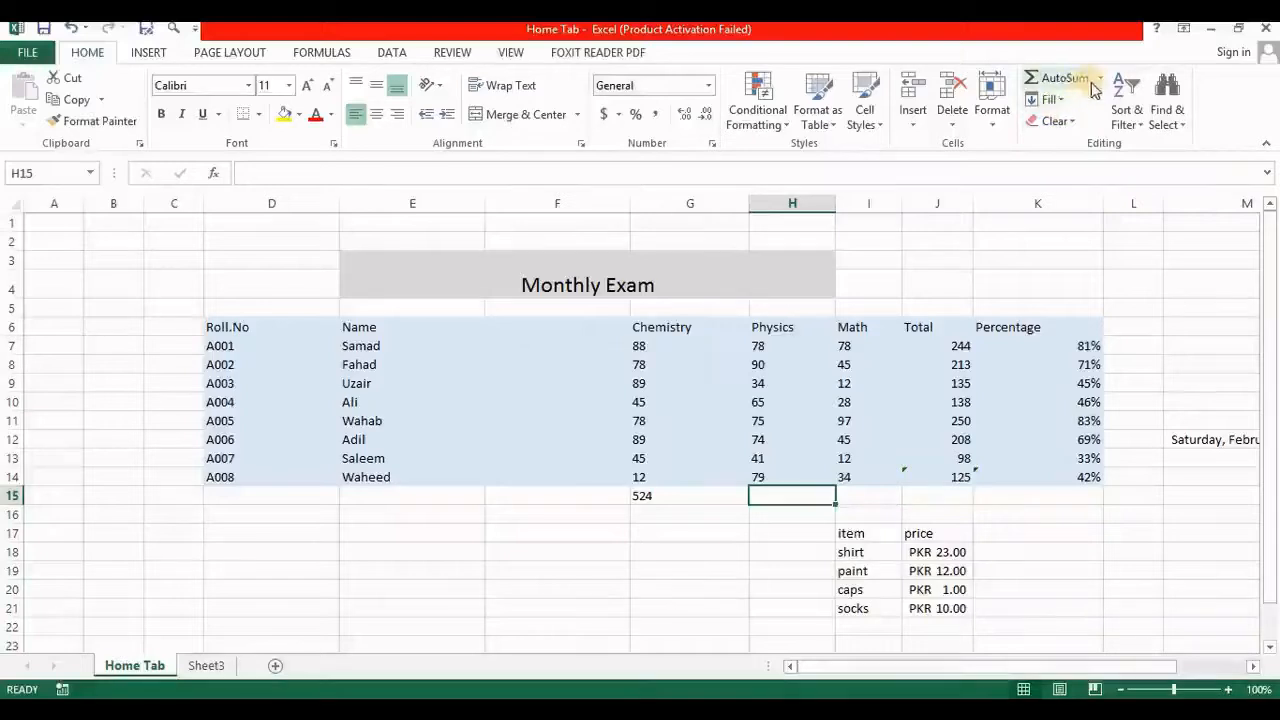
left_click(1052, 82)
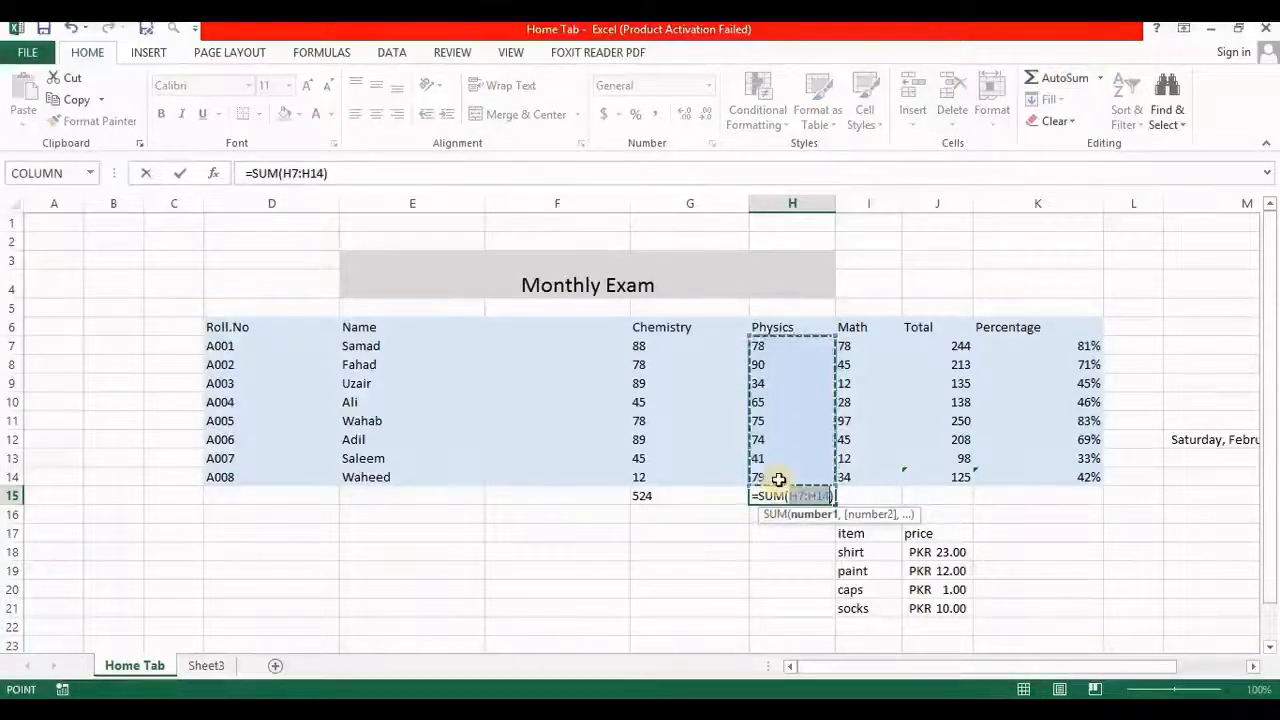
key("Return")
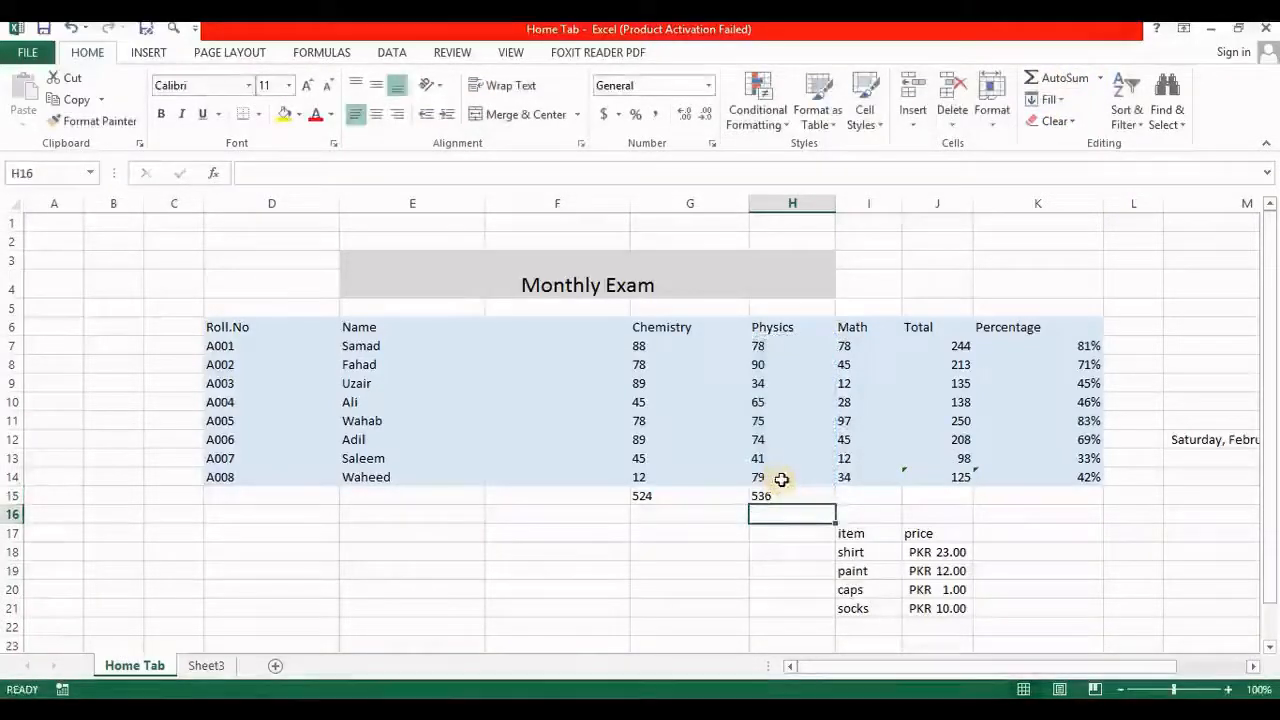
left_click(860, 496)
left_click(1050, 80)
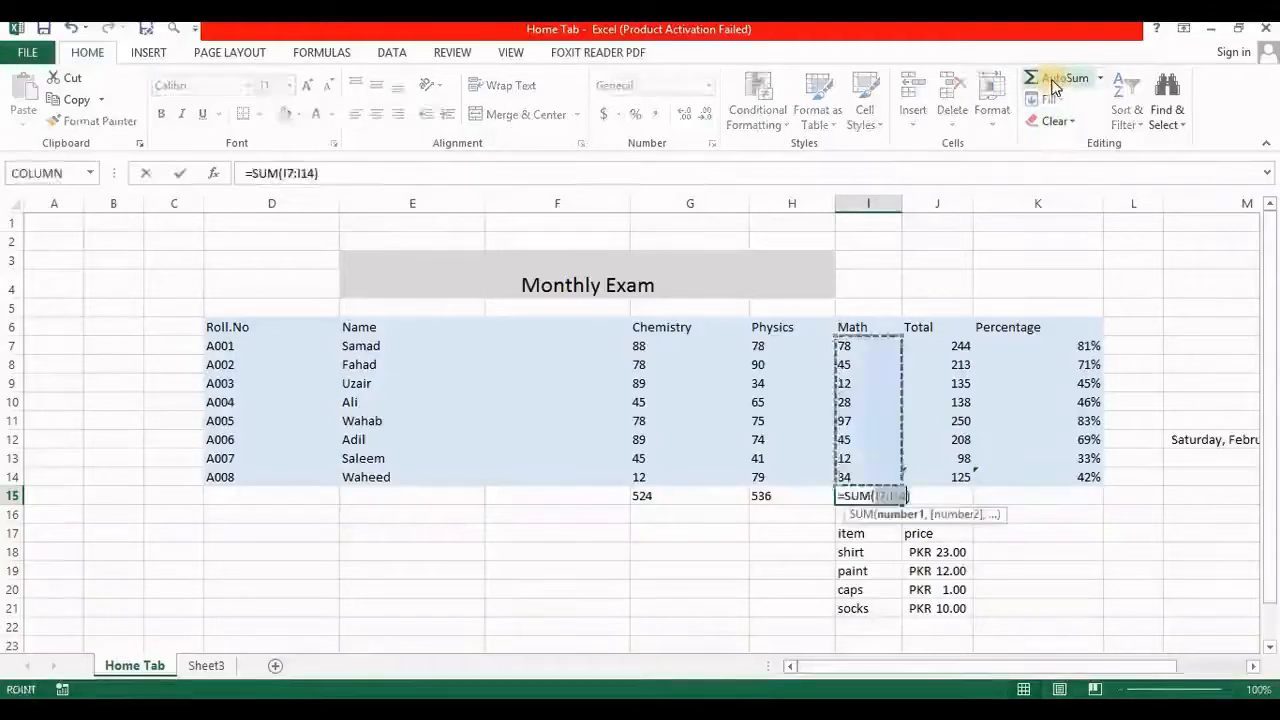
key("Return")
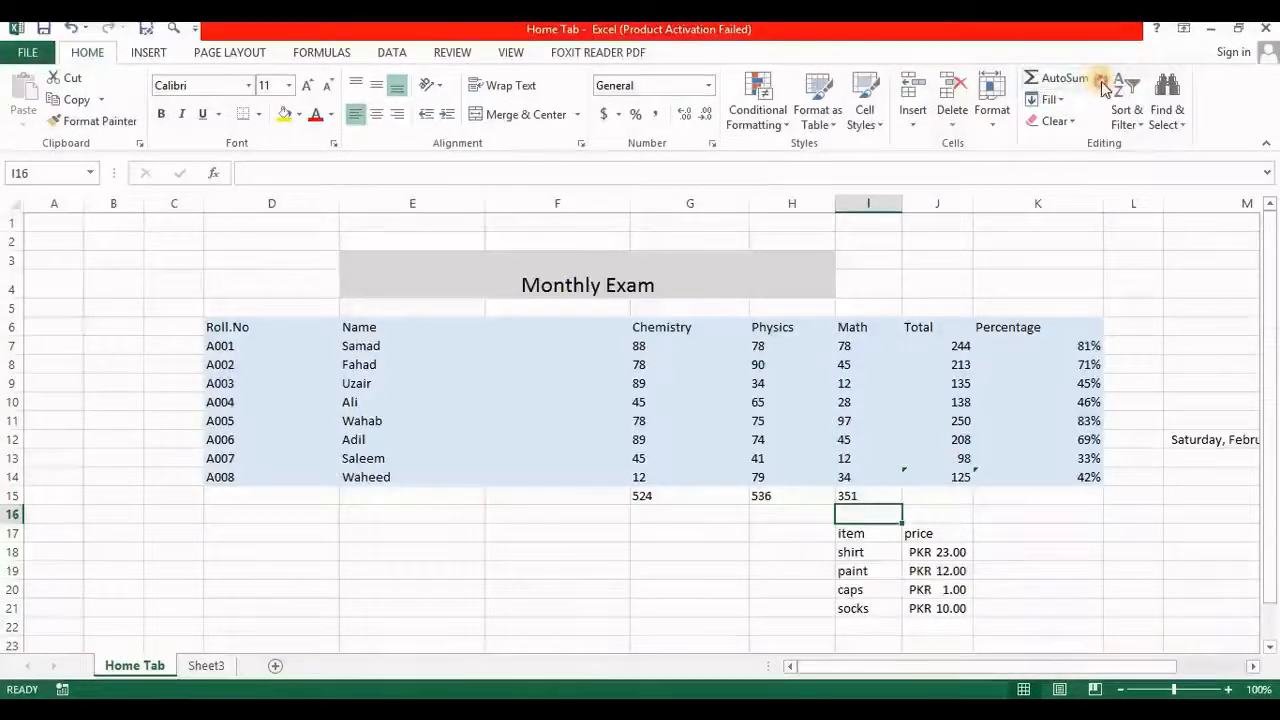
left_click(1100, 78)
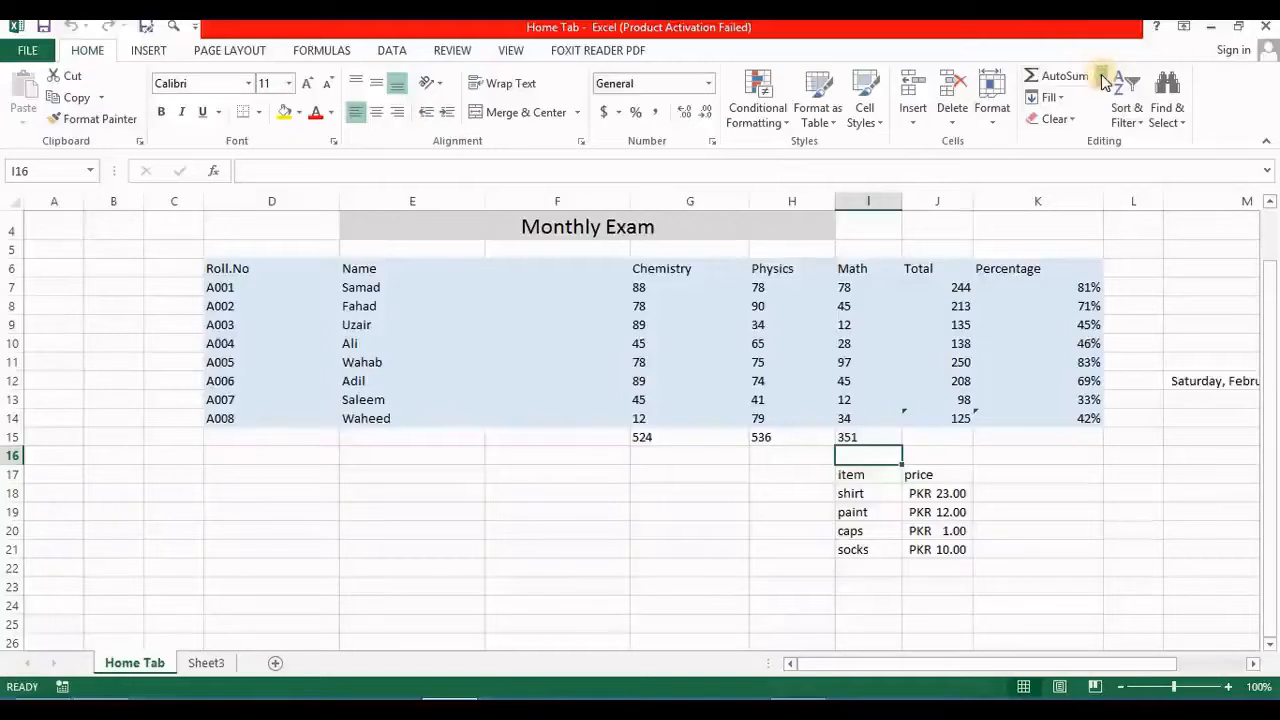
Put an AVERAGE of J18:J21 in J22, showing PKR 11.50 under the item prices
left_click(1103, 77)
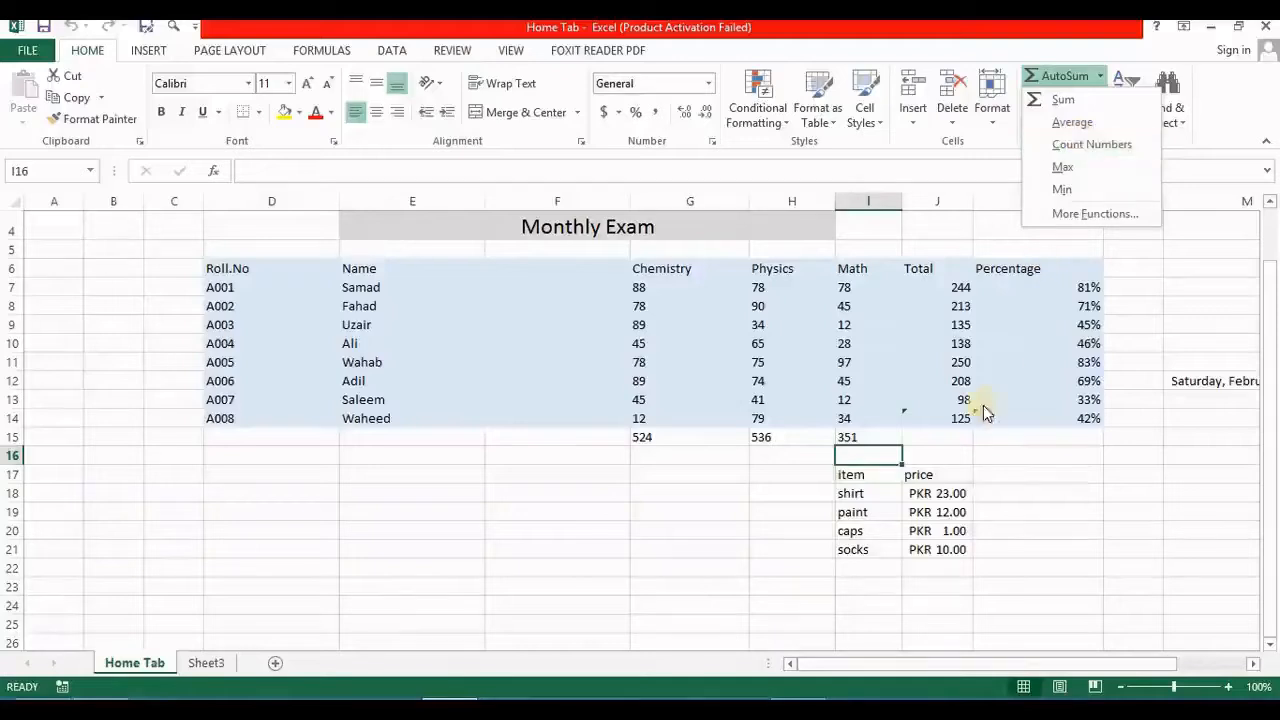
left_click(937, 560)
left_click(935, 566)
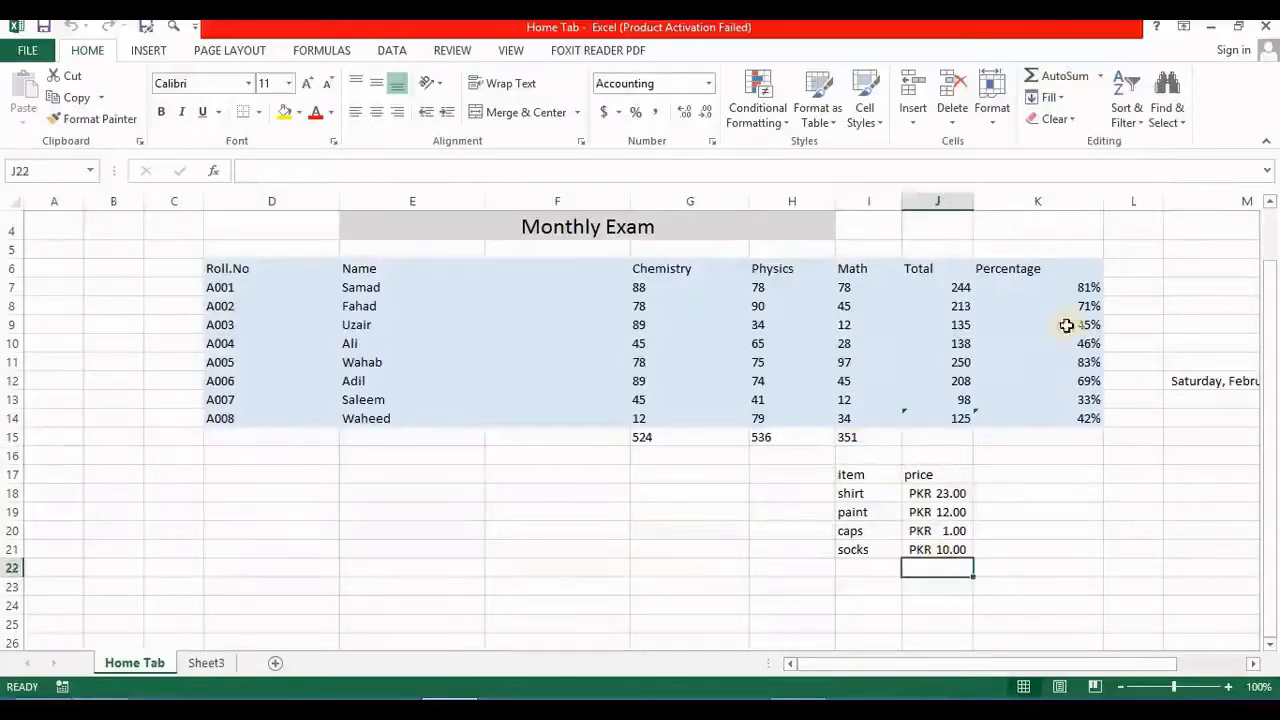
left_click(1102, 78)
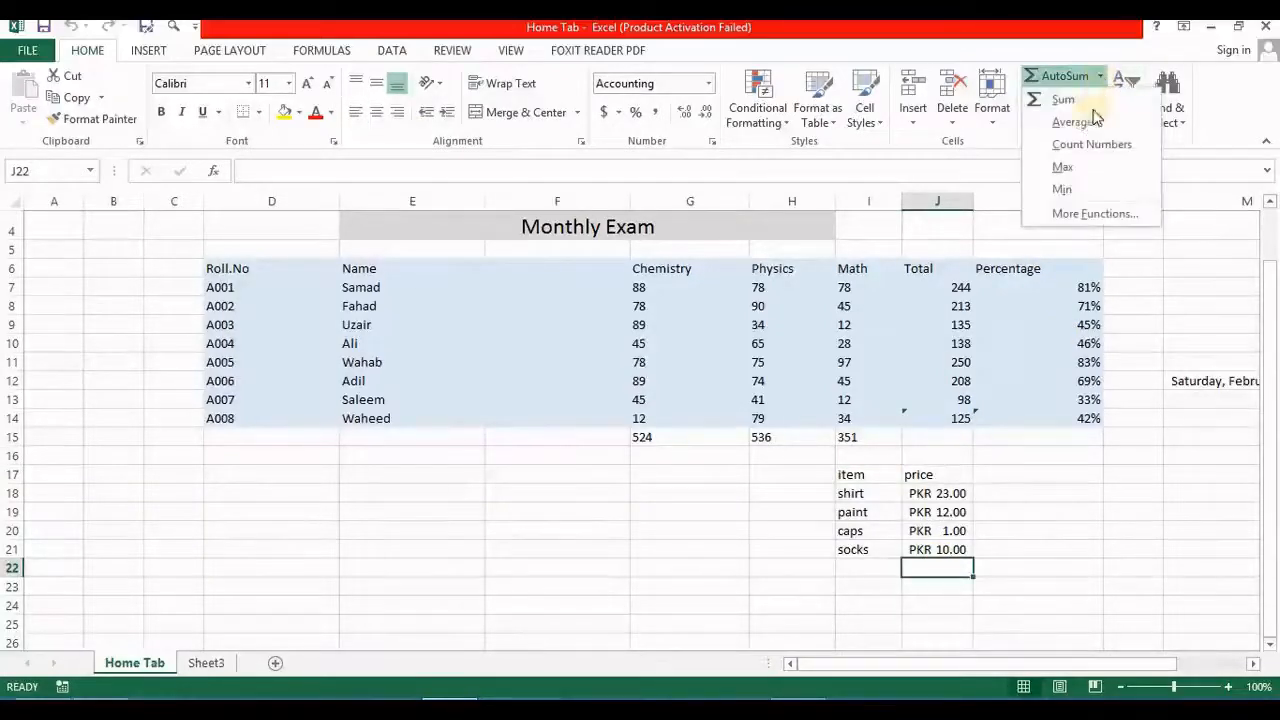
left_click(1086, 123)
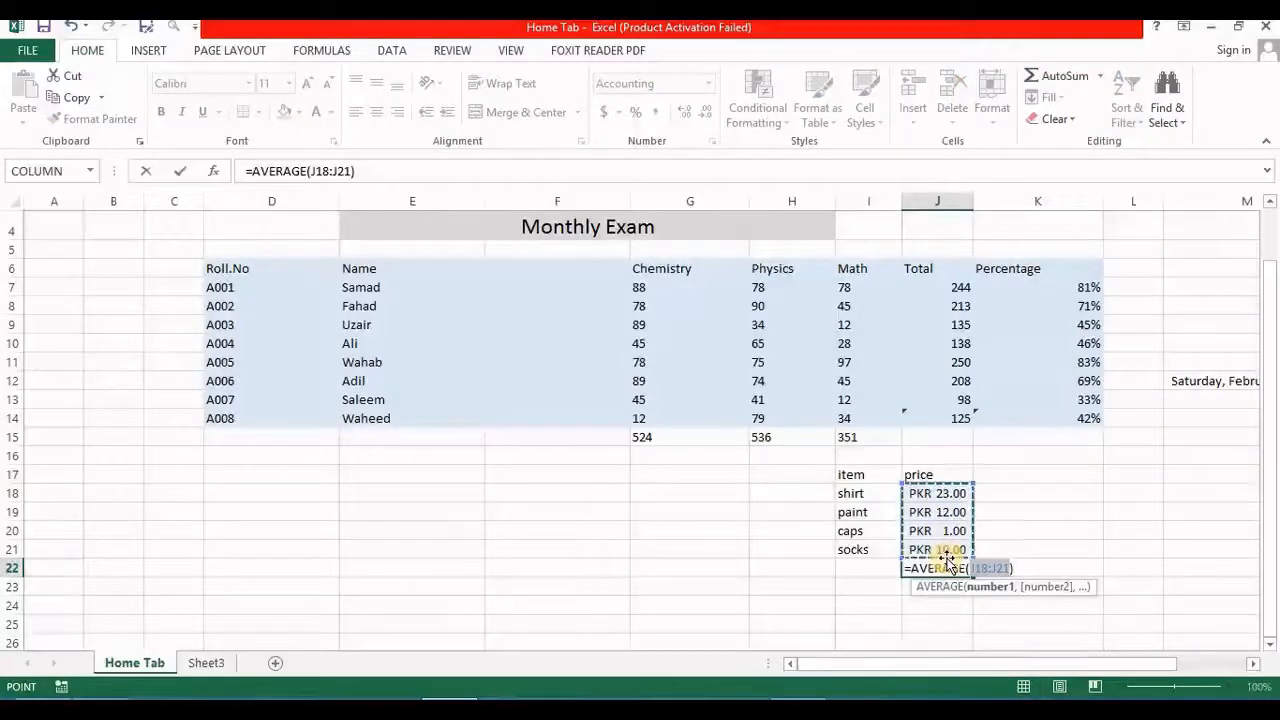
key("Return")
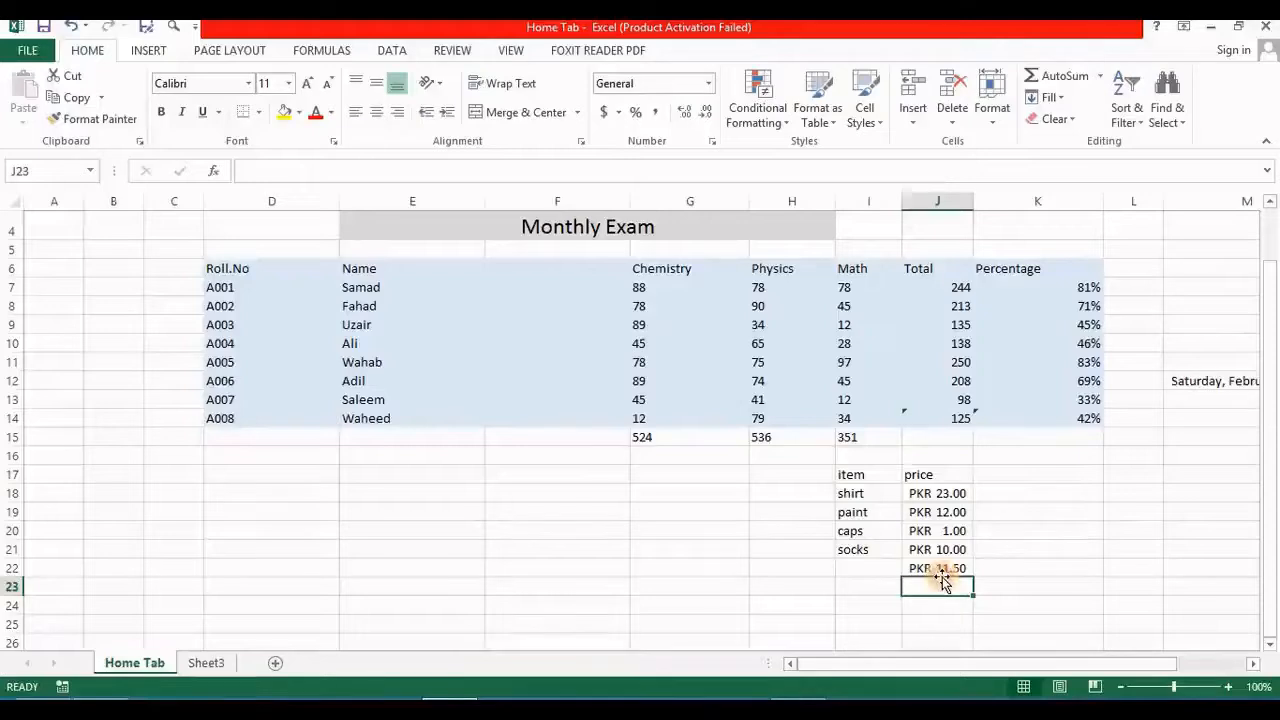
left_click(944, 568)
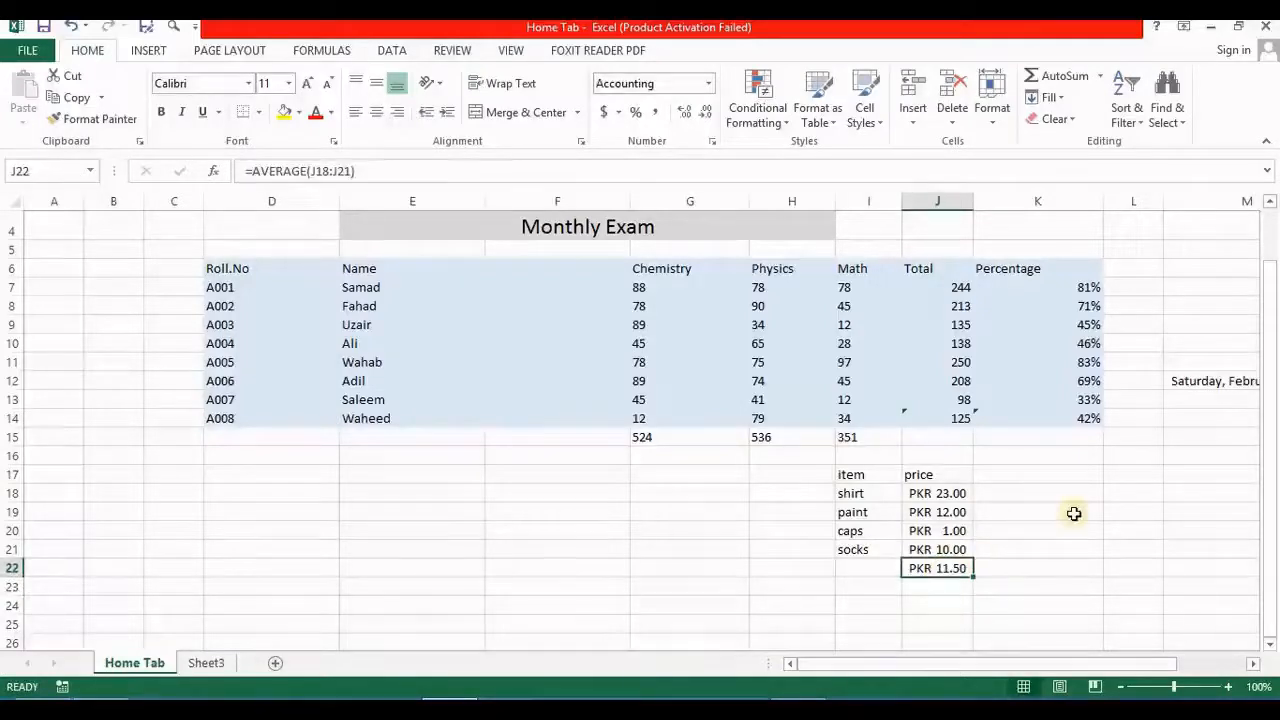
Replace the average in J22 with a COUNT of the item prices, showing 4
key("ctrl+c")
key("Delete")
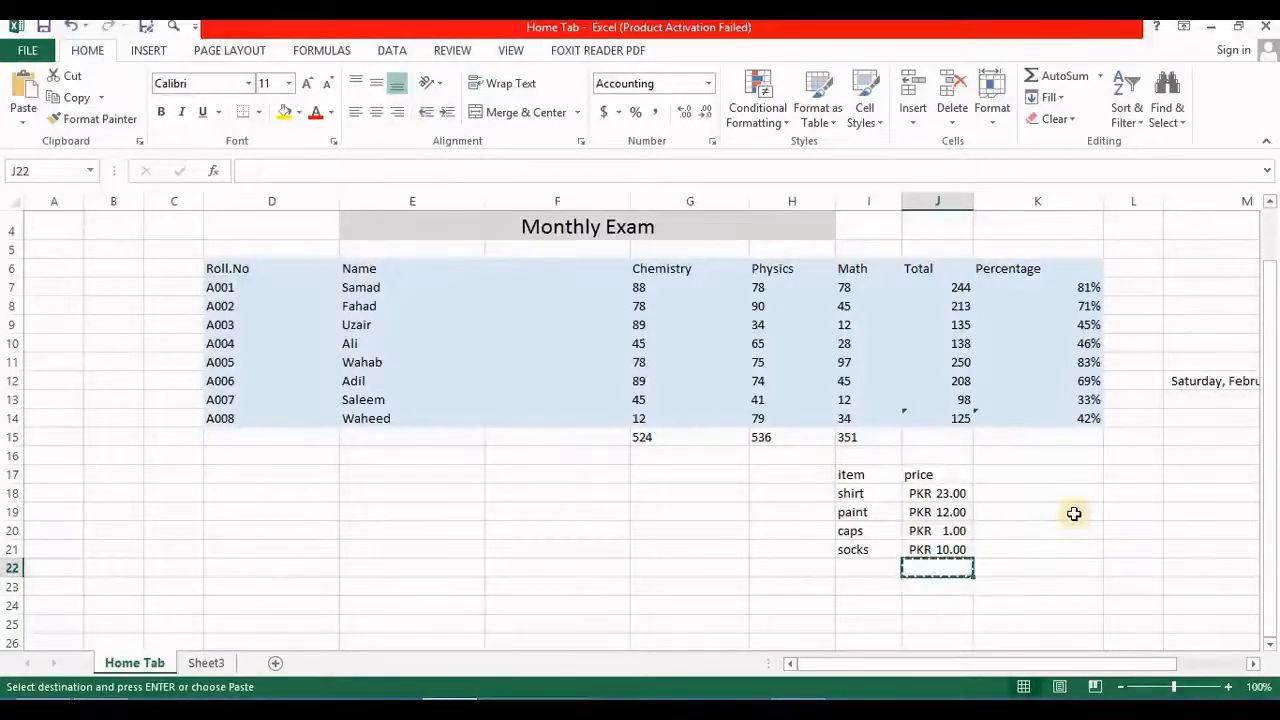
left_click(1026, 531)
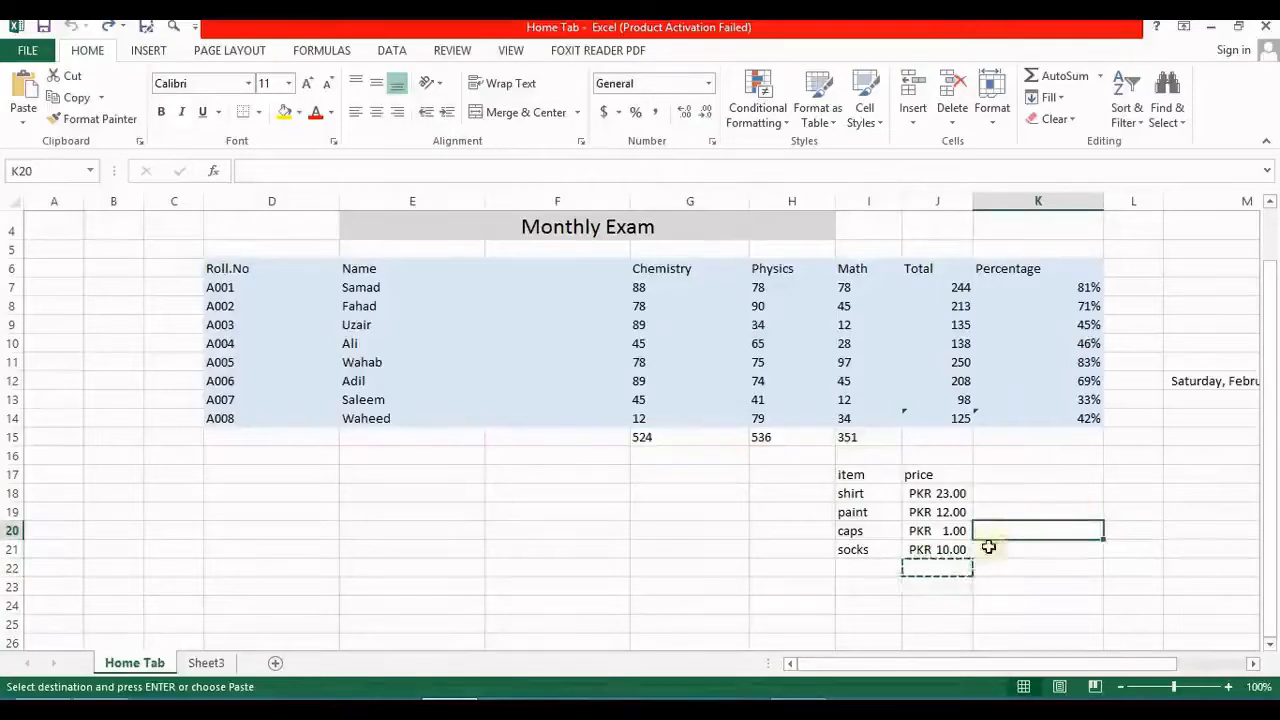
left_click(955, 567)
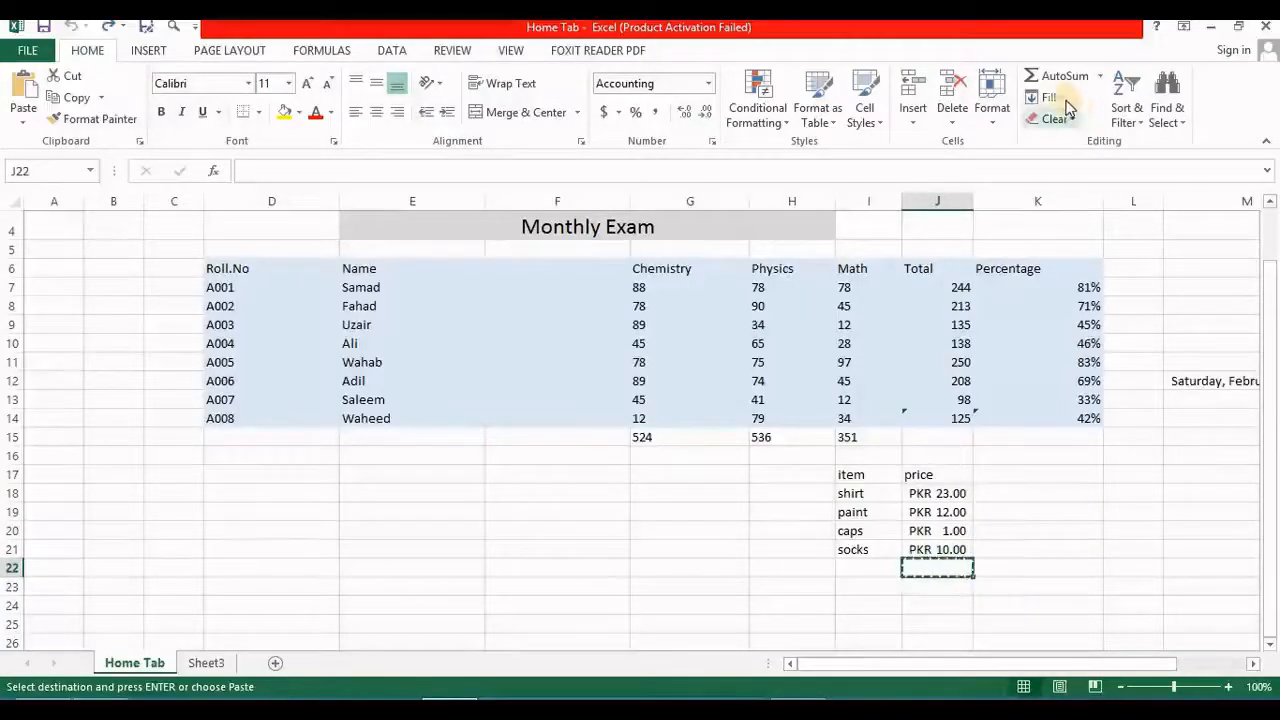
left_click(1101, 80)
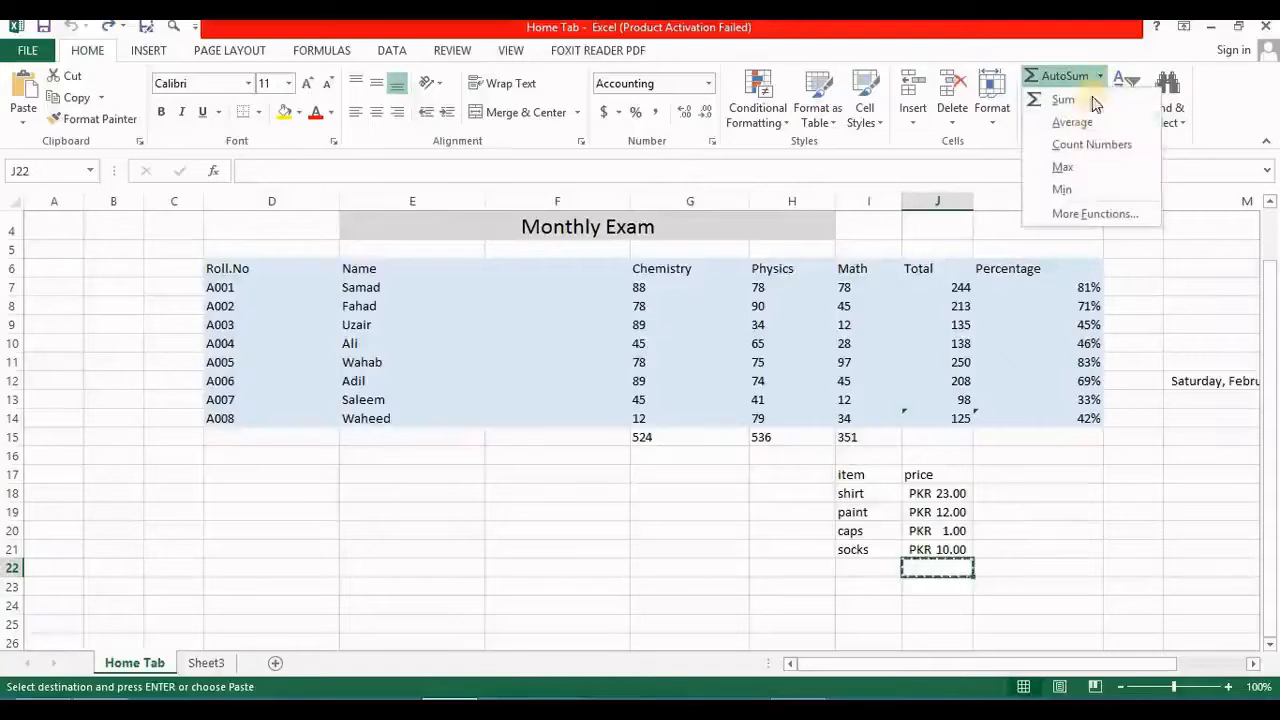
left_click(1090, 146)
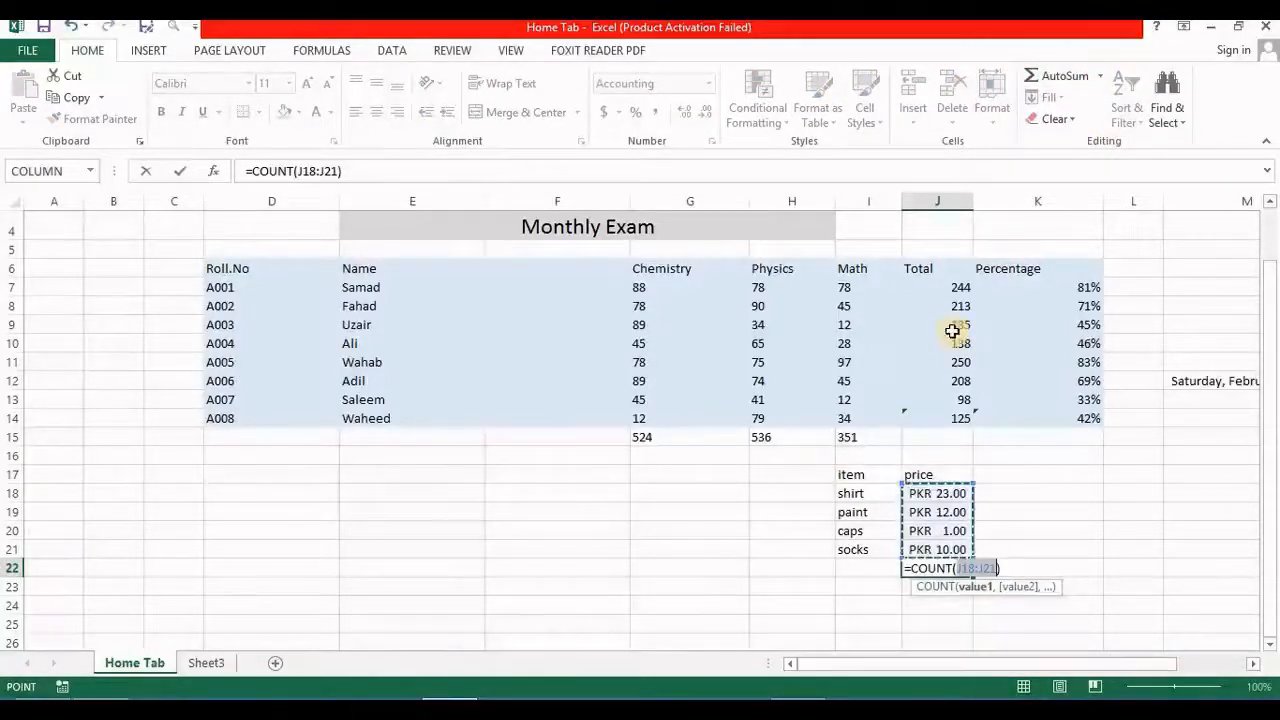
key("Return")
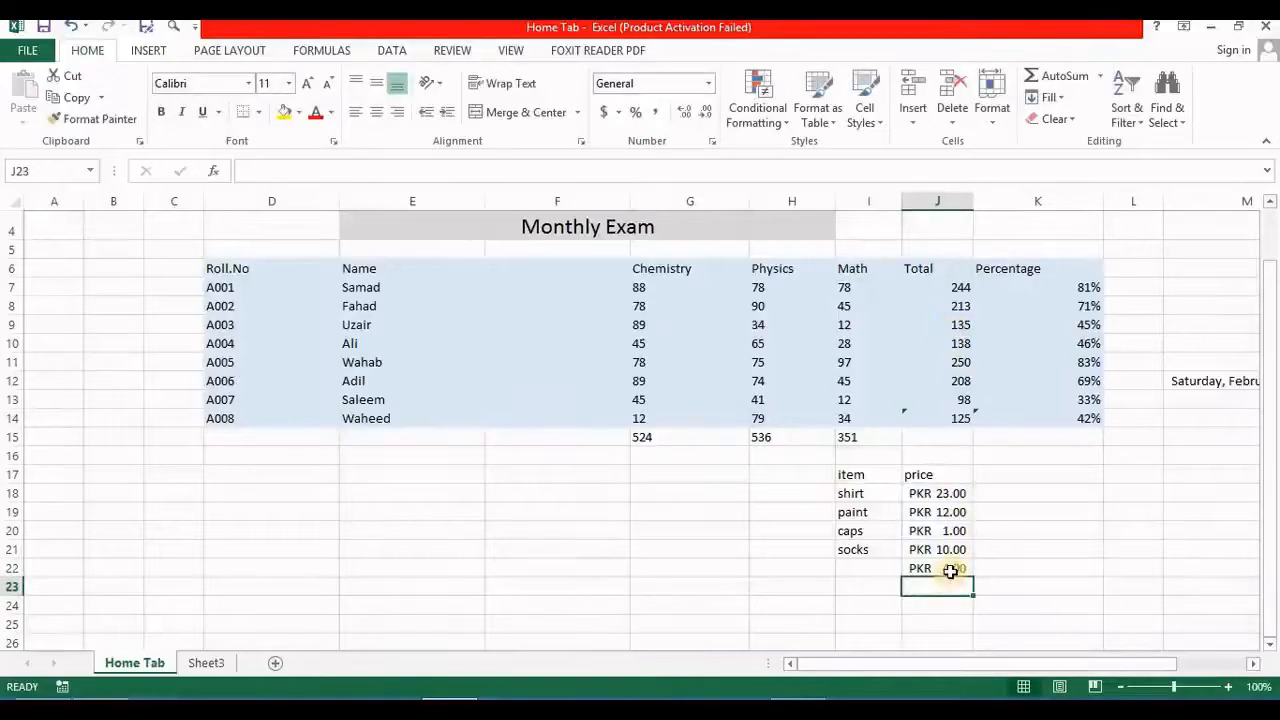
left_click(949, 570)
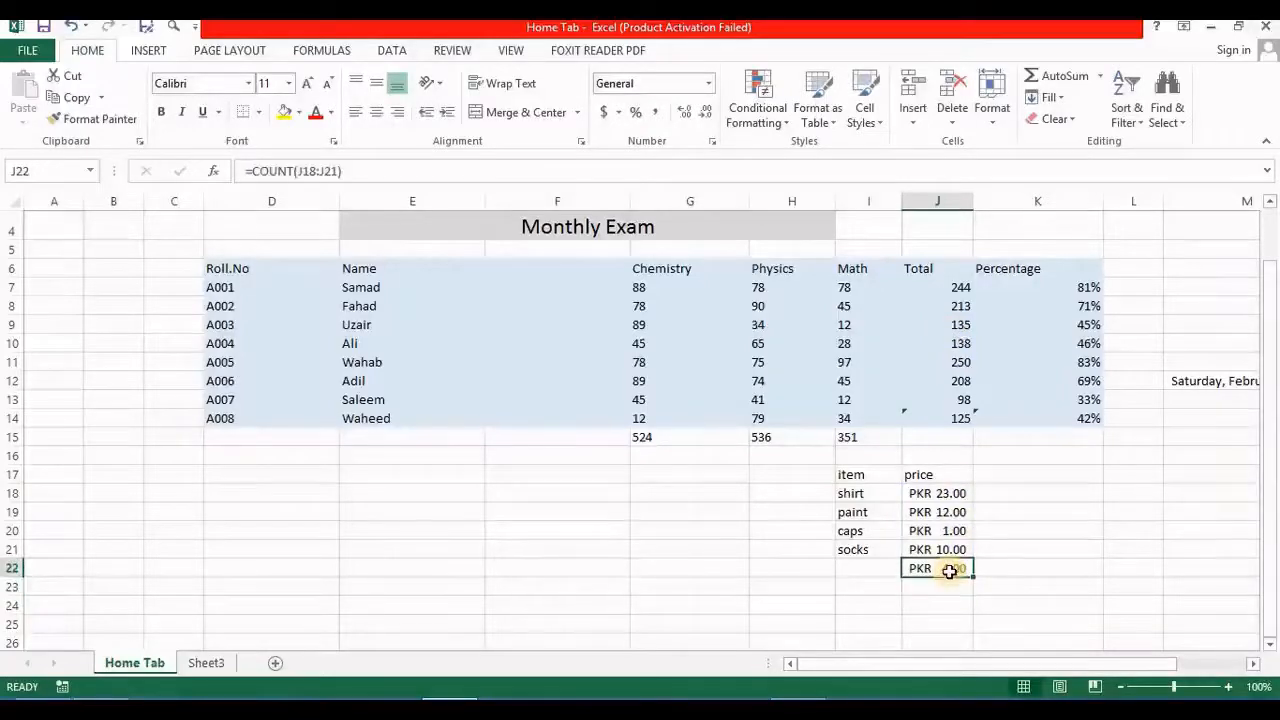
Apply General number format to the count in J22, then undo that change
left_click(709, 85)
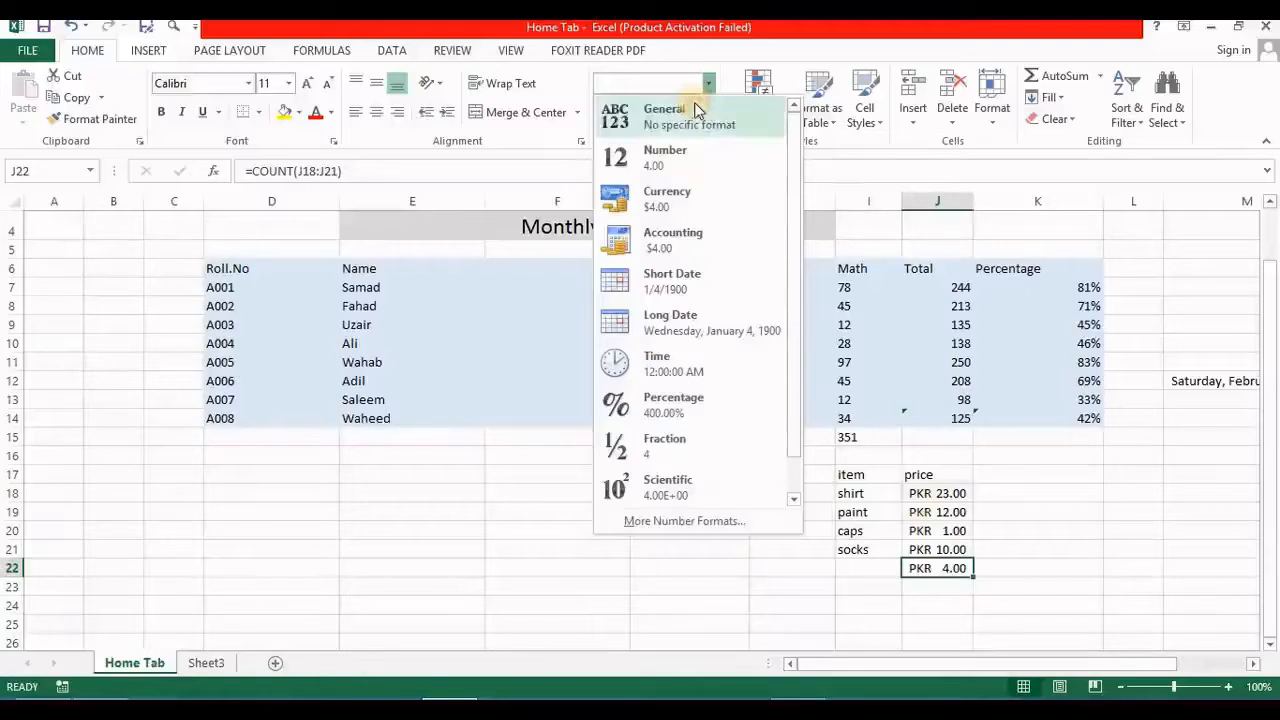
left_click(690, 110)
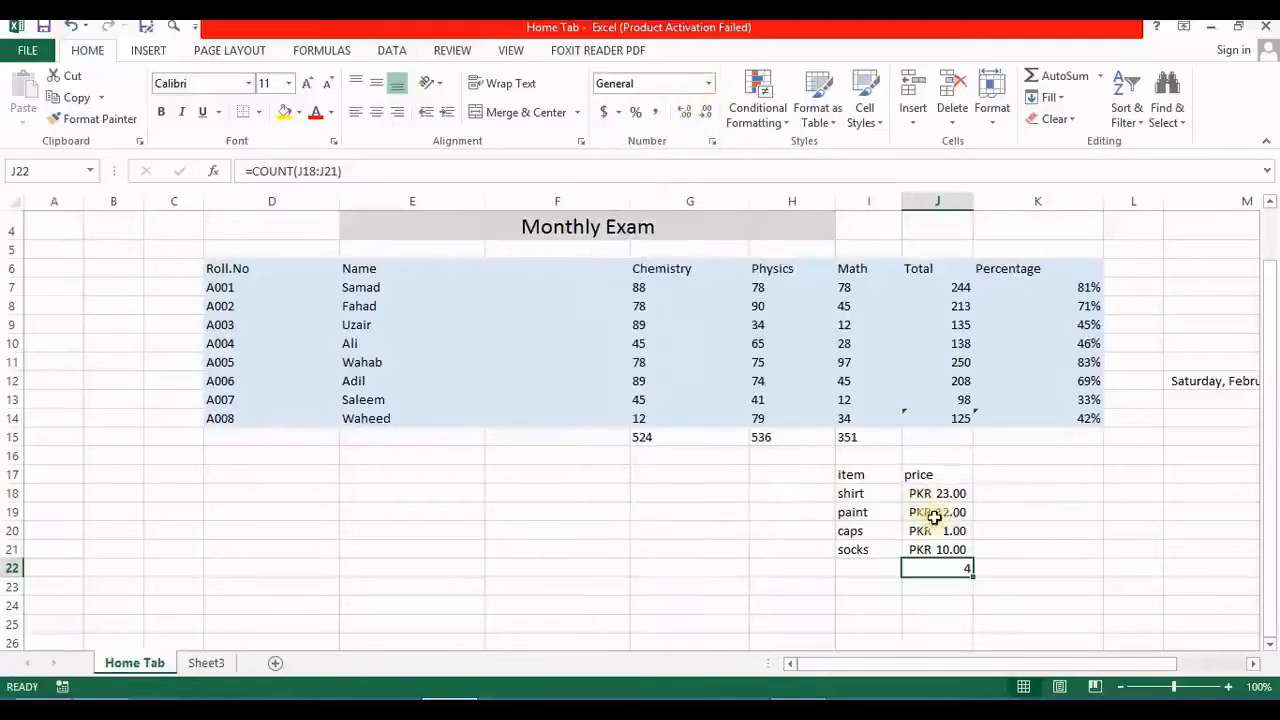
left_click(1016, 556)
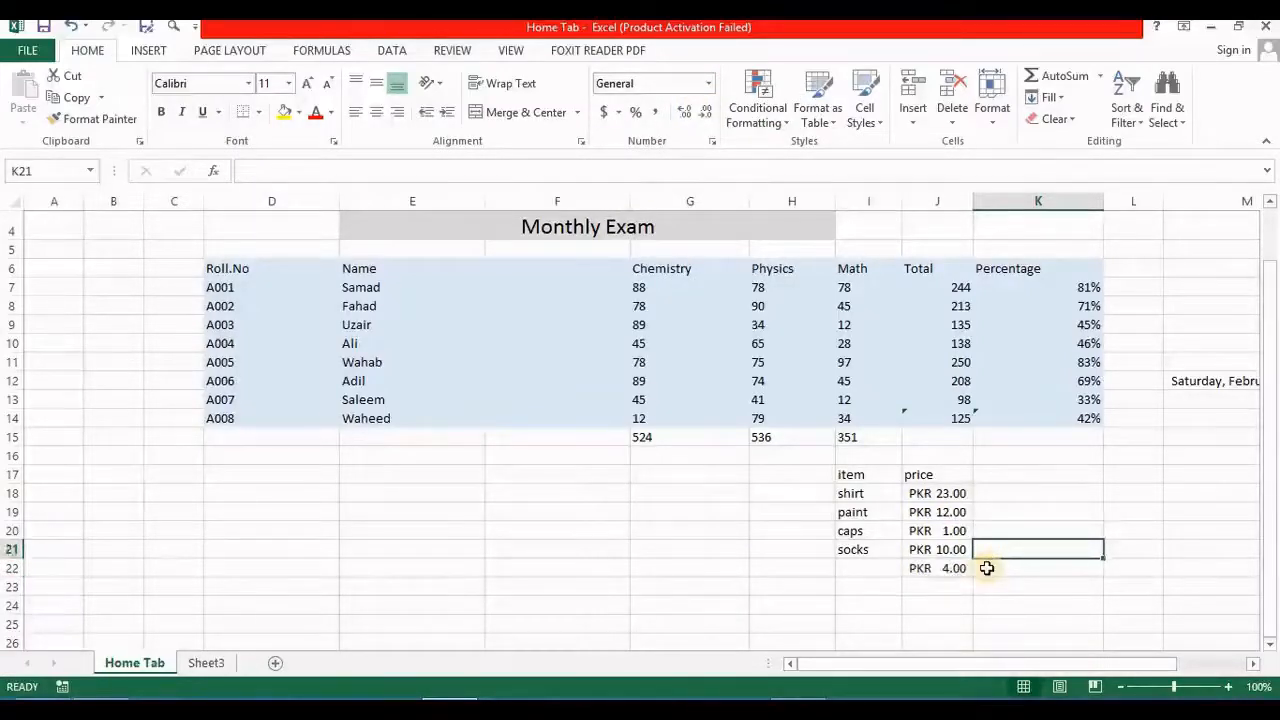
key("ctrl+z")
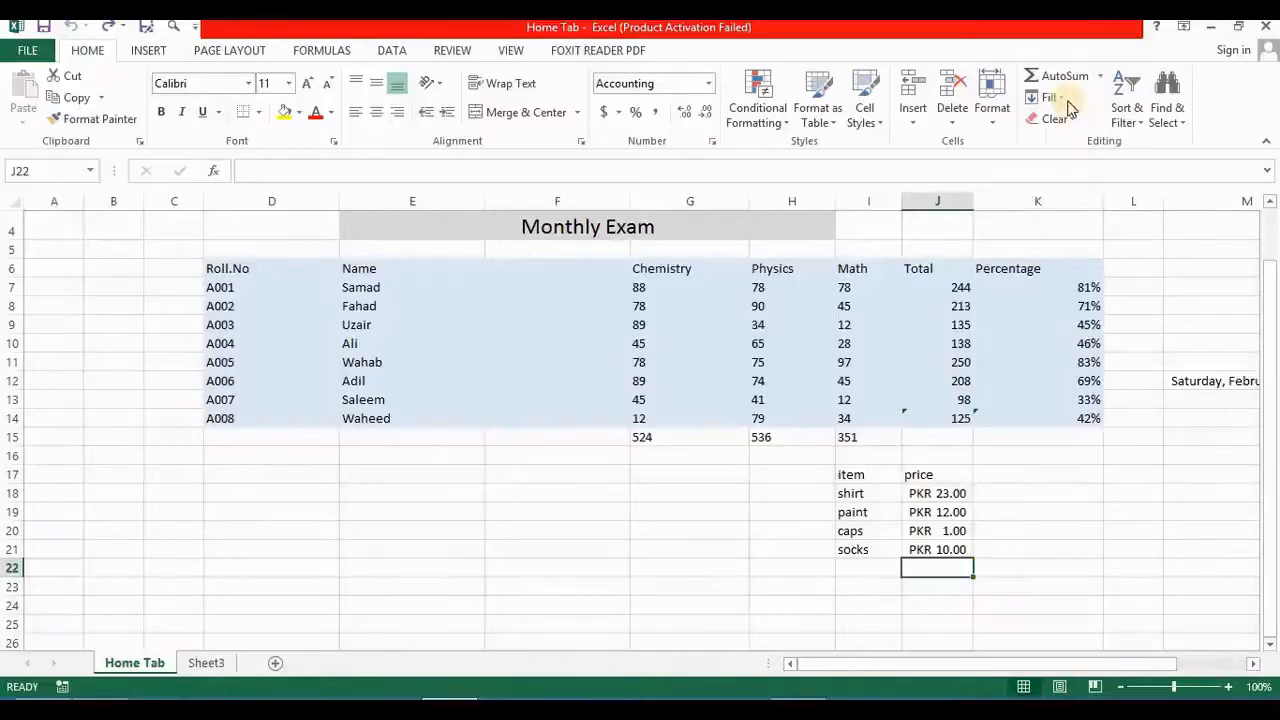
Put a MAX of J7:J14 in J15, showing the highest total of 250
left_click(1101, 77)
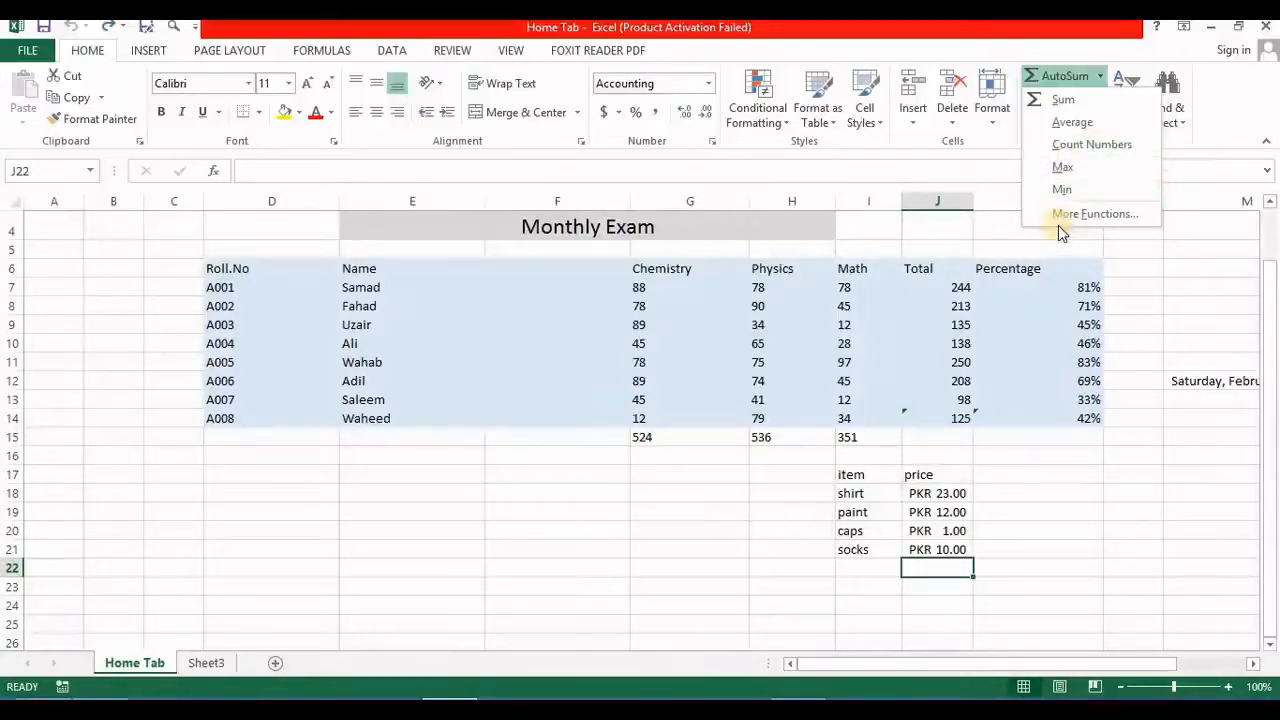
left_click(959, 437)
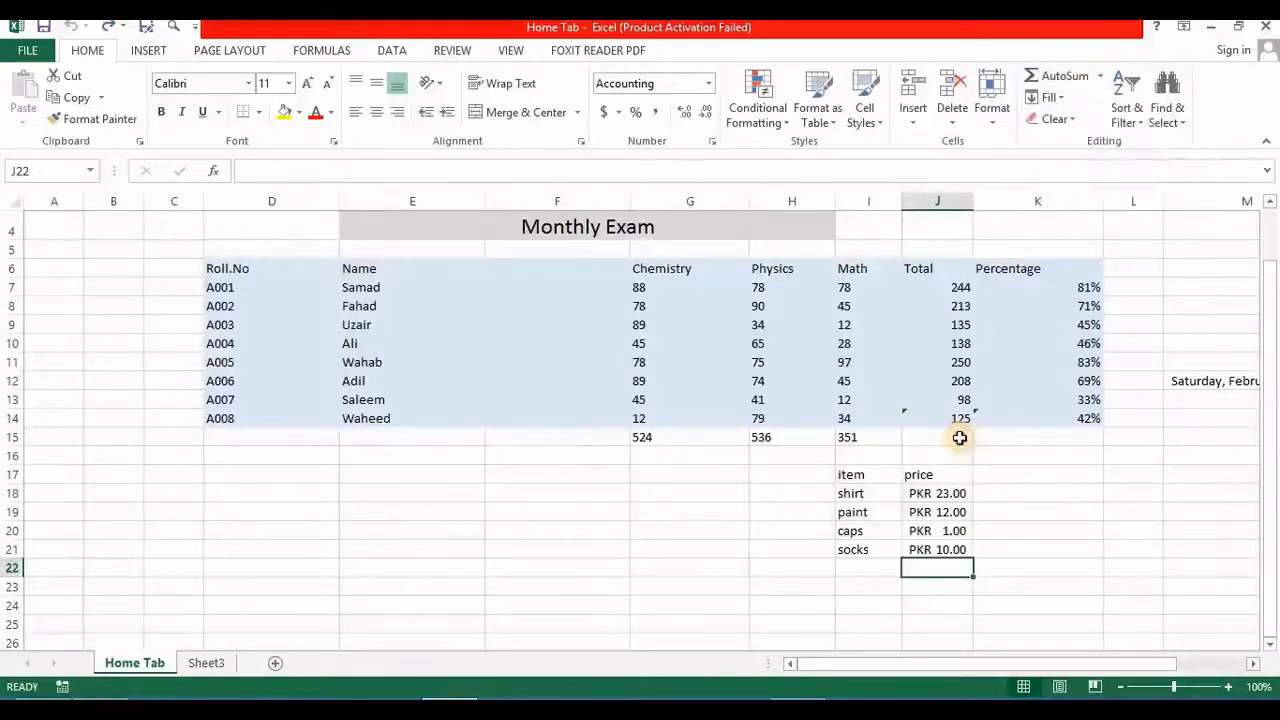
left_click(959, 437)
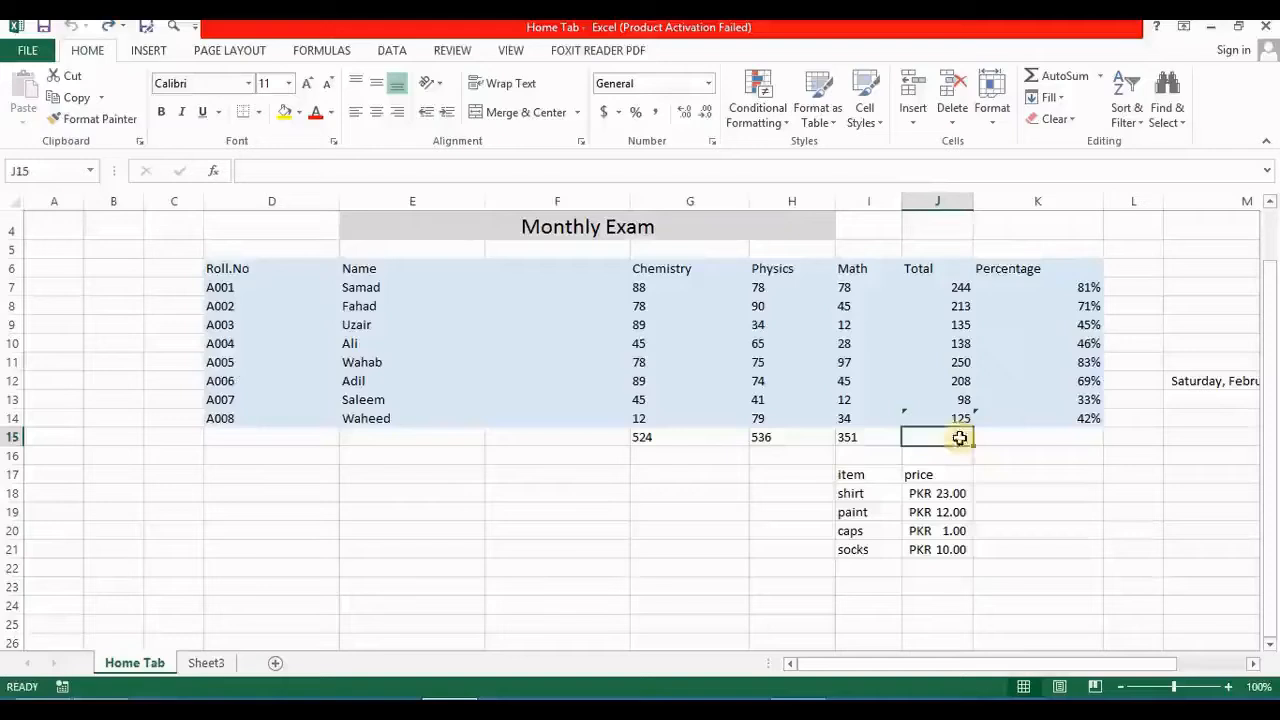
left_click(1064, 99)
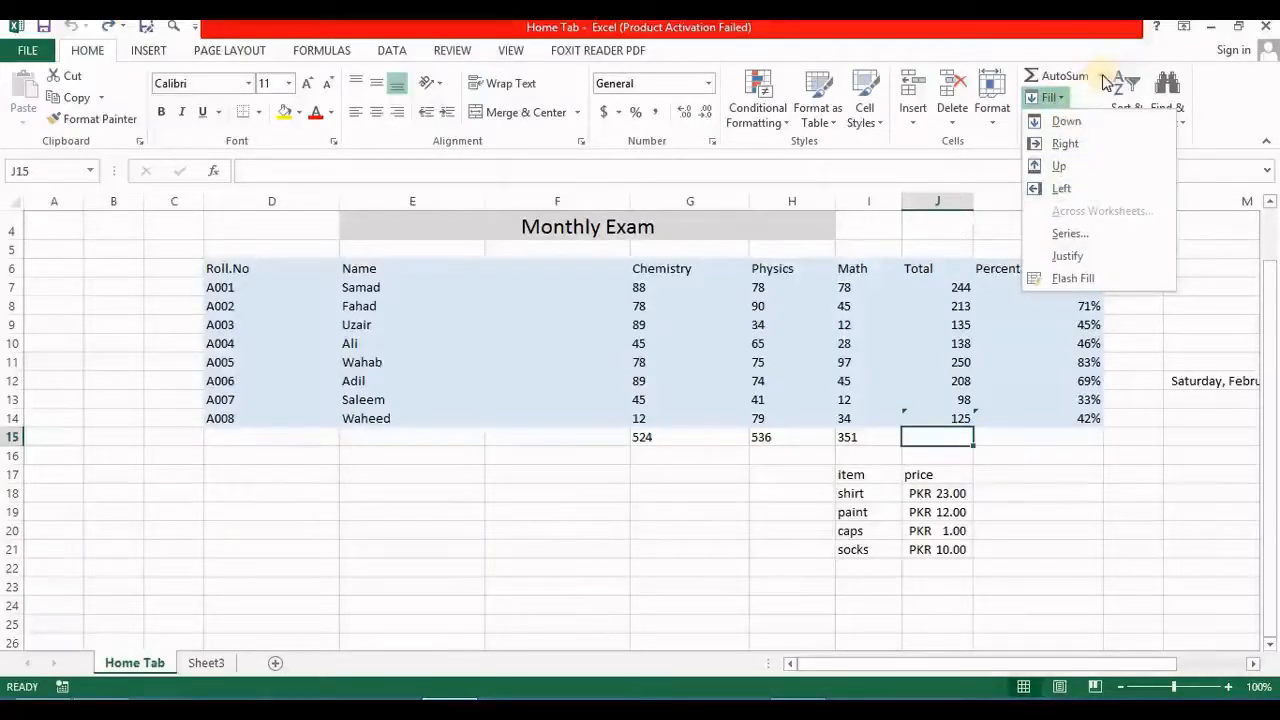
left_click(1101, 77)
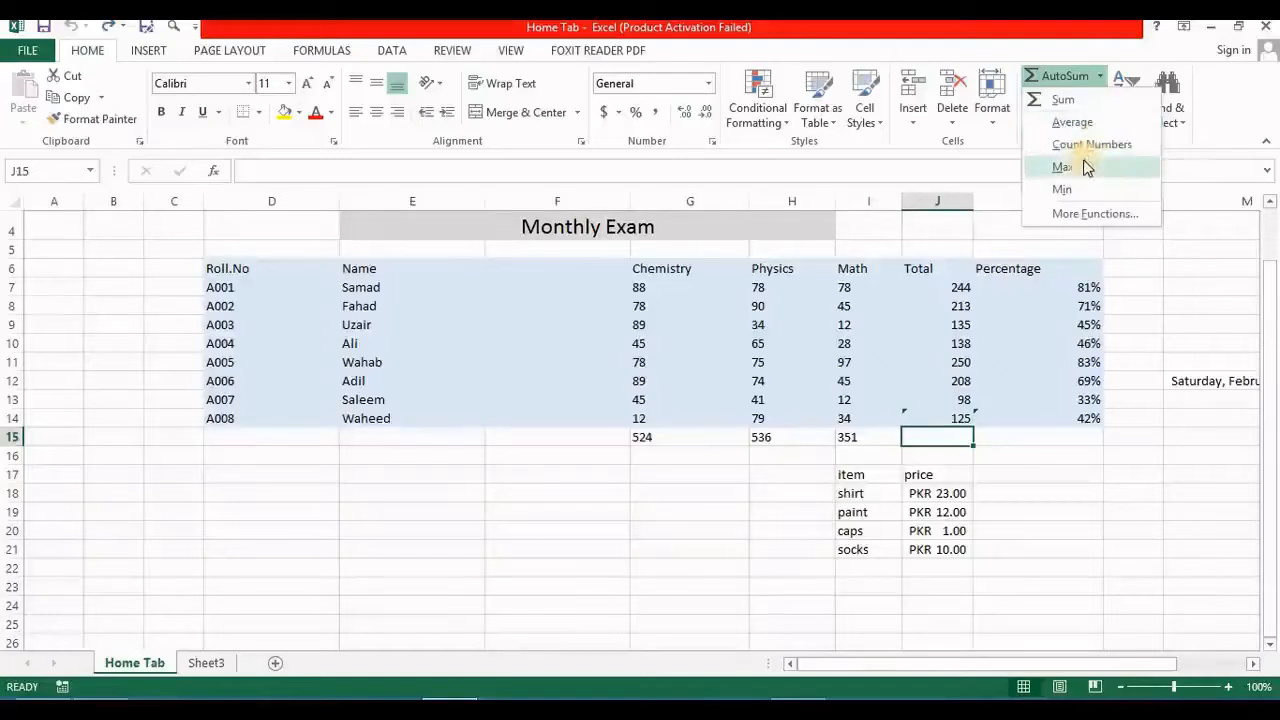
key("Escape")
key("Return")
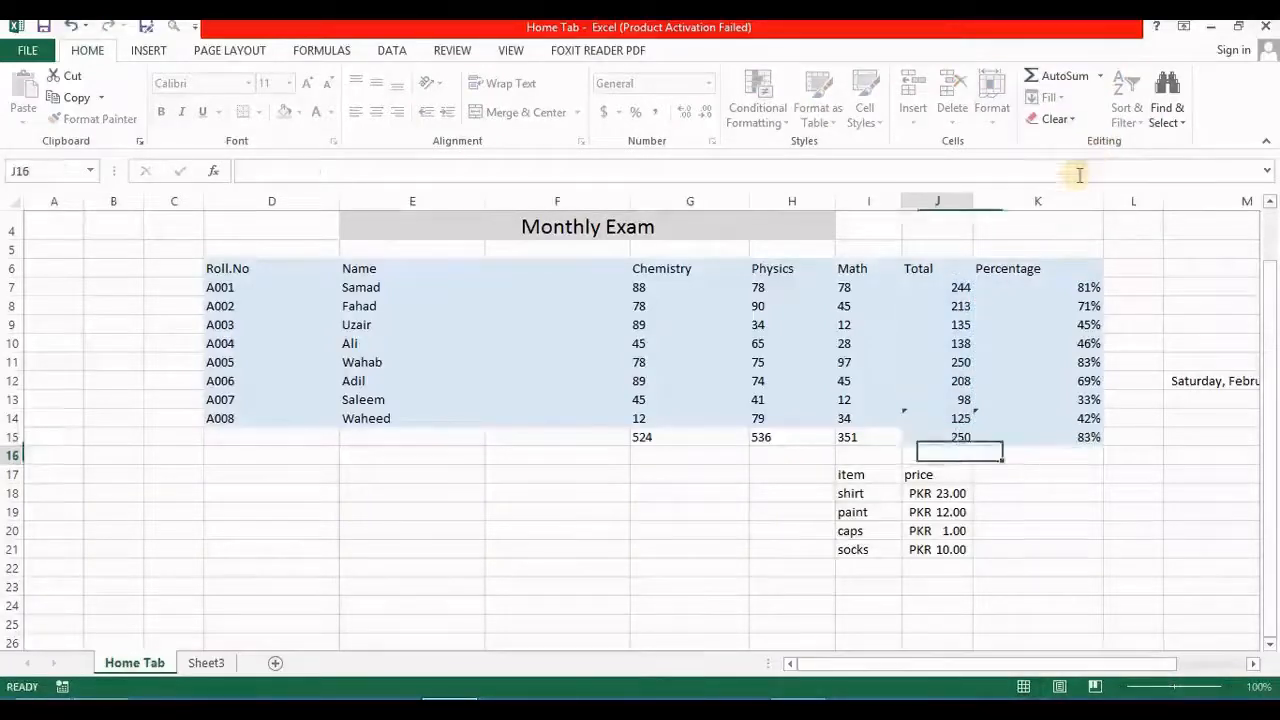
Check the highest total's formula and the 83% percentage beside it in K15
left_click(960, 437)
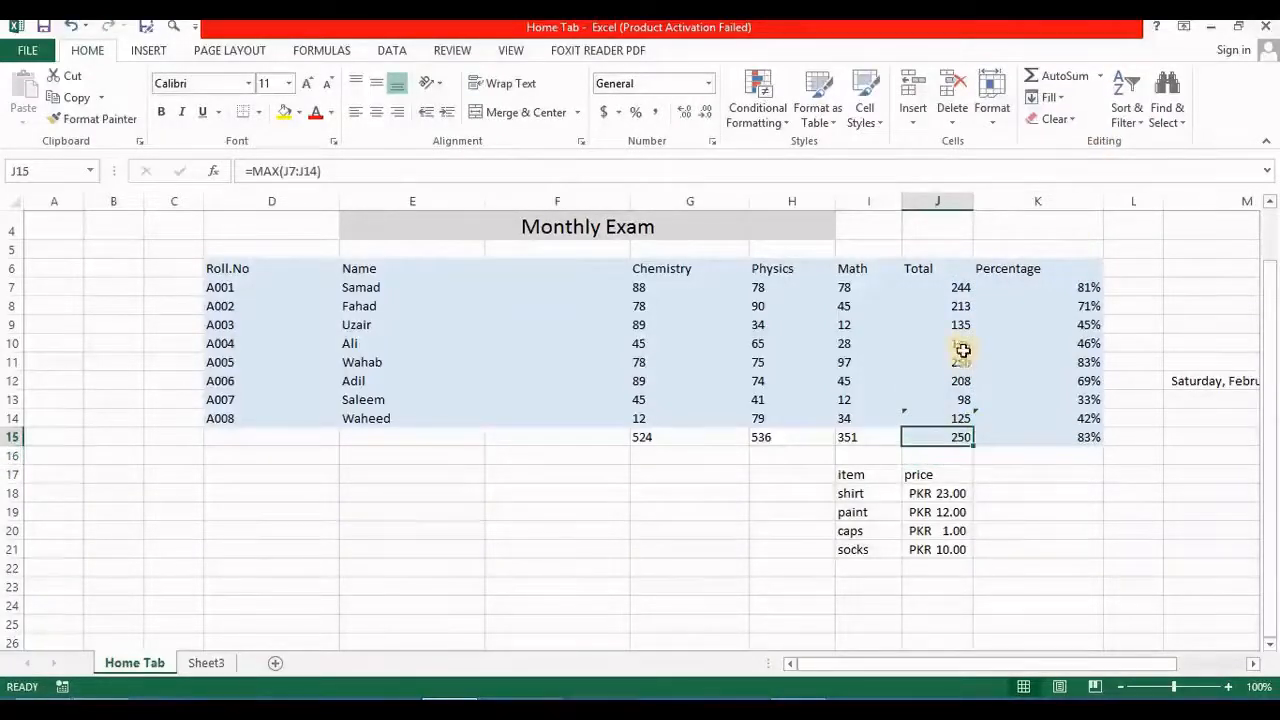
left_click(963, 364)
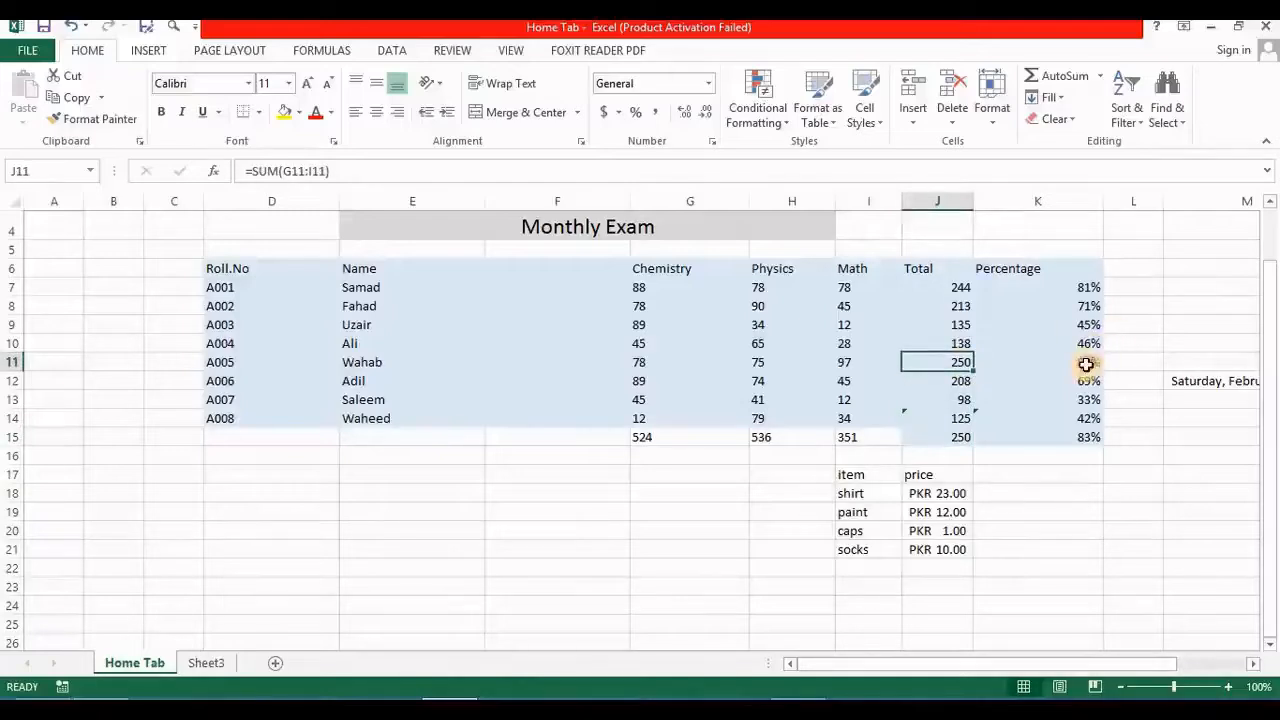
left_click(1086, 364)
left_click(1086, 440)
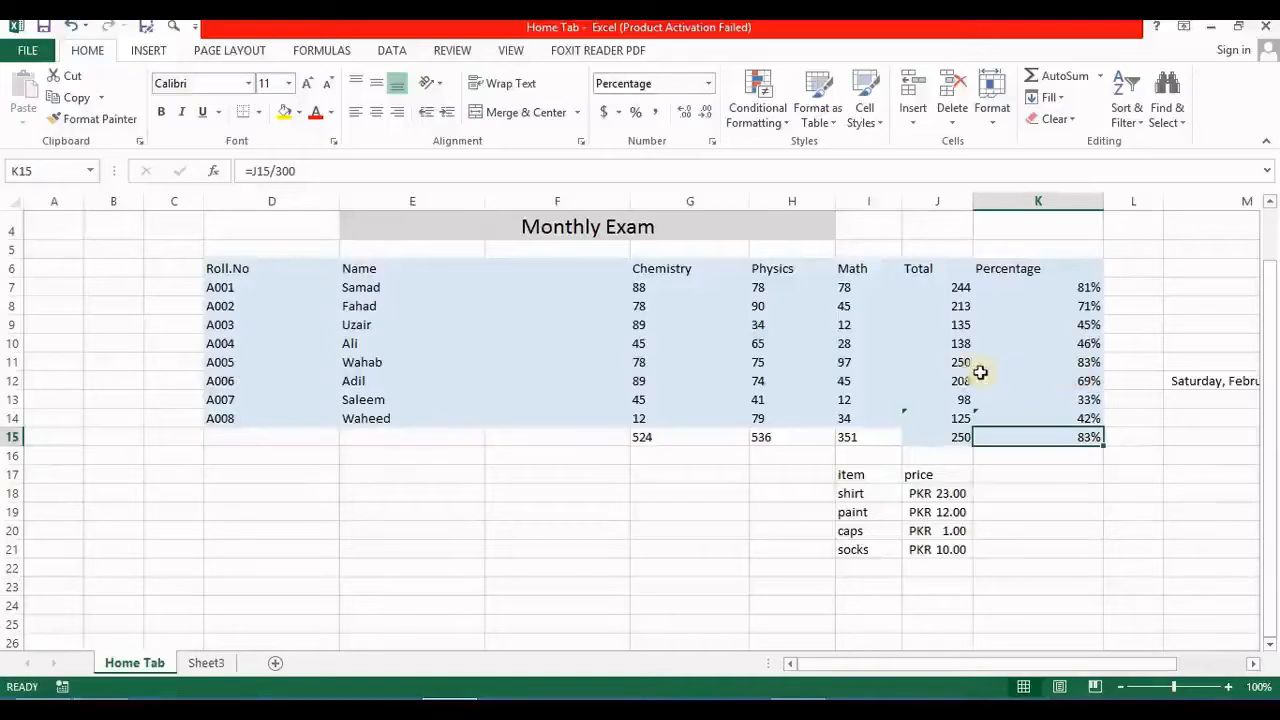
left_click(939, 568)
left_click(1100, 76)
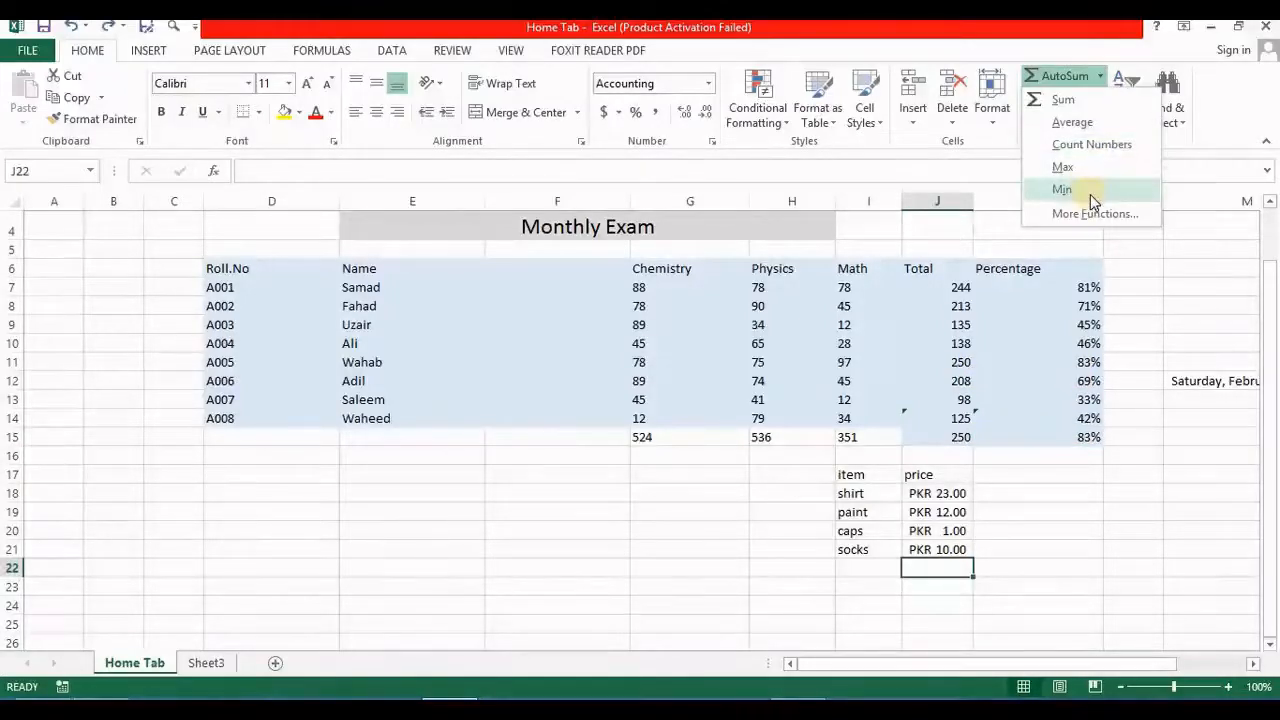
left_click(1090, 194)
key("Return")
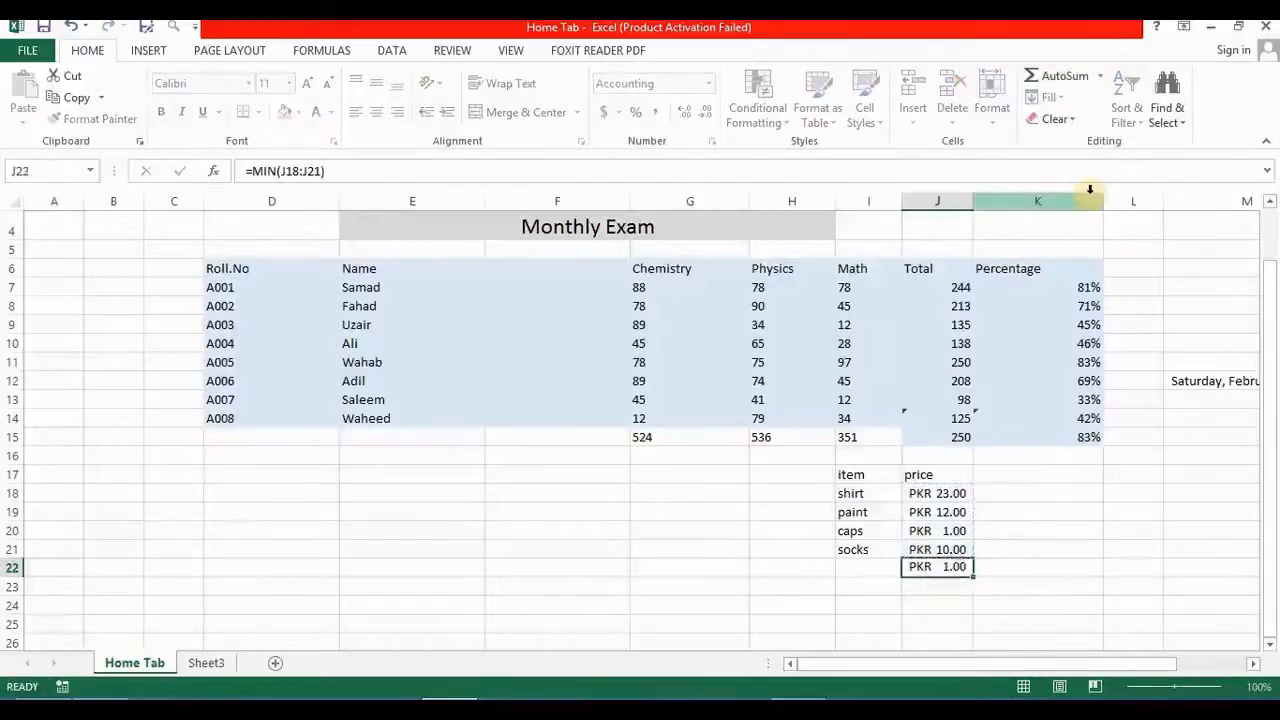
left_click(939, 568)
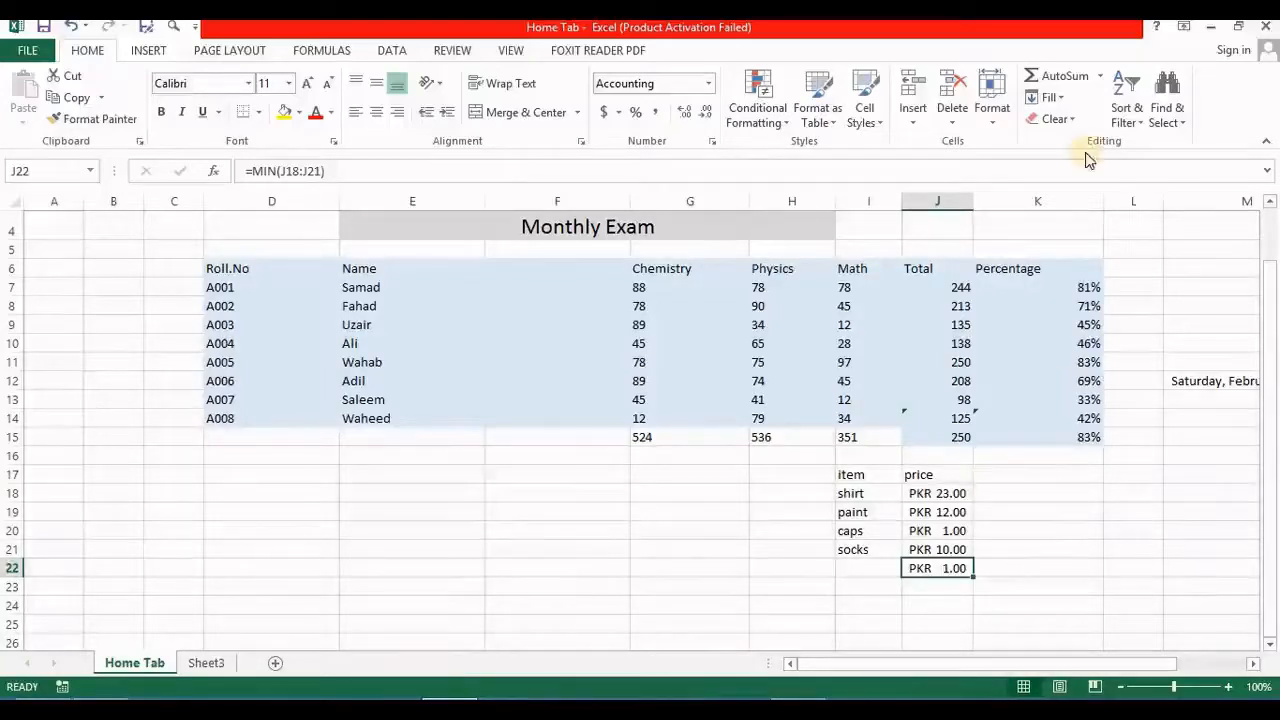
left_click(1048, 97)
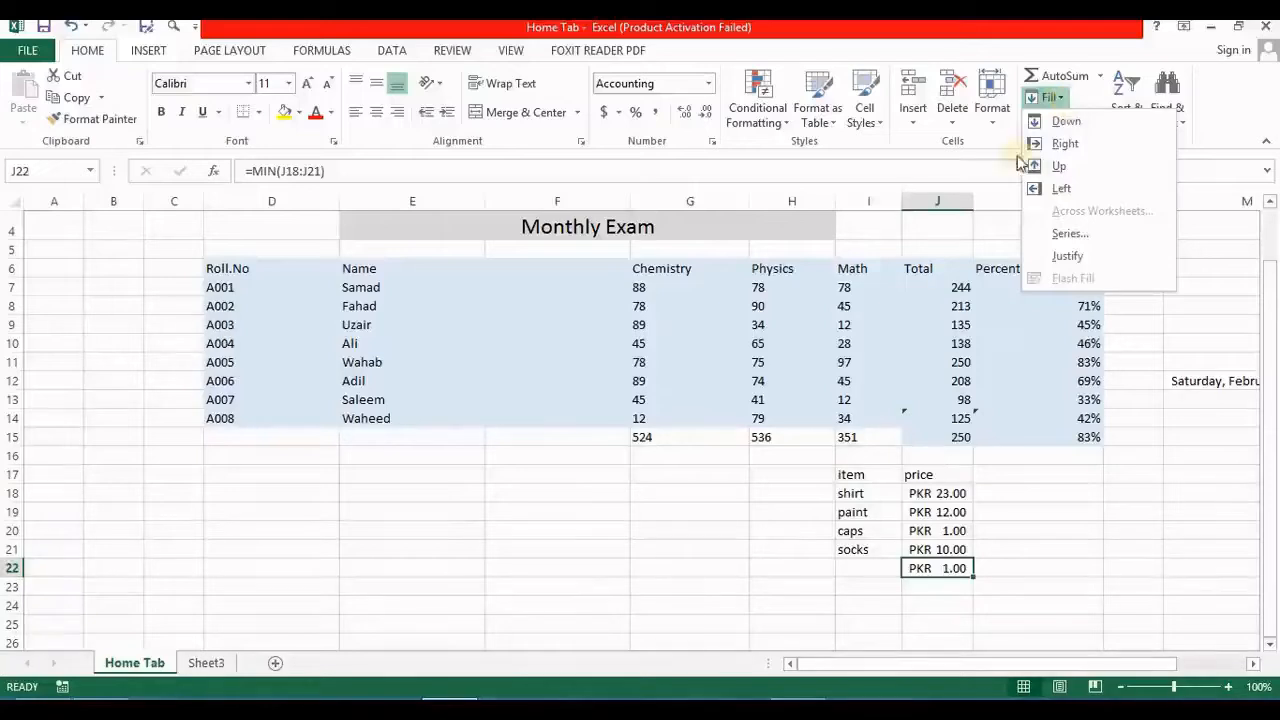
left_click(841, 474)
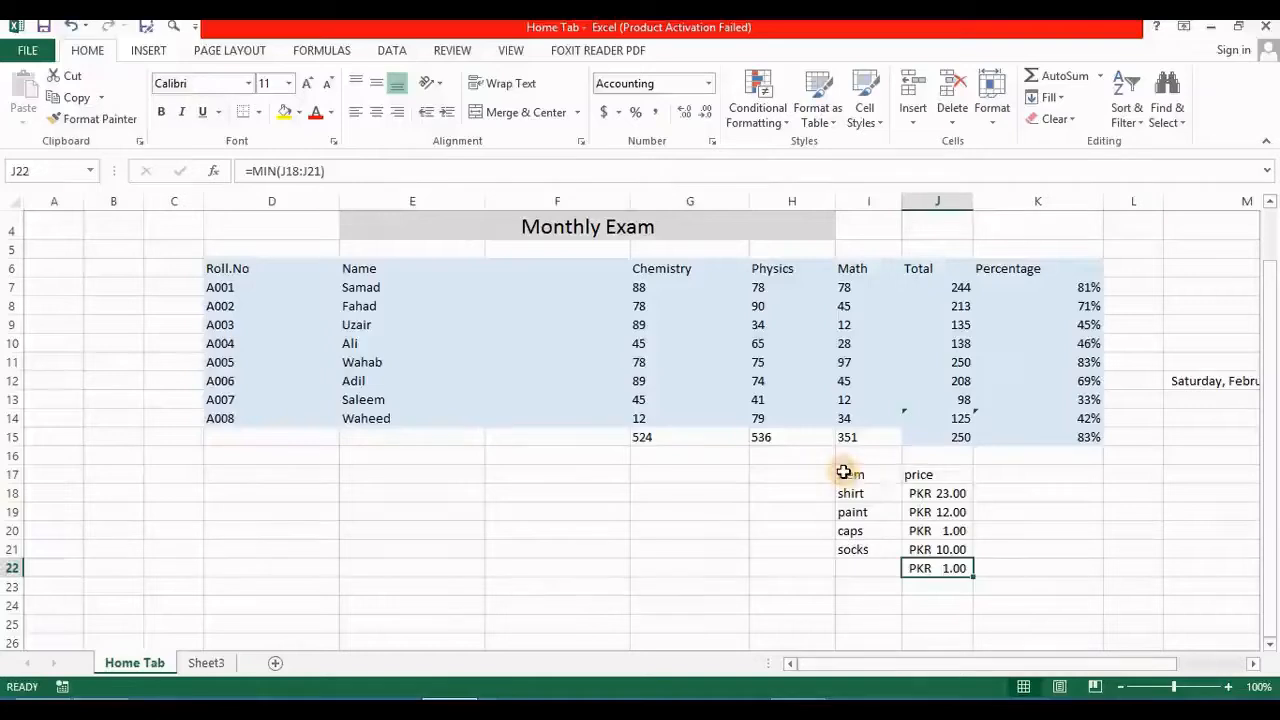
left_click(843, 473)
Fill the item heading leftward across F17:H17 in row 17
left_click_drag(843, 473, 557, 474)
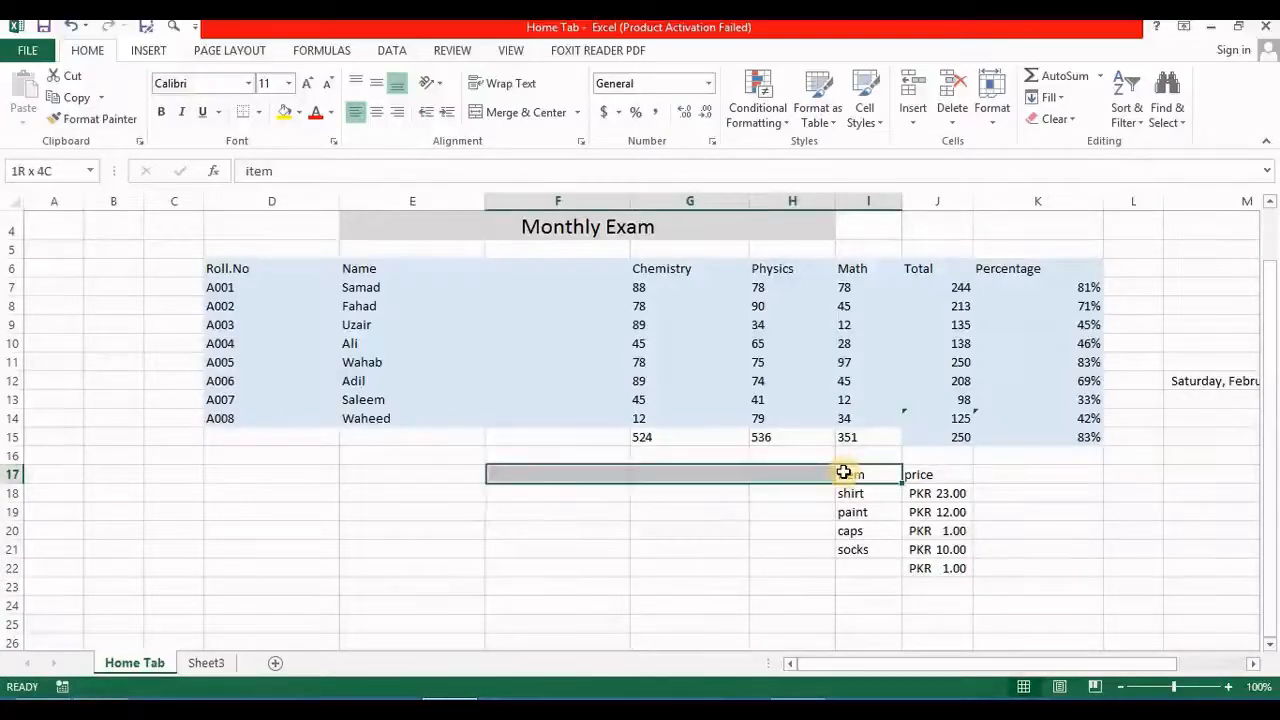
left_click(1060, 96)
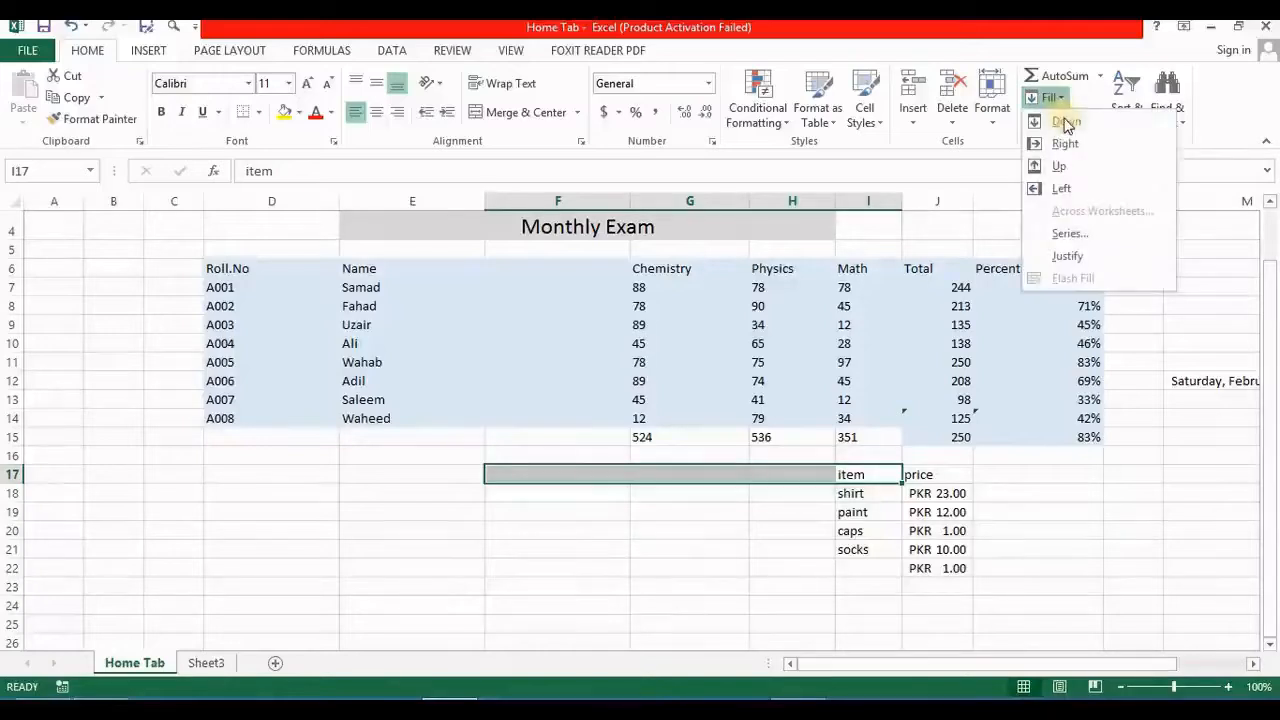
left_click(1068, 188)
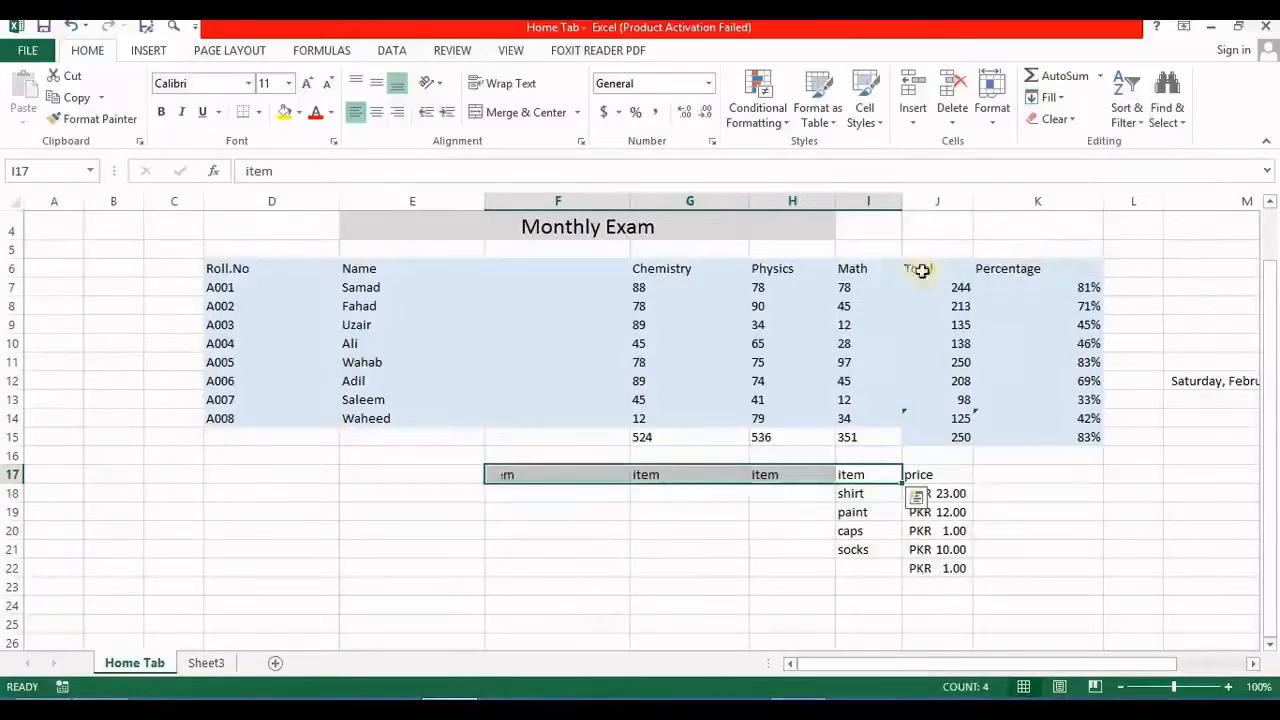
Change the headings in F17, G17 and H17 to item 1, item 2 and item 3
left_click(535, 475)
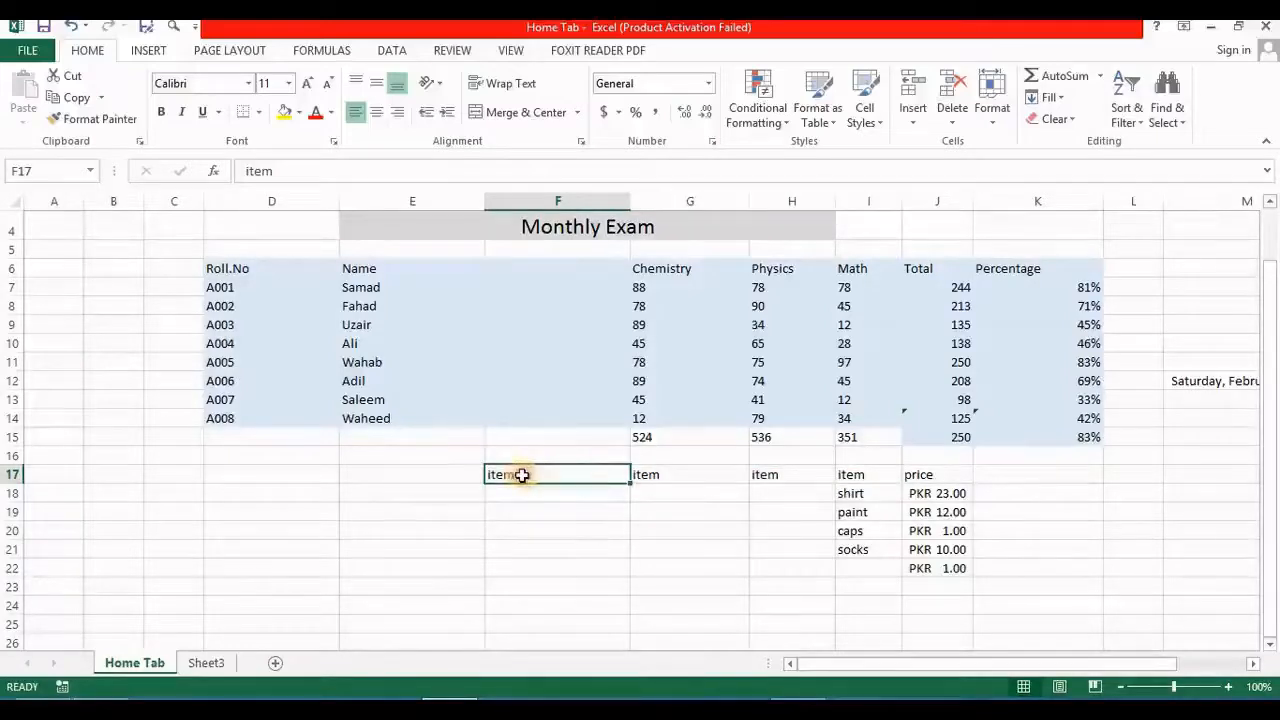
double_click(535, 475)
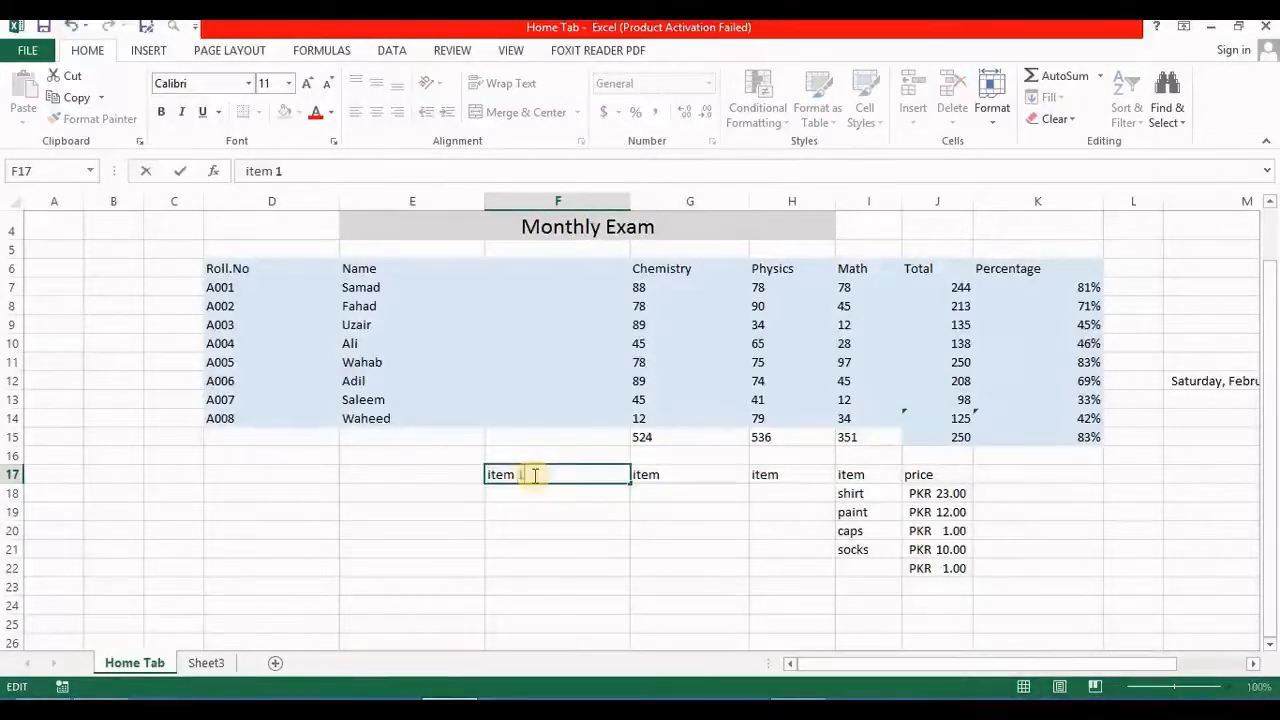
type("1")
key("Tab")
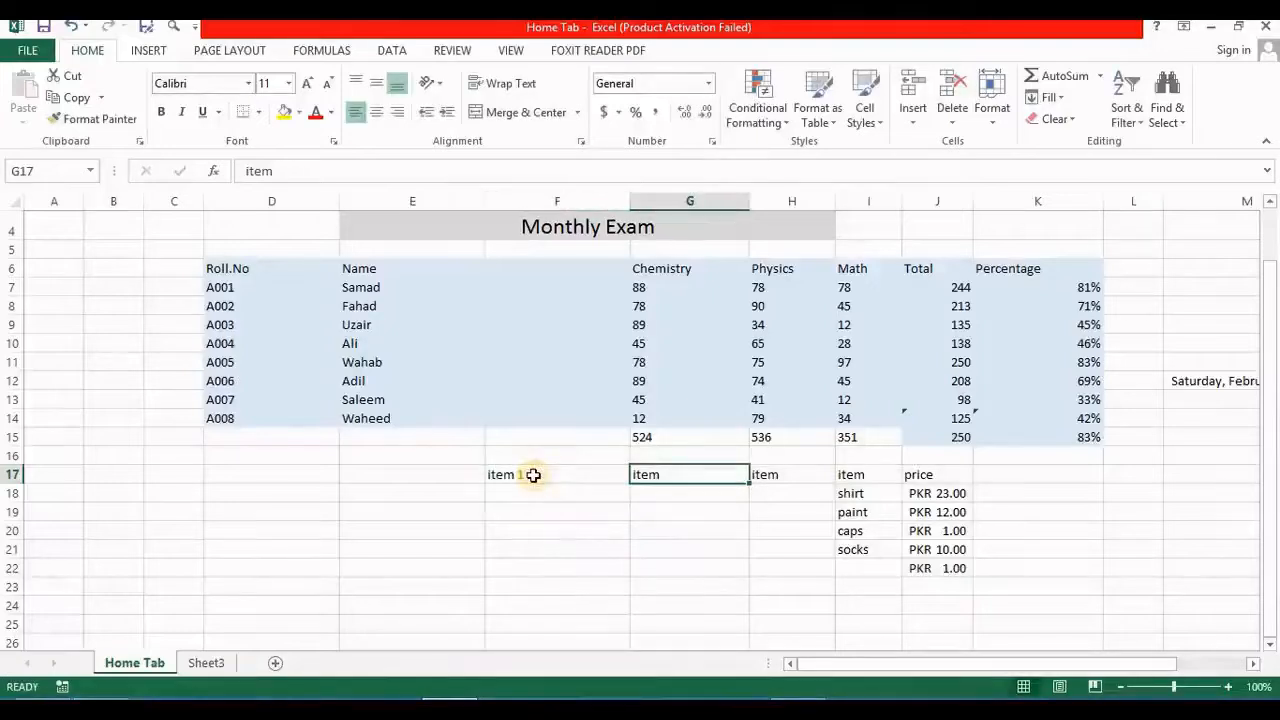
double_click(704, 474)
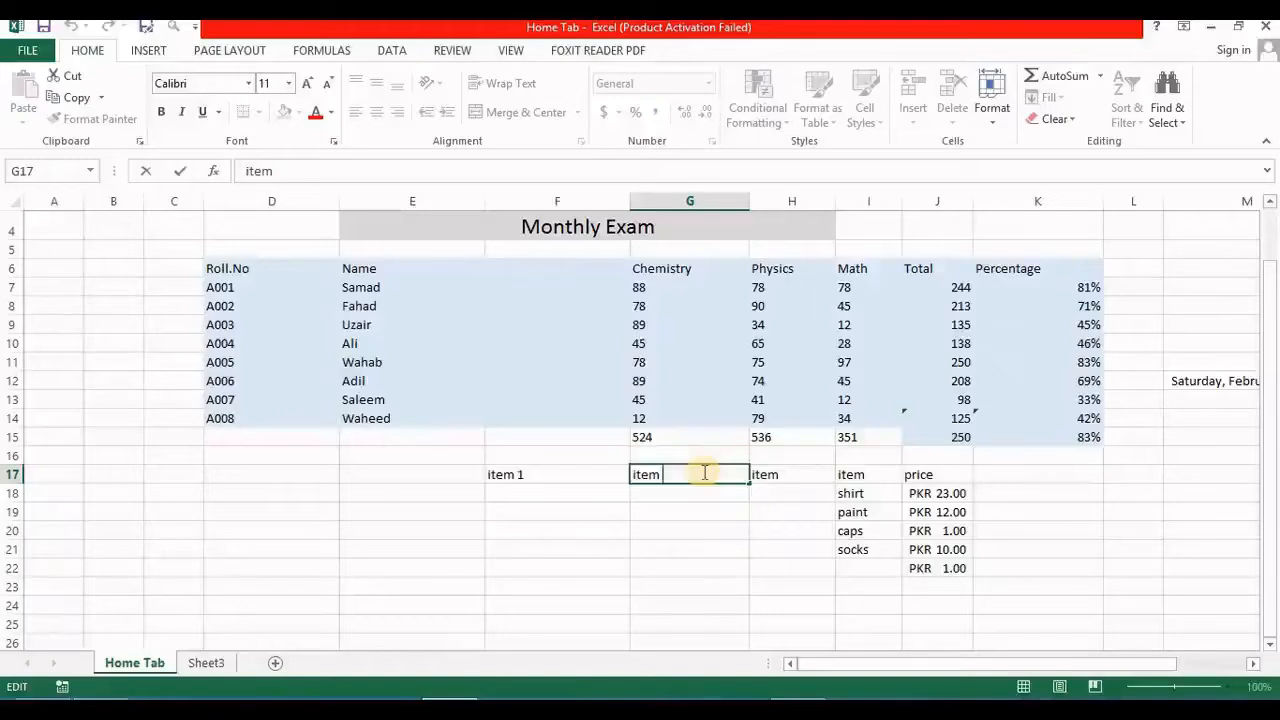
type("2")
double_click(799, 472)
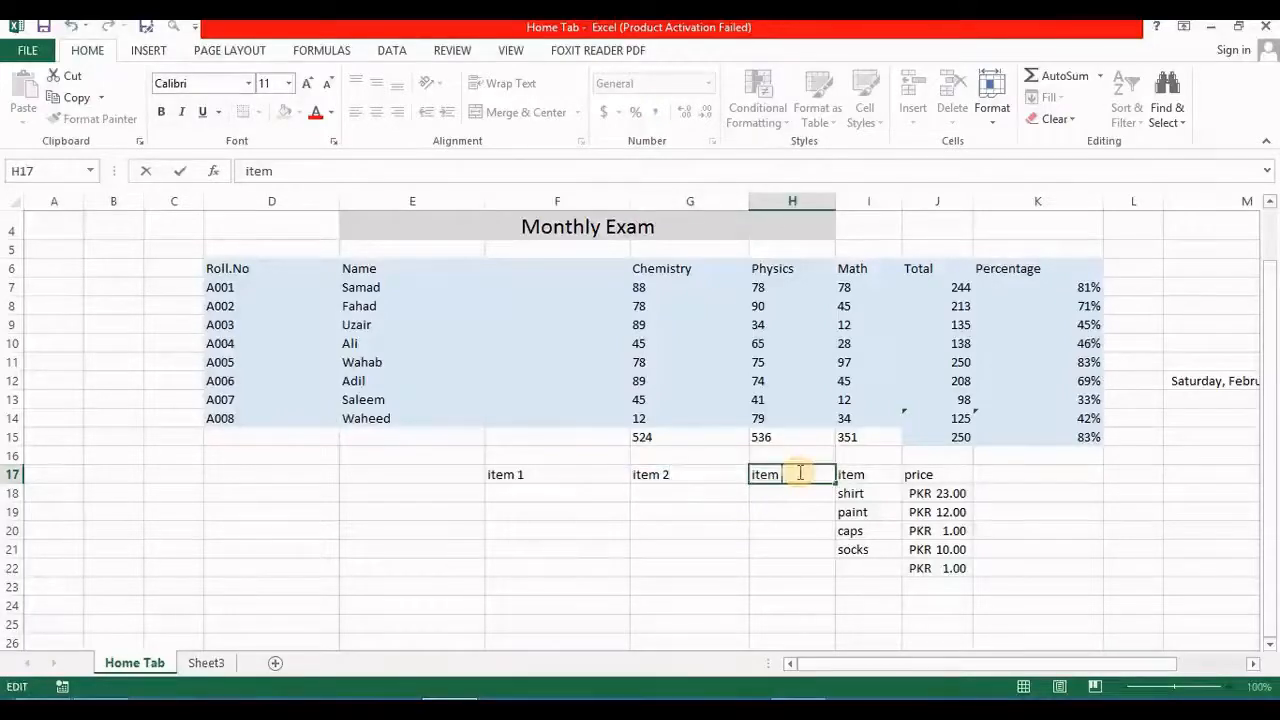
type("3")
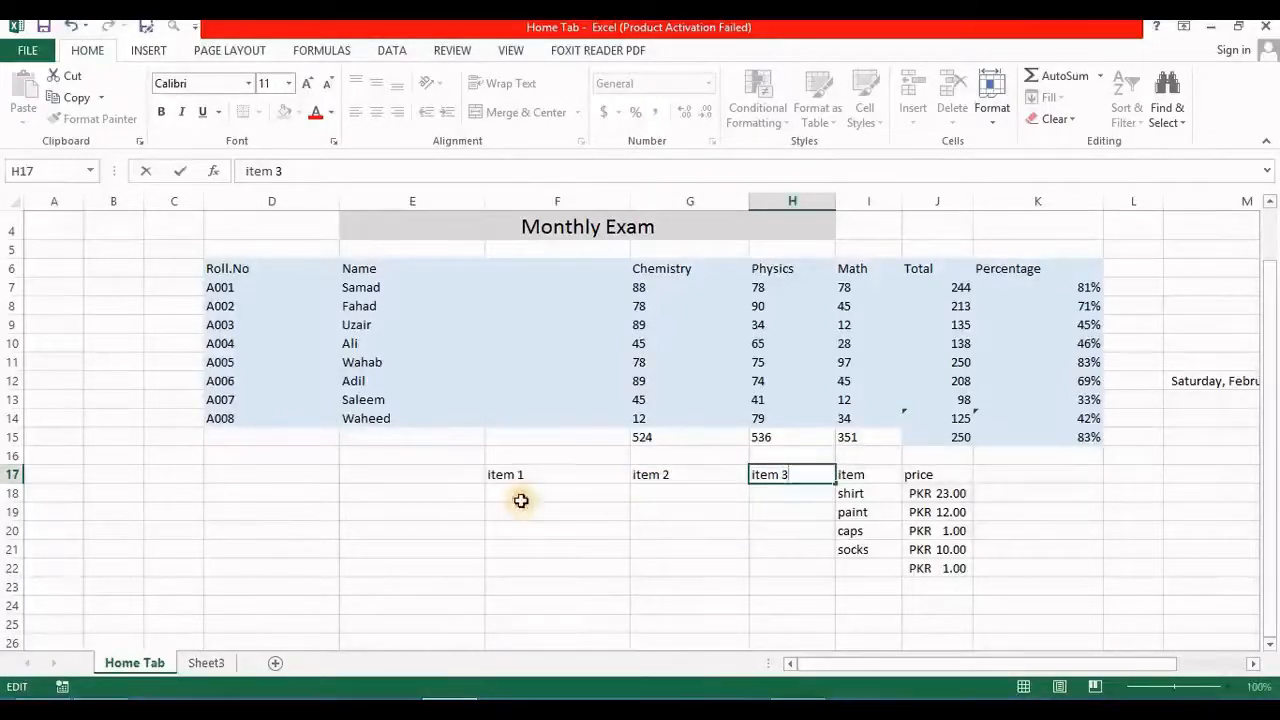
left_click(521, 500)
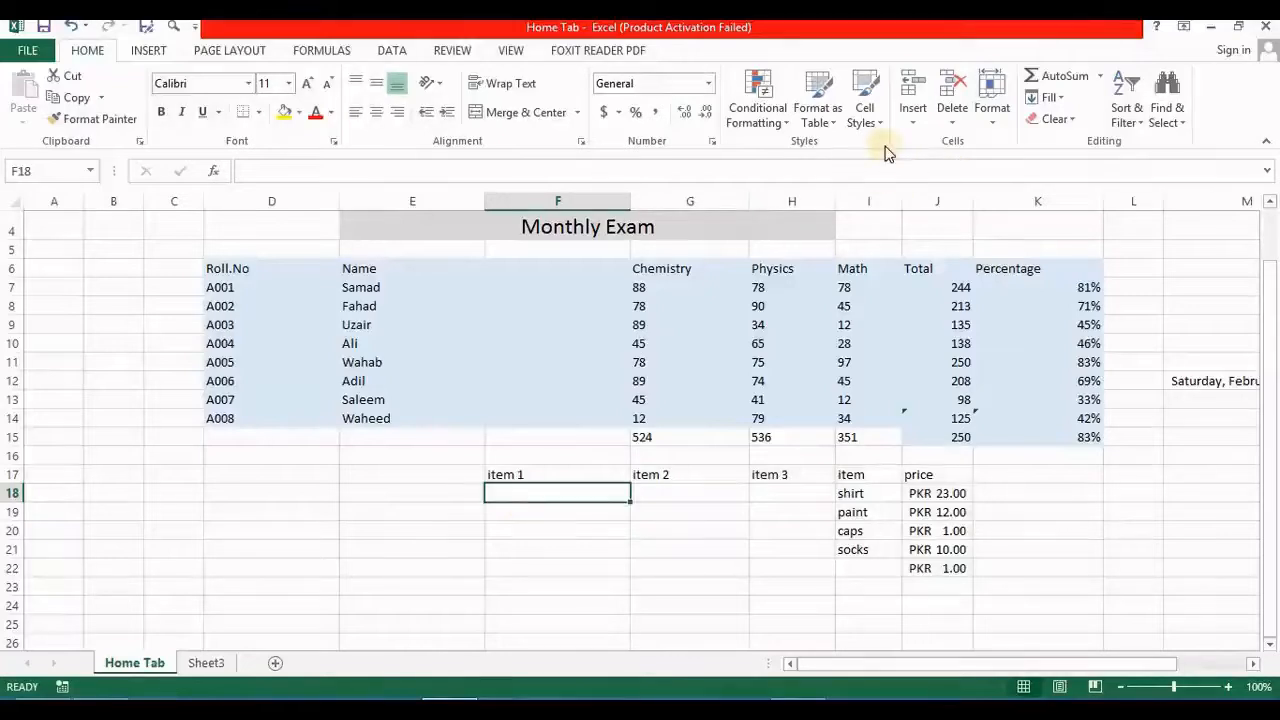
Enter 12 in F18 and fill it right into G18 and H18
type("12")
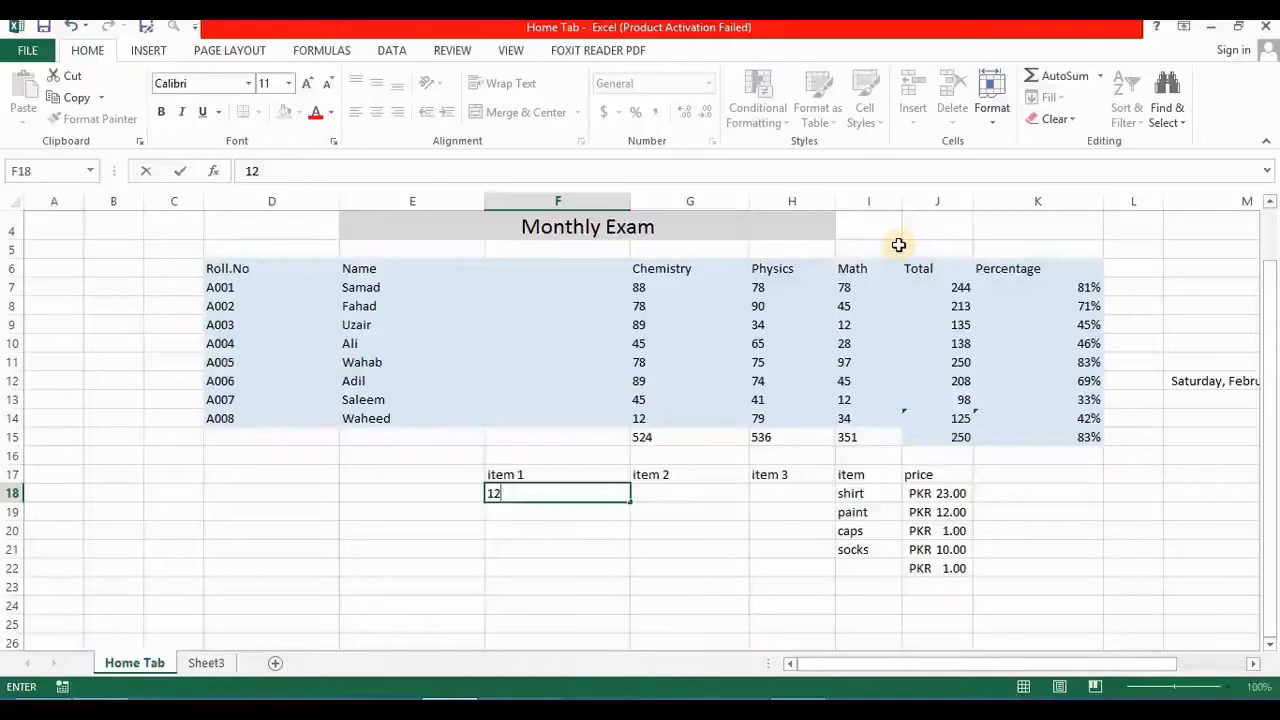
left_click(593, 507)
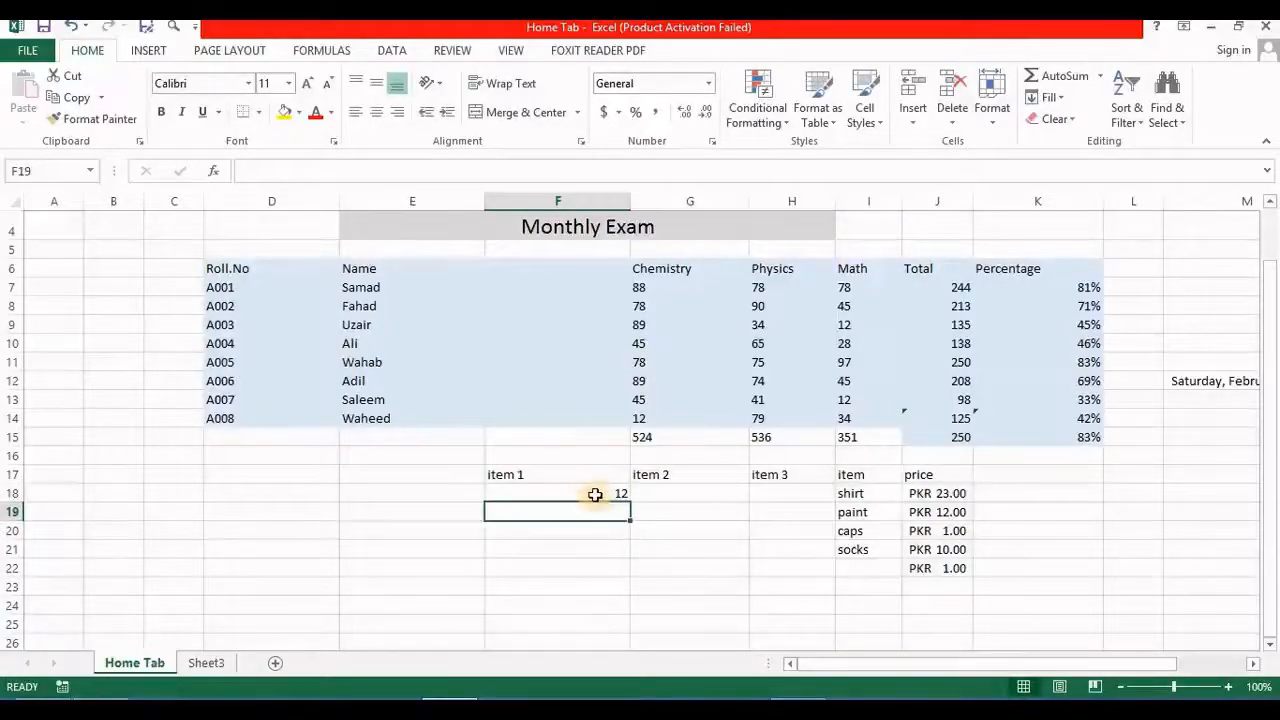
left_click(595, 494)
key("shift+Right")
key("shift+Right")
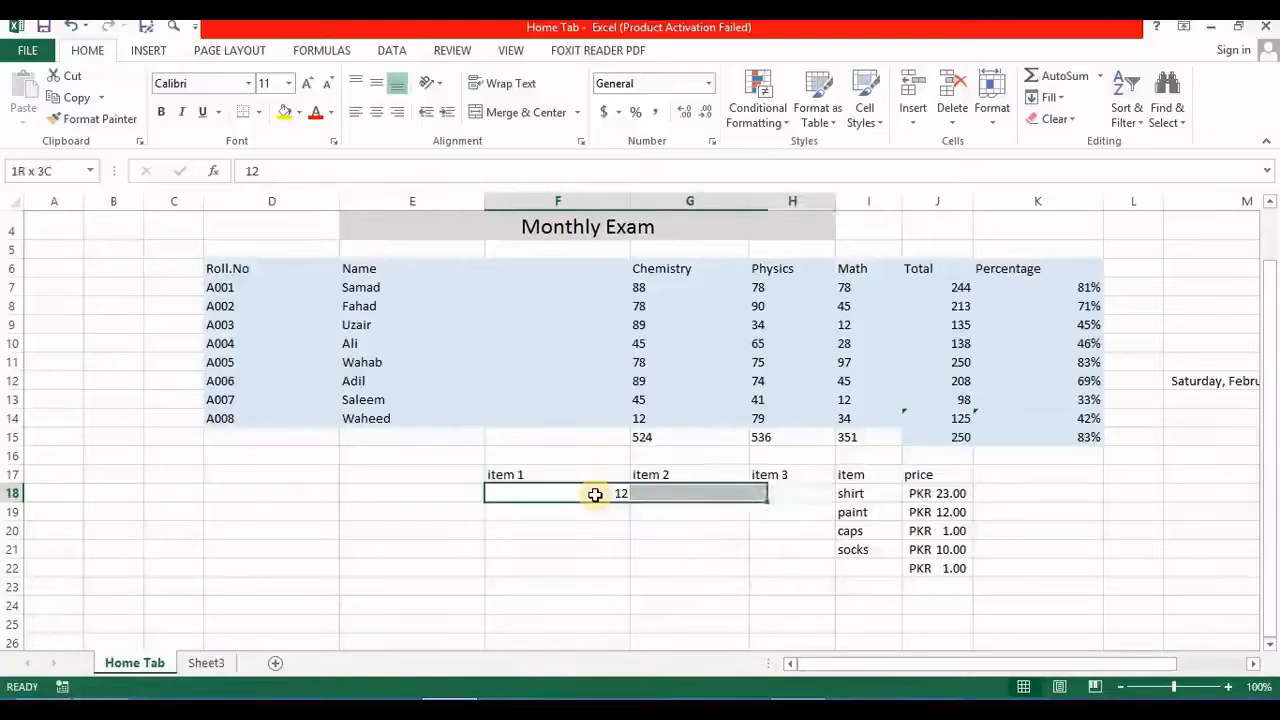
left_click(1063, 99)
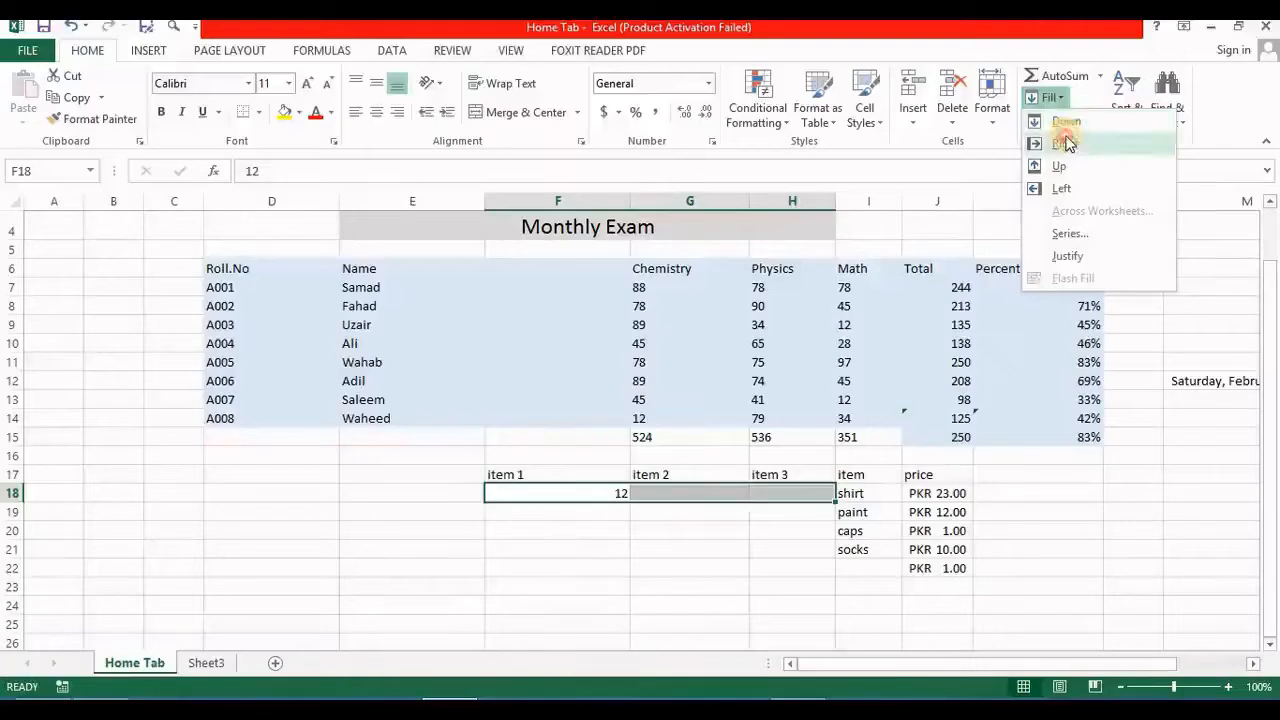
left_click(1066, 143)
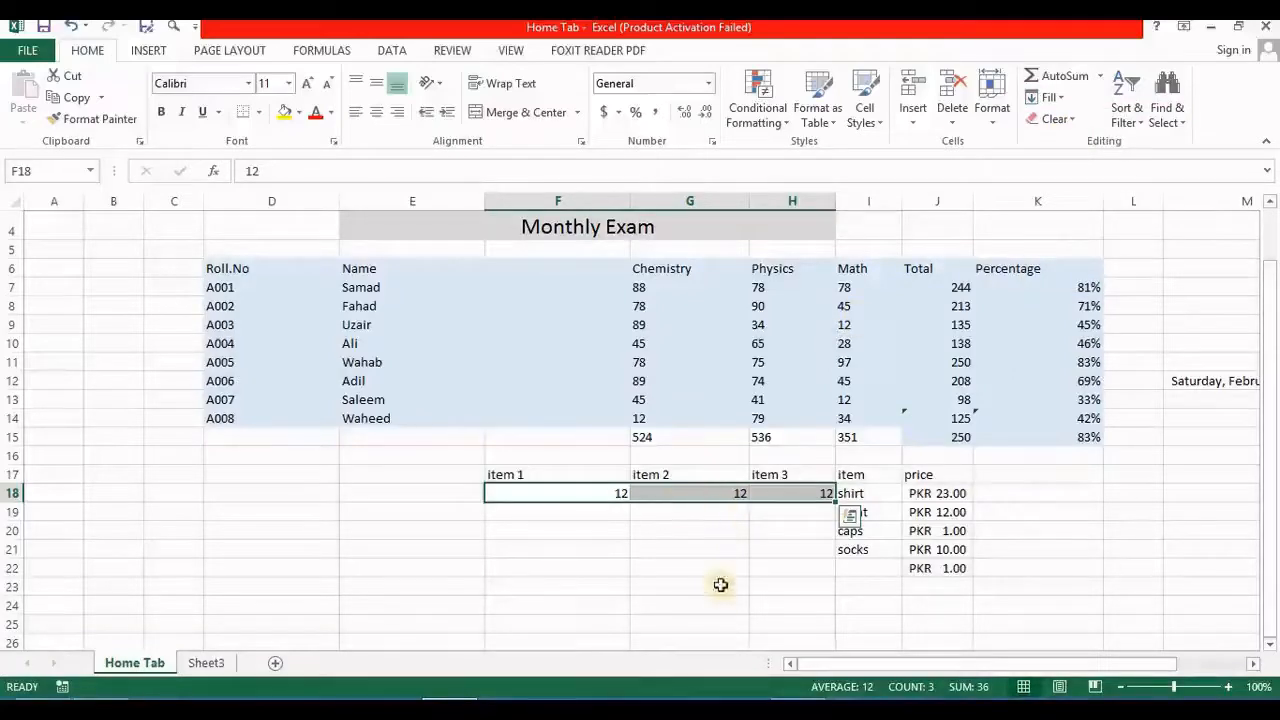
left_click(717, 622)
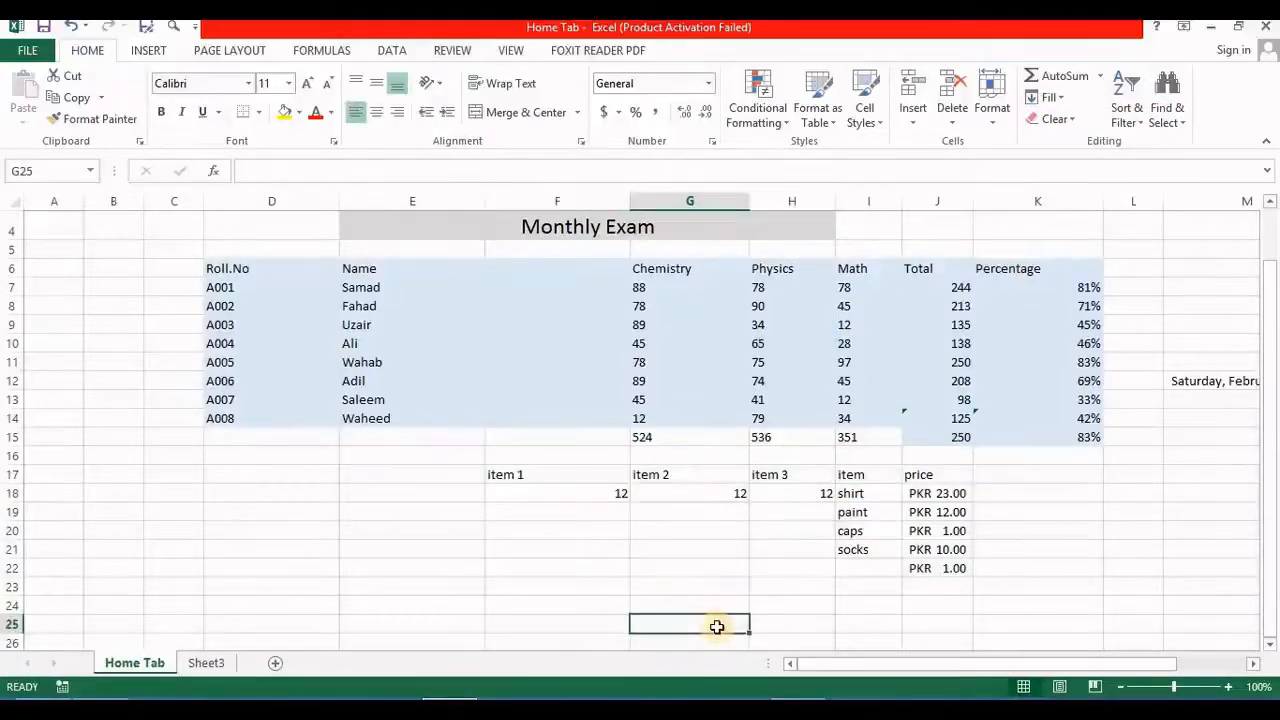
Enter 13 in G25 and fill it upward so G18 through G24 also hold 13
type("13")
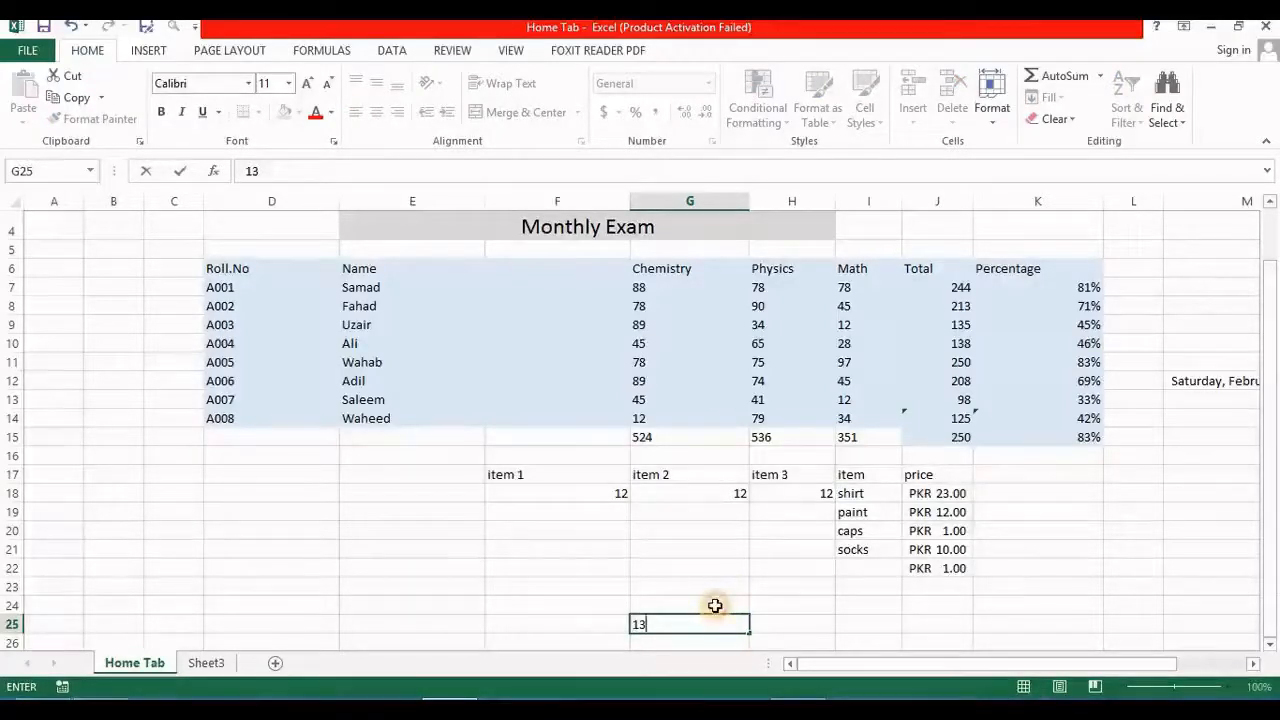
left_click(714, 605)
left_click(705, 624)
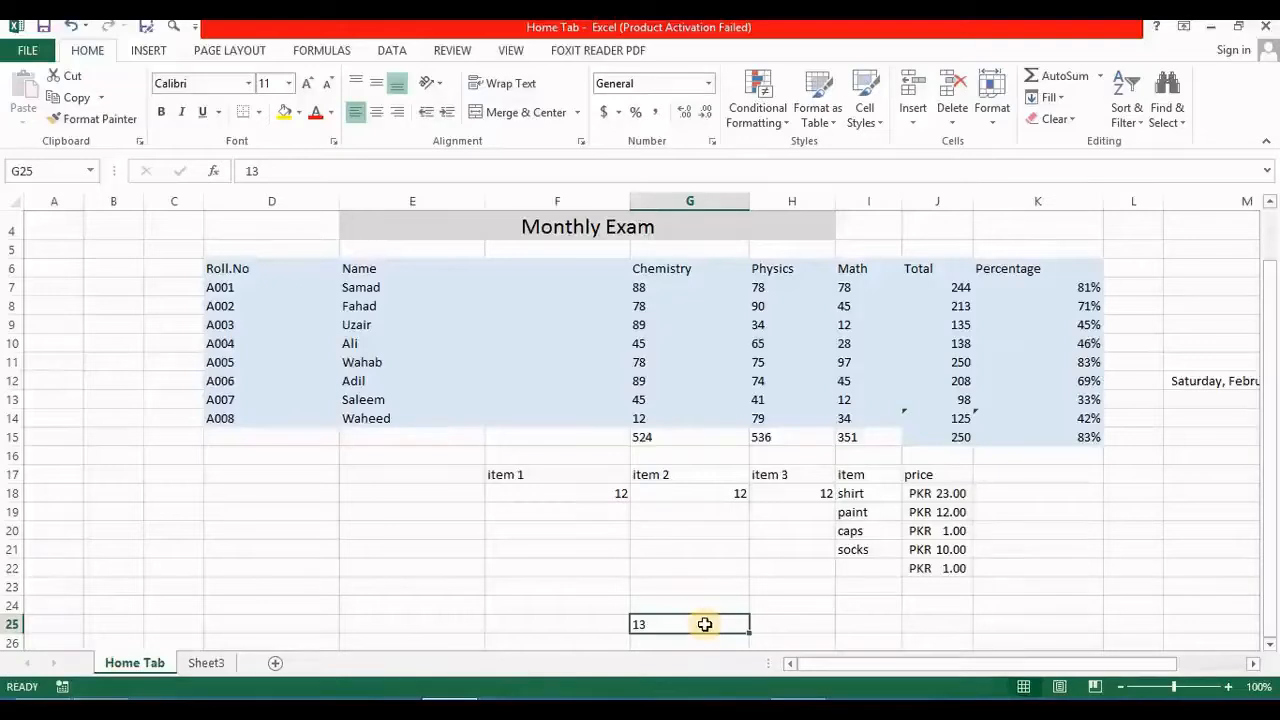
key("shift+Up")
key("shift+Up")
key("shift+Up")
key("shift+Up")
key("shift+Up")
key("shift+Up")
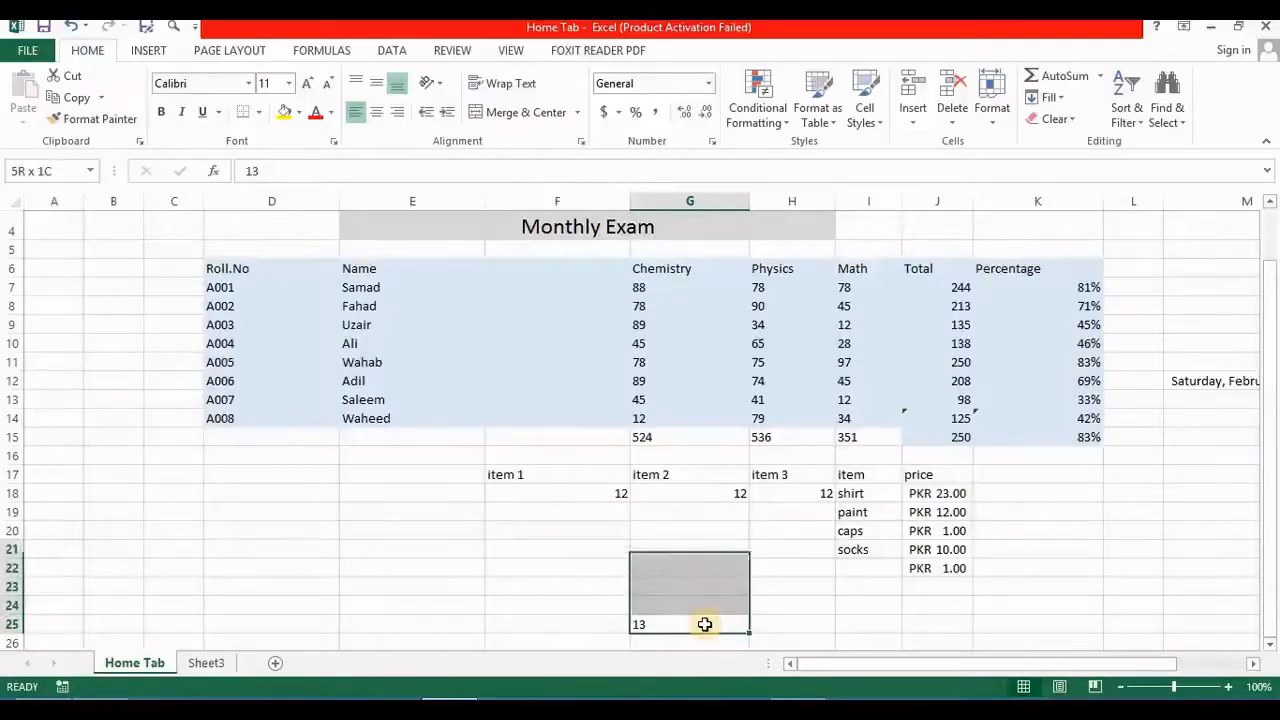
key("shift+Up")
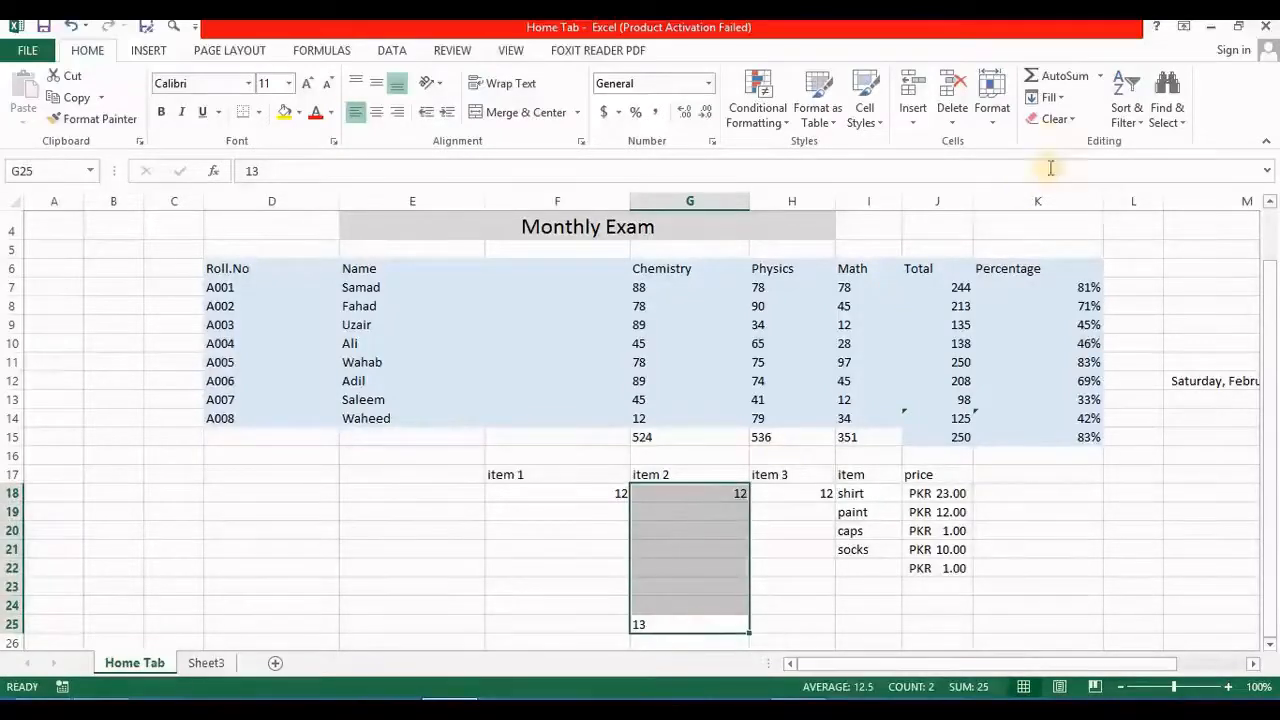
left_click(1064, 98)
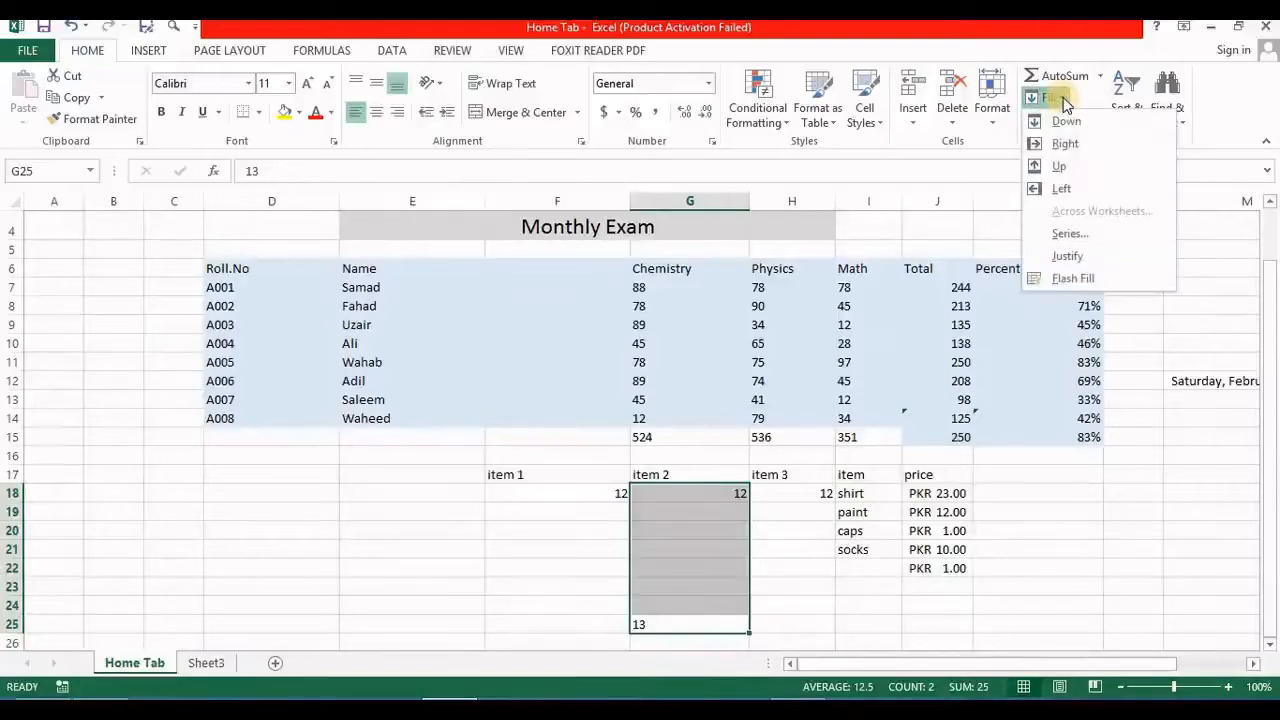
left_click(1070, 166)
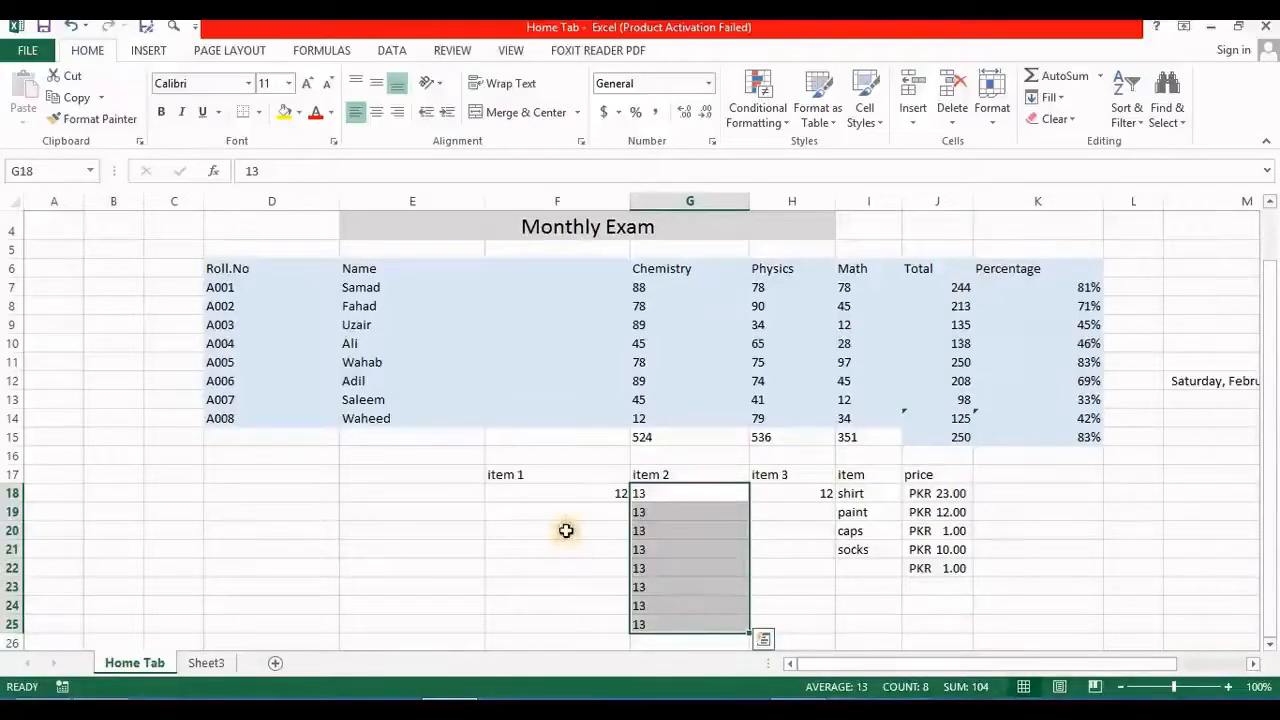
left_click(604, 525)
left_click(608, 490)
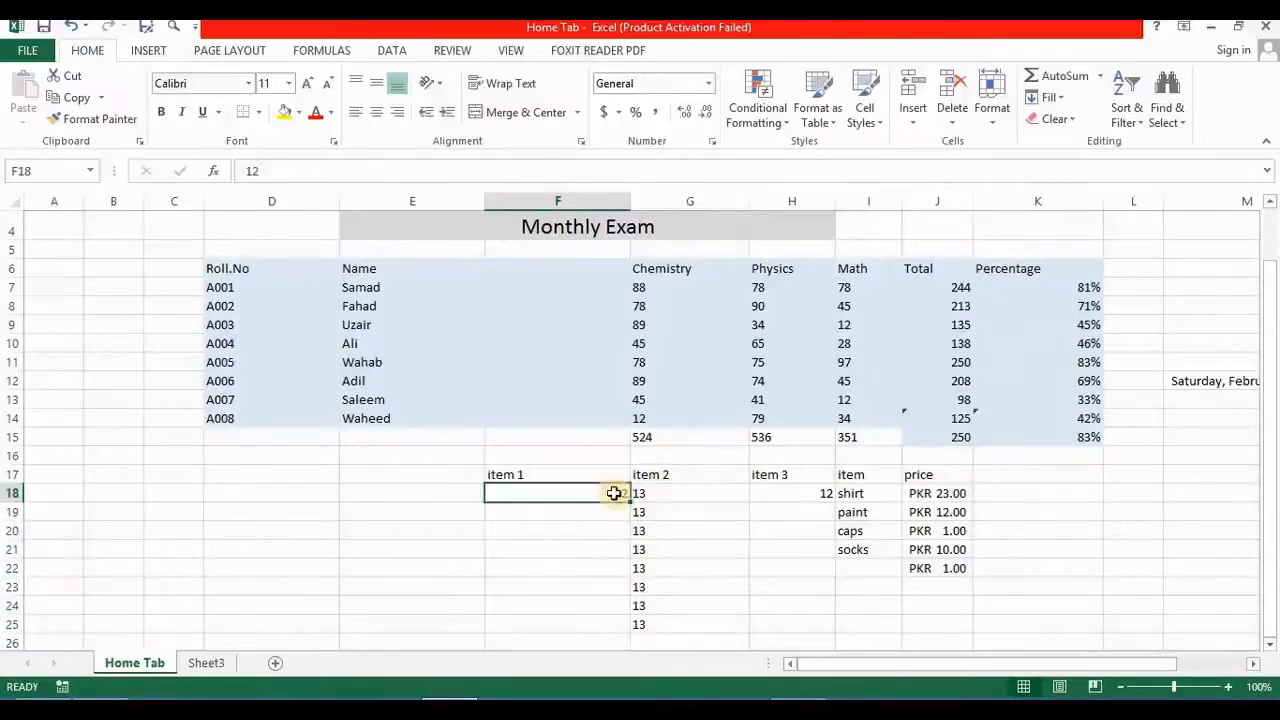
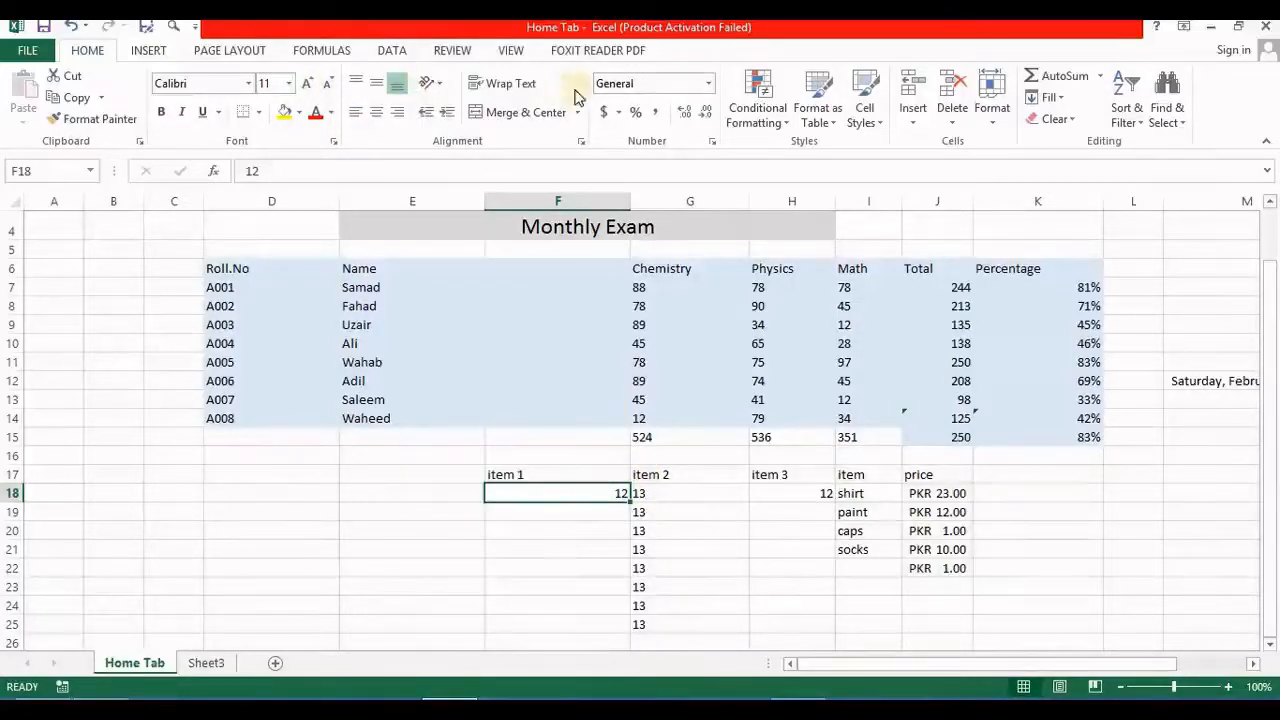
Left-align the 12 in F18, then undo a trial copy of it down to F24
left_click(357, 114)
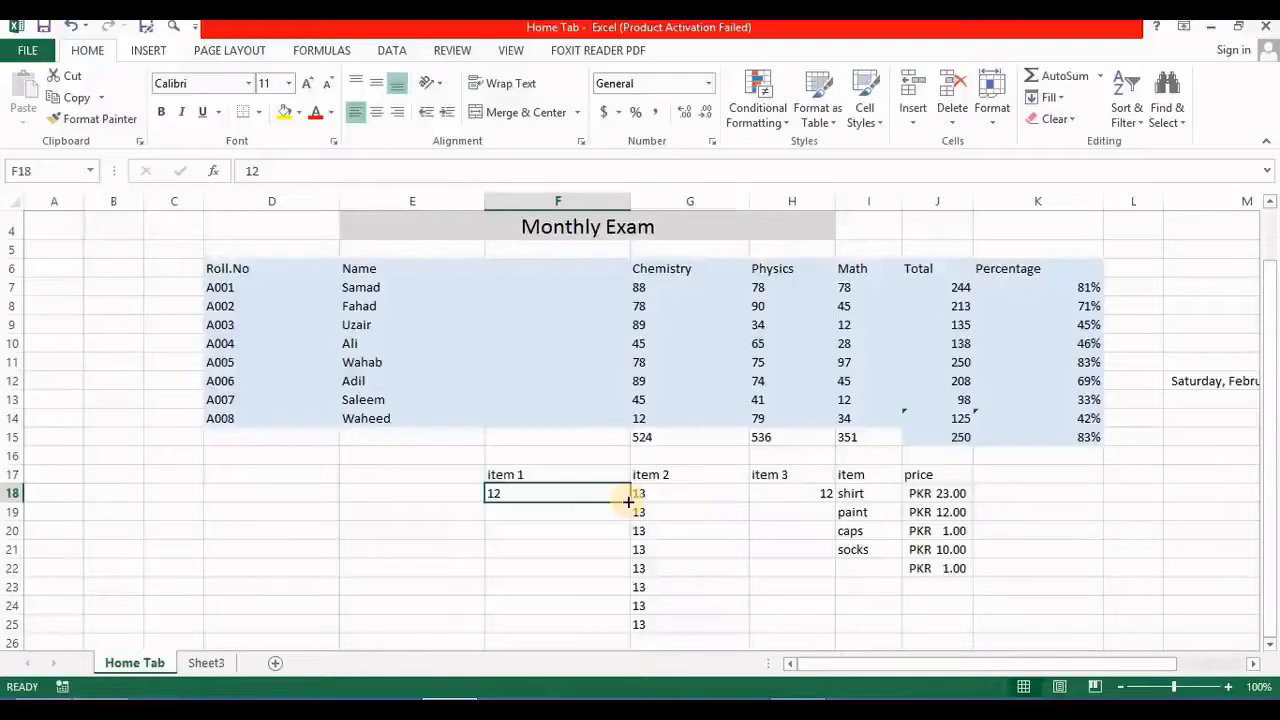
left_click(1066, 102)
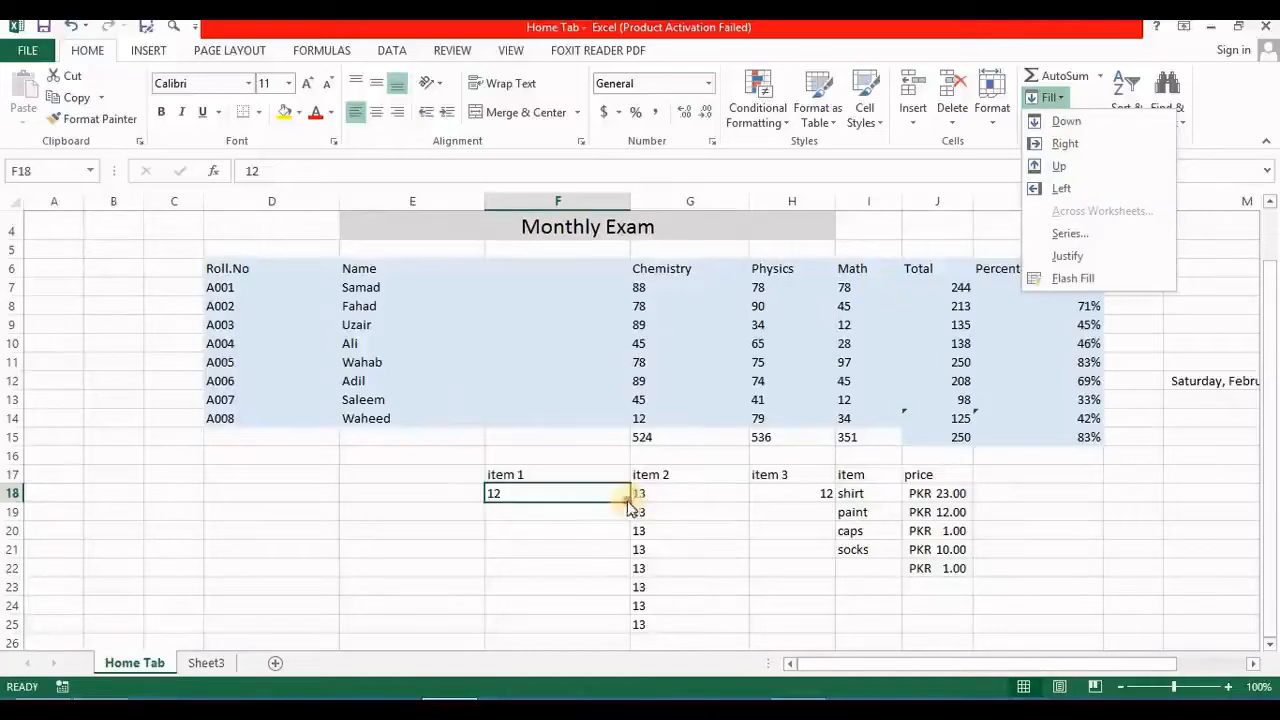
left_click_drag(628, 502, 628, 613)
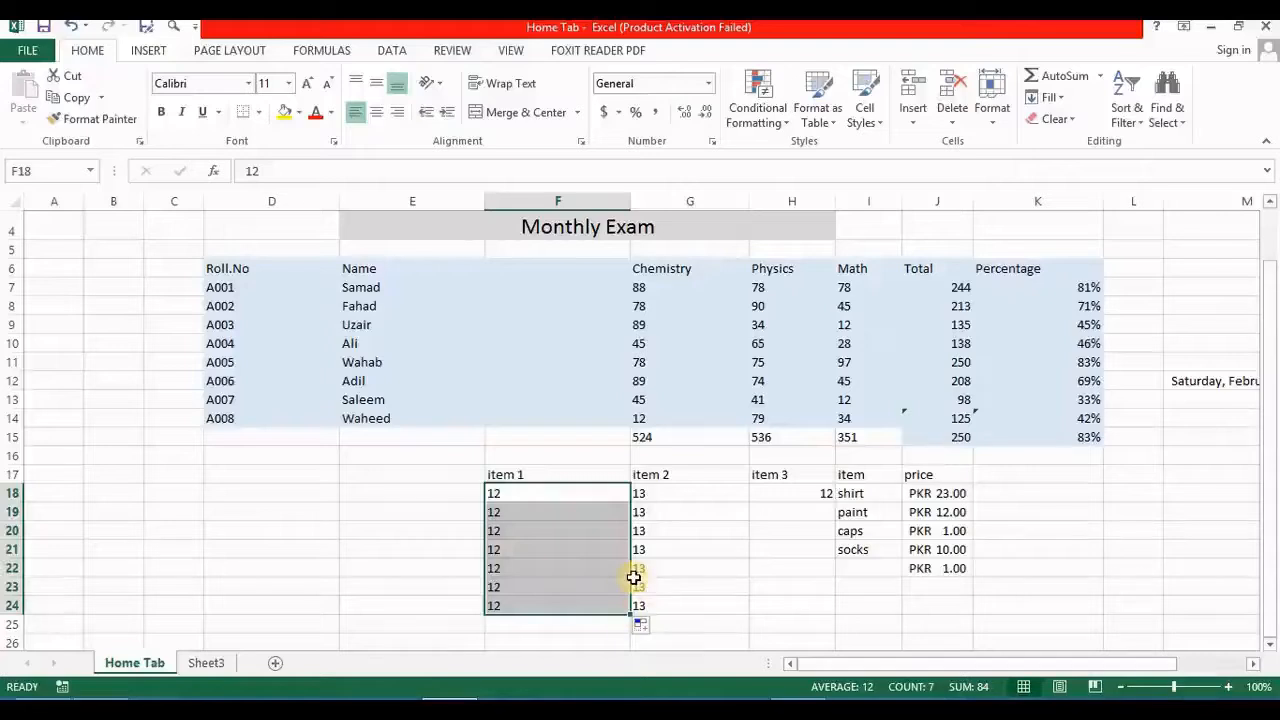
key("ctrl+z")
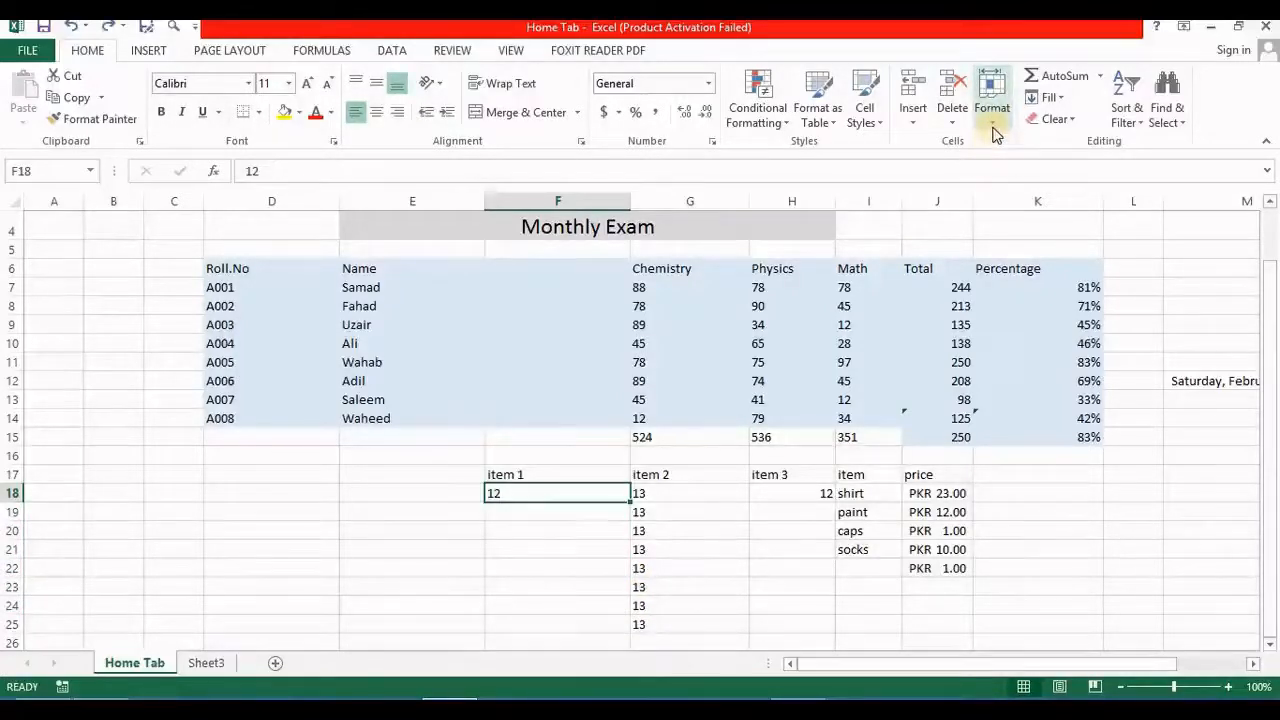
Select F18 through F25, leaving the cells below F18 empty
left_click(1066, 100)
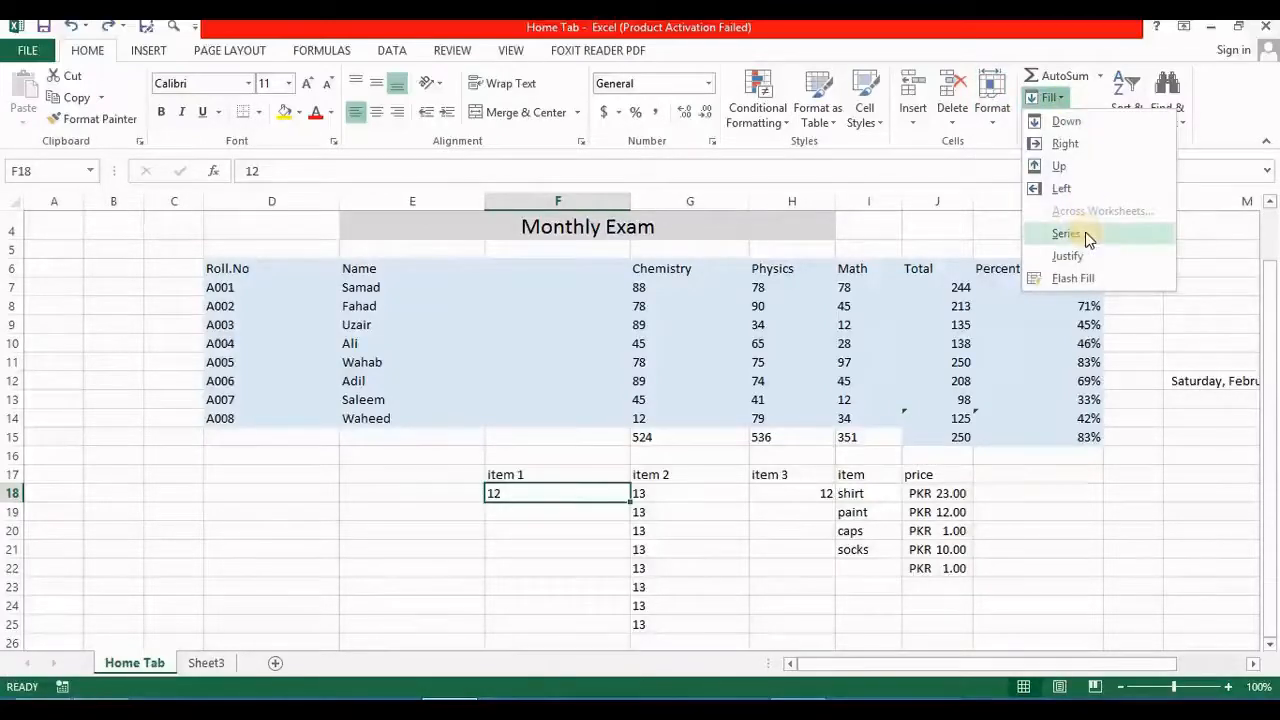
left_click(510, 487)
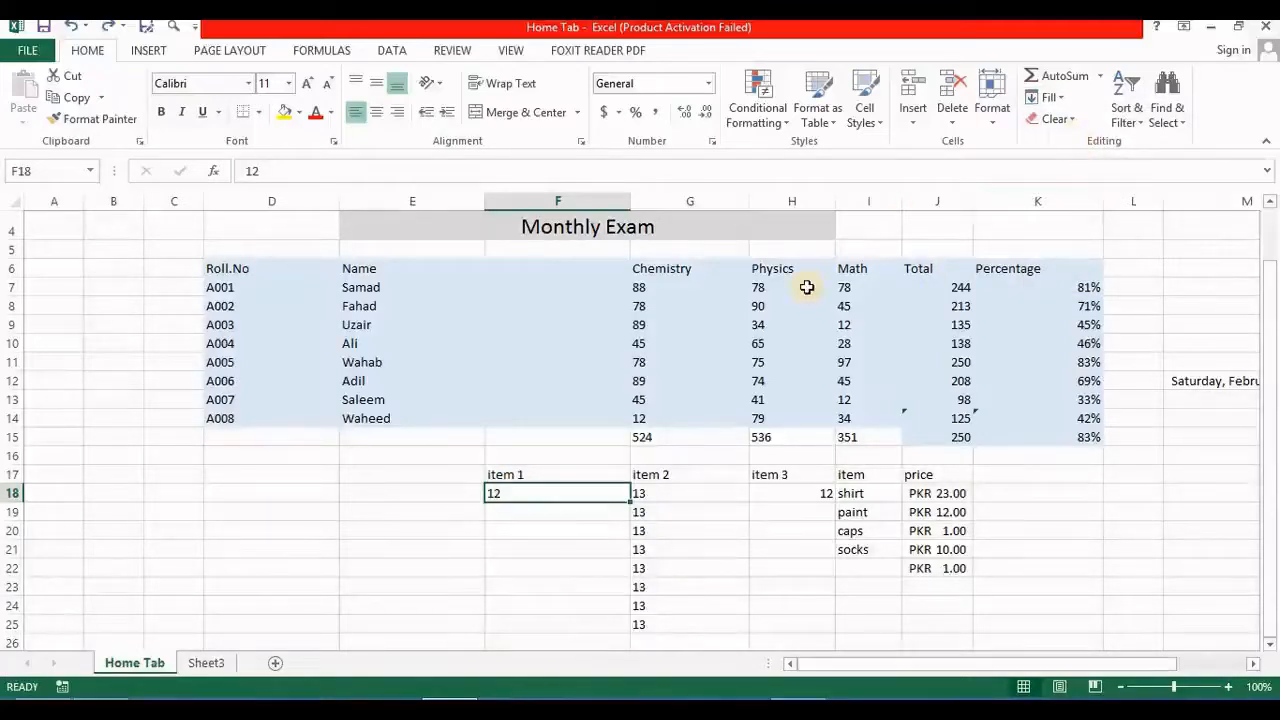
key("shift+Down")
key("shift+Down")
key("shift+Down")
key("shift+Down")
key("shift+Down")
key("shift+Down")
key("shift+Down")
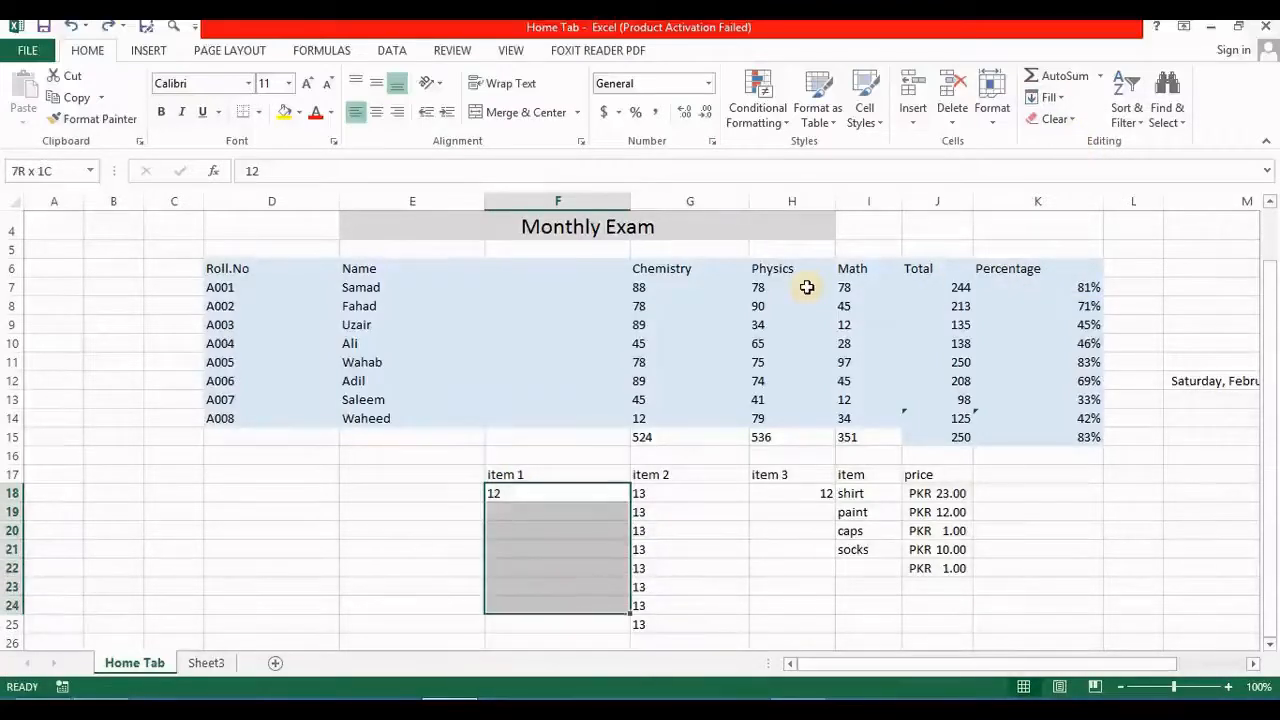
Fill F18:F25 as a linear series with step value 2, giving 12 through 26
left_click(1063, 98)
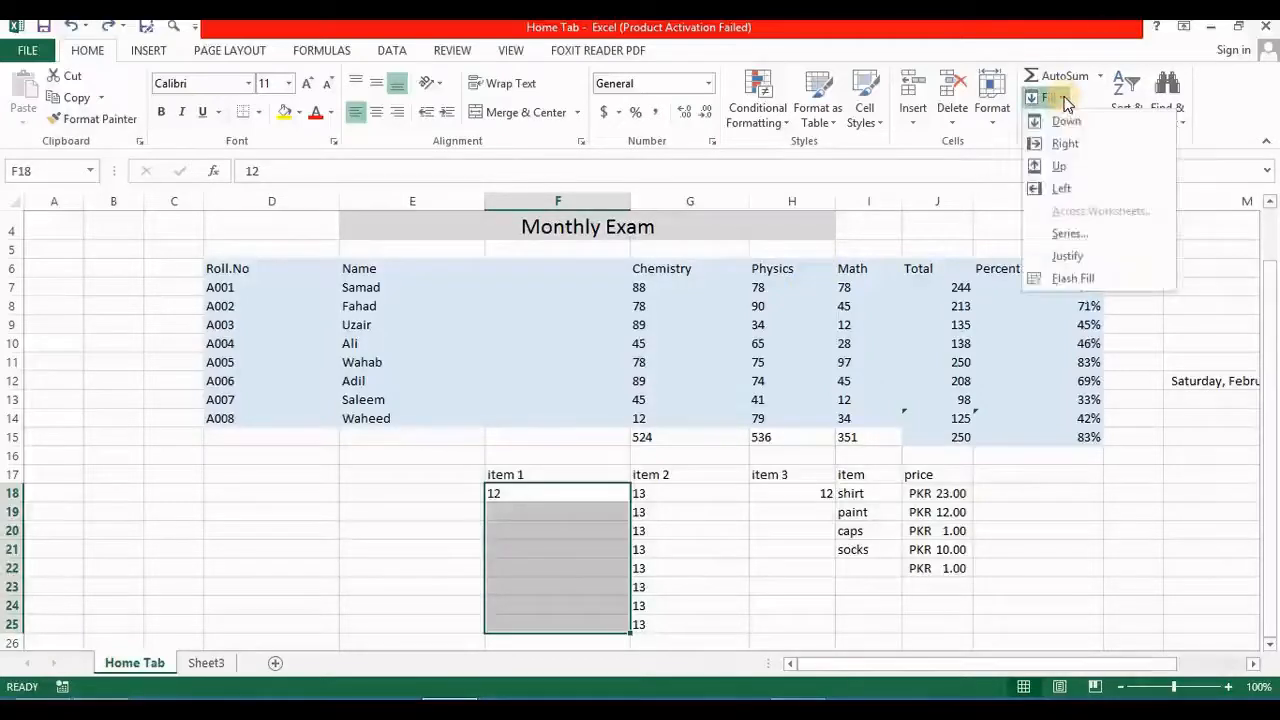
left_click(1083, 238)
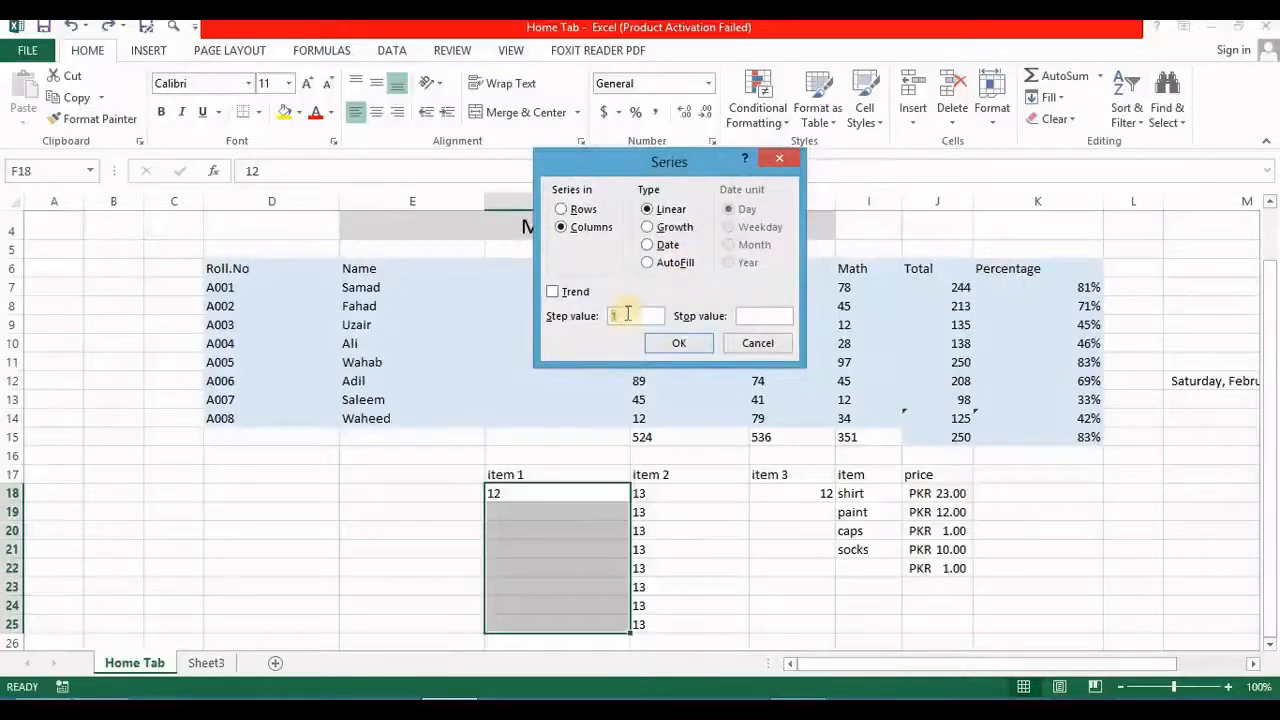
left_click(627, 314)
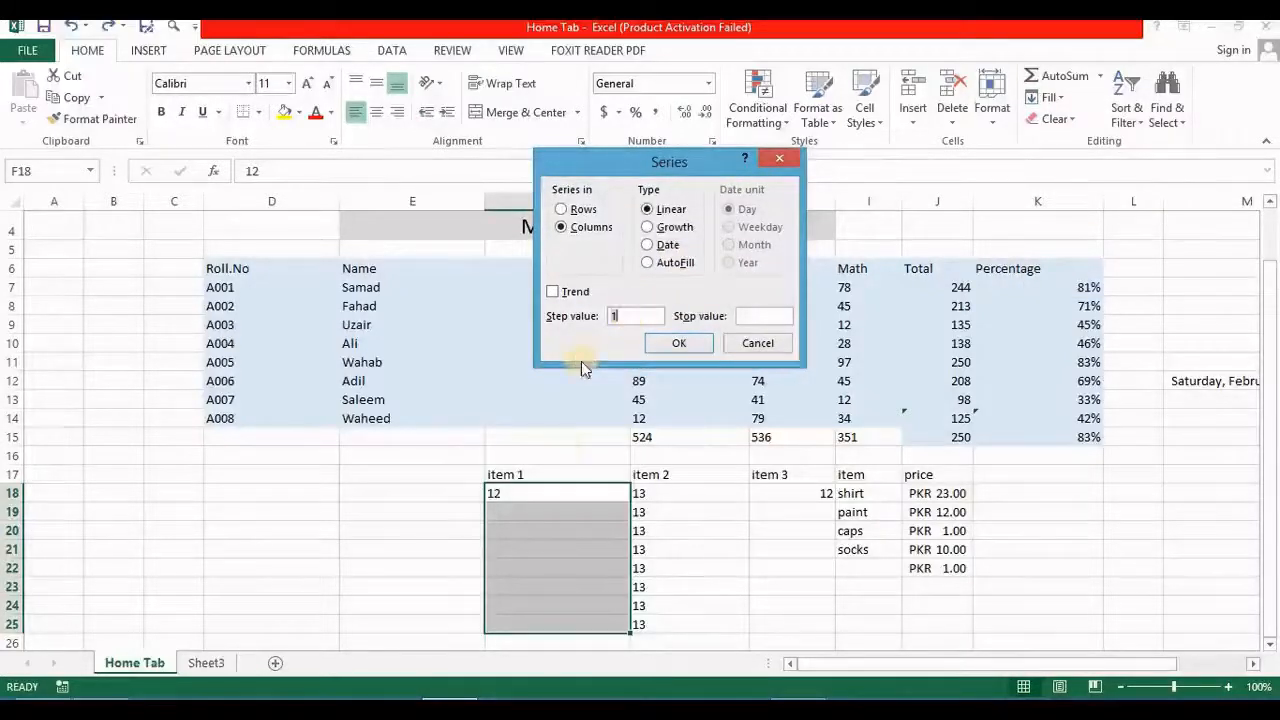
key("BackSpace")
type("2")
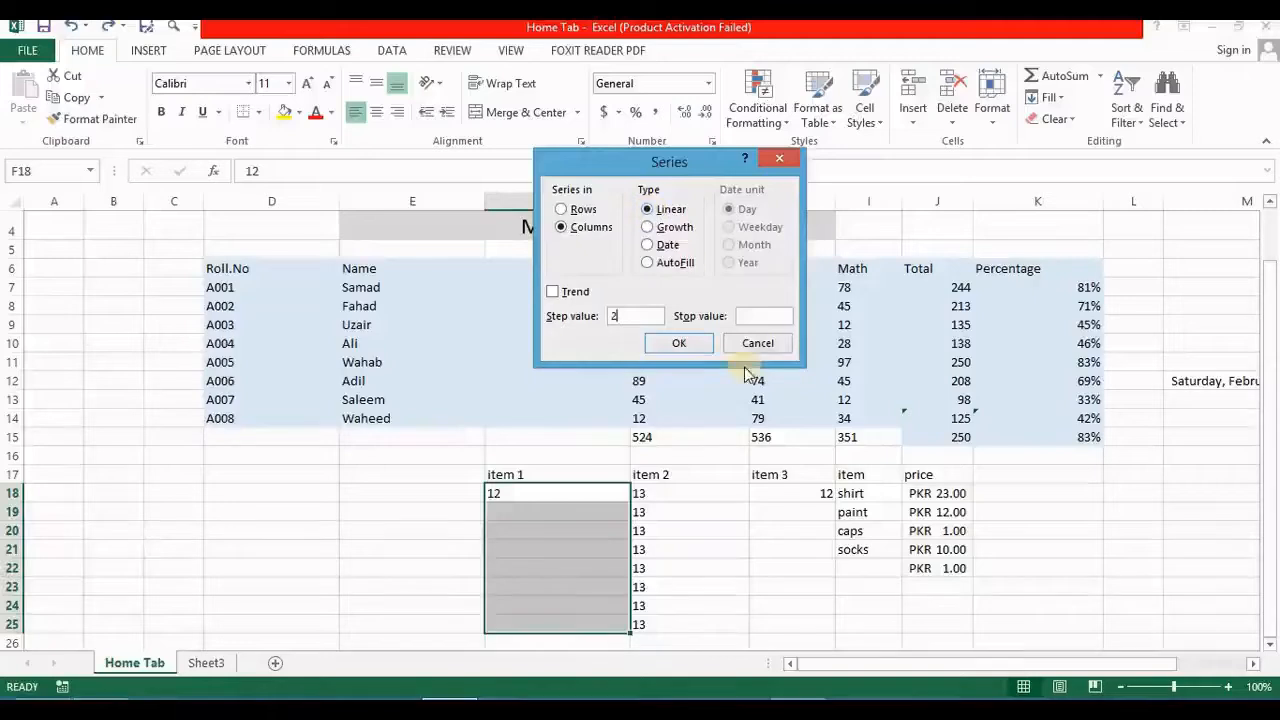
left_click(680, 343)
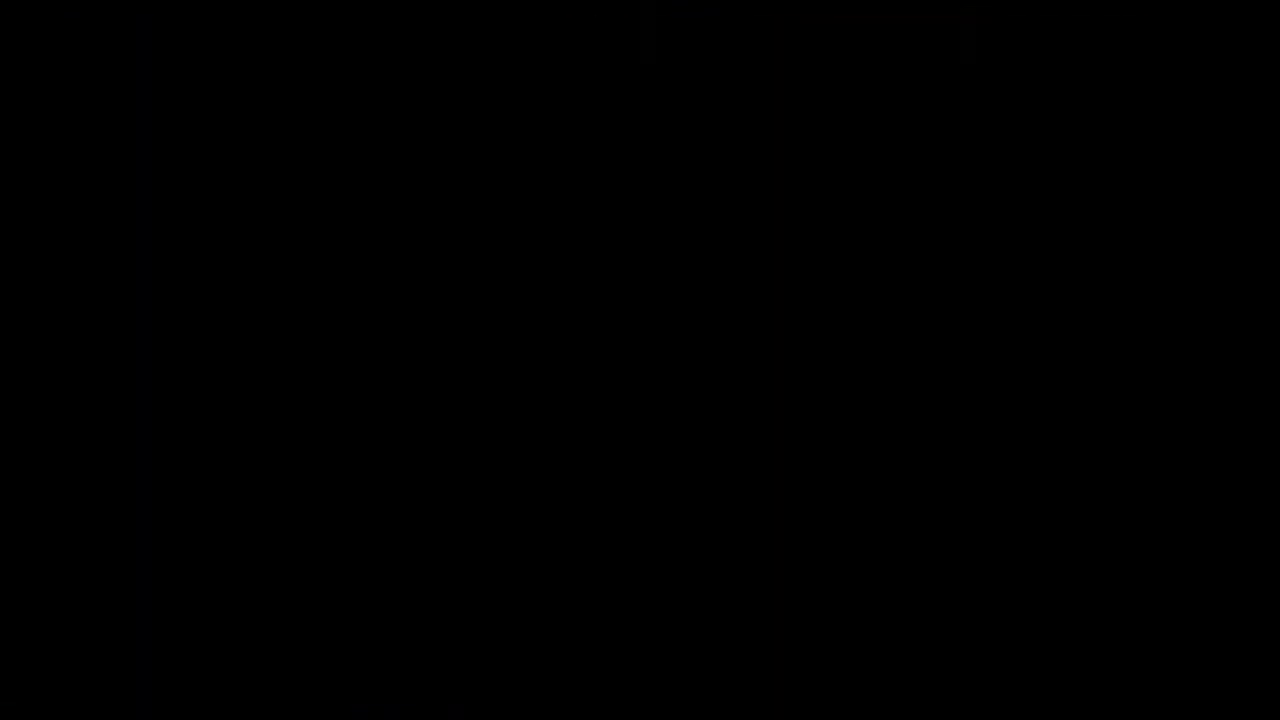
left_click(55, 513)
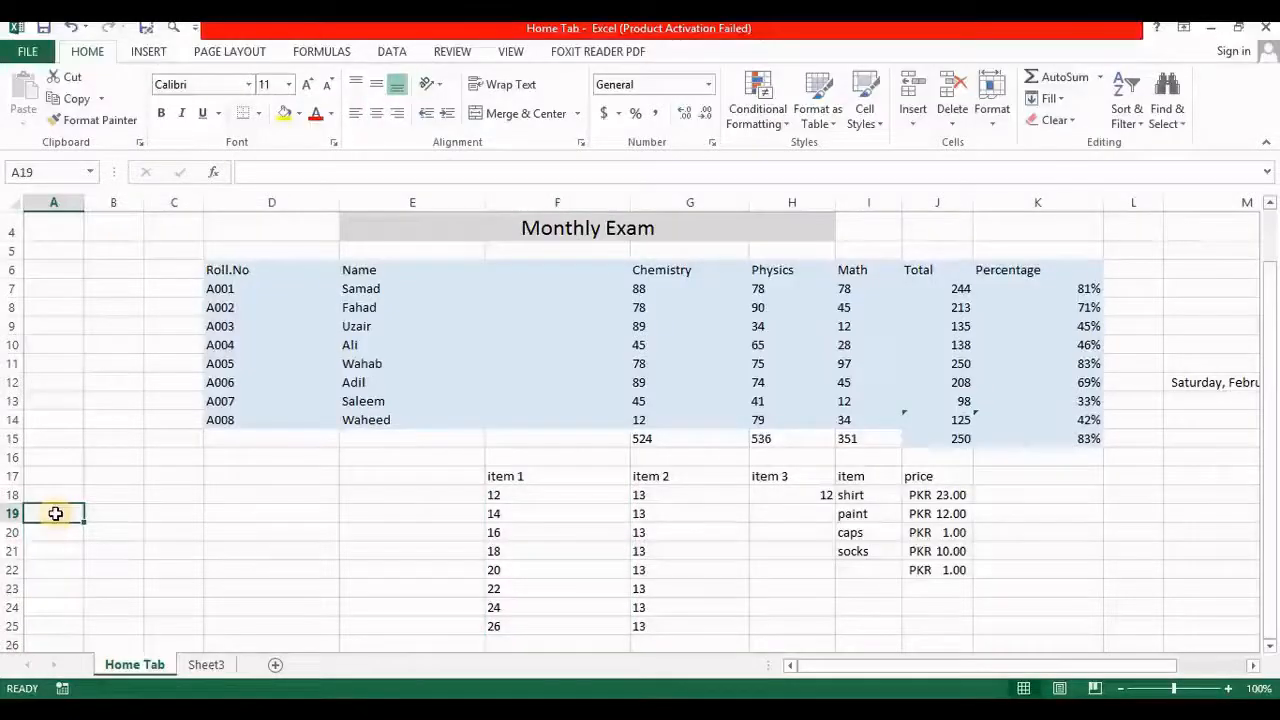
Enter 2 in A19 and fill a row series with step 1 and stop value 4 across A19:C19
type("2")
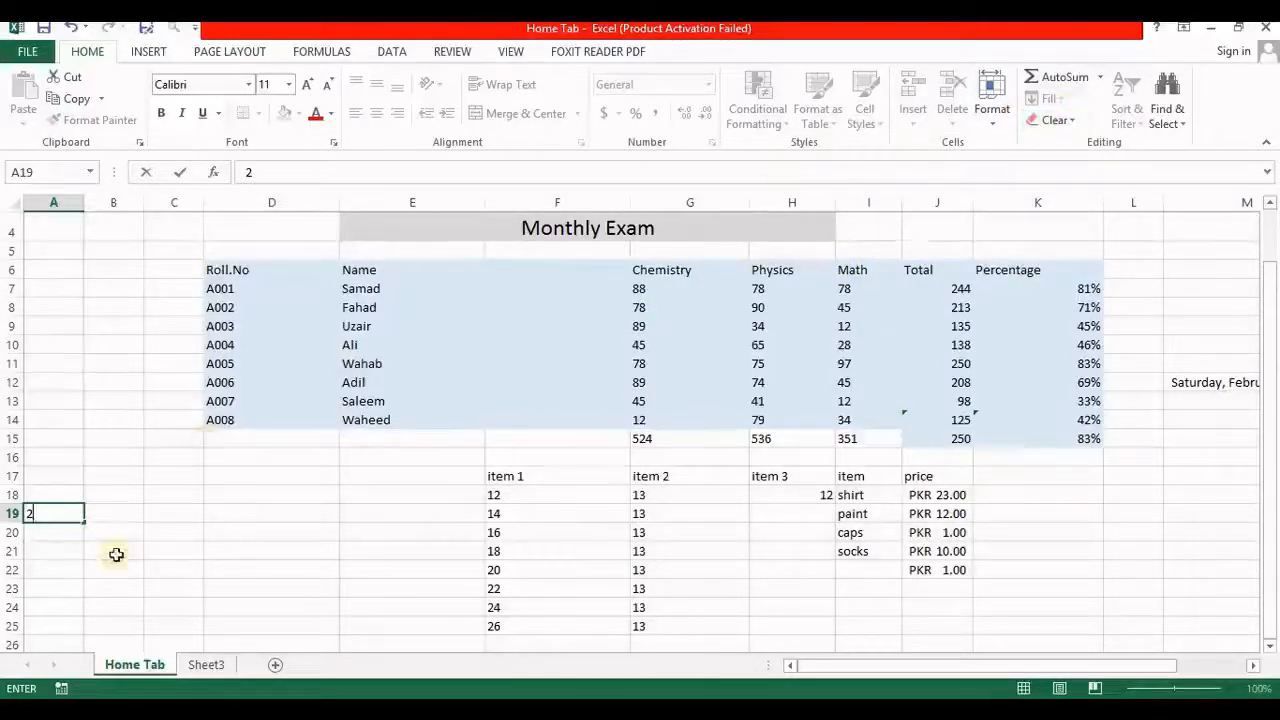
left_click(59, 534)
left_click(58, 513)
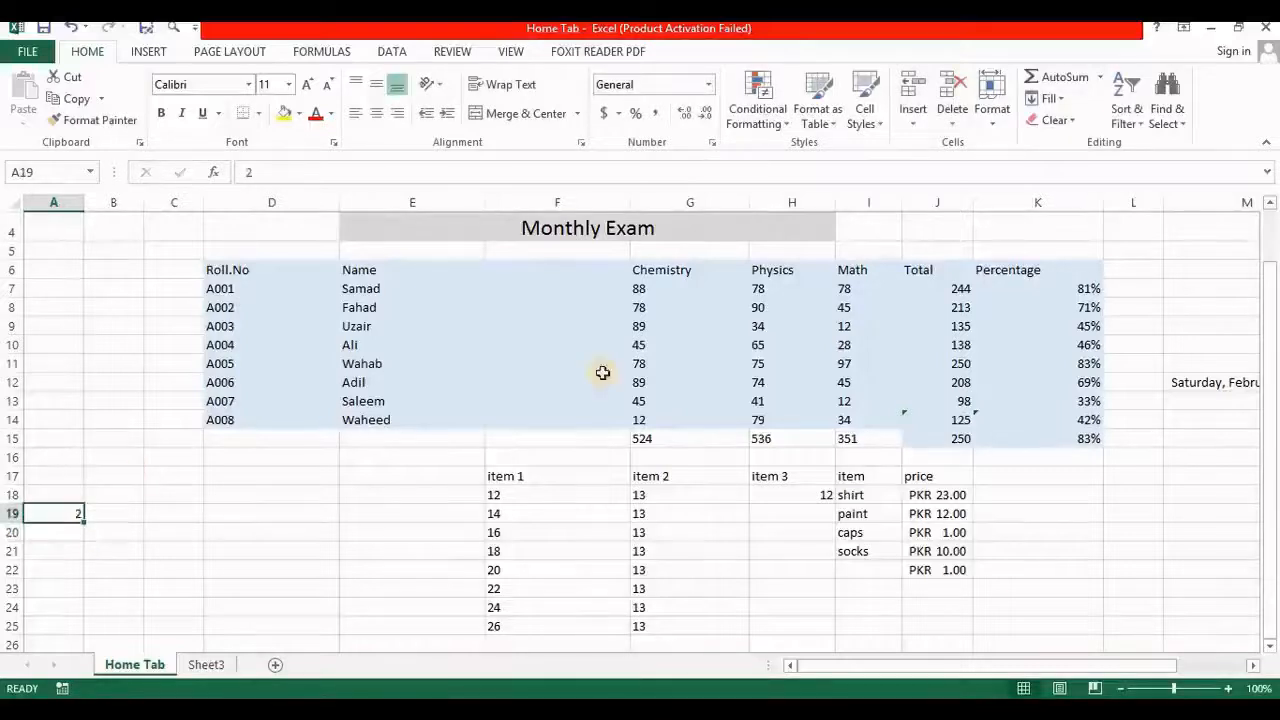
left_click(1050, 102)
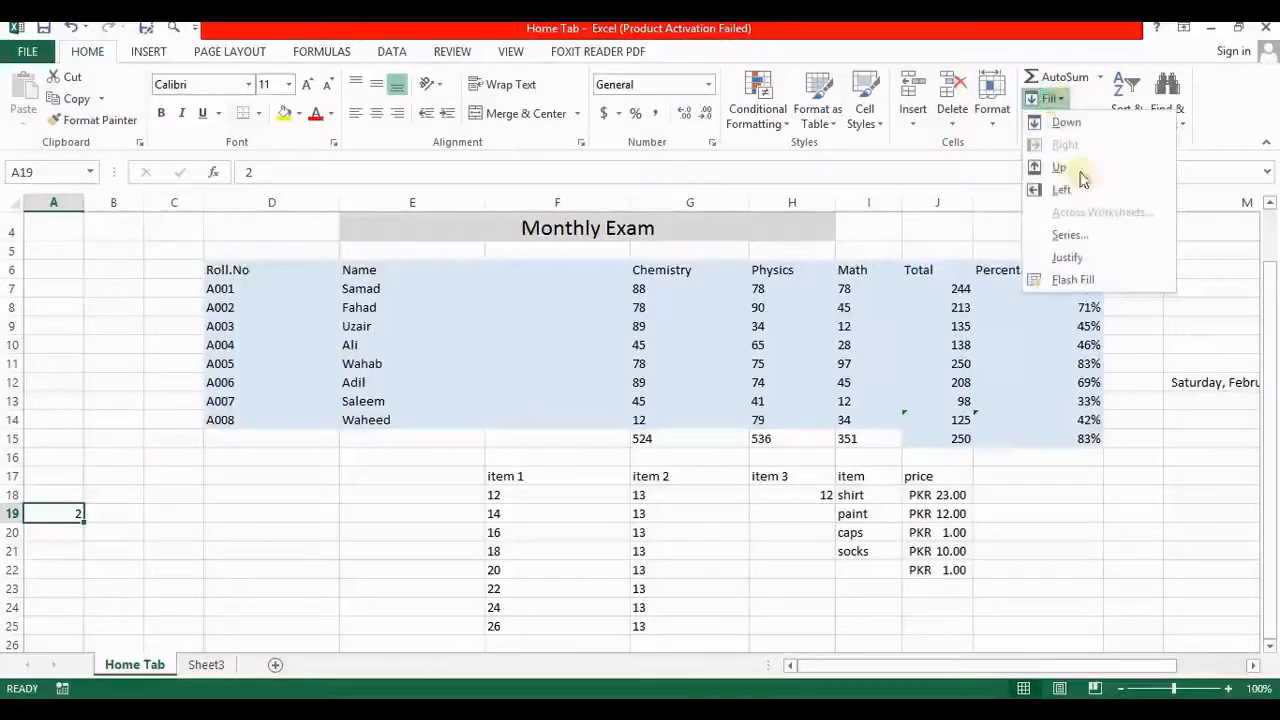
left_click(1087, 243)
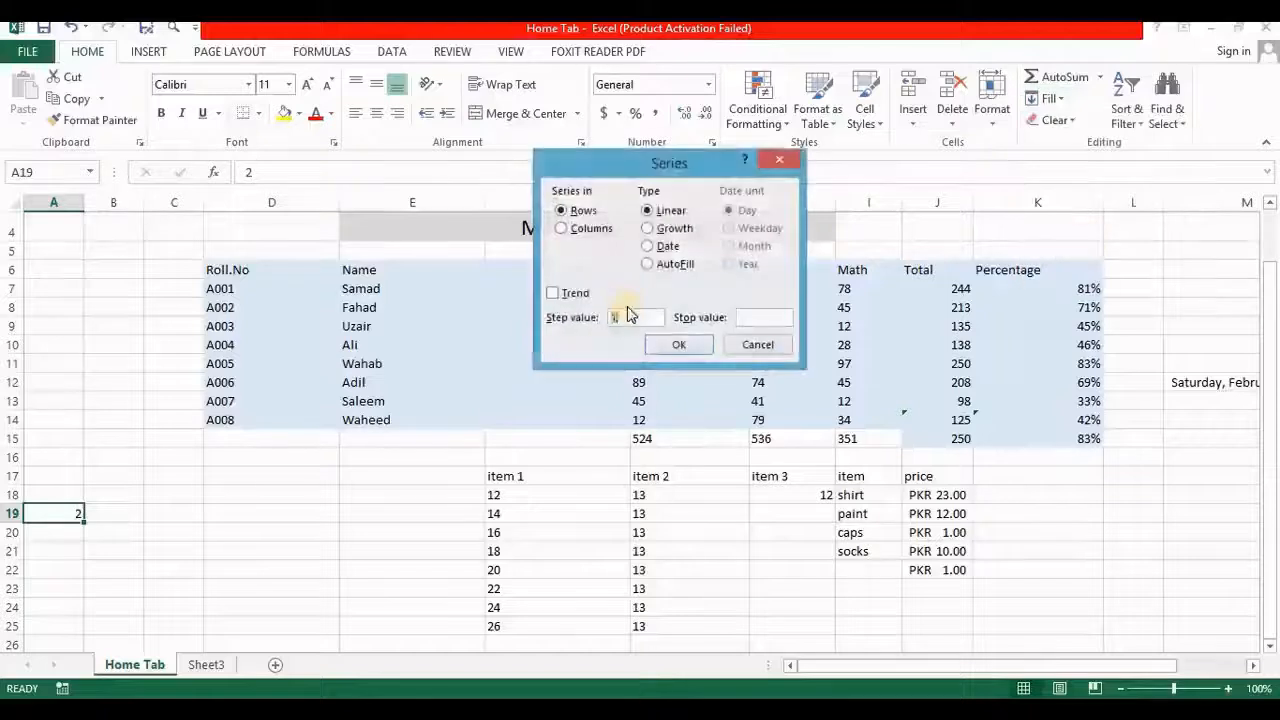
left_click(562, 212)
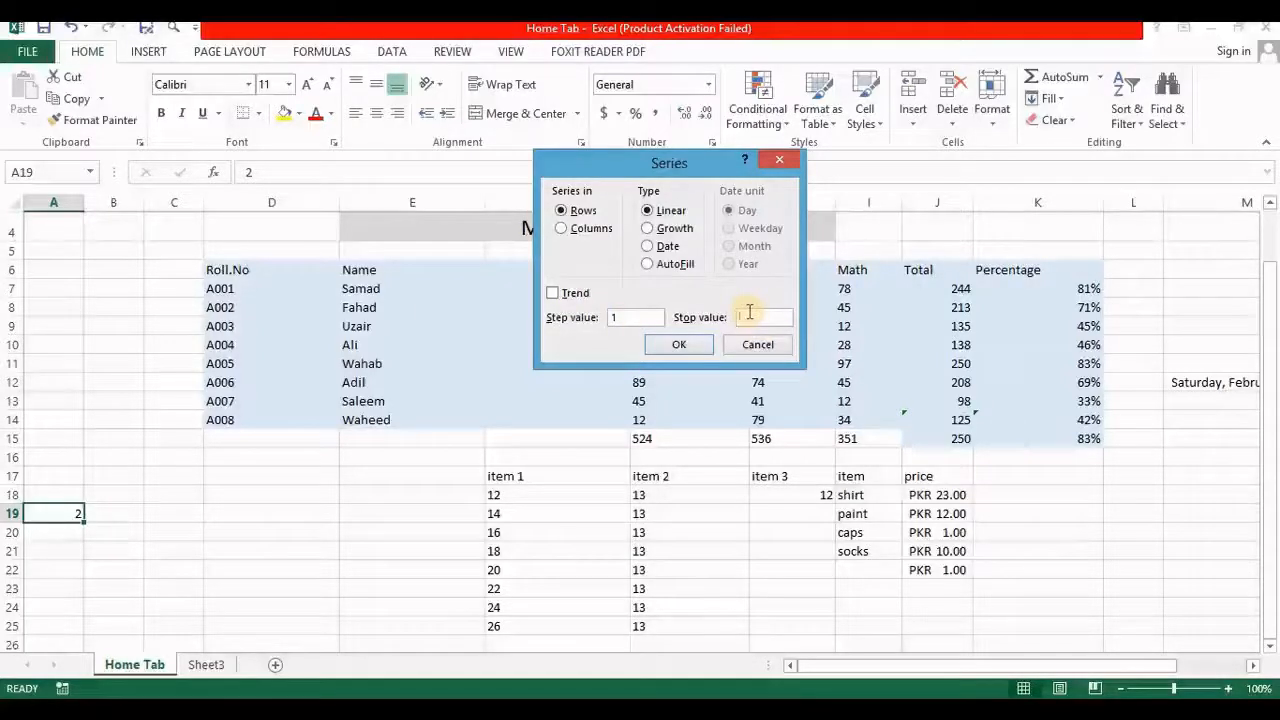
left_click(679, 344)
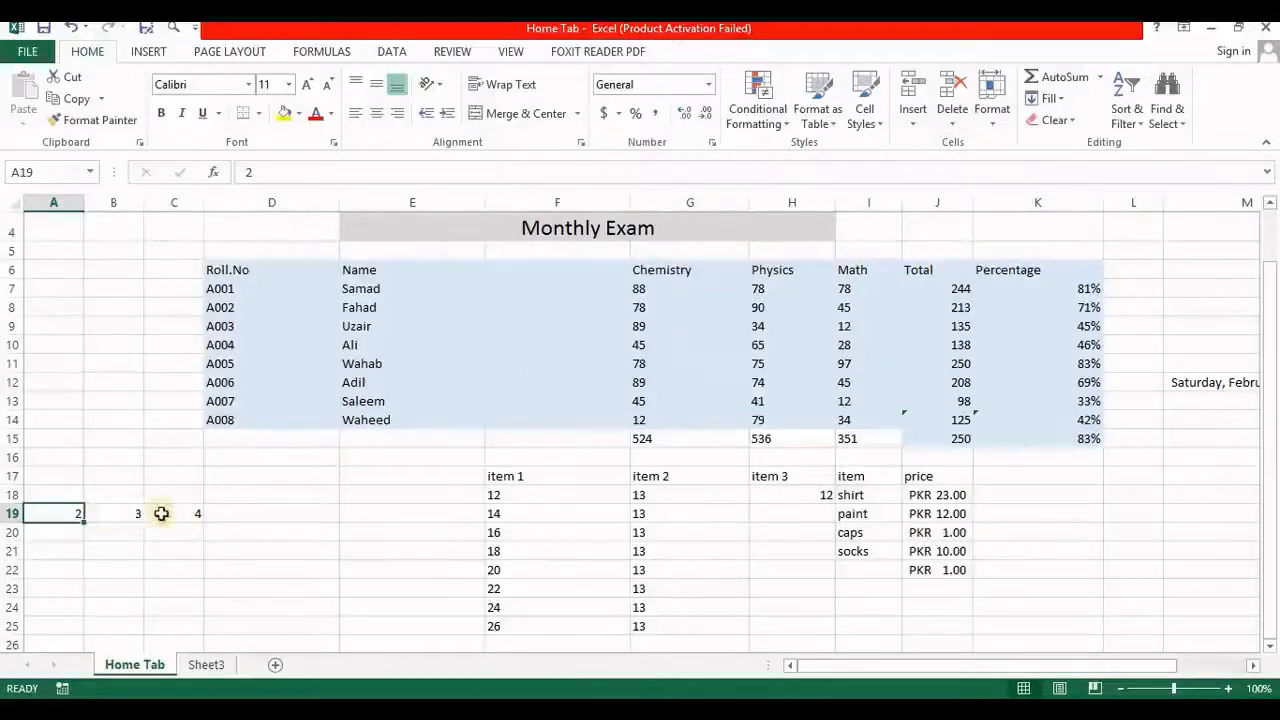
left_click(204, 514)
Fill a column series from the 4 in C19 with step 4 and stop value 40, down to C28
left_click(190, 512)
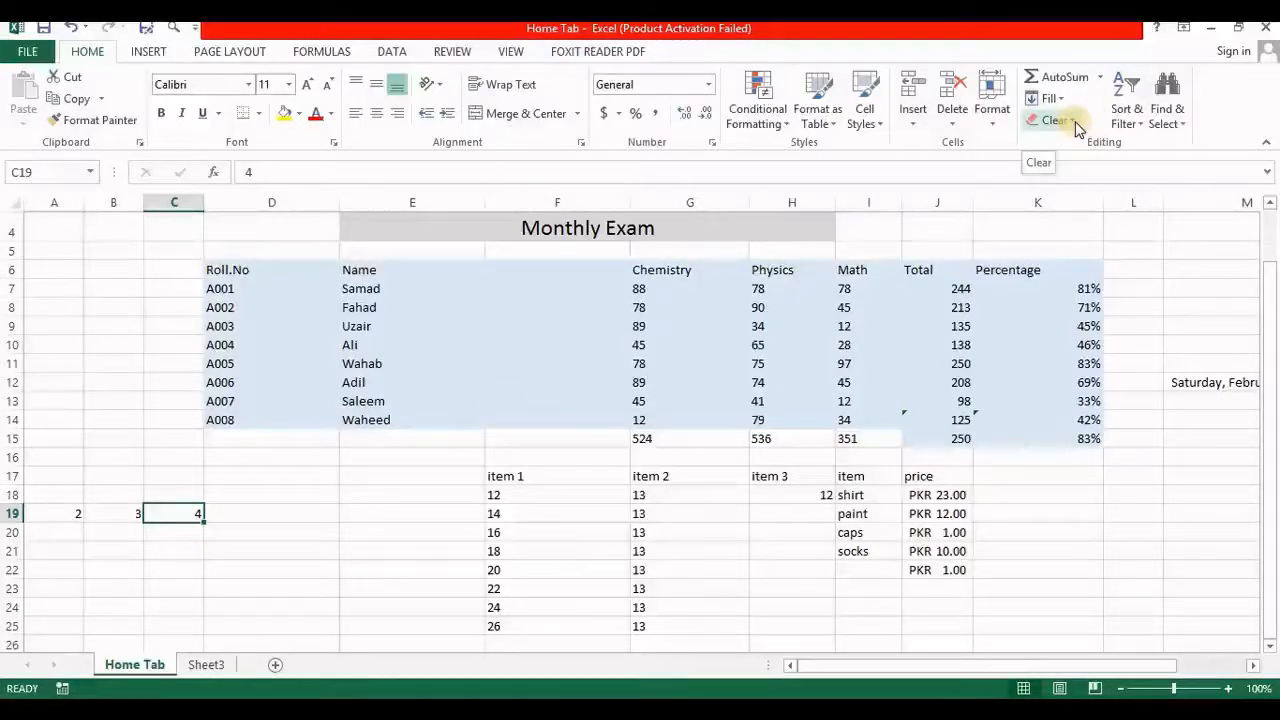
left_click(1052, 99)
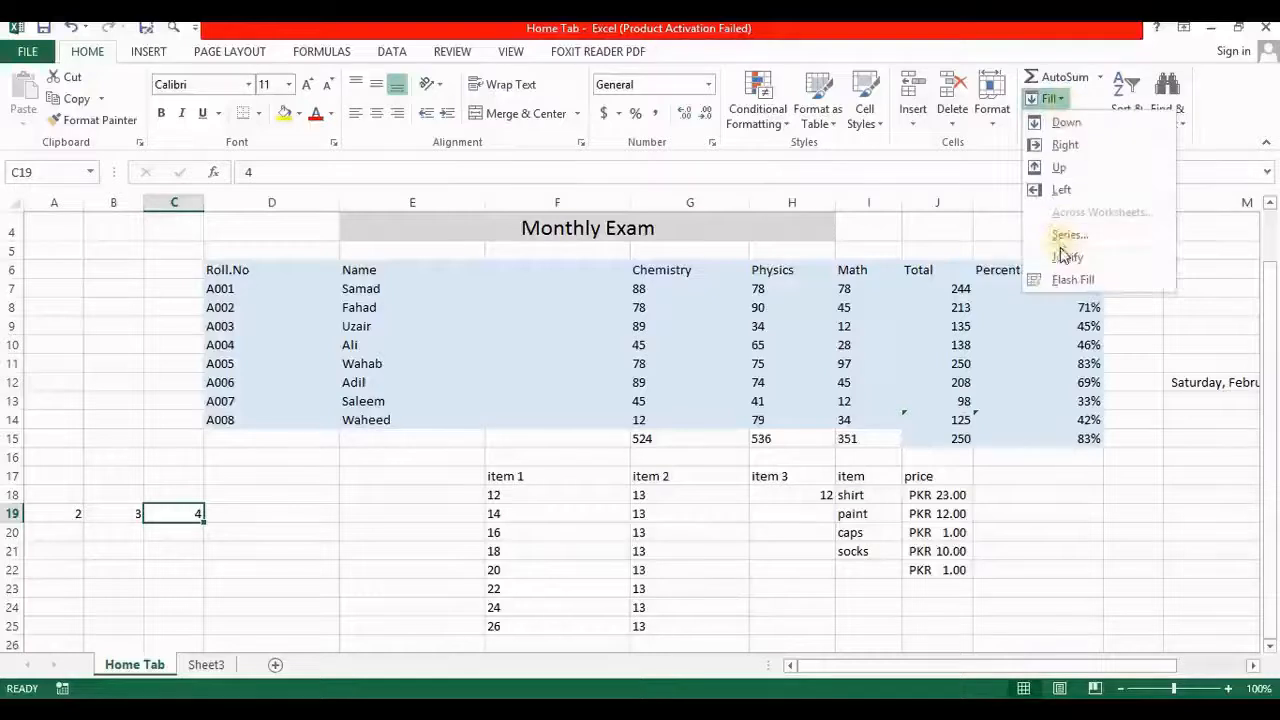
left_click(1063, 249)
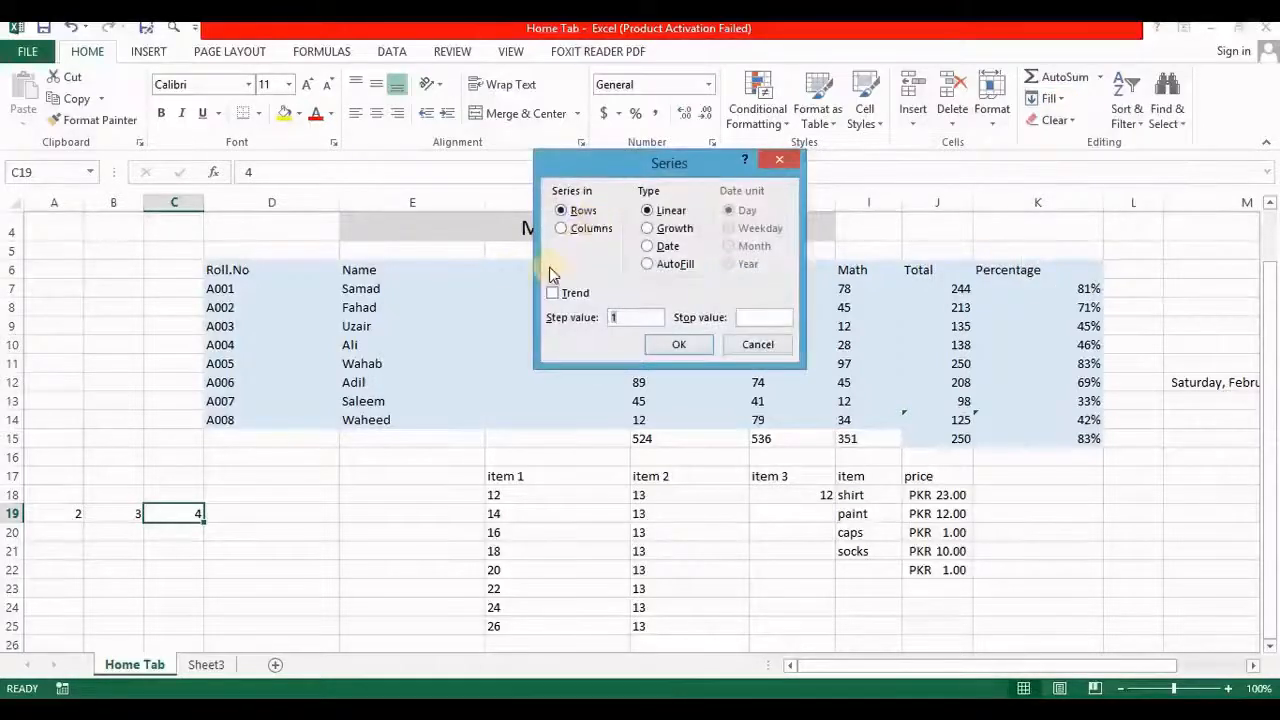
left_click(562, 230)
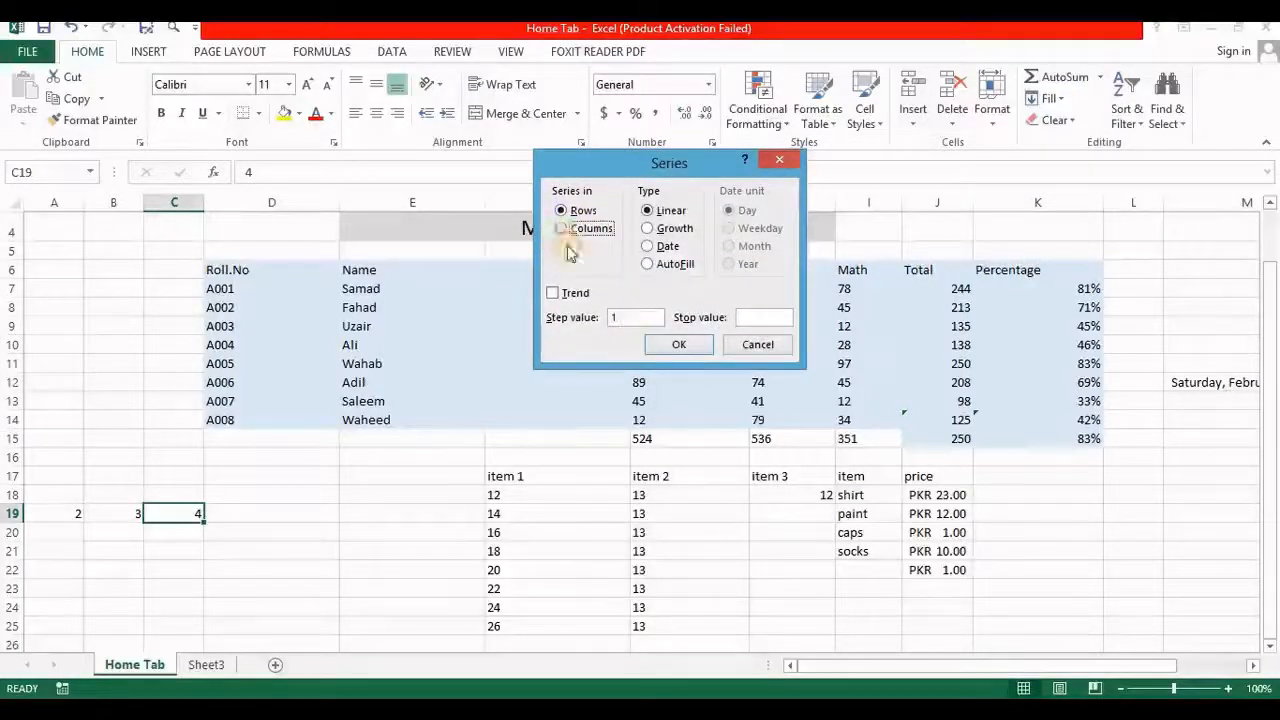
left_click(629, 318)
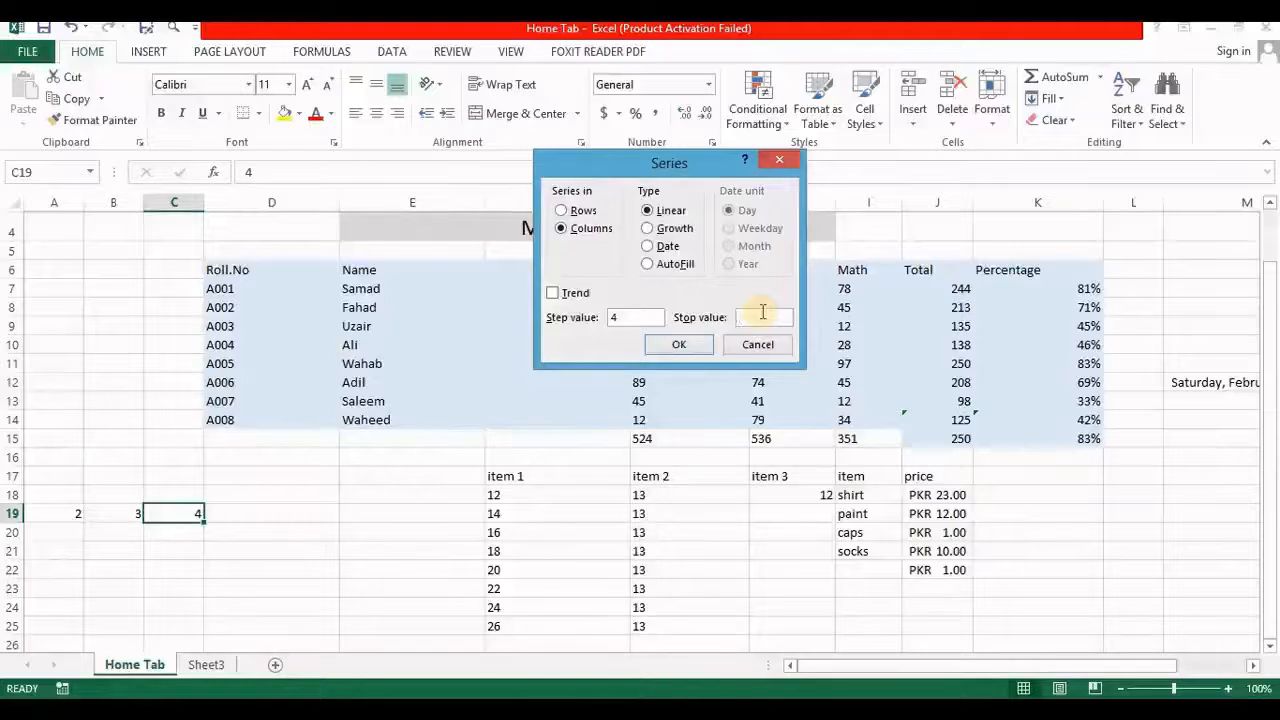
left_click(690, 344)
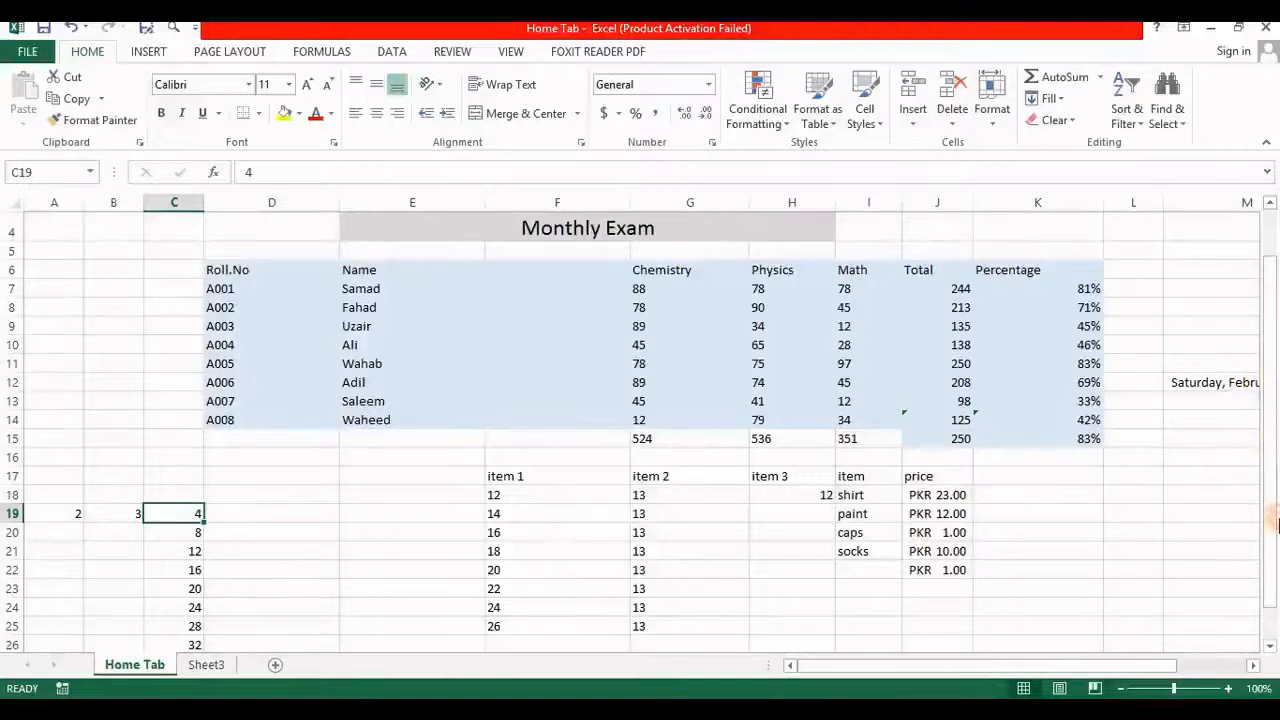
left_click_drag(1272, 612, 1272, 395)
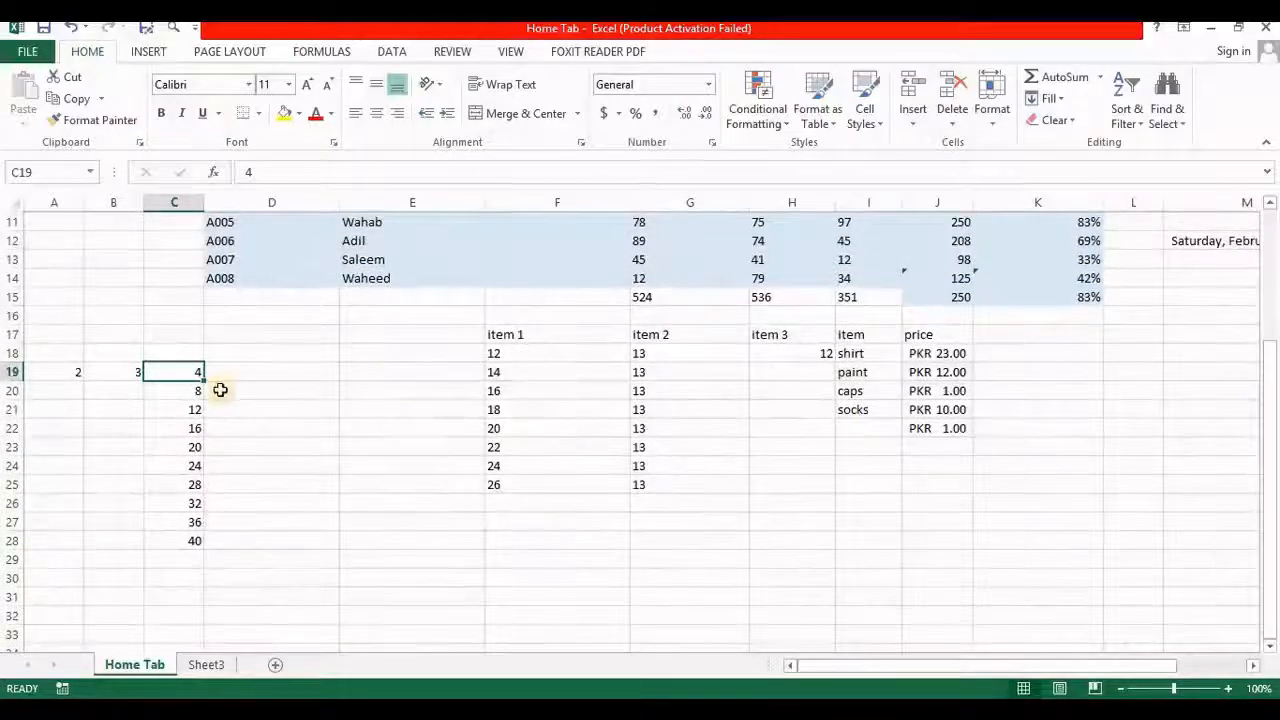
Try the Trend option in the Series dialog, then undo the trial numbers in A19:C28
left_click(134, 389)
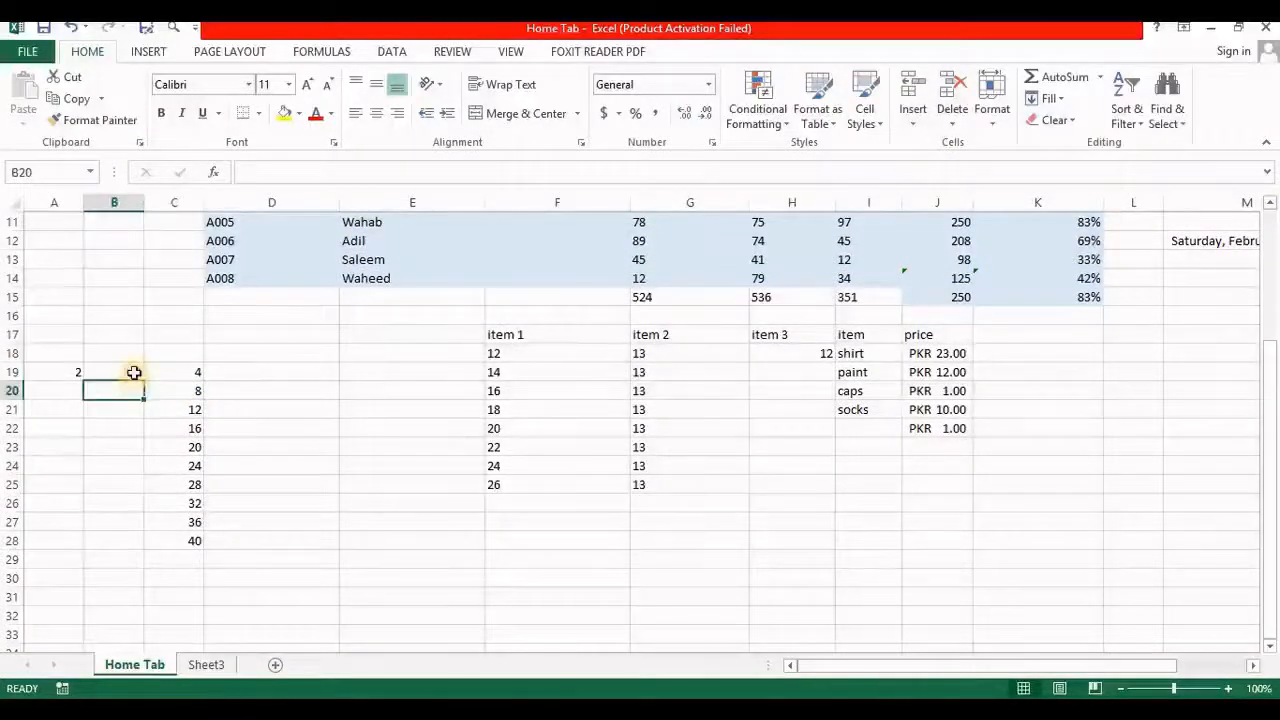
left_click(126, 372)
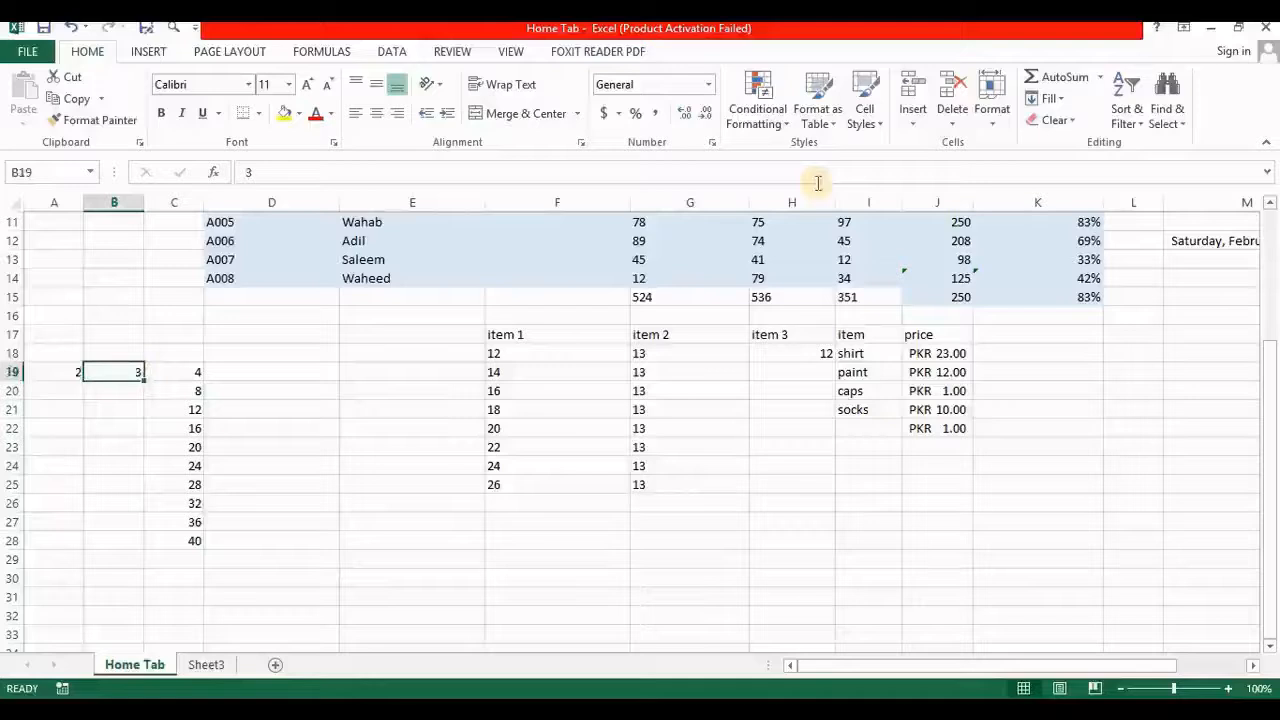
left_click(1058, 102)
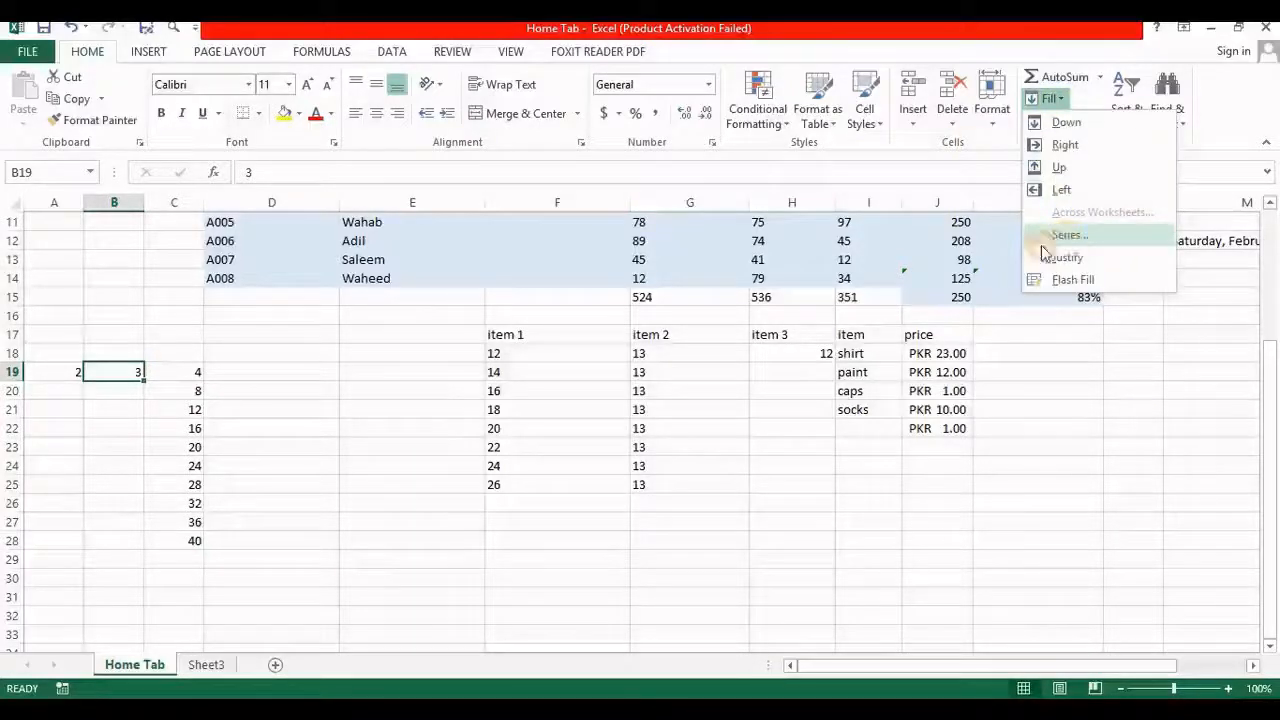
left_click(1066, 235)
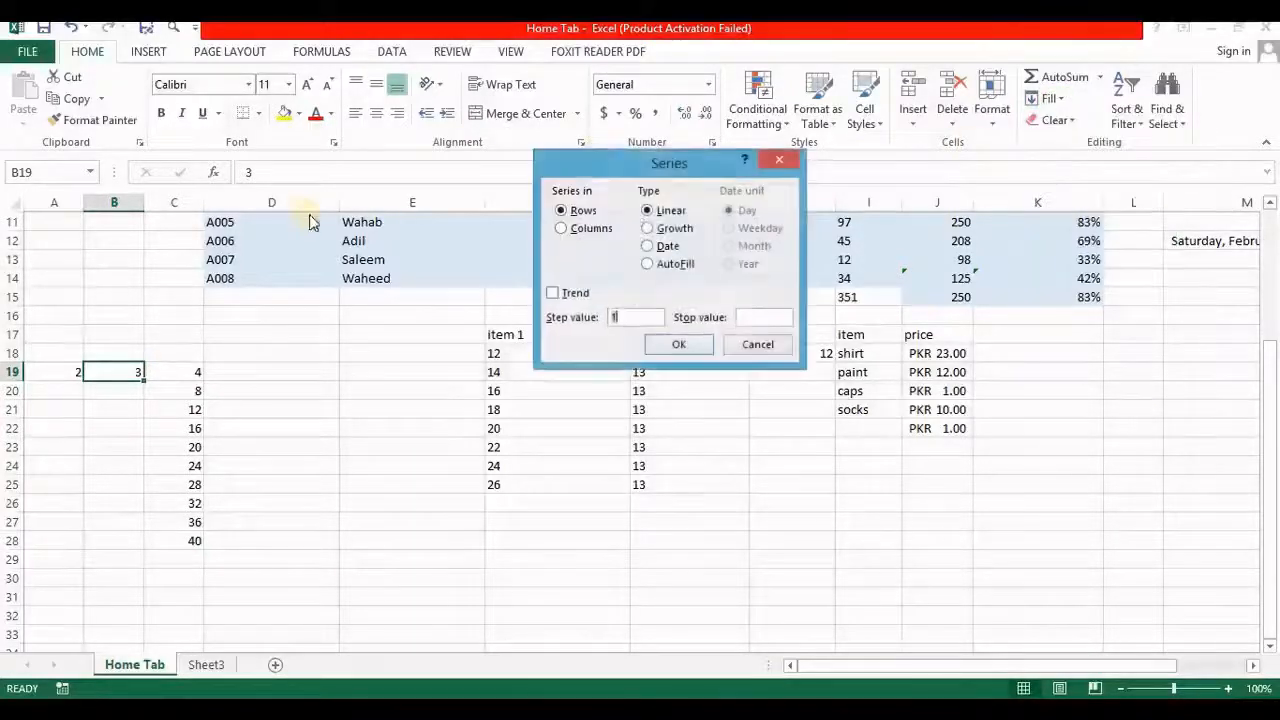
left_click(554, 294)
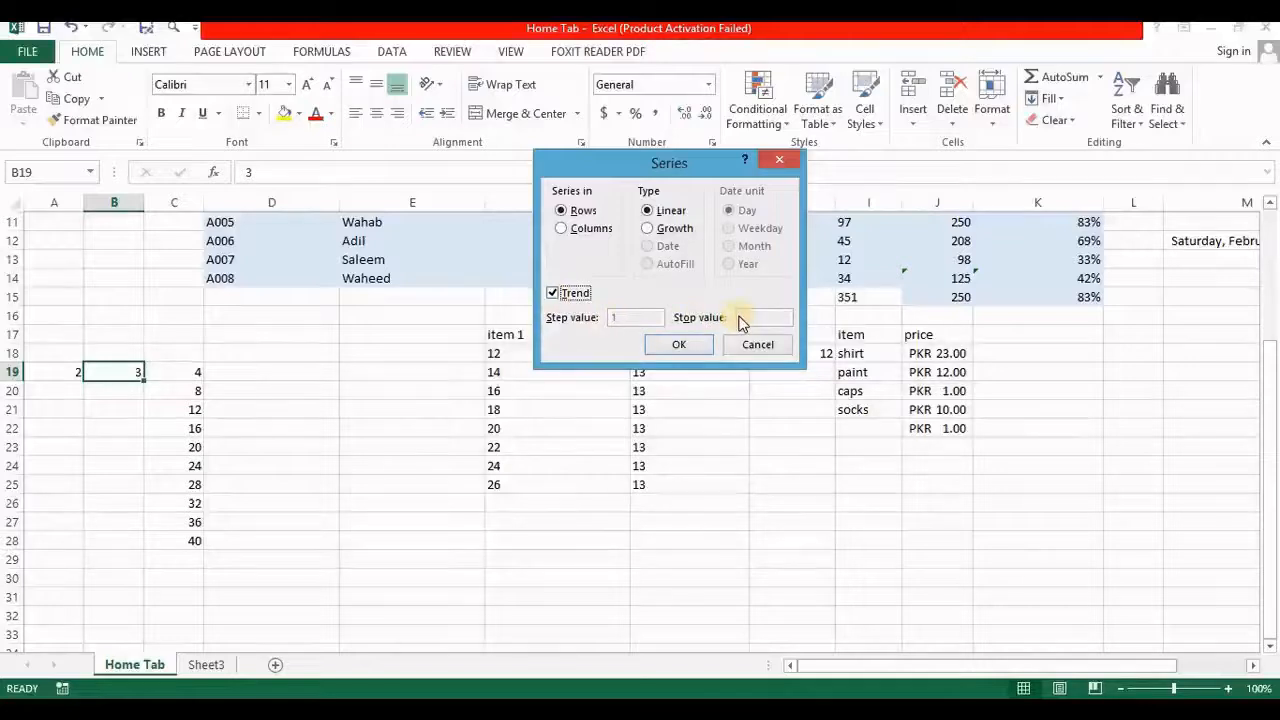
left_click(551, 294)
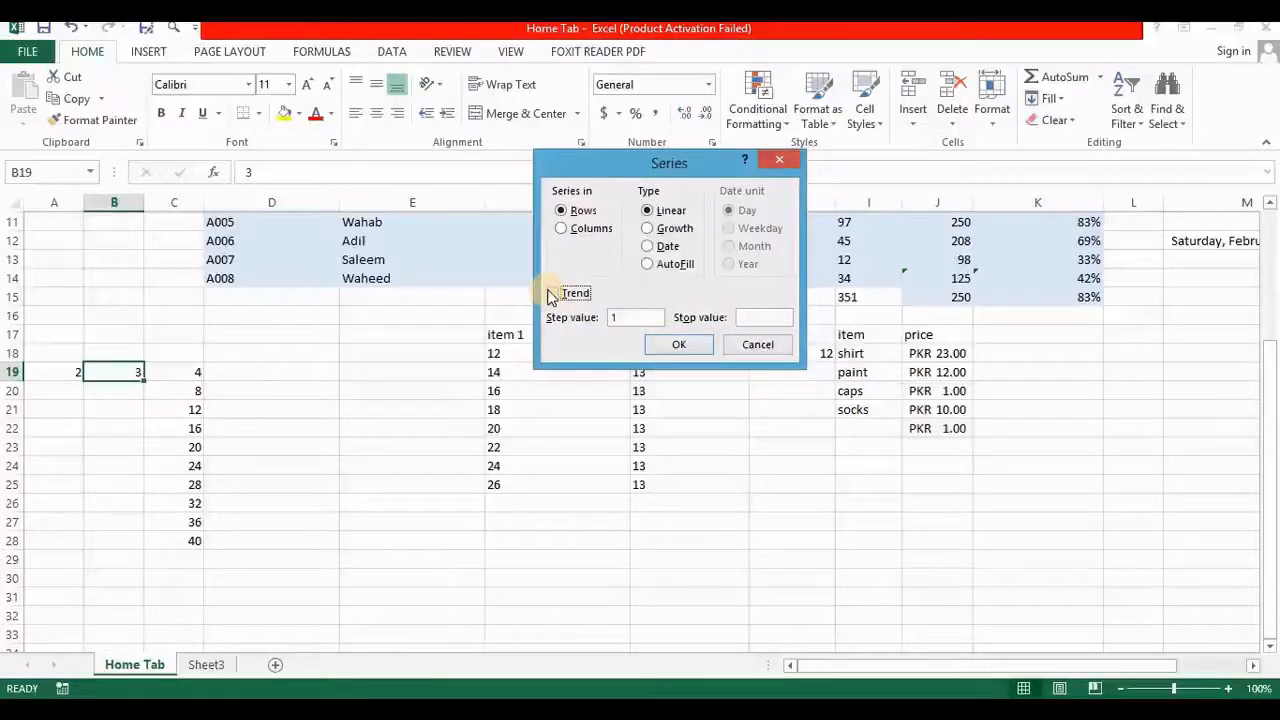
left_click(552, 293)
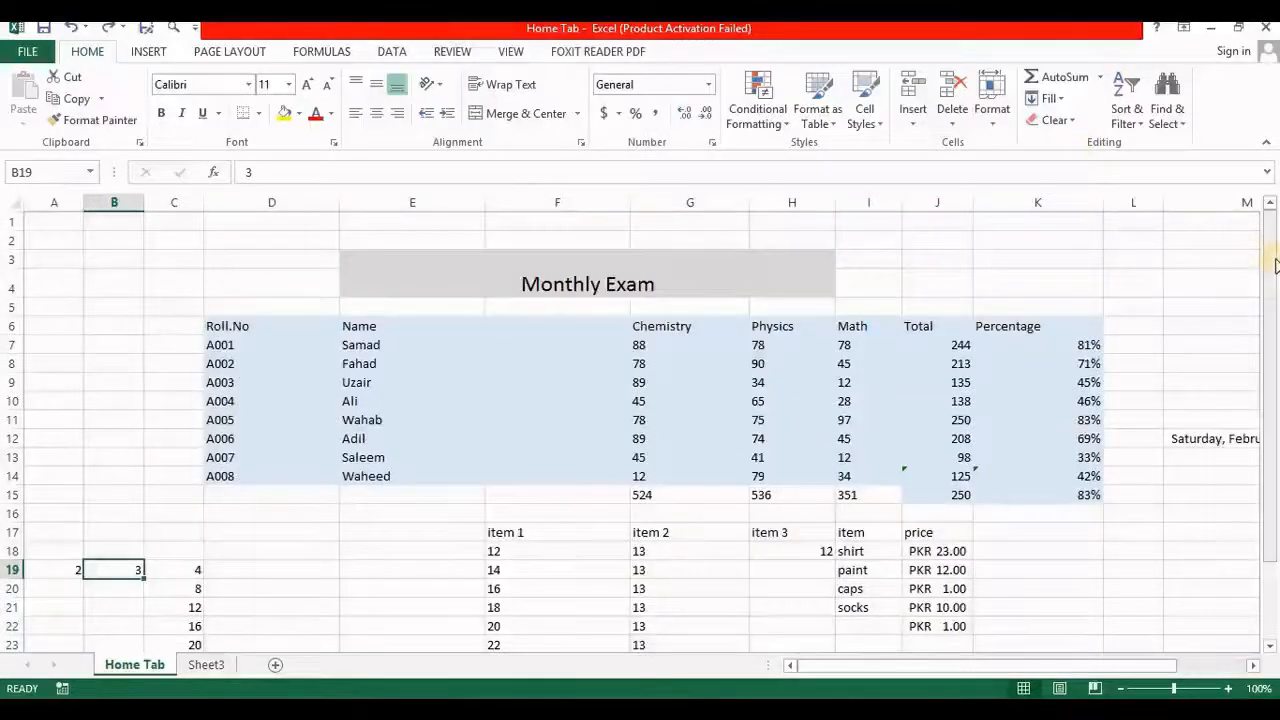
key("ctrl+z")
key("ctrl+z")
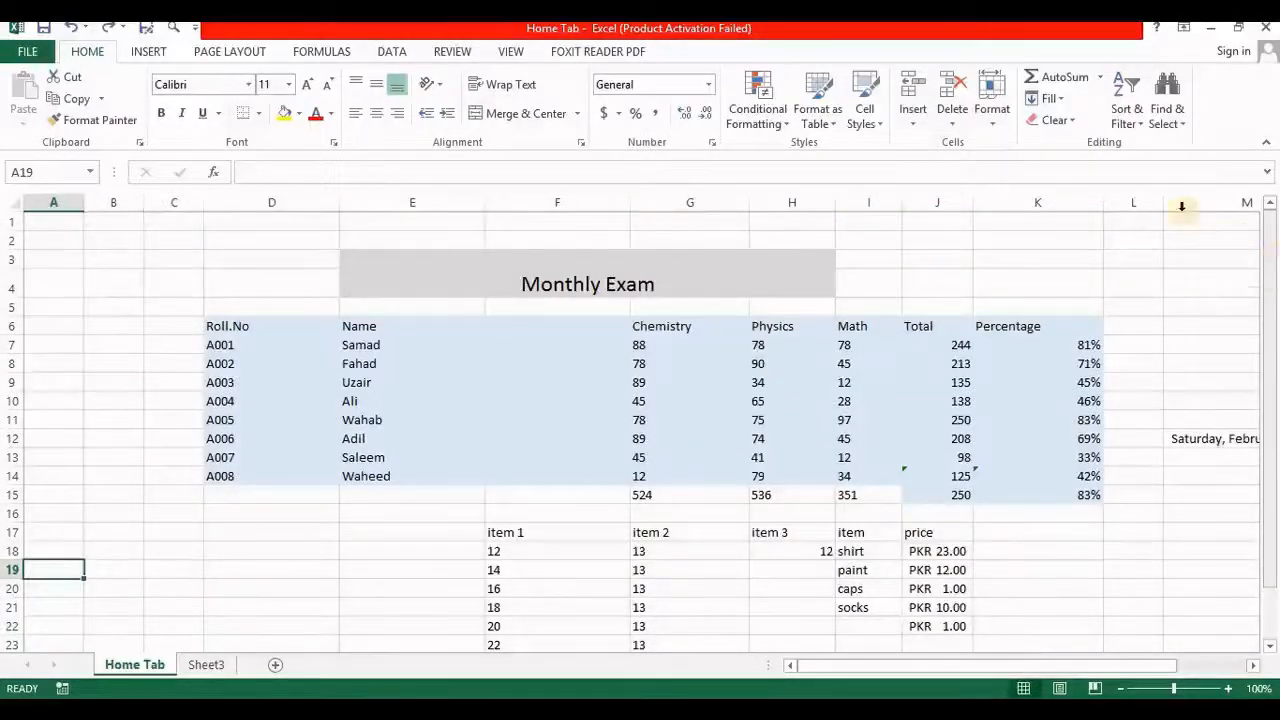
Enter a student's two-word full name in A19
left_click(1048, 98)
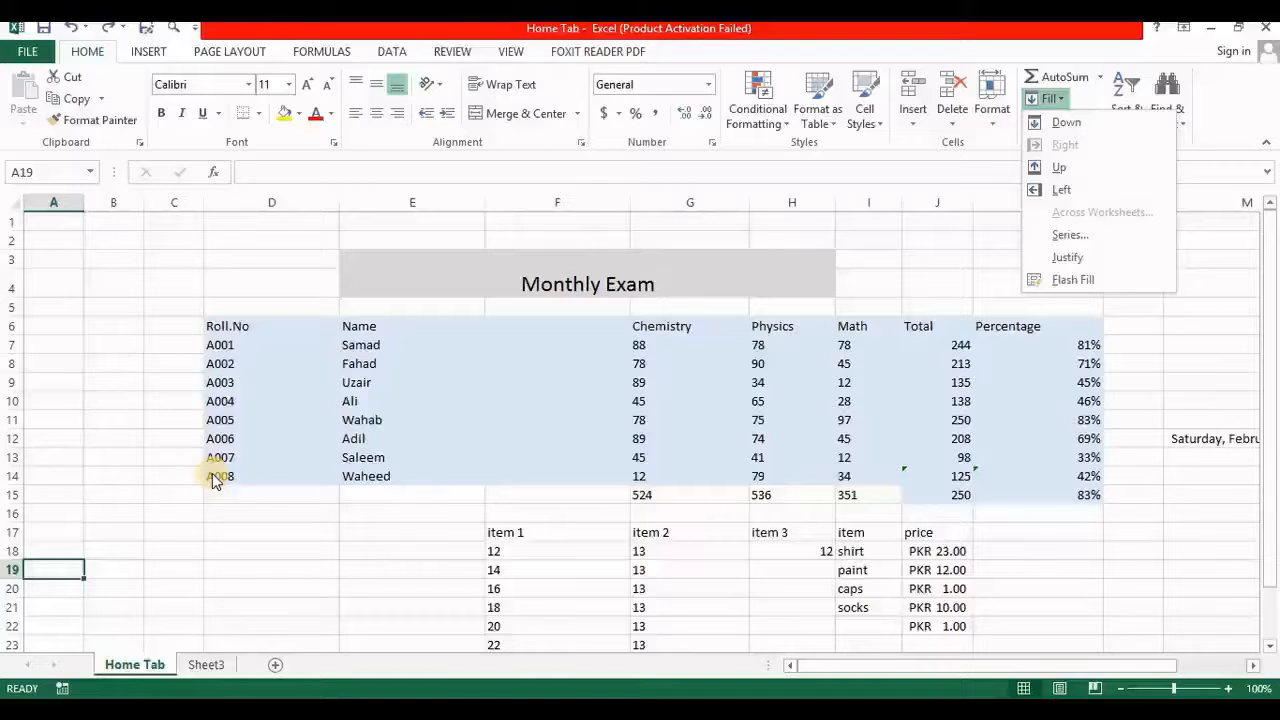
left_click(60, 565)
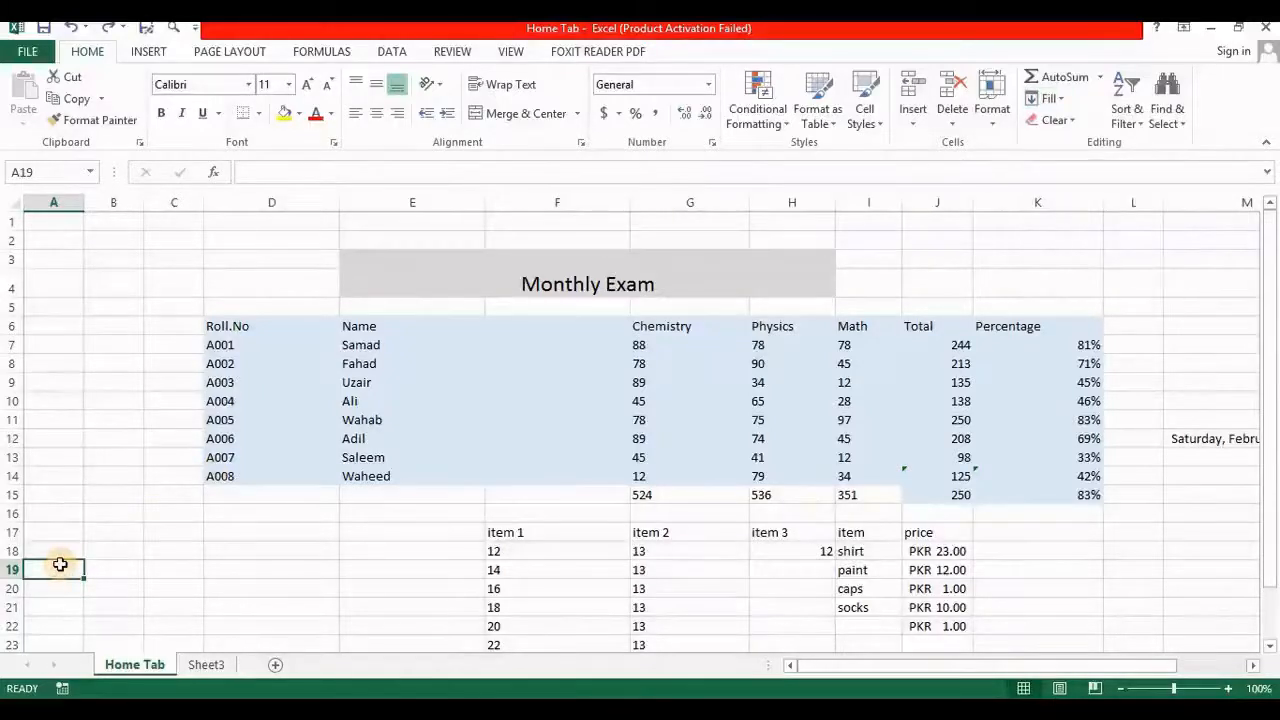
type("Zaheer")
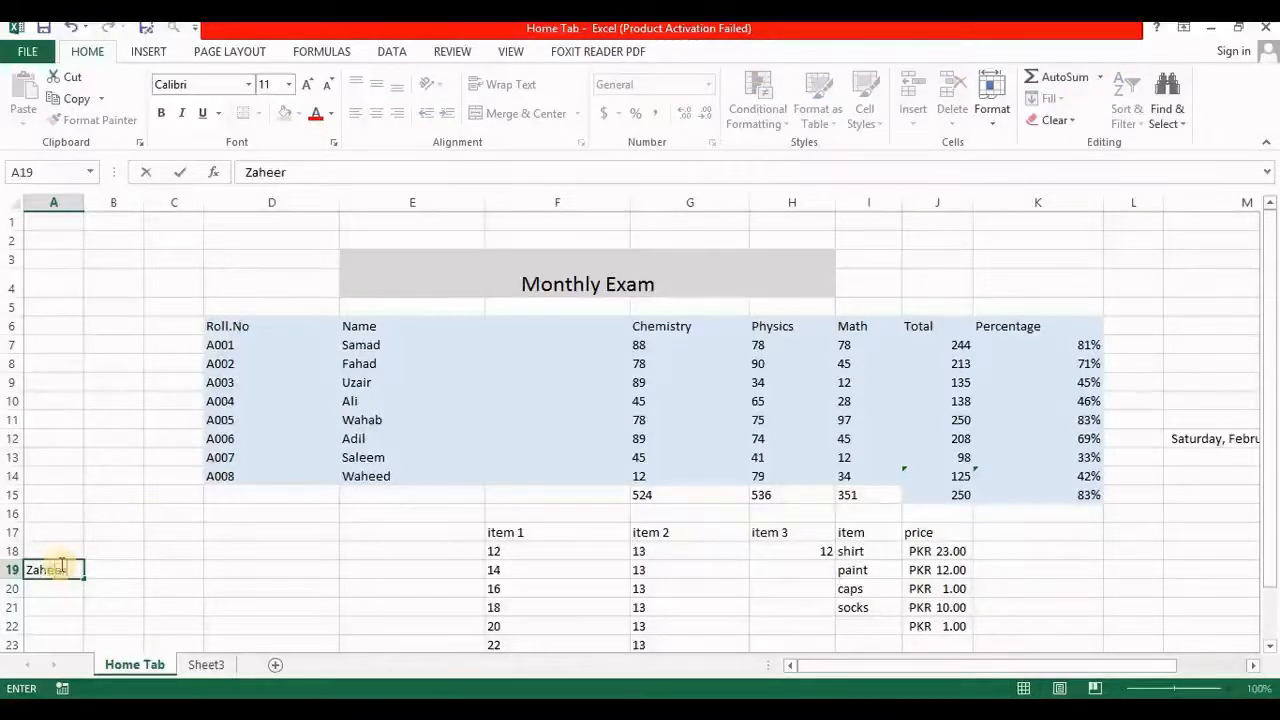
type(" Ahmed")
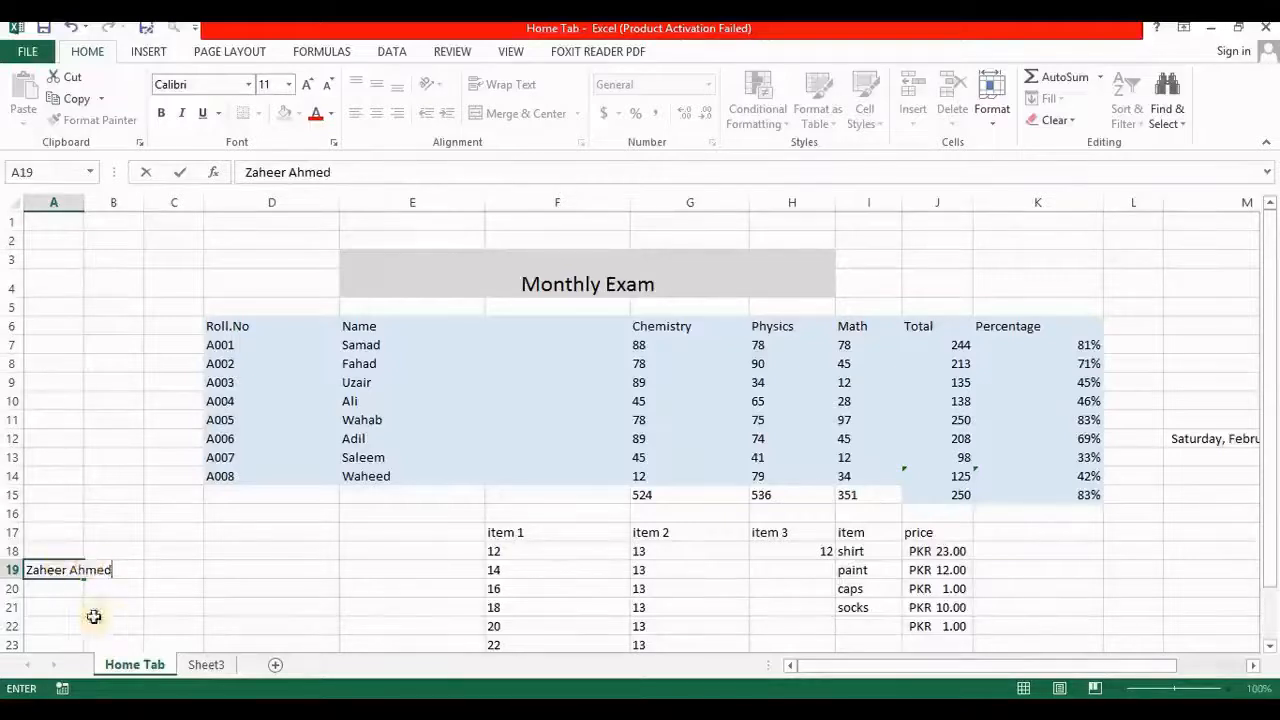
left_click(64, 591)
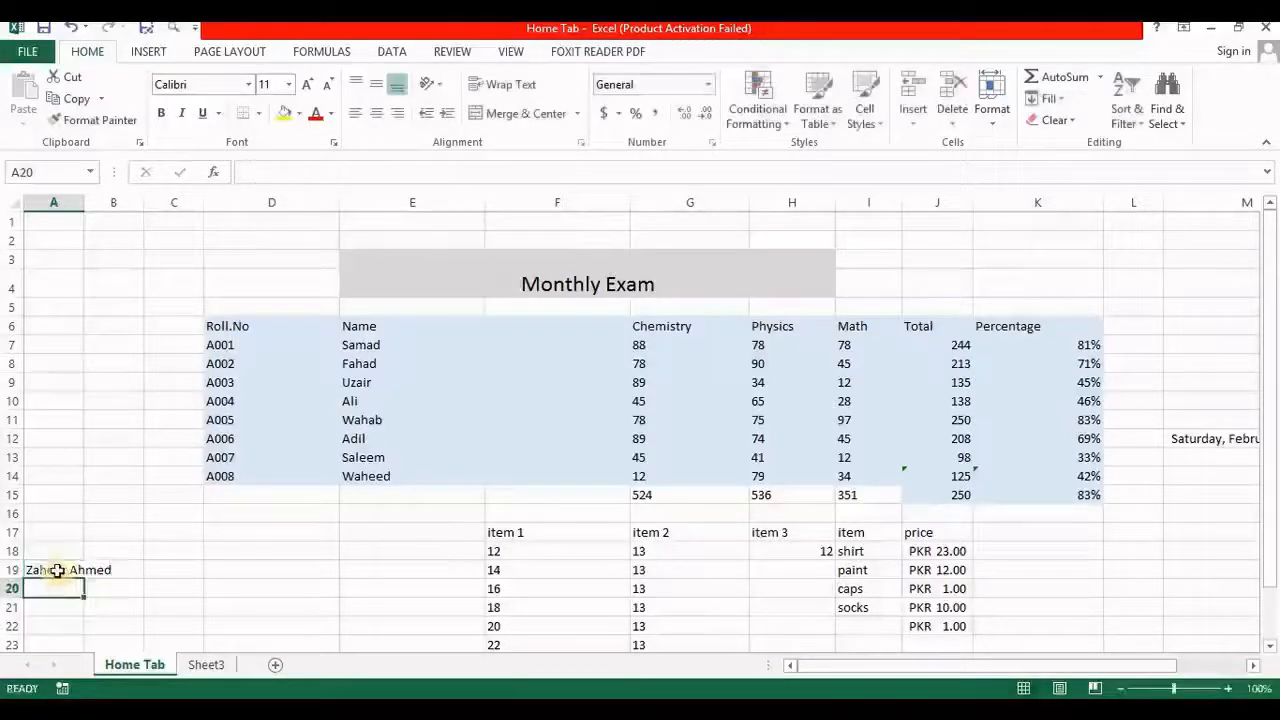
left_click(46, 569)
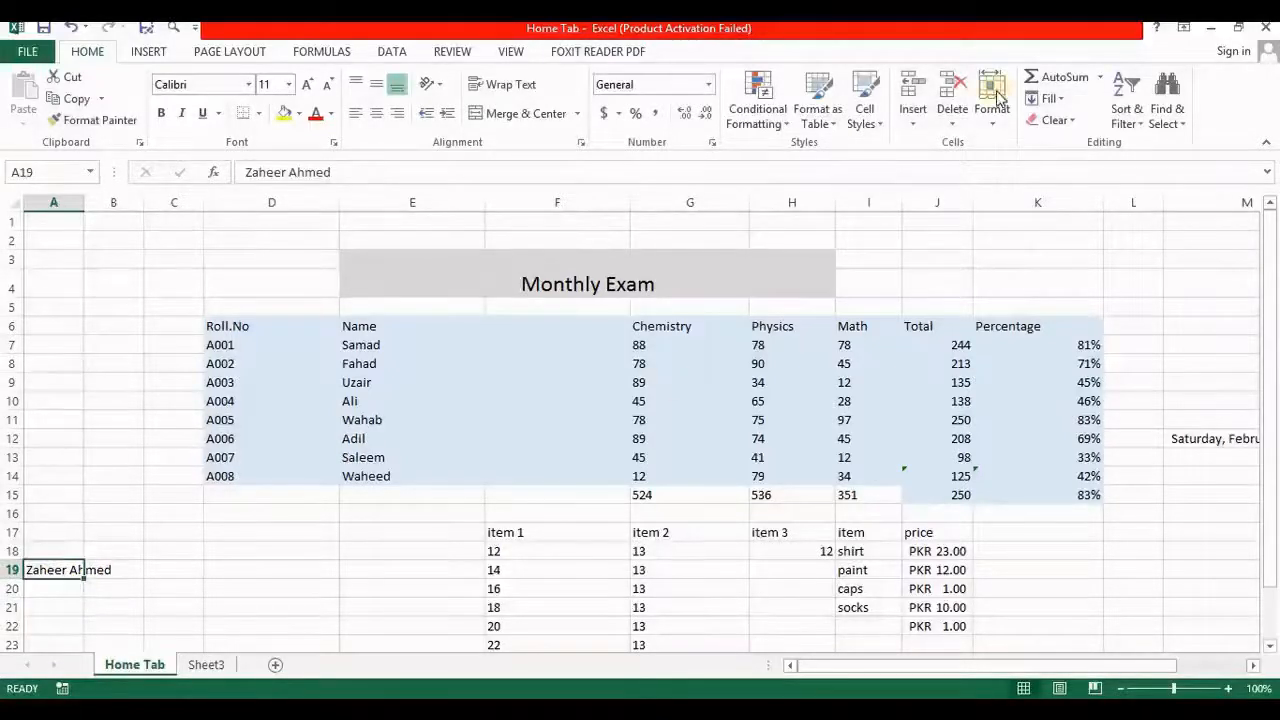
Justify A19 so the first name stays in A19 and the surname moves to A20
left_click(1058, 100)
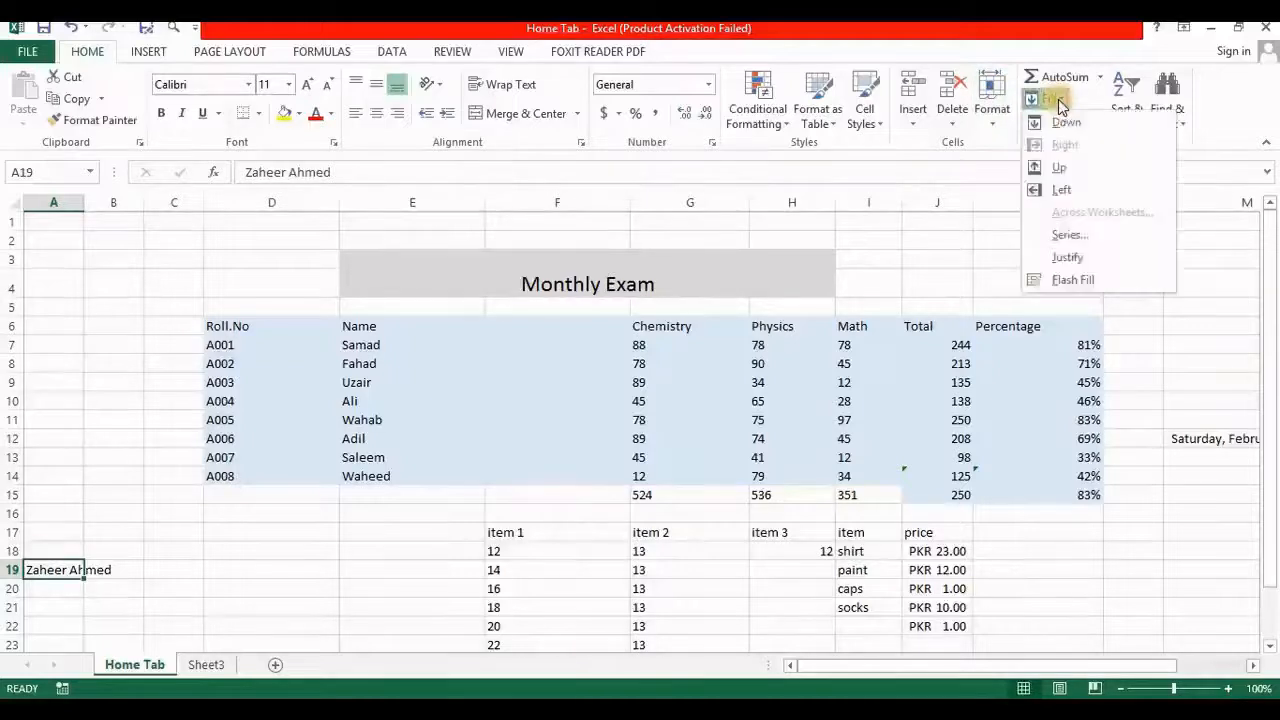
left_click(1056, 260)
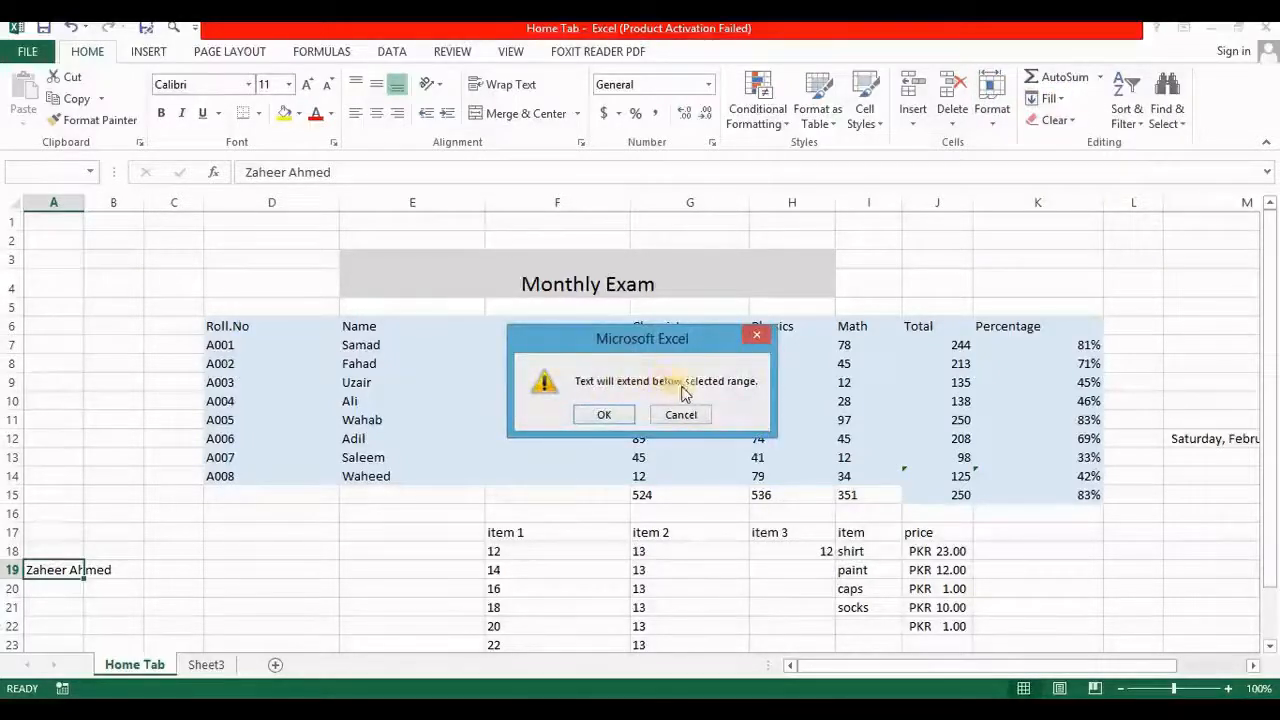
left_click(607, 415)
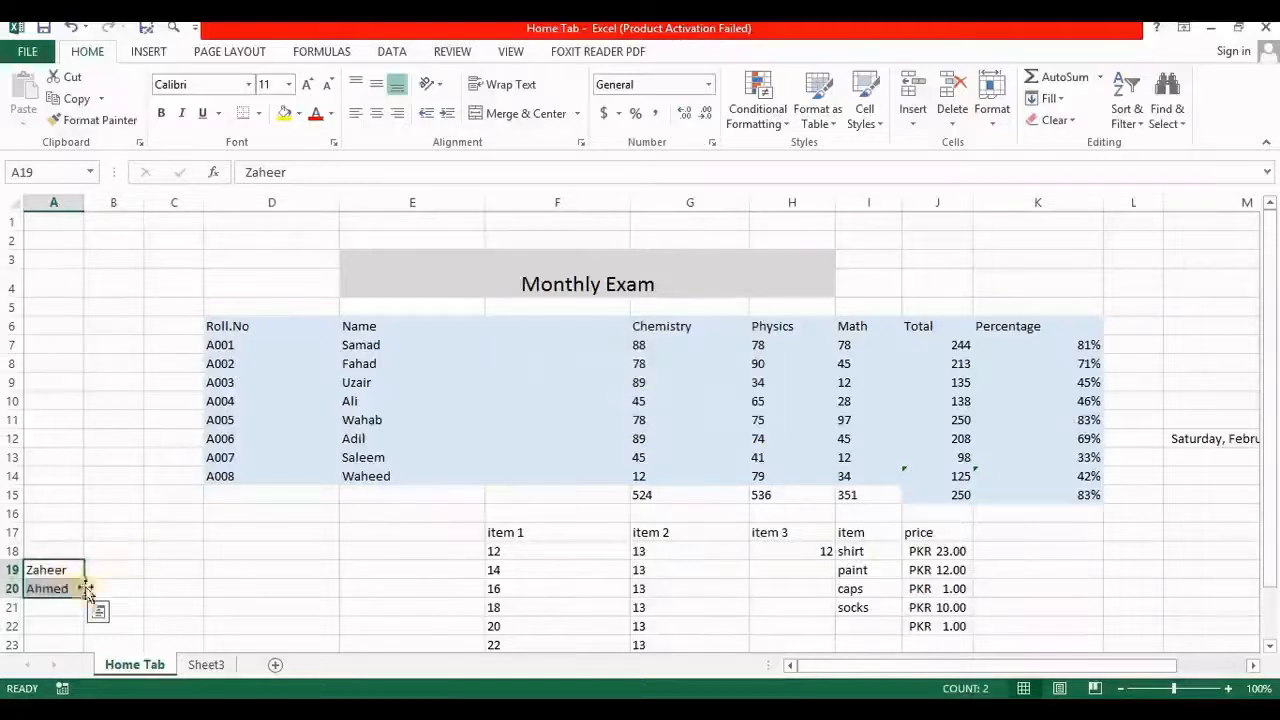
left_click(50, 590)
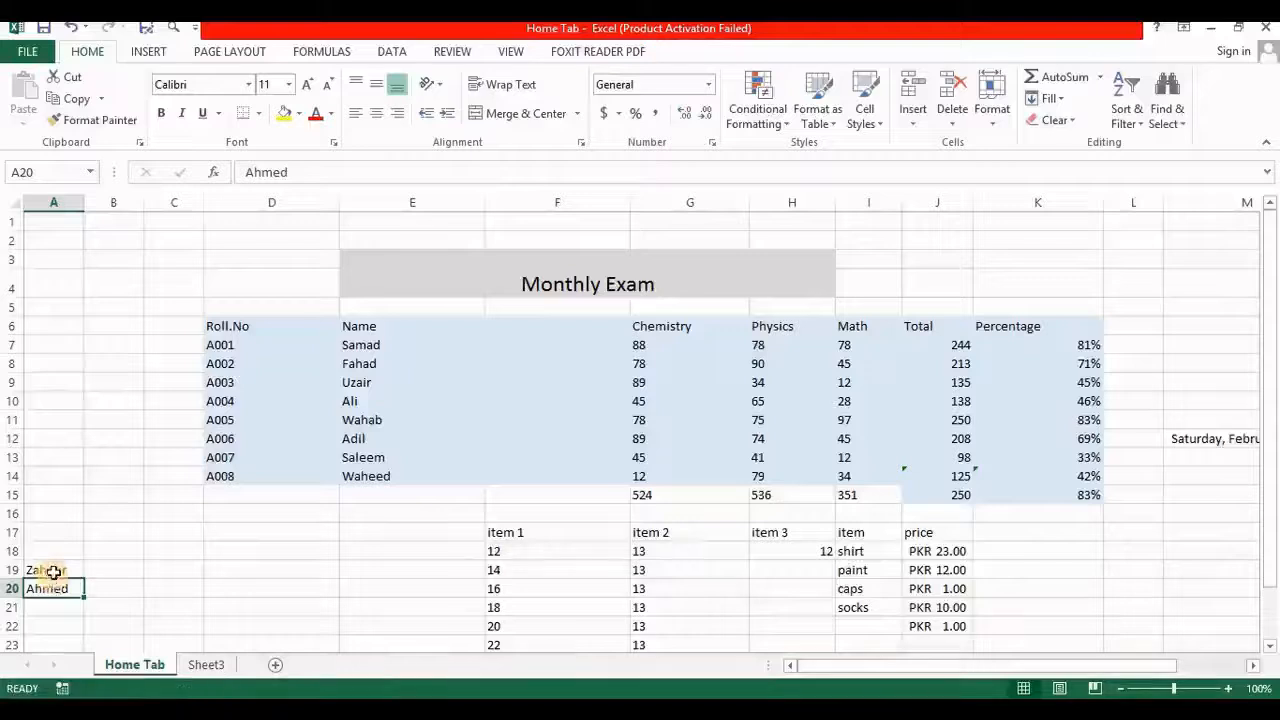
left_click(53, 569)
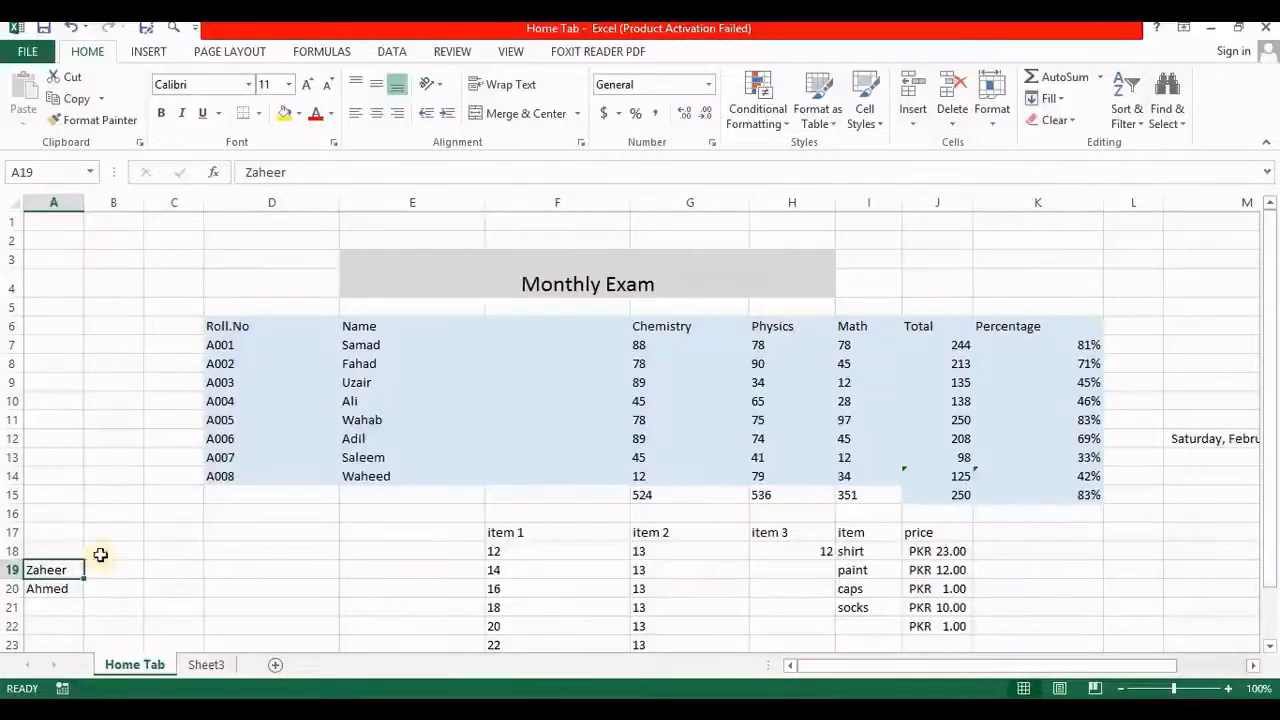
left_click(54, 594)
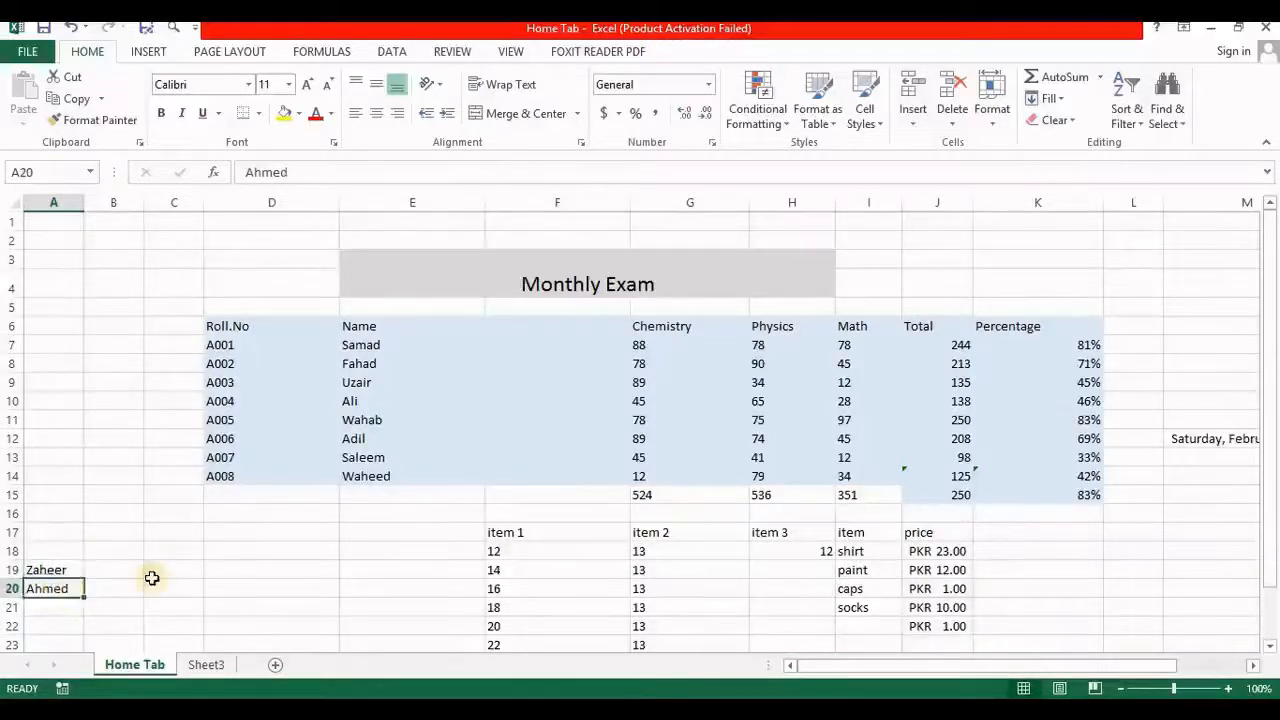
Enter Abc in C19 and def in C20
left_click(172, 573)
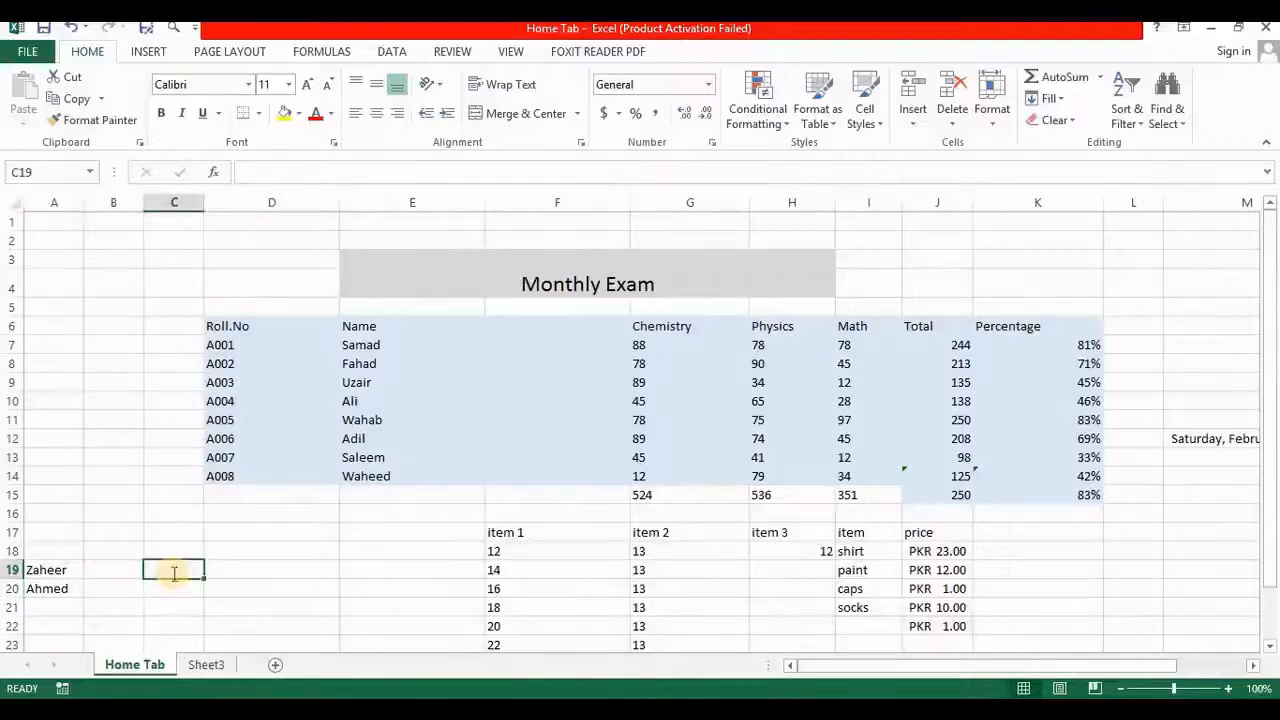
type("Abc")
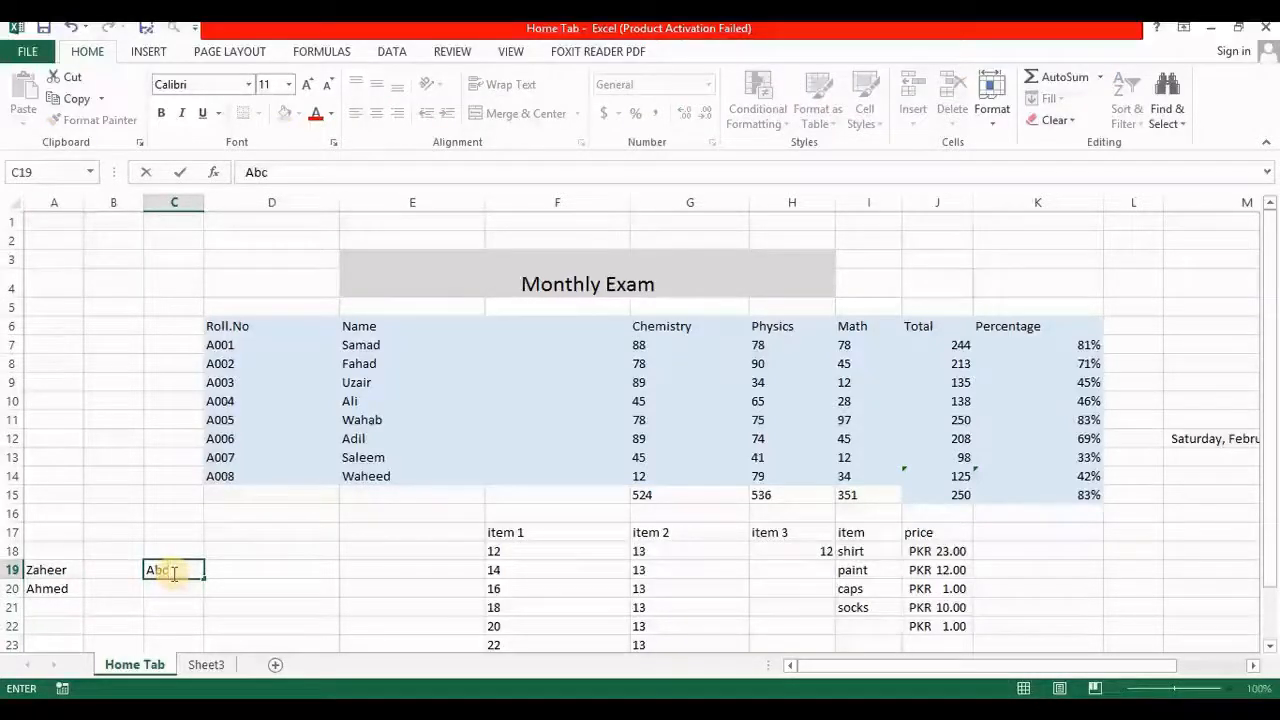
key("Return")
type("def")
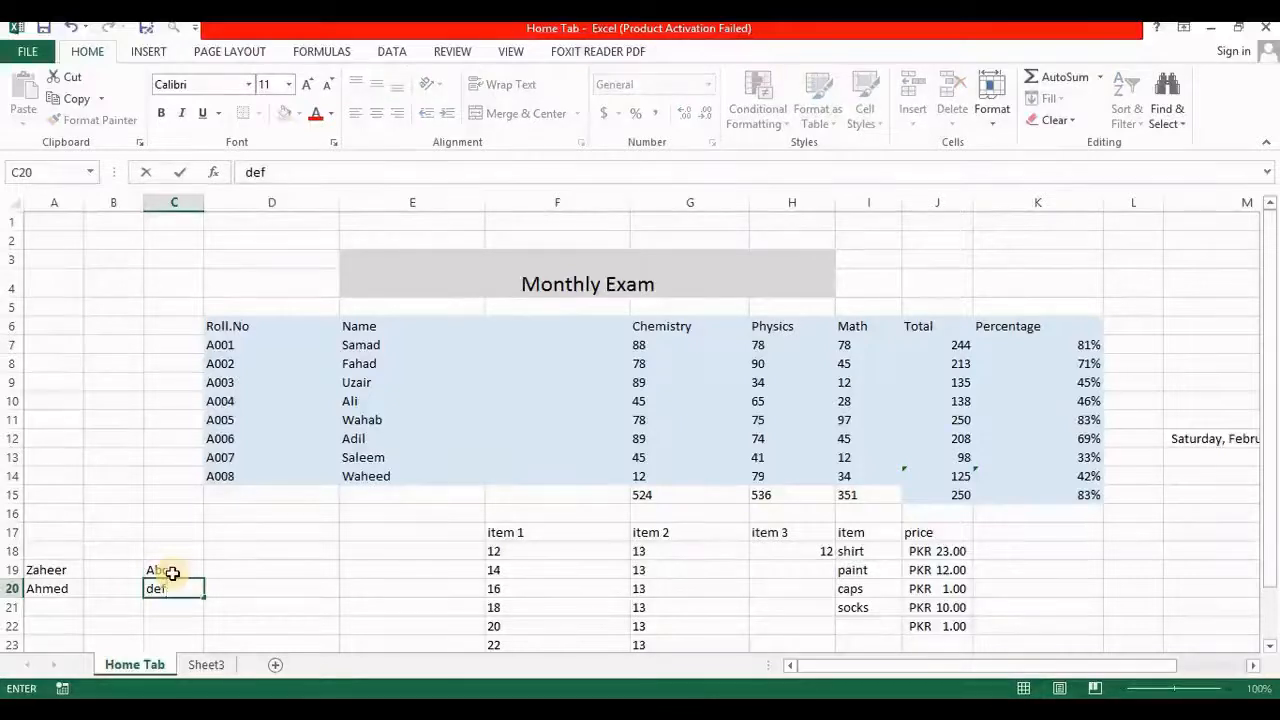
key("Return")
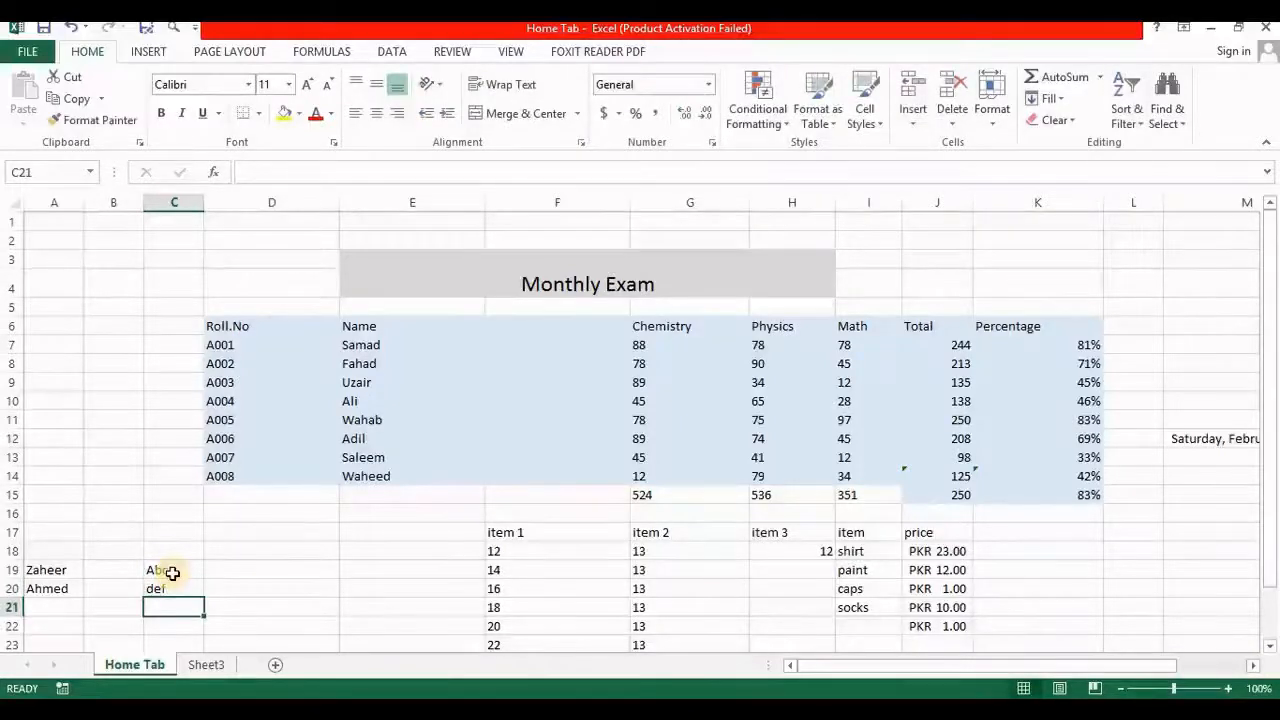
Justify C19:C20 so C19 reads 'Abc def' and C20 is empty
left_click(169, 573)
key("shift+Down")
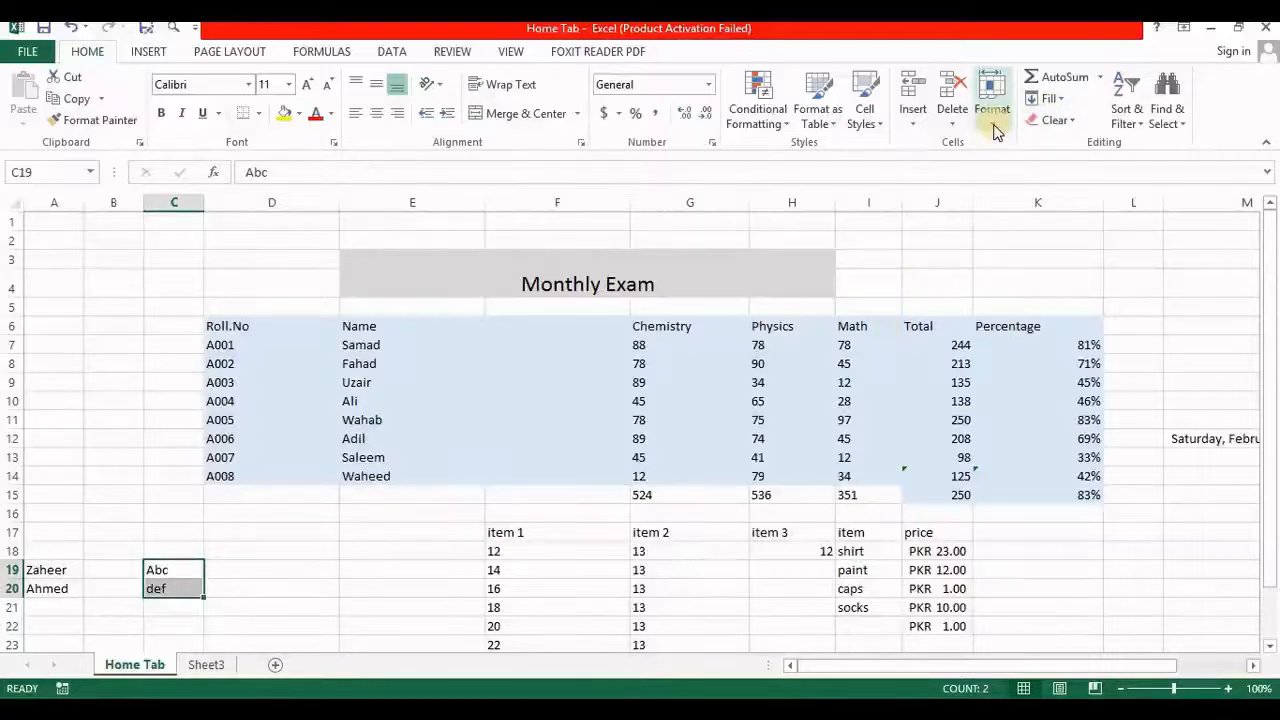
left_click(1047, 98)
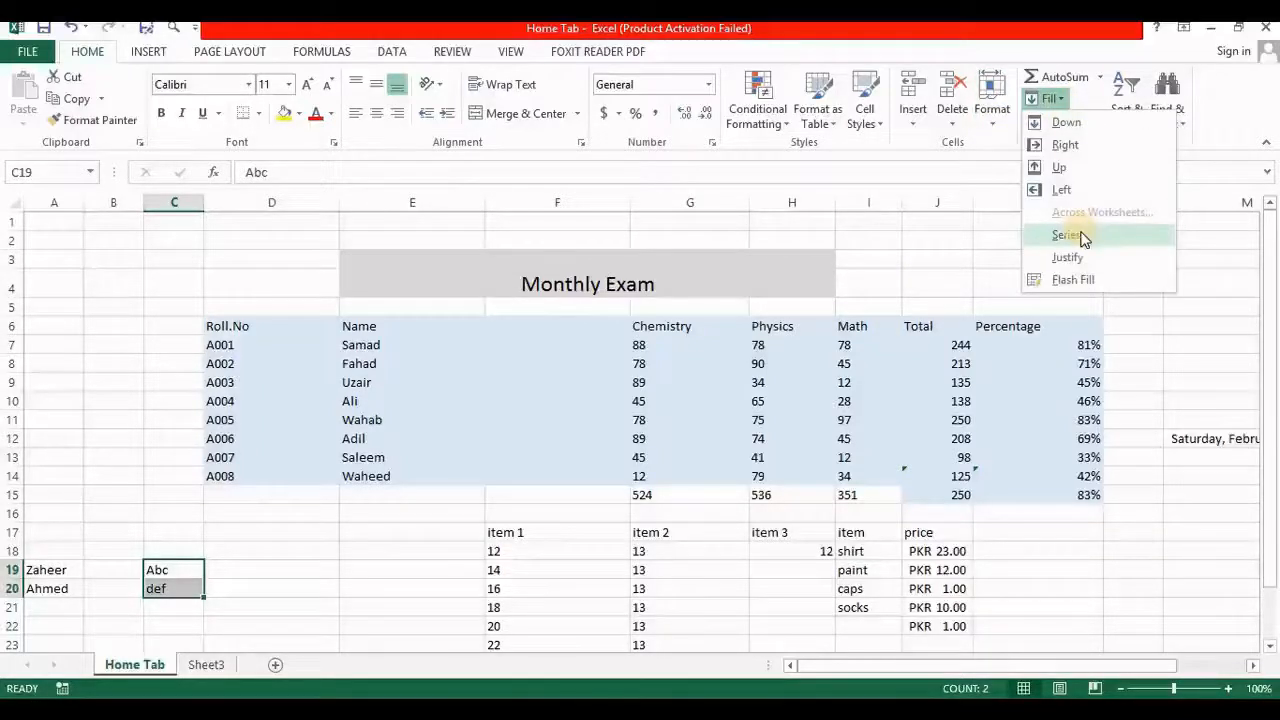
left_click(1066, 259)
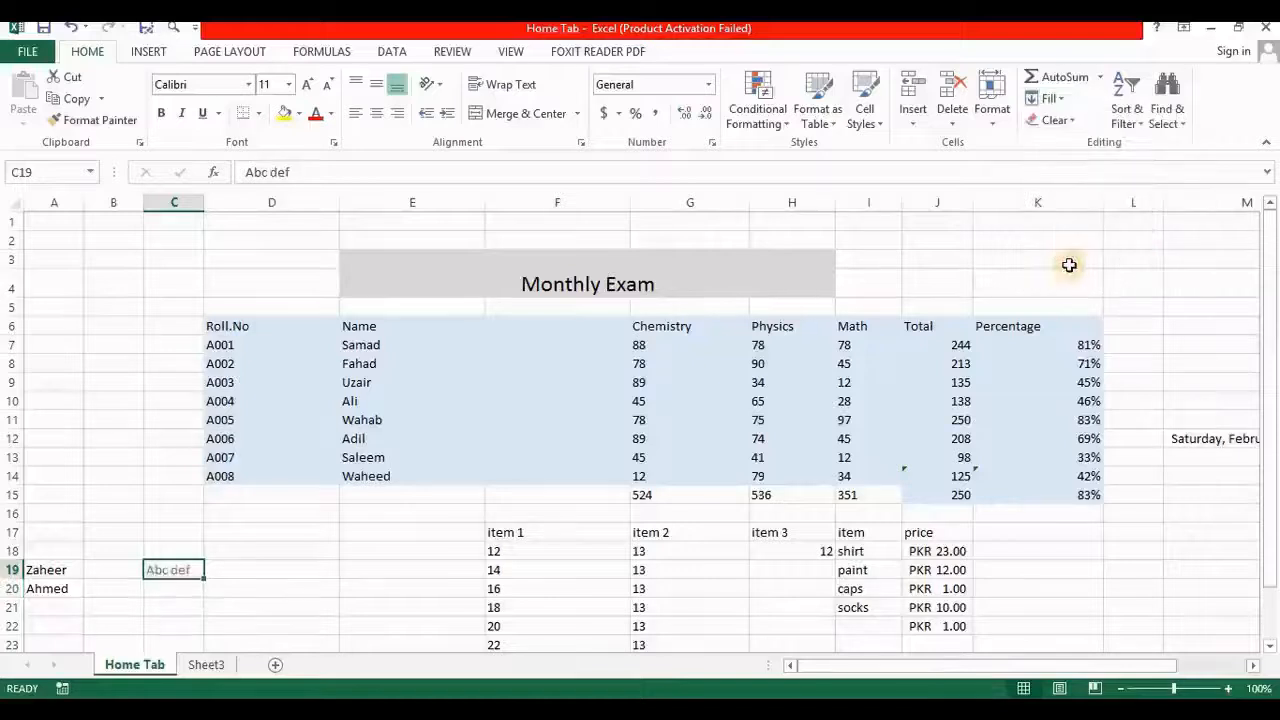
left_click(175, 590)
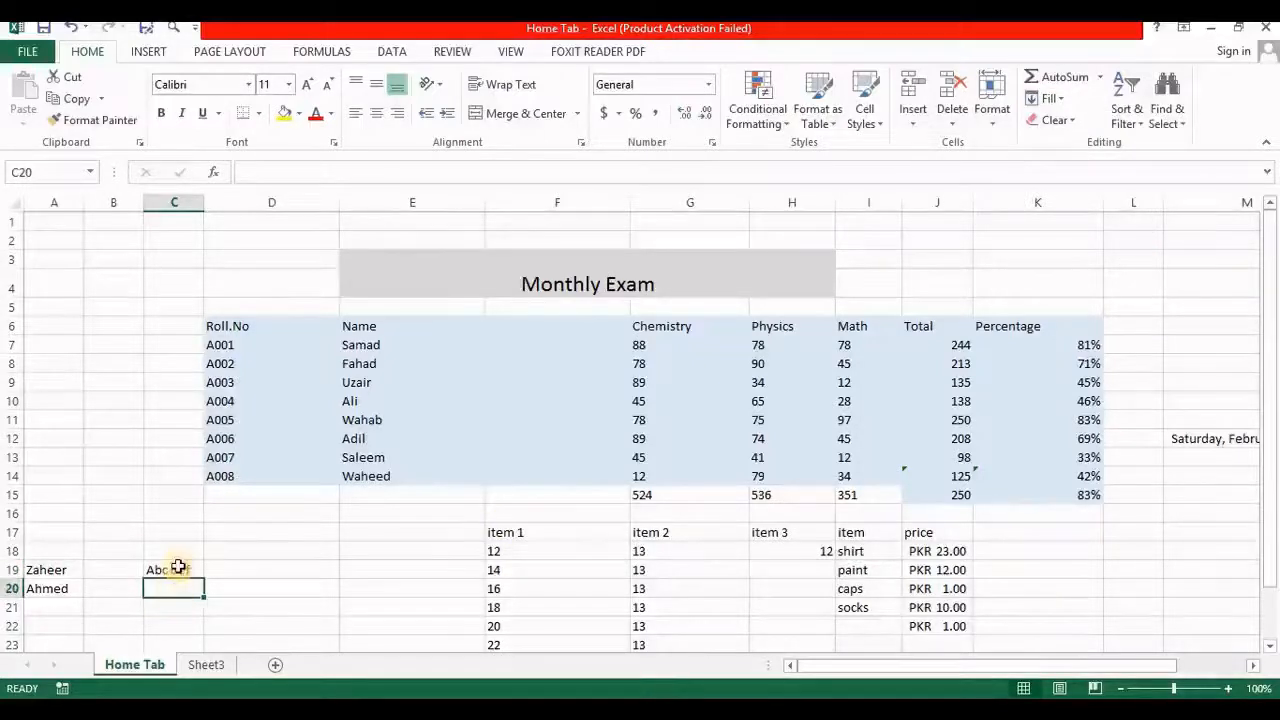
left_click(176, 569)
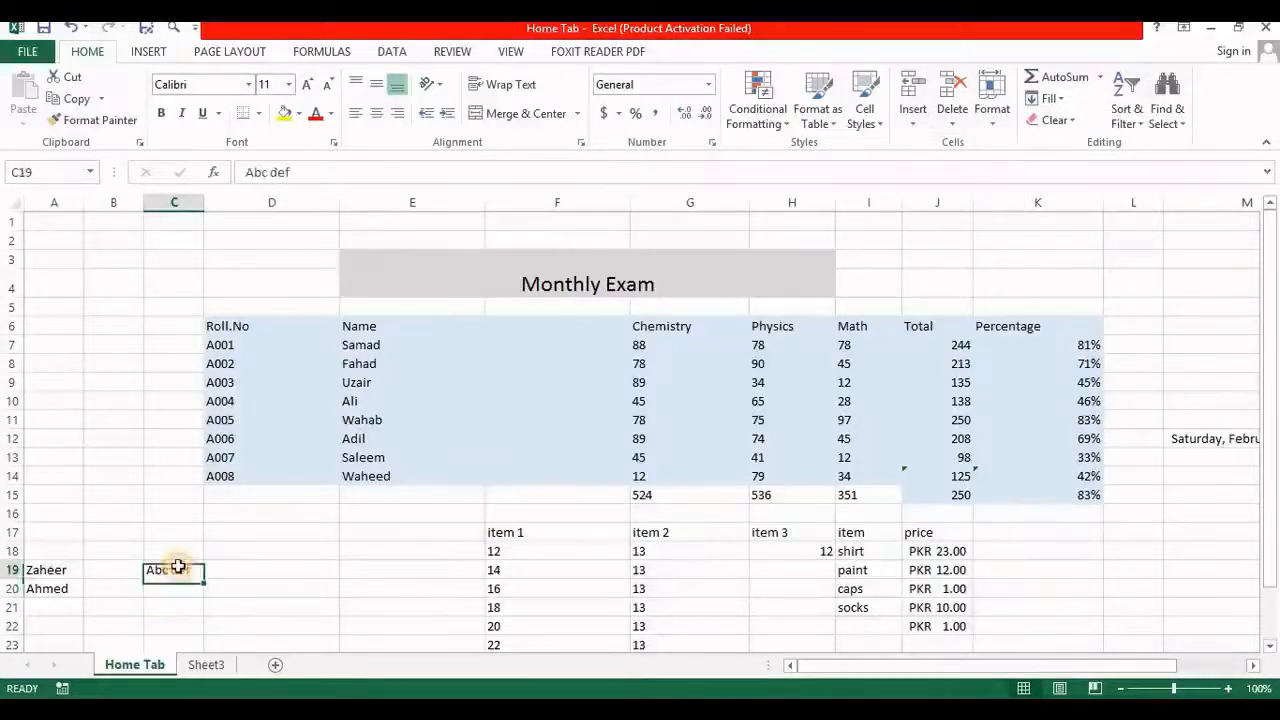
Clear All on C19 and on A19:A20, removing 'Abc def' and both names
left_click(1074, 121)
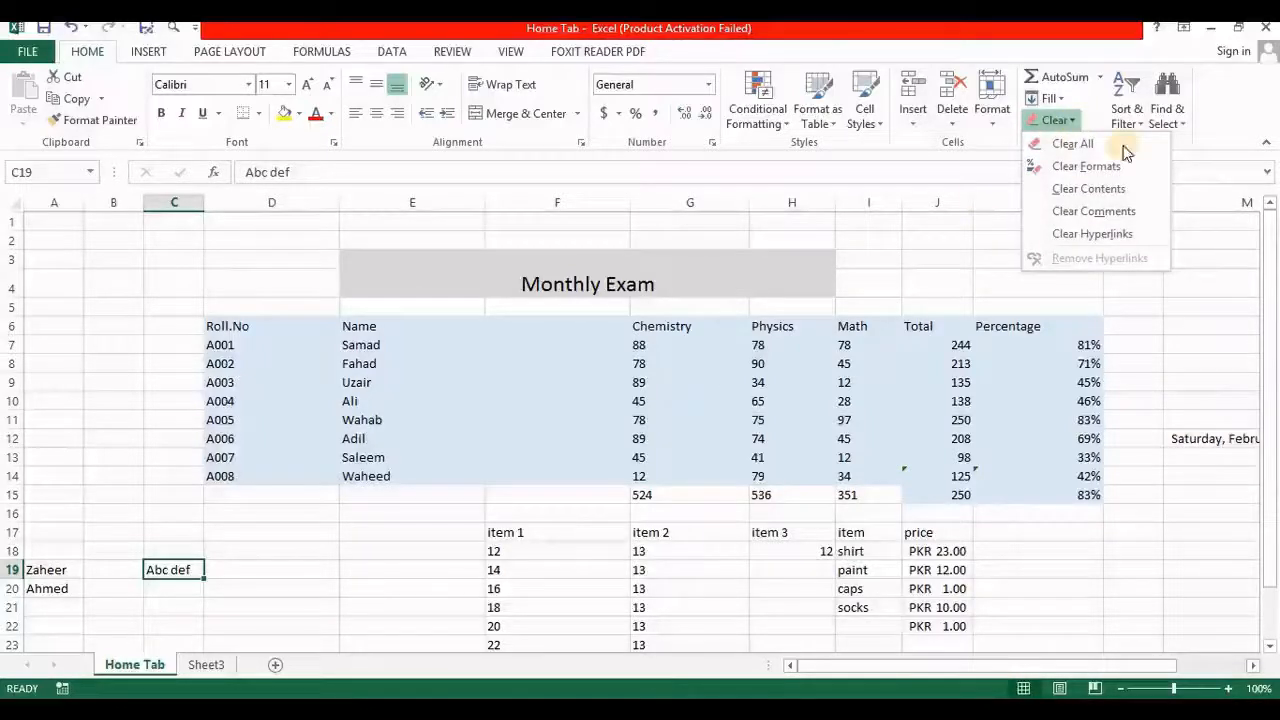
left_click(1087, 146)
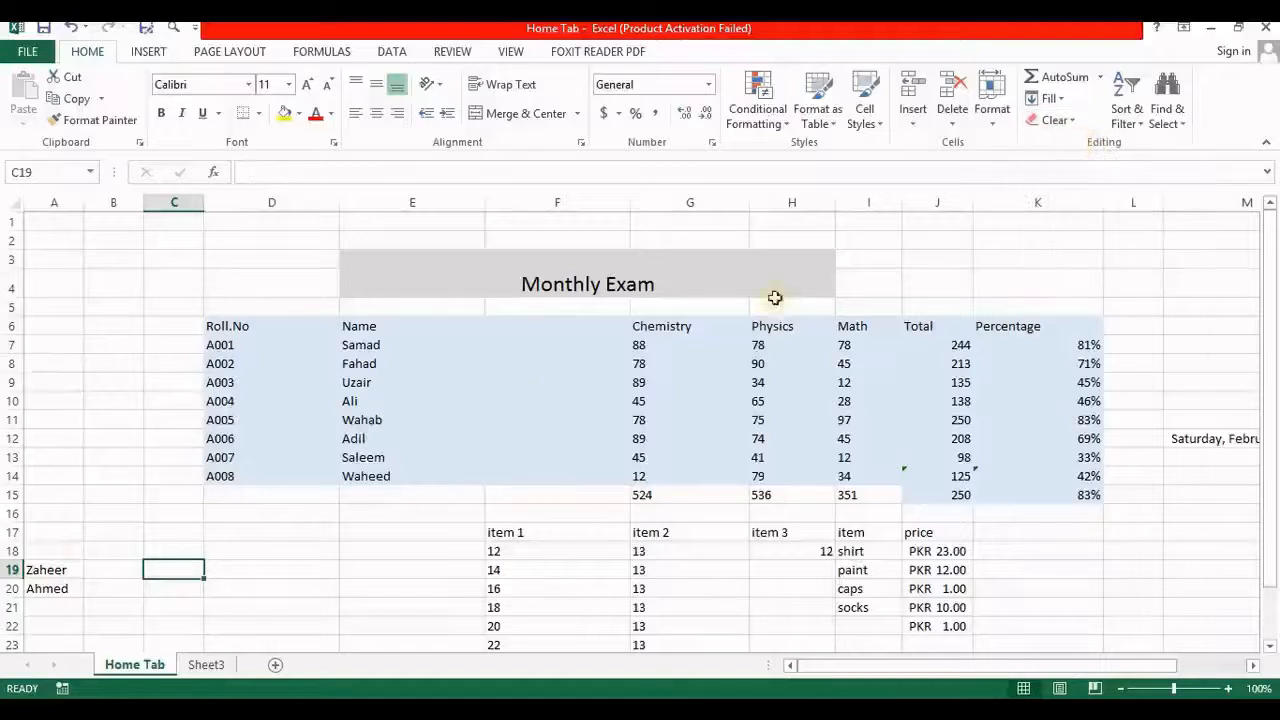
left_click(44, 569)
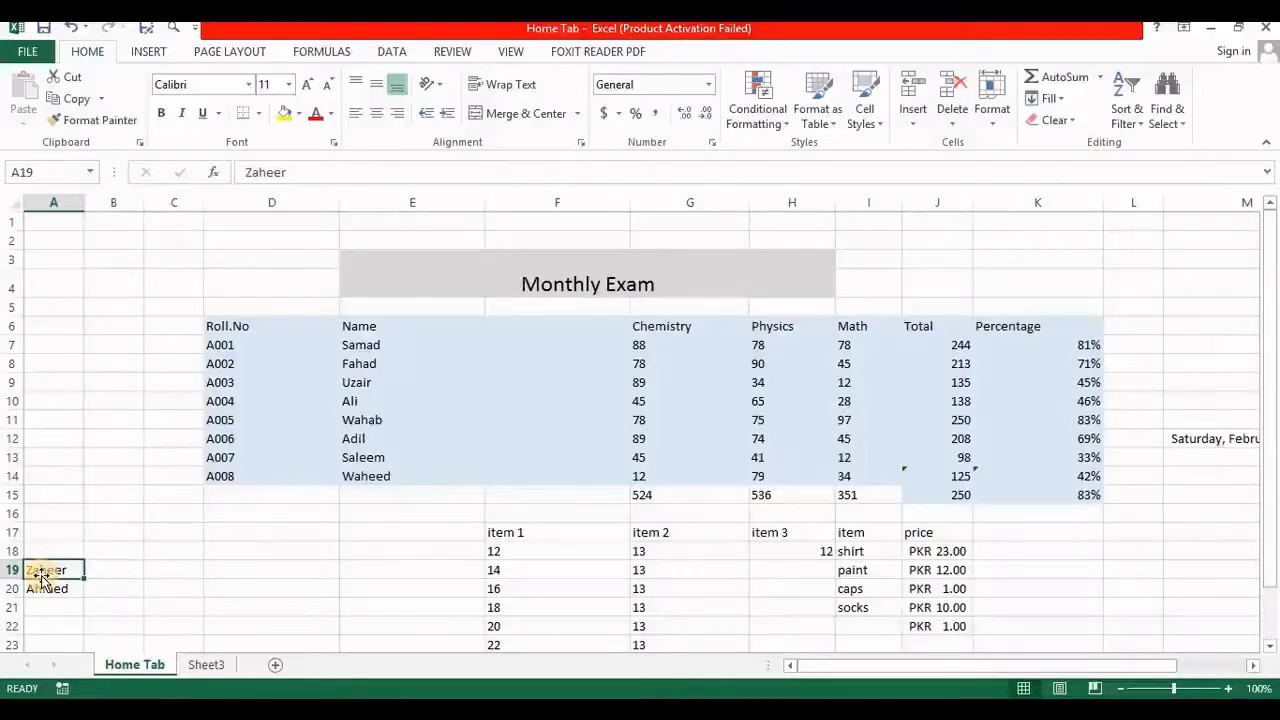
key("shift+Down")
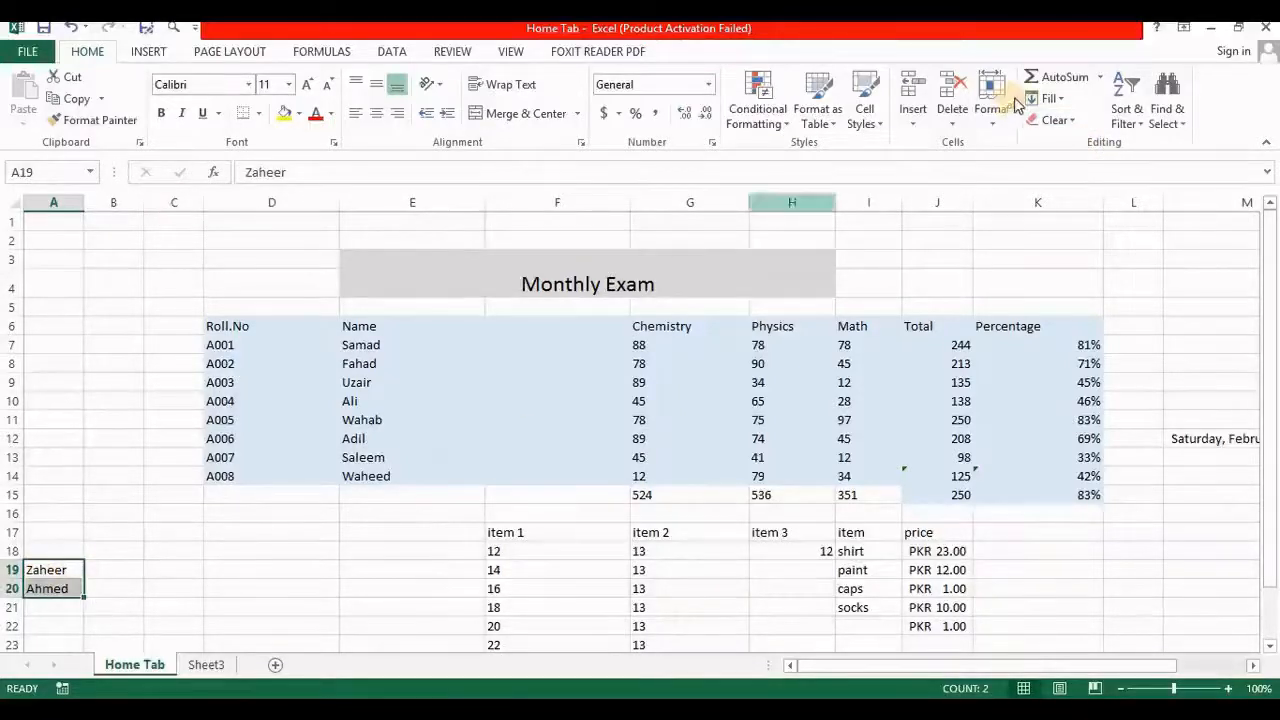
left_click(1073, 112)
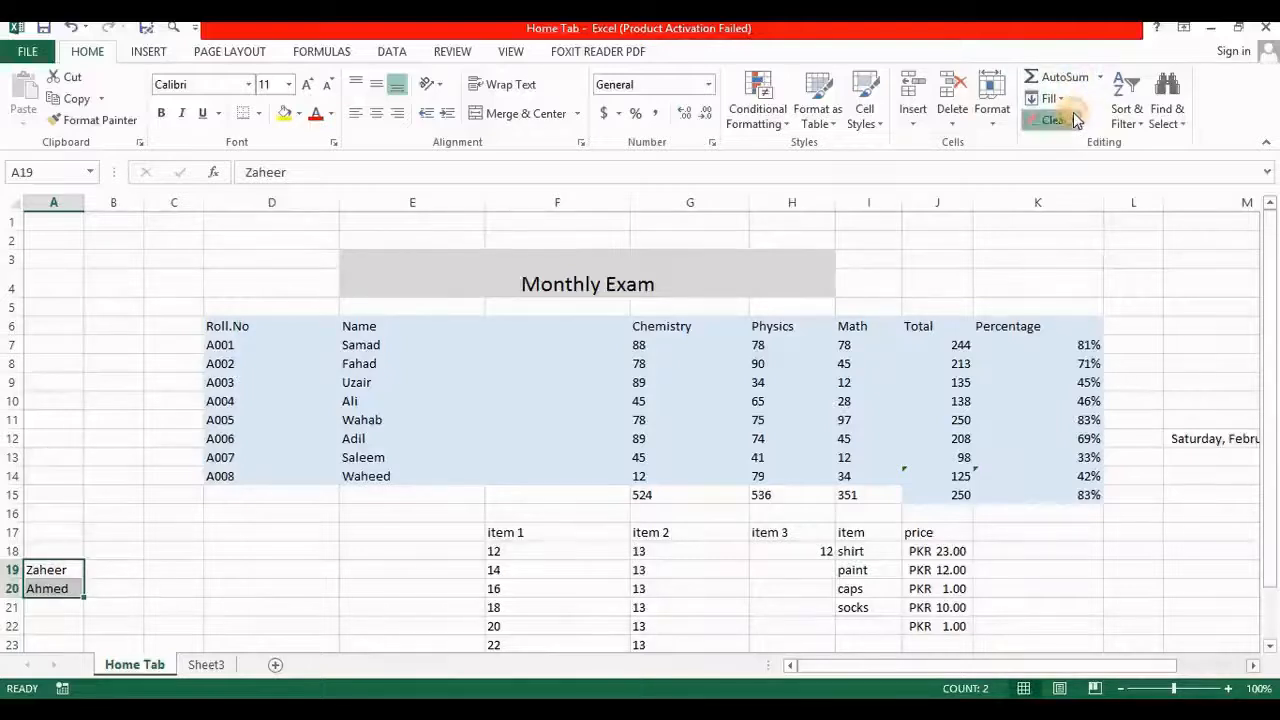
left_click(1073, 142)
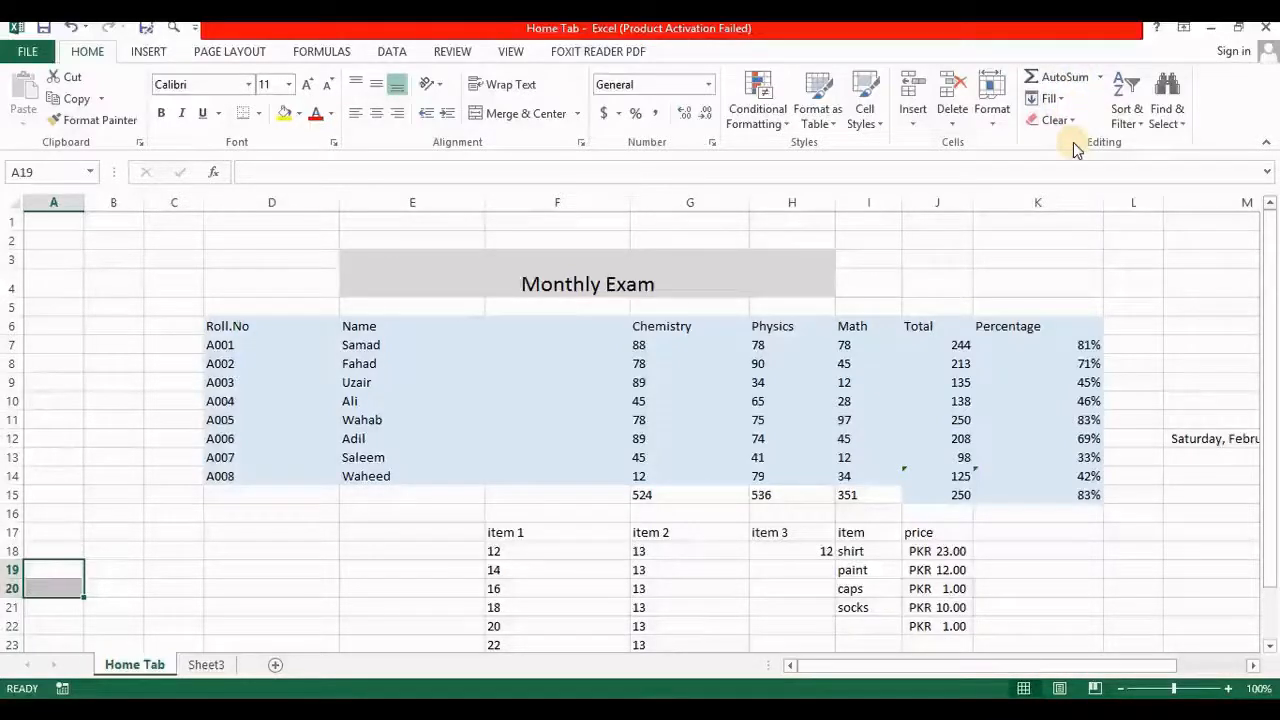
Try Clear Formats on the Monthly Exam title, then undo to restore its merged 18-point formatting
left_click(585, 280)
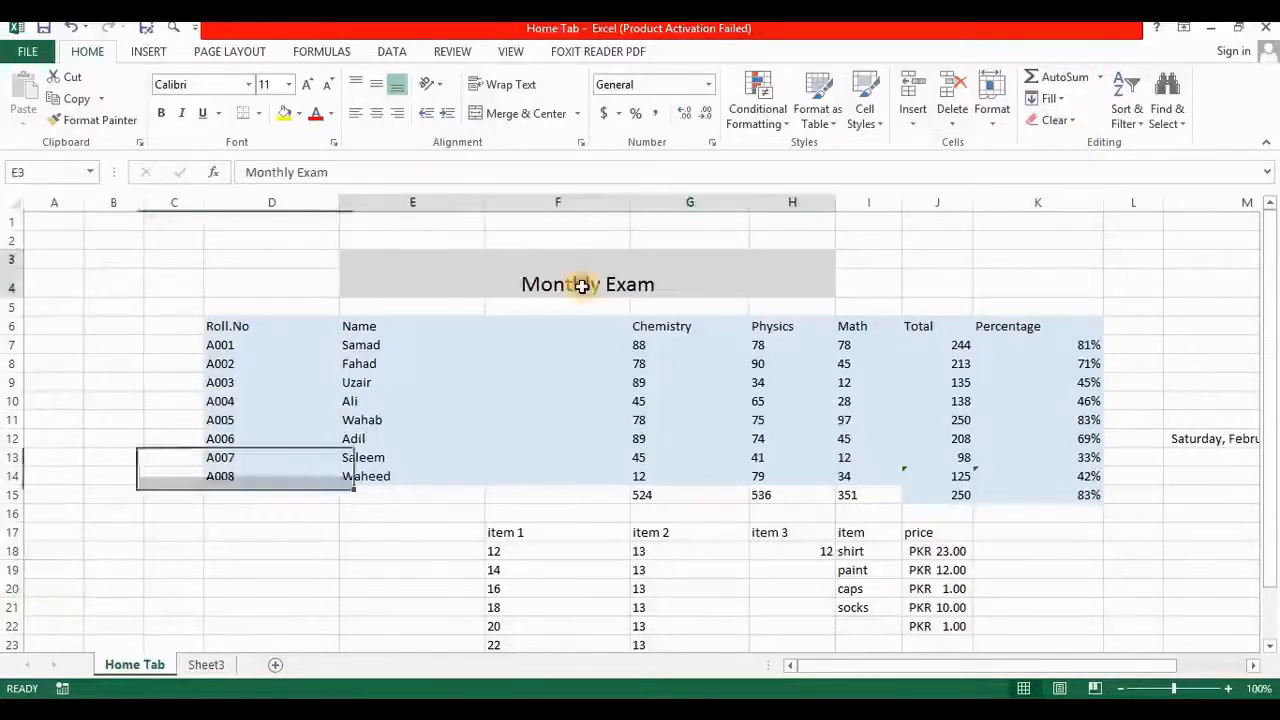
left_click(1058, 119)
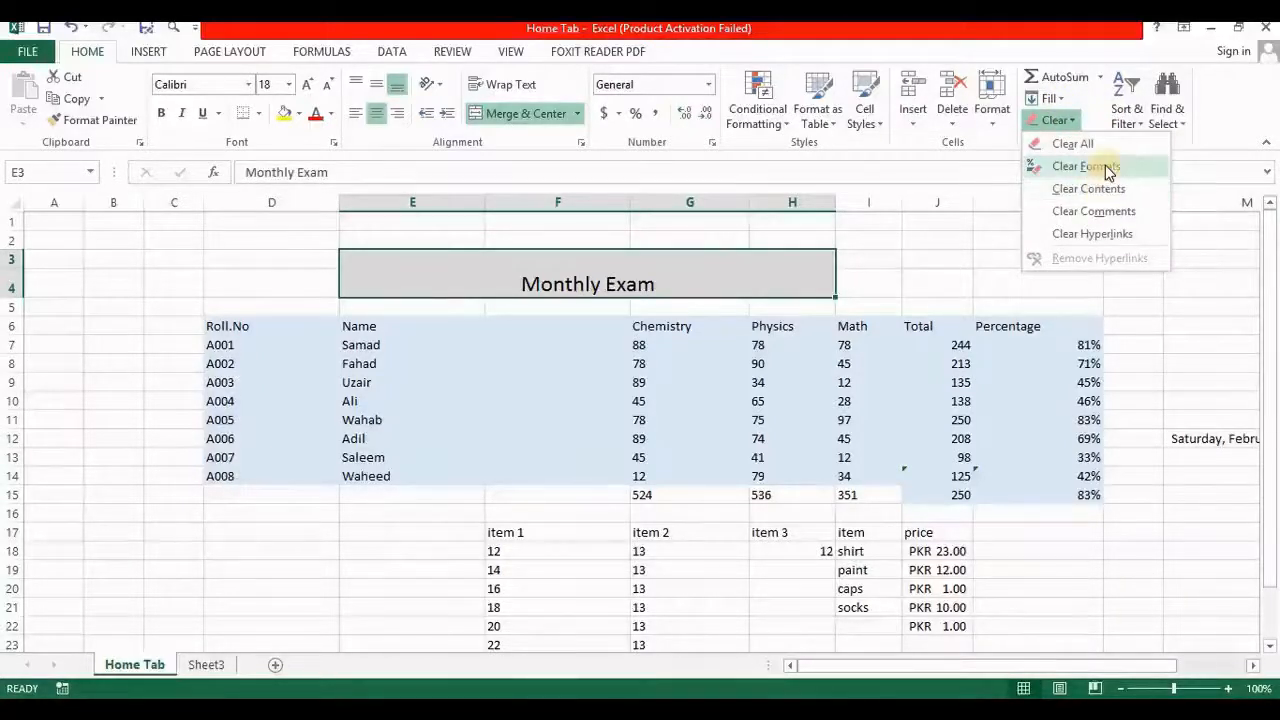
left_click(1086, 166)
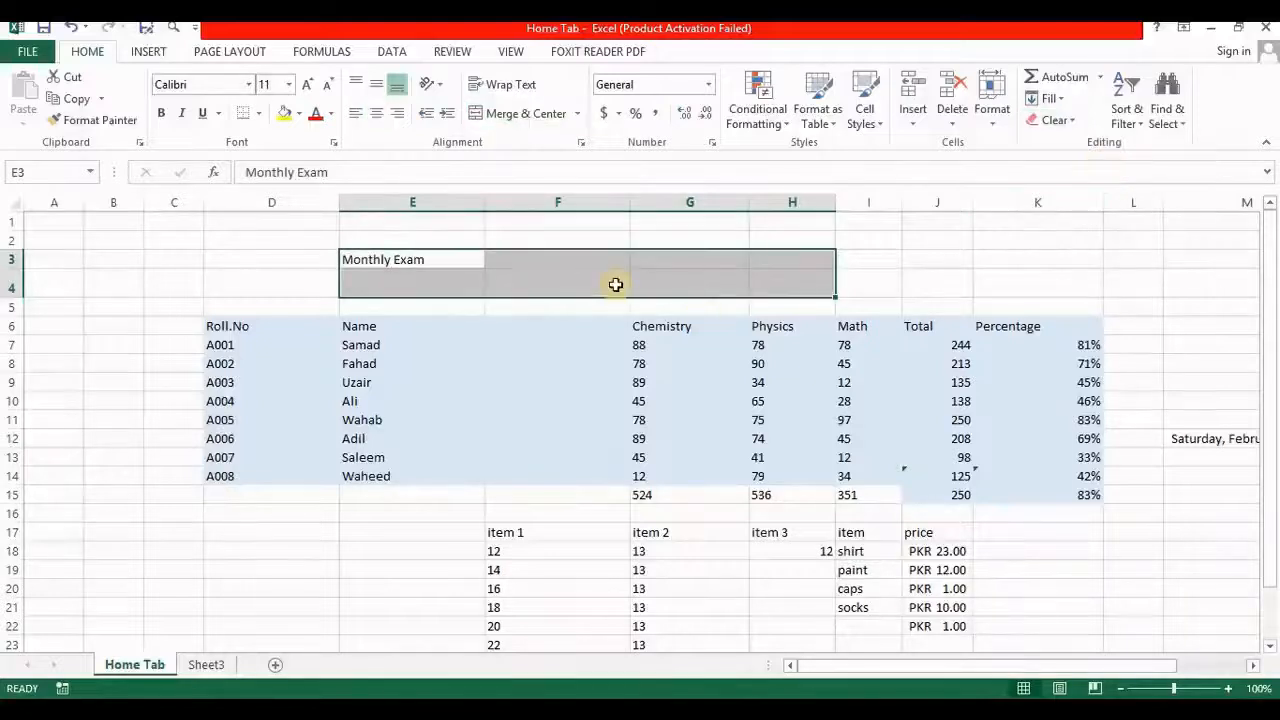
key("ctrl+z")
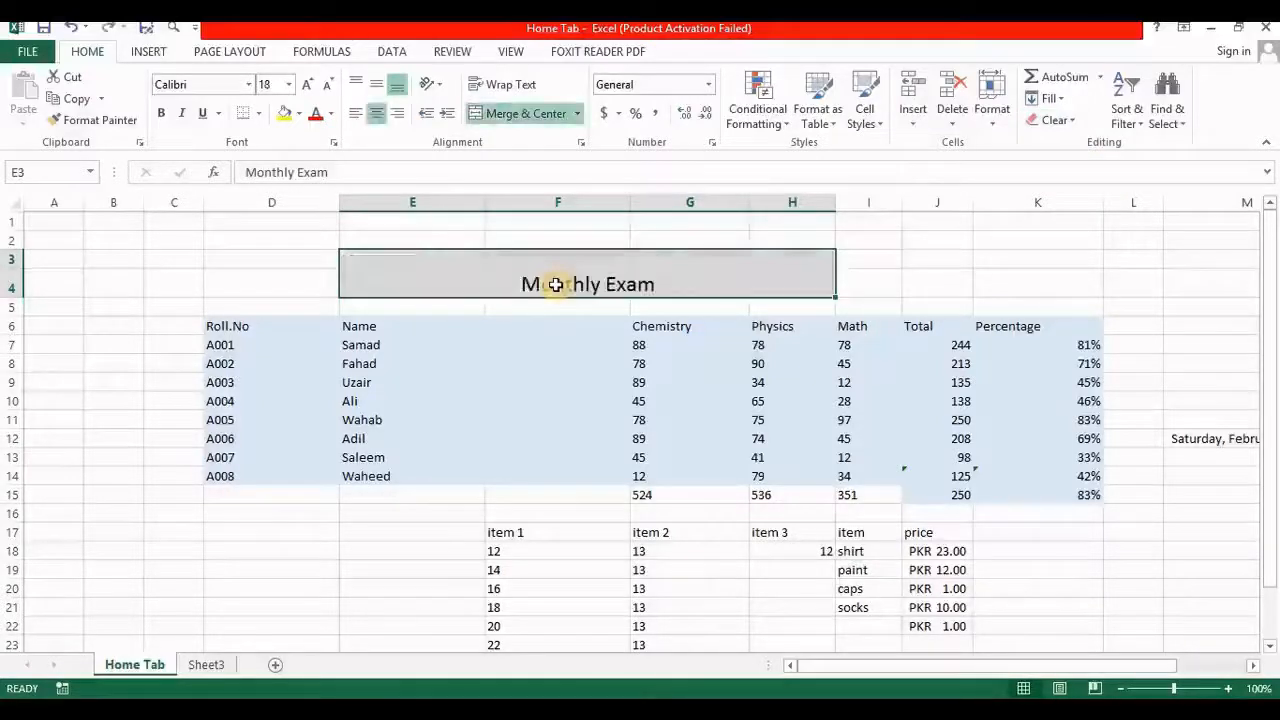
left_click(1071, 120)
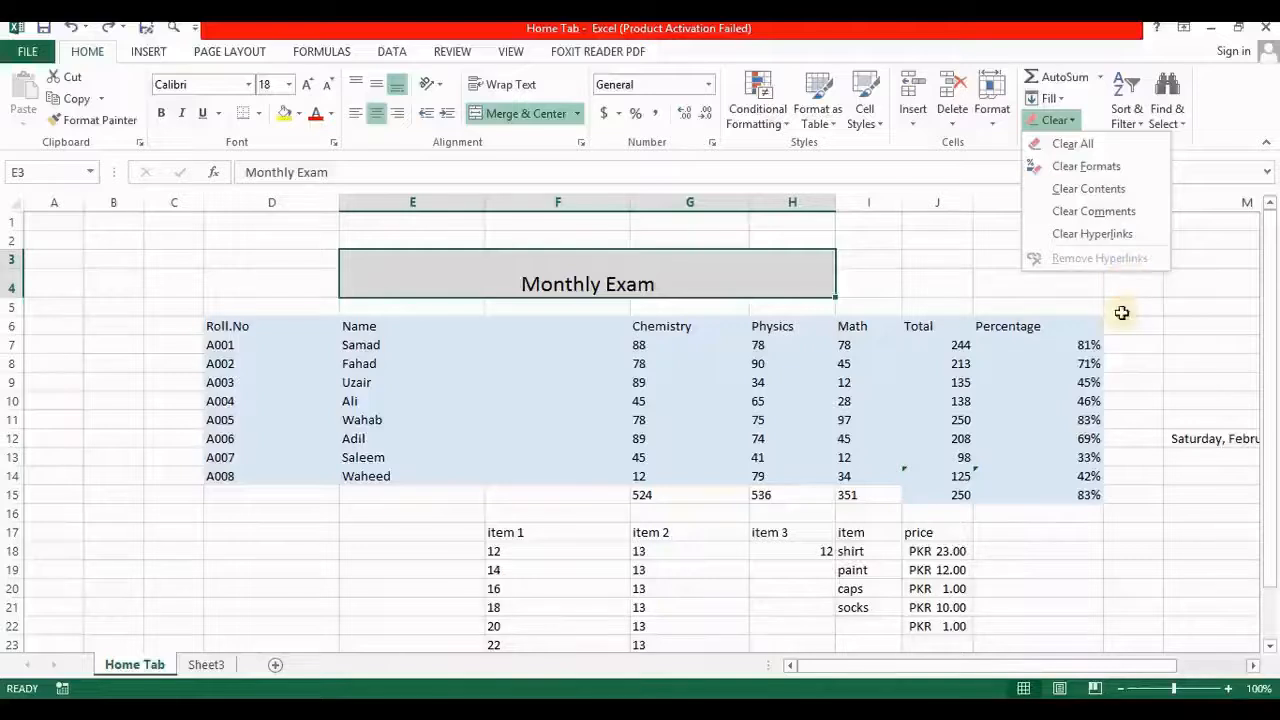
left_click(1099, 286)
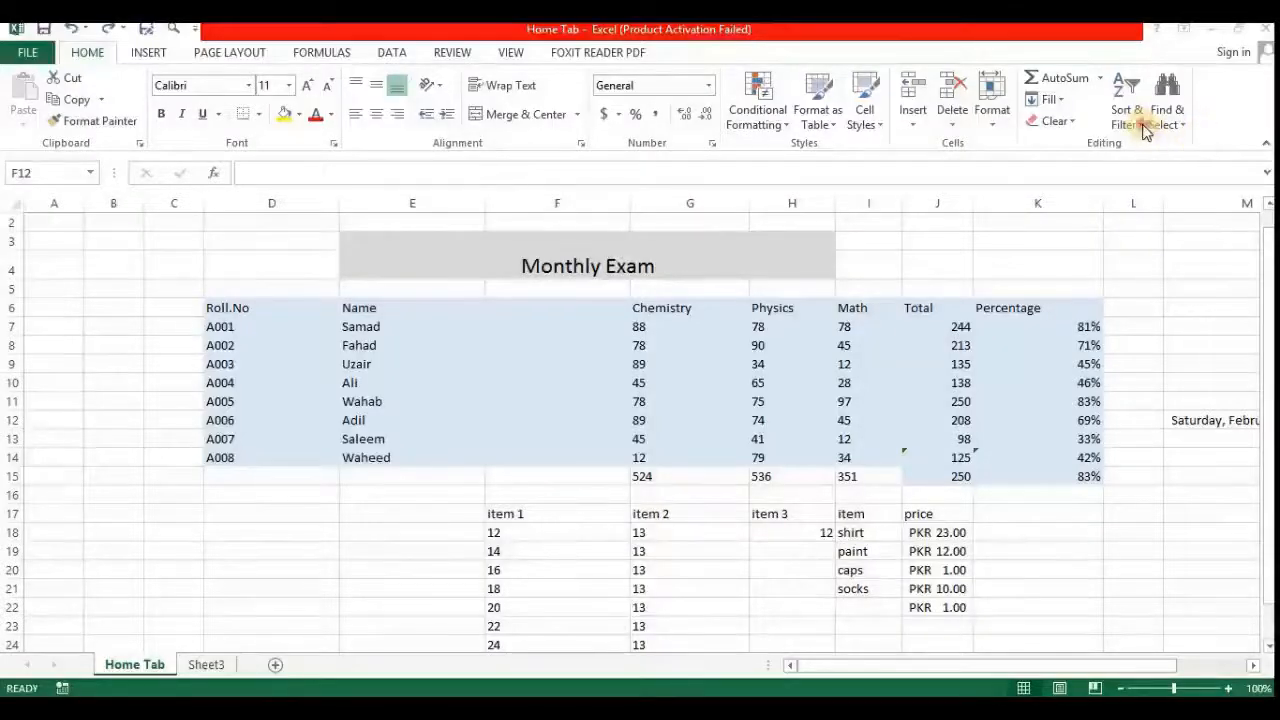
left_click(1146, 132)
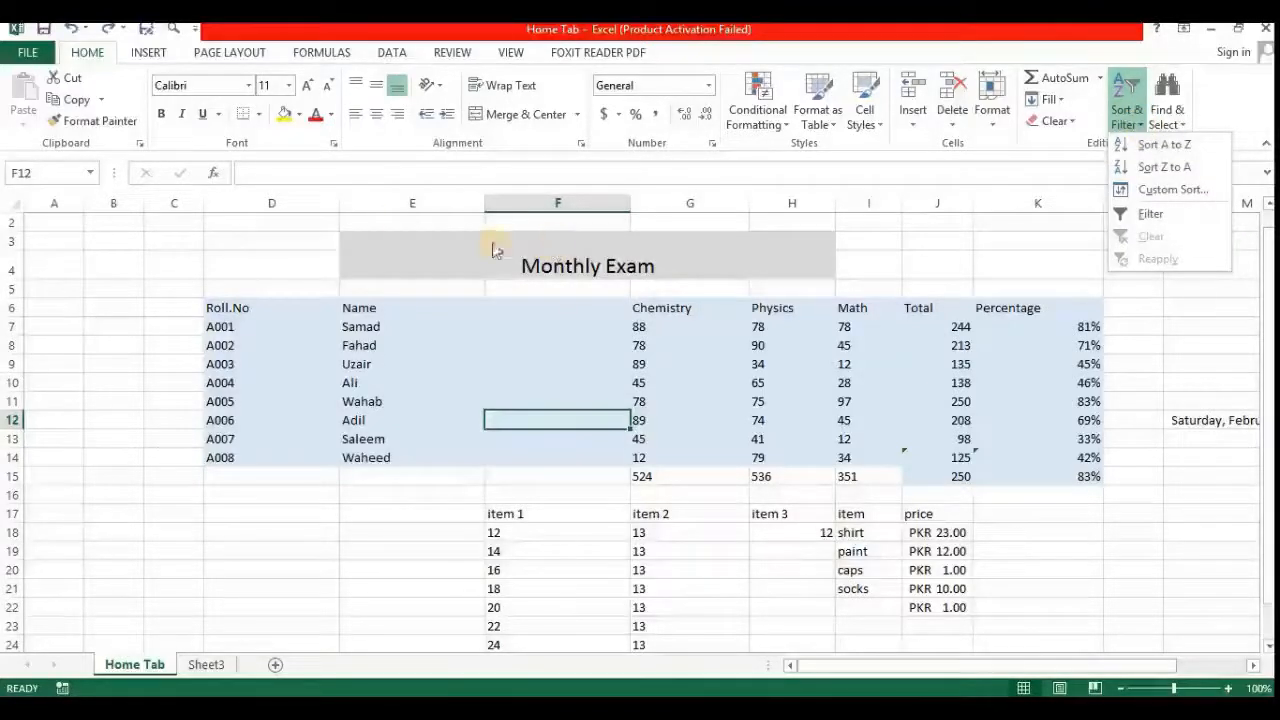
left_click(264, 197)
left_click(265, 200)
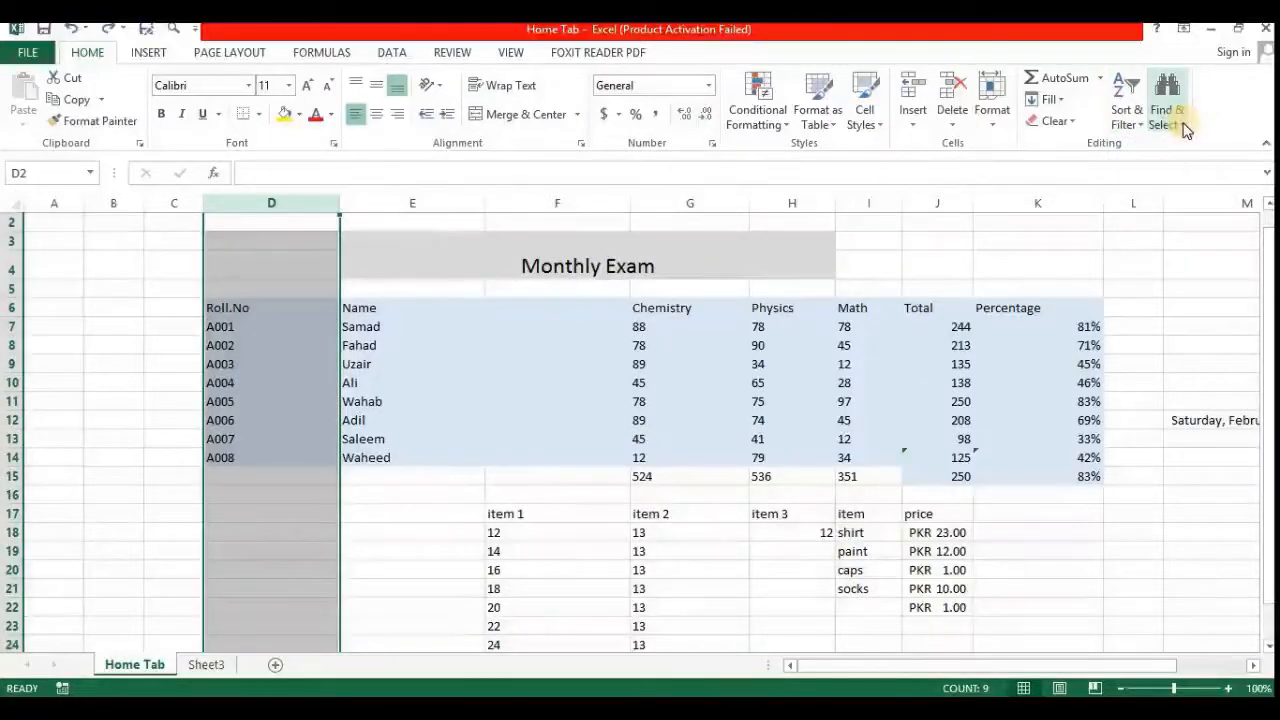
left_click(1127, 115)
left_click(1158, 170)
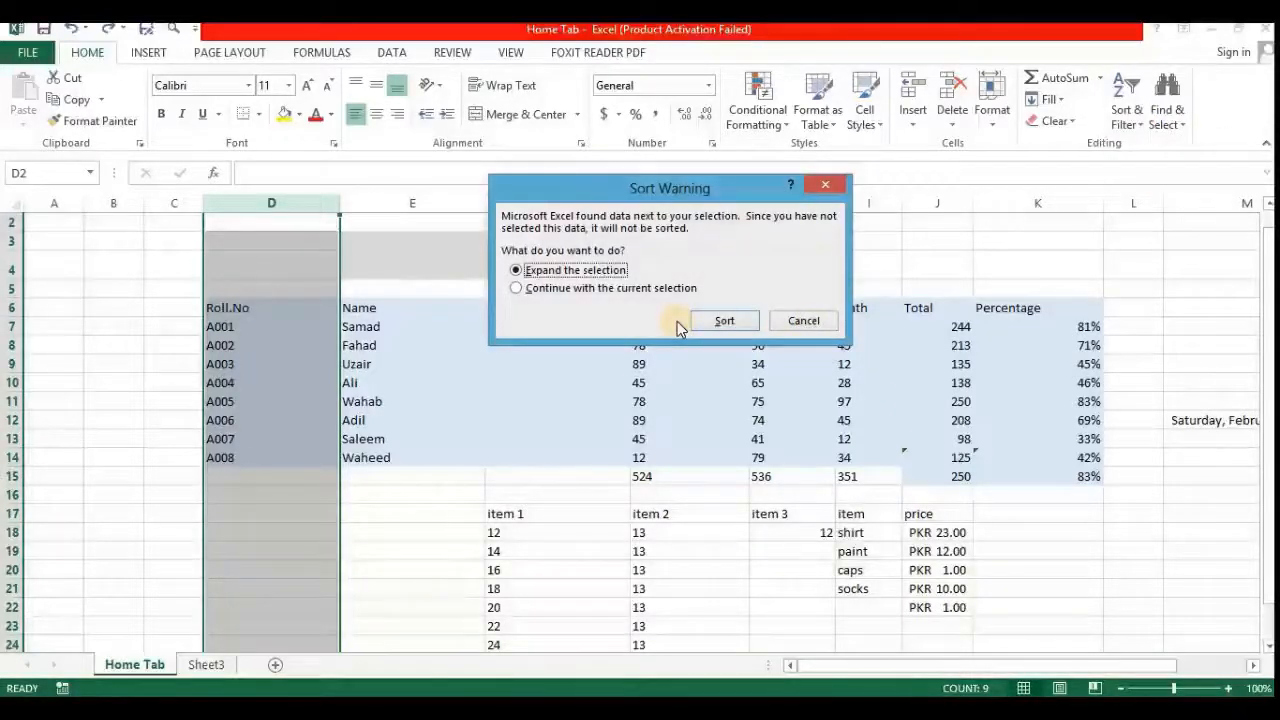
left_click(515, 288)
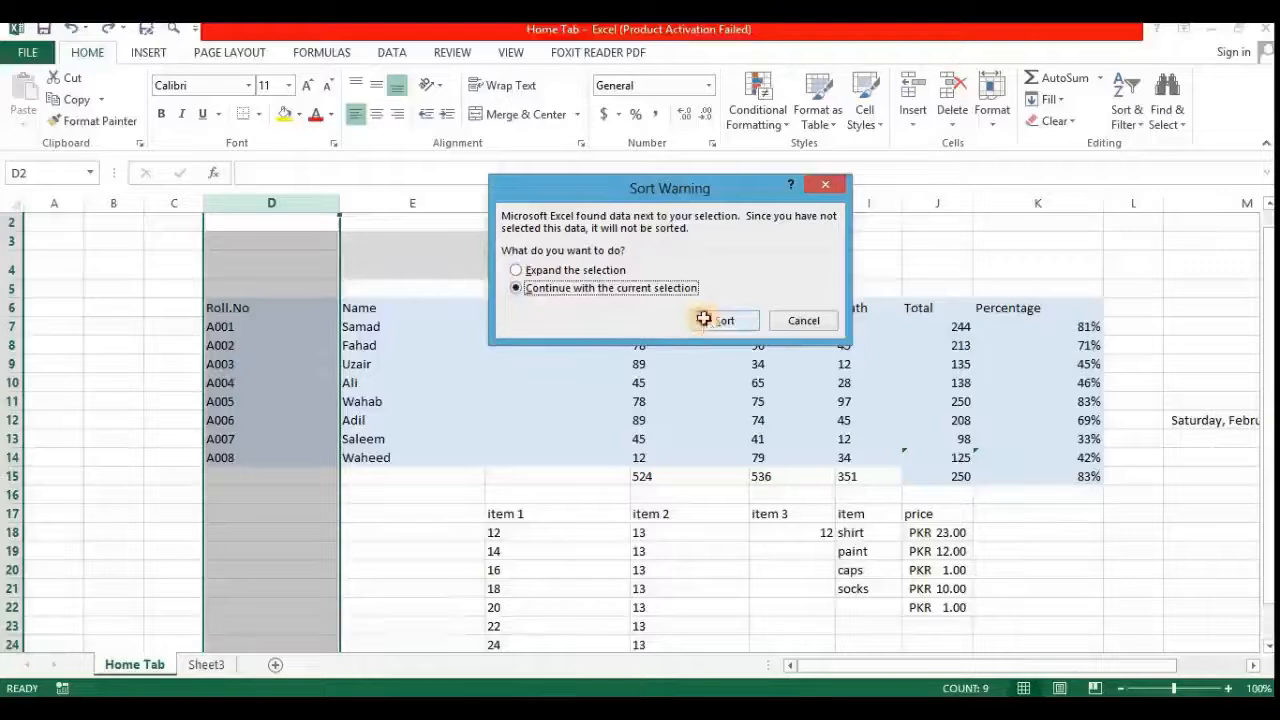
left_click(720, 320)
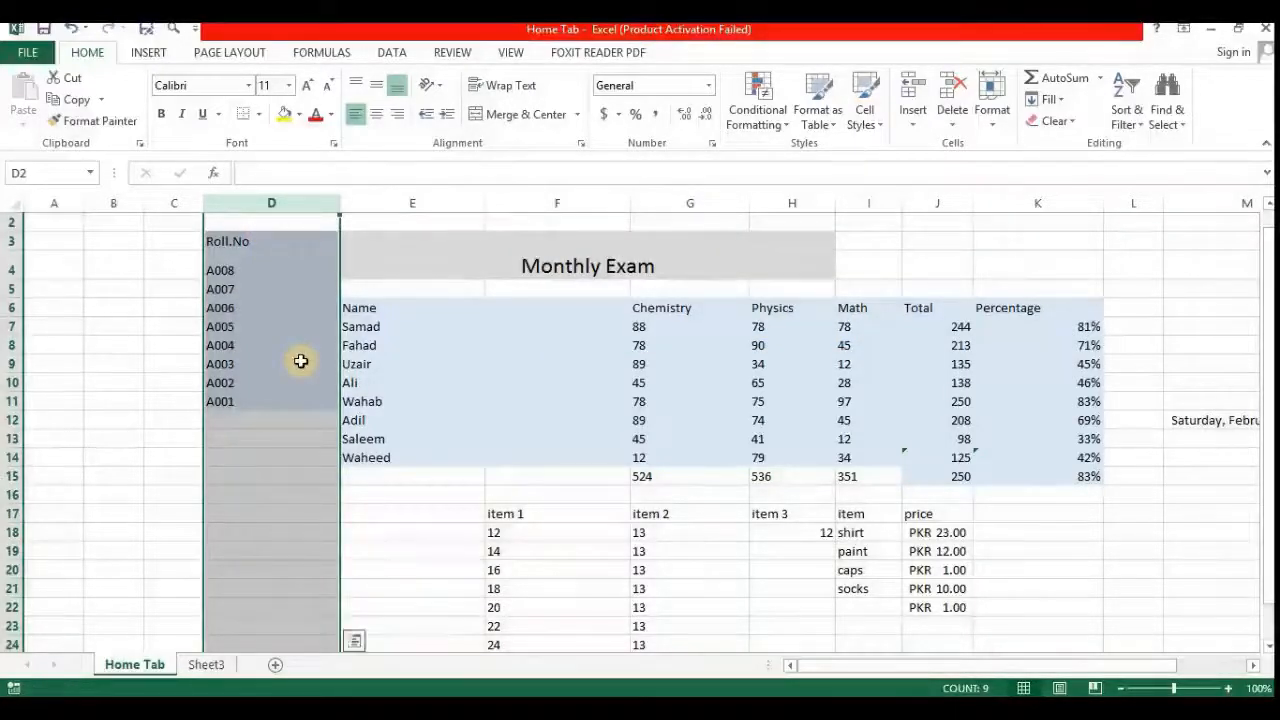
key("ctrl+z")
Select the table D6:K14 and sort it Z to A by Roll.No, A008 down to A001
left_click(257, 326)
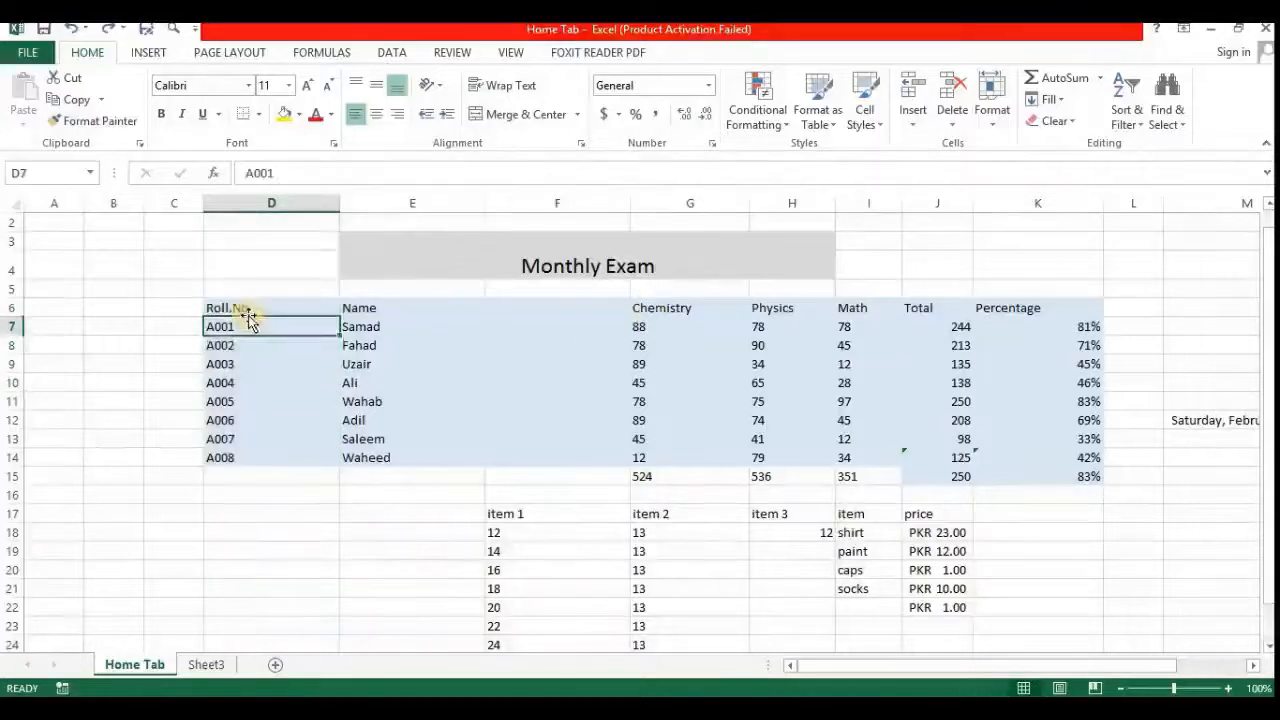
left_click(245, 304)
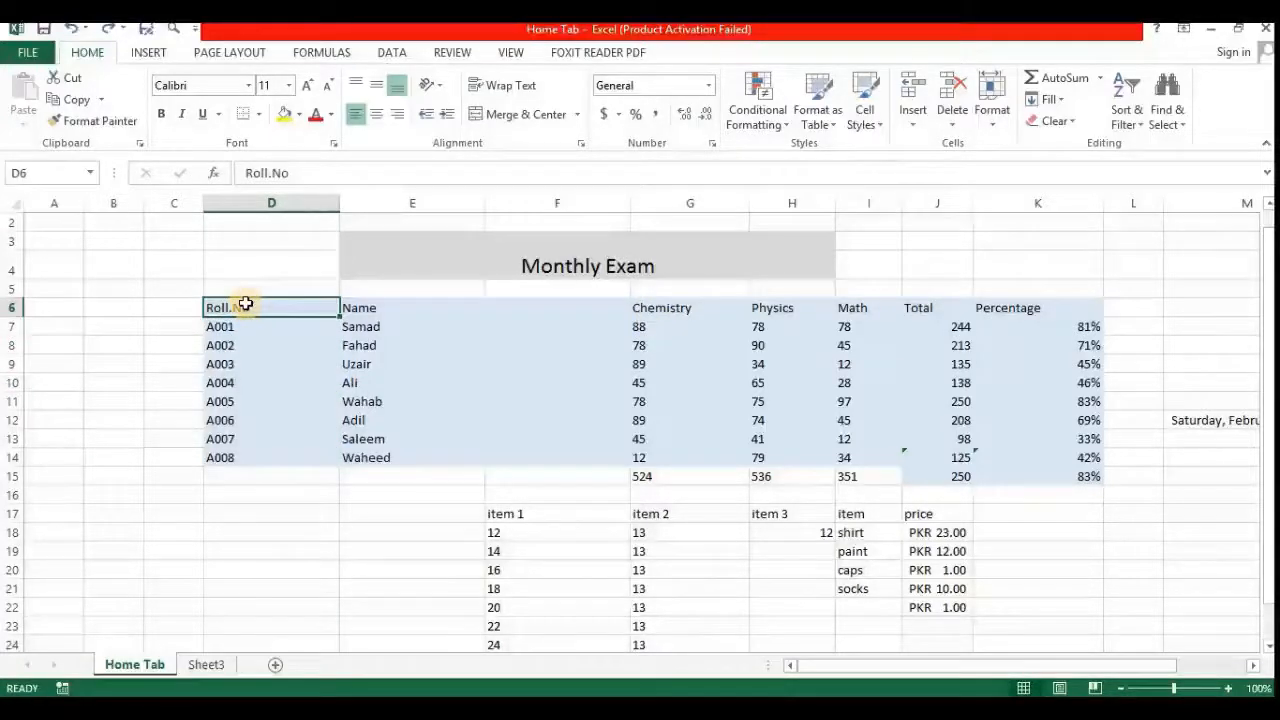
key("shift+Right")
key("shift+Right")
key("shift+Down")
key("shift+Down")
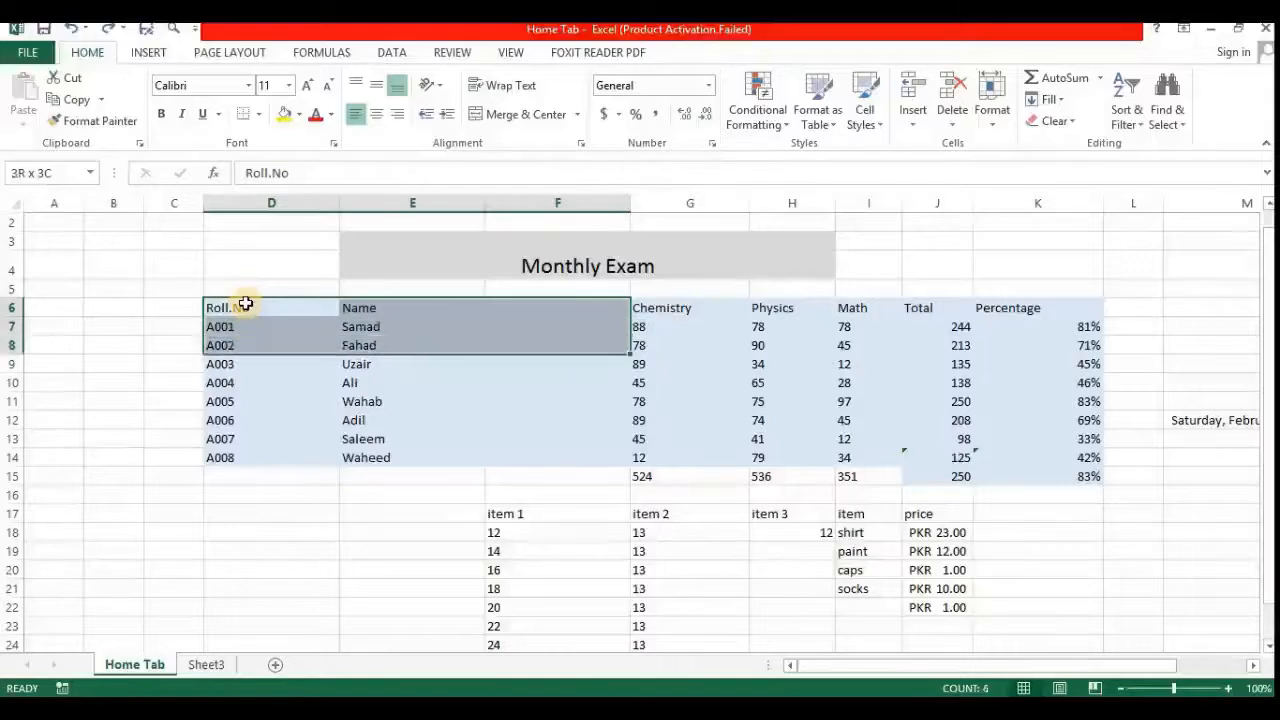
key("shift+Down")
key("shift+Down")
key("shift+Down")
key("shift+Down")
key("shift+Down")
key("shift+Down")
key("shift+Right")
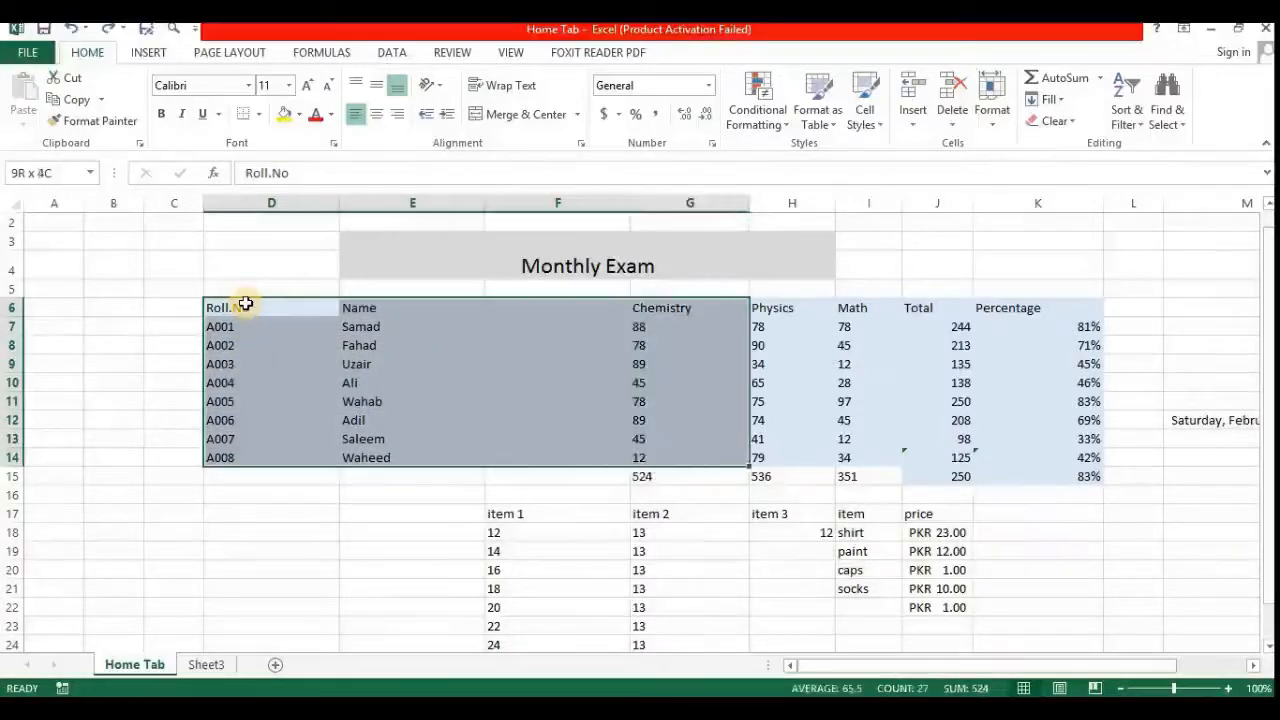
key("shift+Right")
key("shift+Right")
key("shift+Right")
key("shift+Right")
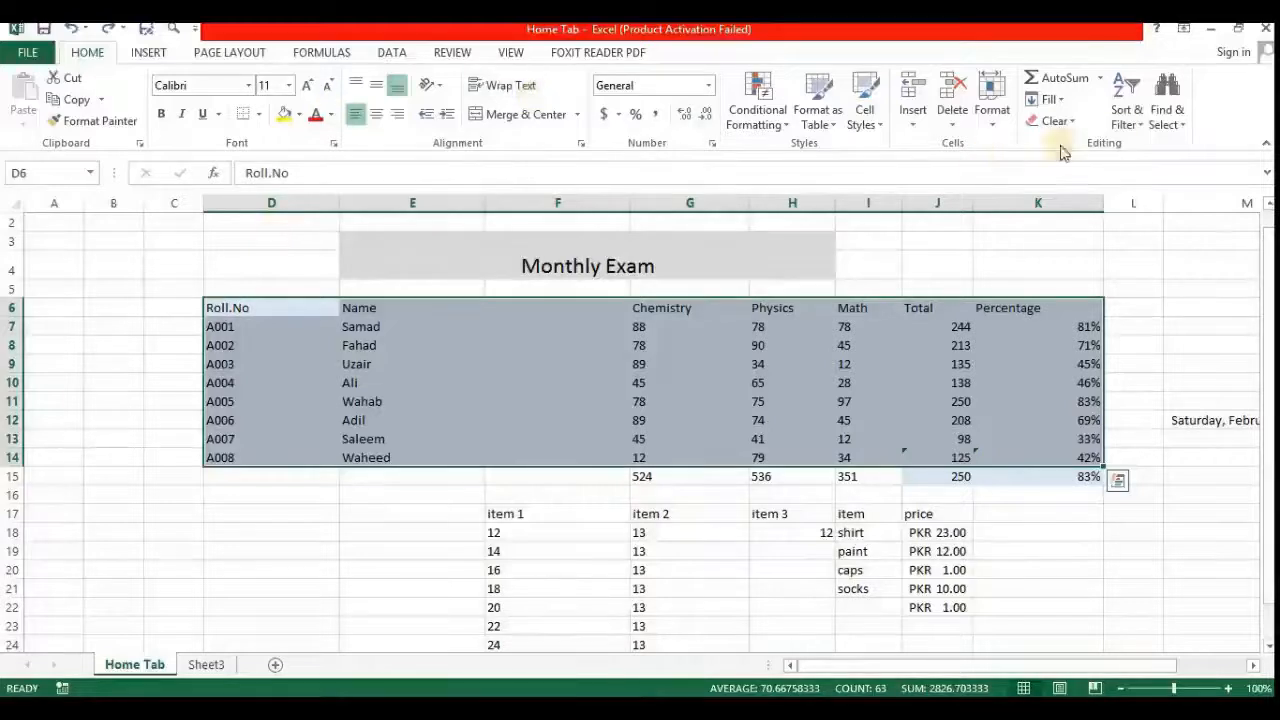
left_click(1140, 128)
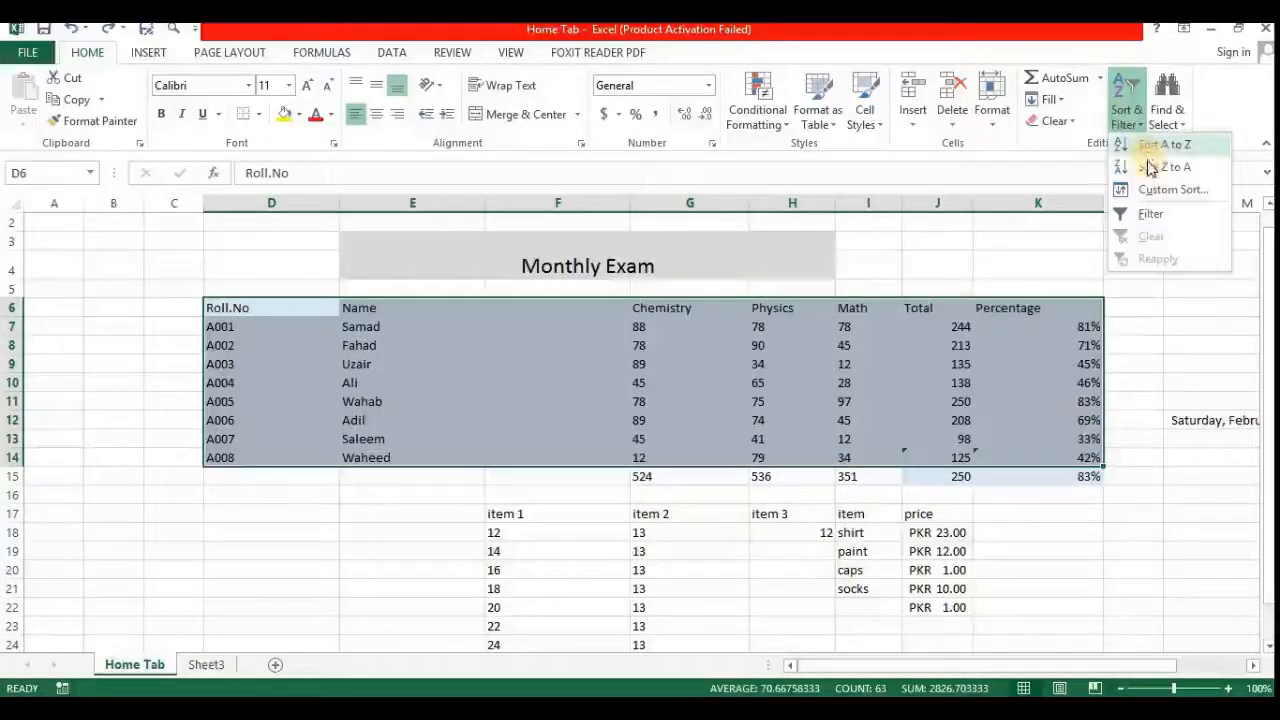
left_click(1140, 167)
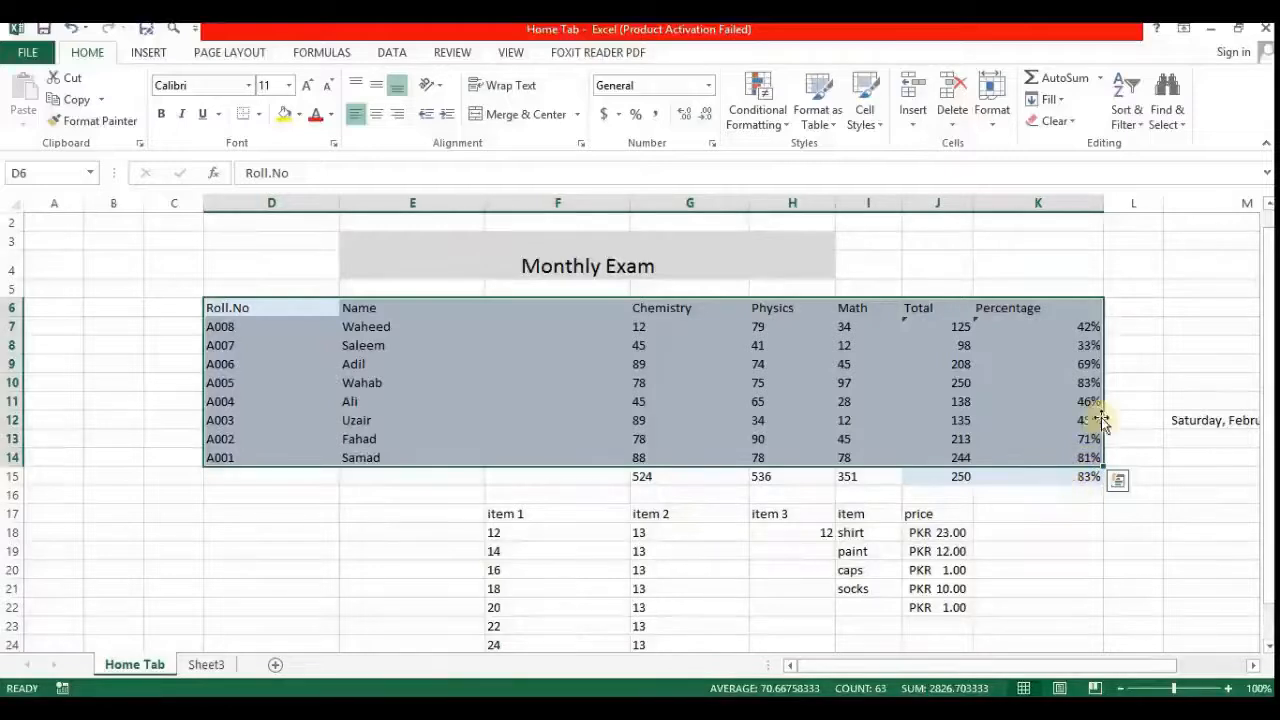
left_click(1126, 112)
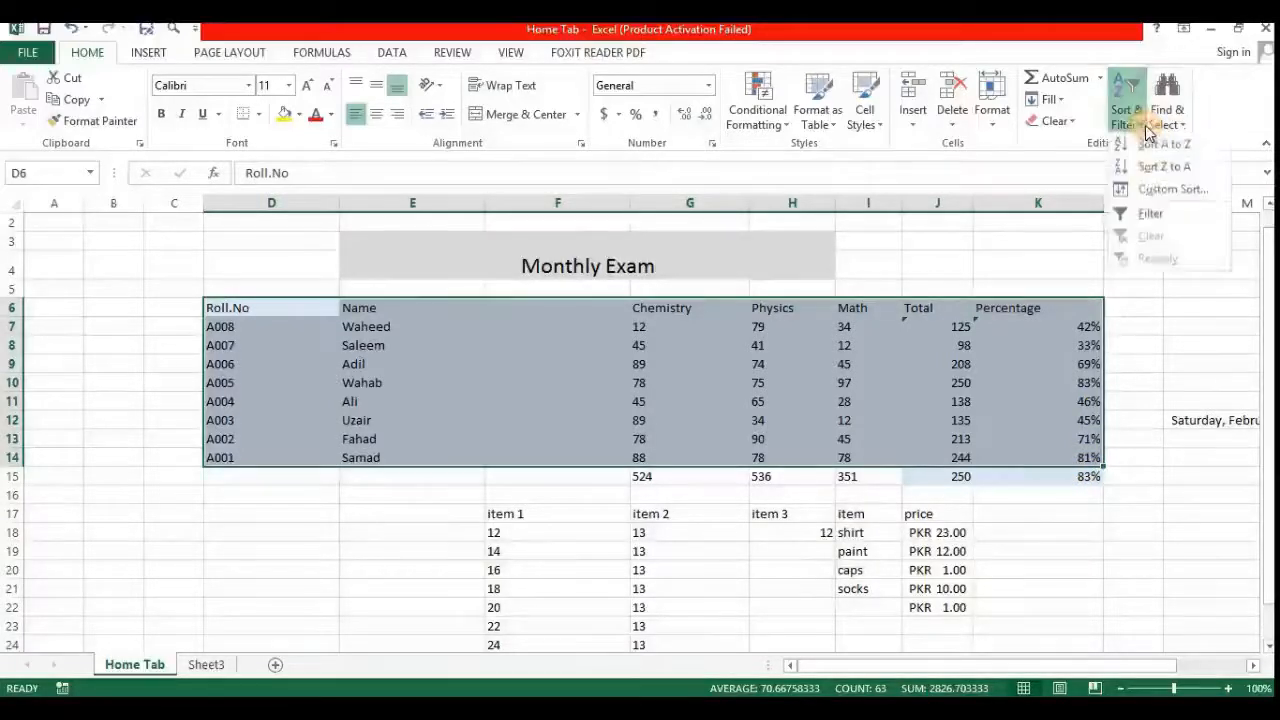
Turn on filters and filter Roll.No to show only A004 through A008
left_click(1150, 214)
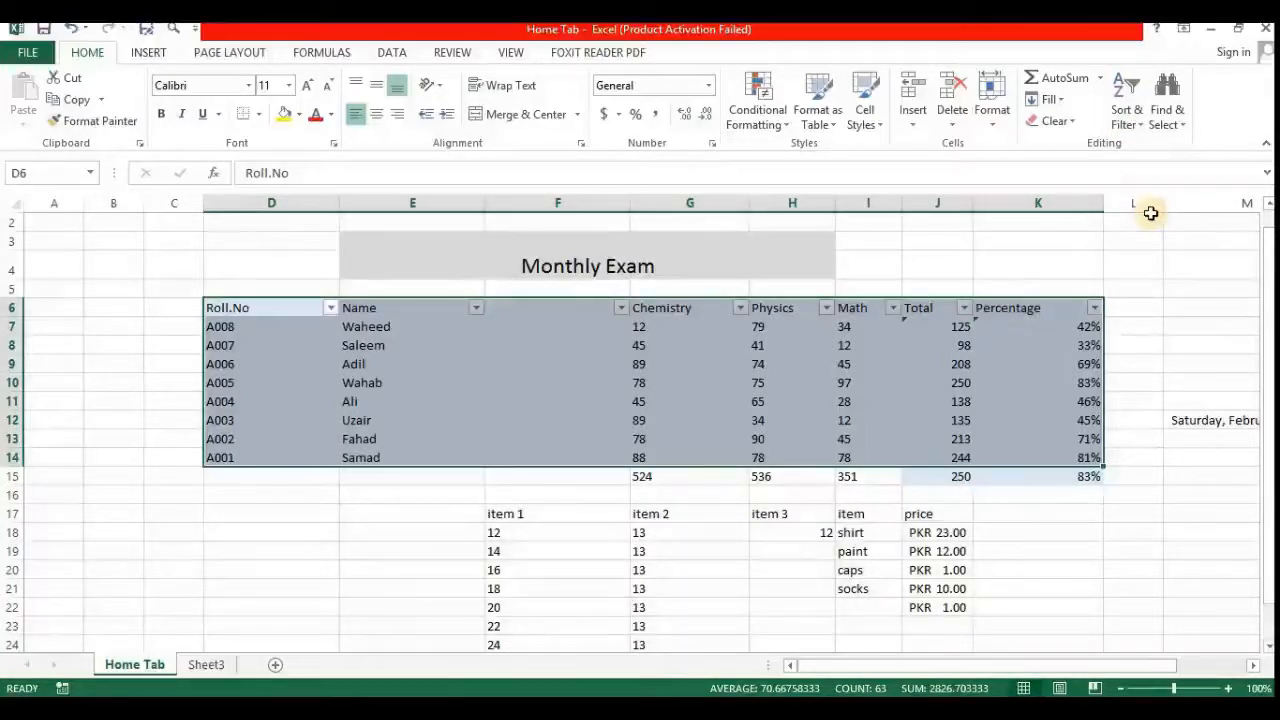
left_click(329, 307)
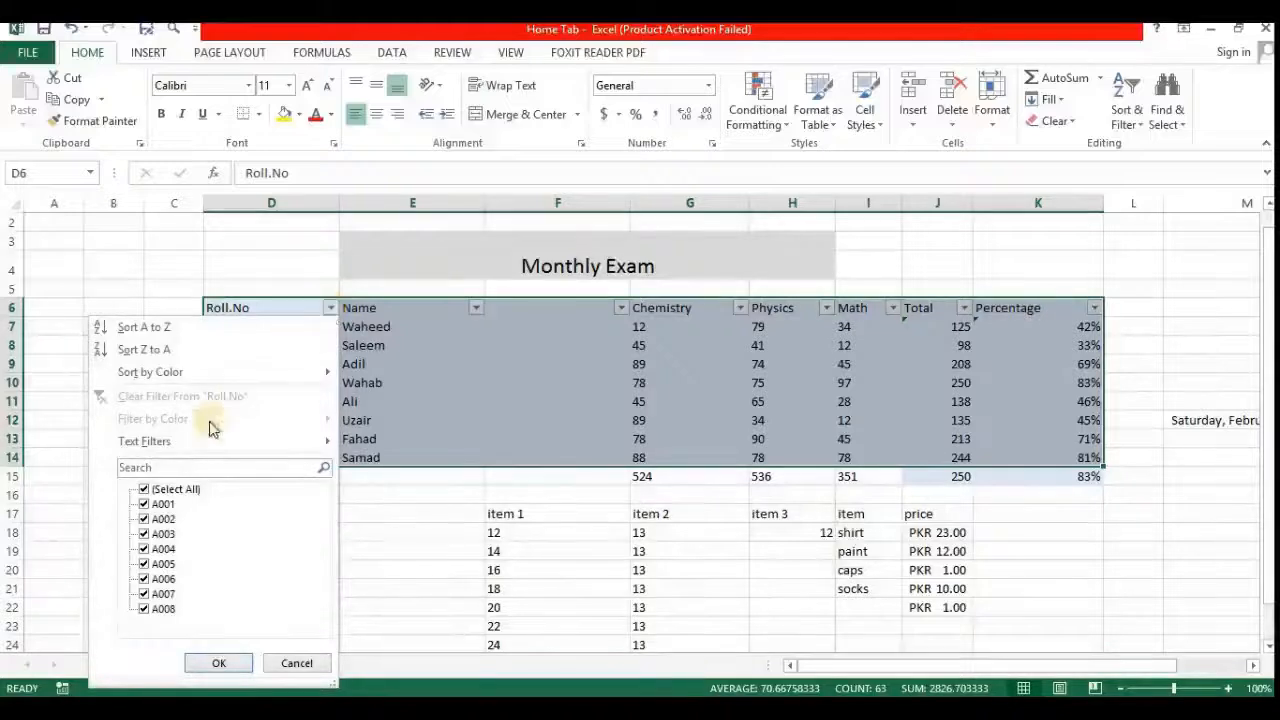
left_click(144, 504)
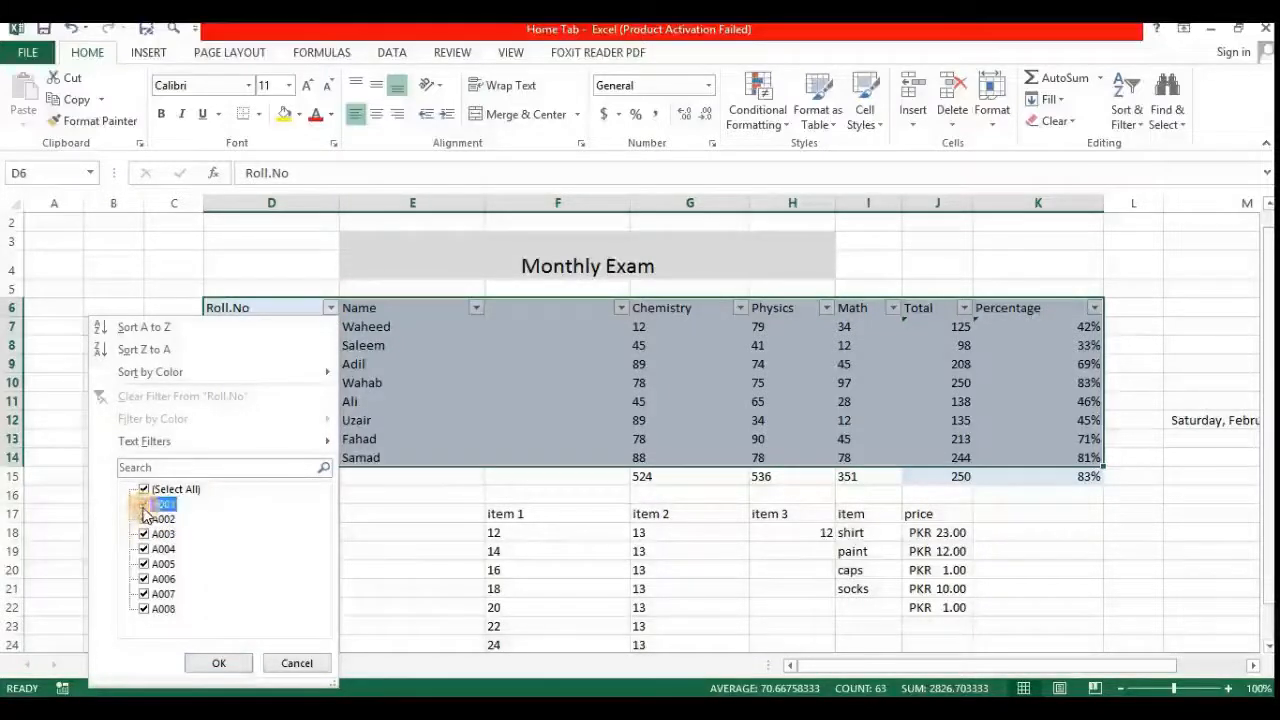
left_click(144, 519)
left_click(144, 534)
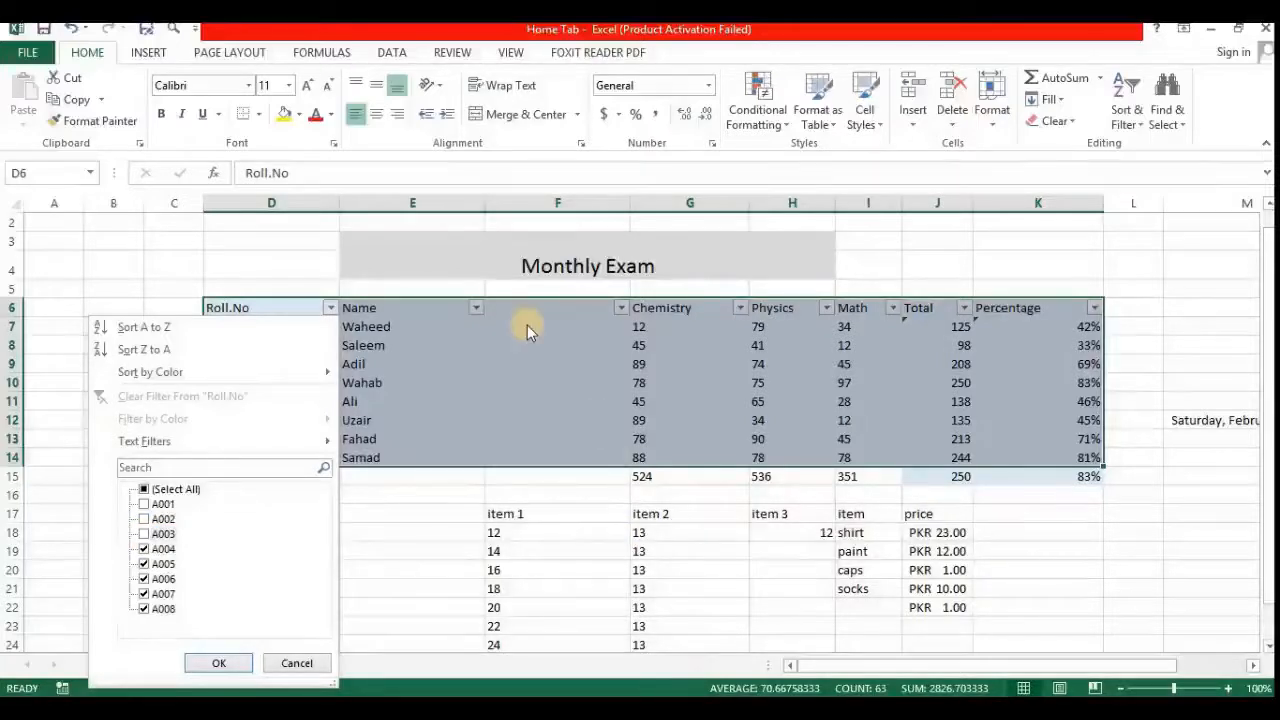
left_click(216, 663)
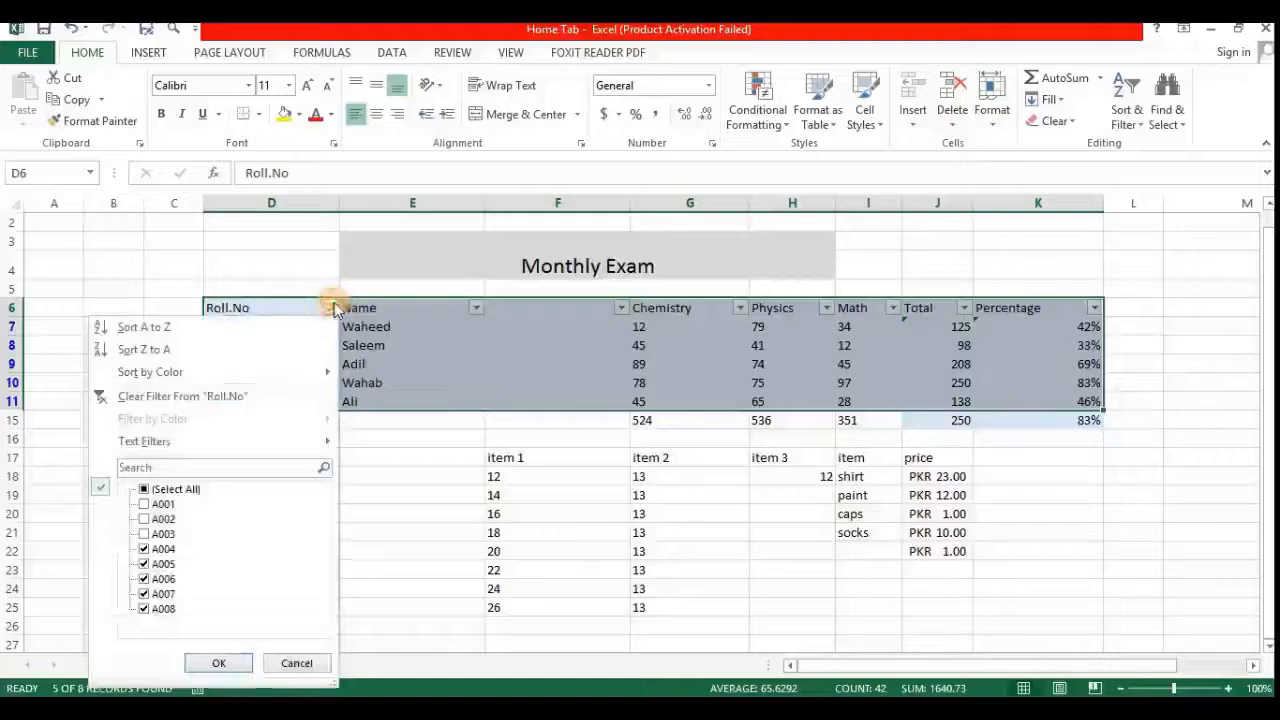
Filter the Name column to exclude one student, leaving four rows, A007 to A004
left_click(143, 504)
left_click(143, 519)
left_click(143, 534)
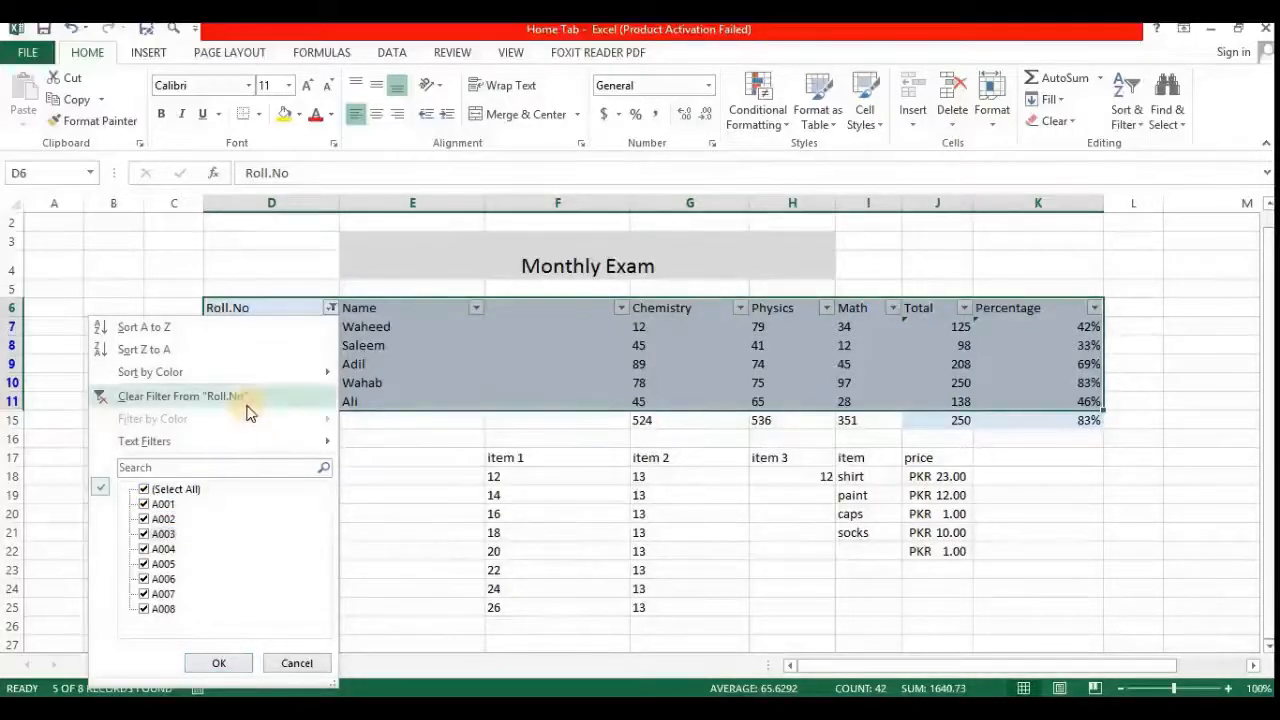
mouse_move(257, 452)
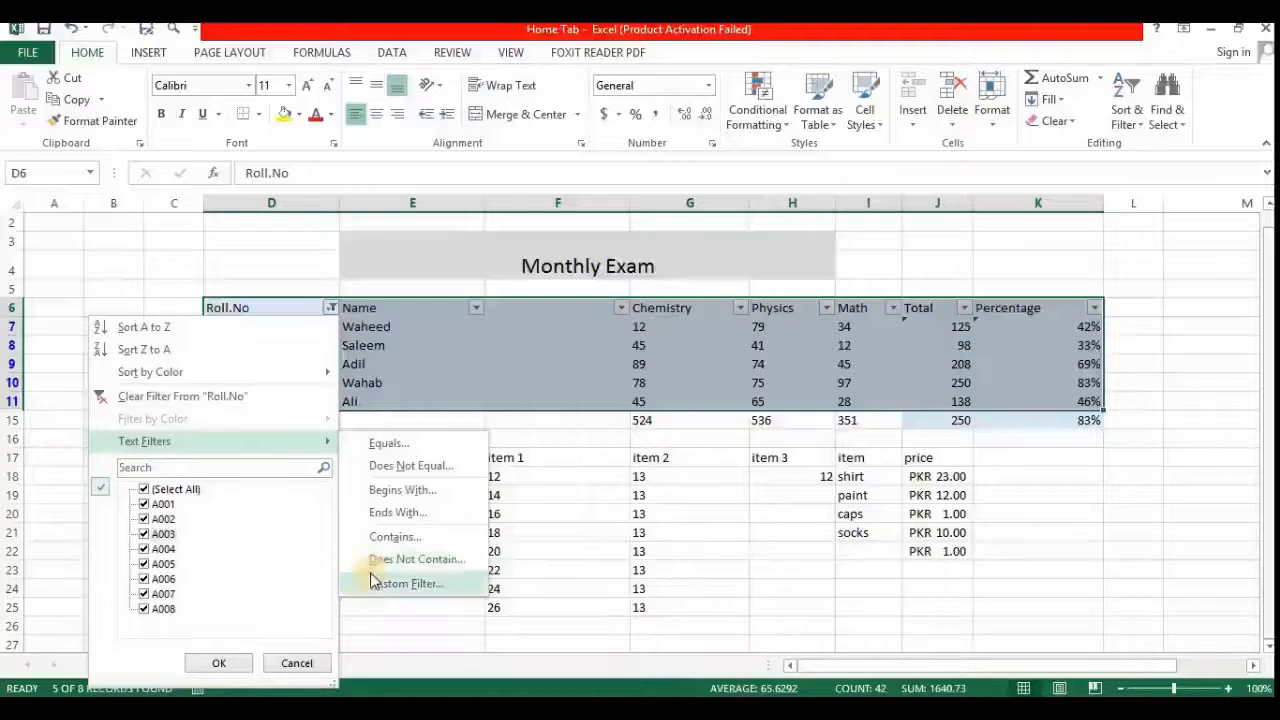
left_click(473, 308)
left_click(473, 308)
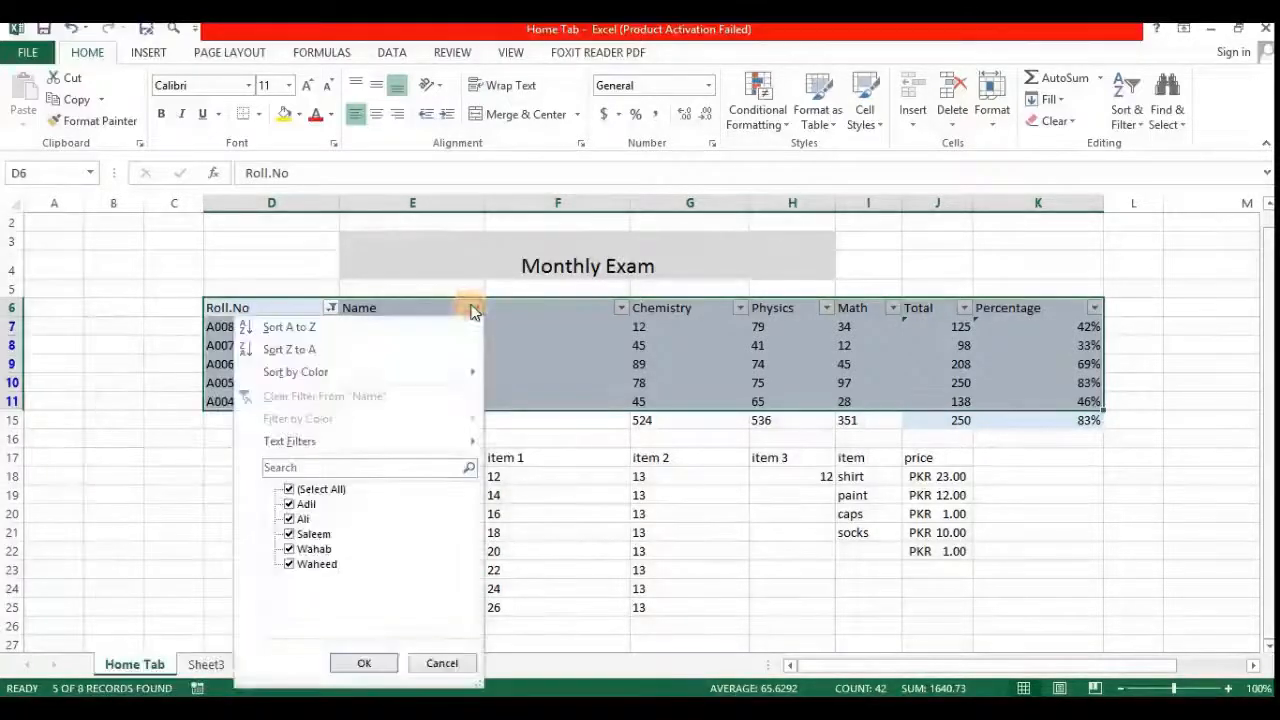
left_click(289, 565)
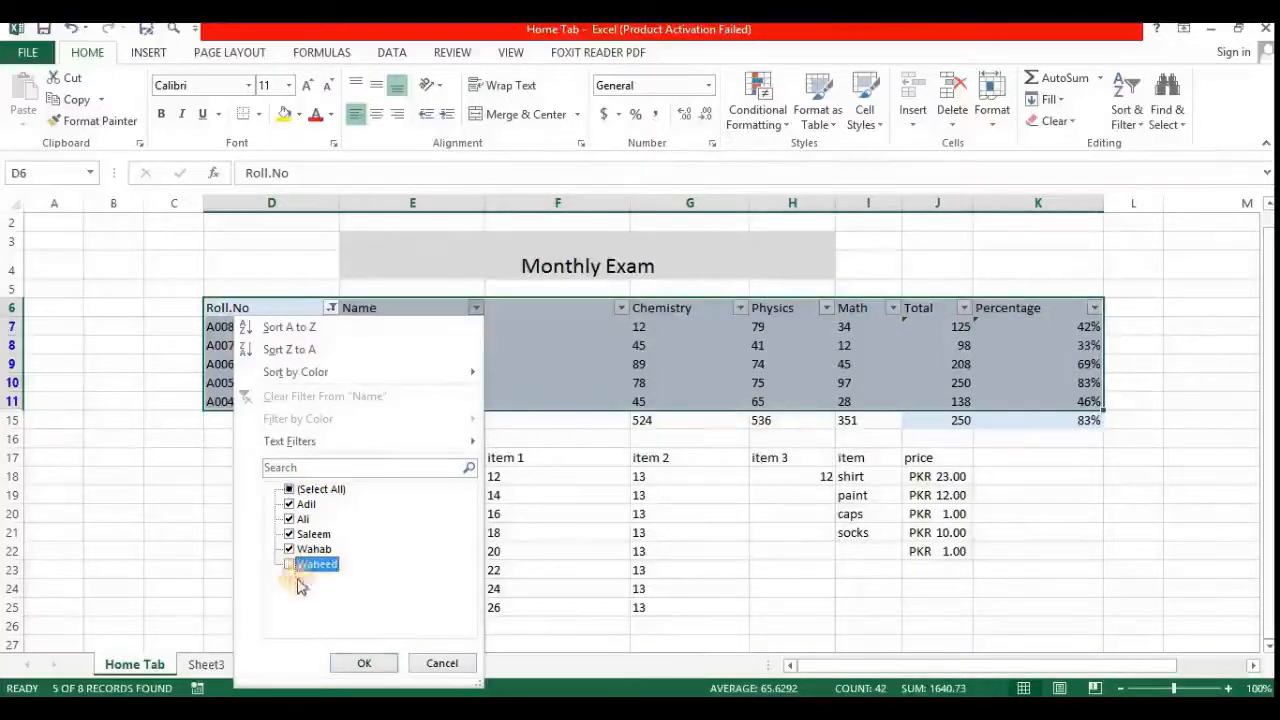
left_click(362, 664)
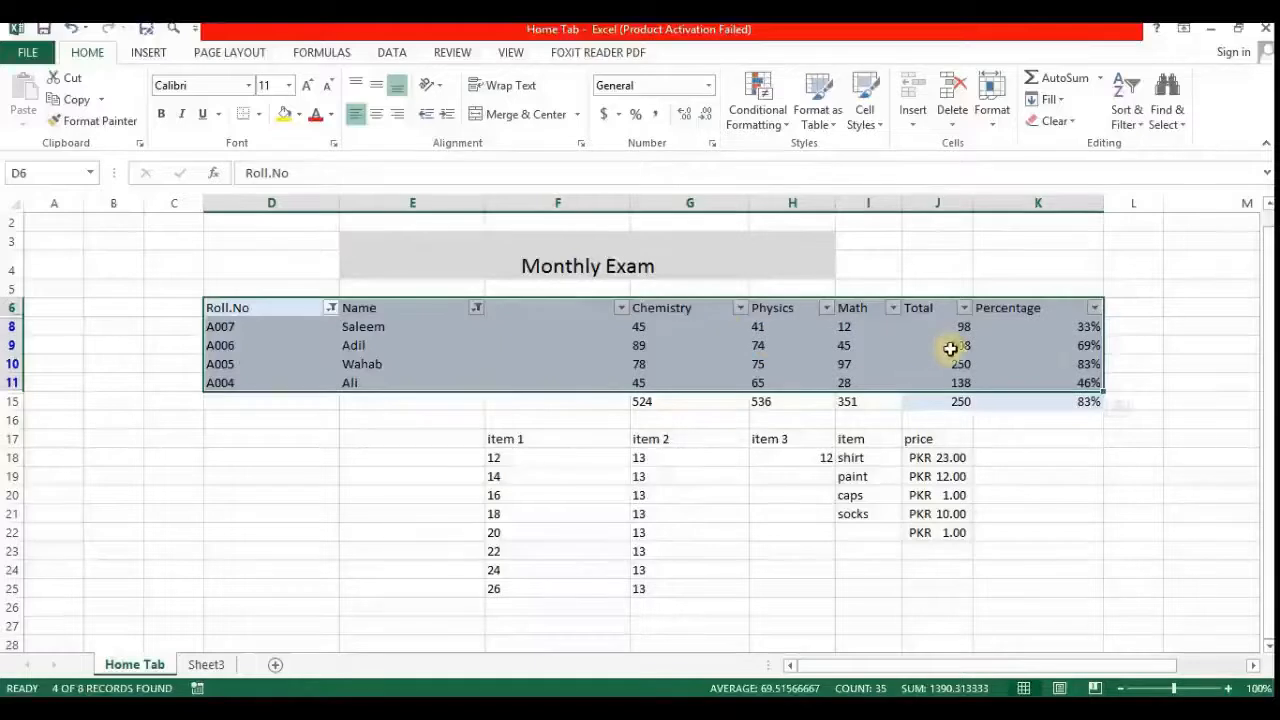
Add a custom Percentage filter for values greater than 40%, leaving only Adil, Wahab and Ali
left_click(1095, 308)
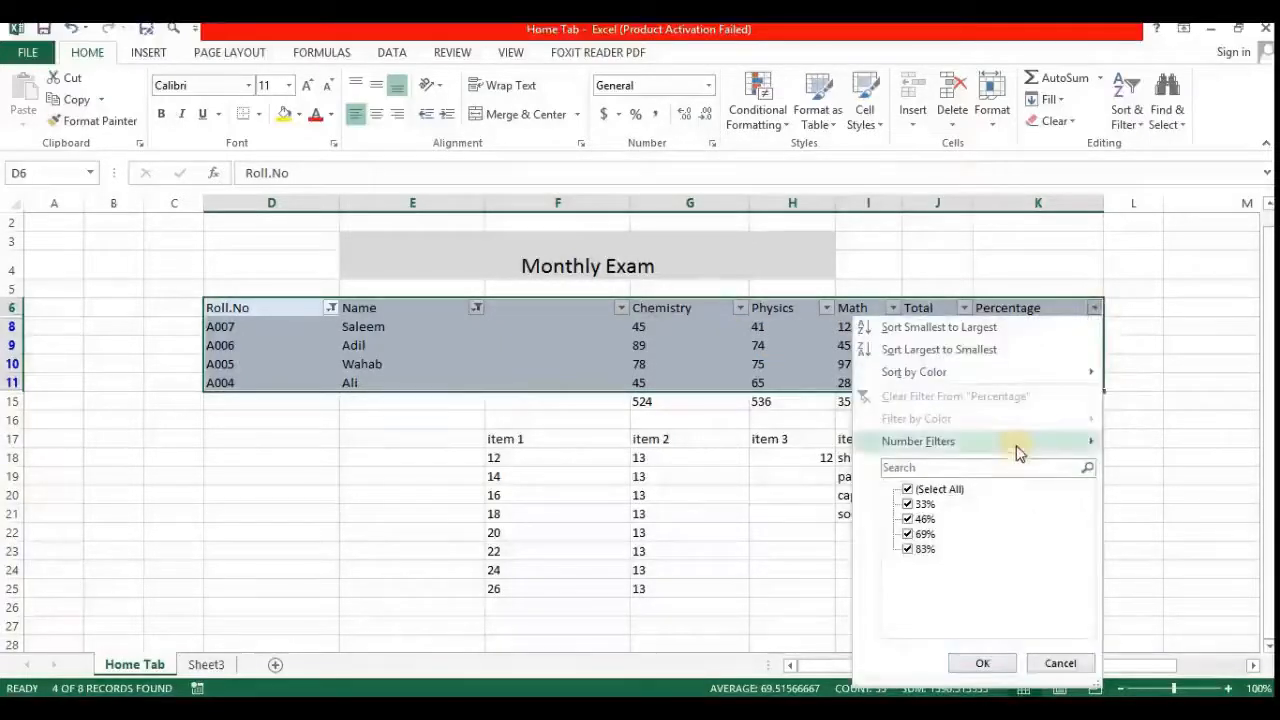
mouse_move(1016, 446)
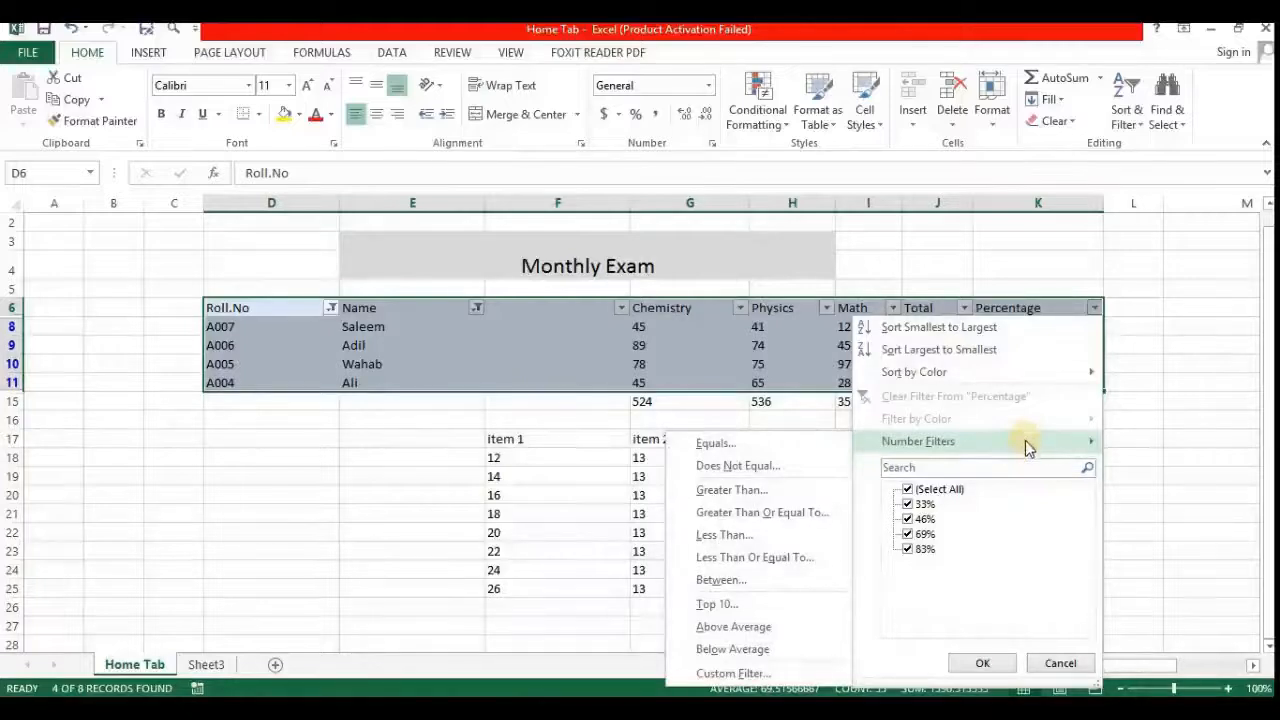
left_click(733, 489)
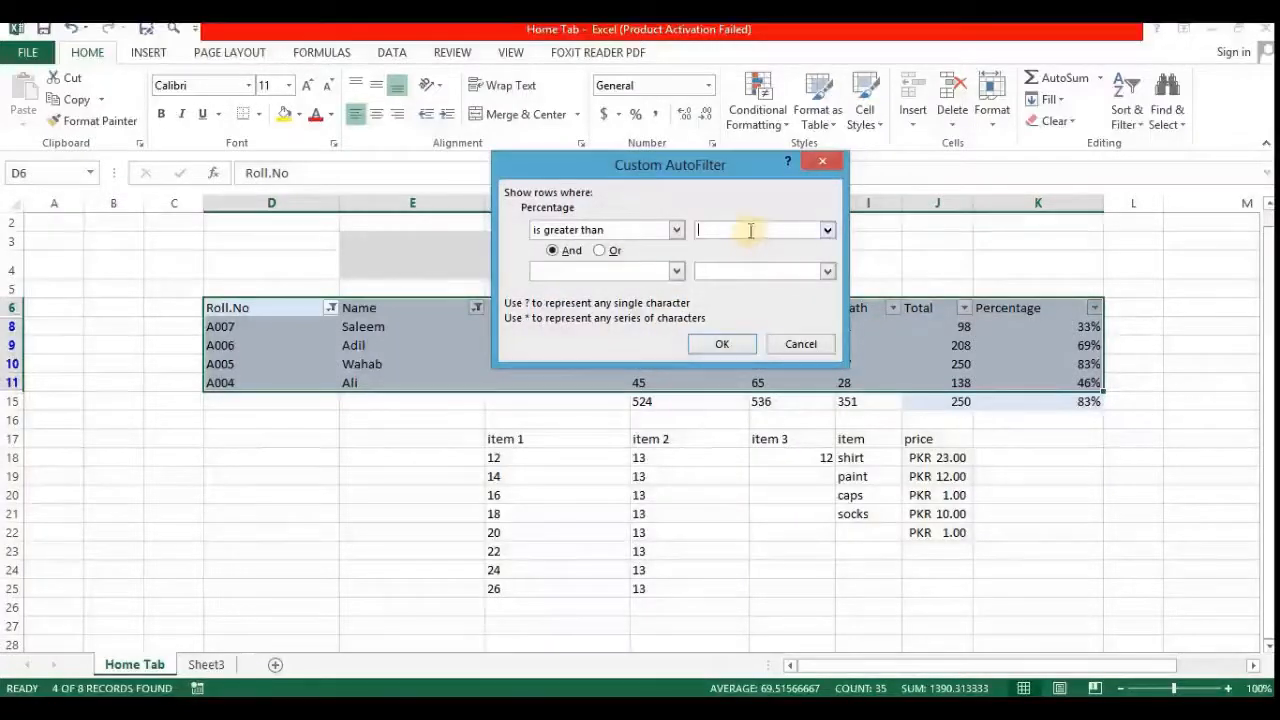
type("9")
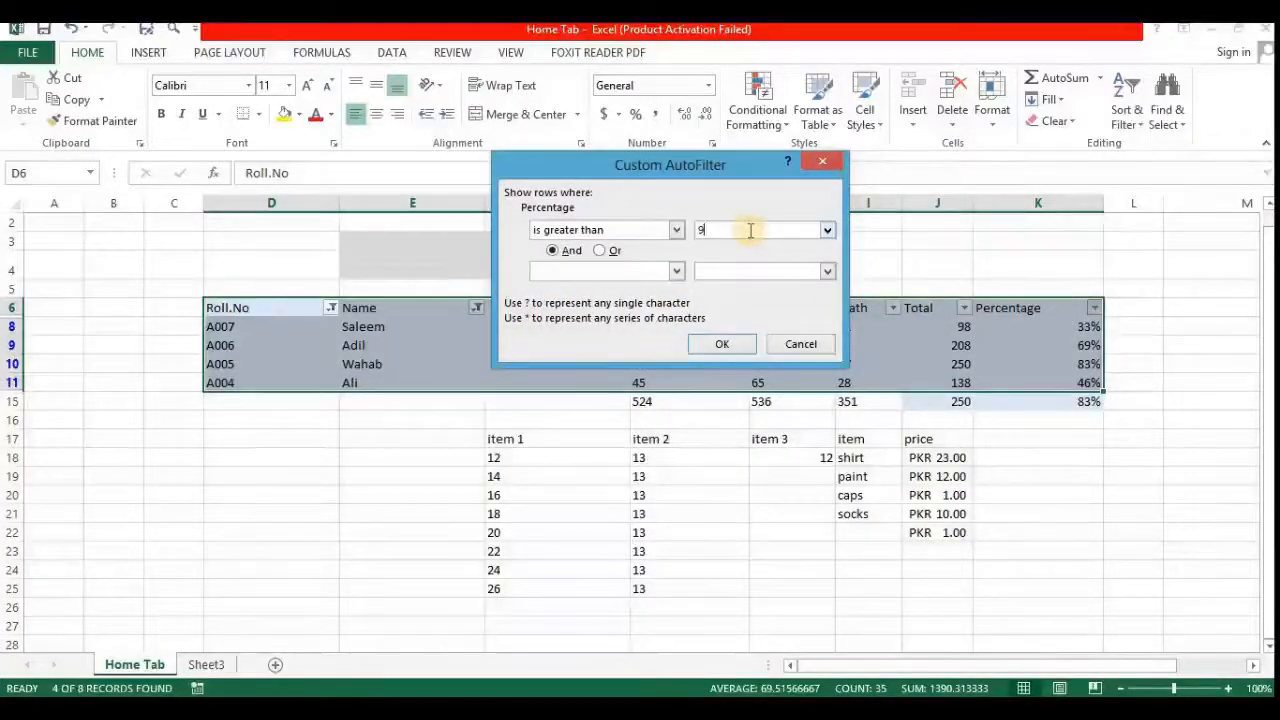
type("0")
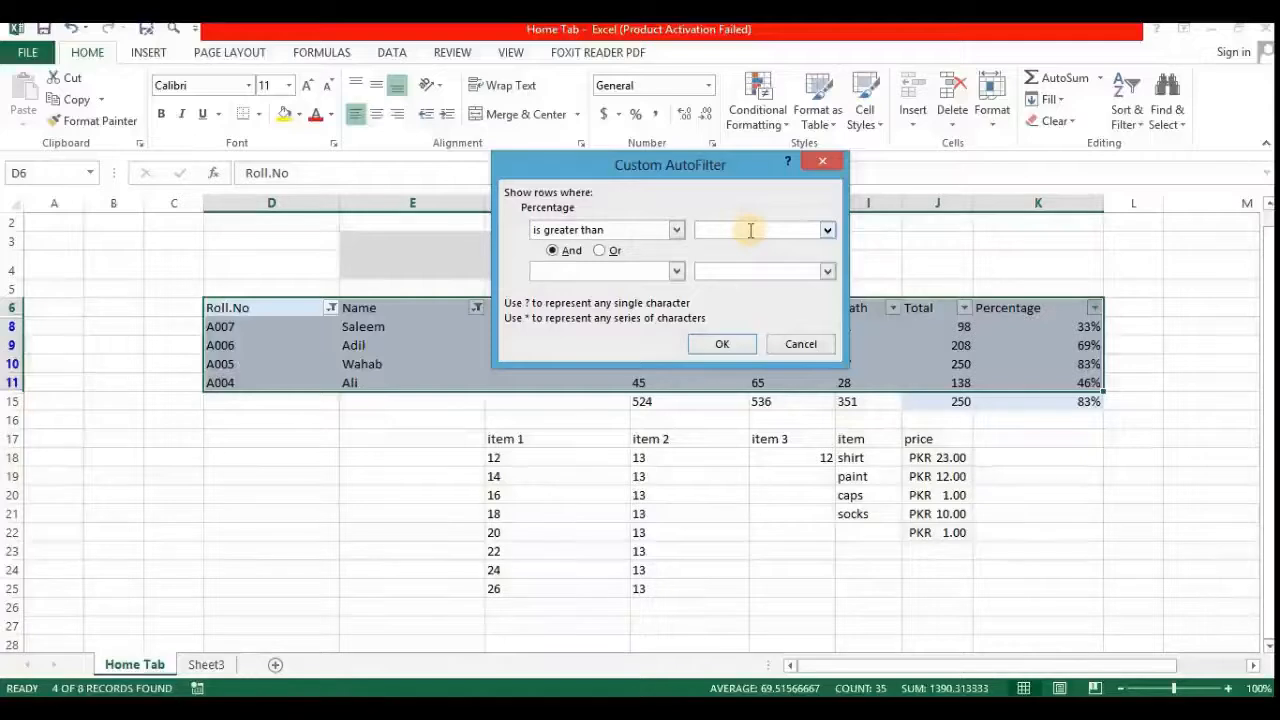
type("40")
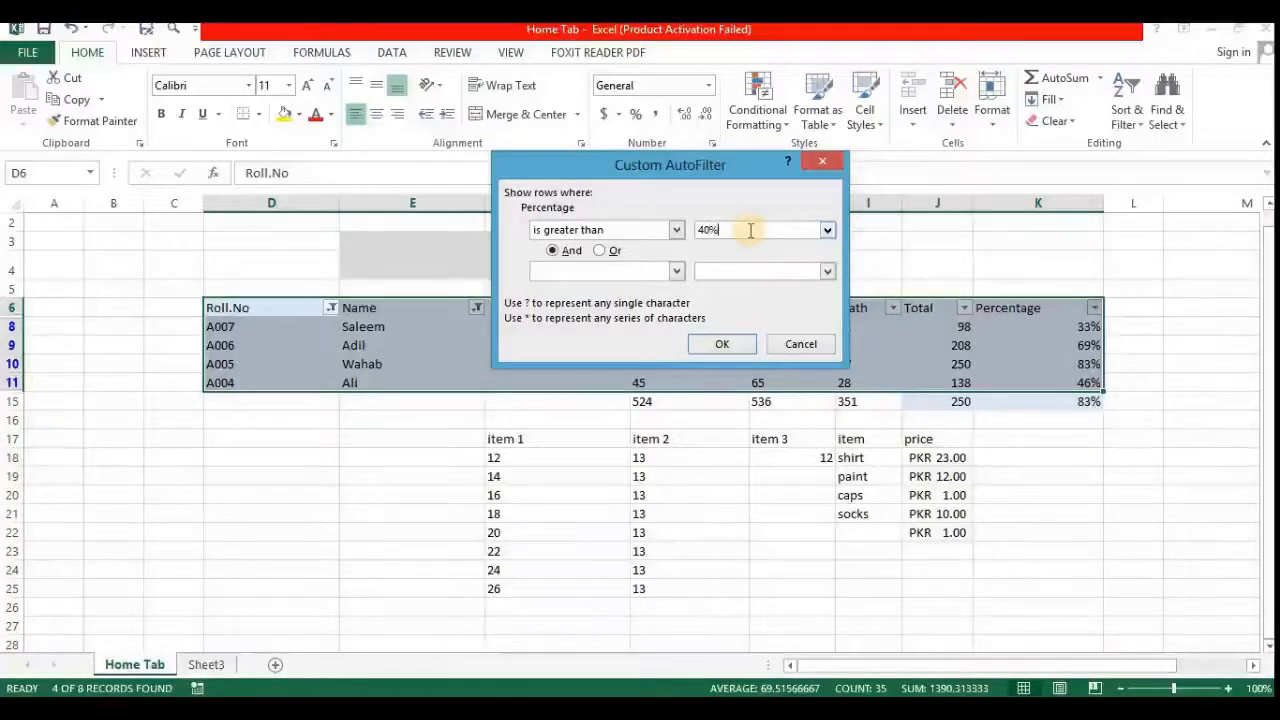
type("%")
left_click(716, 350)
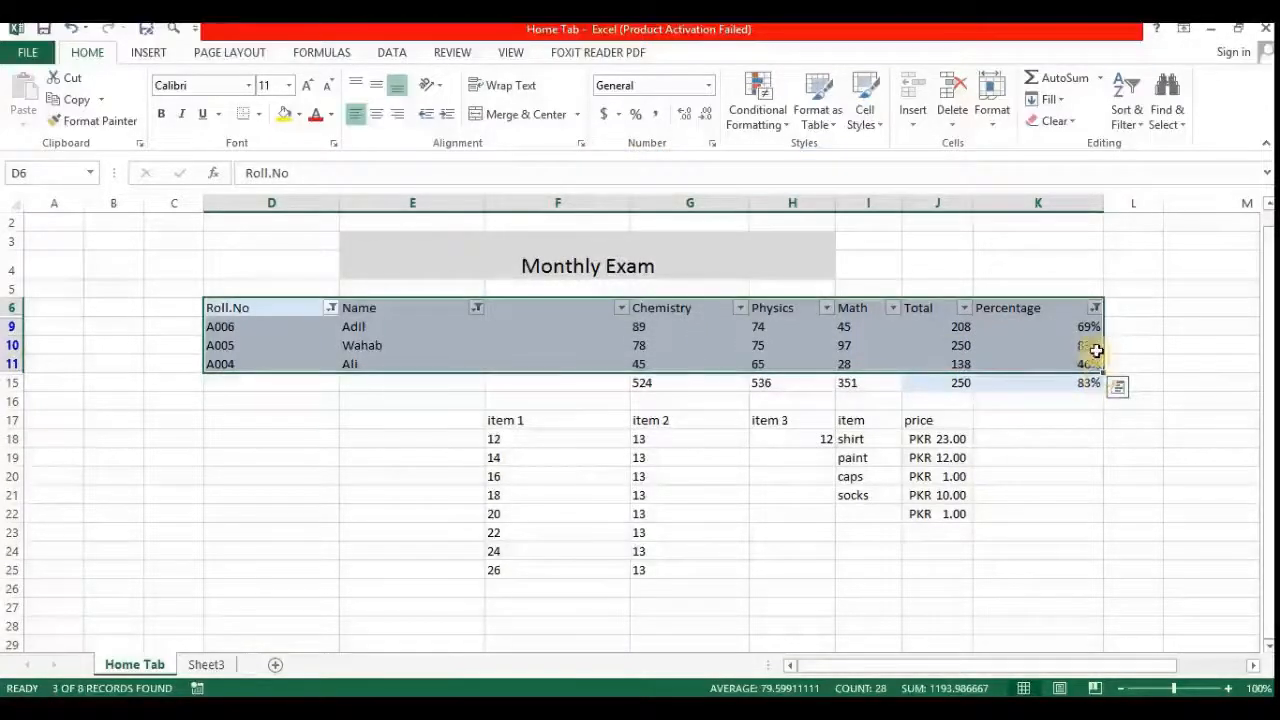
left_click(965, 309)
Undo the column filters, the AutoFilter and the descending sort to restore order A001–A008
left_click(967, 312)
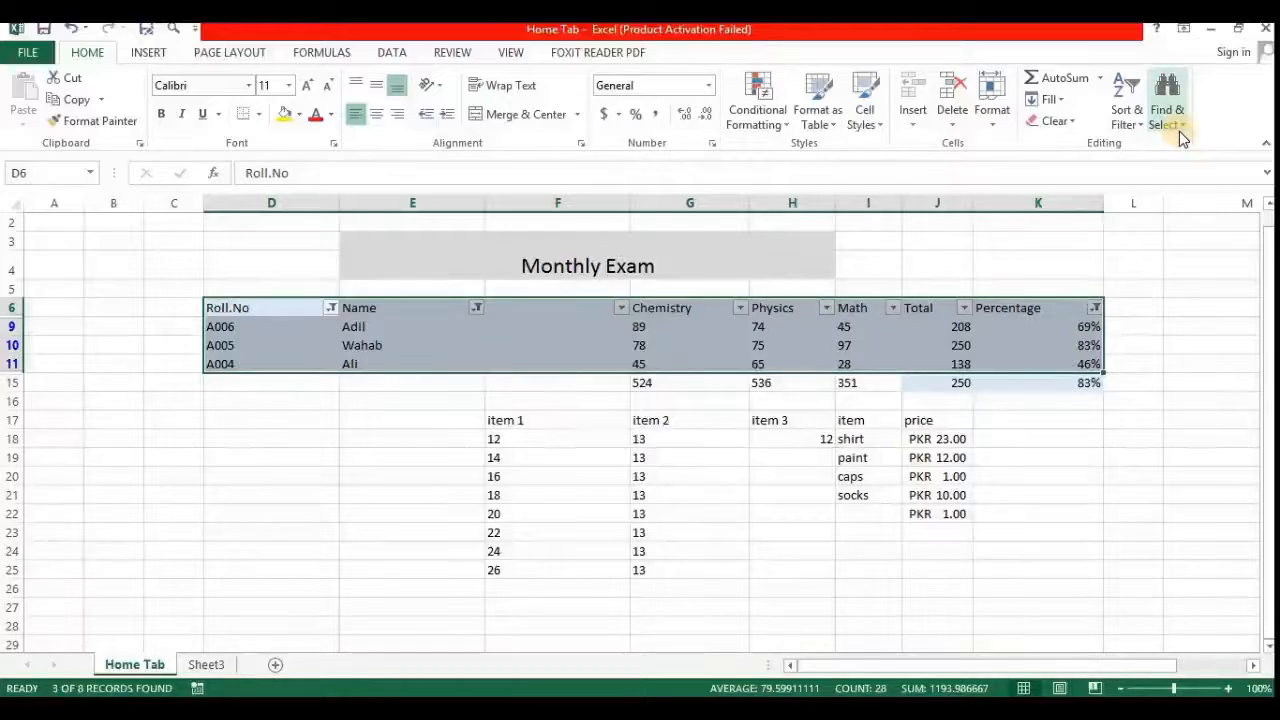
key("ctrl+z")
key("ctrl+z")
key("ctrl+z")
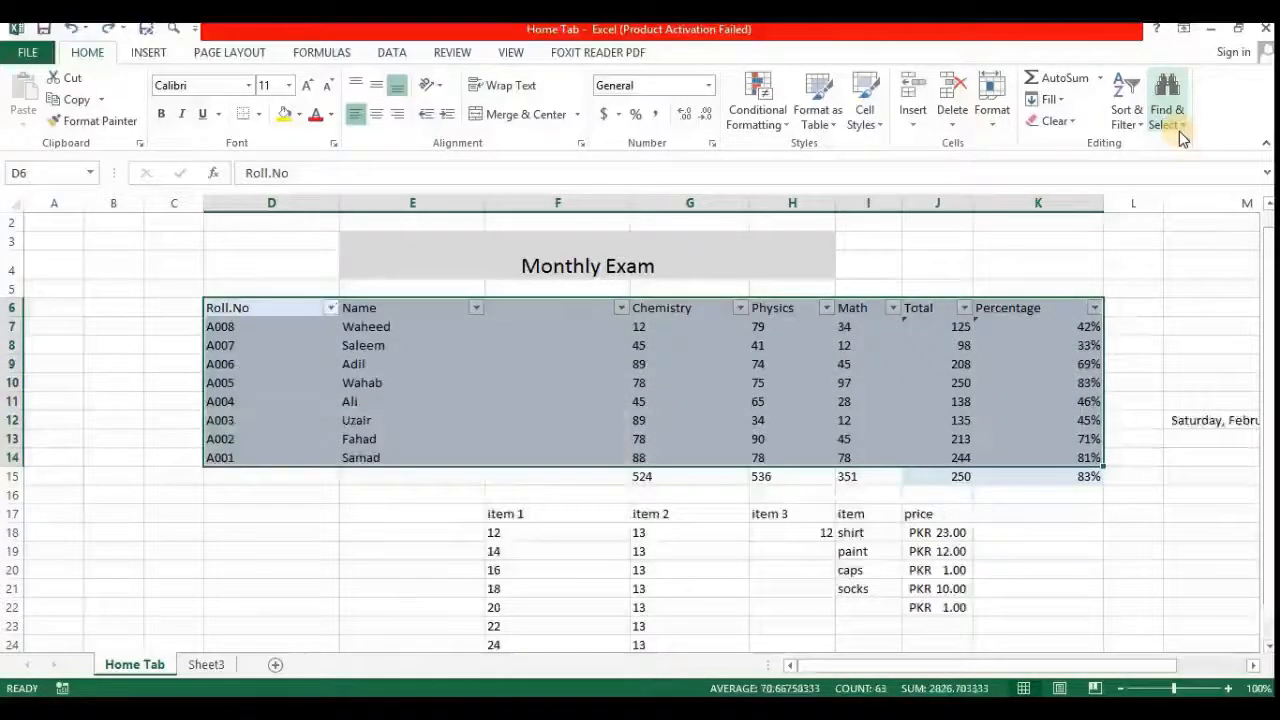
key("ctrl+z")
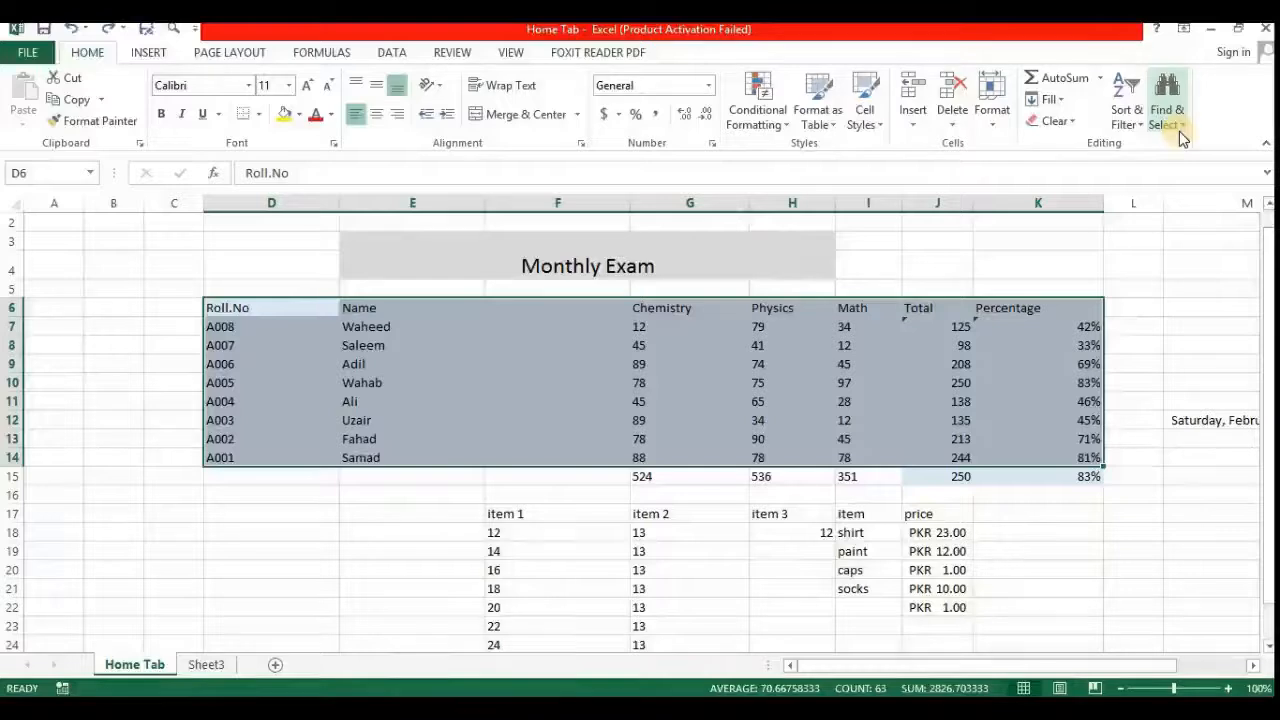
key("ctrl+z")
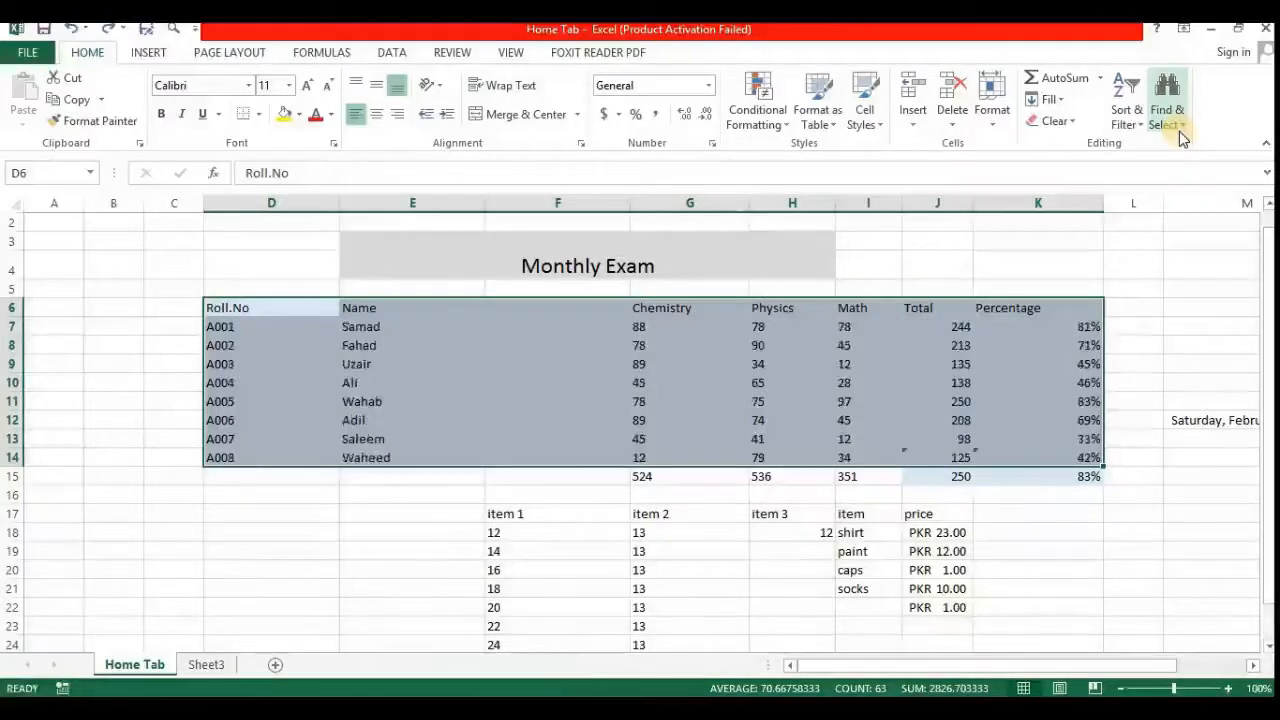
Use Find to locate the cells containing 45, stepping through the matches
left_click(1168, 110)
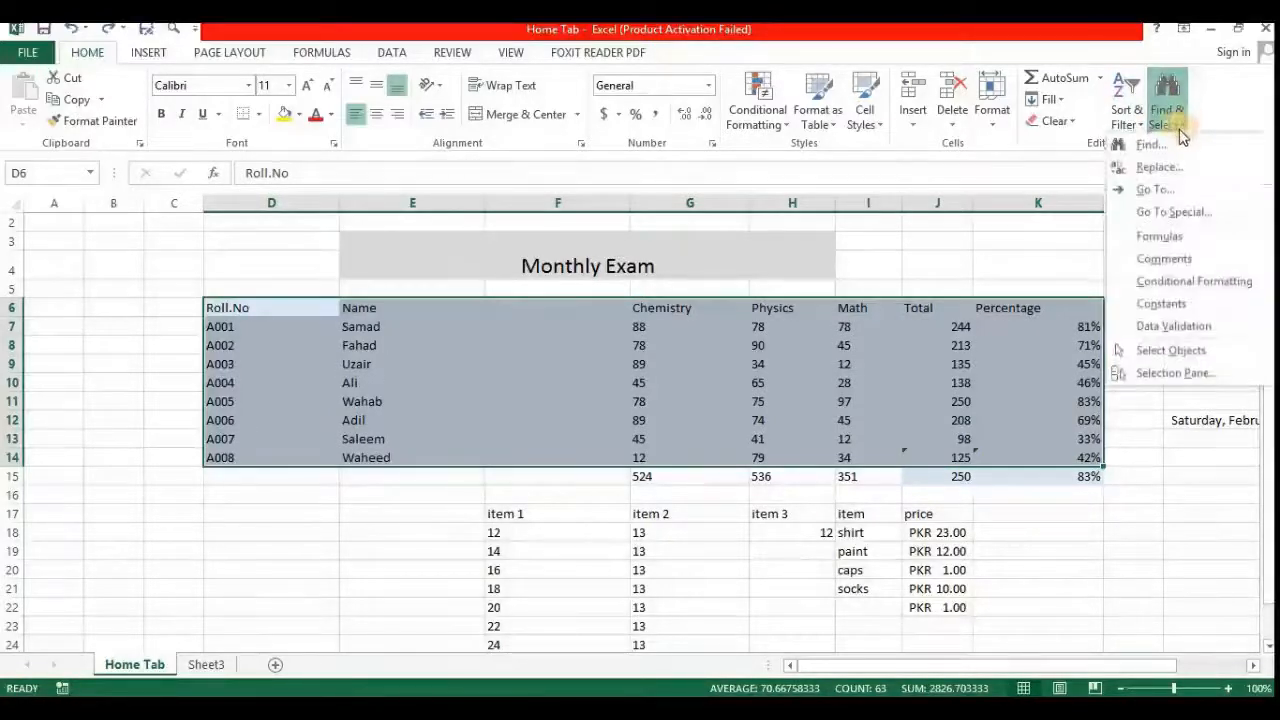
left_click(1160, 160)
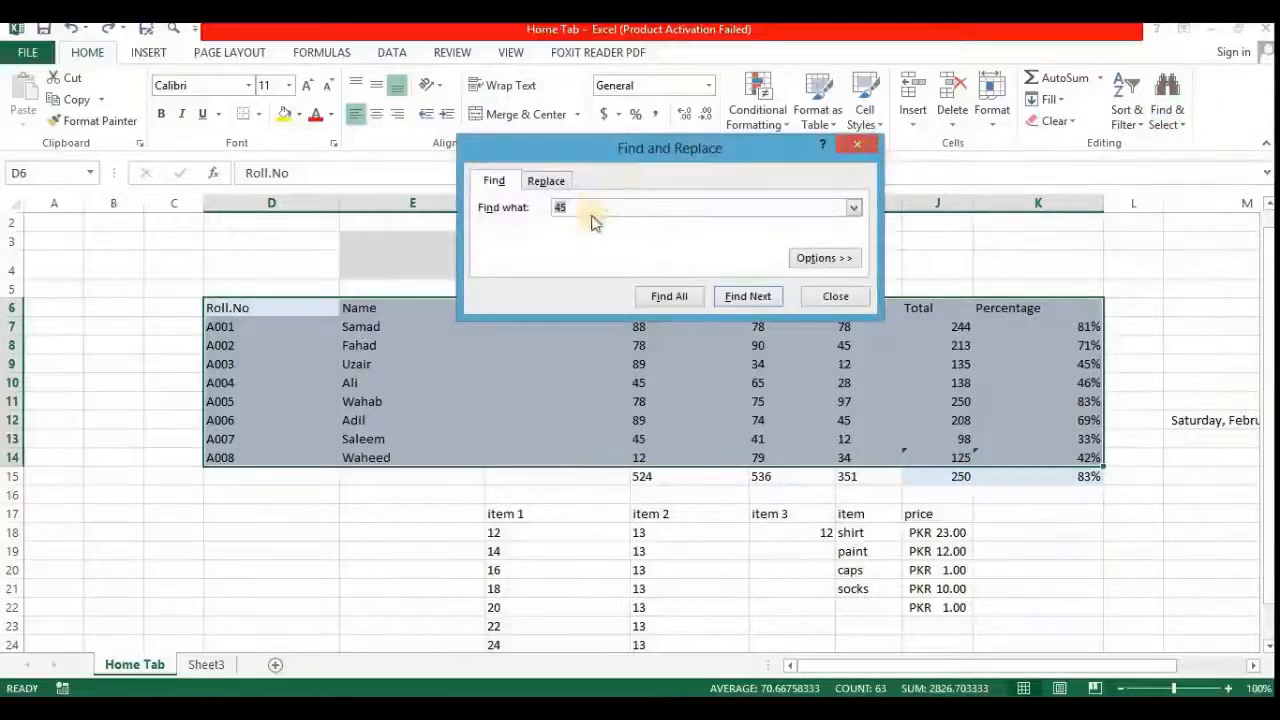
left_click(752, 297)
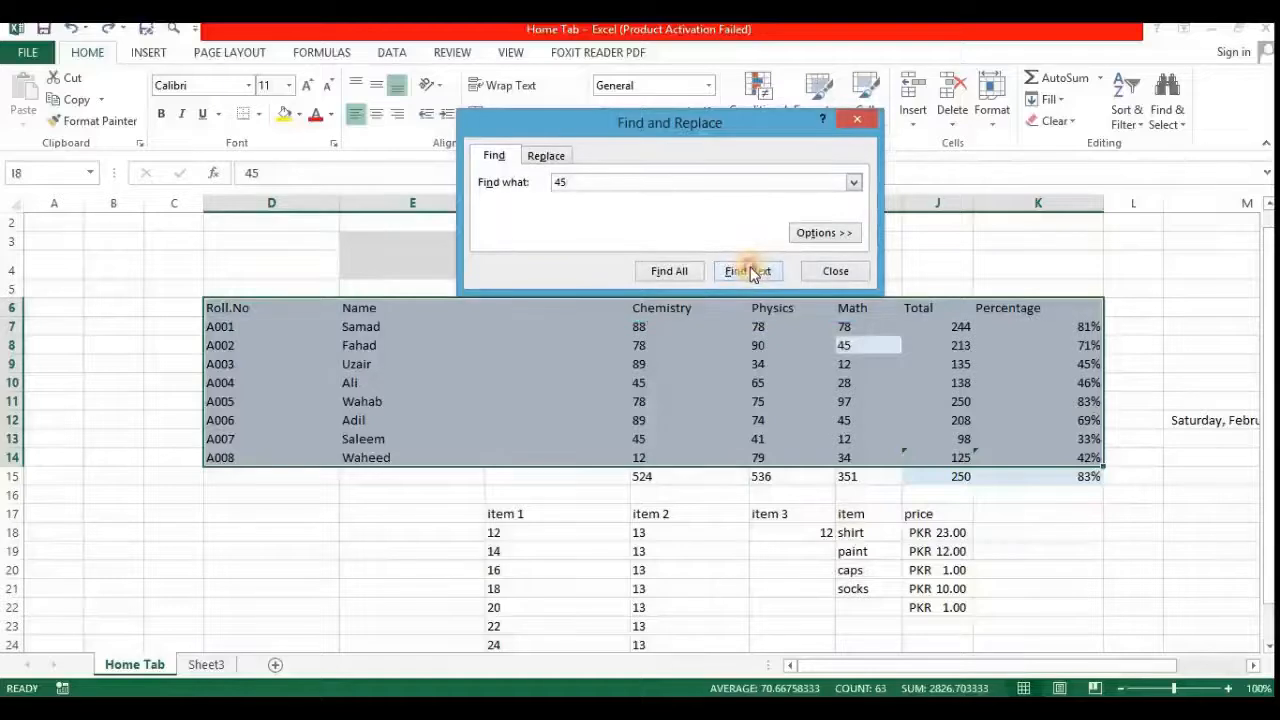
left_click(752, 273)
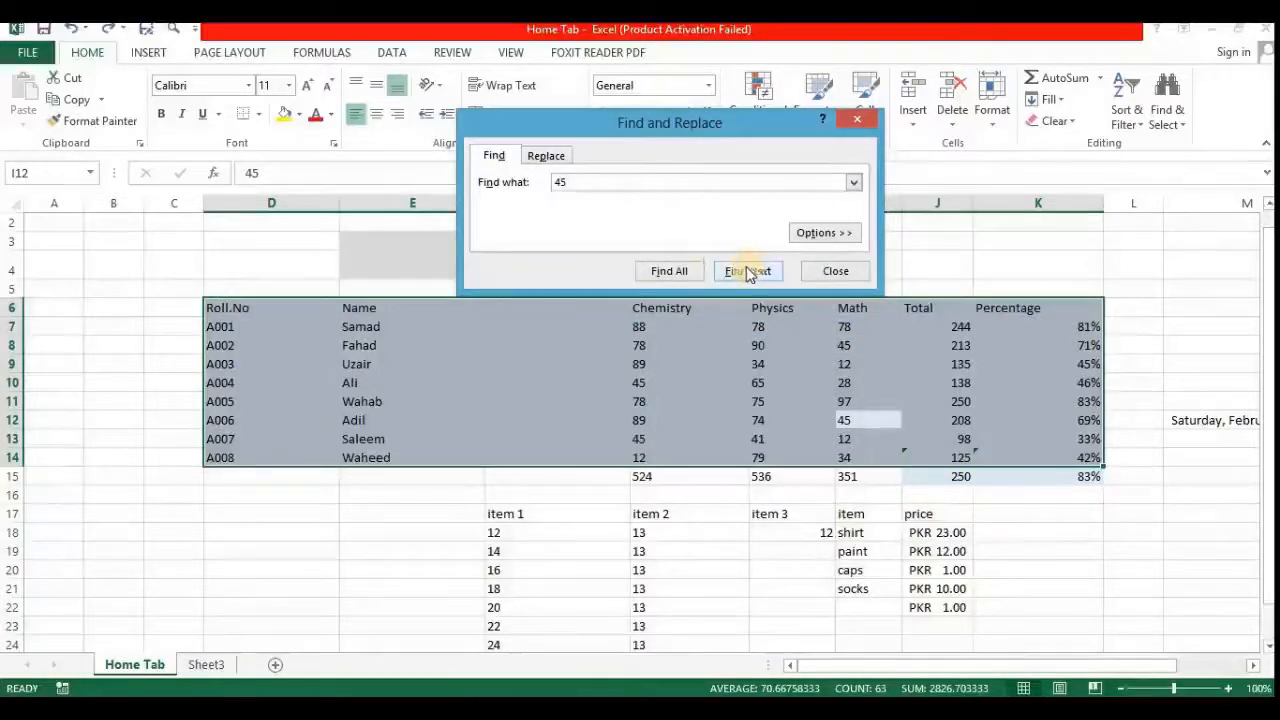
Replace the 45s in I12, G13, I8, G10 and any others with 80
left_click(546, 155)
left_click(575, 203)
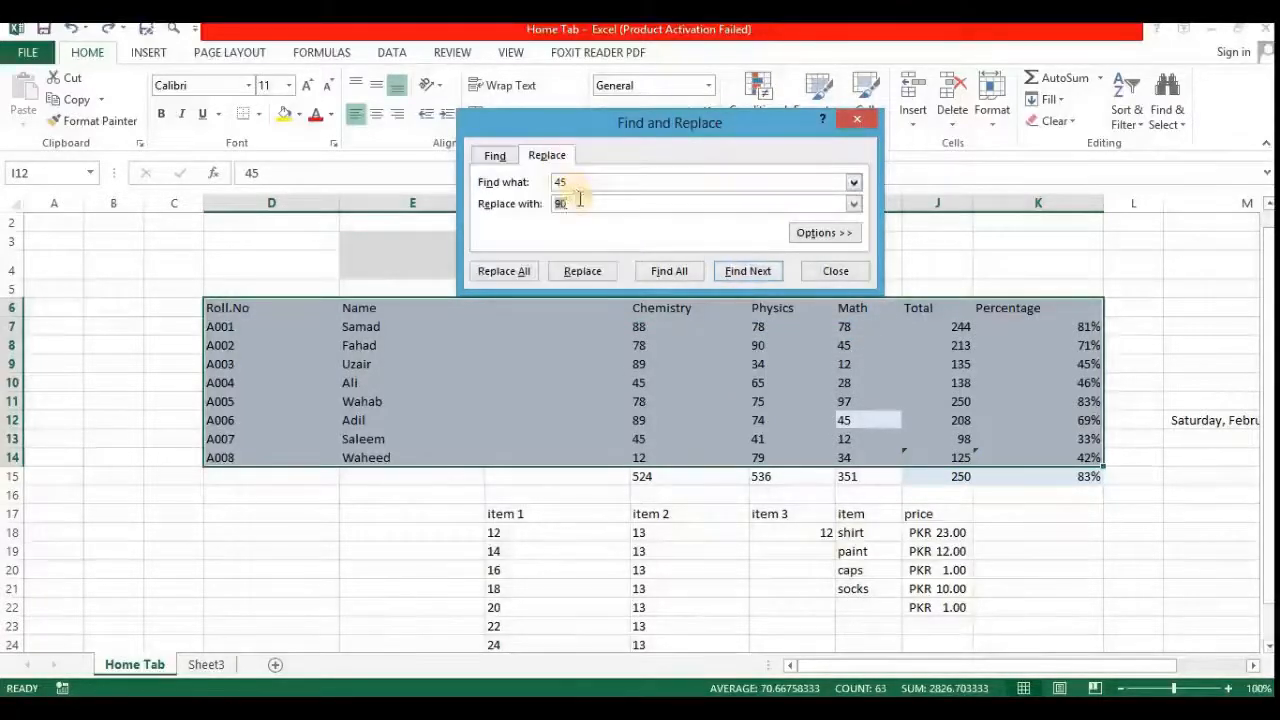
type("90")
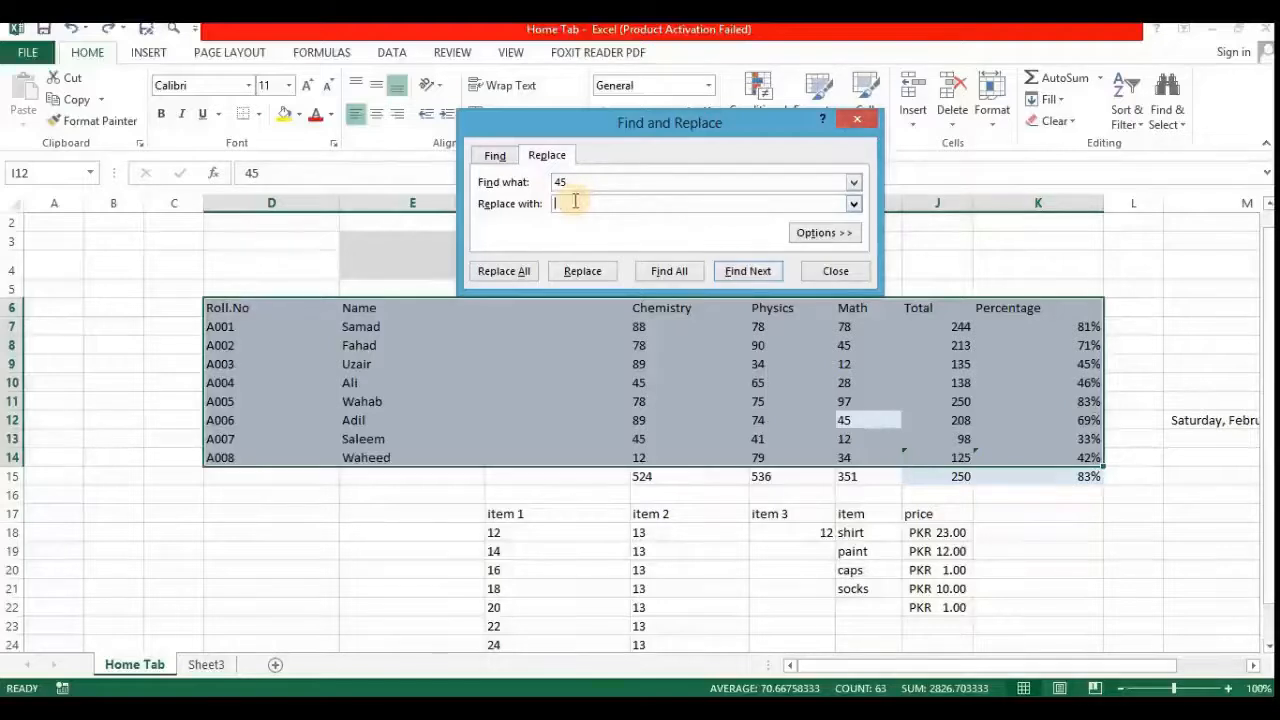
left_click(582, 271)
left_click(582, 271)
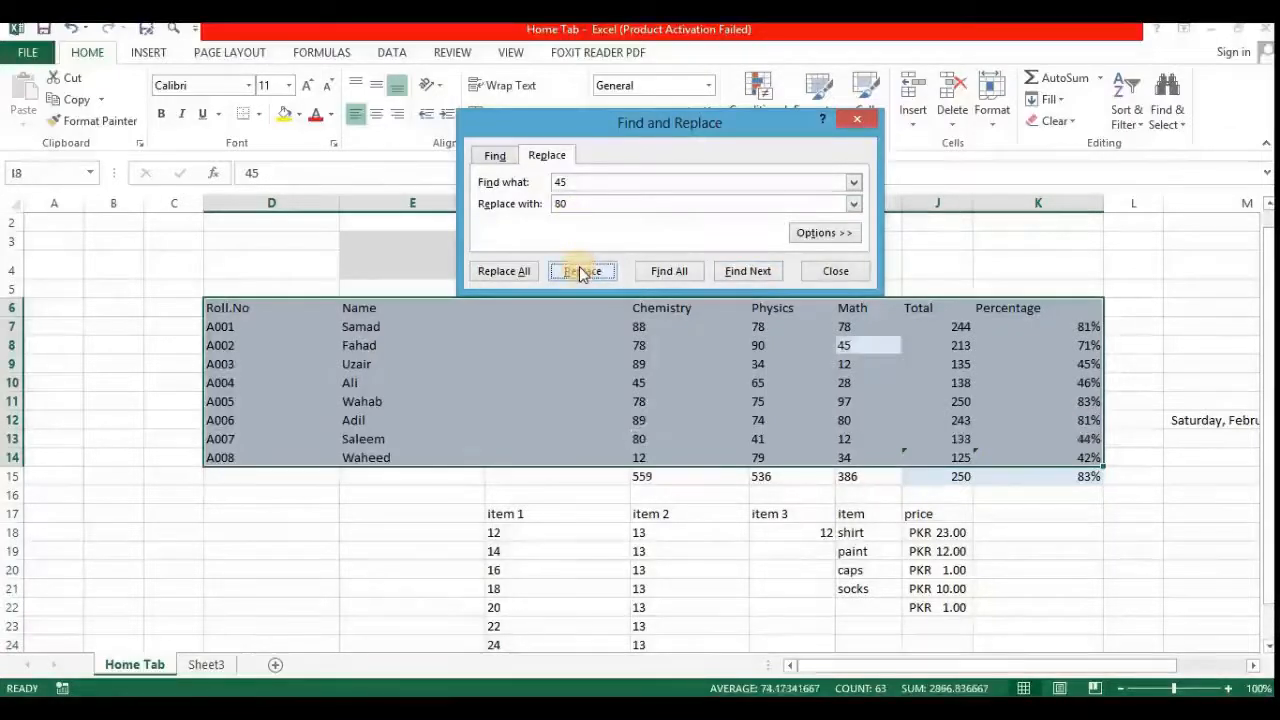
left_click(582, 271)
left_click(582, 271)
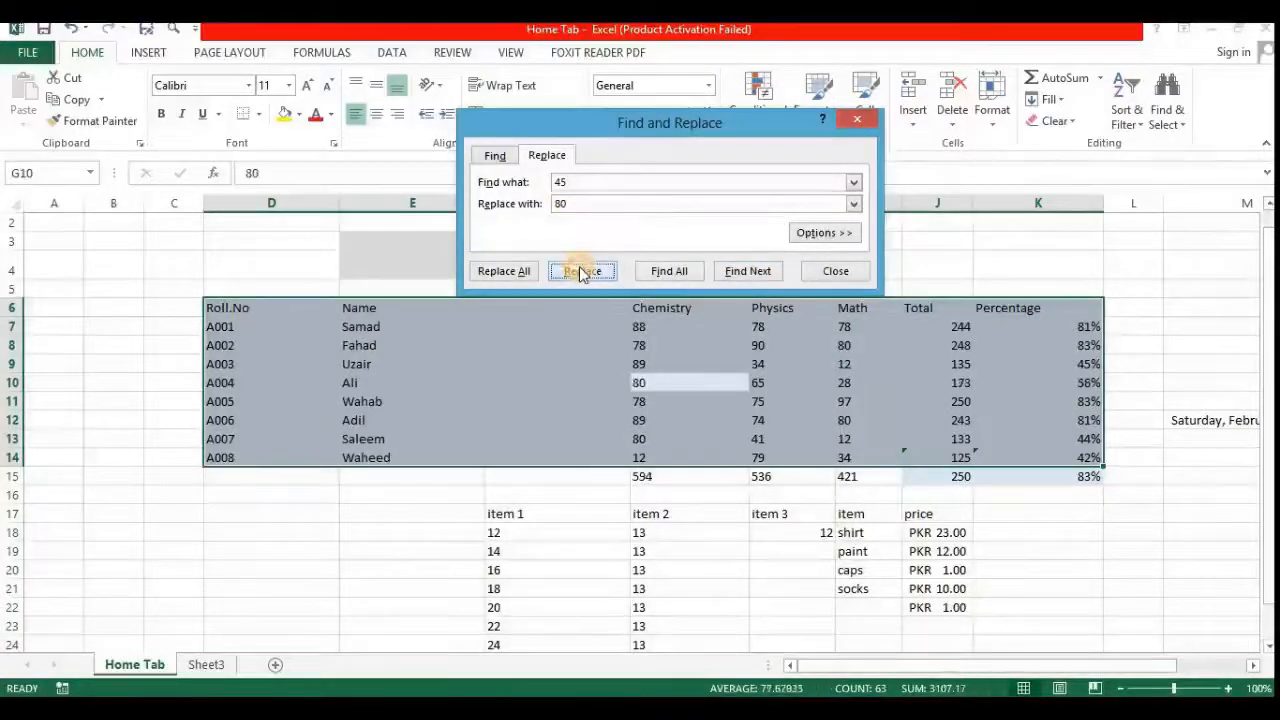
left_click(522, 272)
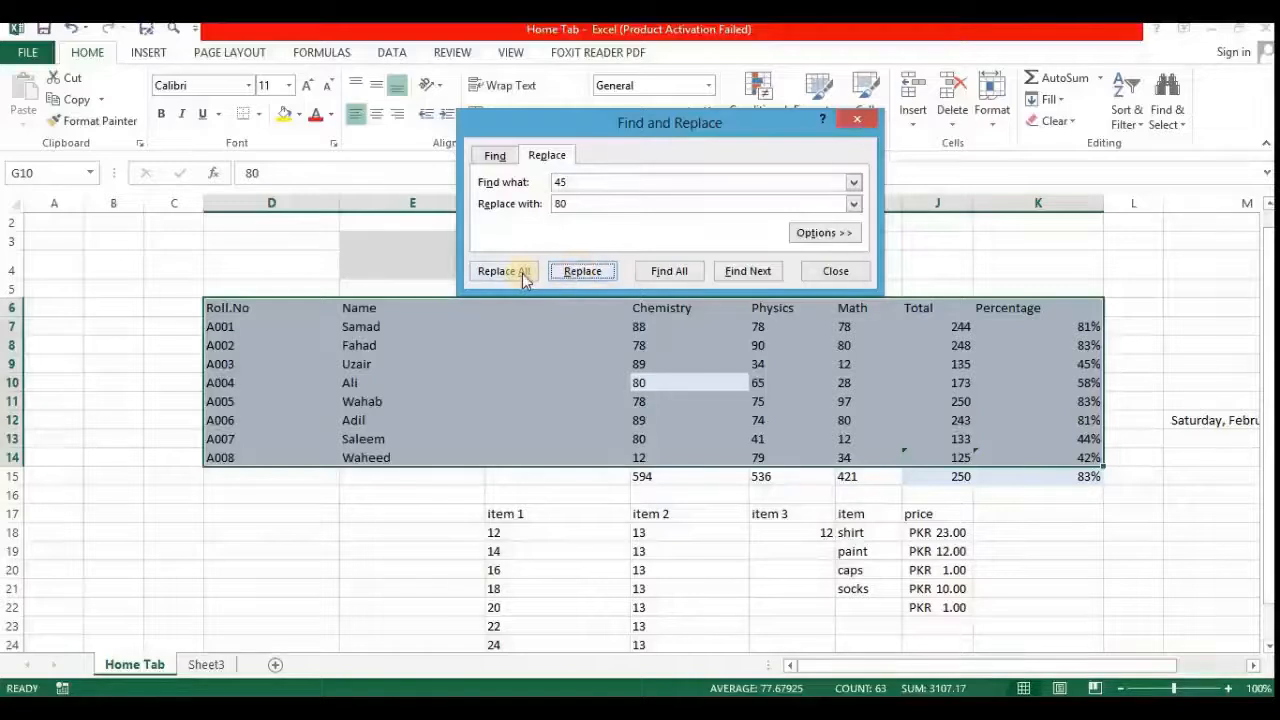
left_click(836, 270)
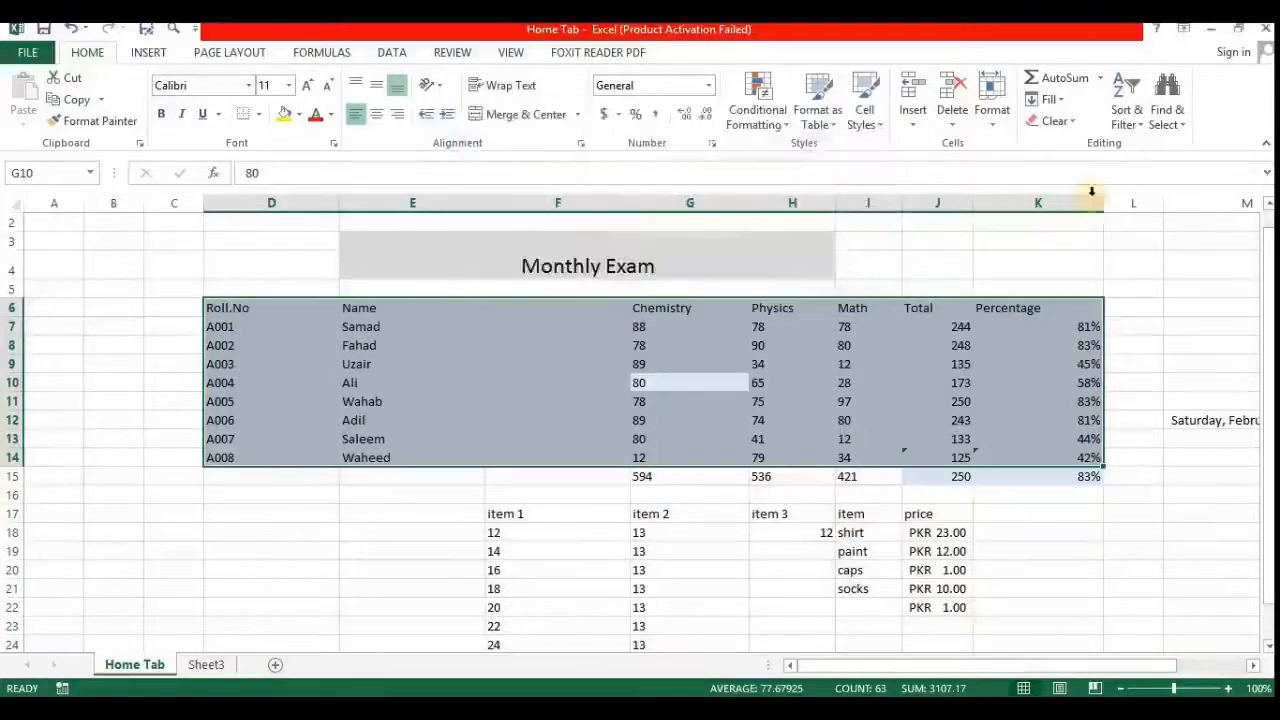
left_click(1168, 112)
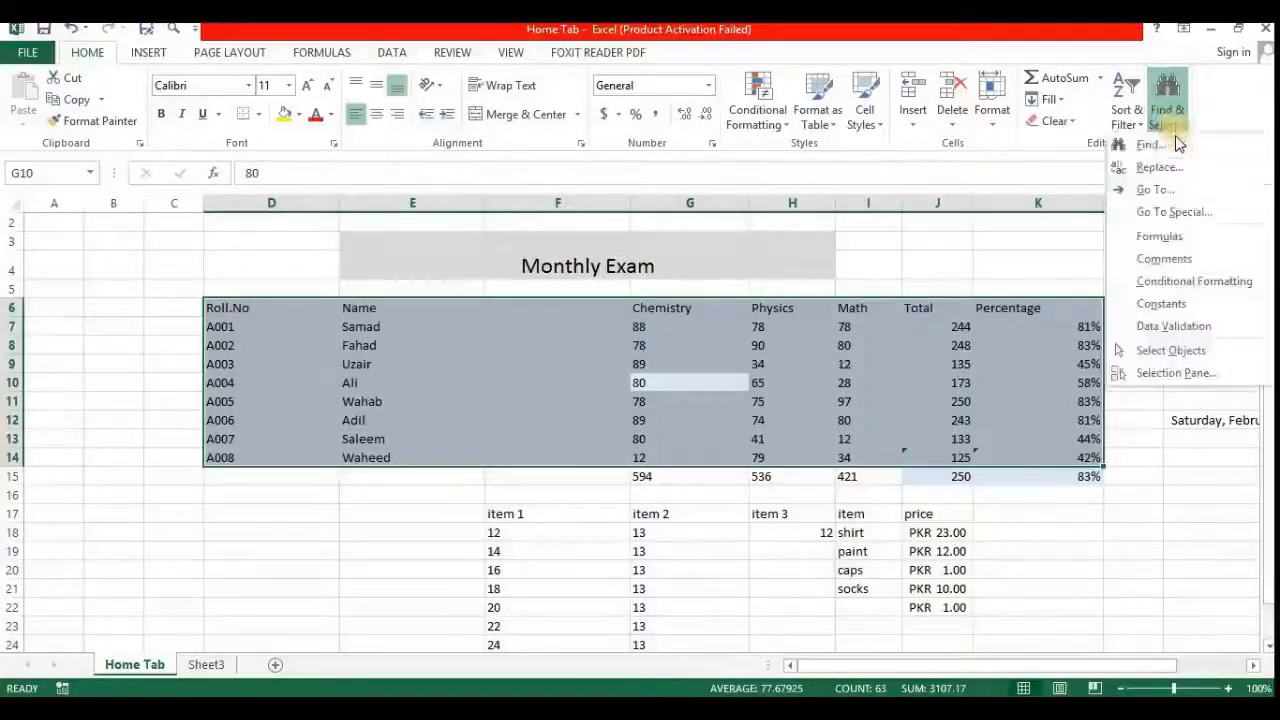
left_click(1181, 210)
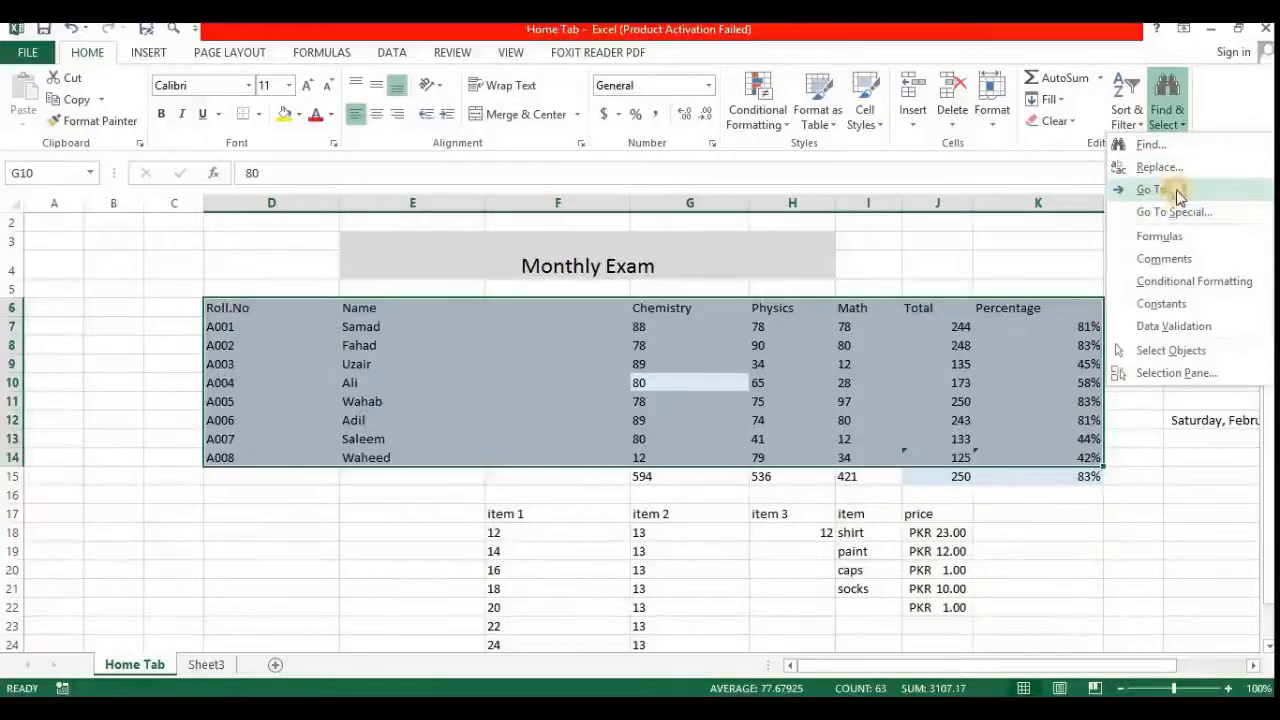
left_click(1178, 197)
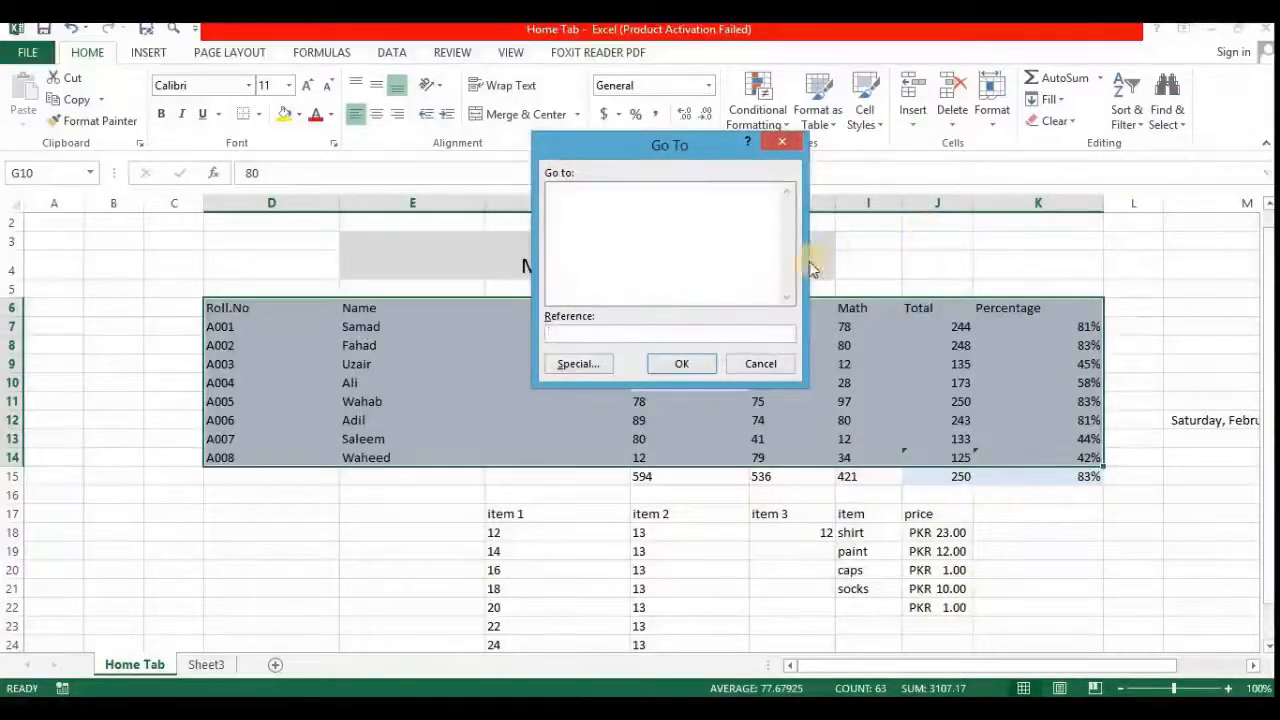
left_click(789, 142)
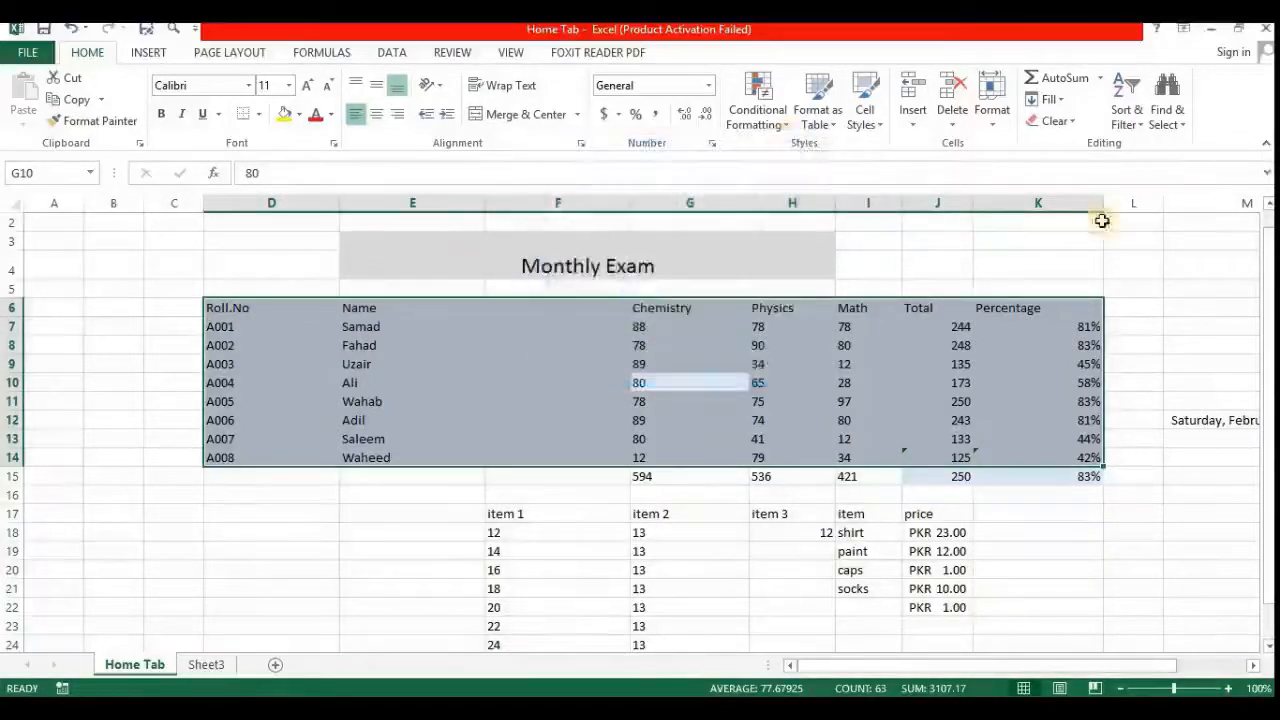
left_click(1167, 110)
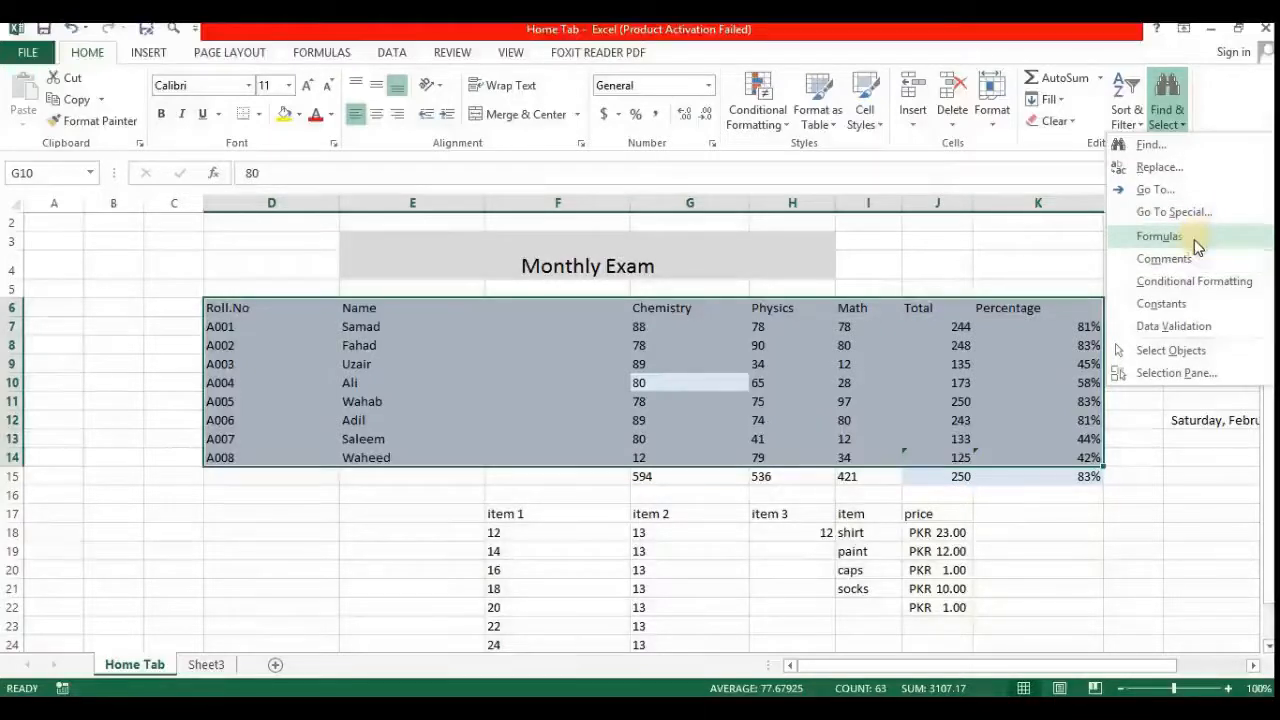
left_click(1160, 236)
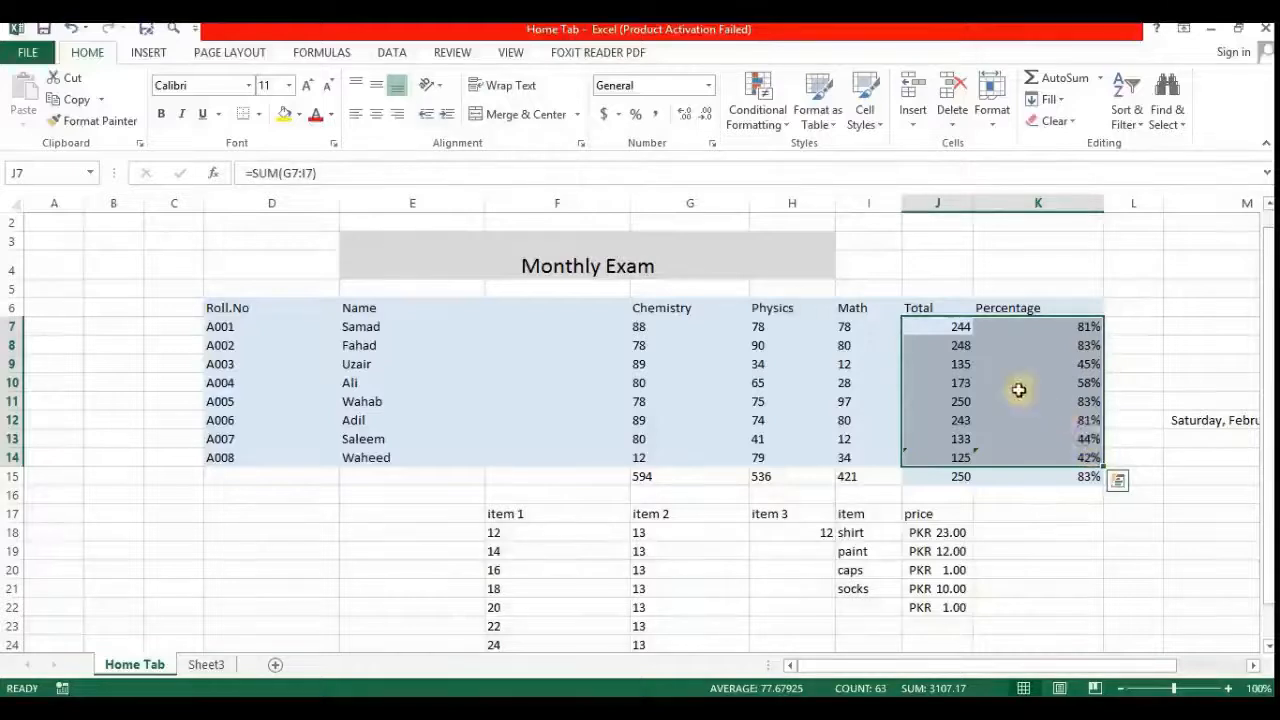
left_click(1089, 420)
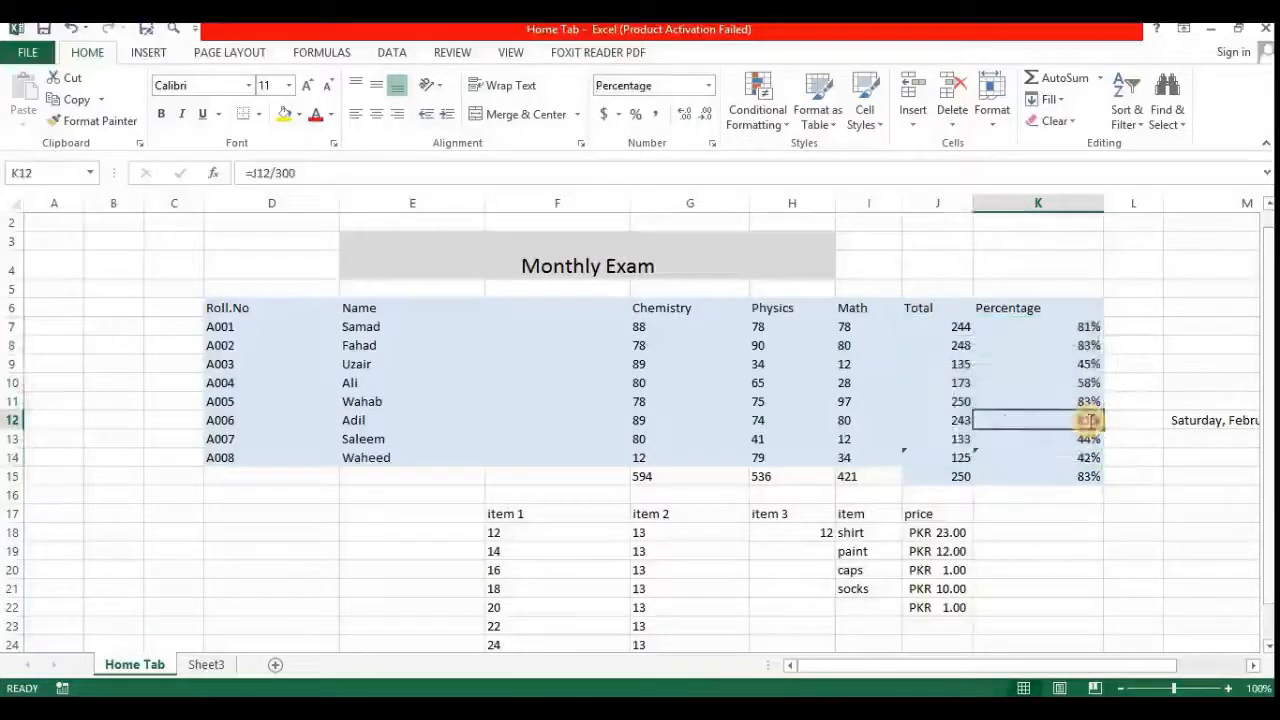
double_click(1090, 418)
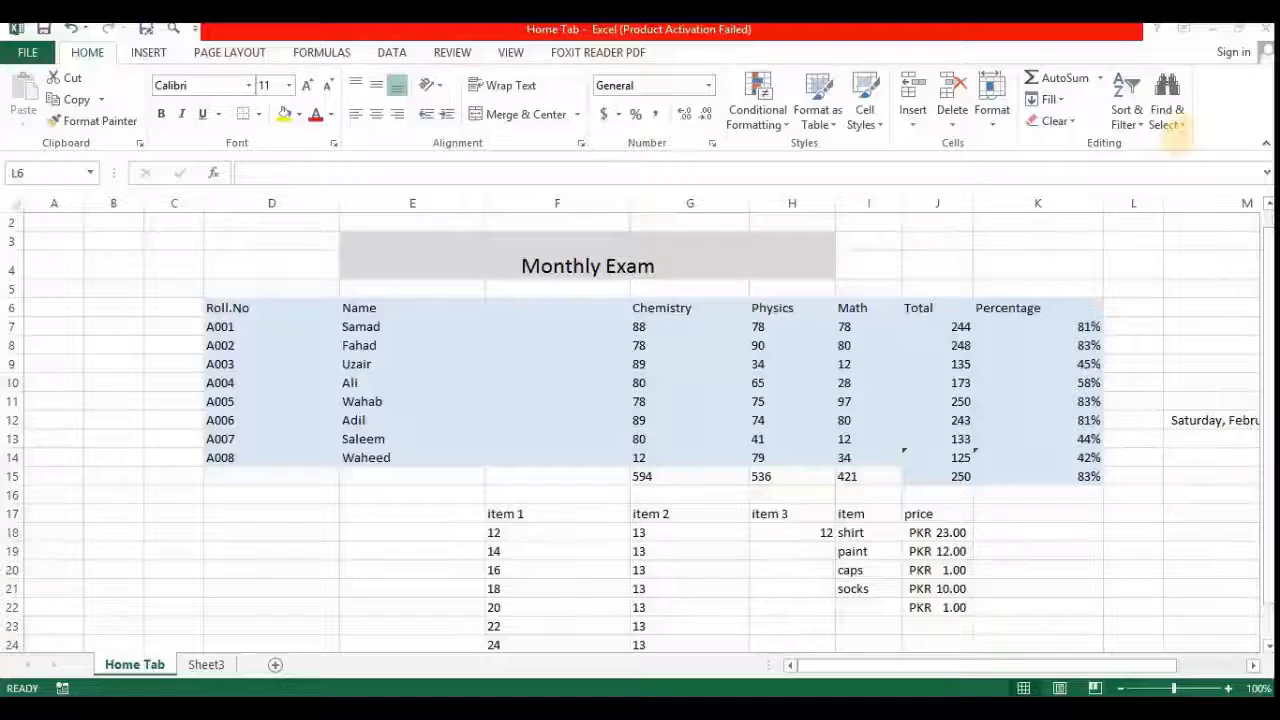
left_click(1181, 128)
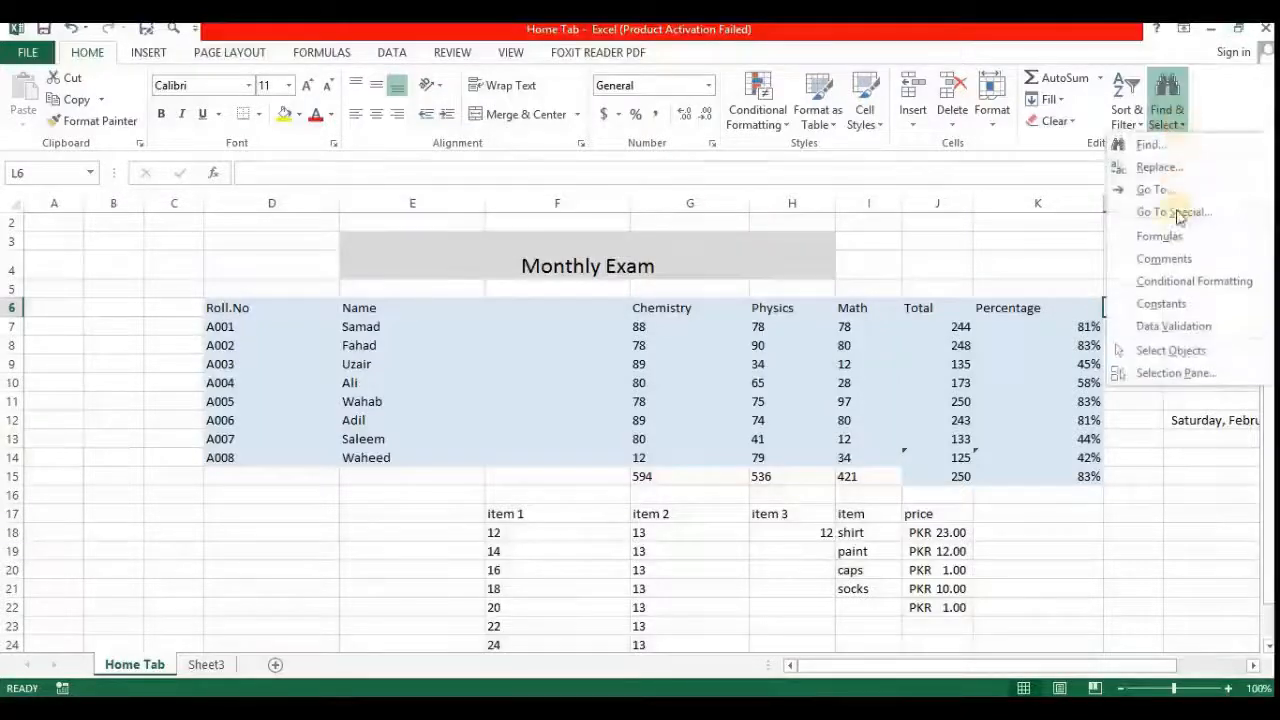
left_click(1177, 233)
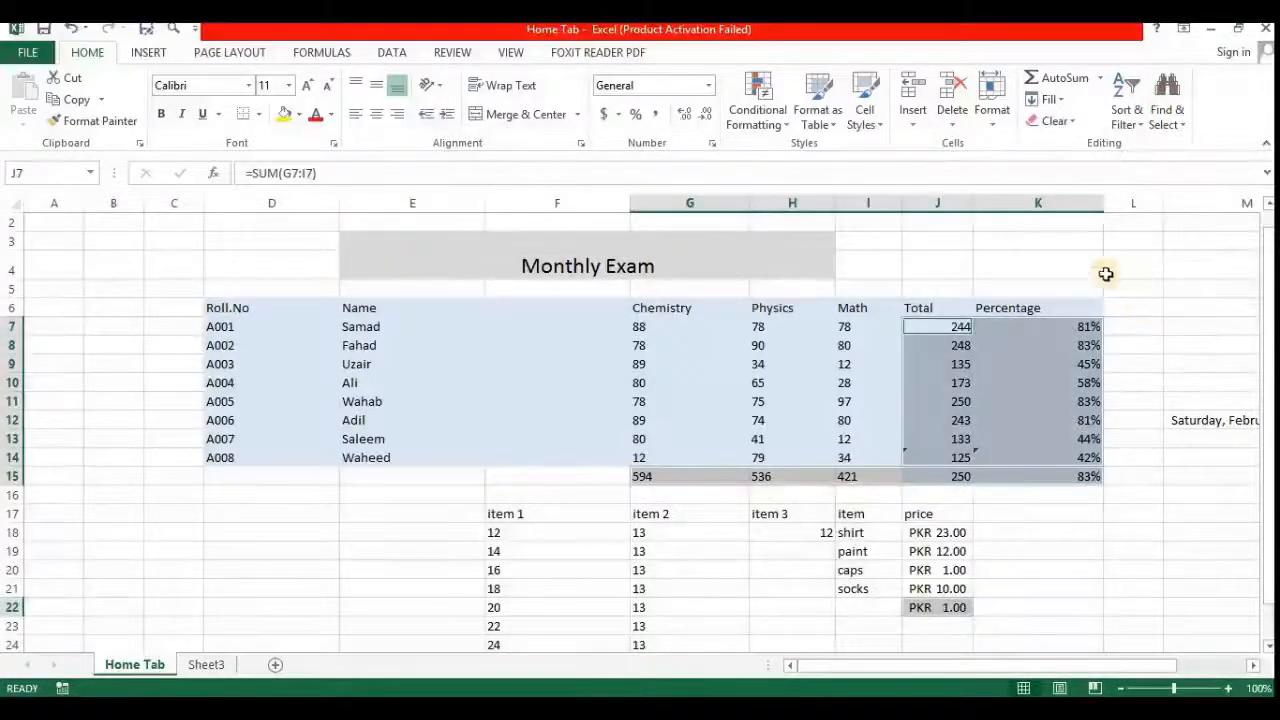
left_click(1184, 128)
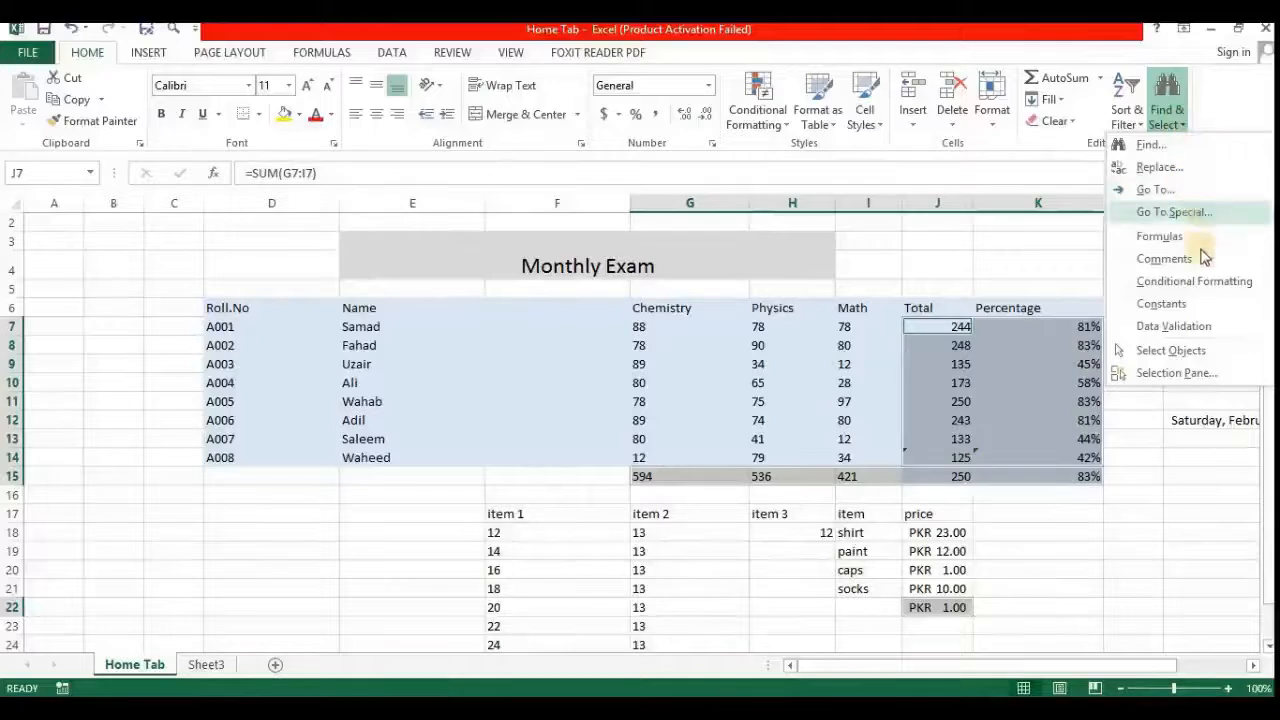
left_click(1198, 284)
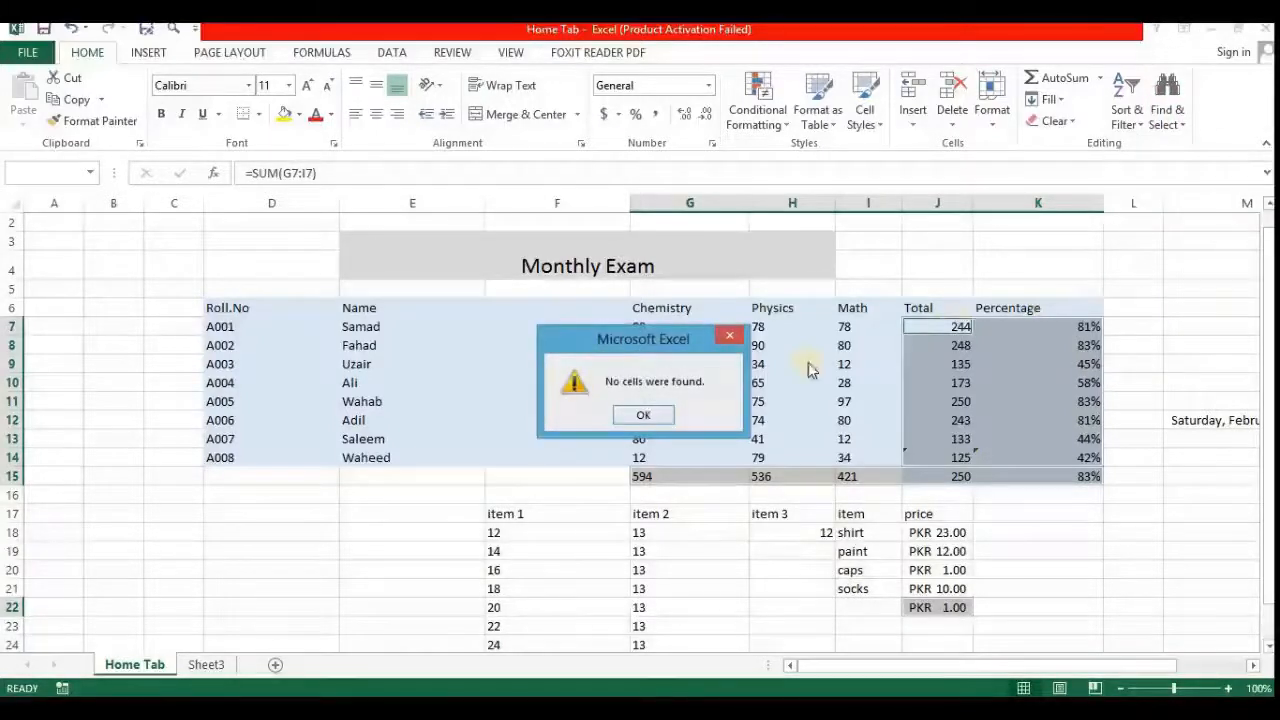
left_click(645, 415)
left_click(352, 318)
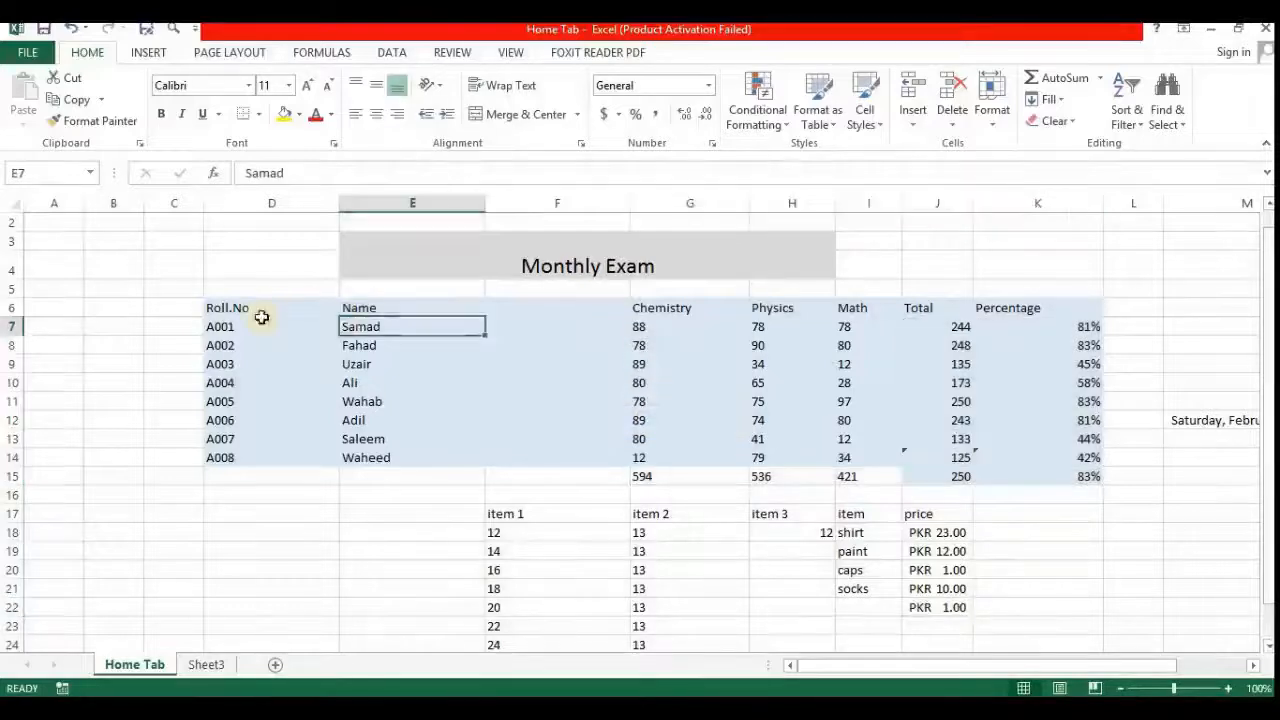
Select the table range D6:K14, excluding the empty column L
left_click(258, 320)
left_click(249, 308)
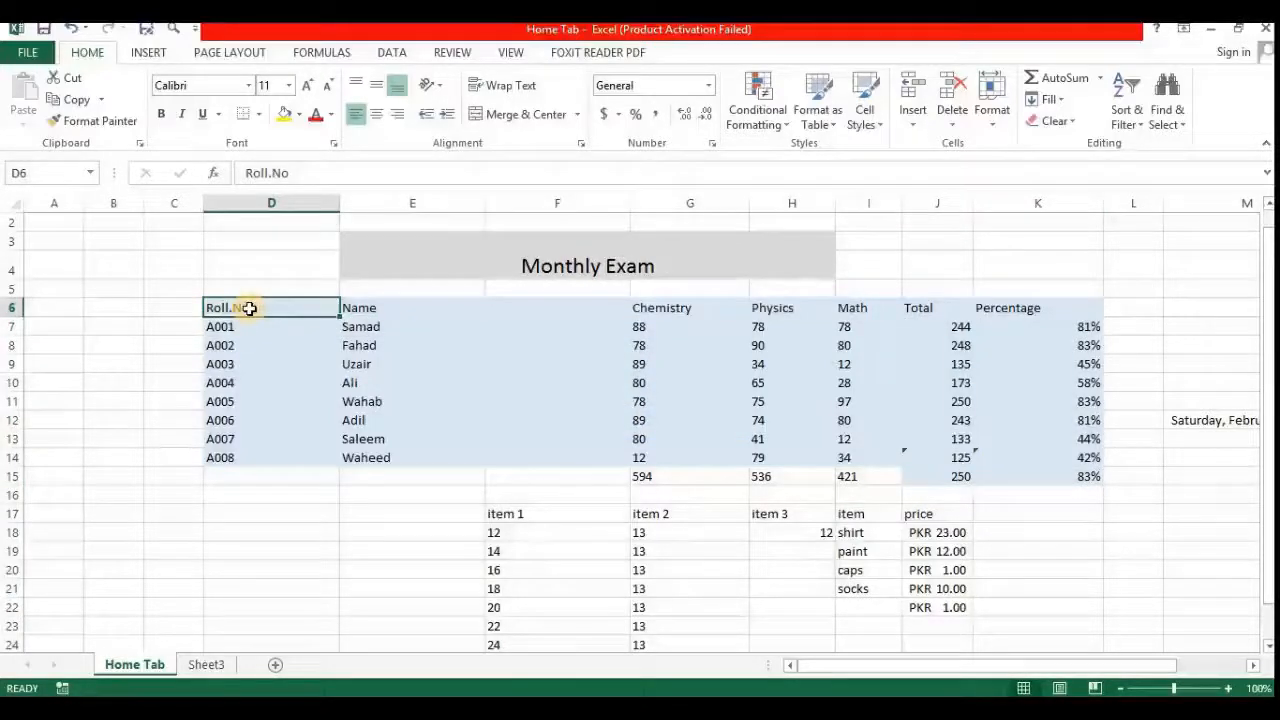
key("shift+Down")
key("shift+Down")
key("shift+Down")
key("shift+Down")
key("shift+Down")
key("shift+Down")
key("shift+Down")
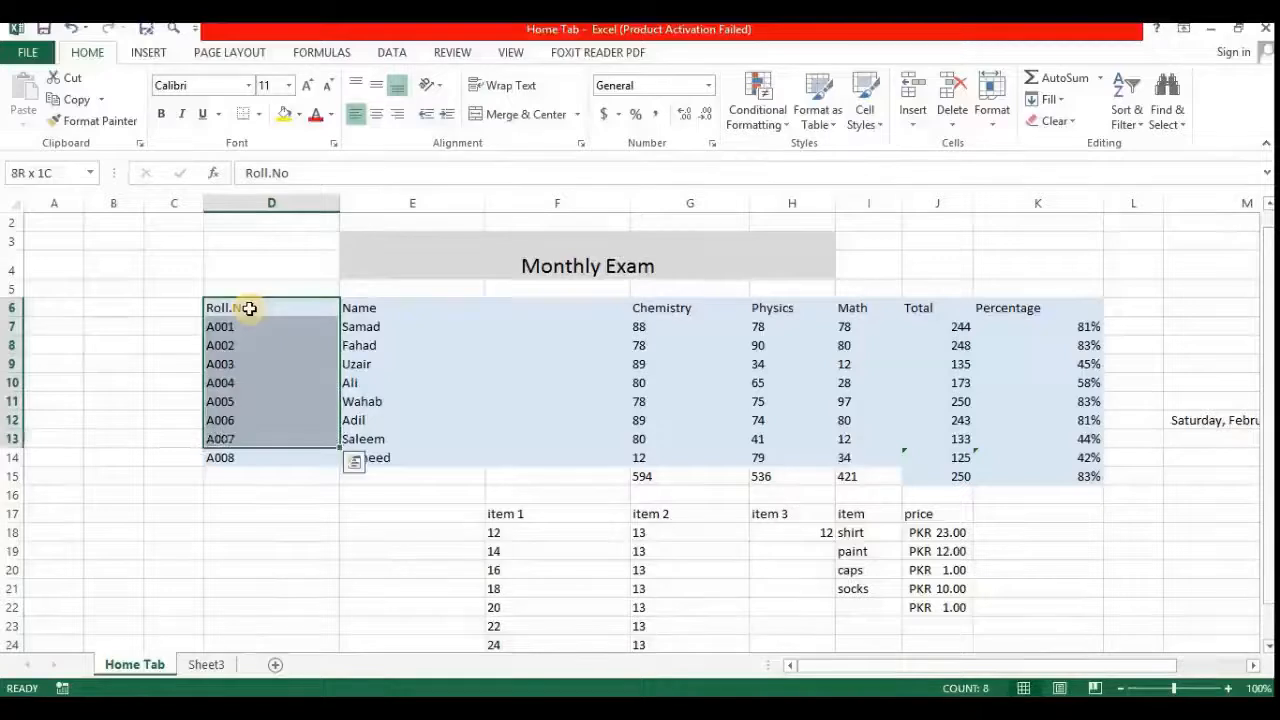
key("shift+Down")
key("shift+Right")
key("shift+Right")
key("shift+Right")
key("shift+Right")
key("shift+Right")
key("shift+Right")
key("shift+Right")
key("shift+Right")
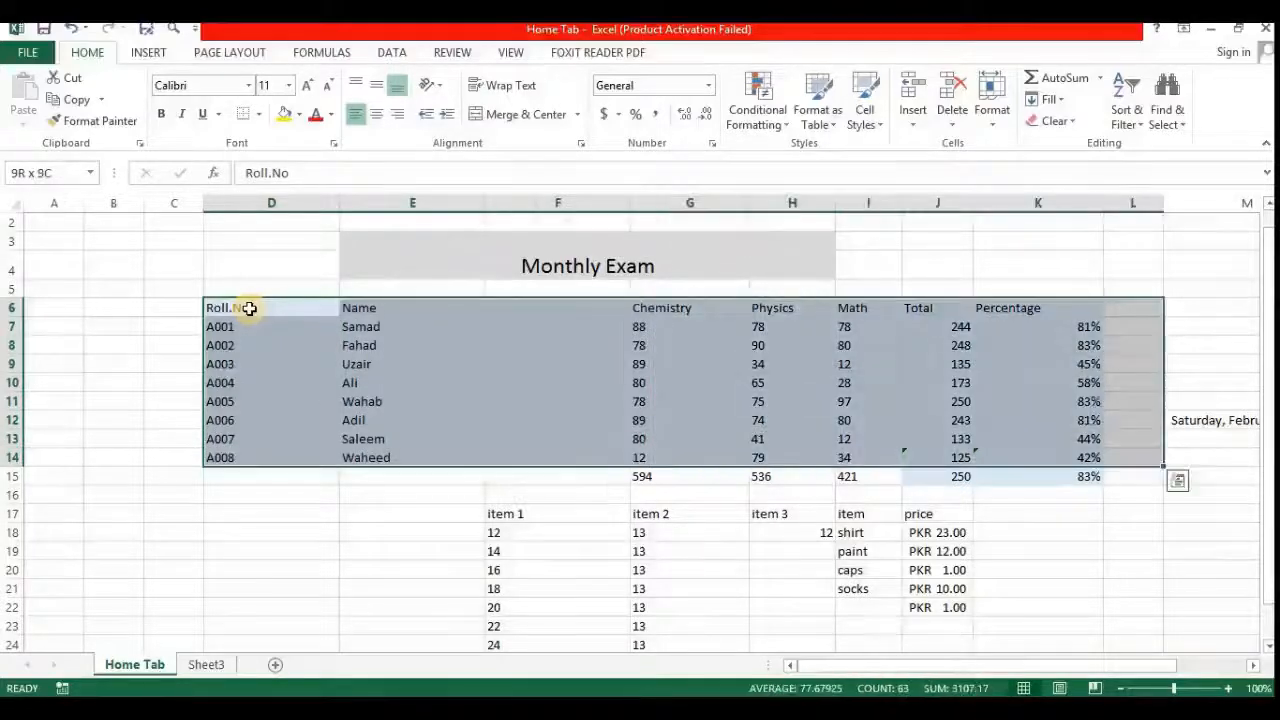
key("shift+Left")
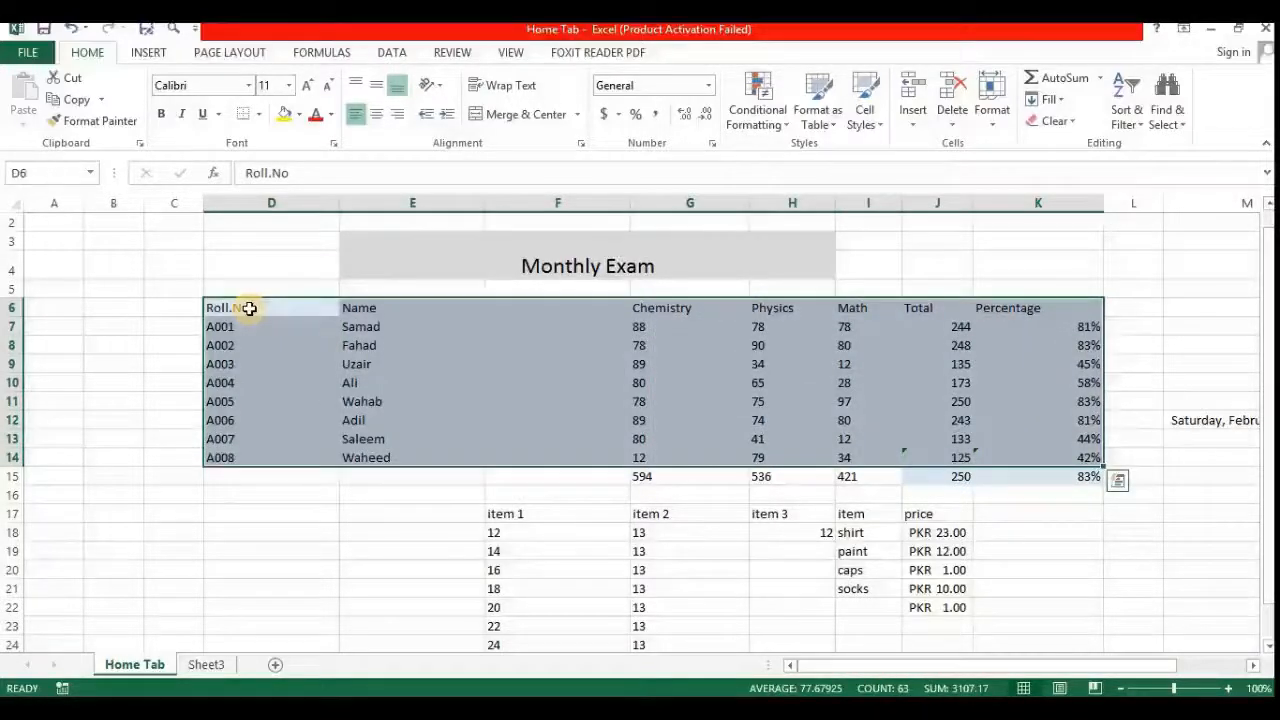
Apply Blue solid-fill data bars to the selection through Conditional Formatting
left_click(783, 132)
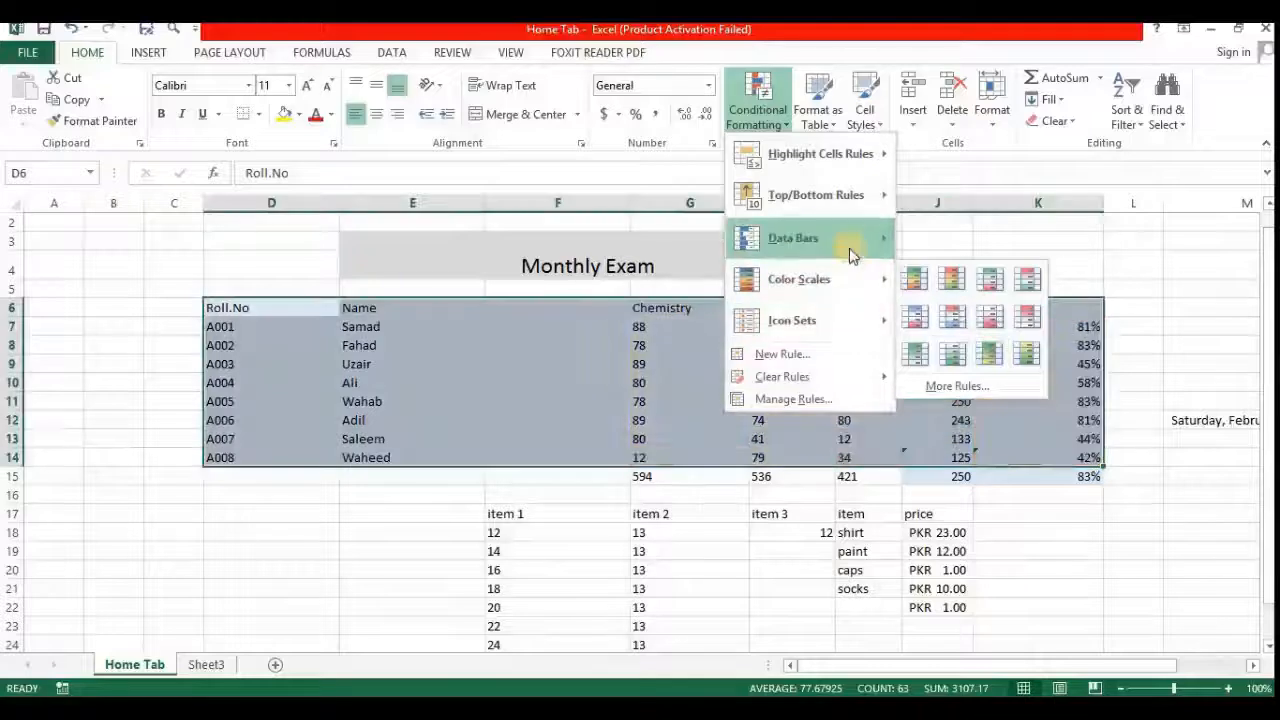
mouse_move(800, 238)
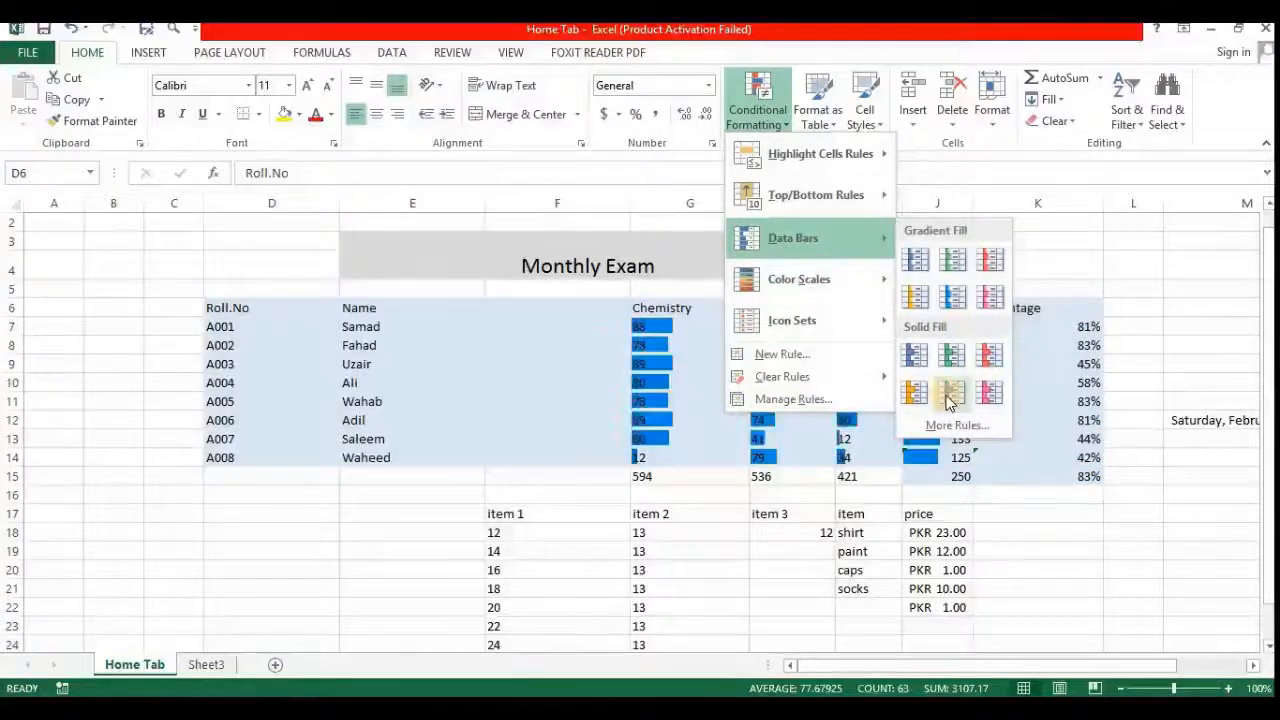
left_click(952, 392)
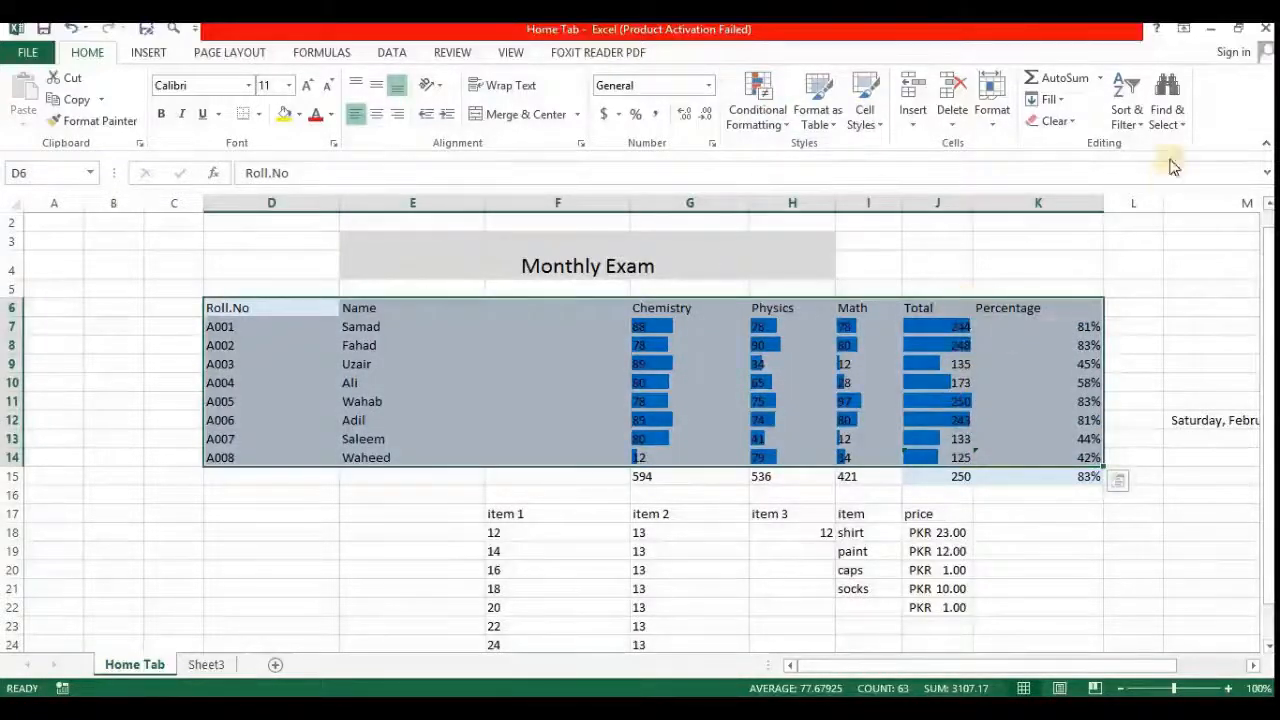
Check which cells carry conditional formatting using Find & Select
left_click(841, 384)
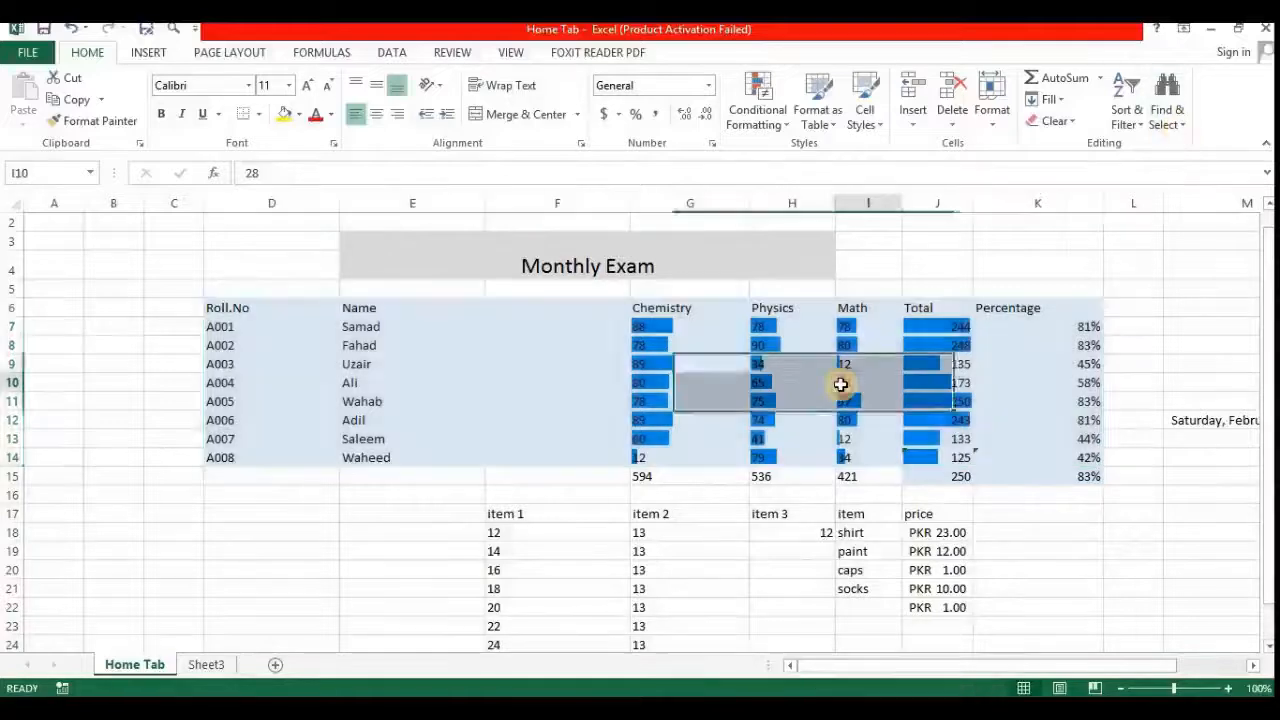
left_click(925, 380)
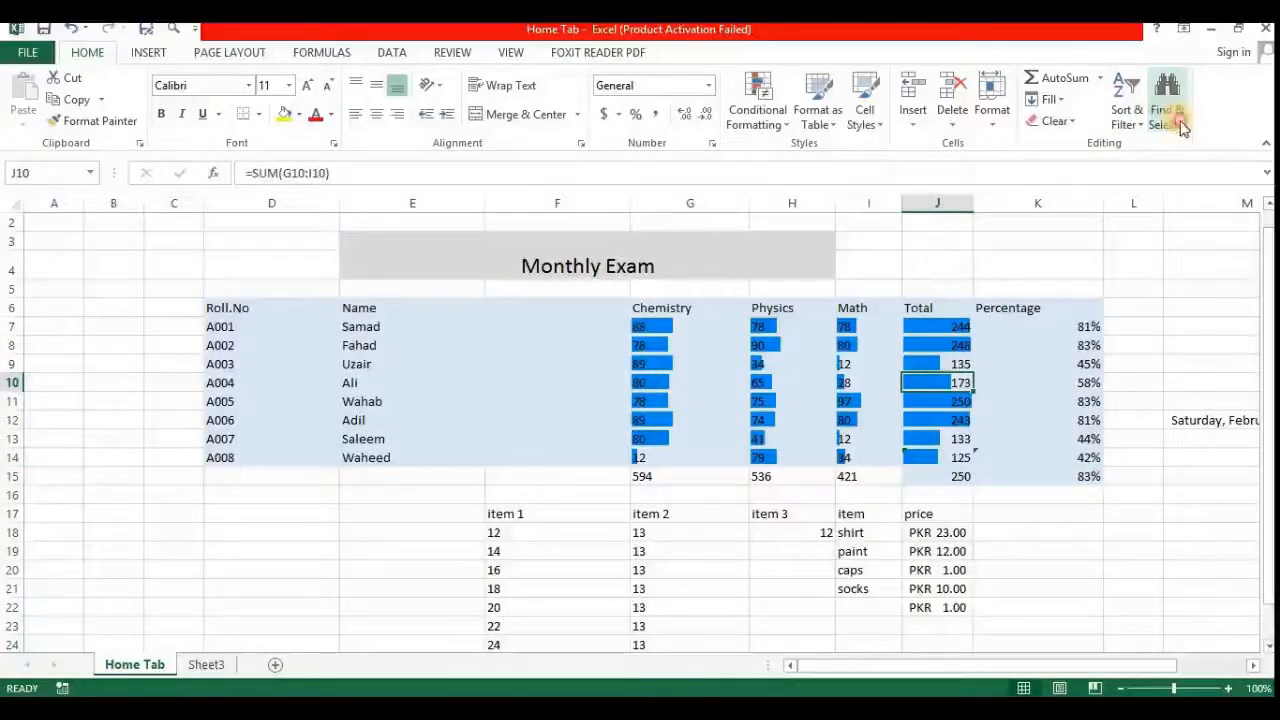
left_click(1165, 108)
left_click(1195, 281)
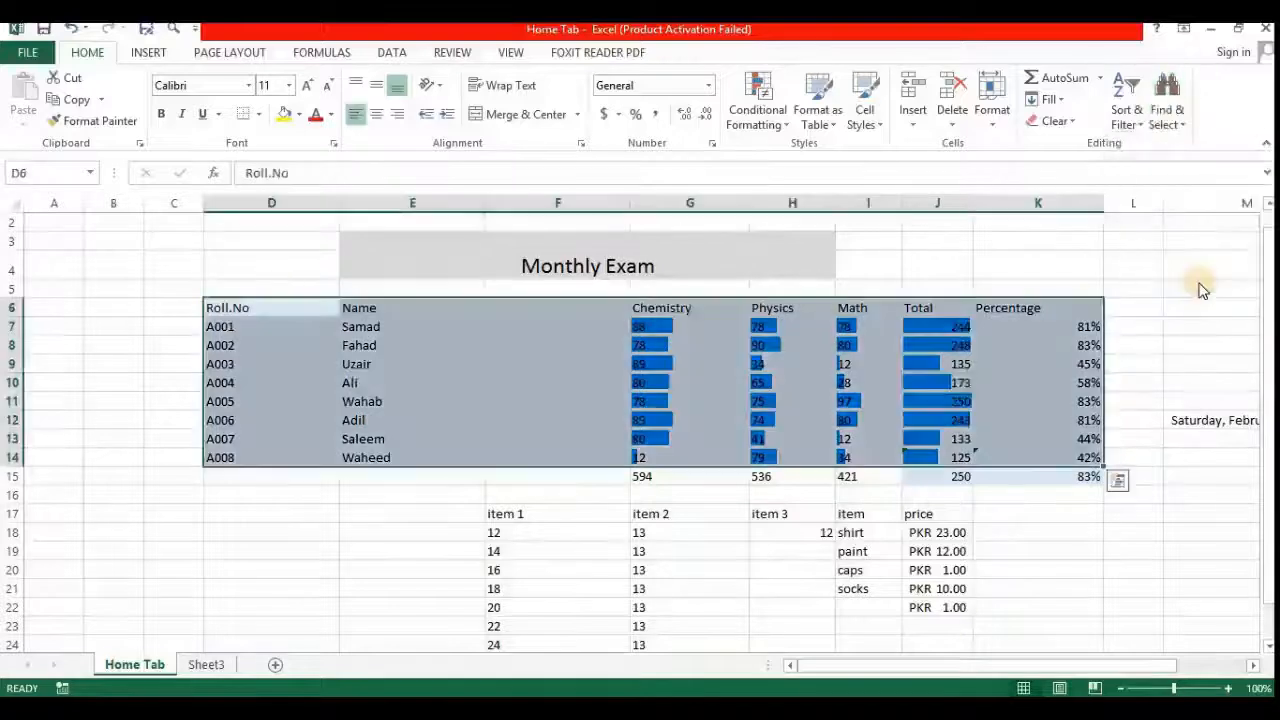
Undo the blue data bars so the scores display as plain numbers
left_click(828, 364)
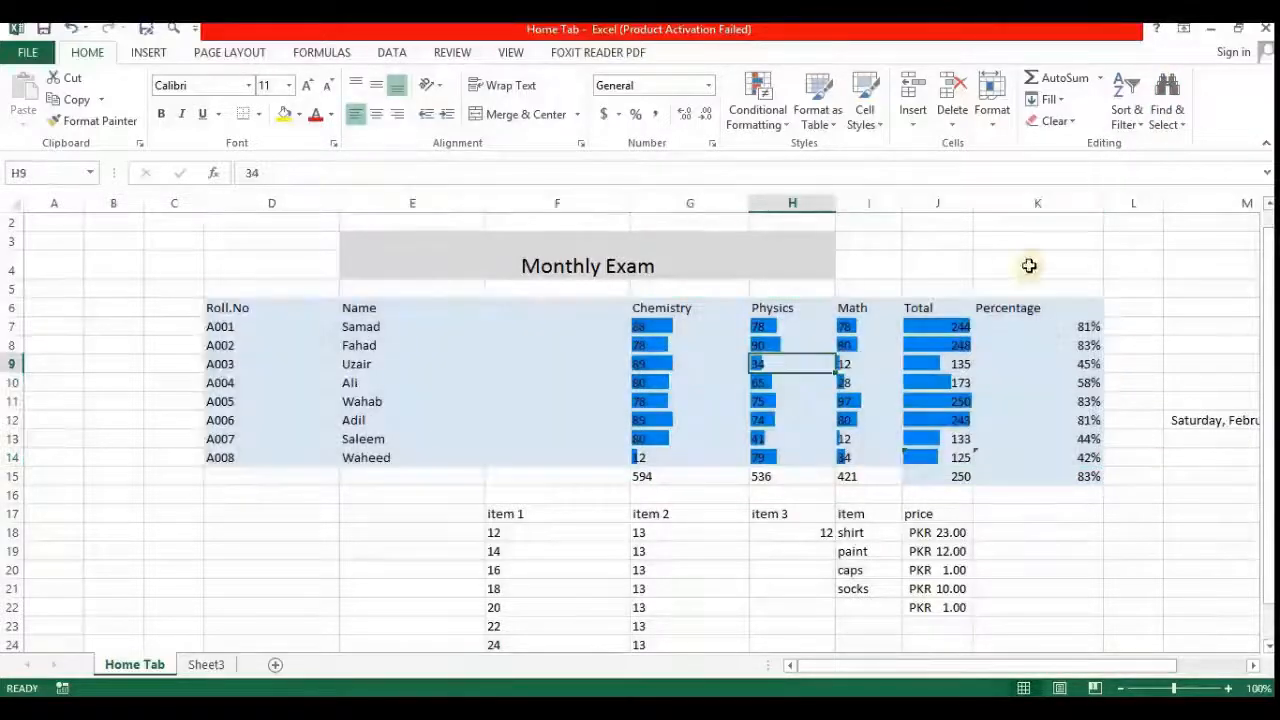
left_click(1168, 118)
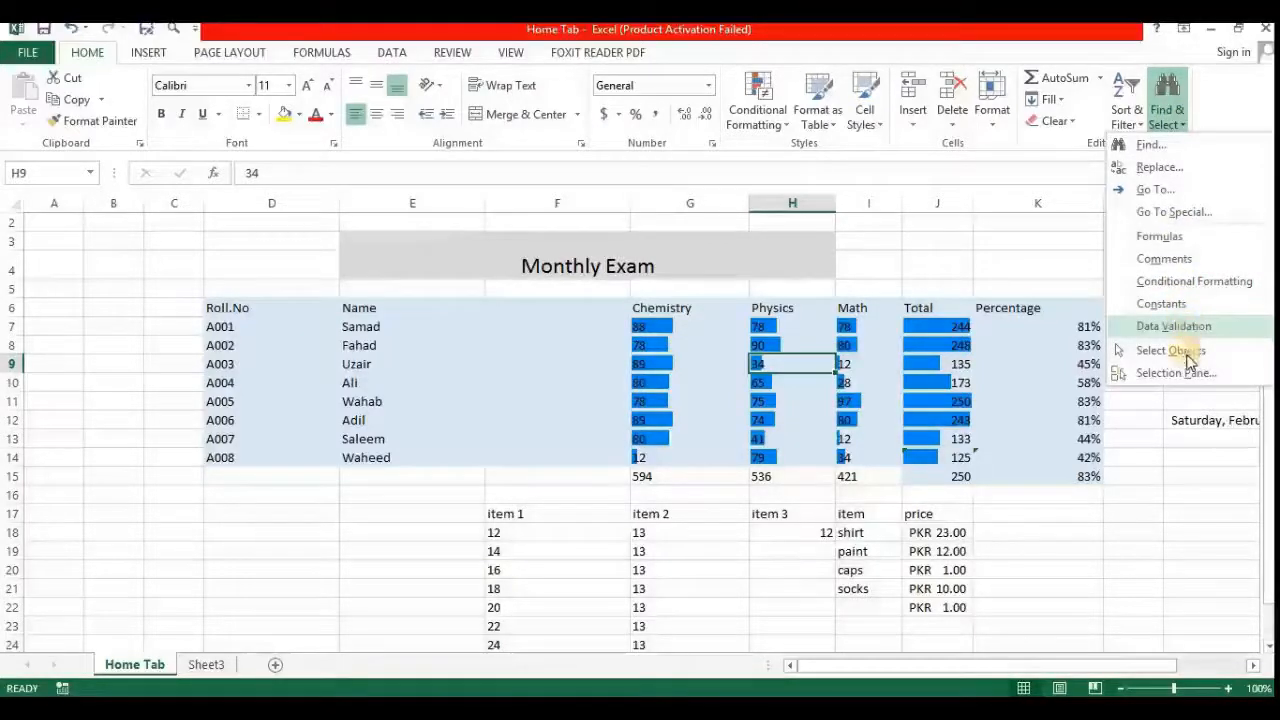
left_click(1148, 430)
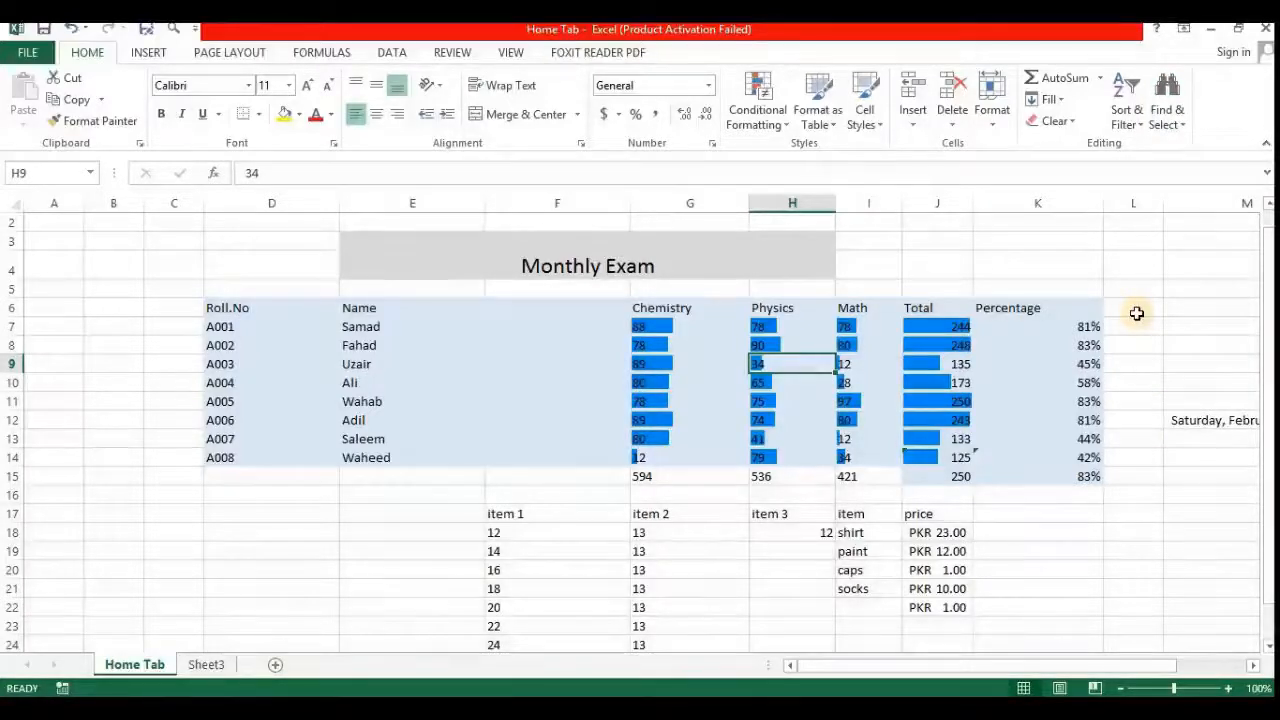
key("ctrl+z")
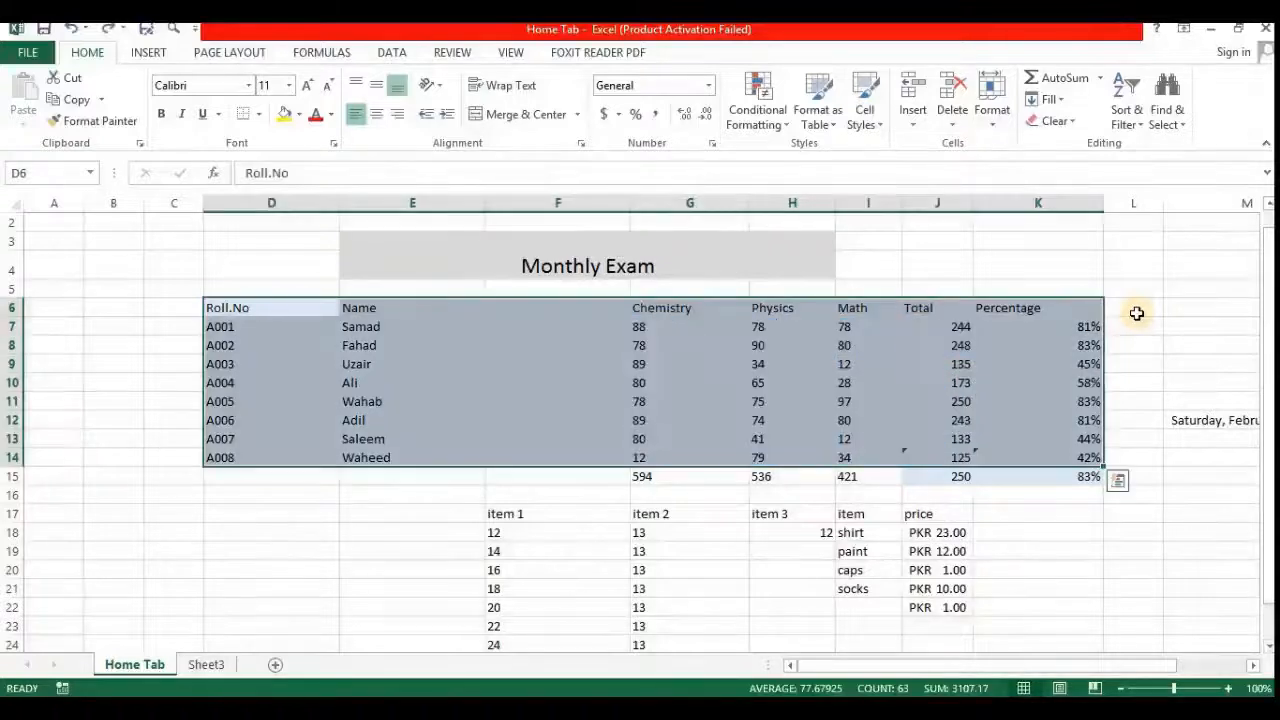